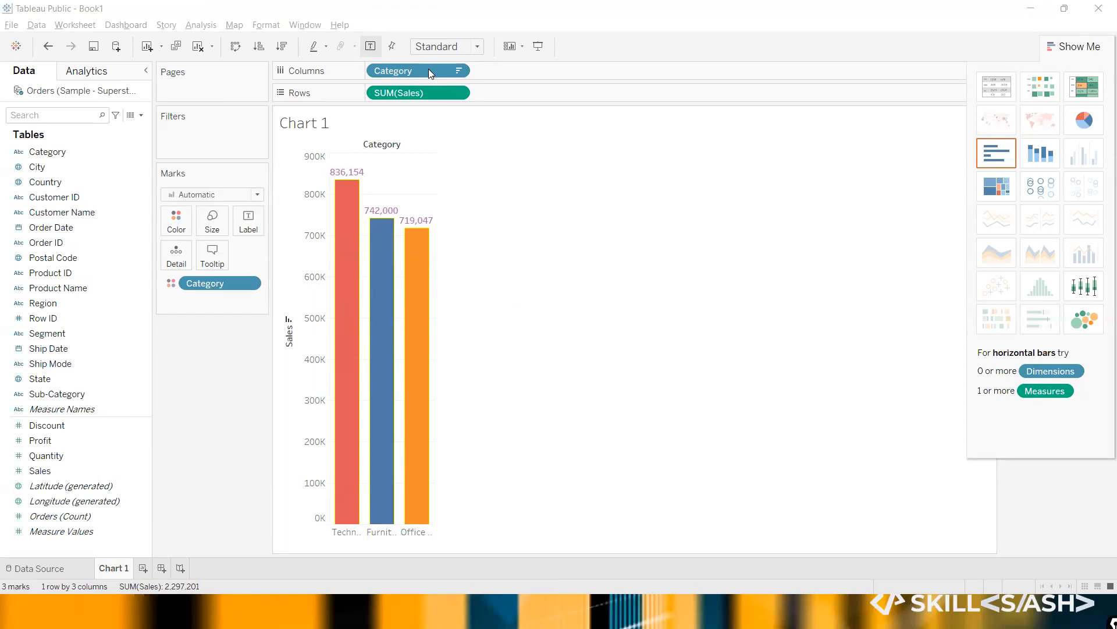
mouse_move(345, 183)
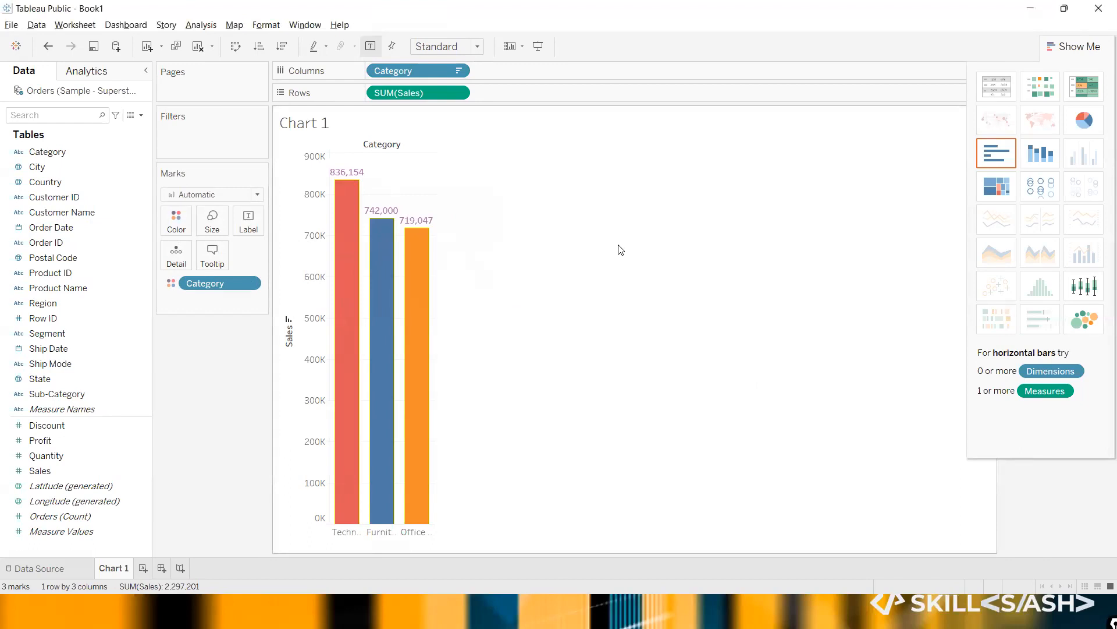
click(1074, 11)
mouse_move(363, 183)
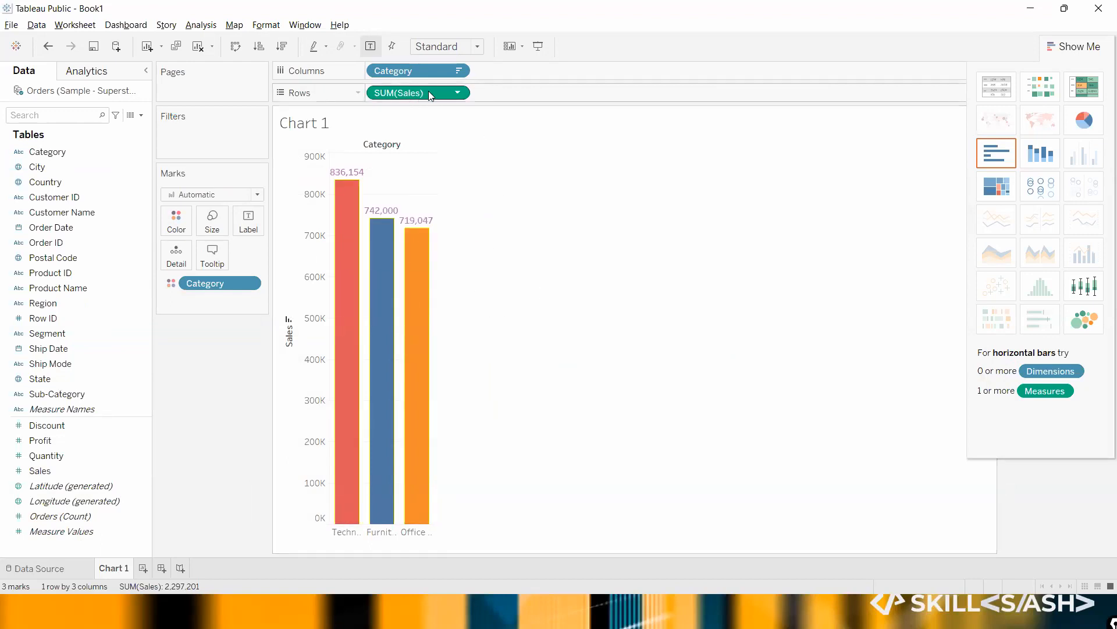
- Change the aggregation of the Sales measure on Rows to Average
click(458, 93)
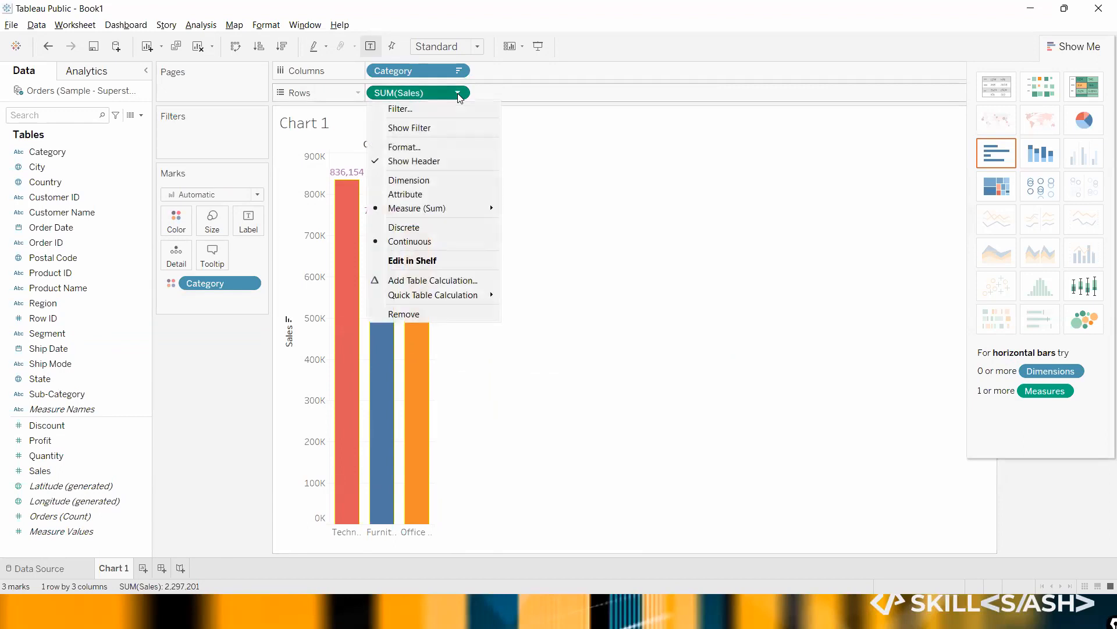
mouse_move(442, 211)
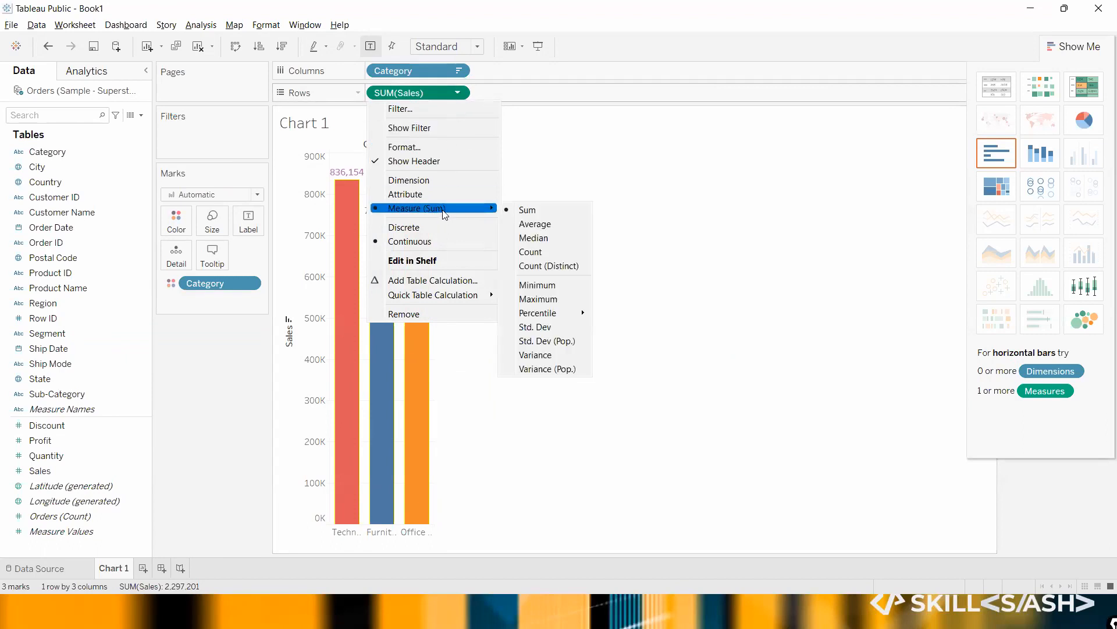
click(536, 229)
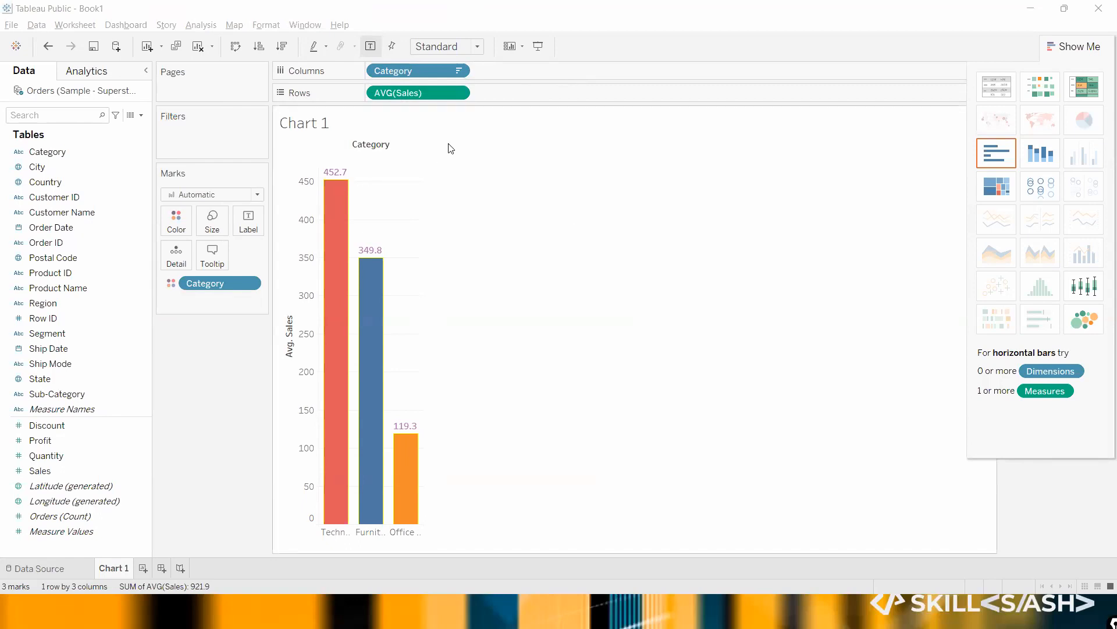
- Switch the aggregation of the Sales measure on Rows to Count
click(457, 94)
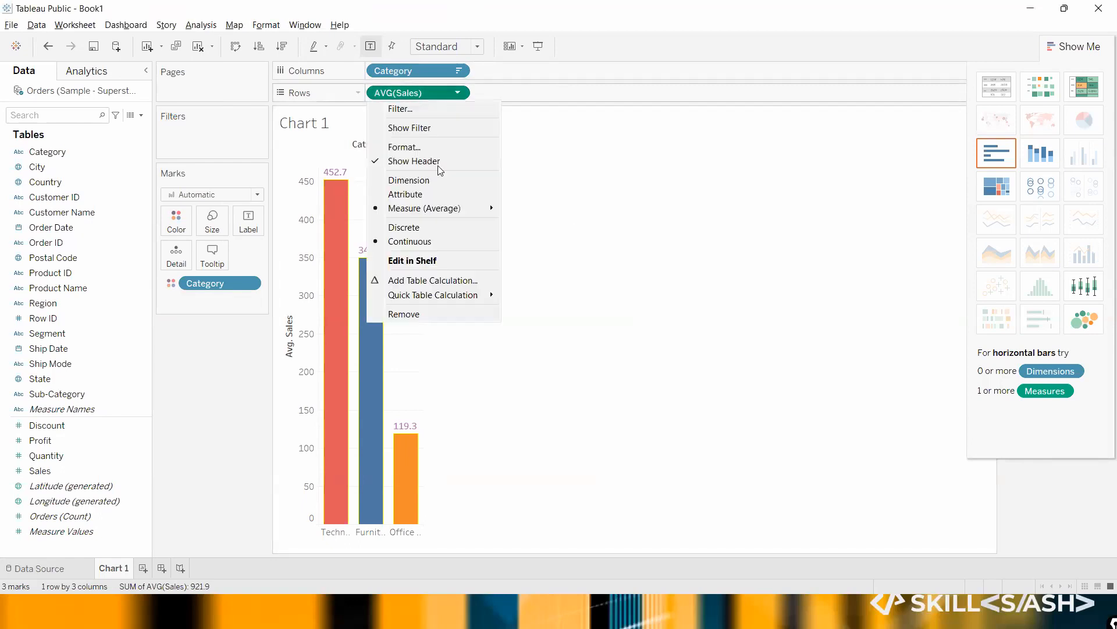
mouse_move(443, 214)
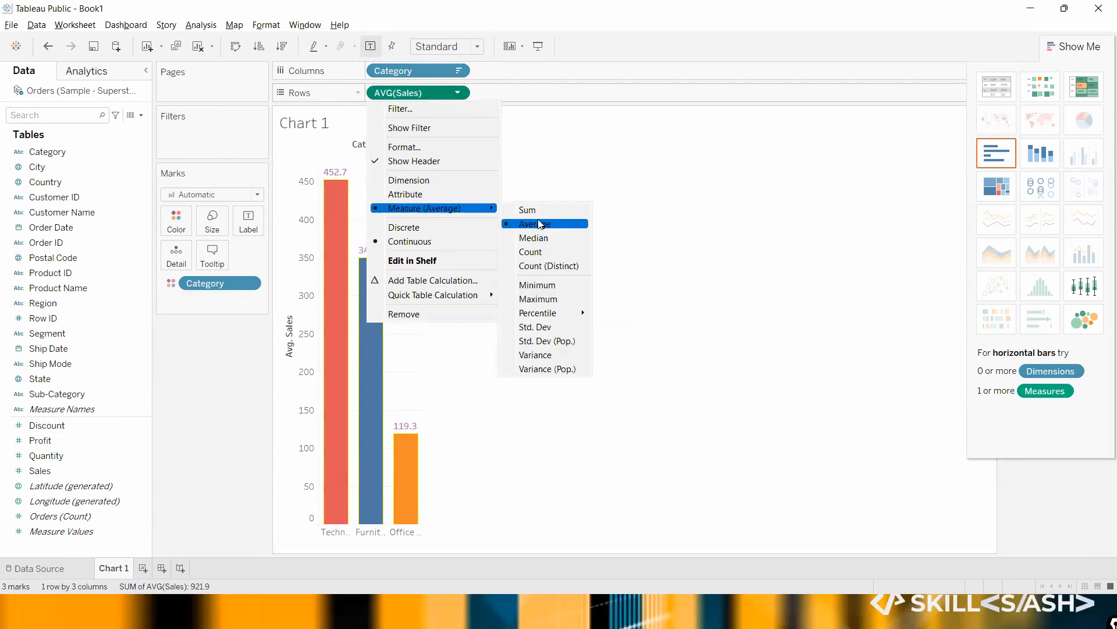
click(530, 252)
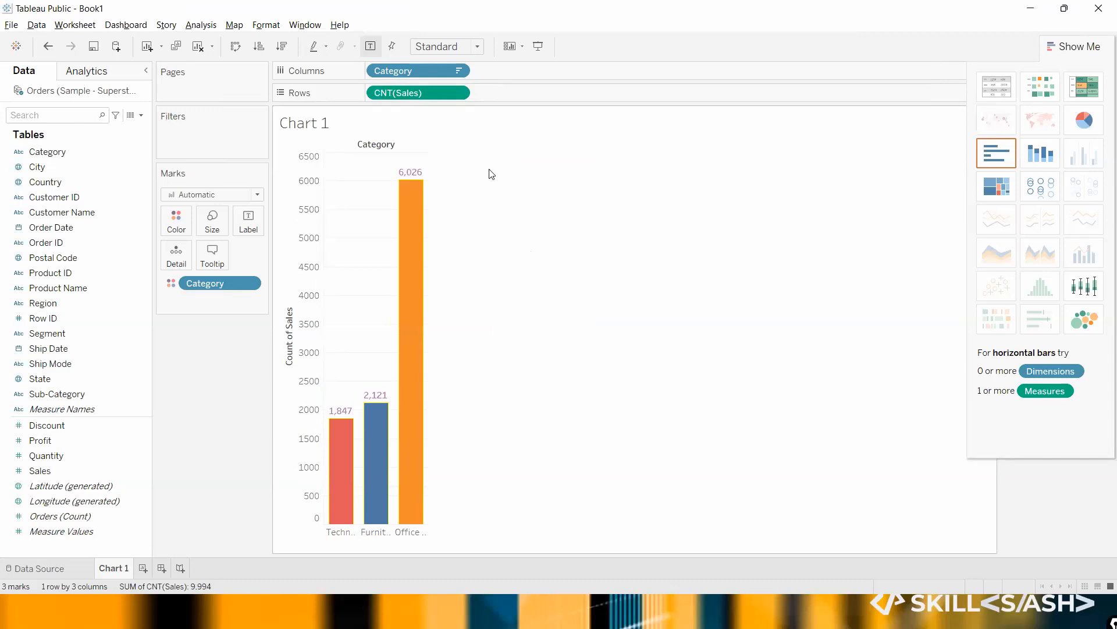
- Return the aggregation of the Sales measure on Rows to Sum
click(458, 93)
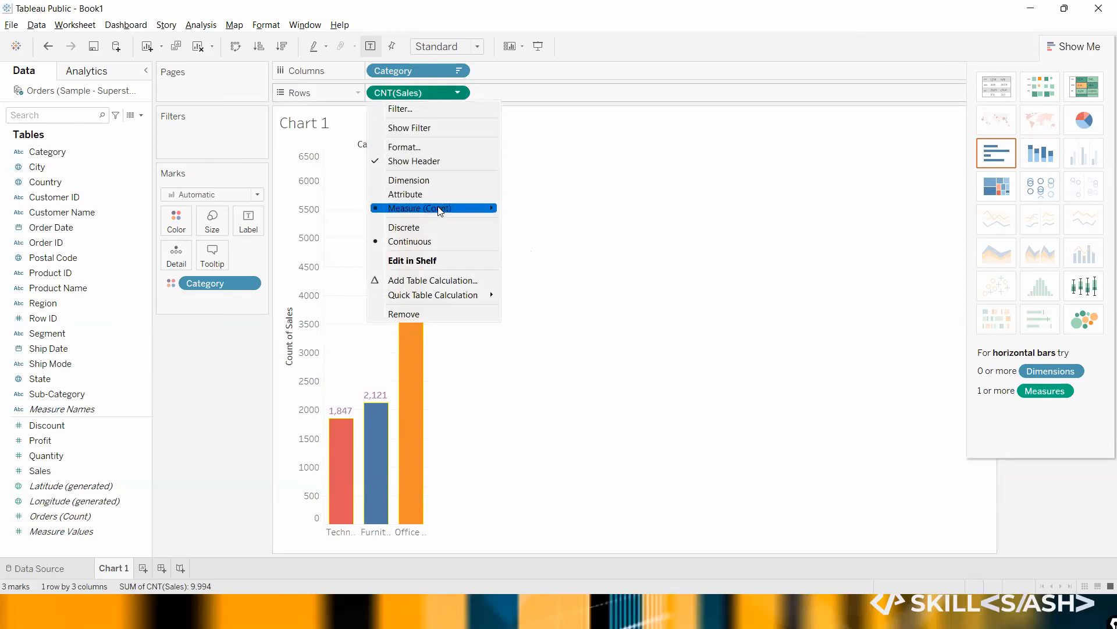
mouse_move(441, 211)
click(526, 211)
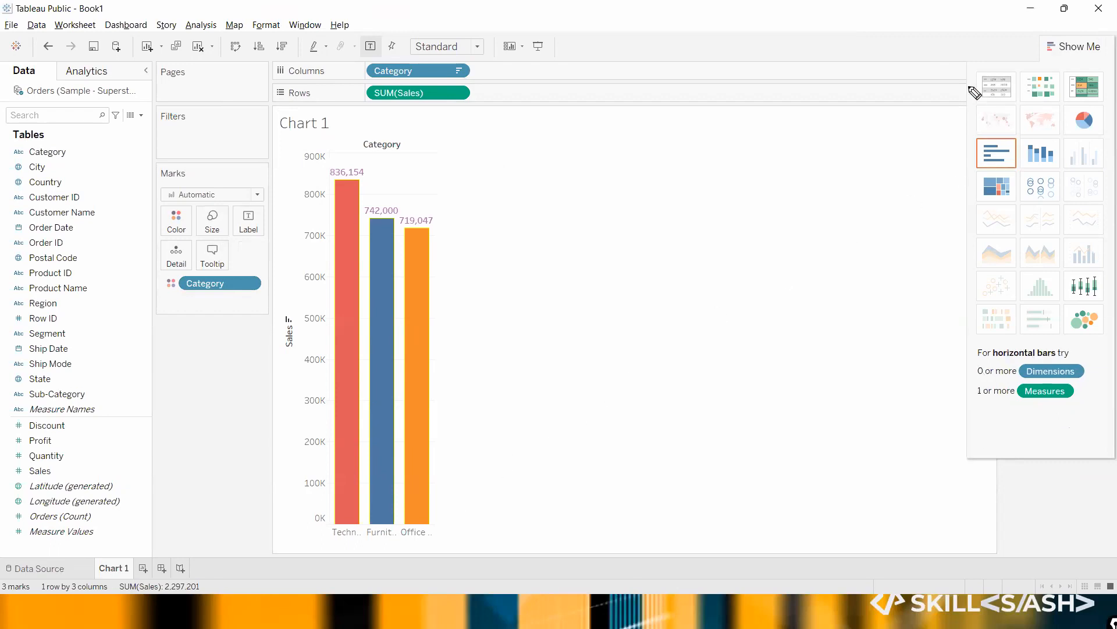
click(984, 71)
mouse_move(982, 70)
mouse_down()
mouse_move(1109, 73)
mouse_move(1076, 65)
mouse_up()
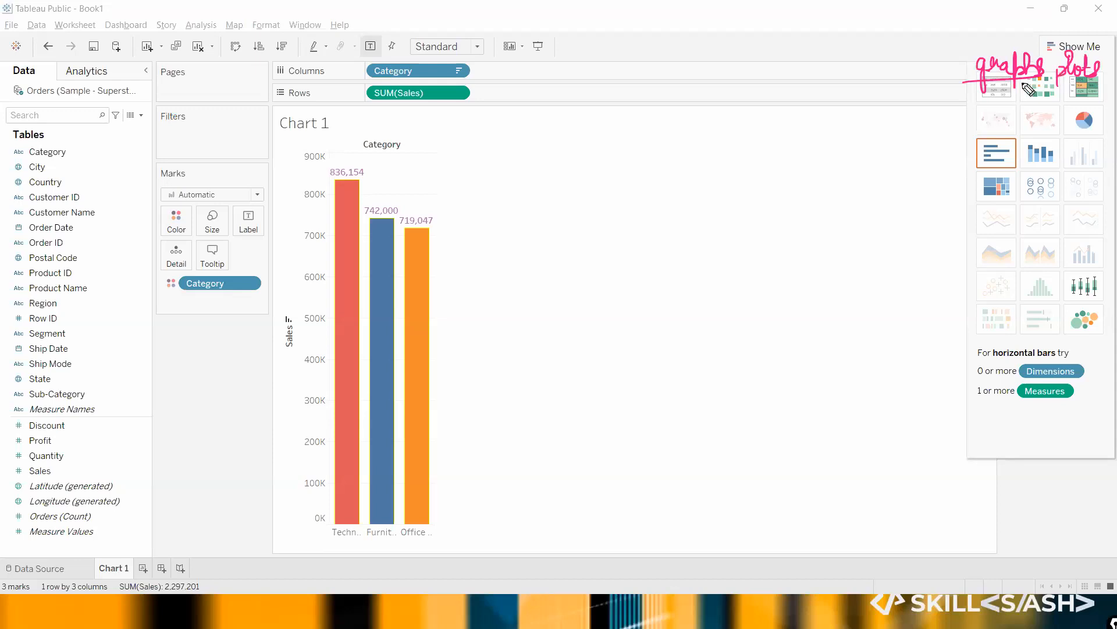
mouse_move(1010, 85)
mouse_down()
mouse_move(976, 102)
mouse_move(996, 115)
mouse_up()
click(997, 107)
click(1072, 105)
click(963, 158)
click(1020, 166)
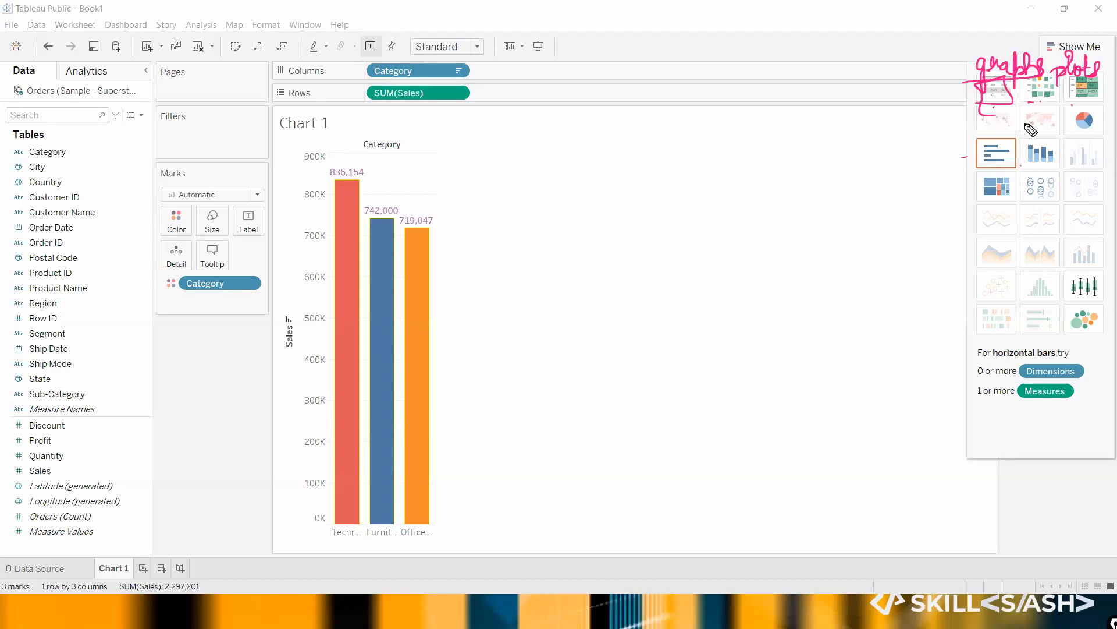
mouse_move(989, 113)
mouse_down()
mouse_move(992, 88)
mouse_move(981, 116)
mouse_up()
key(Escape)
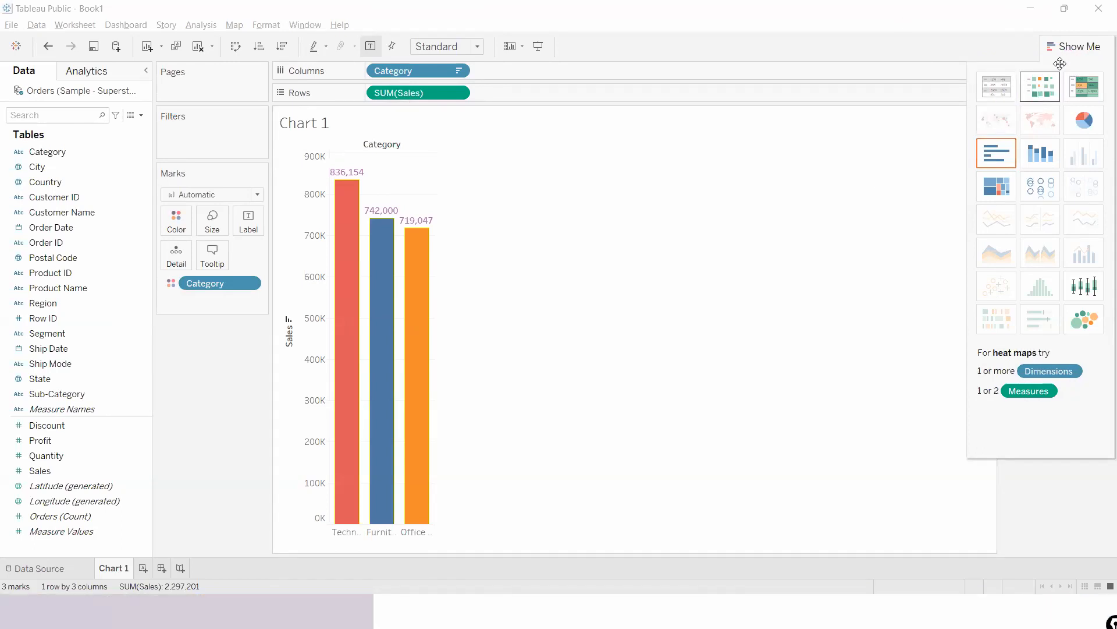
- Convert the bar chart of sales by category into a text table
click(1002, 99)
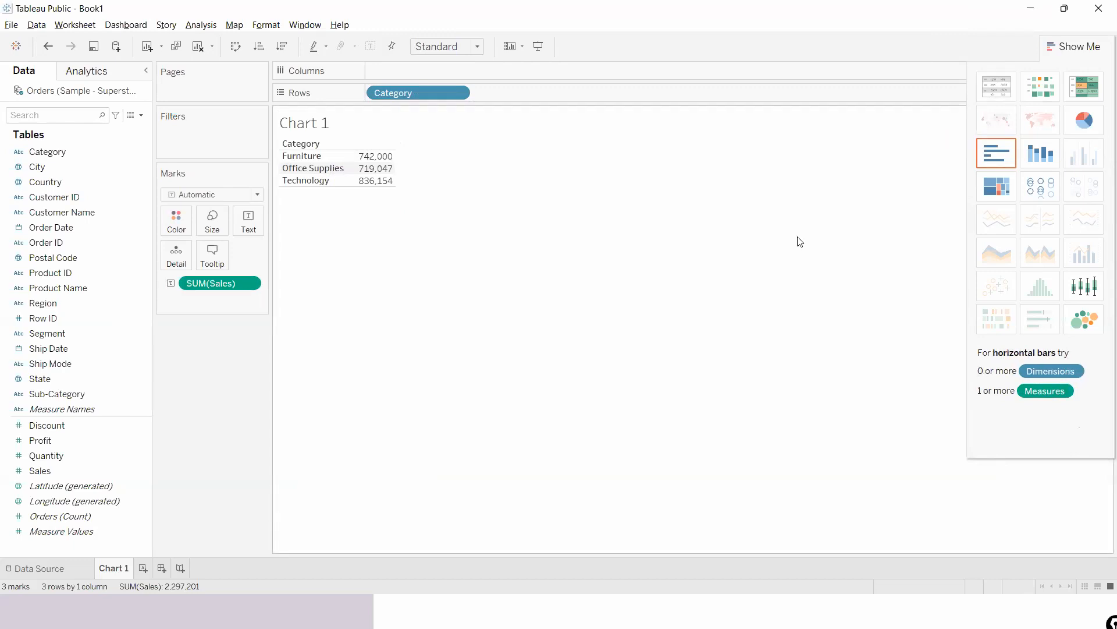
drag(971, 106, 1013, 102)
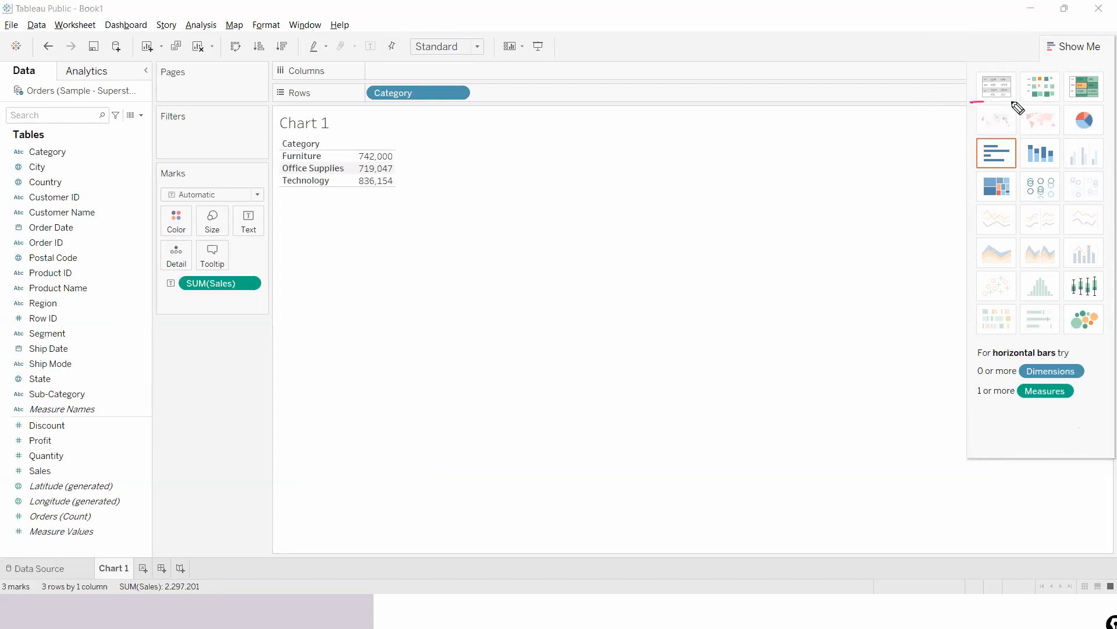
mouse_move(473, 147)
mouse_down()
mouse_move(606, 183)
mouse_move(460, 143)
mouse_move(578, 151)
mouse_move(581, 171)
mouse_up()
drag(557, 192, 577, 194)
drag(563, 216, 723, 167)
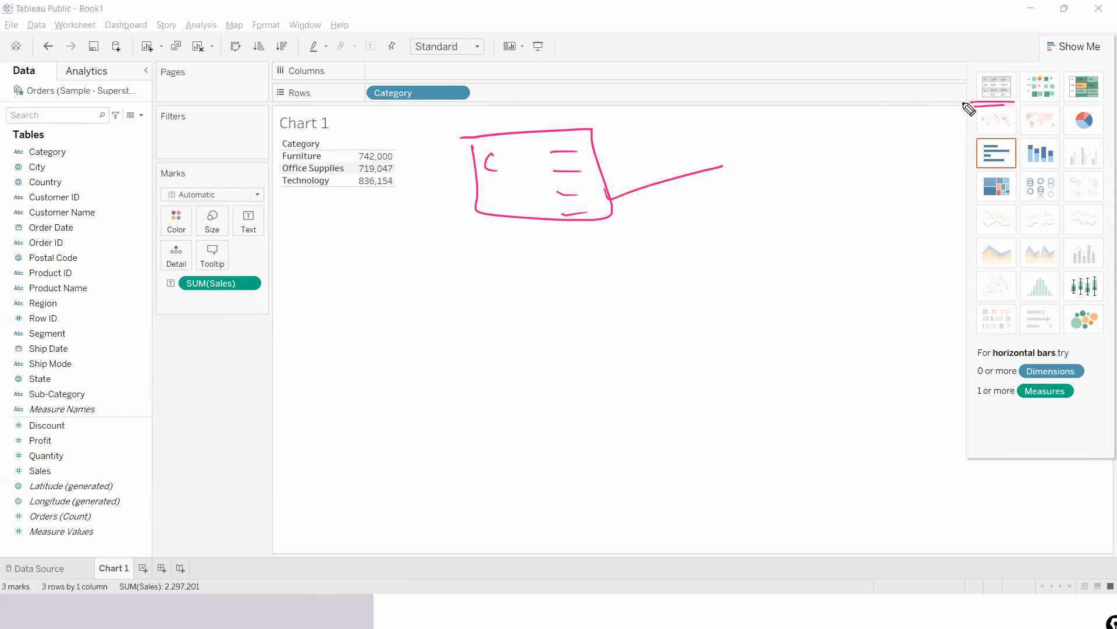
mouse_move(677, 172)
mouse_down()
mouse_move(859, 235)
mouse_move(676, 170)
mouse_up()
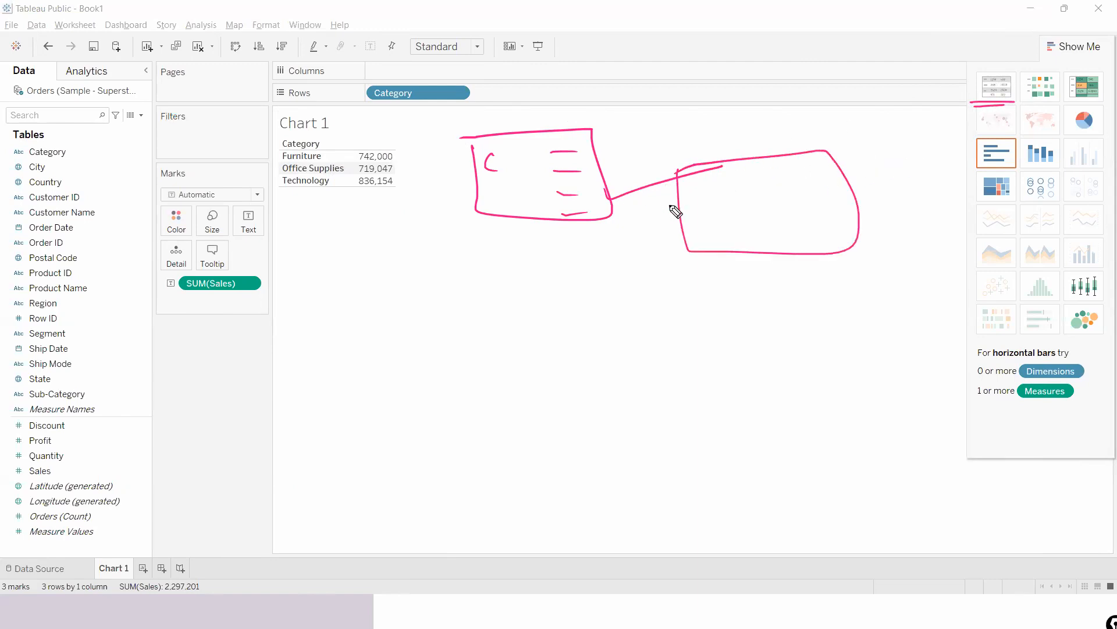
key(Escape)
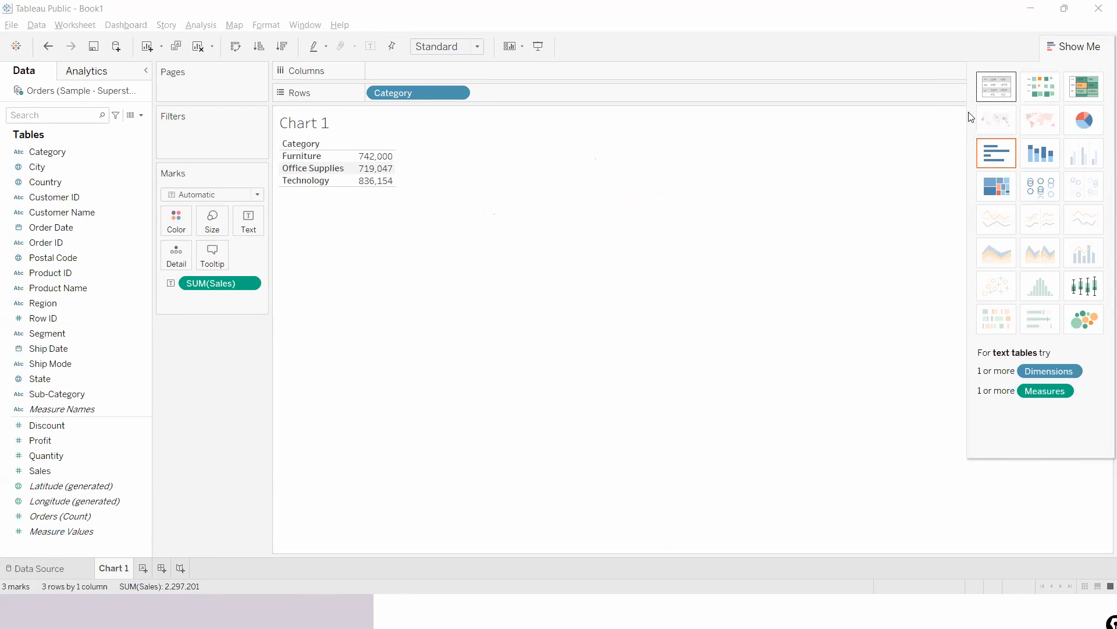
- Convert the text table of sales by category into a heat map
mouse_move(370, 163)
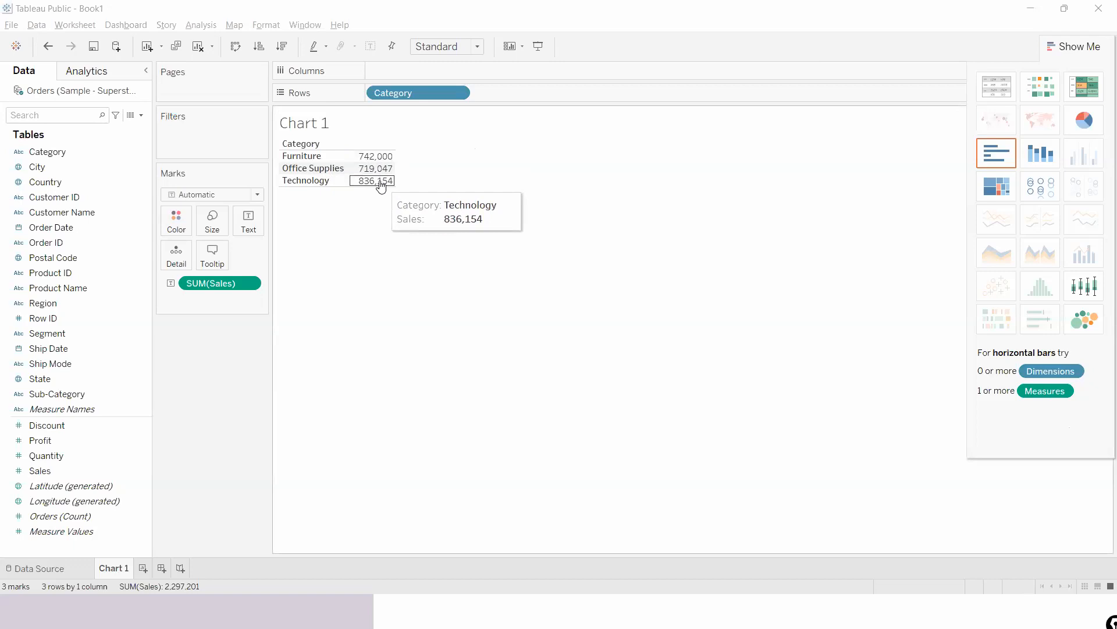
click(1045, 97)
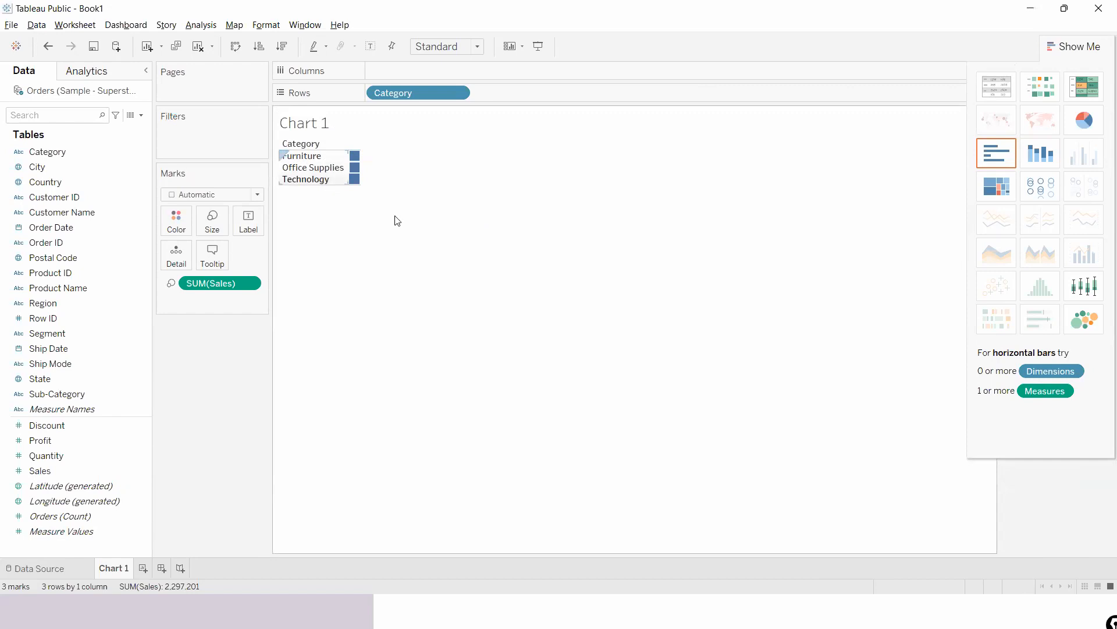
- Turn the heat map into a highlight table and sort the categories in descending order of sales
click(1088, 93)
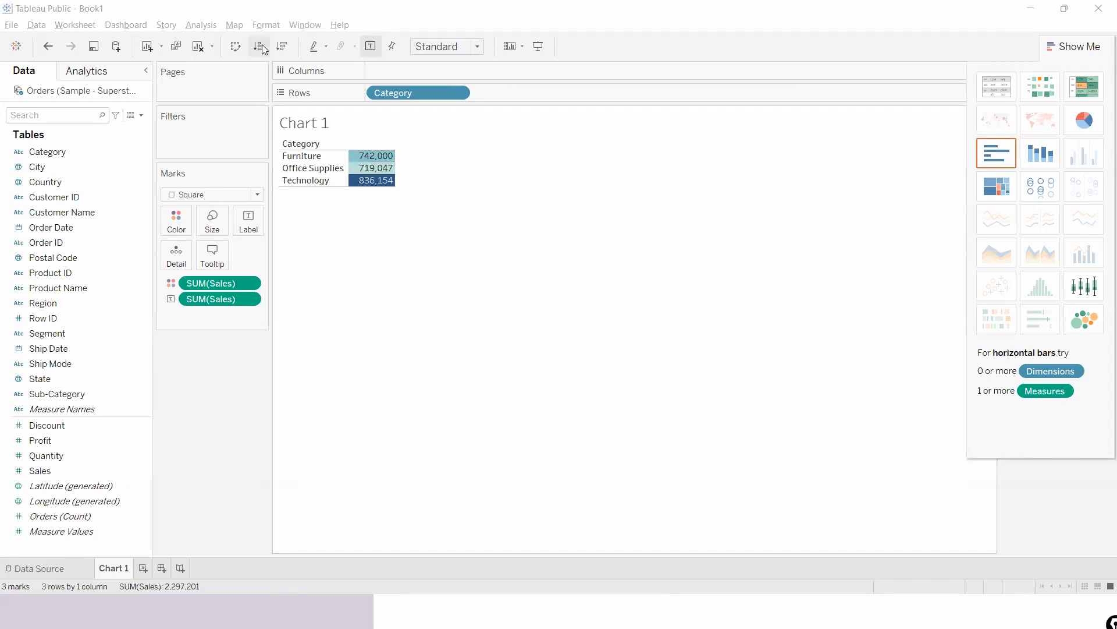
click(281, 48)
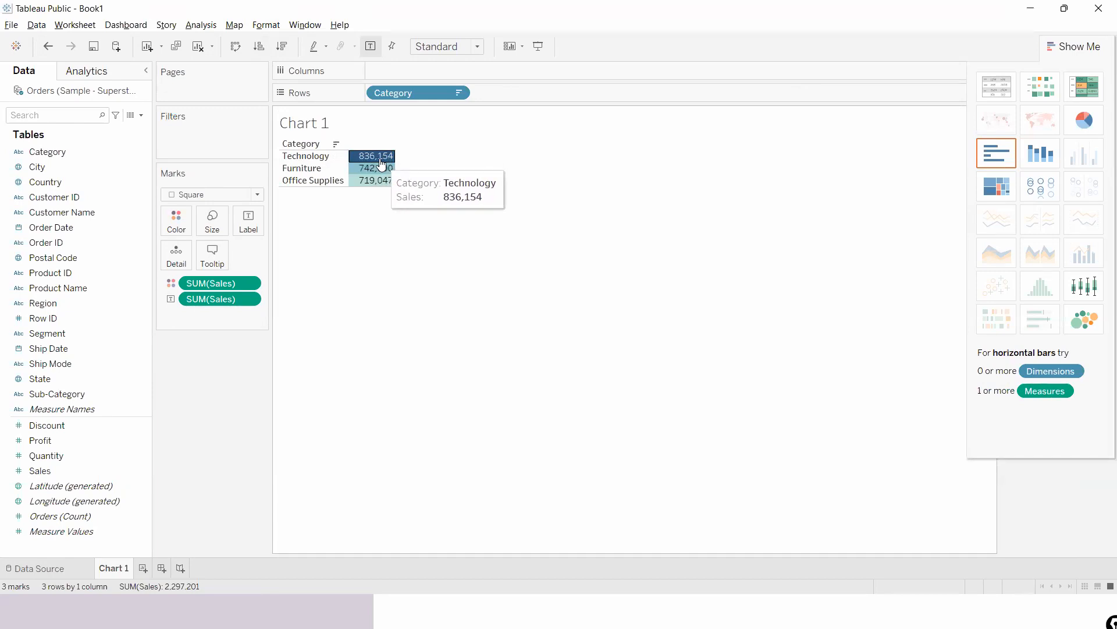
- Apply the Orange color palette to the Sales values in the highlight table, and replace it with the Brown palette
click(181, 225)
click(201, 263)
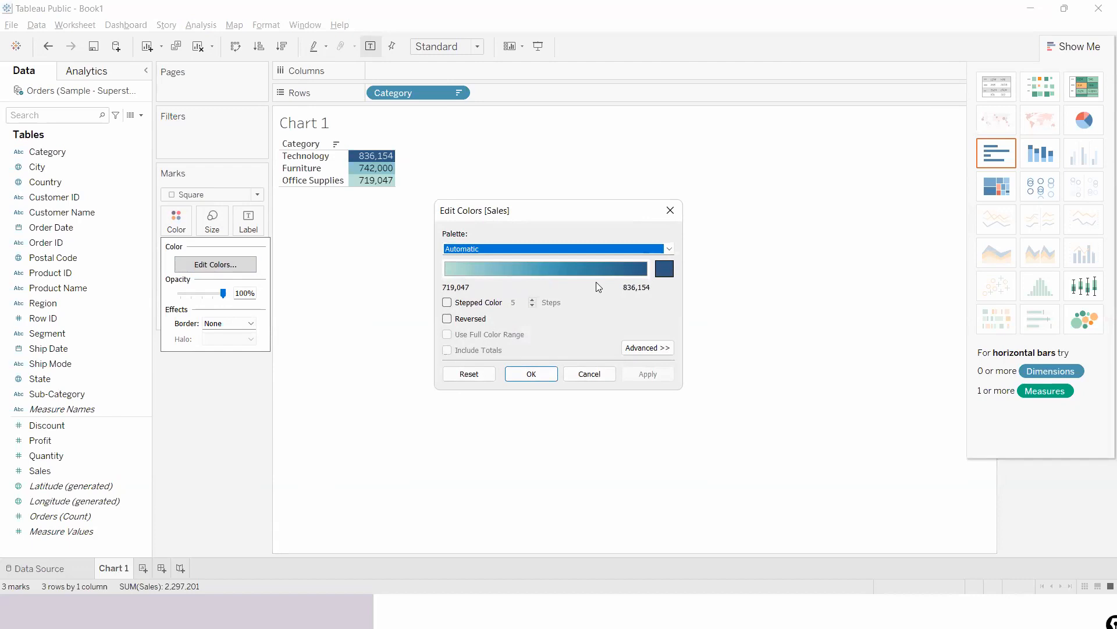
click(669, 249)
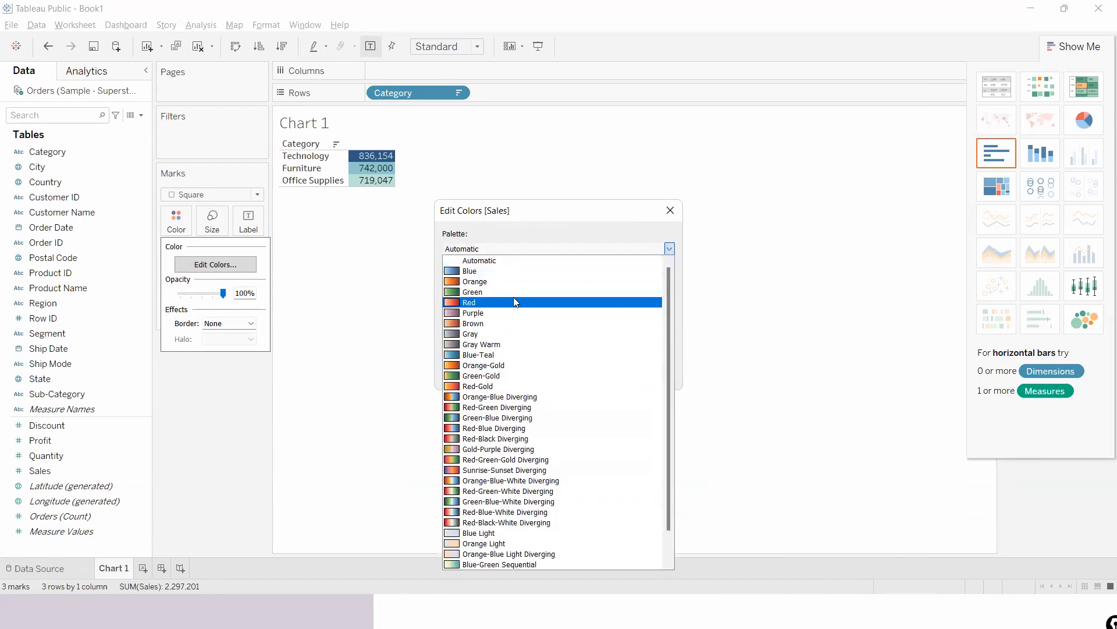
click(473, 281)
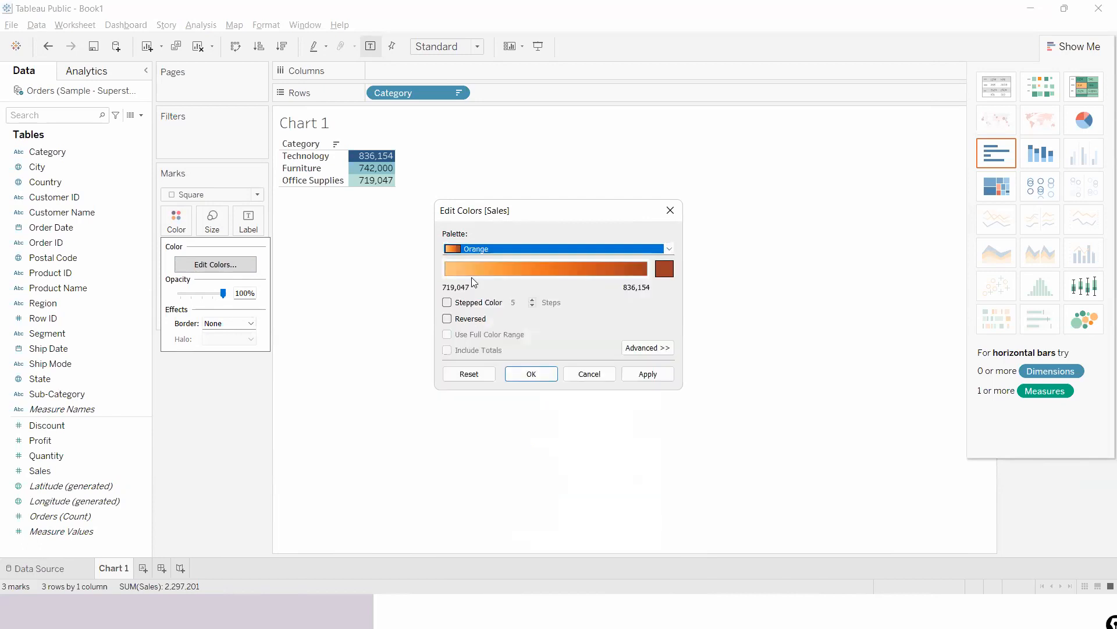
click(643, 379)
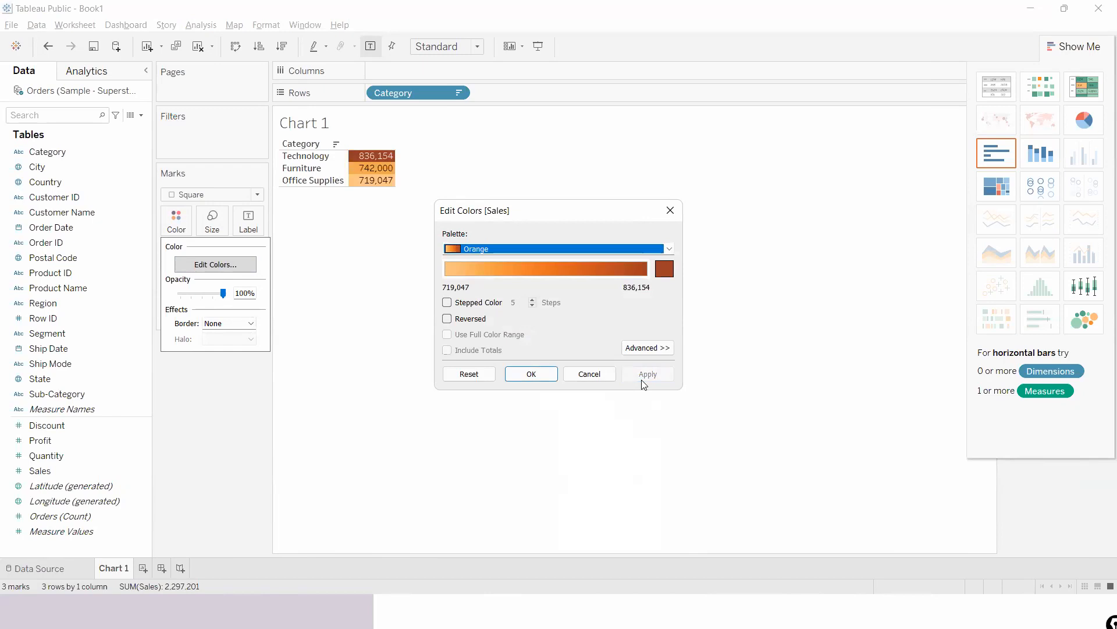
click(669, 252)
click(475, 303)
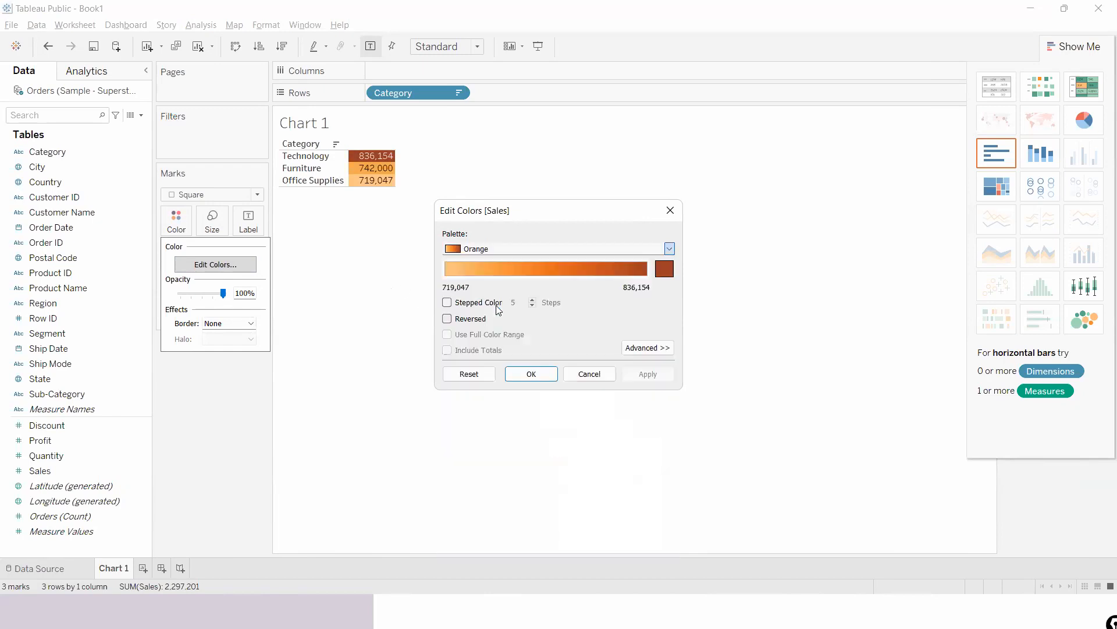
click(651, 375)
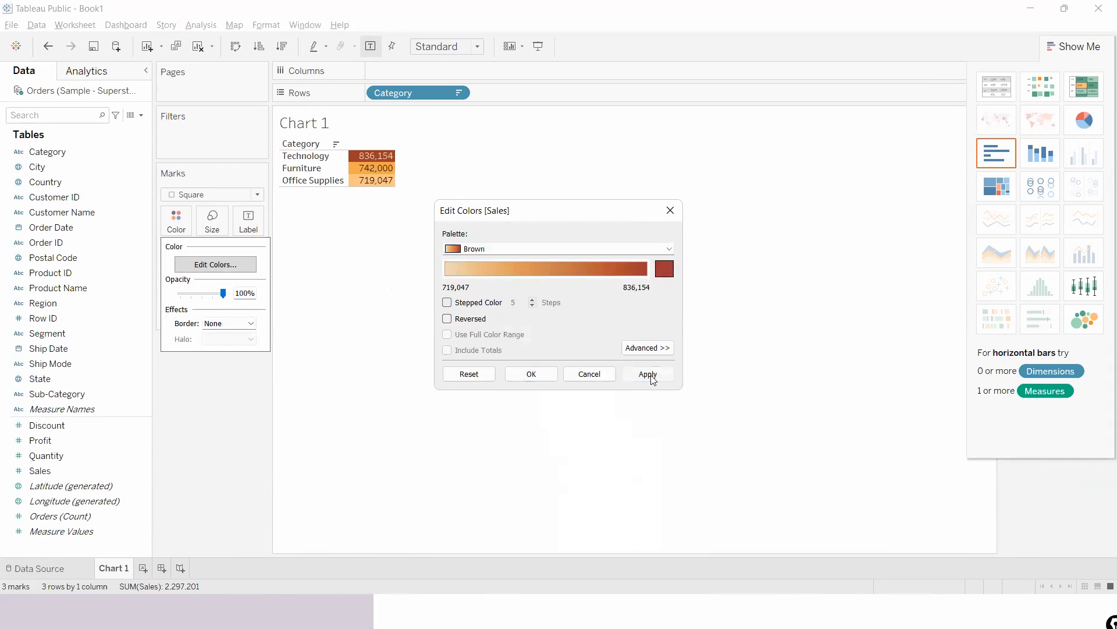
click(520, 375)
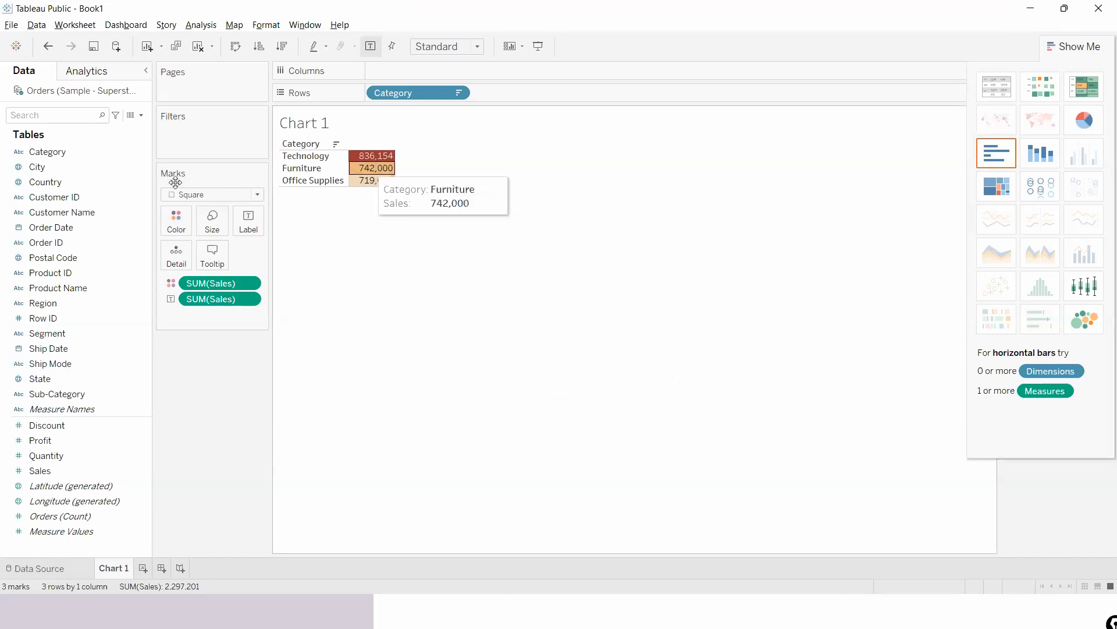
- Remove Category from the highlight table and add Sub-Category to Columns
drag(410, 99, 187, 393)
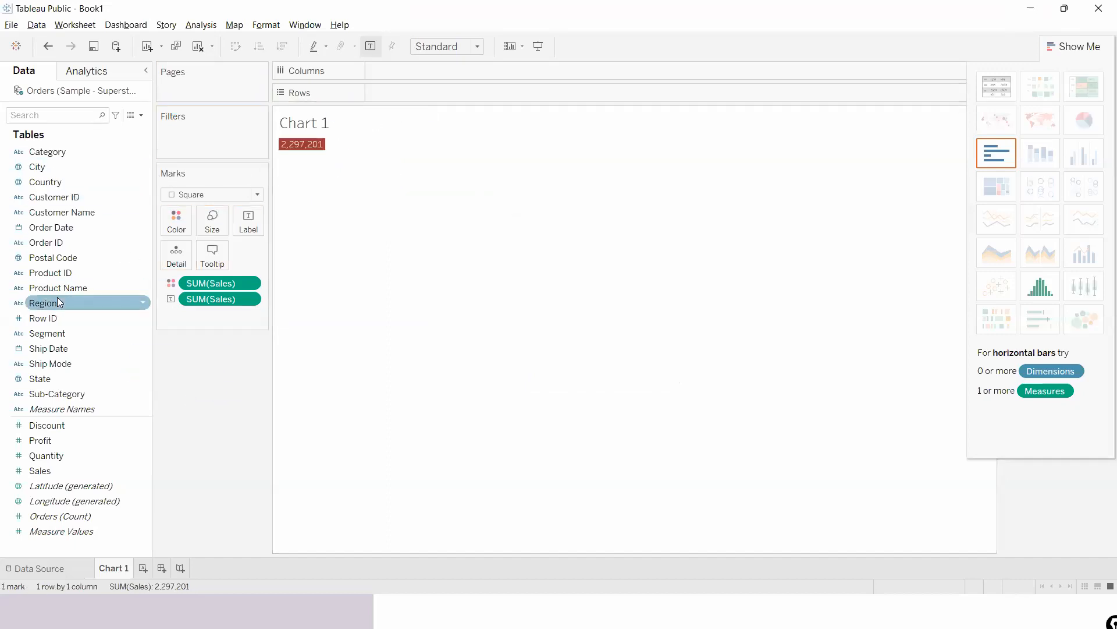
drag(40, 393, 385, 75)
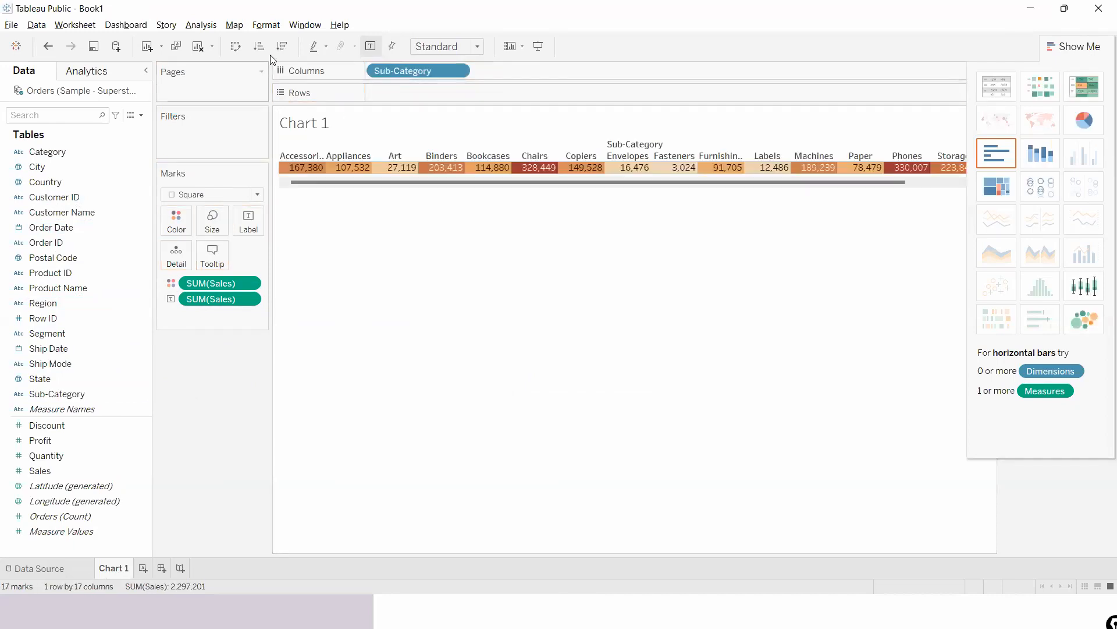
- Swap rows and columns so the sub-categories run down the table, and sort them in descending order of sales
key(ctrl+w)
click(286, 49)
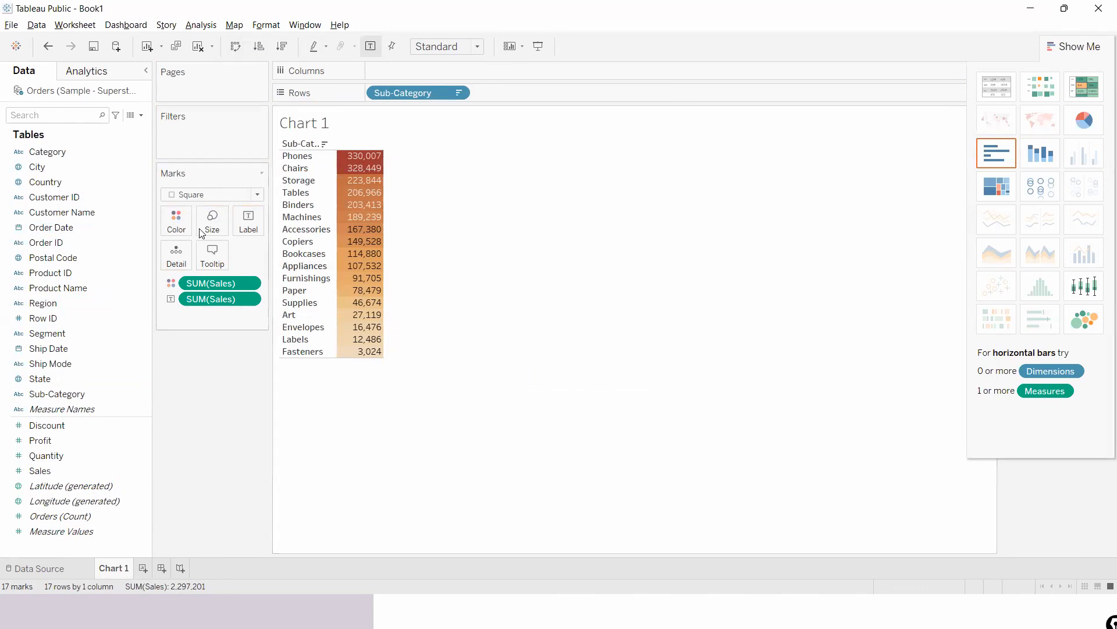
- Reverse the Brown color palette of the Sales values and apply it to the sub-category table
click(177, 220)
click(215, 265)
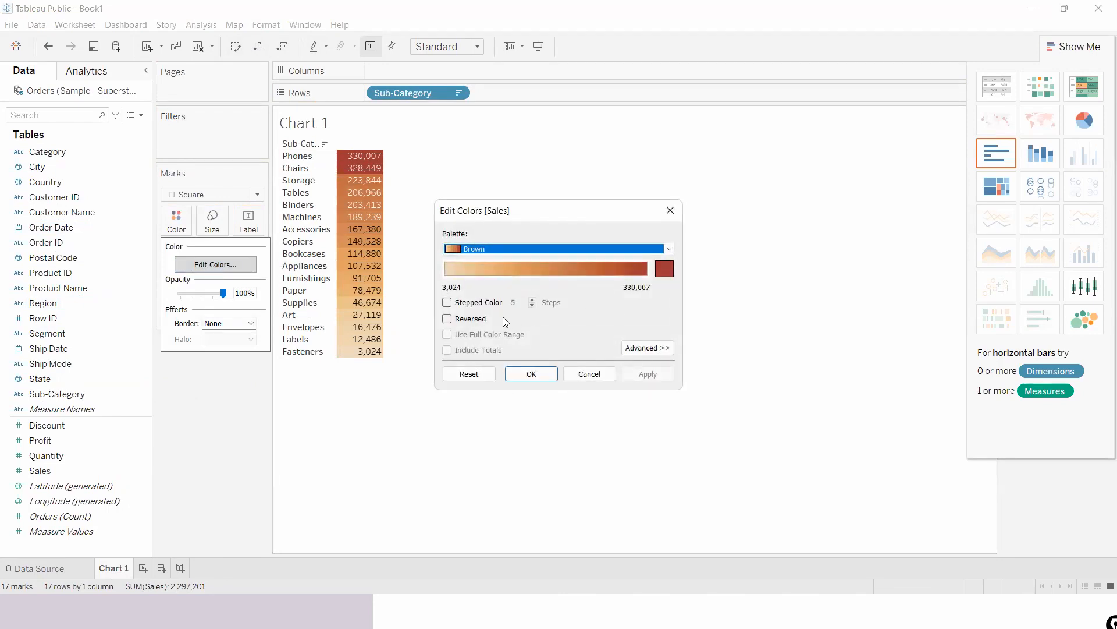
click(446, 319)
click(661, 379)
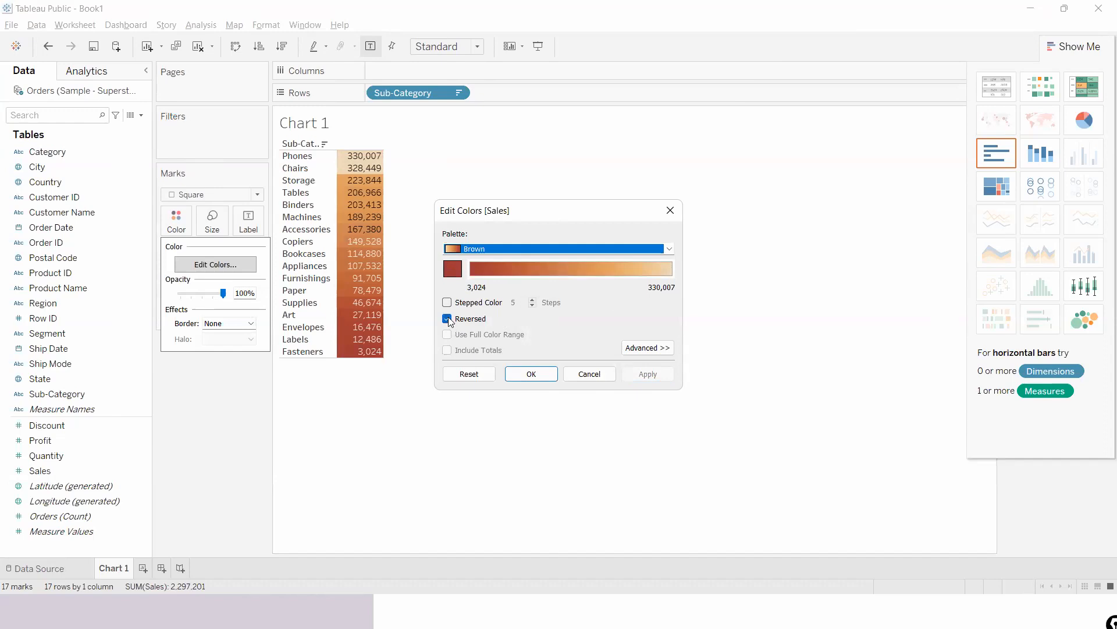
- Turn off the reversal of the Brown palette and apply the change to the sub-category table
click(447, 319)
click(642, 374)
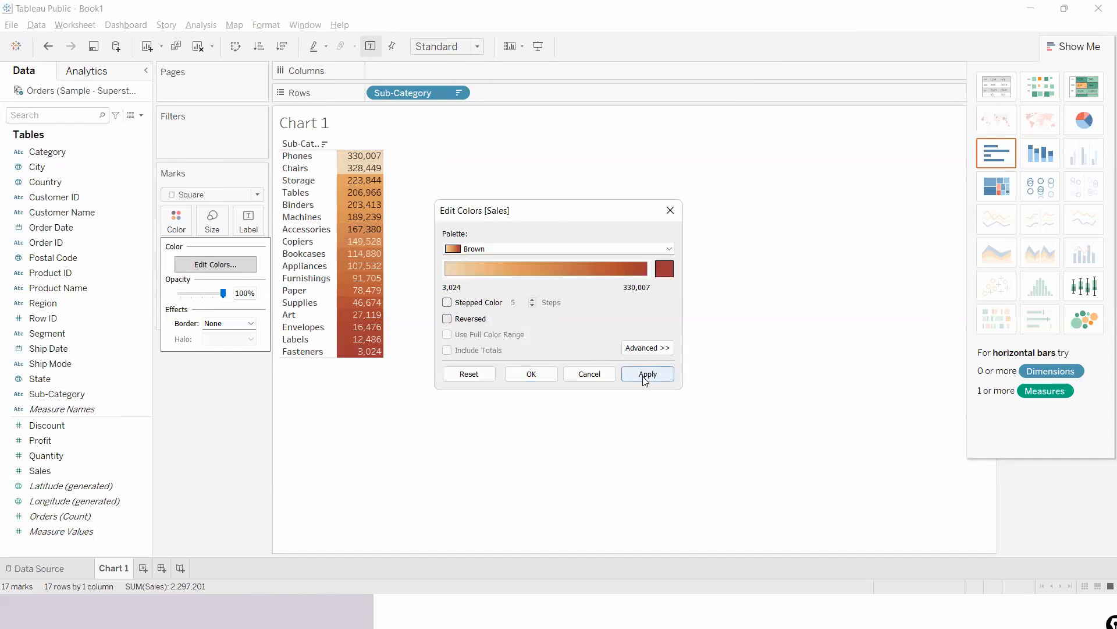
- Accept the Brown palette settings and convert the highlight table into a pie chart of sales by sub-category
click(531, 374)
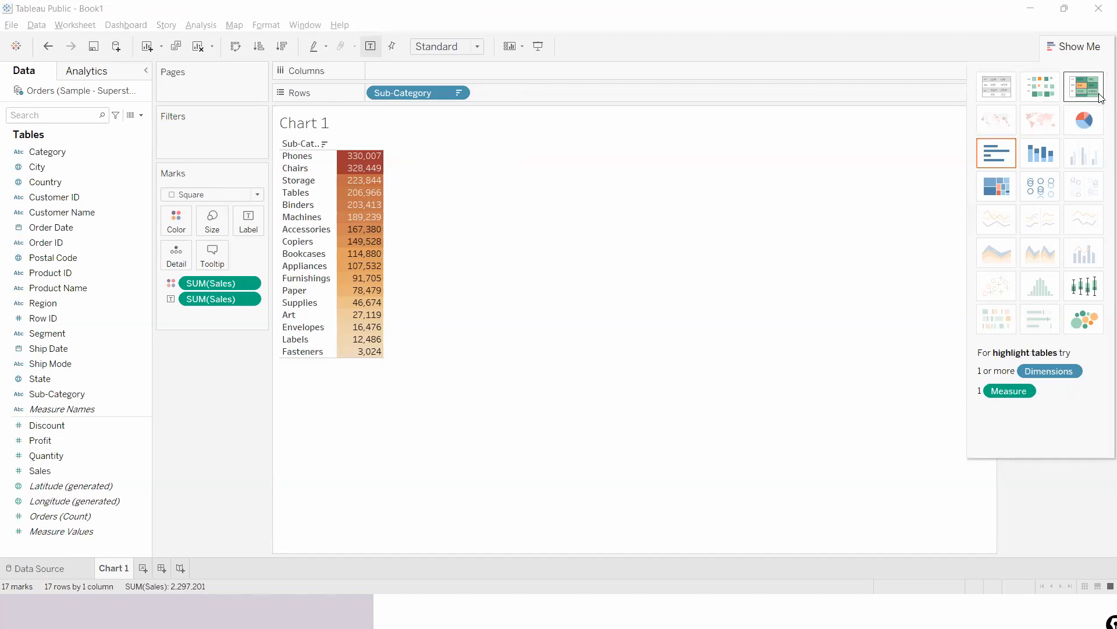
click(1092, 130)
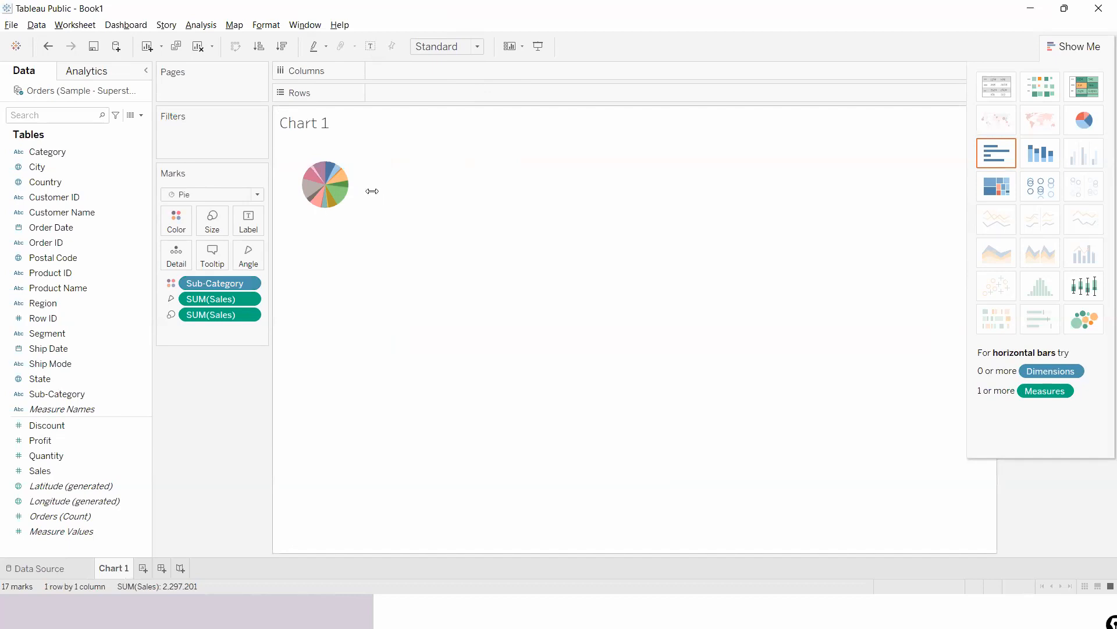
- Make the pie chart's area wider and taller, and increase the size of the pie
drag(370, 191, 676, 259)
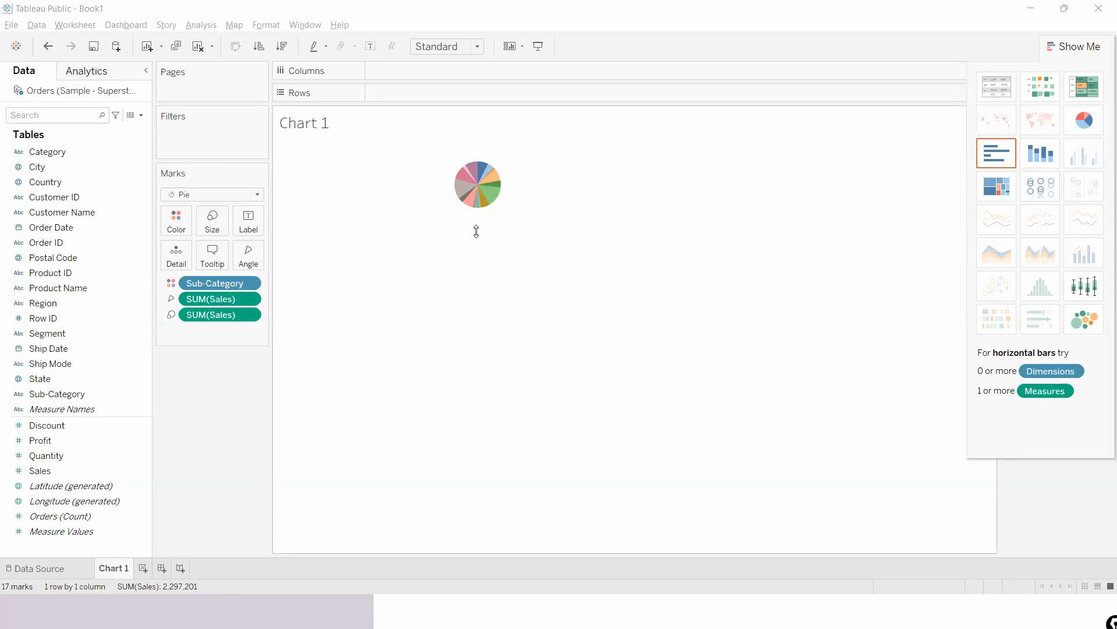
drag(476, 231, 481, 369)
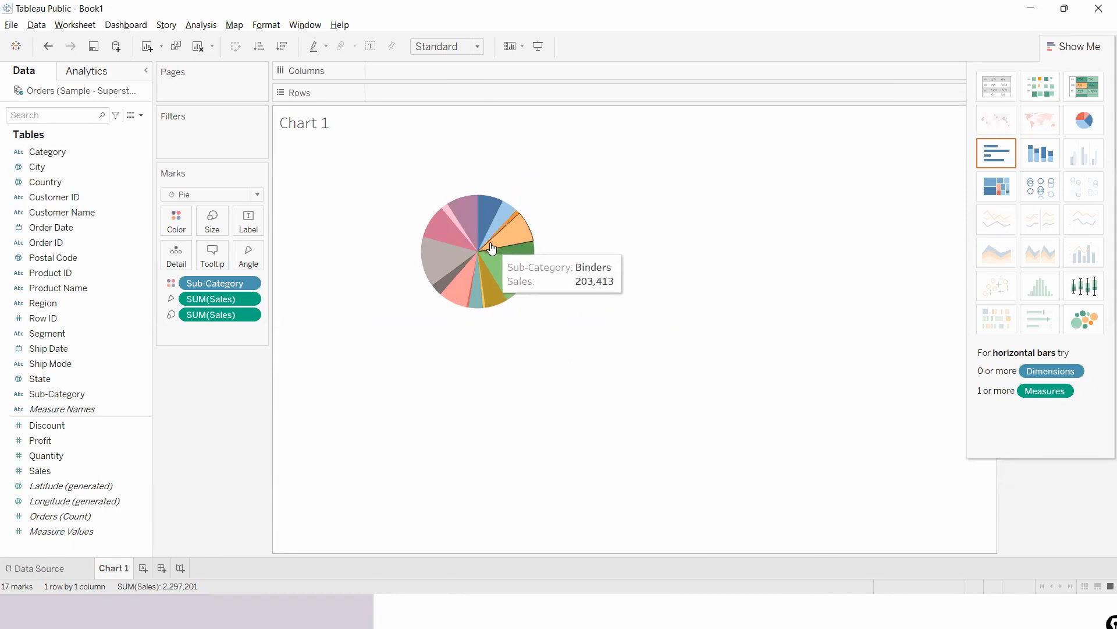
click(220, 233)
drag(231, 255, 249, 256)
click(670, 256)
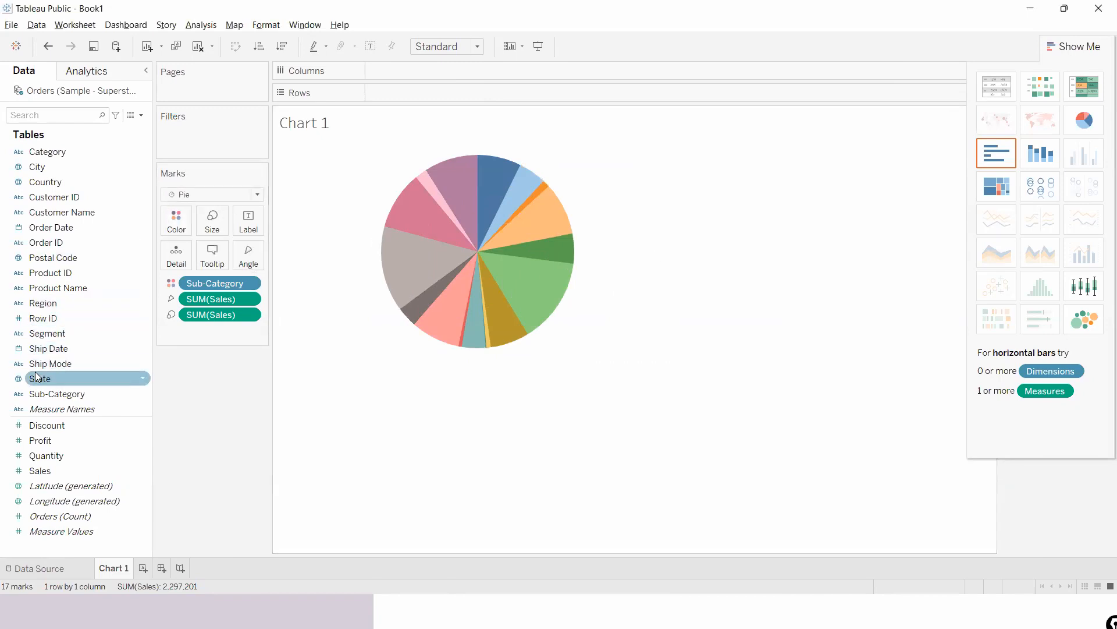
- Label the pie slices with Sub-Category and Sales, and check the Envelopes slice
drag(39, 391, 246, 226)
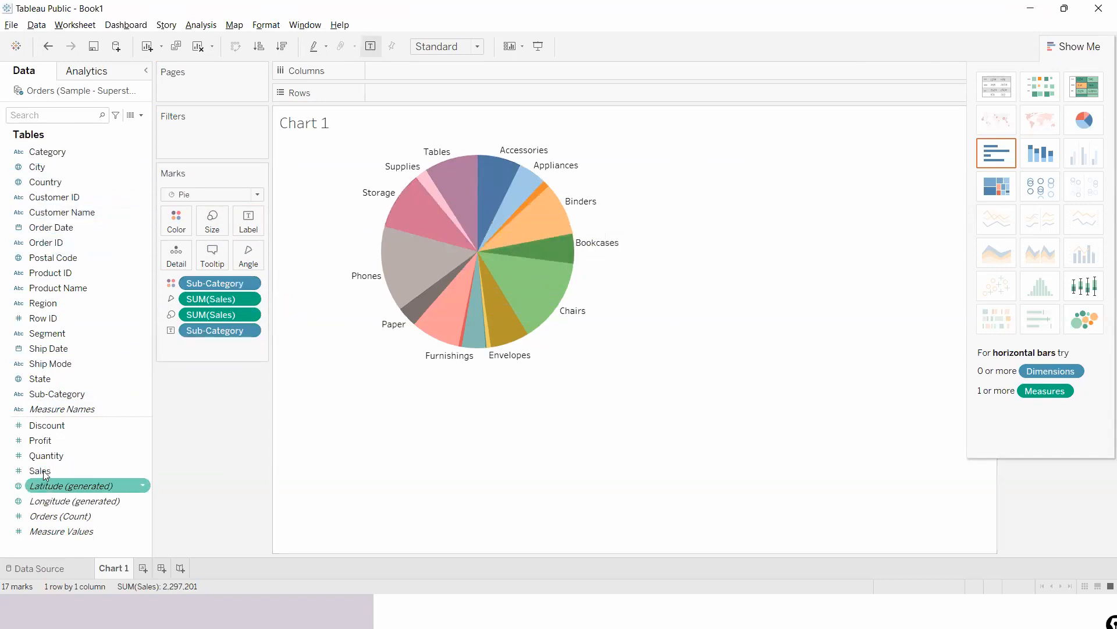
drag(45, 469, 248, 232)
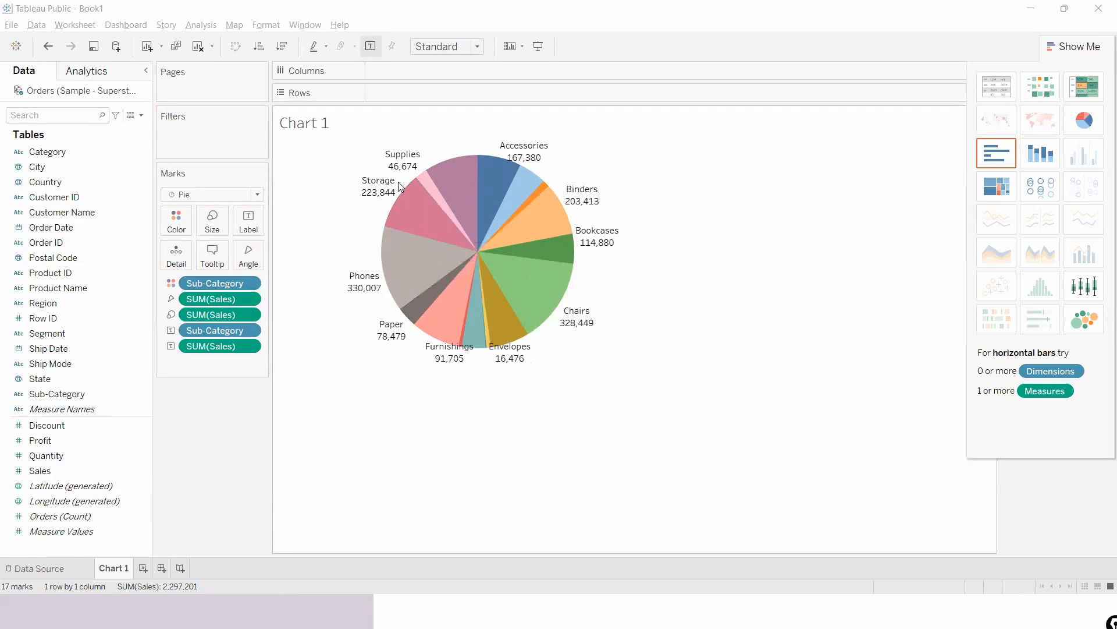
click(511, 359)
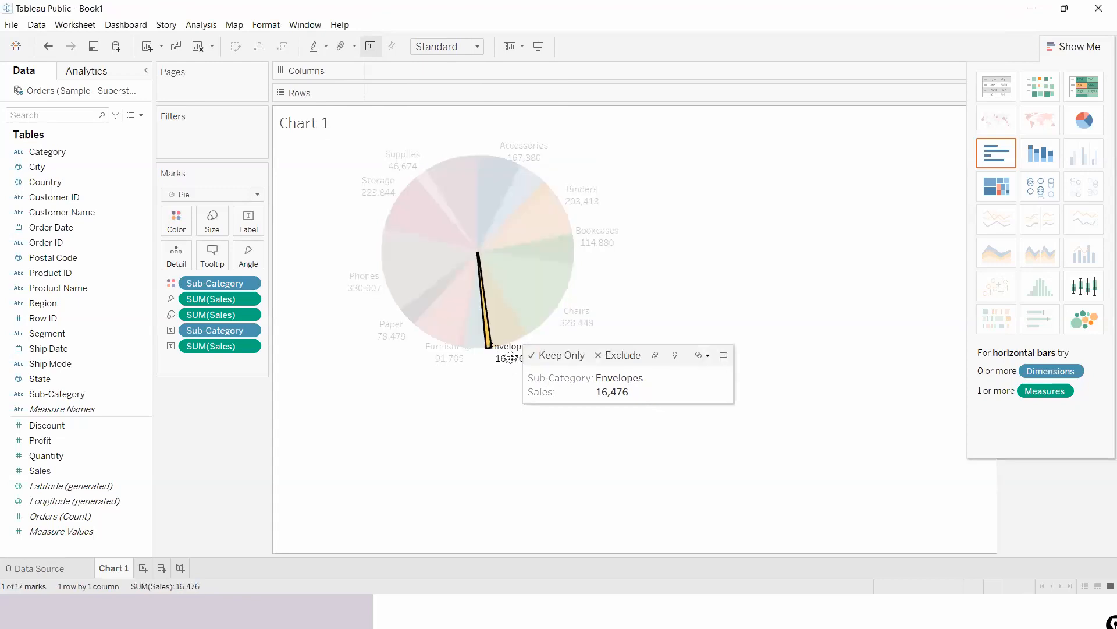
click(485, 388)
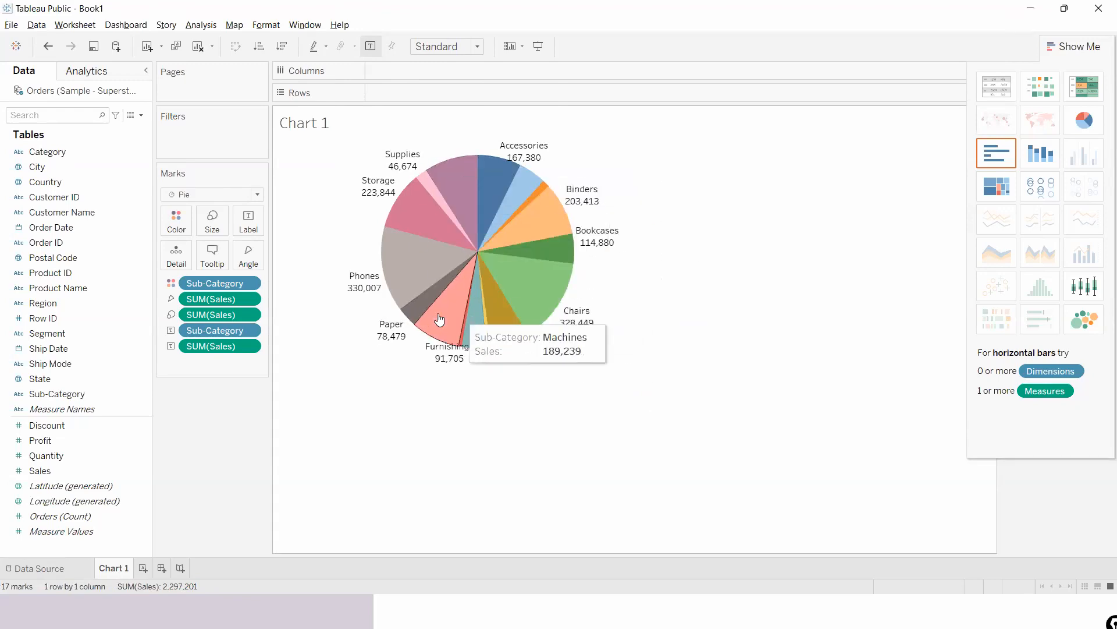
- Apply the Percent of Total quick table calculation to the Sales label of the pie chart
click(247, 346)
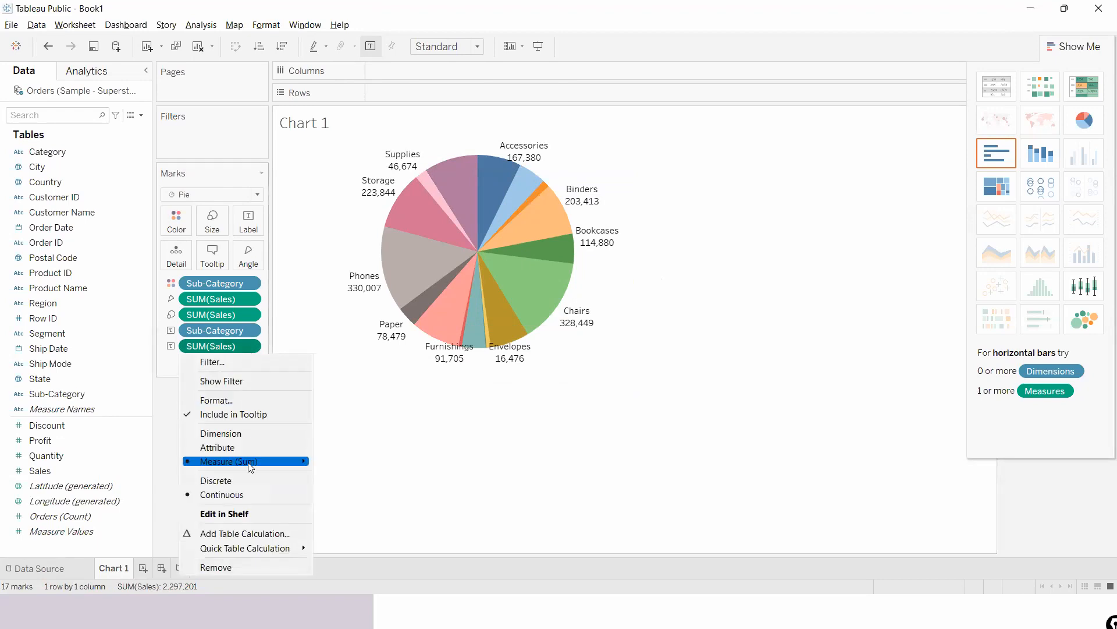
mouse_move(236, 551)
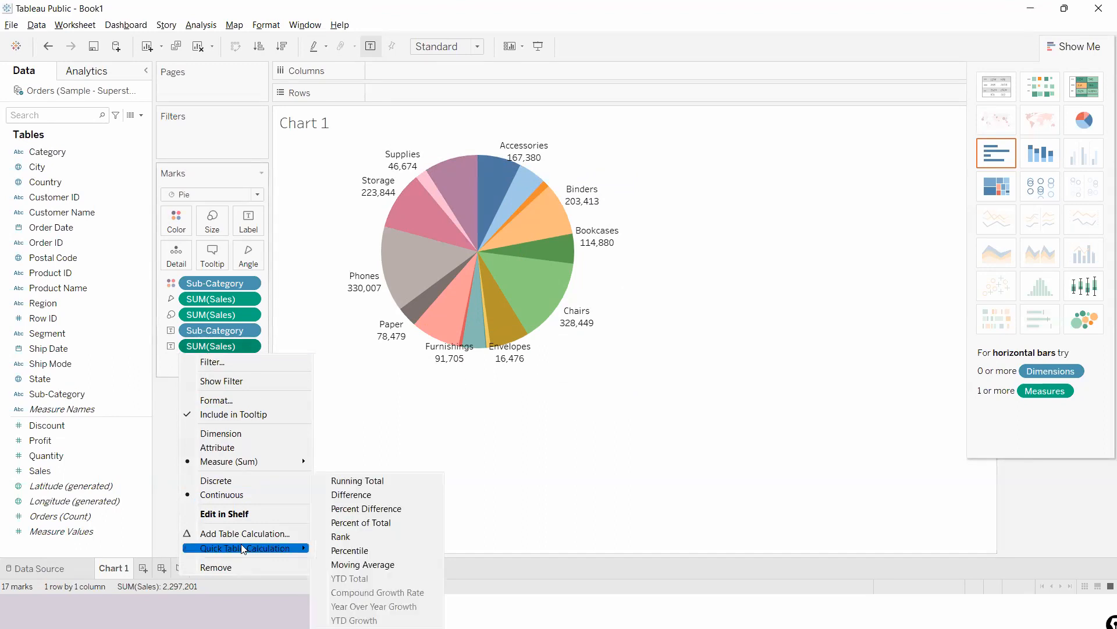
click(341, 523)
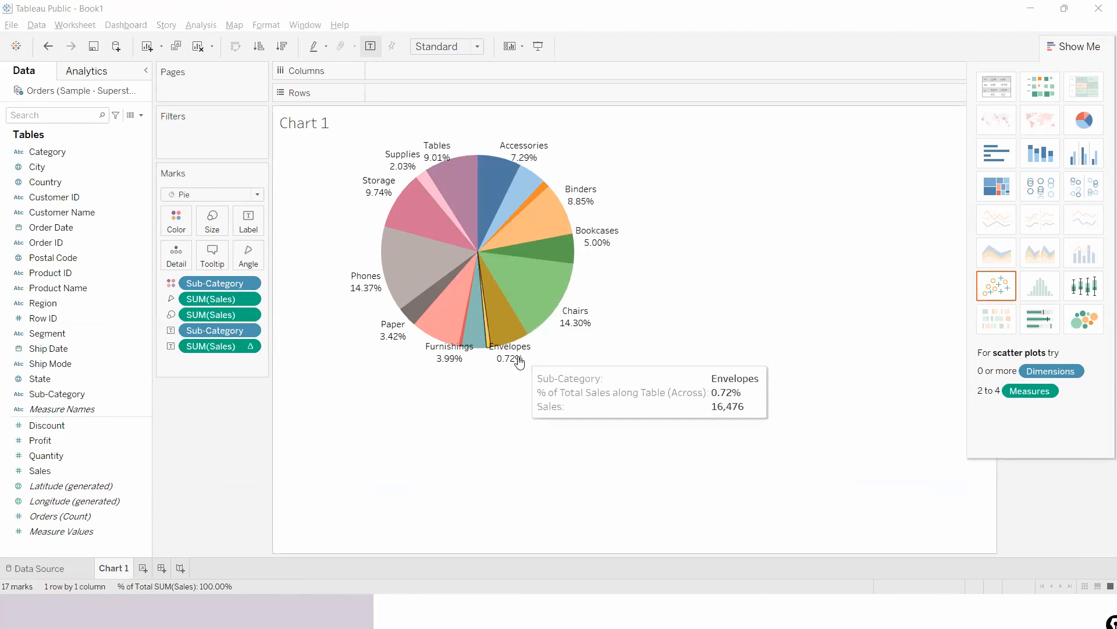
mouse_move(390, 253)
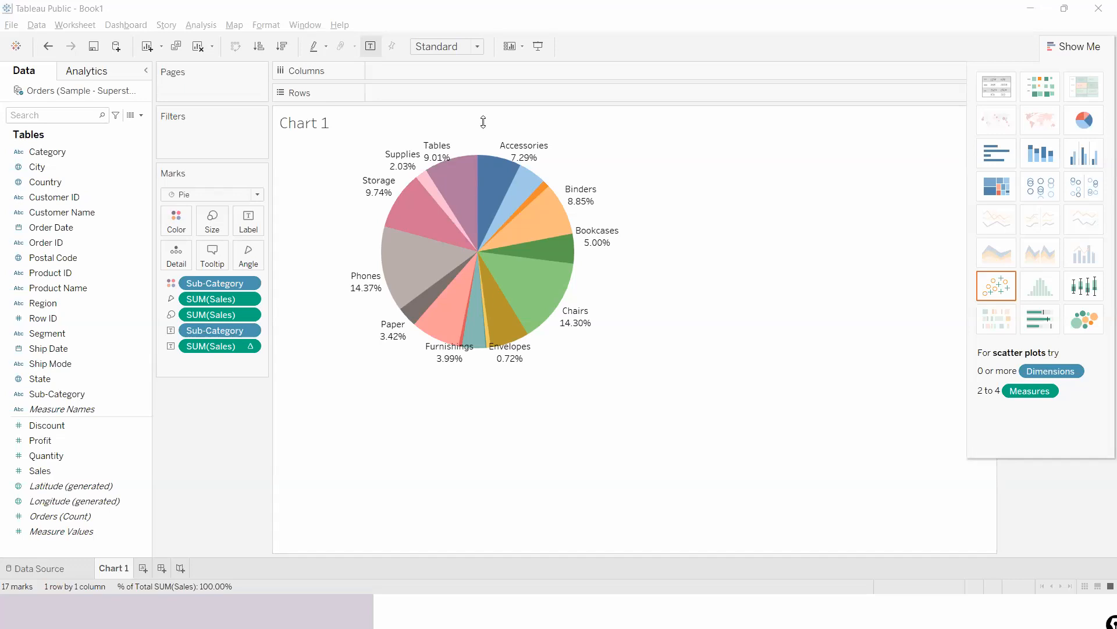
- Increase the pie's size further and stretch its chart area taller and wider
click(203, 234)
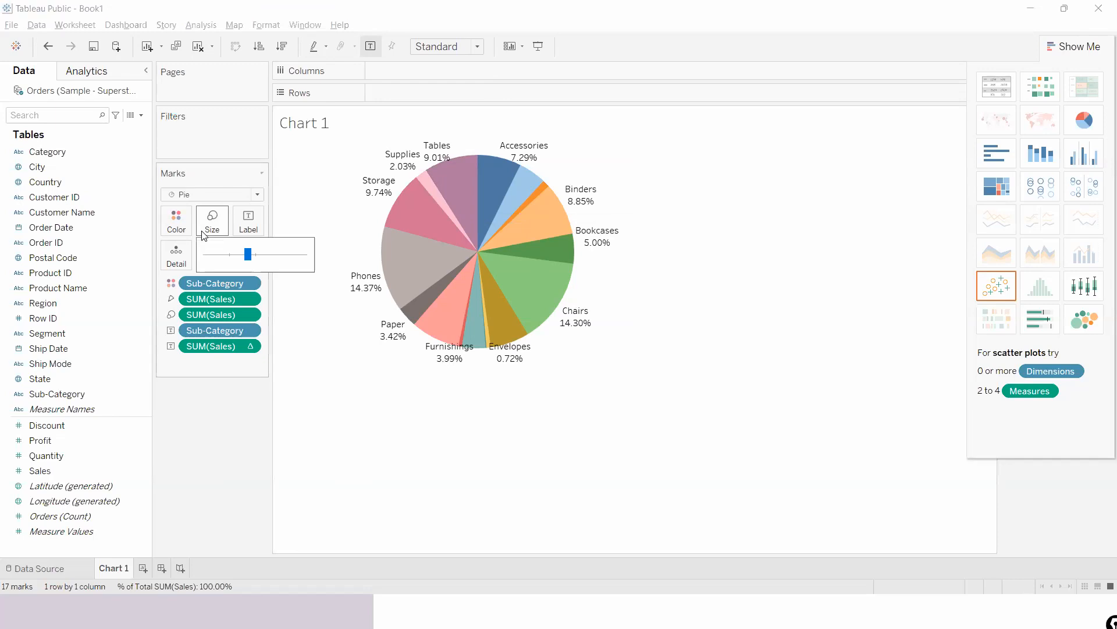
drag(248, 254, 258, 261)
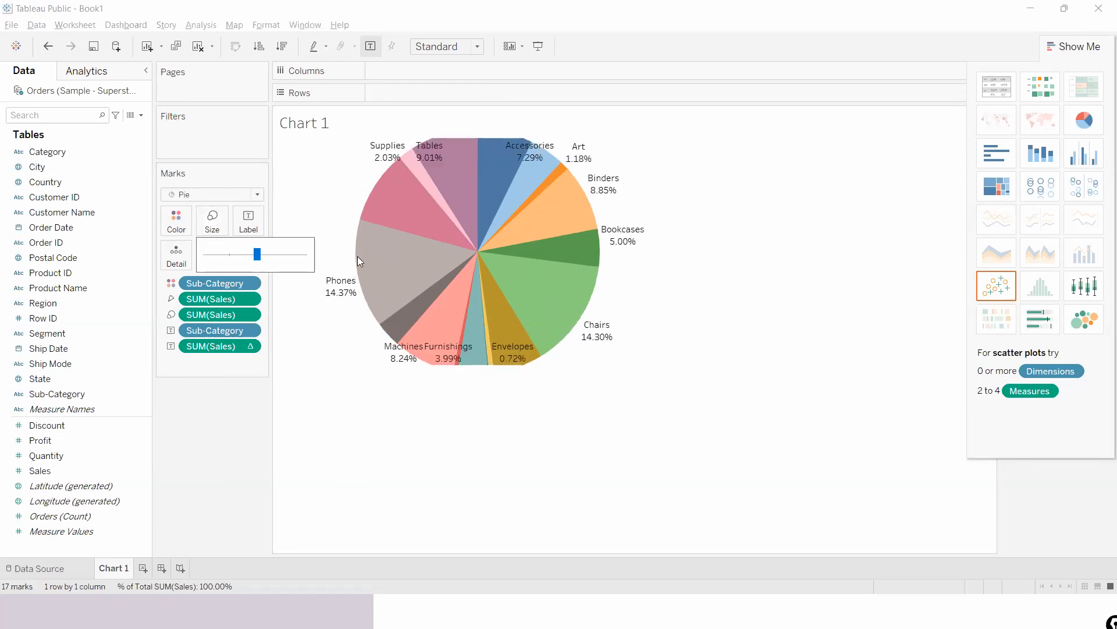
mouse_move(453, 144)
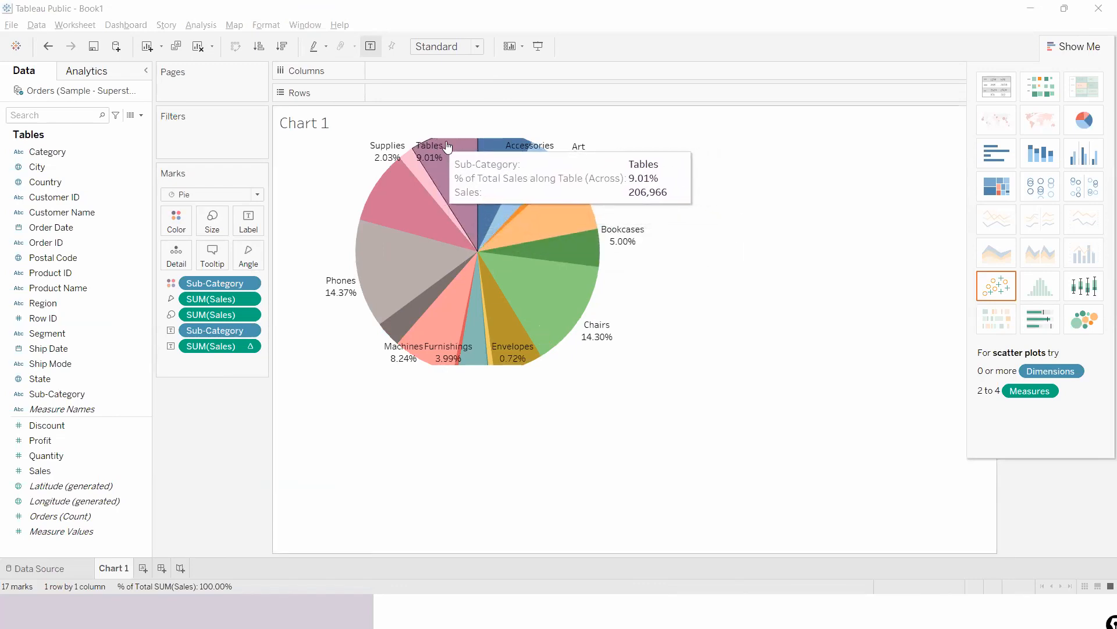
mouse_move(516, 146)
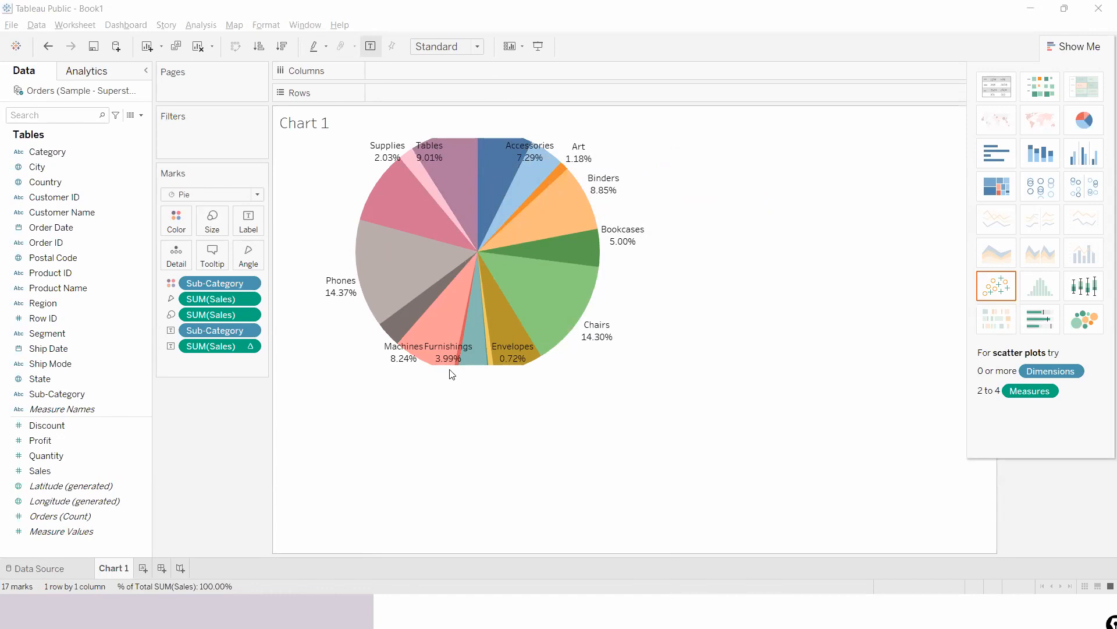
mouse_move(471, 365)
drag(475, 365, 478, 368)
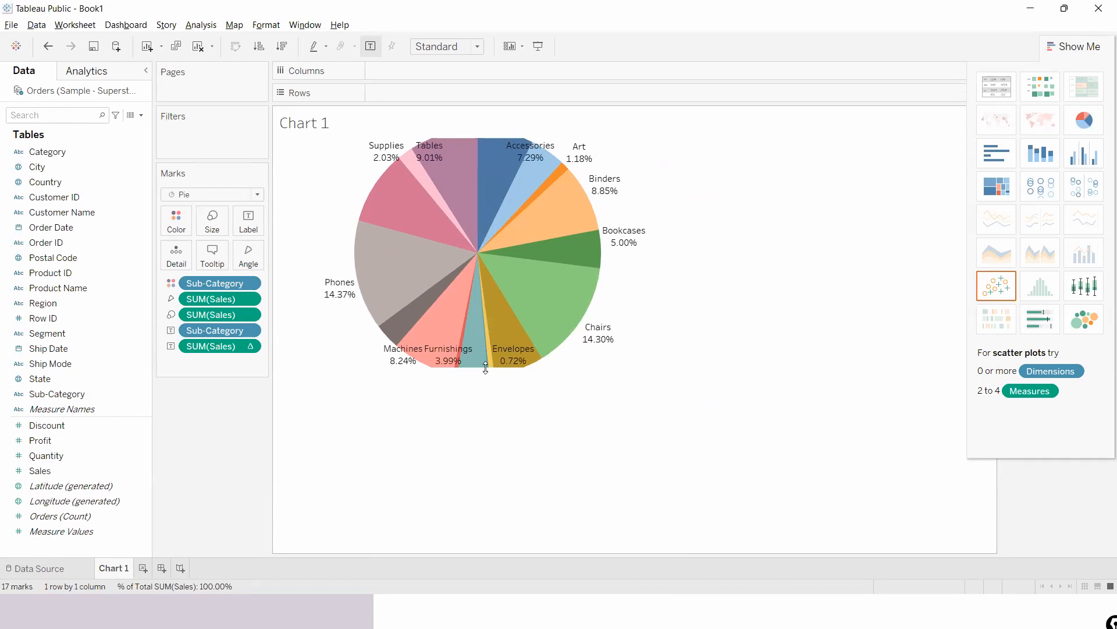
drag(486, 368, 510, 551)
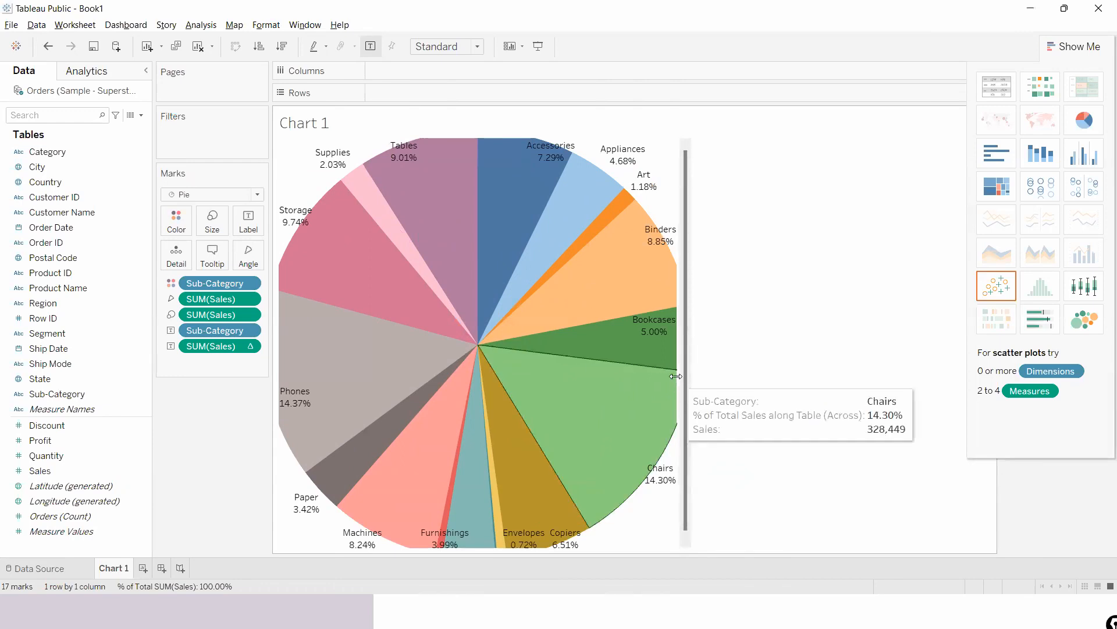
drag(676, 377, 835, 379)
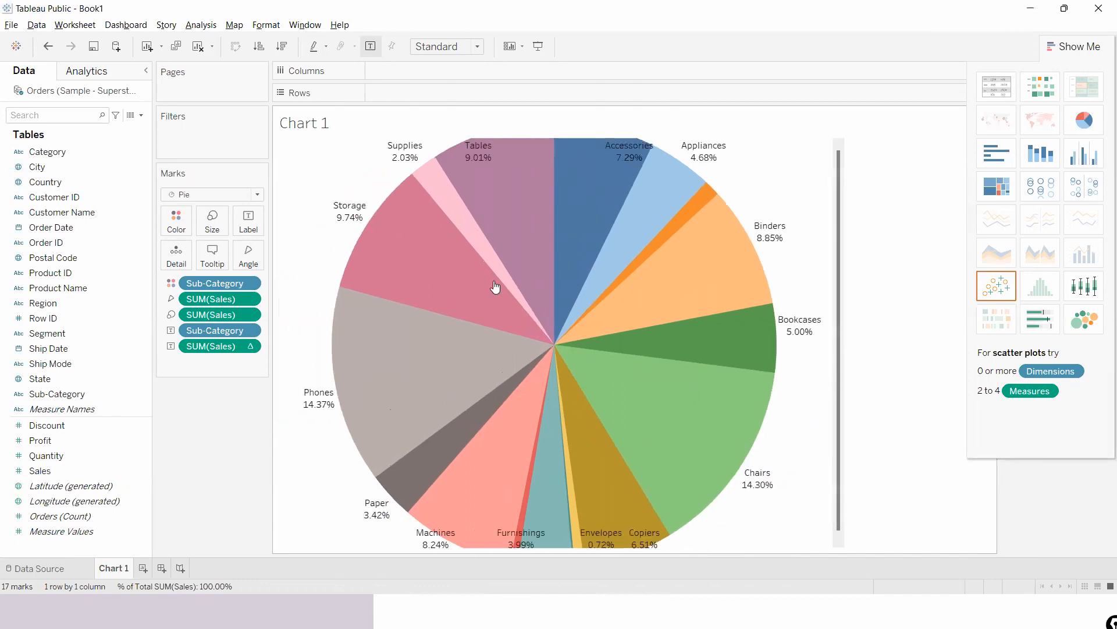
- Reduce the pie's size until the whole circle and its labels fit inside the chart area
click(220, 229)
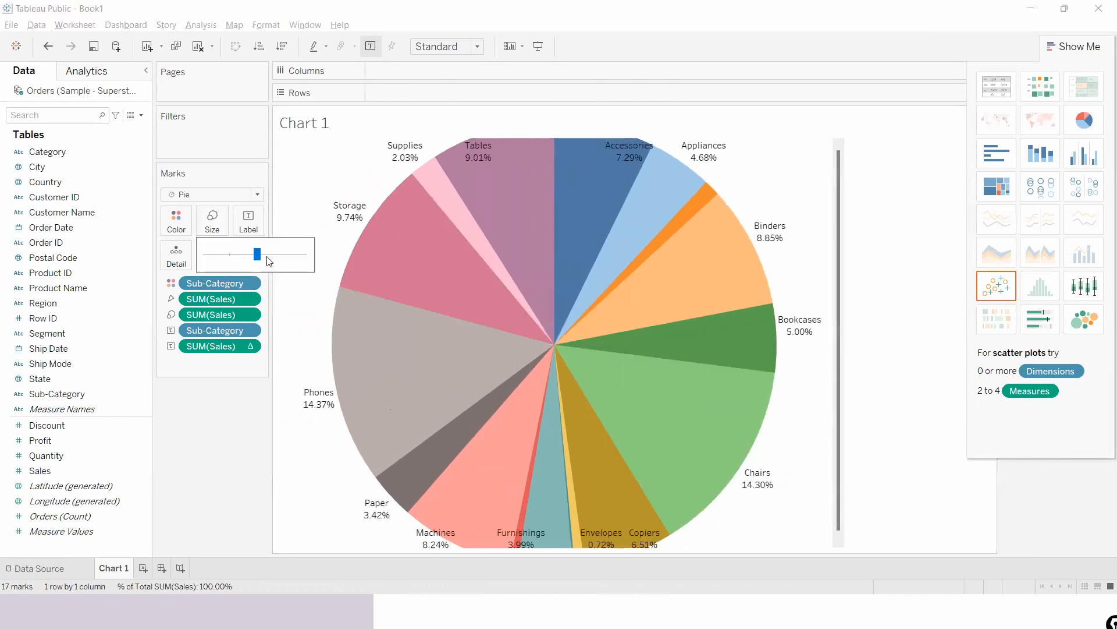
drag(245, 259, 241, 259)
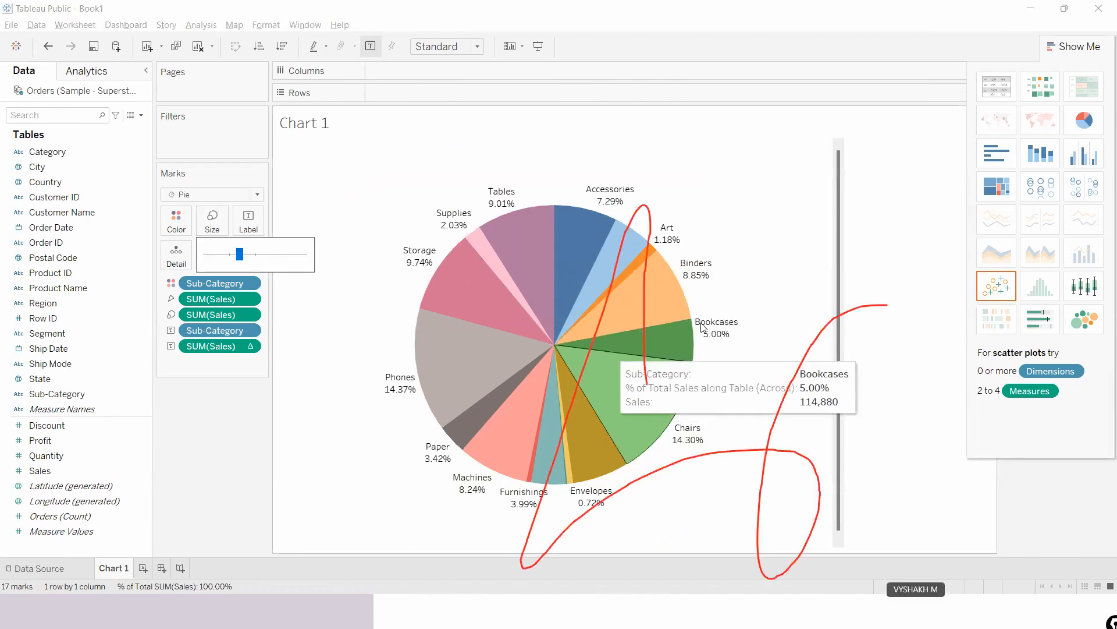
click(738, 129)
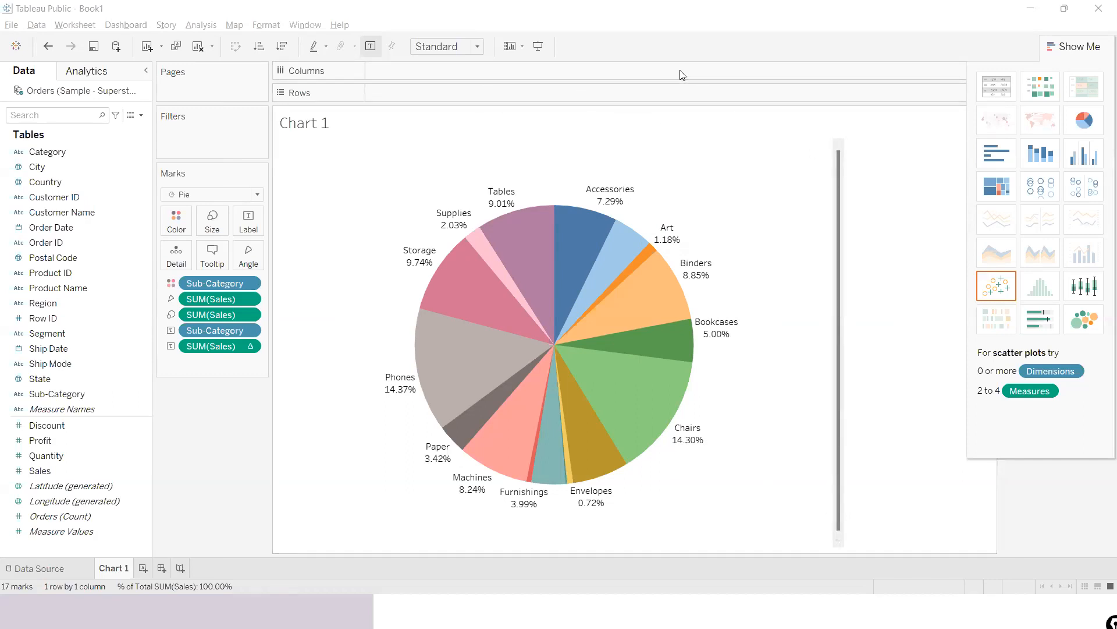
- Fit the pie chart to Entire View and make the pie slightly smaller
click(476, 46)
click(438, 99)
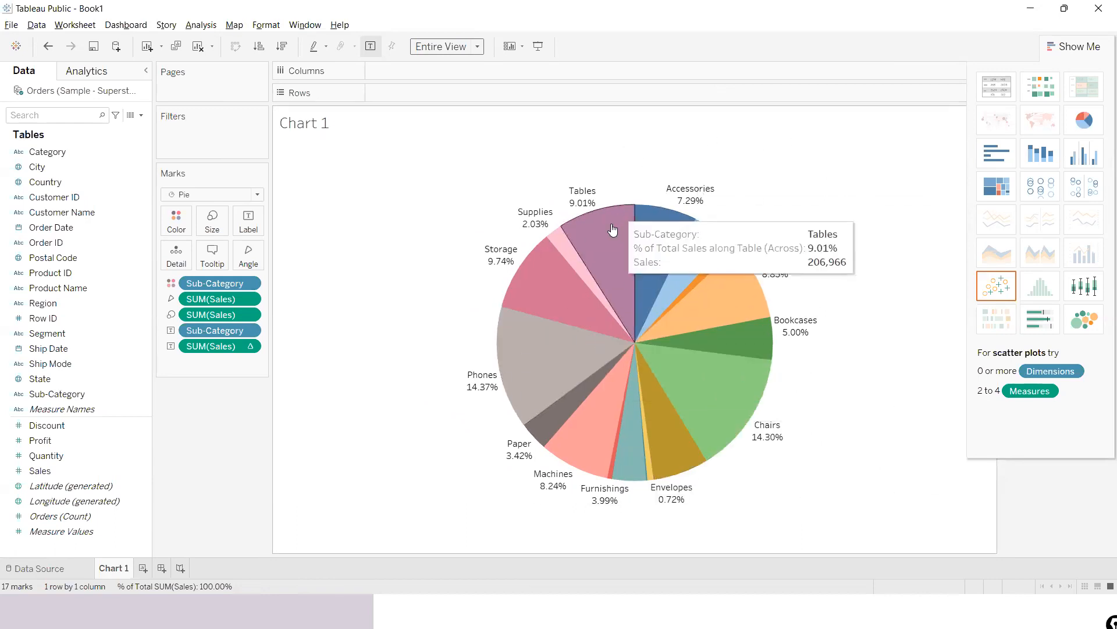
click(217, 230)
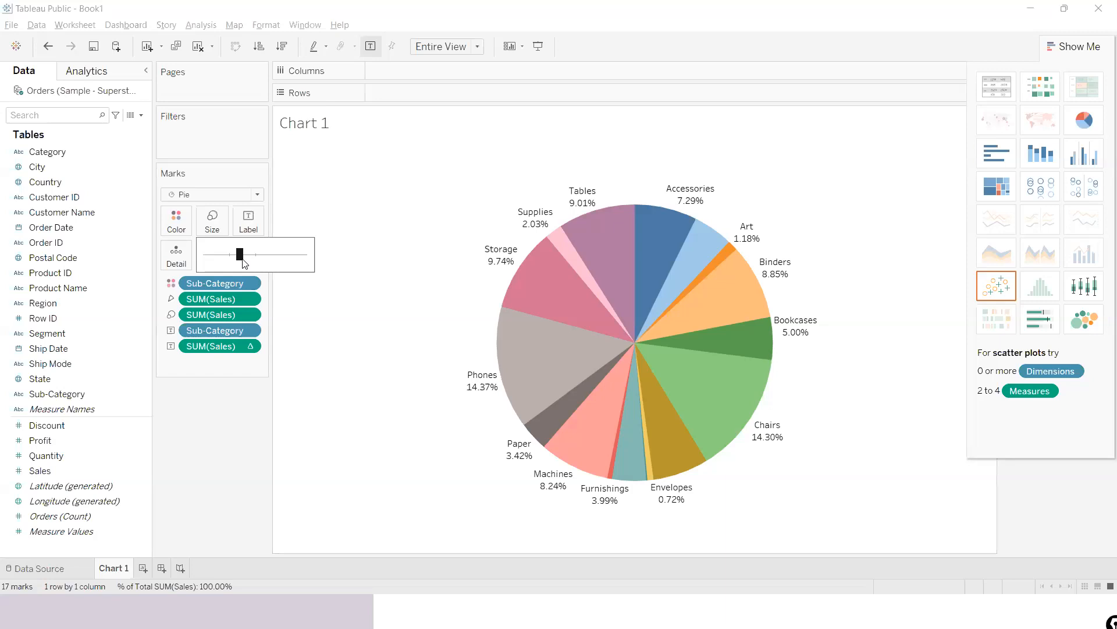
drag(243, 260, 234, 260)
click(564, 141)
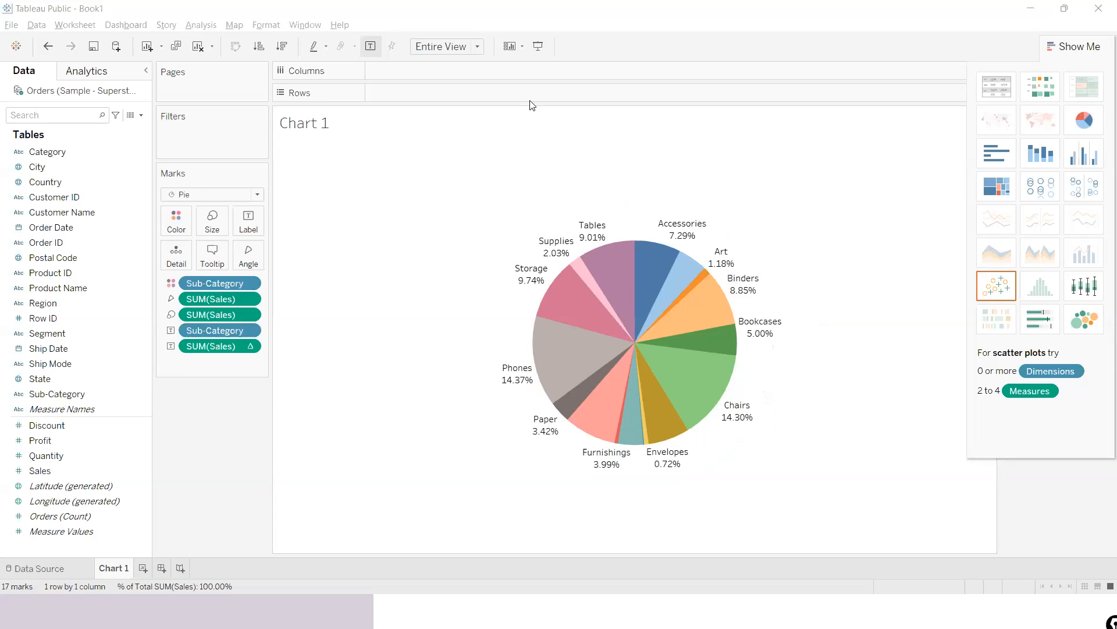
- Convert the pie chart to horizontal bars and remove the plain Sales measure from Columns, keeping the percent-of-total one
click(908, 213)
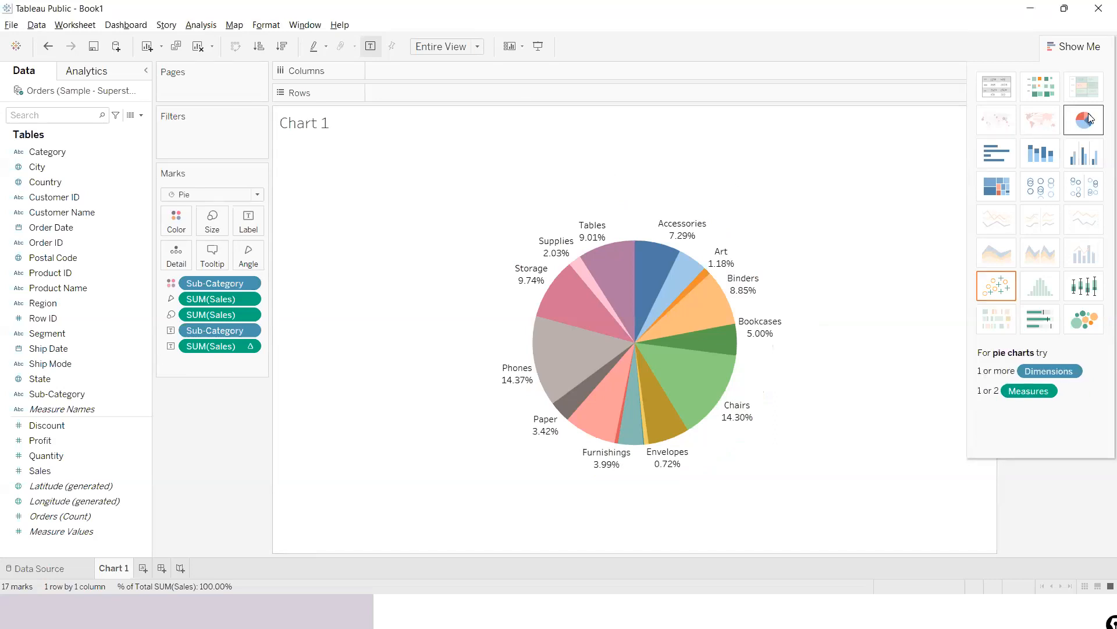
click(988, 167)
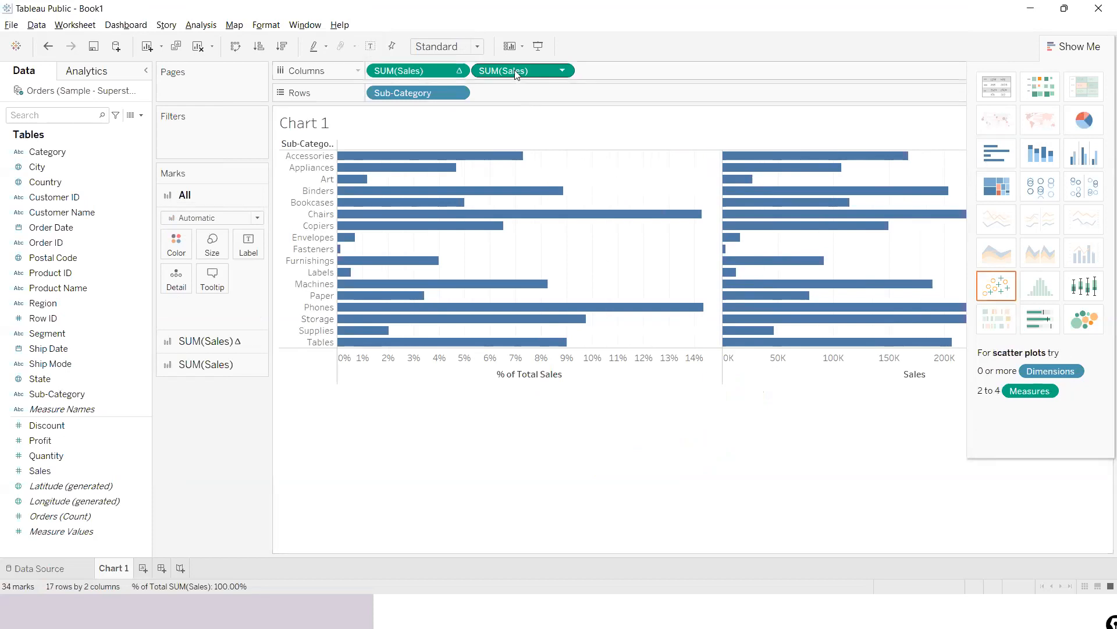
drag(514, 70, 571, 521)
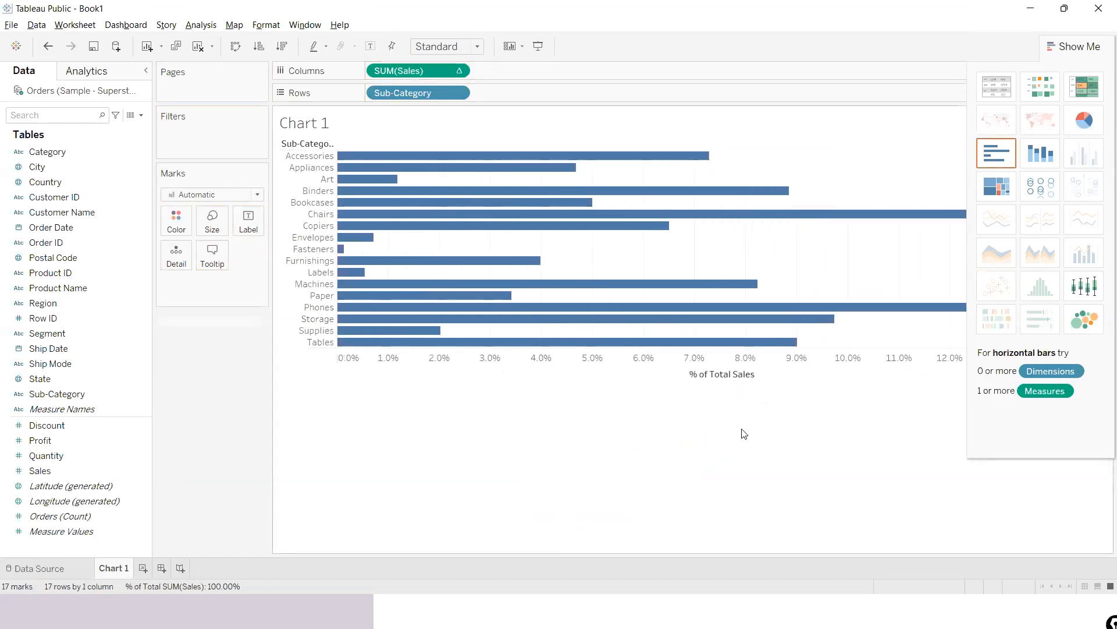
click(1091, 46)
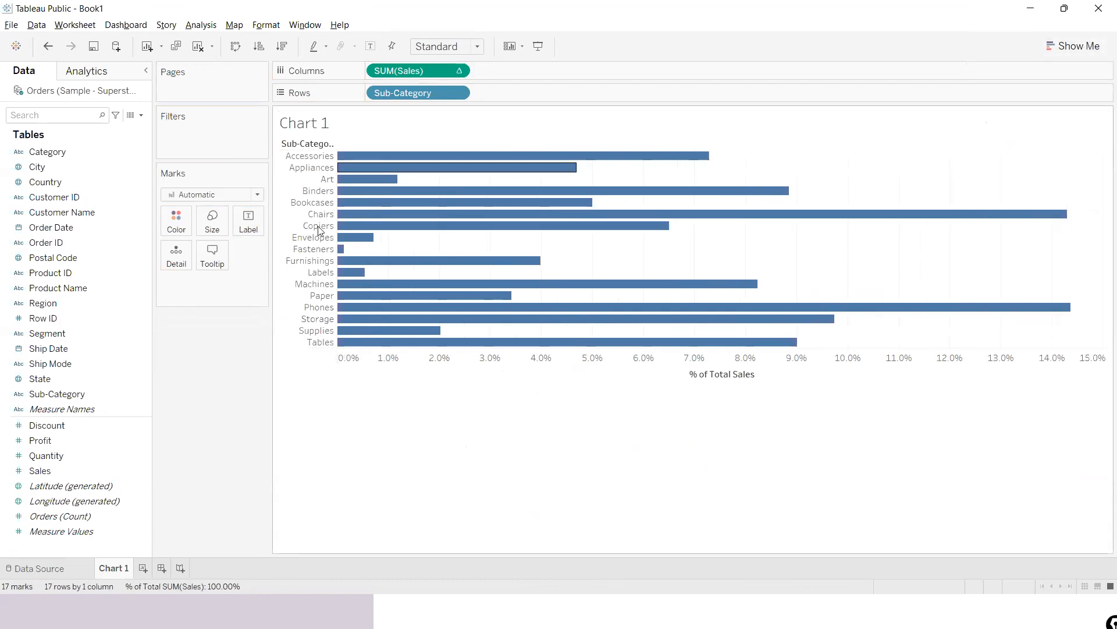
- Swap rows and columns to get vertical bars, and sort the sub-categories first descending, then ascending by % of total sales
key(ctrl+w)
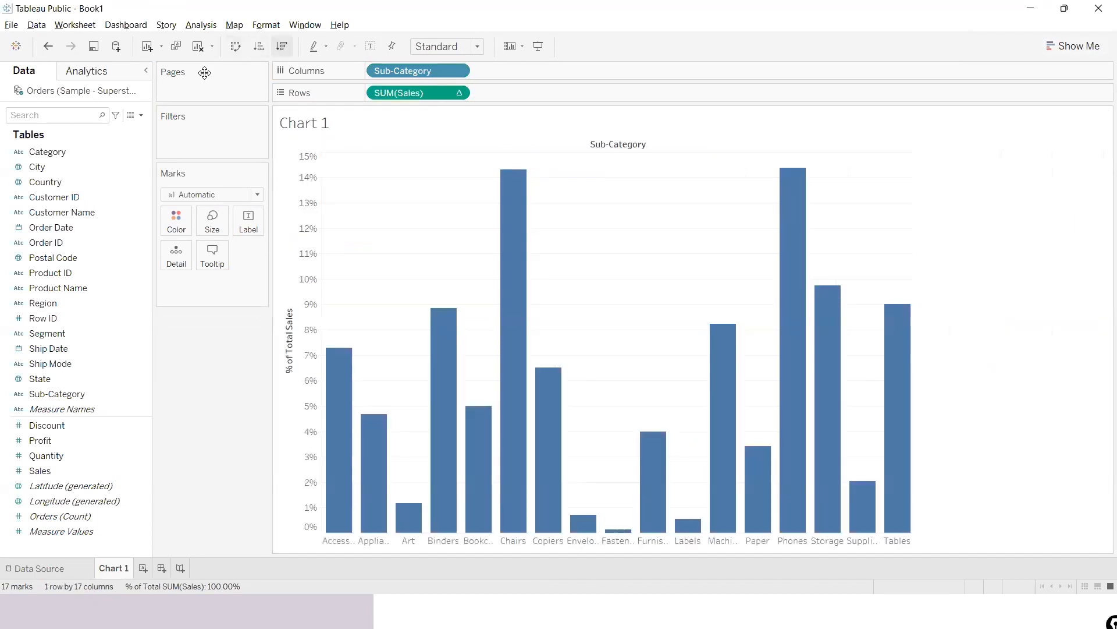
click(282, 46)
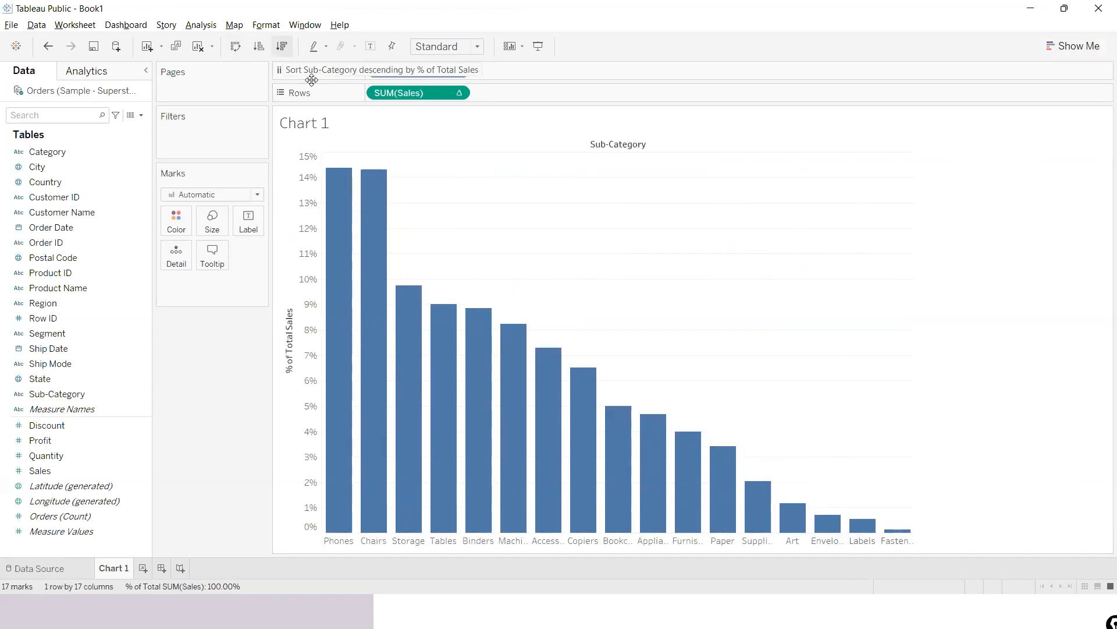
click(259, 46)
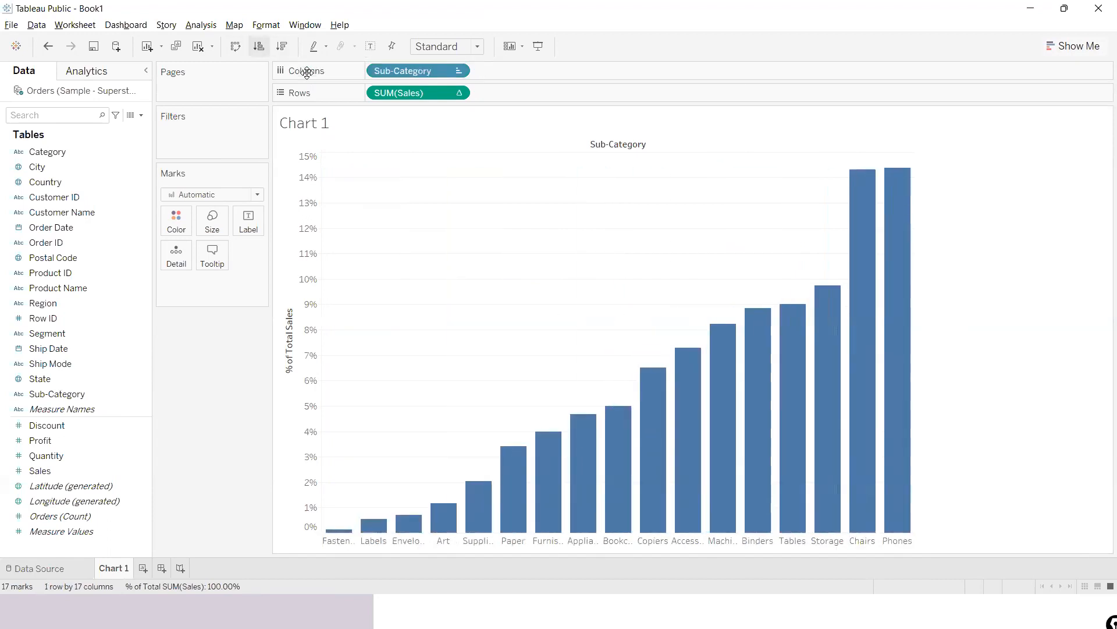
- Swap the bars back to horizontal and sort the sub-categories in descending order of % of total sales
key(ctrl+w)
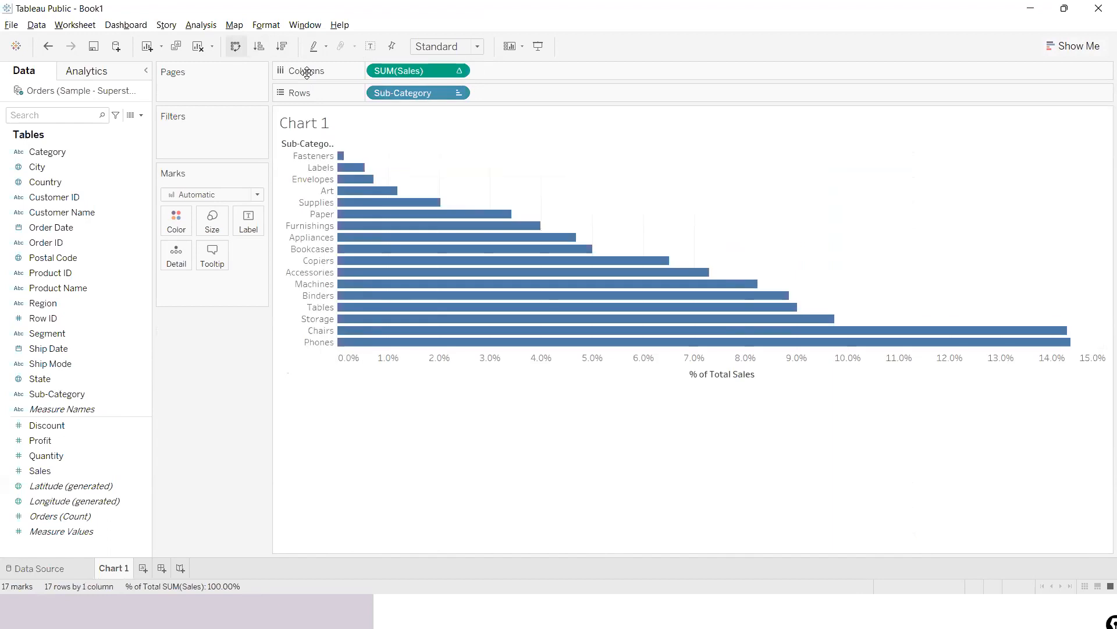
click(282, 46)
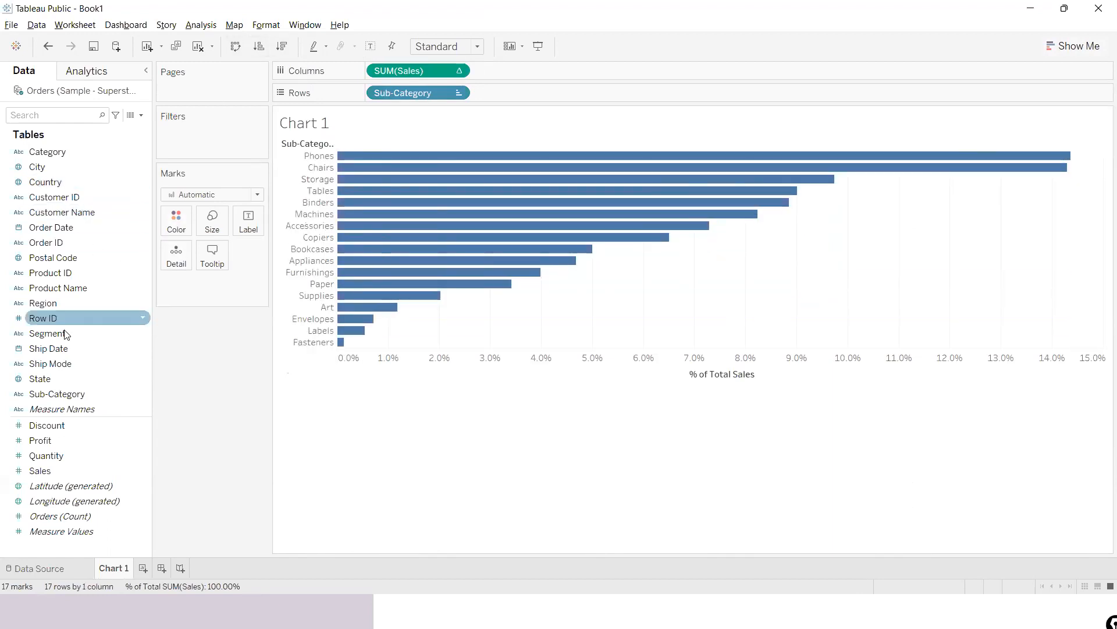
- Color the bars by Sub-Category and convert the chart to stacked bars with Show Me
drag(50, 394, 170, 218)
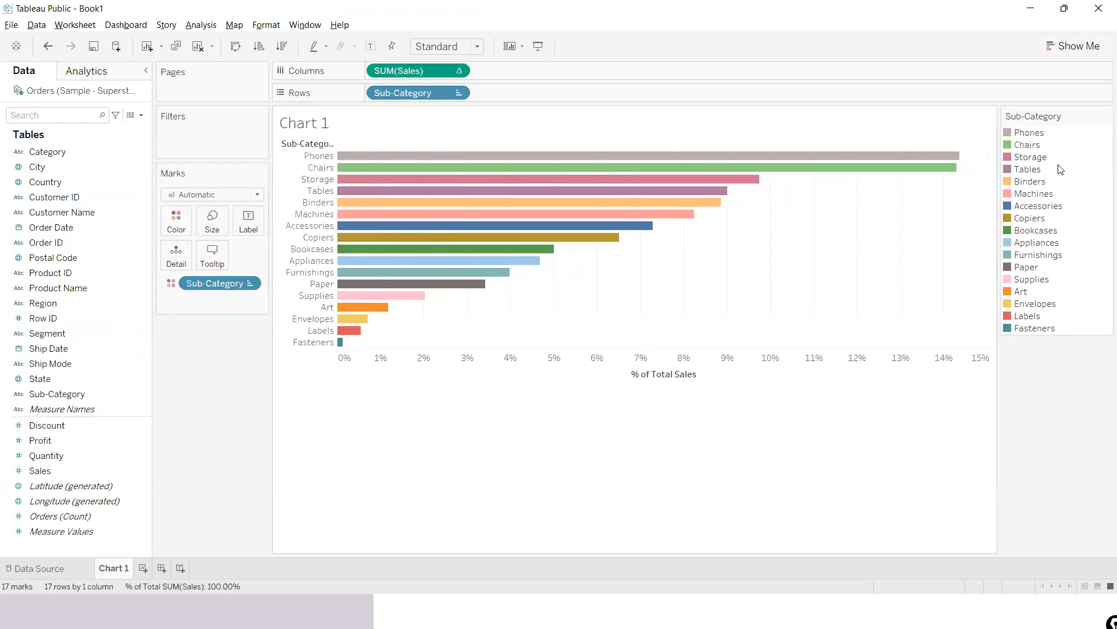
click(1073, 46)
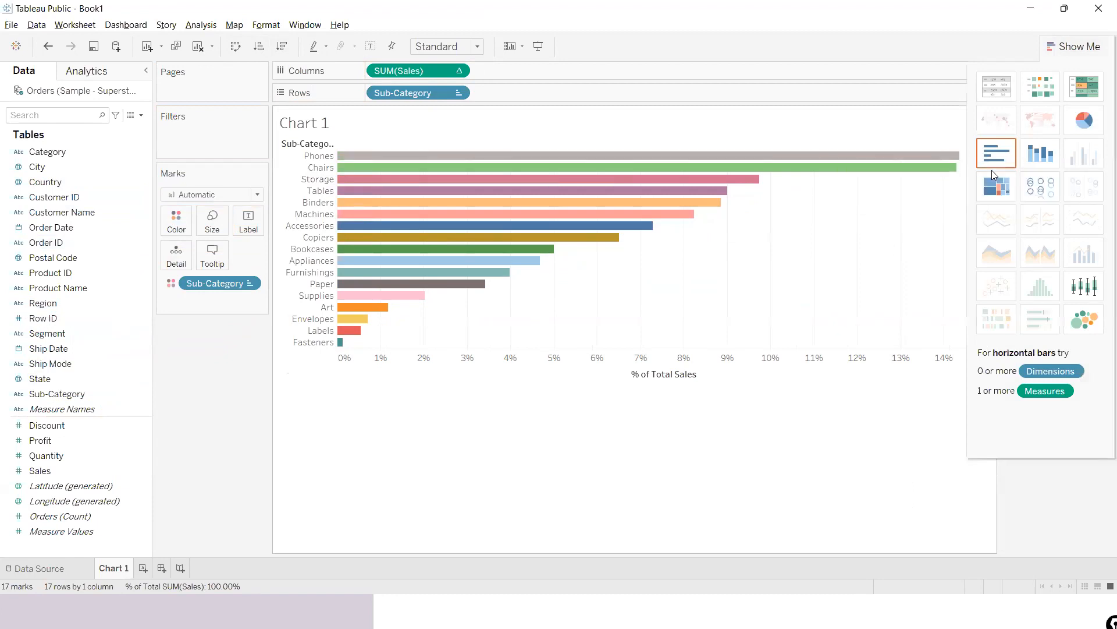
click(1033, 163)
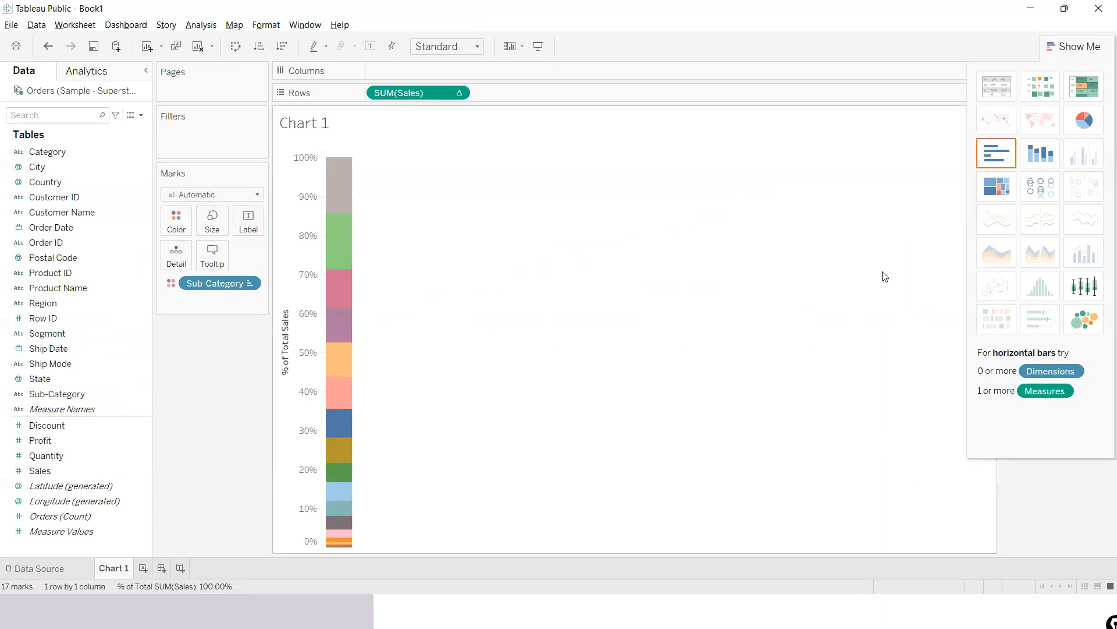
key(ctrl+2)
mouse_move(628, 552)
mouse_down()
mouse_move(628, 539)
mouse_move(646, 536)
mouse_move(631, 555)
mouse_move(643, 553)
mouse_up()
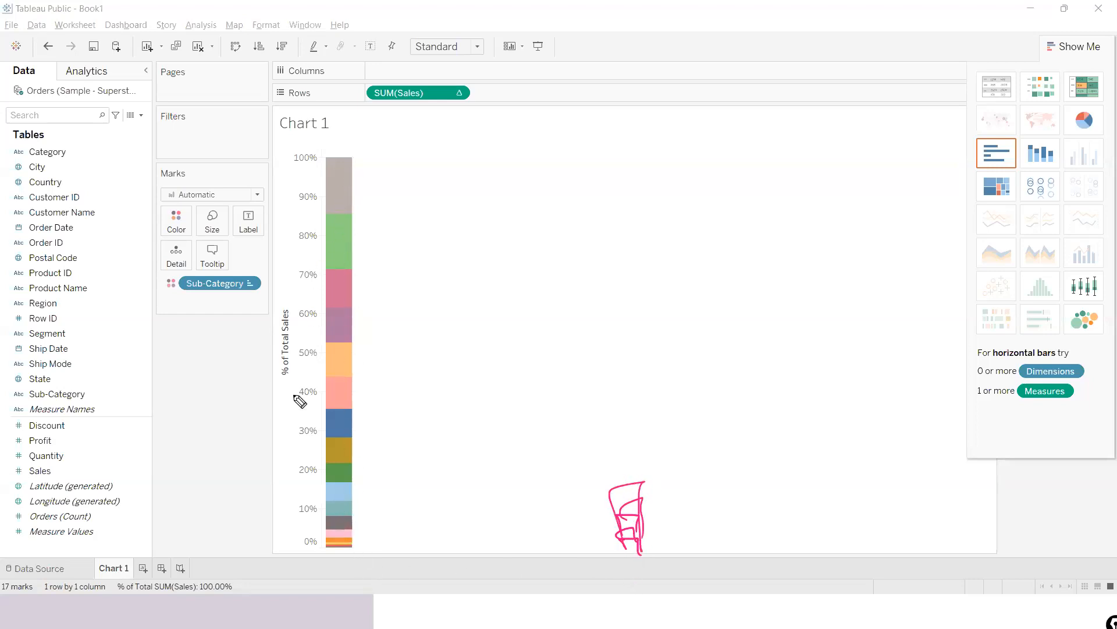
drag(335, 553, 343, 551)
drag(519, 311, 596, 304)
drag(492, 345, 594, 327)
drag(505, 365, 588, 350)
drag(499, 387, 598, 366)
mouse_move(562, 285)
mouse_down()
mouse_move(614, 308)
mouse_move(564, 312)
mouse_up()
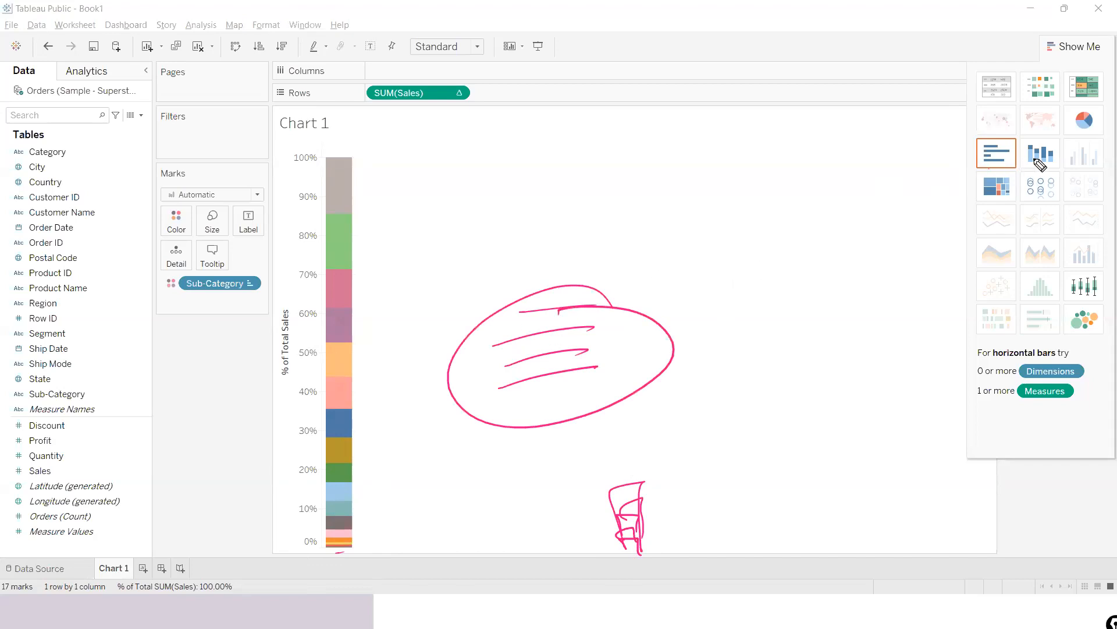
mouse_move(752, 272)
mouse_down()
mouse_move(750, 425)
mouse_move(786, 271)
mouse_move(793, 418)
mouse_up()
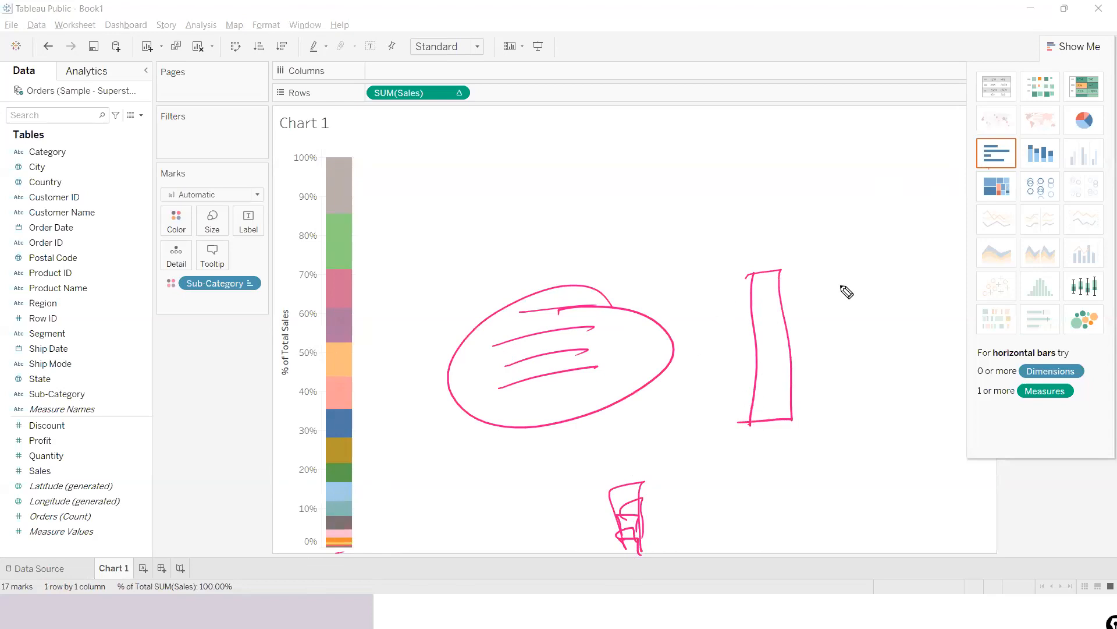
key(Escape)
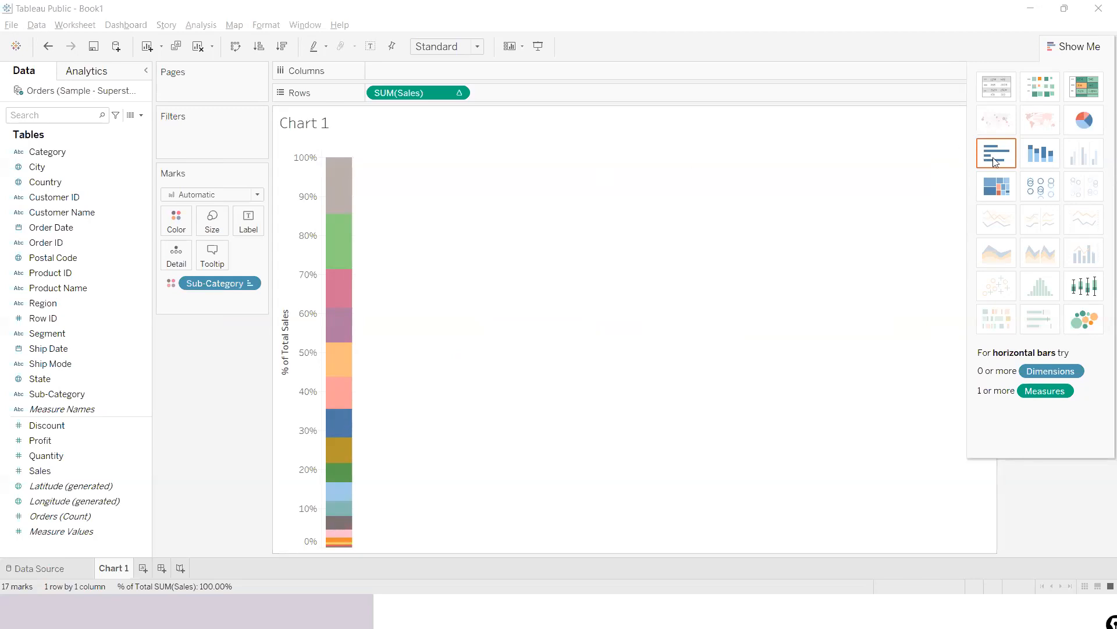
- Try the sub-category sales percentages as a treemap and as a box-and-whisker plot
click(1005, 190)
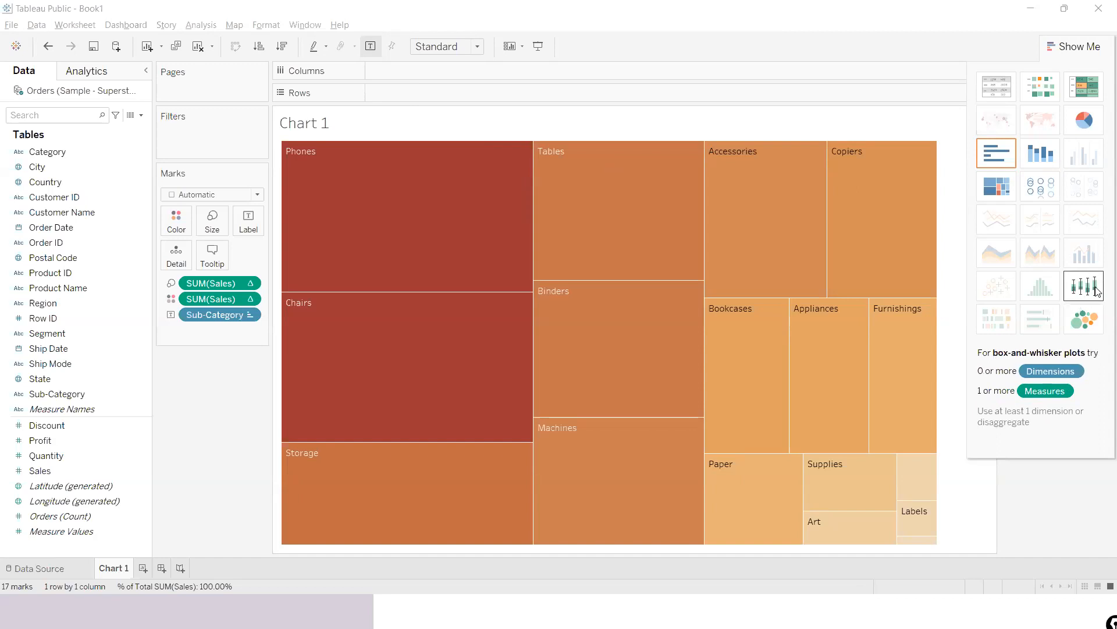
click(1079, 283)
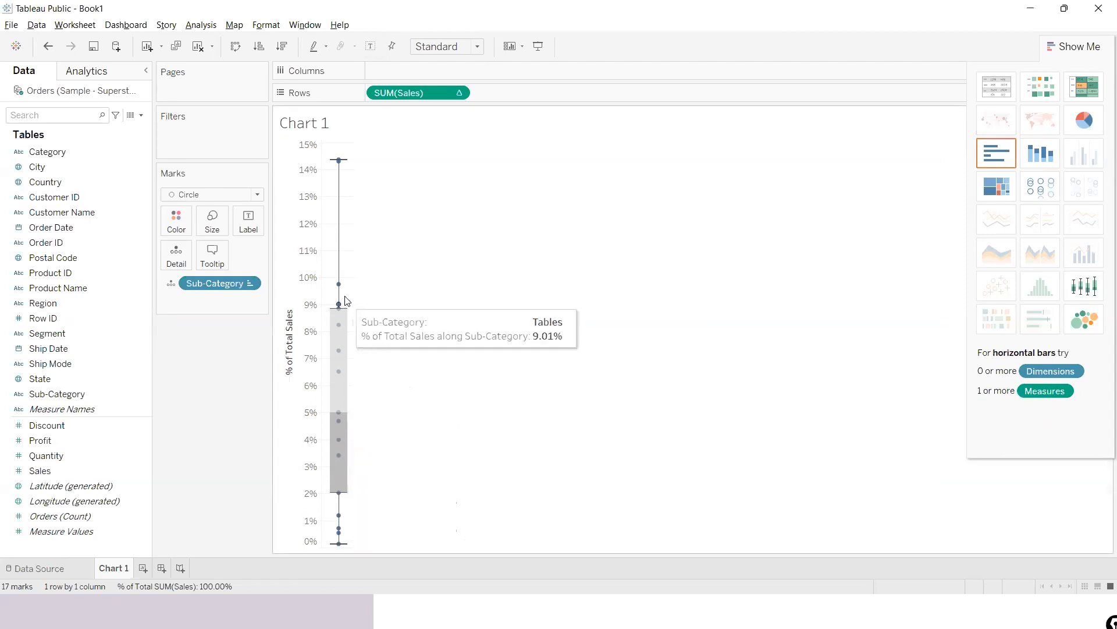
- Convert the chart to packed bubbles, and select the Chairs bubble briefly before clearing the selection
click(1075, 323)
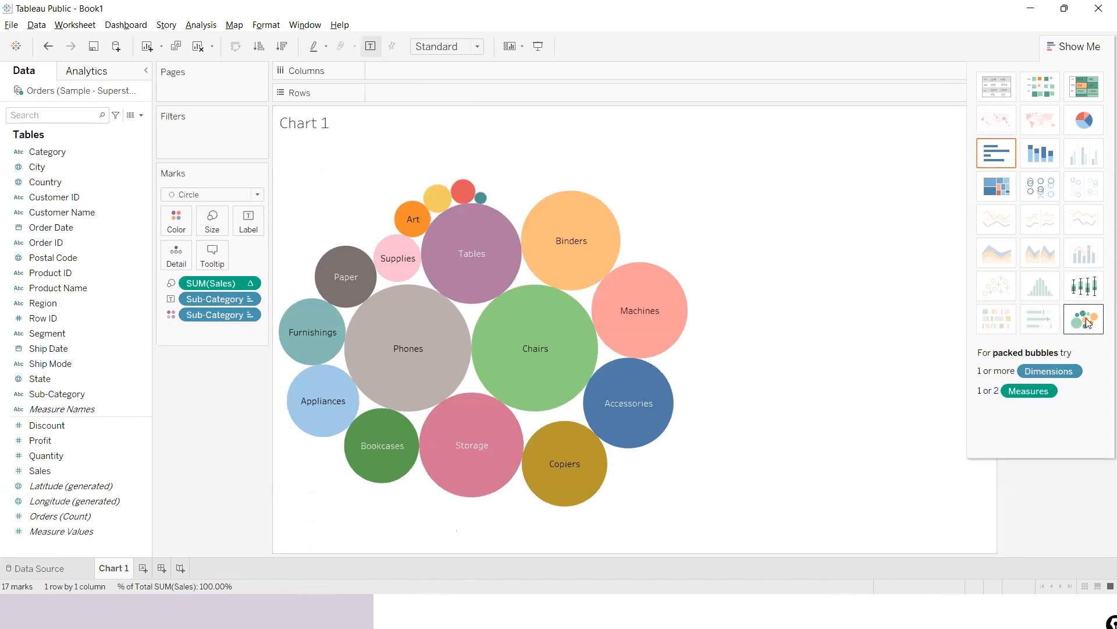
click(559, 395)
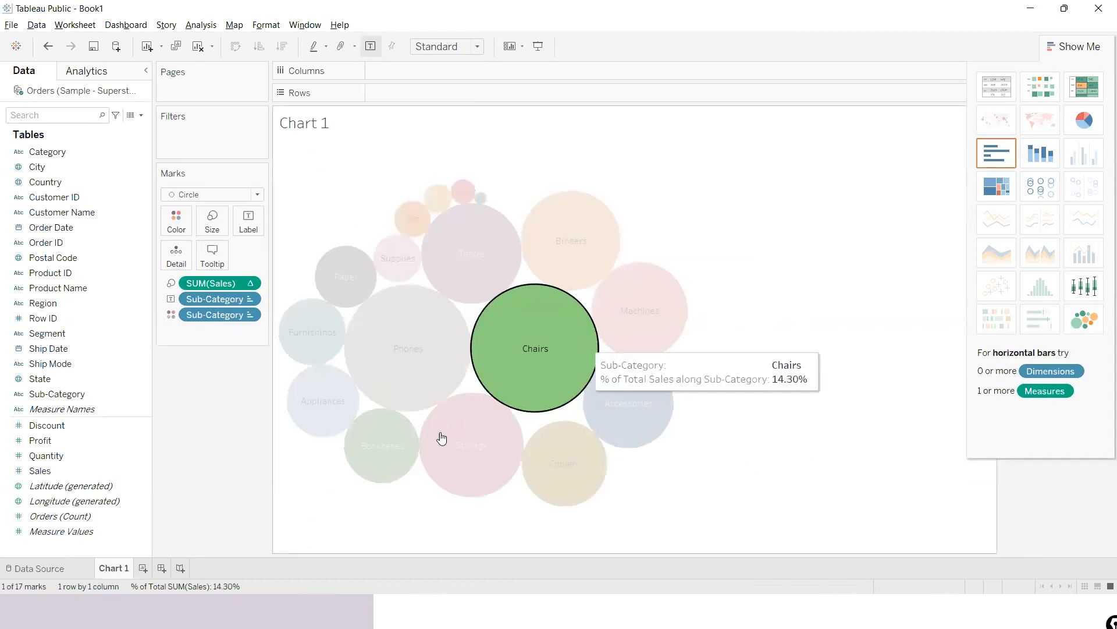
click(780, 348)
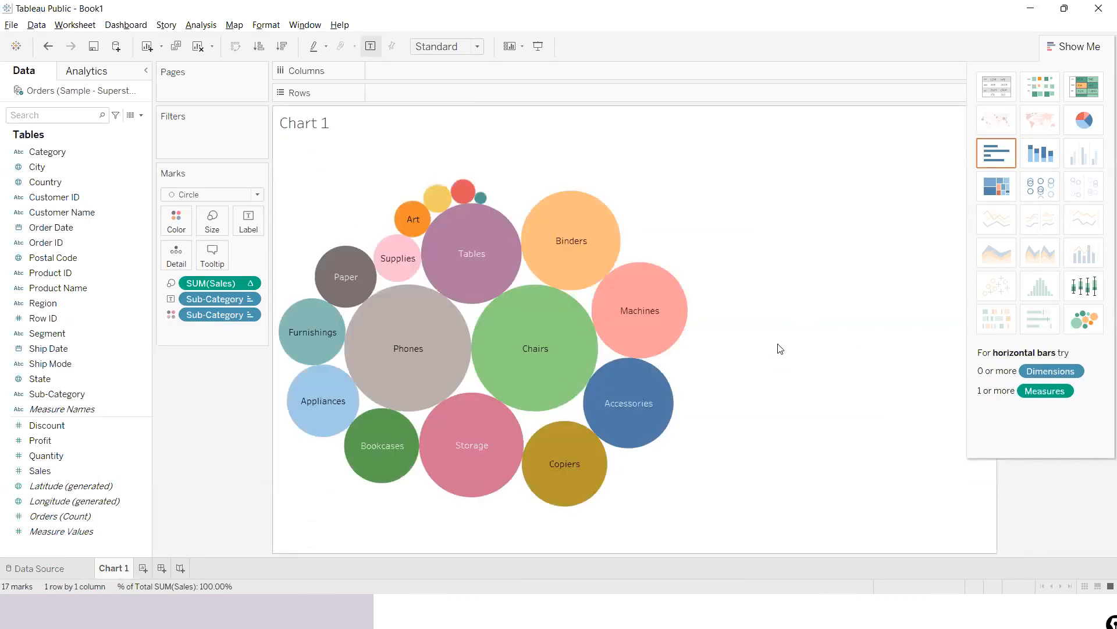
mouse_move(542, 324)
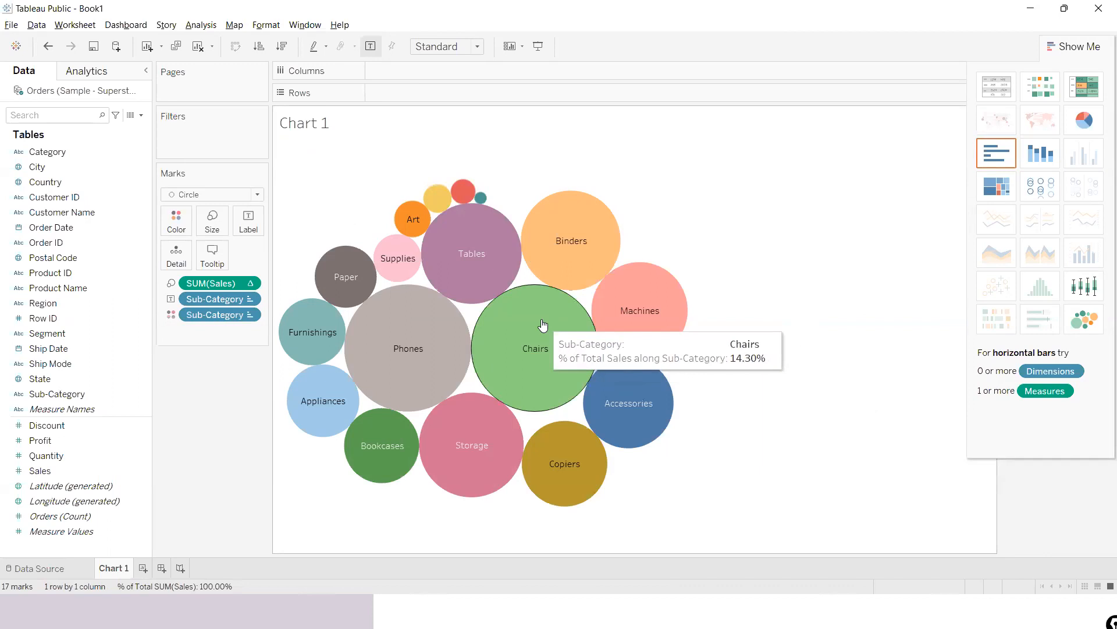
mouse_move(481, 201)
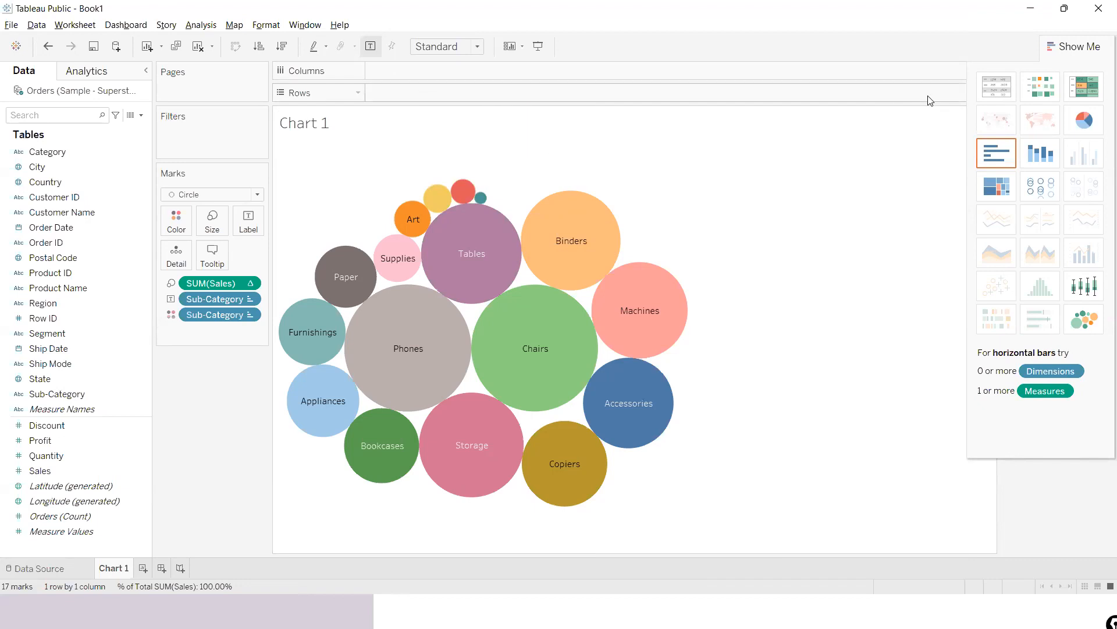
- Add Category to Rows and convert the bubbles to side-by-side bars of sub-categories within each category
mouse_move(546, 197)
drag(65, 155, 411, 377)
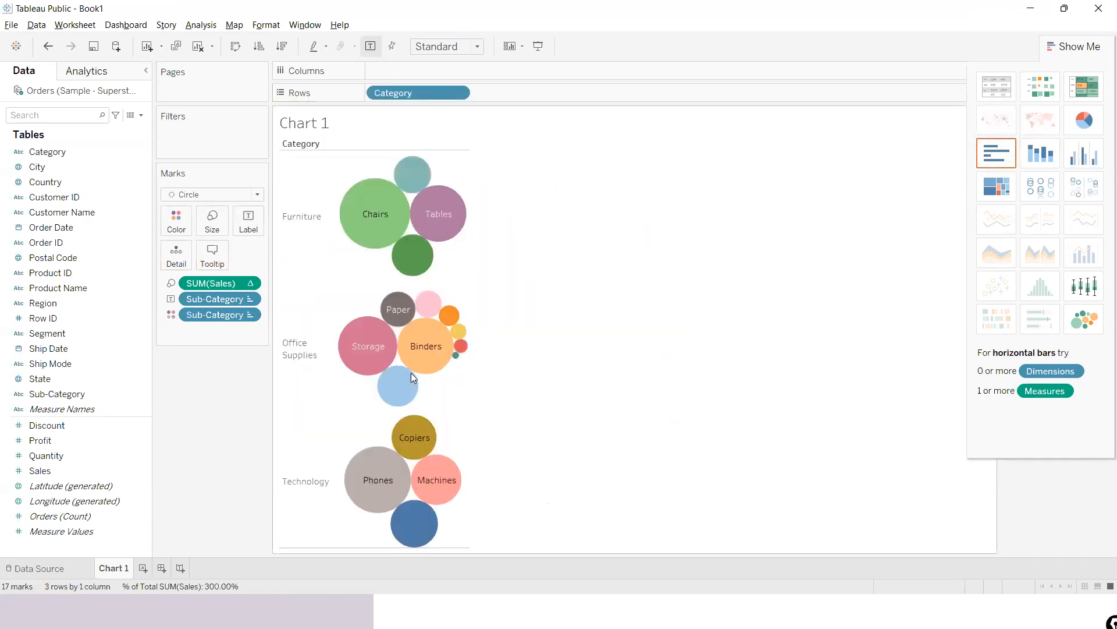
click(1095, 160)
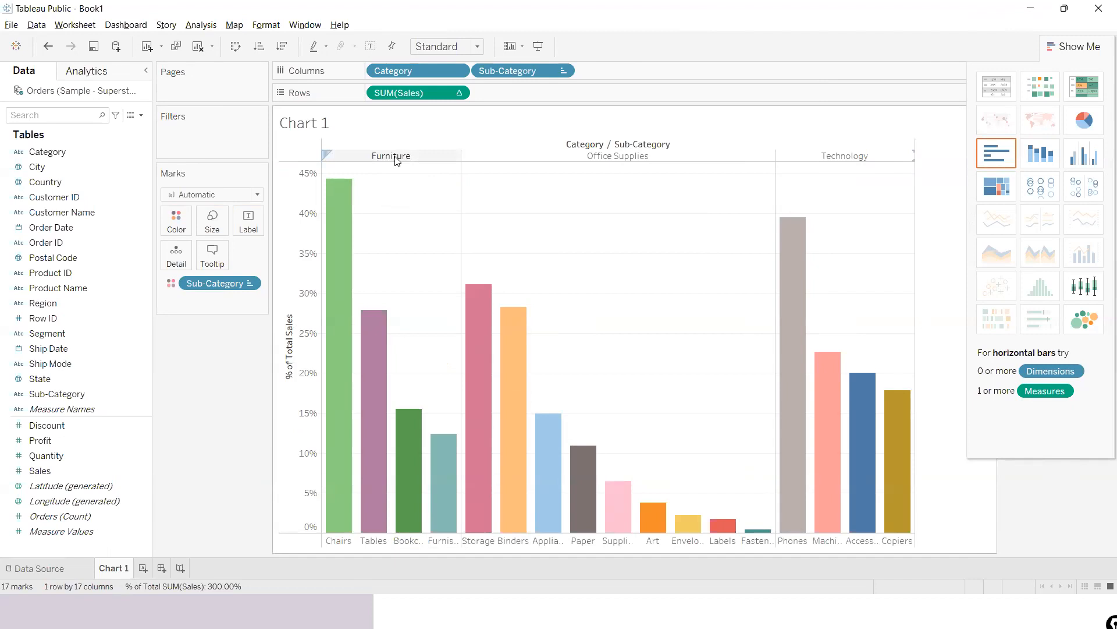
mouse_move(343, 365)
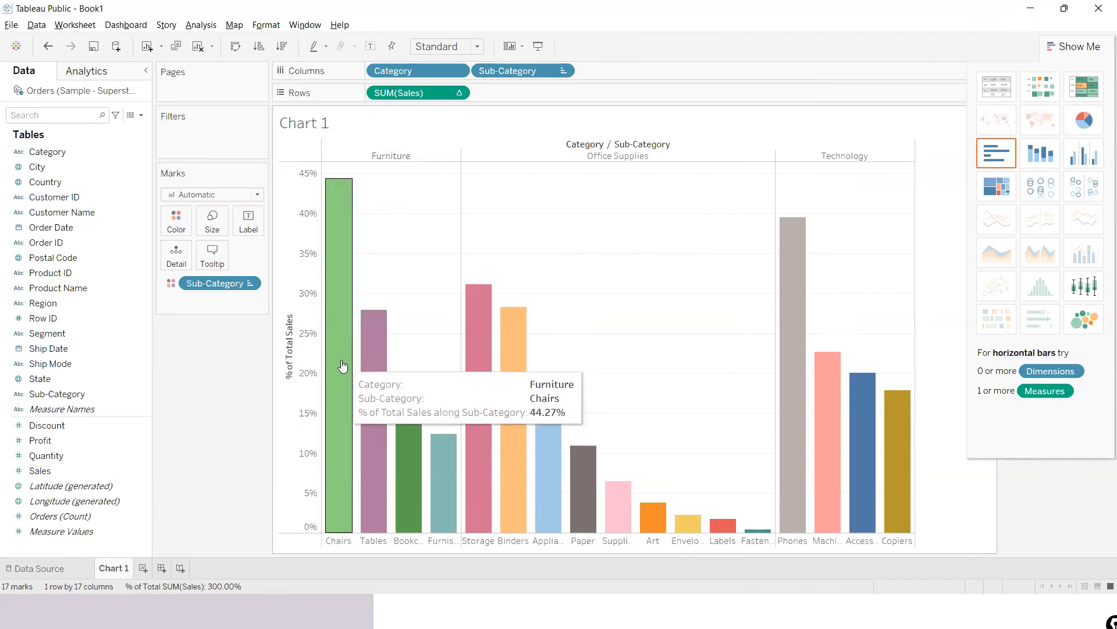
mouse_move(429, 488)
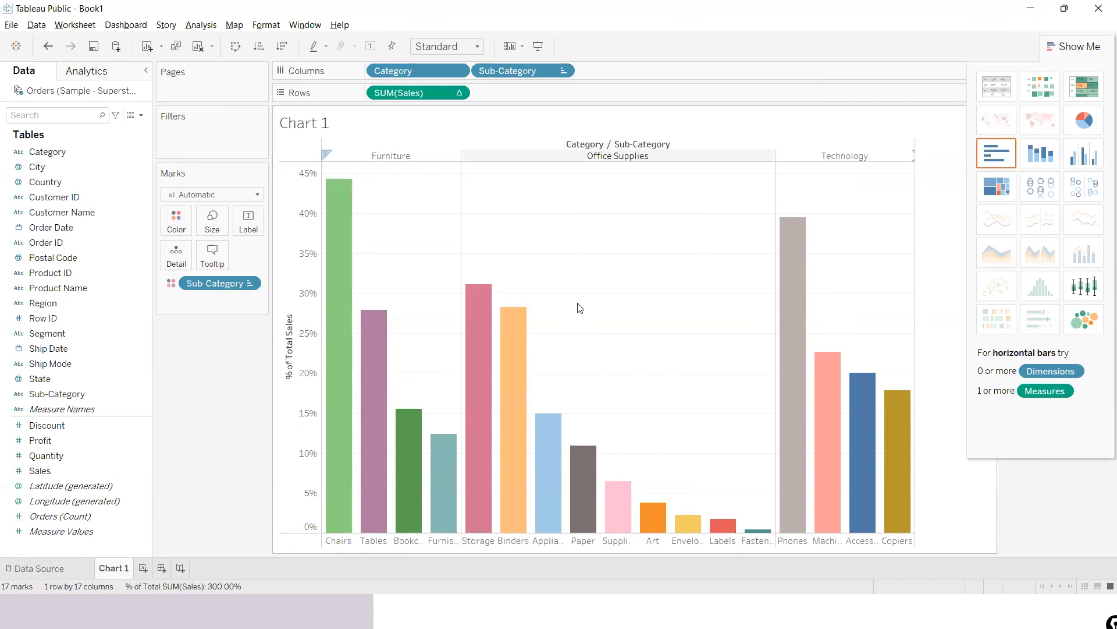
mouse_move(508, 460)
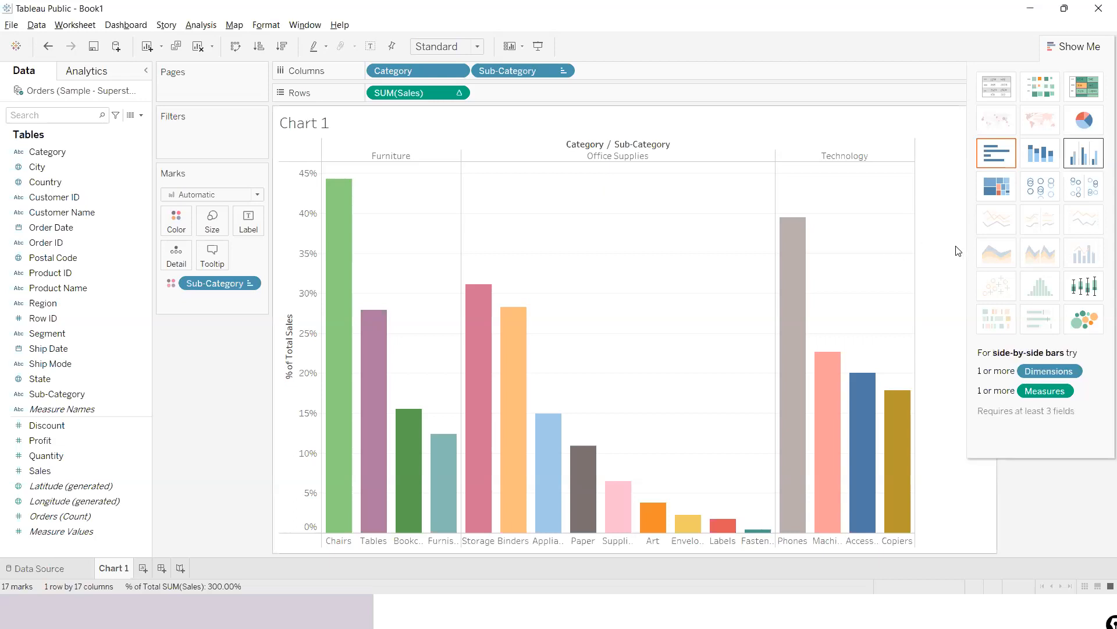
mouse_move(788, 423)
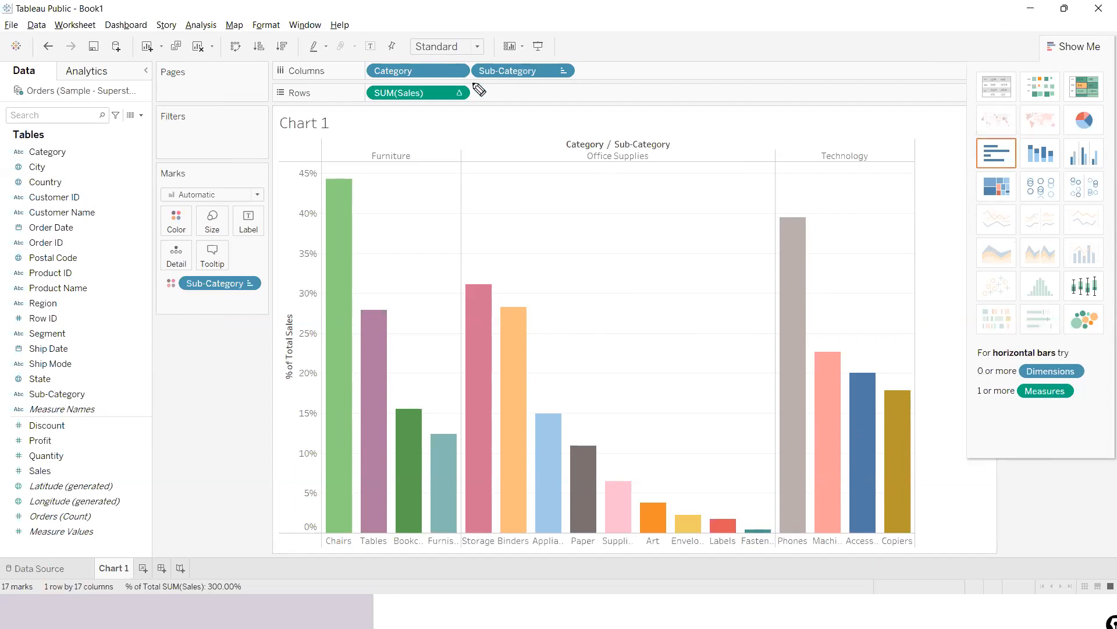
drag(414, 77, 506, 84)
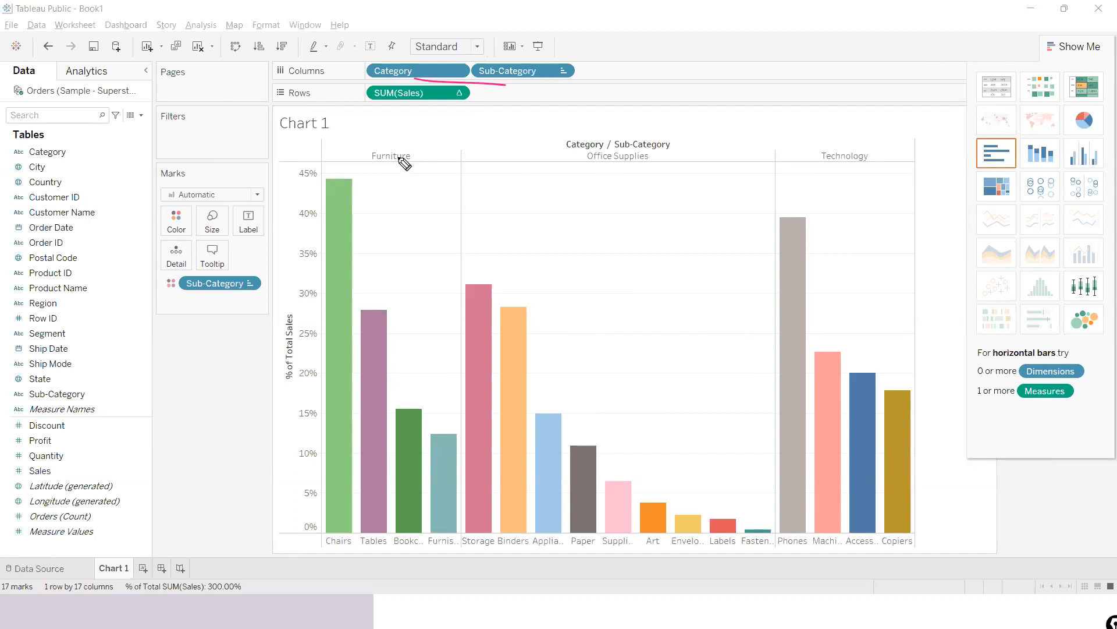
drag(395, 152, 416, 168)
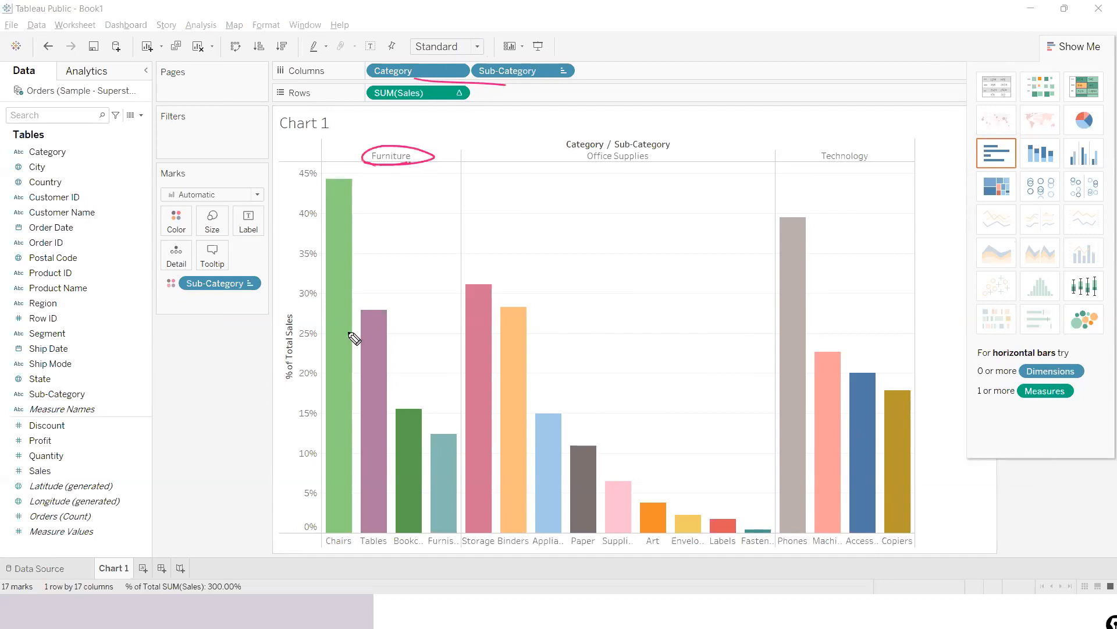
drag(346, 459, 414, 450)
drag(834, 171, 939, 149)
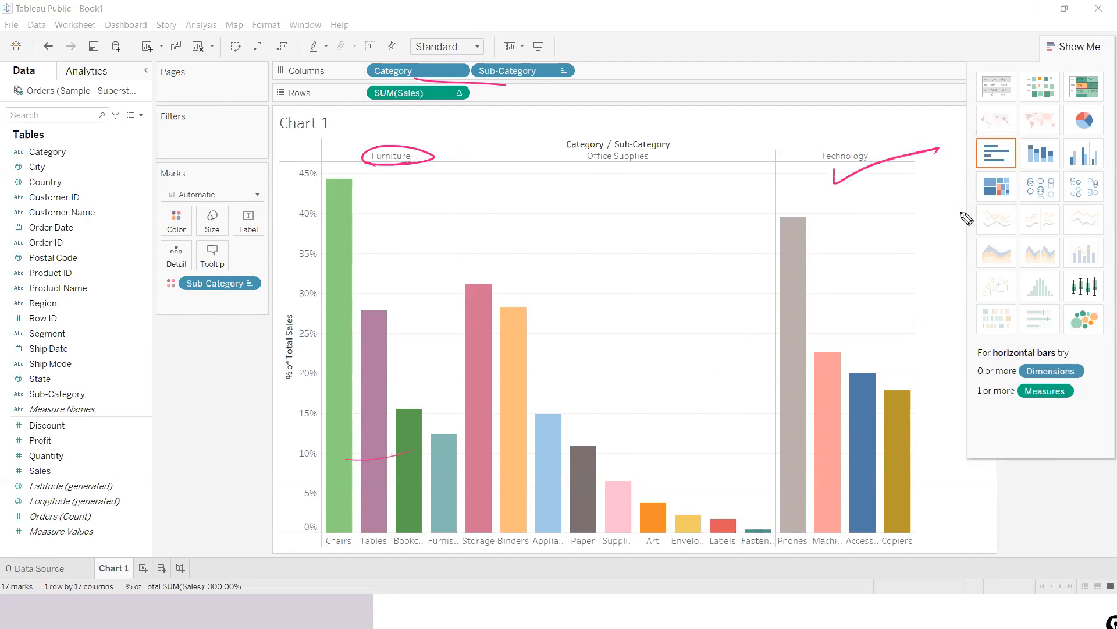
key(Escape)
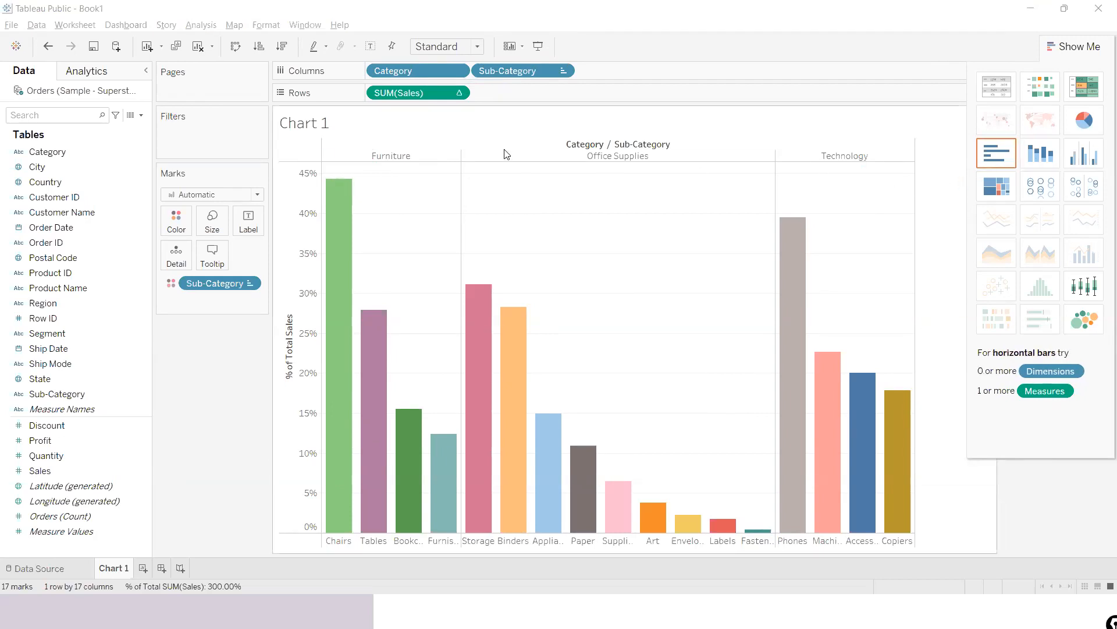
- Add a new worksheet and rename it Geo
click(143, 567)
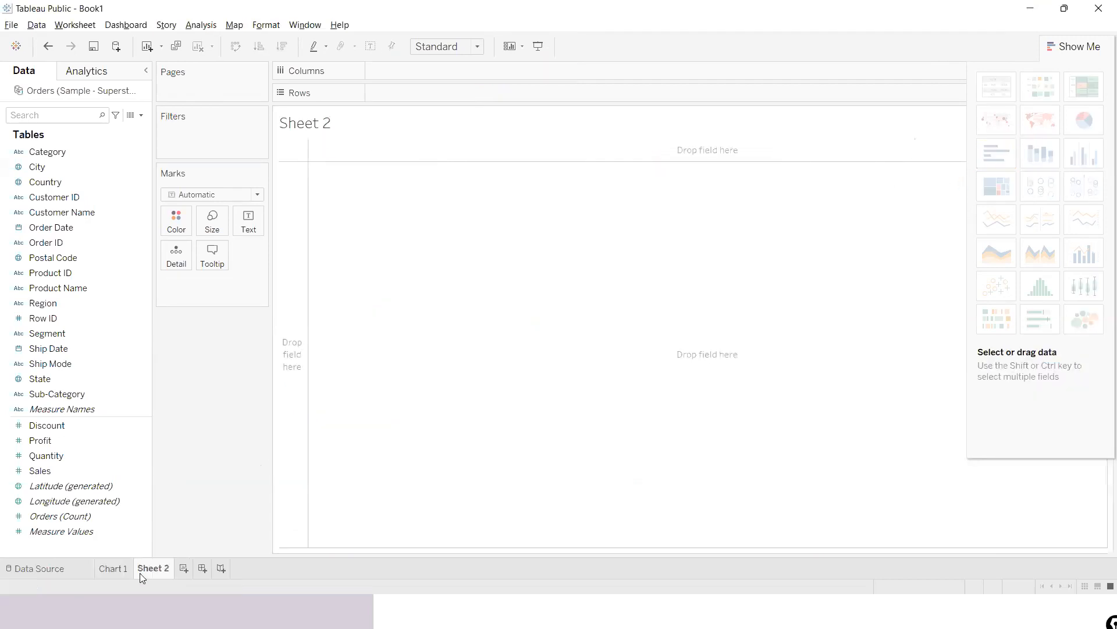
double_click(159, 572)
text(Geo)
click(348, 465)
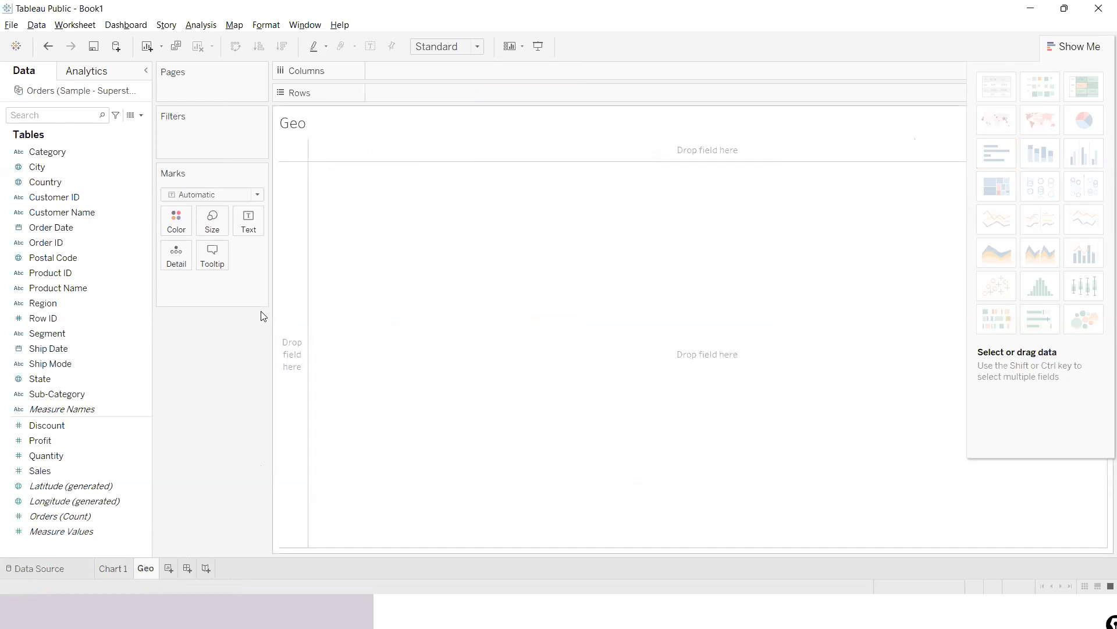
- Place the geographic field Country on Columns in the Geo sheet
click(56, 212)
click(41, 182)
click(38, 168)
click(36, 182)
click(33, 242)
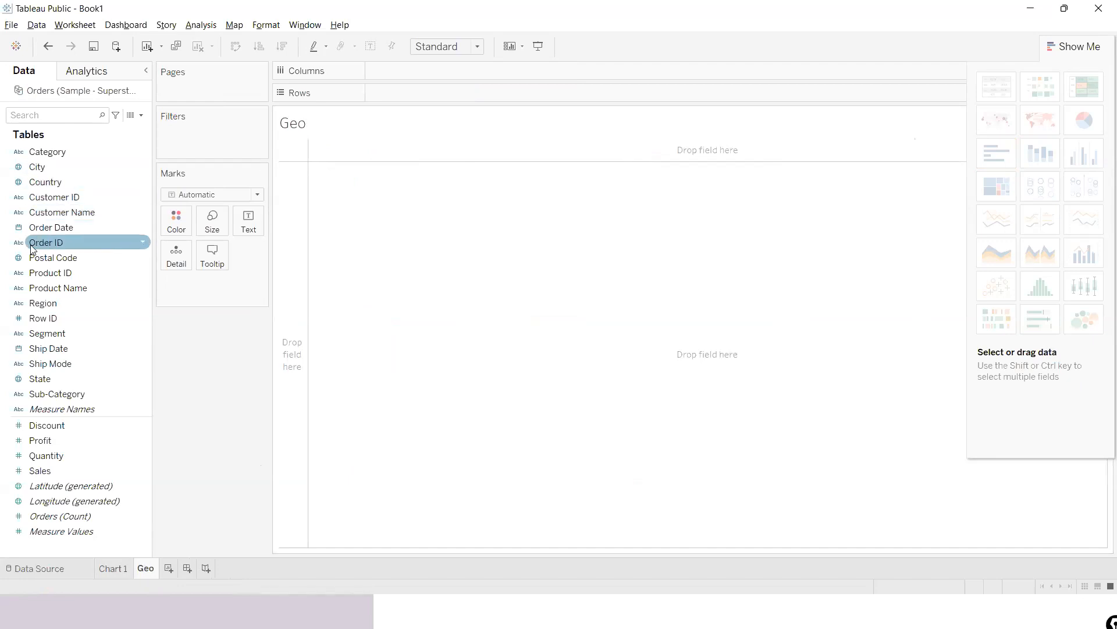
click(32, 273)
click(35, 227)
click(38, 198)
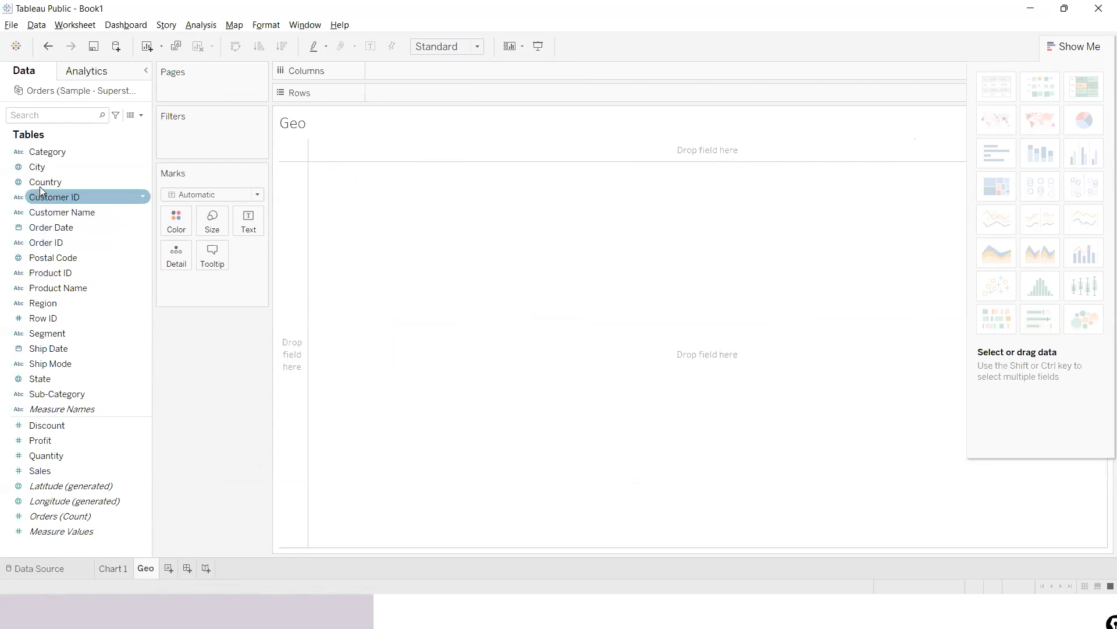
click(42, 183)
drag(42, 185, 398, 80)
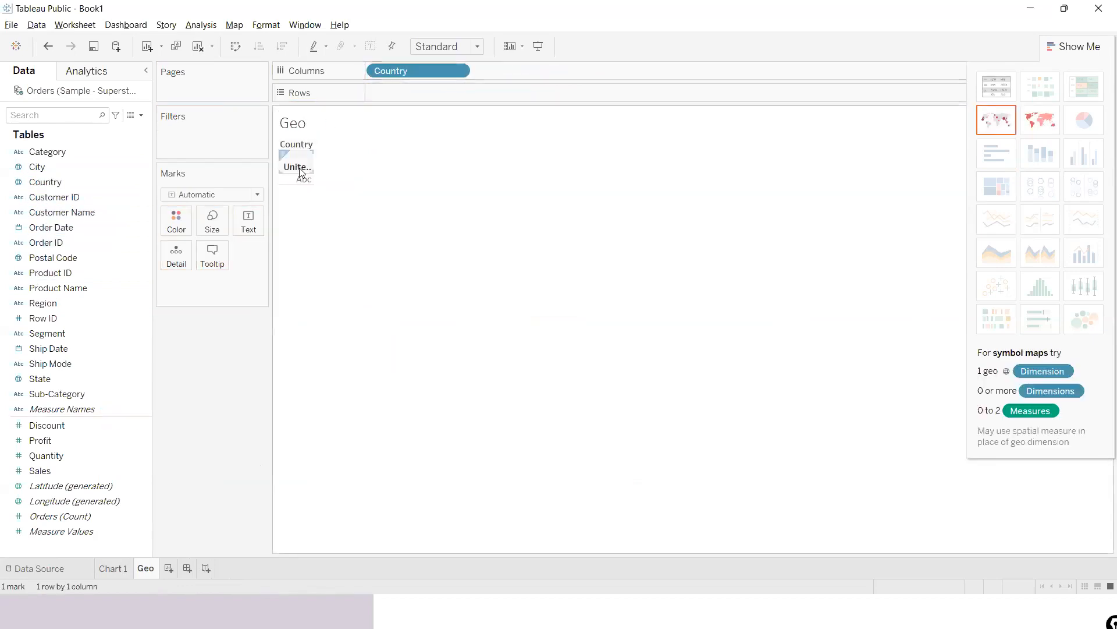
- Place State after Country on Columns and add the Profit measure as text values
click(23, 197)
click(36, 318)
click(39, 378)
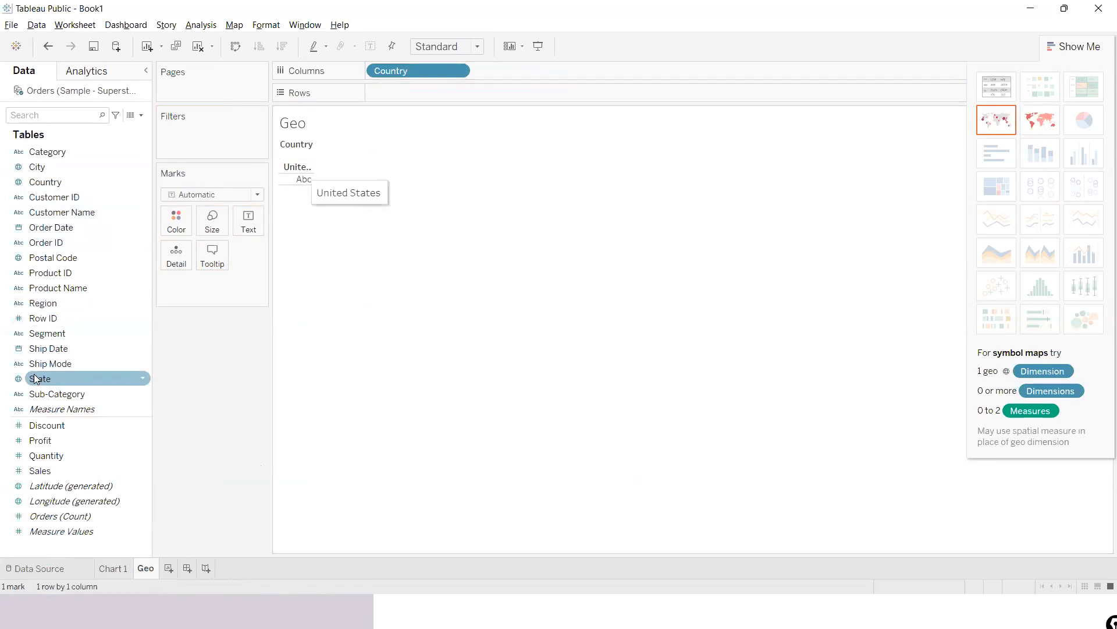
drag(39, 378, 489, 68)
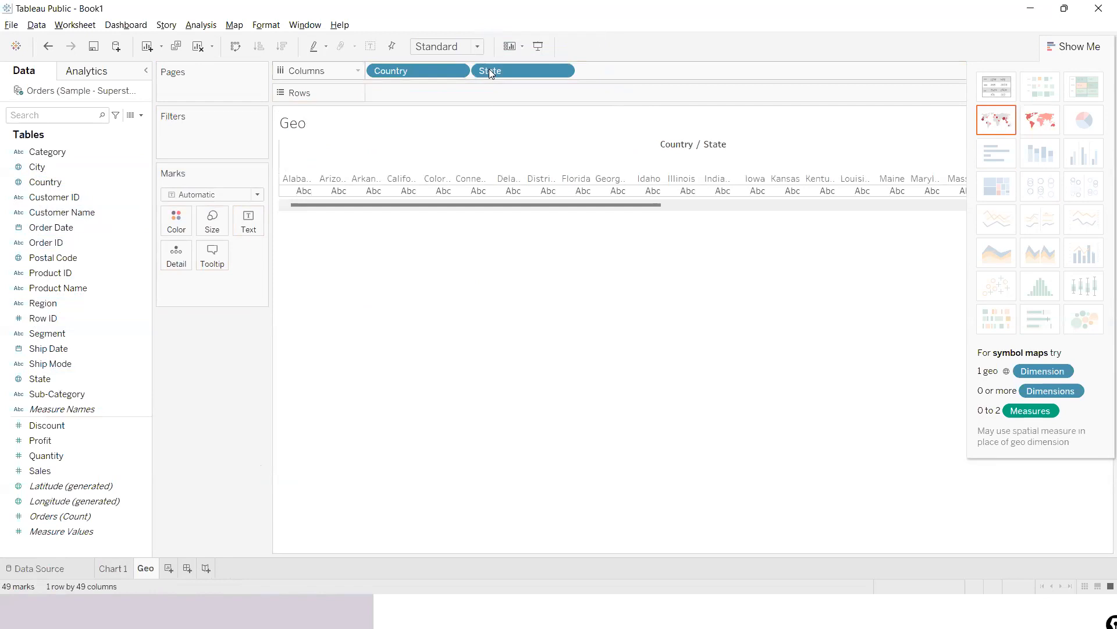
double_click(47, 438)
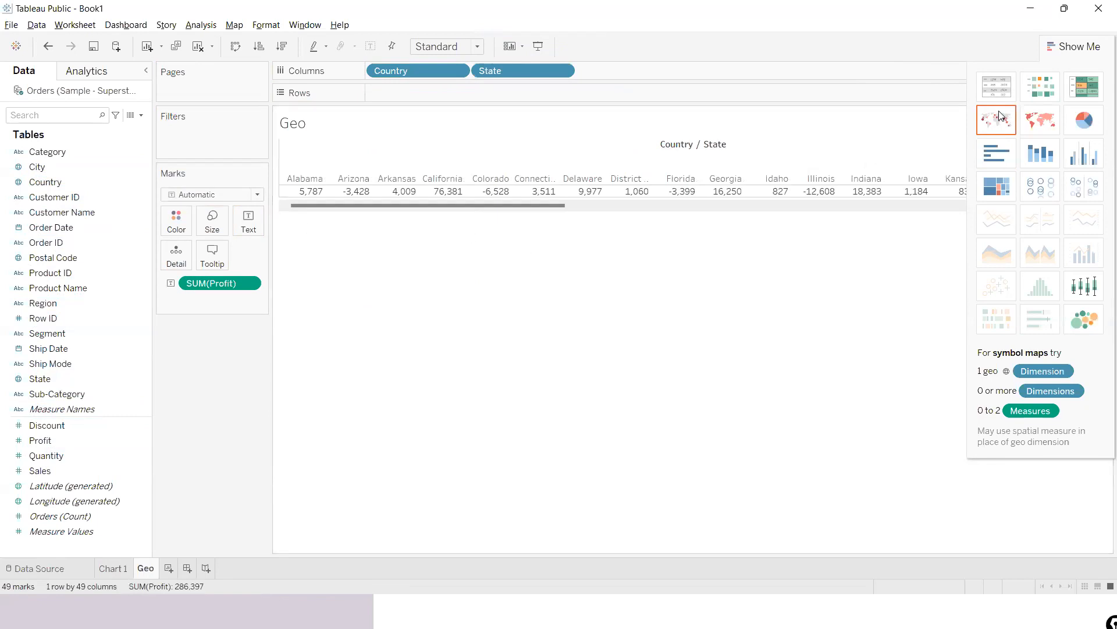
- Convert the profit table to horizontal bars, and swap rows and columns to show the states as vertical bars
click(992, 154)
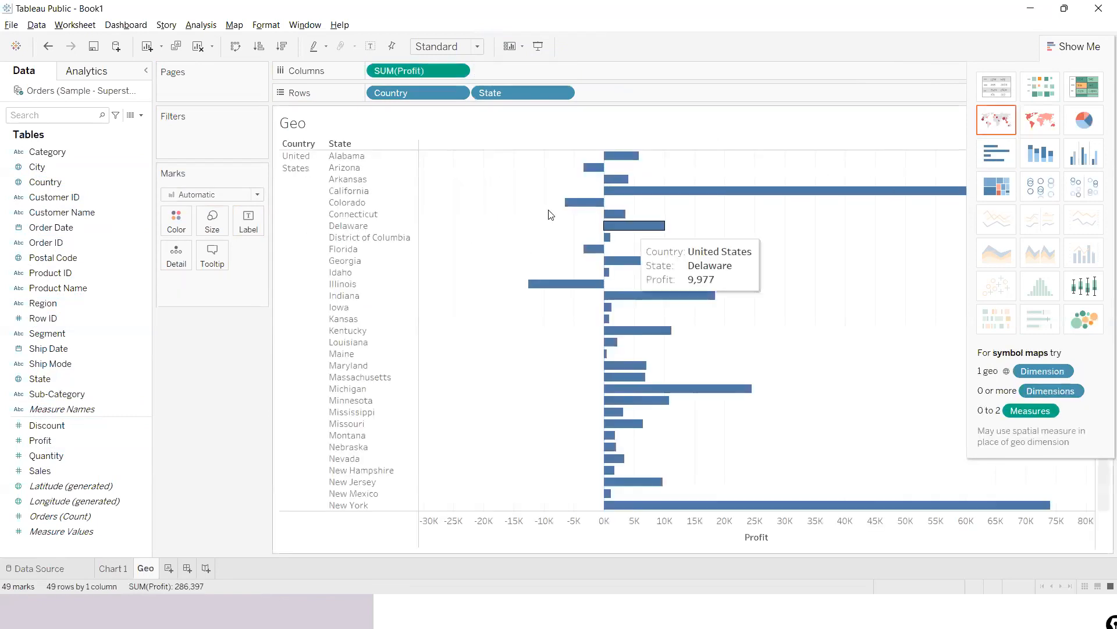
click(236, 46)
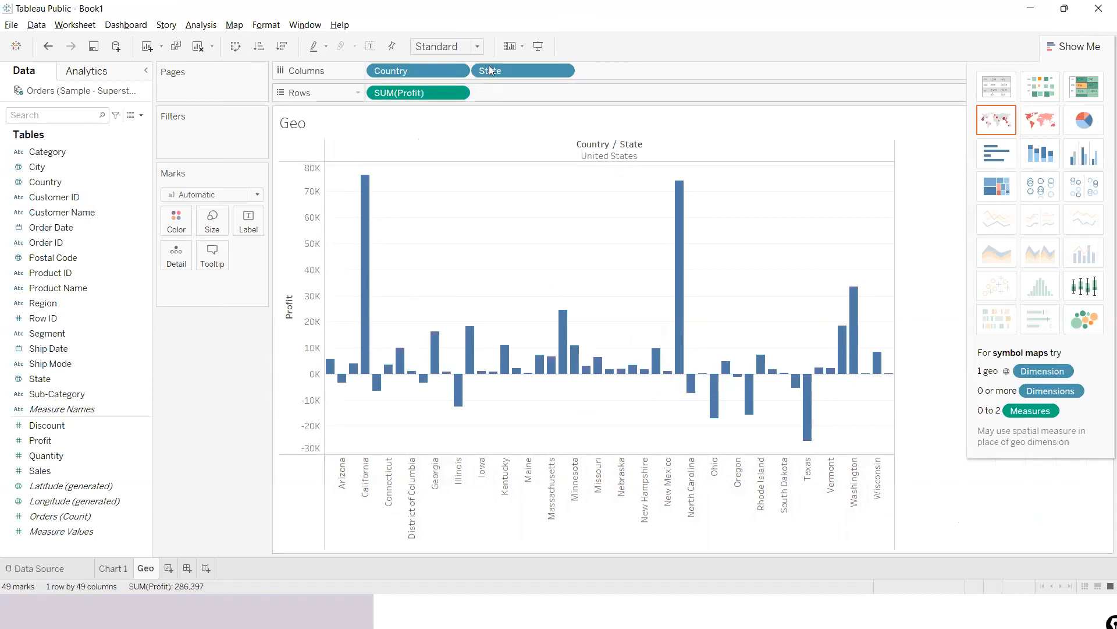
mouse_move(644, 381)
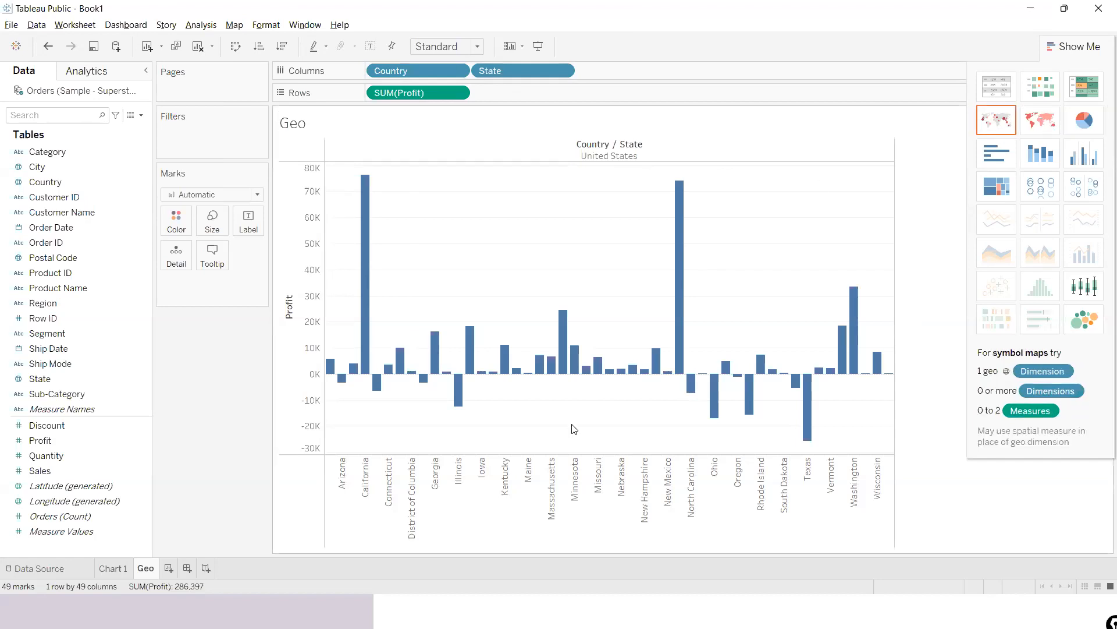
- Convert the Geo sheet's state profit bar chart to a symbol map, after a glance at the Chart 1 sheet
click(119, 573)
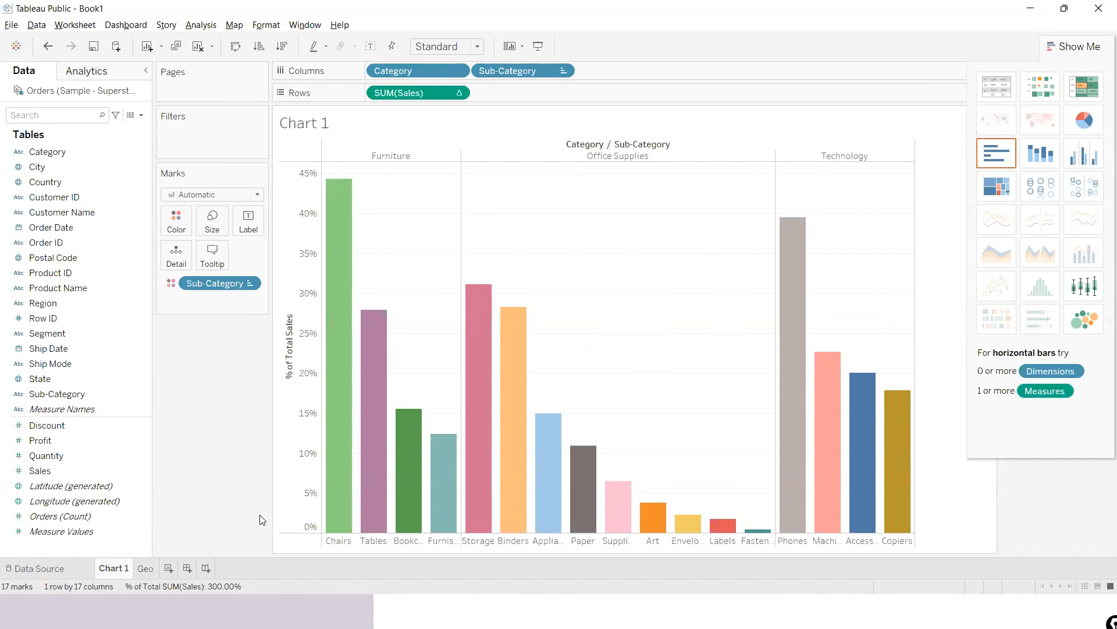
click(145, 568)
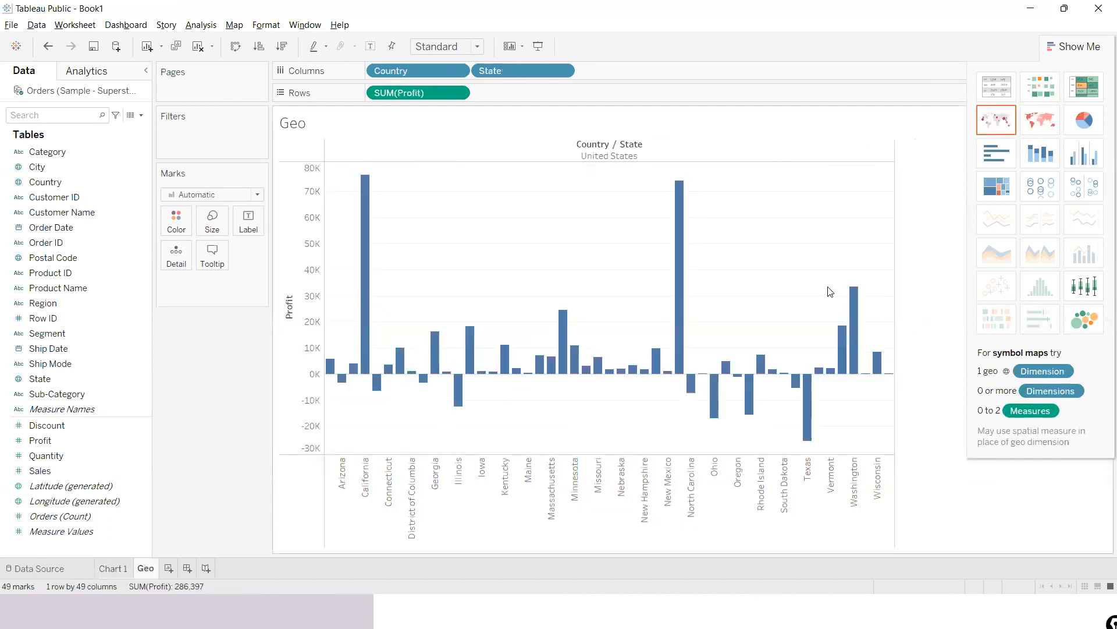
click(1005, 131)
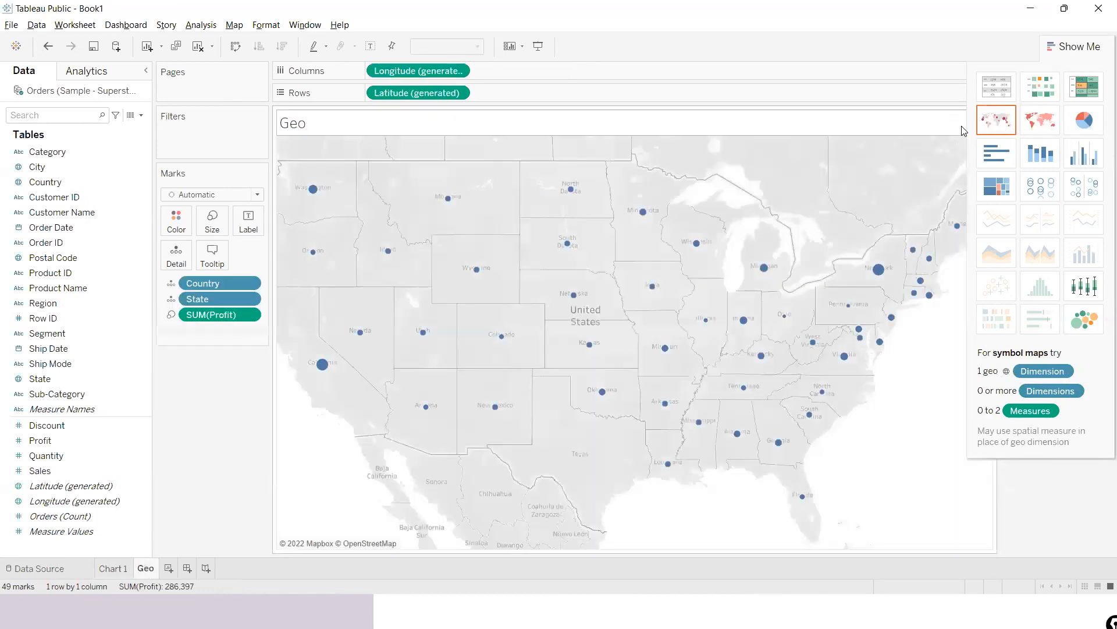
- Slightly enlarge the profit circles on the symbol map
click(211, 221)
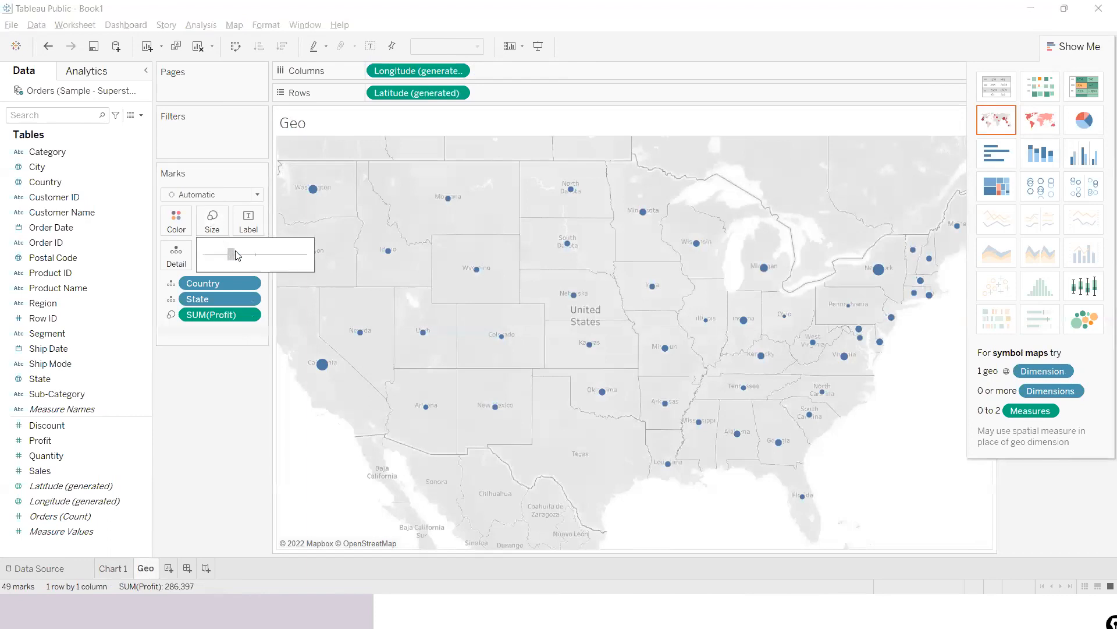
drag(240, 257, 241, 257)
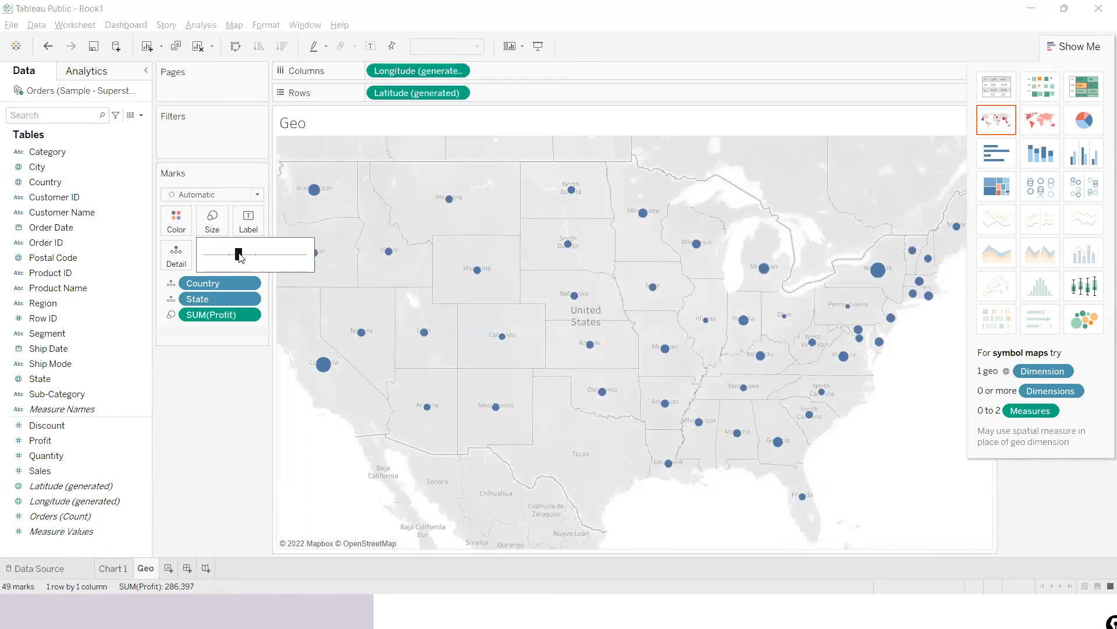
click(184, 435)
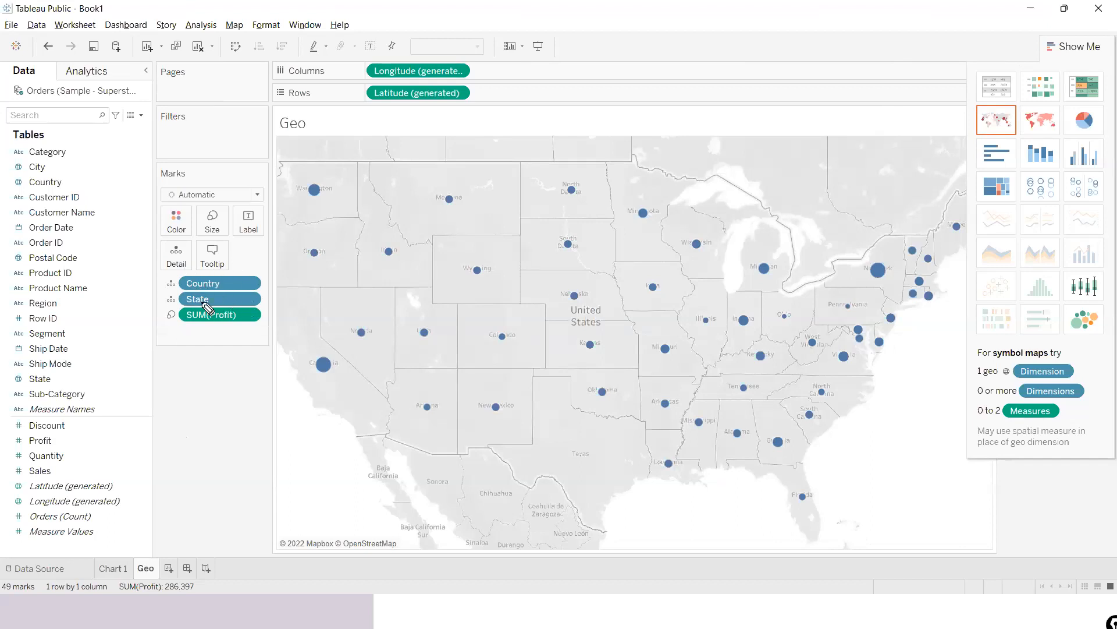
mouse_move(1002, 120)
mouse_down()
mouse_move(990, 106)
mouse_move(983, 138)
mouse_move(1013, 113)
mouse_up()
mouse_move(955, 112)
mouse_down()
mouse_move(954, 121)
mouse_move(951, 105)
mouse_up()
drag(990, 362, 1040, 359)
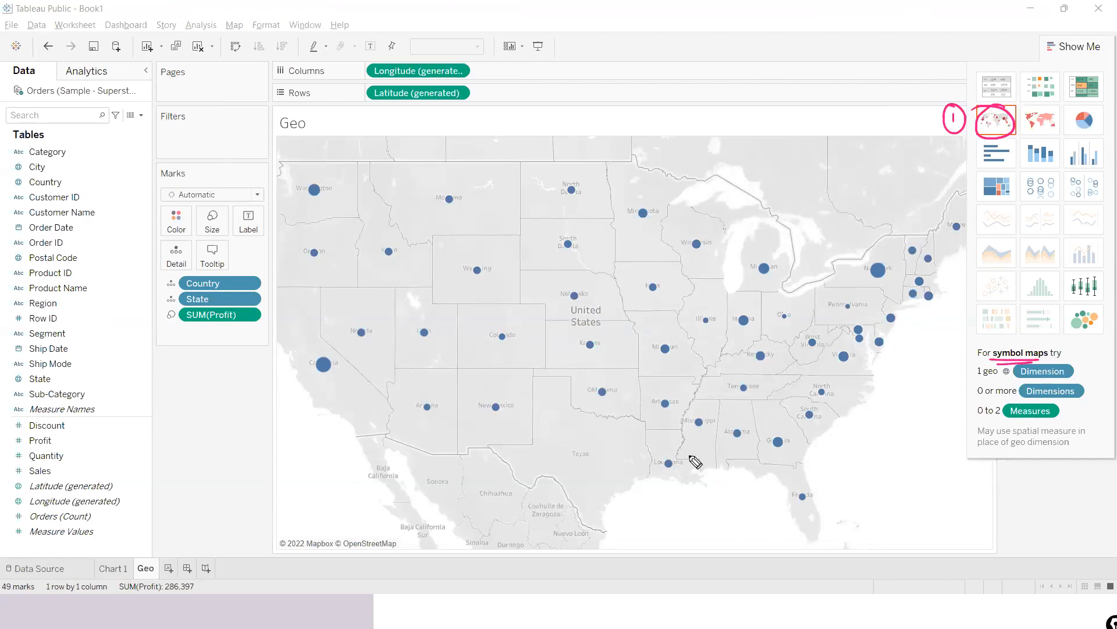
mouse_move(733, 208)
mouse_down()
mouse_move(781, 202)
mouse_move(791, 227)
mouse_move(786, 204)
mouse_up()
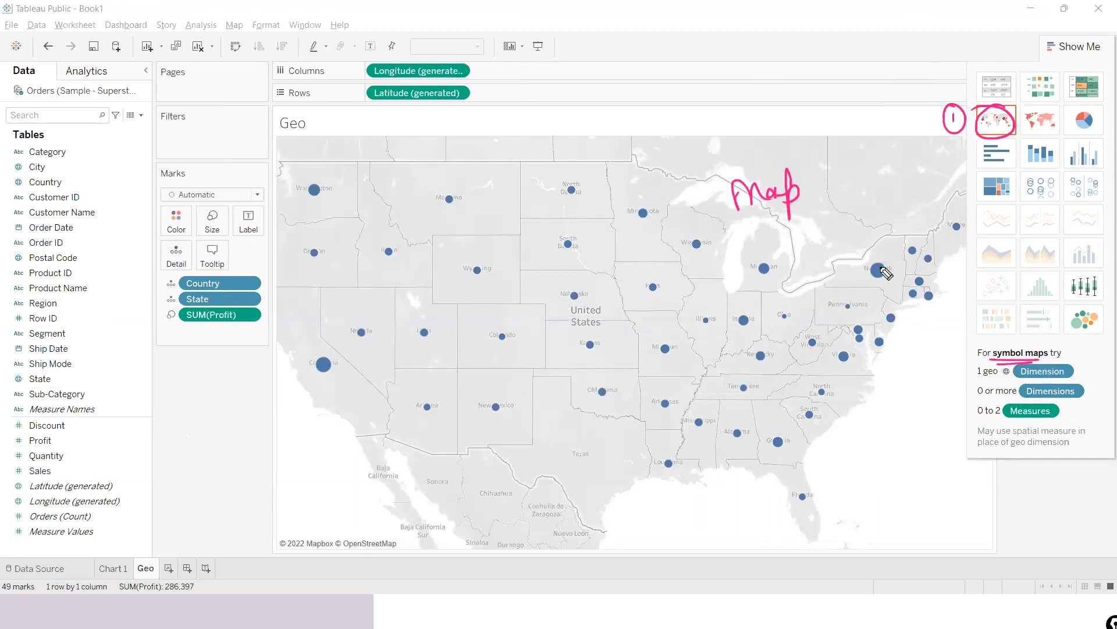
mouse_move(322, 385)
mouse_down()
mouse_move(348, 356)
mouse_move(305, 355)
mouse_move(319, 385)
mouse_up()
drag(142, 445, 187, 445)
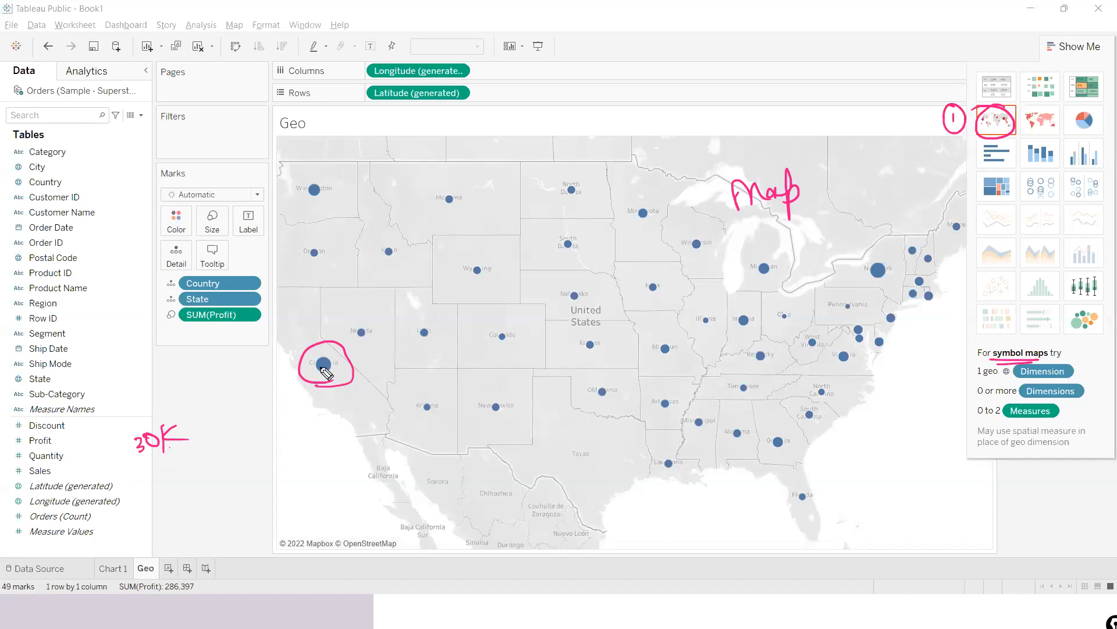
drag(330, 377, 323, 365)
drag(410, 298, 424, 304)
click(422, 319)
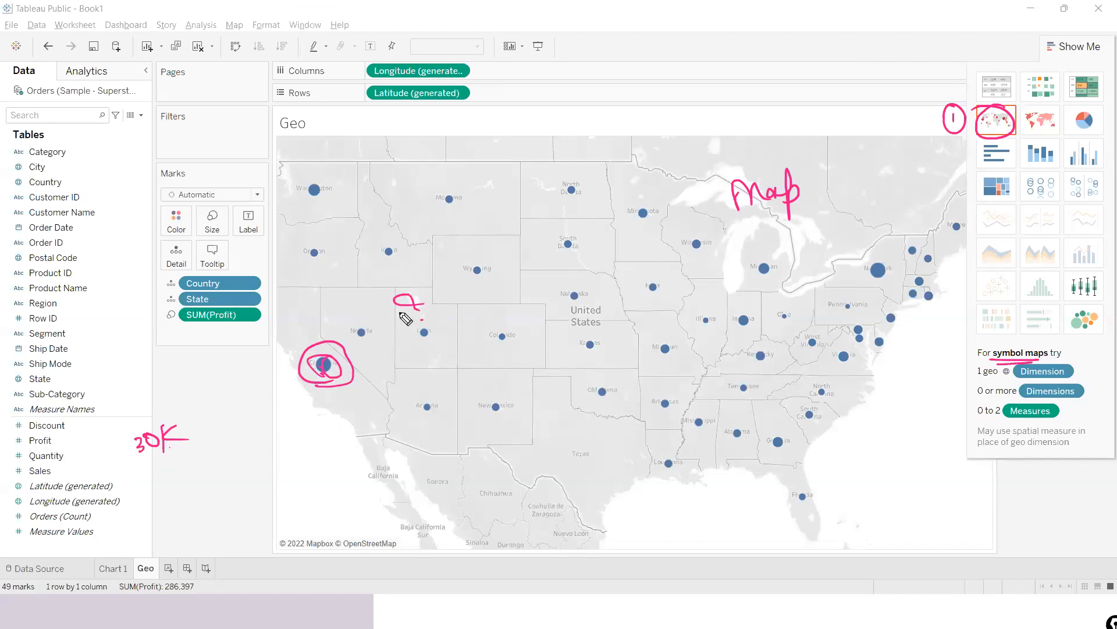
drag(3, 493, 116, 492)
drag(6, 509, 120, 507)
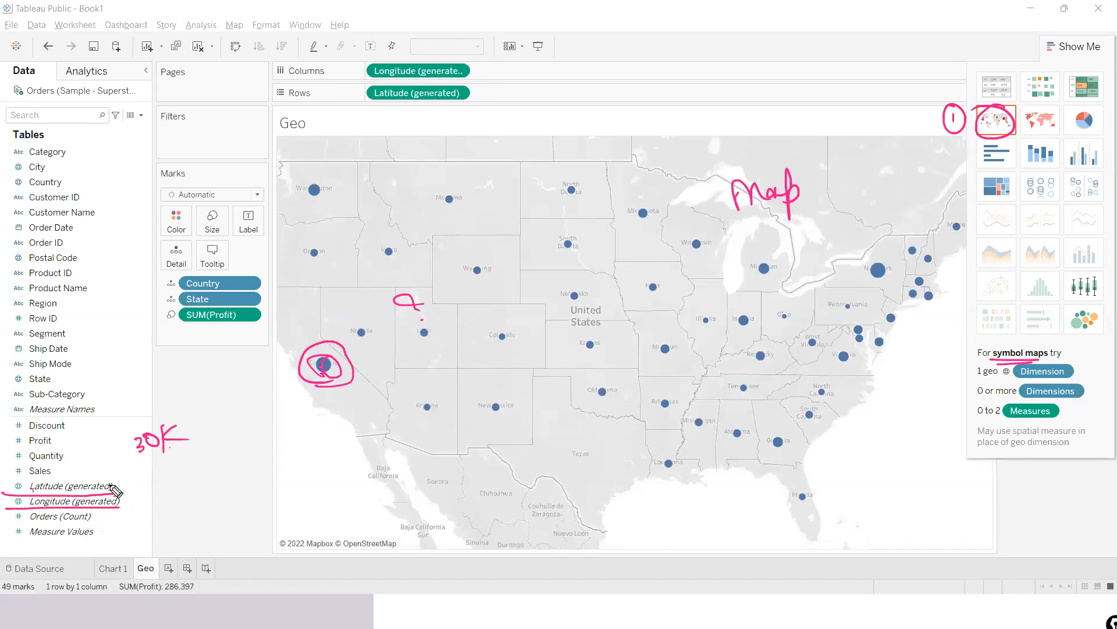
drag(115, 479, 114, 509)
drag(16, 482, 10, 509)
mouse_move(103, 509)
mouse_down()
mouse_move(61, 476)
mouse_move(7, 492)
mouse_up()
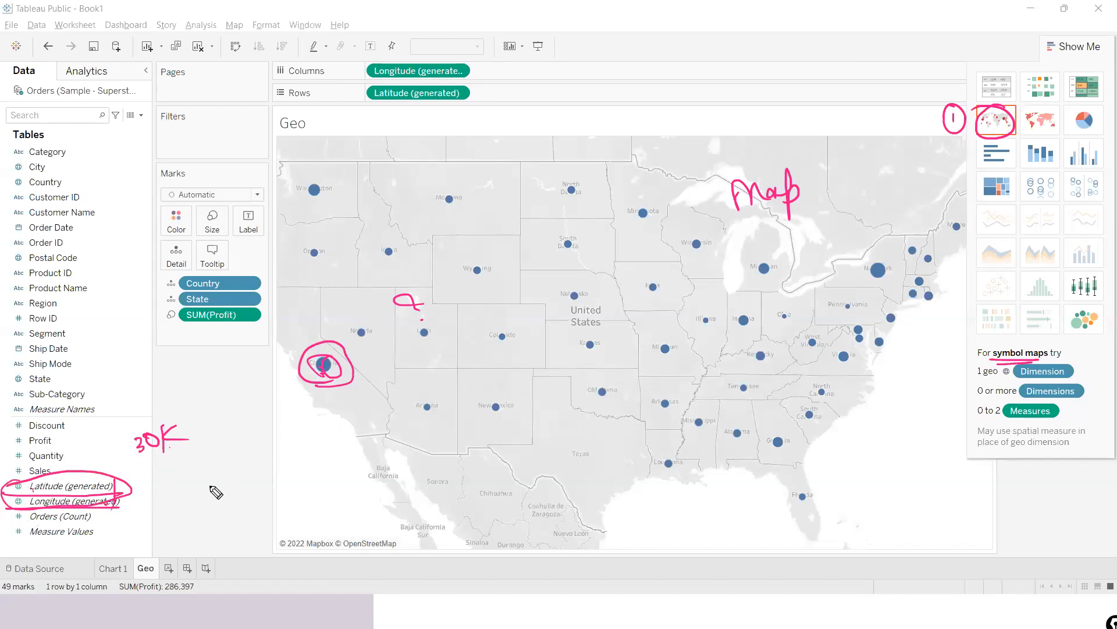
click(134, 482)
mouse_move(257, 515)
mouse_down()
mouse_move(251, 443)
mouse_move(298, 511)
mouse_up()
mouse_move(263, 449)
mouse_down()
mouse_move(268, 516)
mouse_move(284, 507)
mouse_up()
mouse_move(290, 463)
mouse_down()
mouse_move(245, 474)
mouse_move(347, 454)
mouse_up()
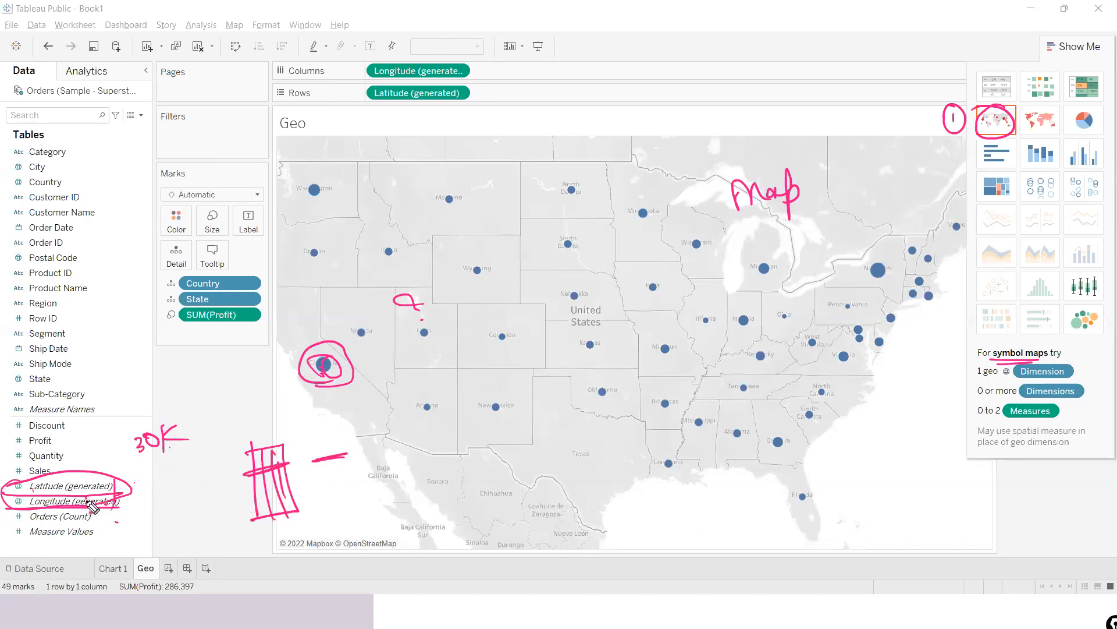
drag(286, 447, 317, 460)
mouse_move(359, 420)
mouse_down()
mouse_move(517, 401)
mouse_move(347, 425)
mouse_up()
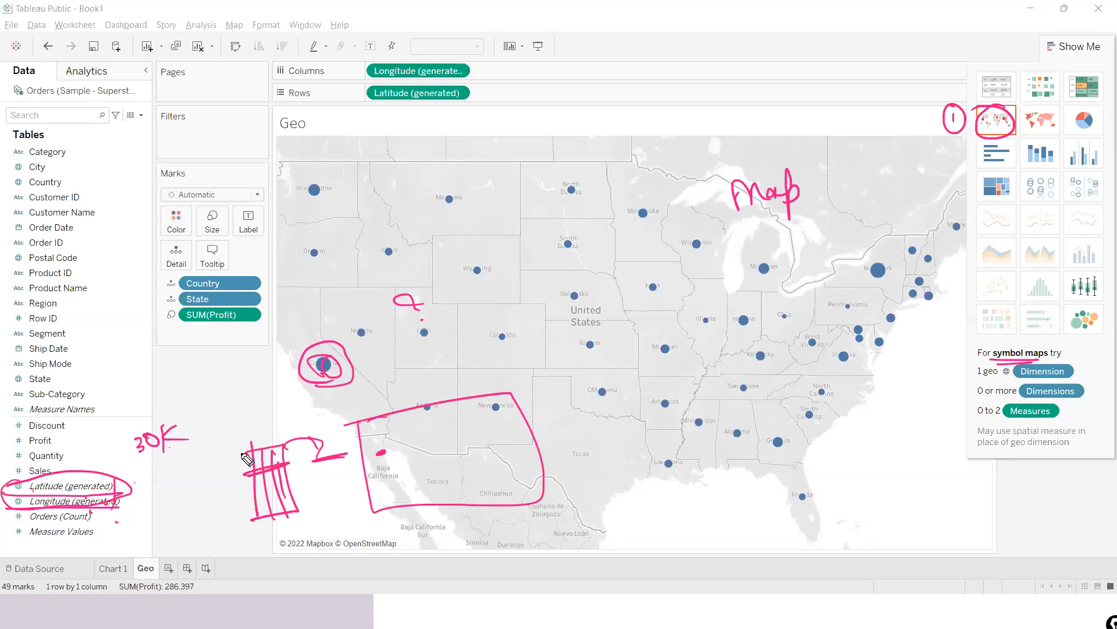
mouse_move(268, 416)
mouse_down()
mouse_move(256, 438)
mouse_move(289, 435)
mouse_up()
drag(391, 466, 431, 473)
mouse_move(429, 444)
mouse_down()
mouse_move(434, 507)
mouse_move(445, 505)
mouse_up()
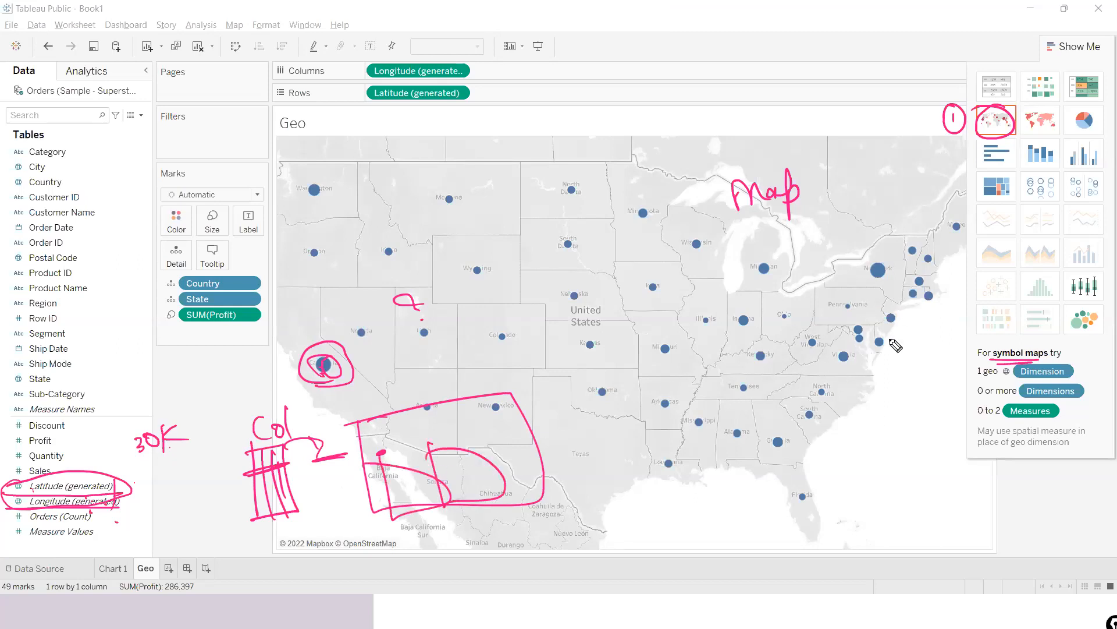
mouse_move(864, 455)
mouse_down()
mouse_move(998, 451)
mouse_move(864, 456)
mouse_up()
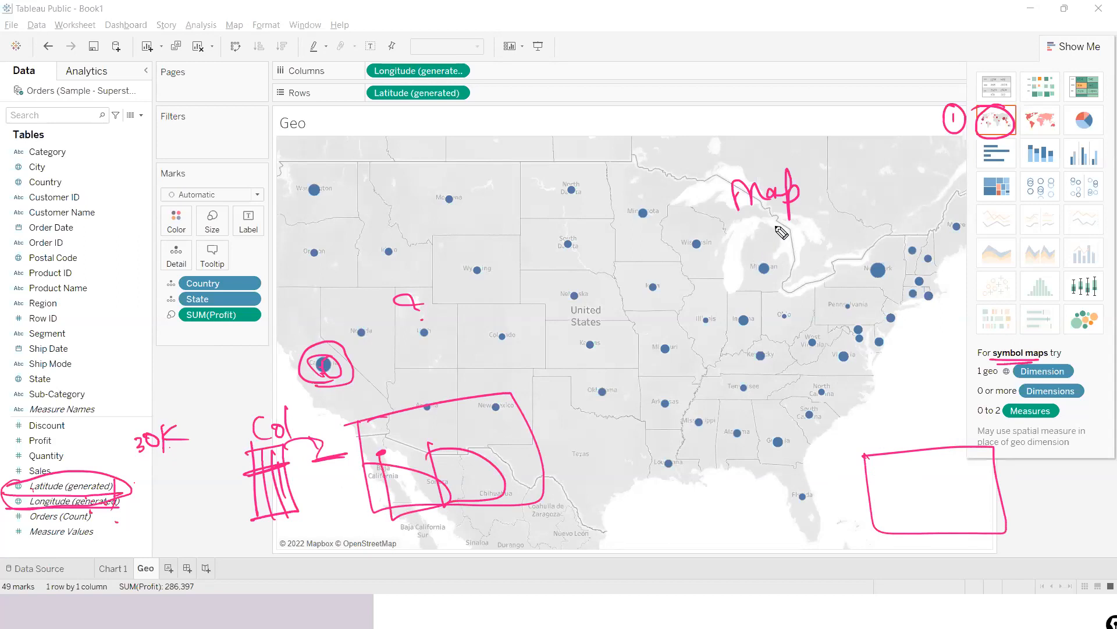
key(e)
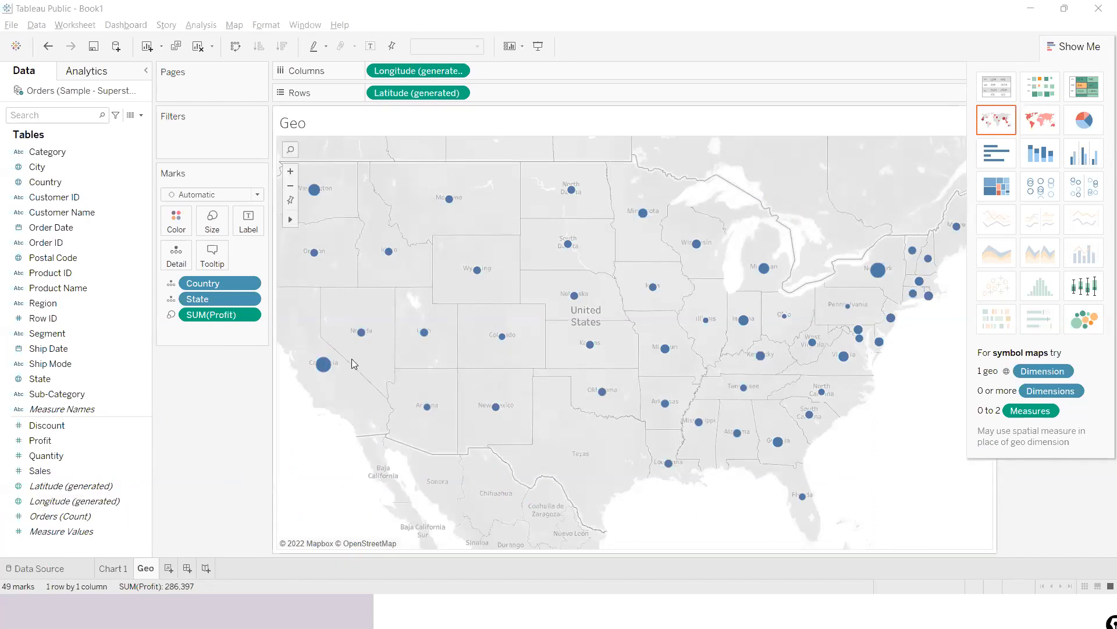
- Recolour the map's state circles, trying green and dark maroon before choosing red
mouse_move(318, 366)
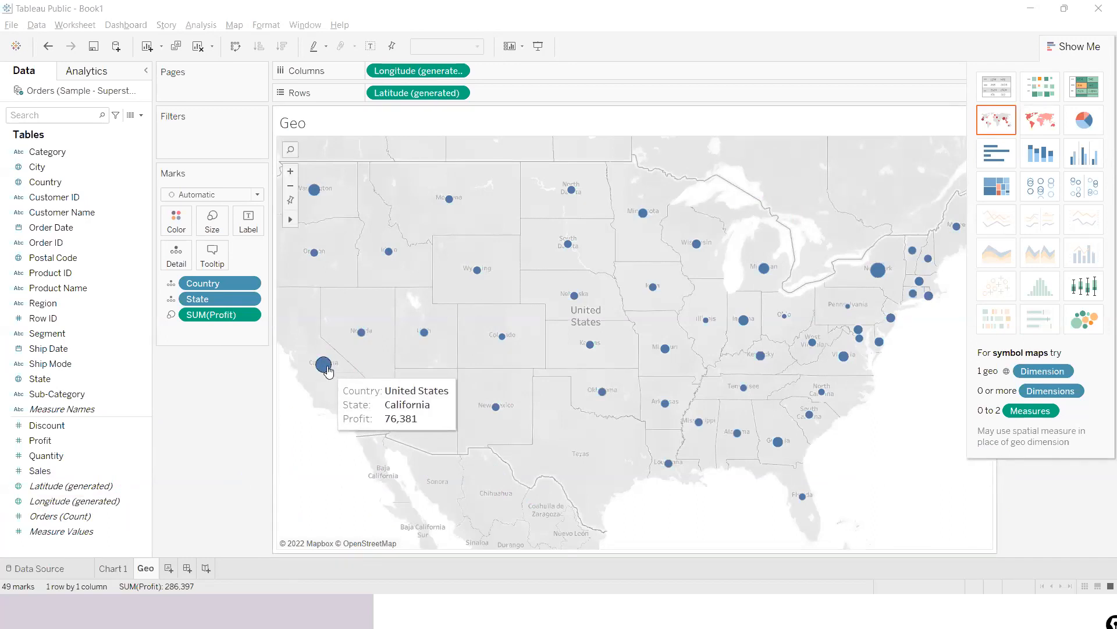
click(176, 223)
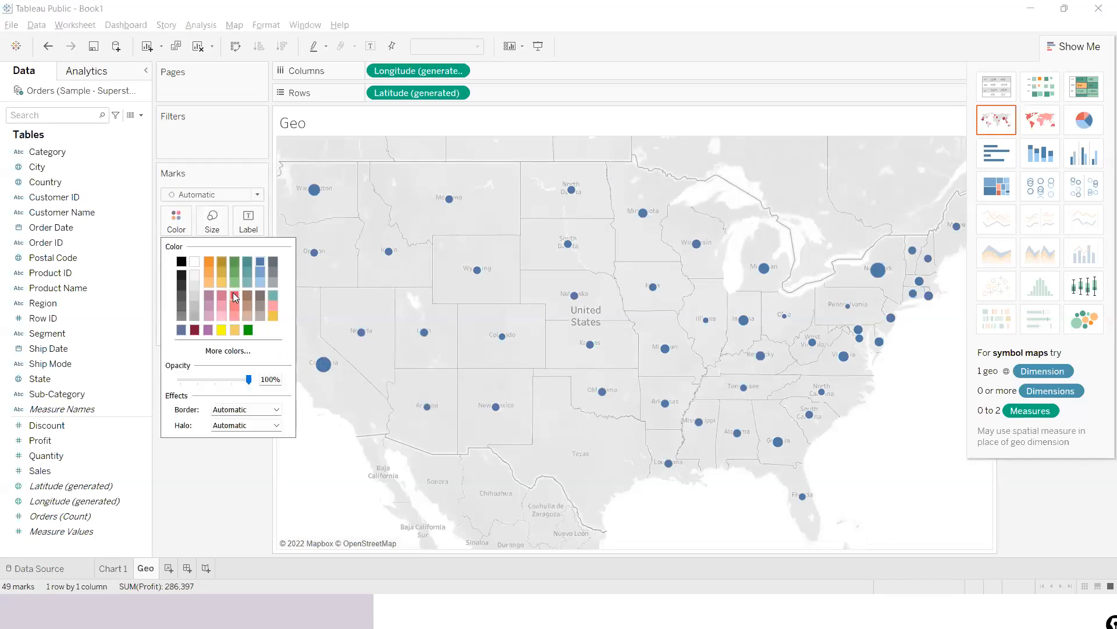
click(248, 330)
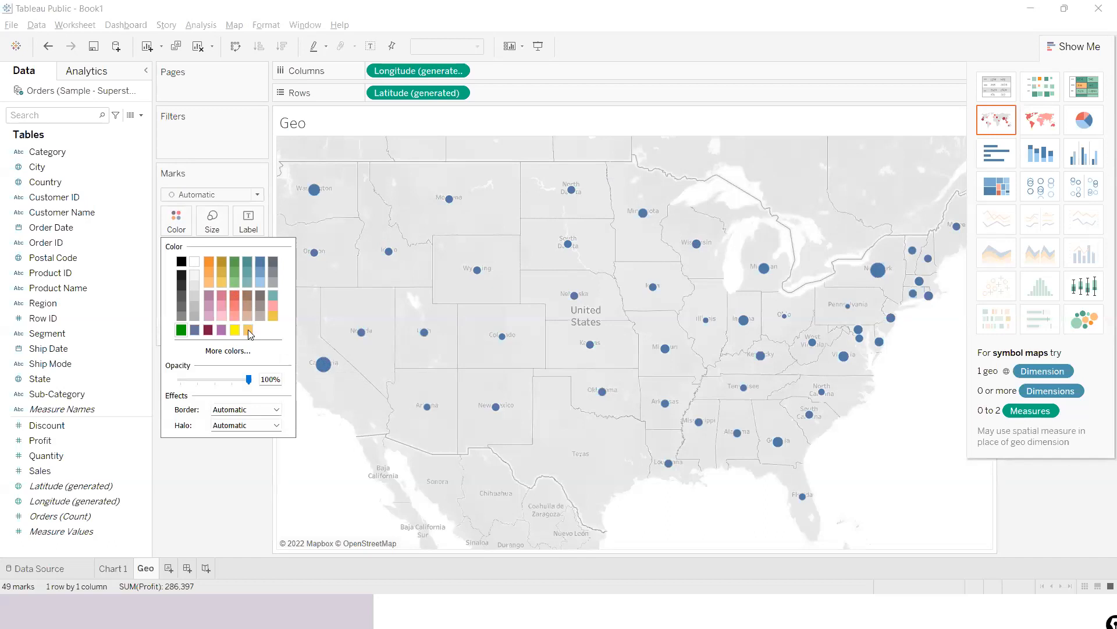
click(198, 331)
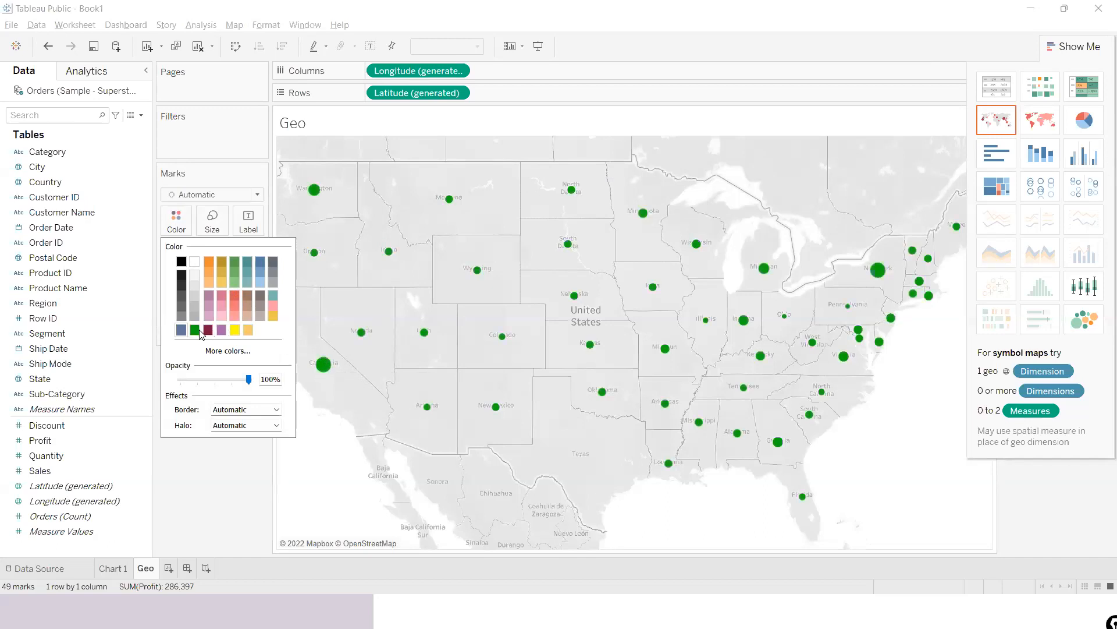
click(208, 330)
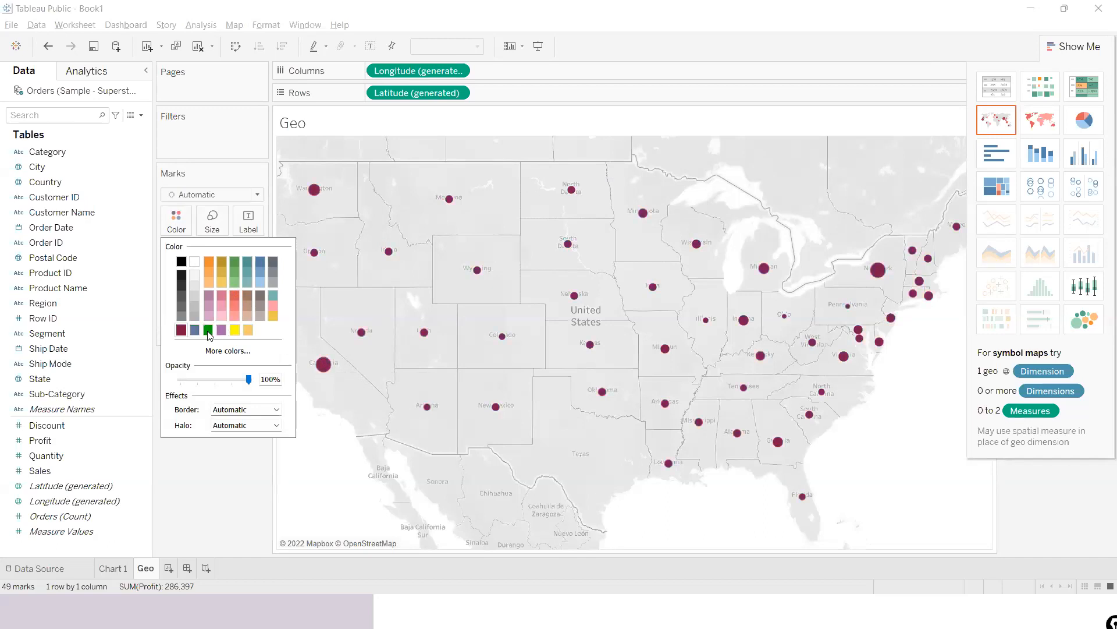
click(234, 297)
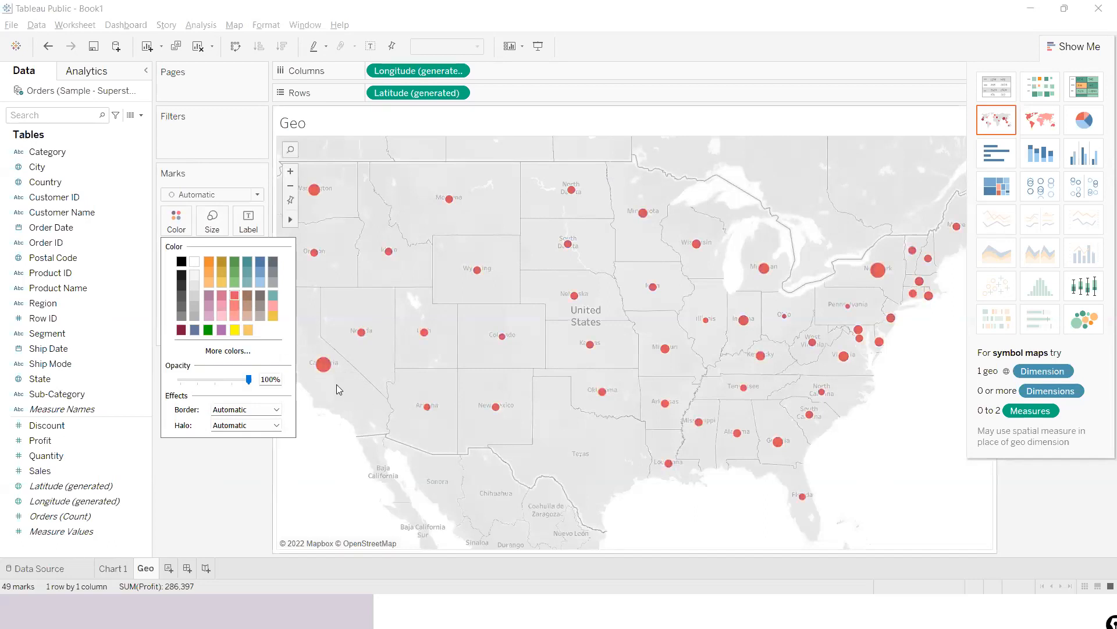
mouse_move(324, 364)
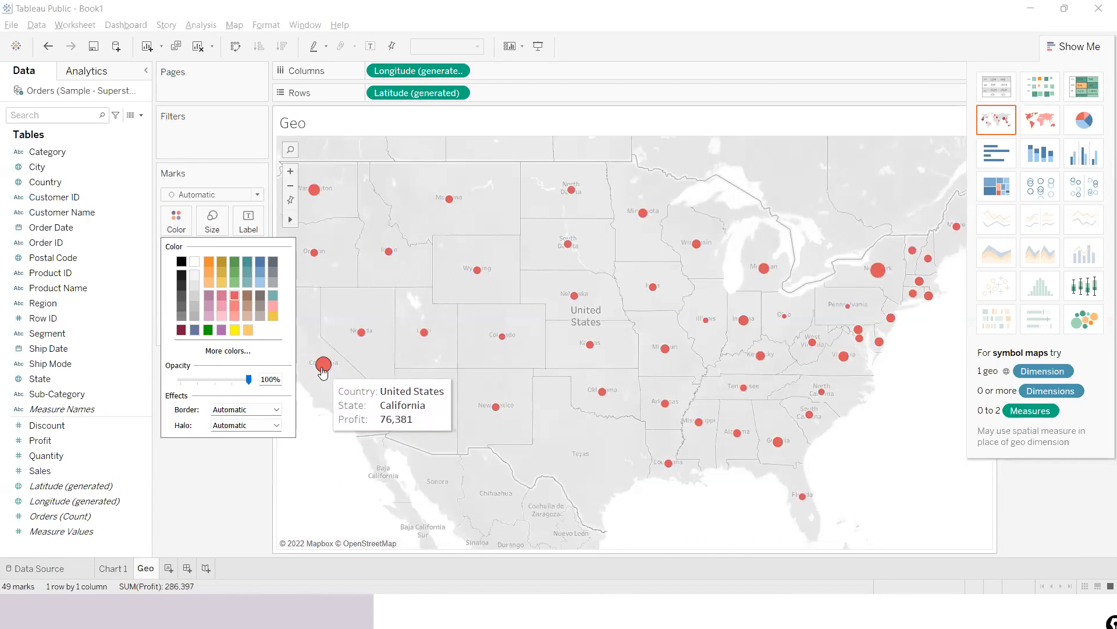
mouse_move(507, 344)
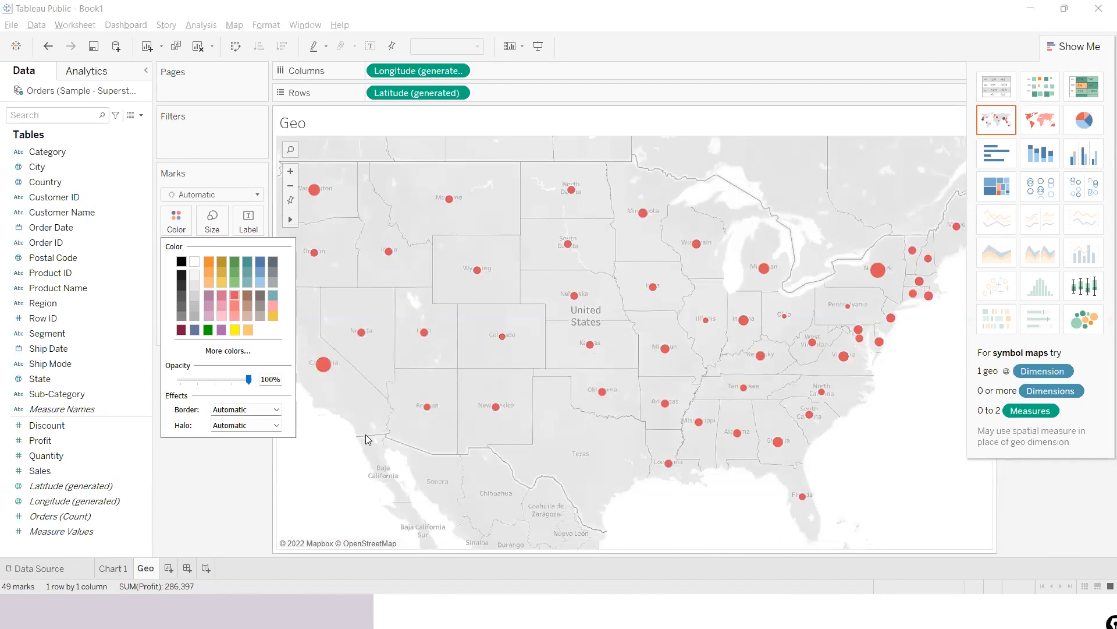
click(338, 454)
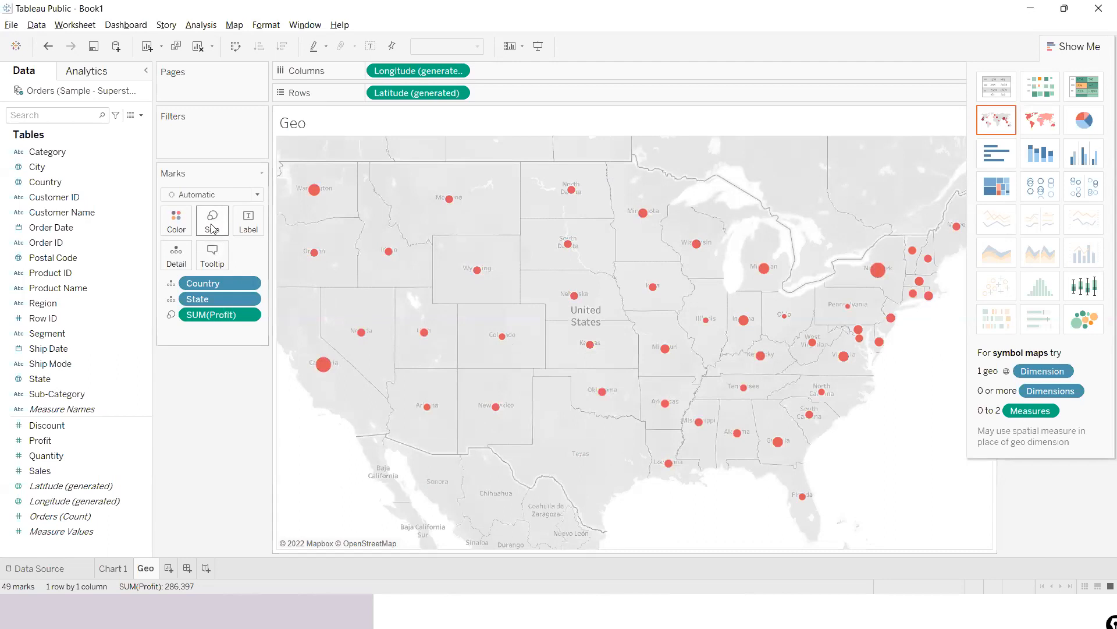
click(257, 196)
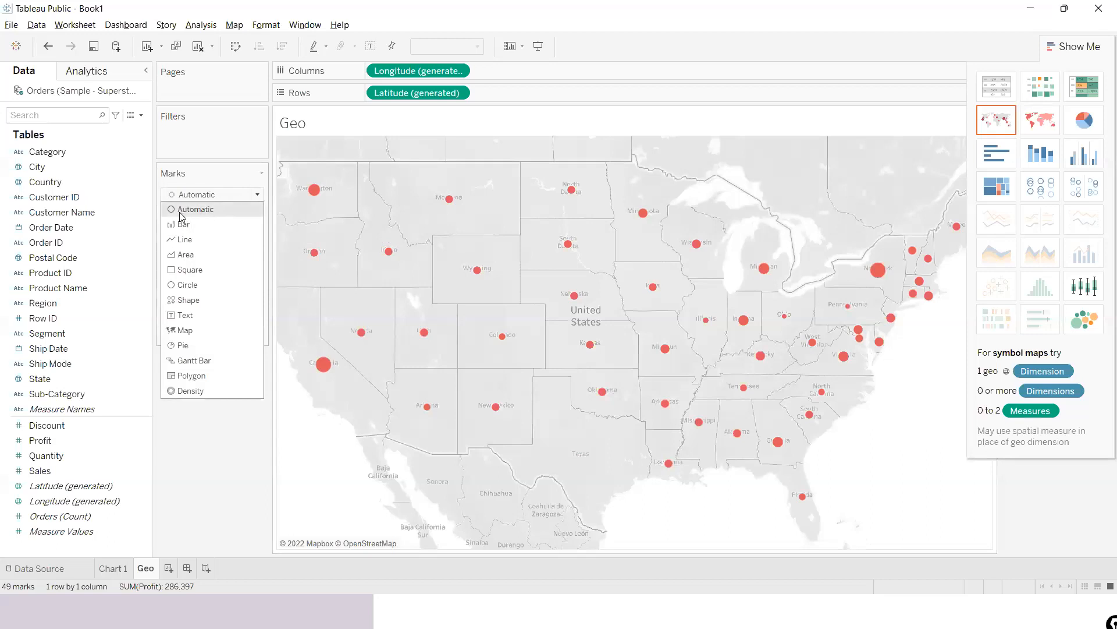
click(189, 300)
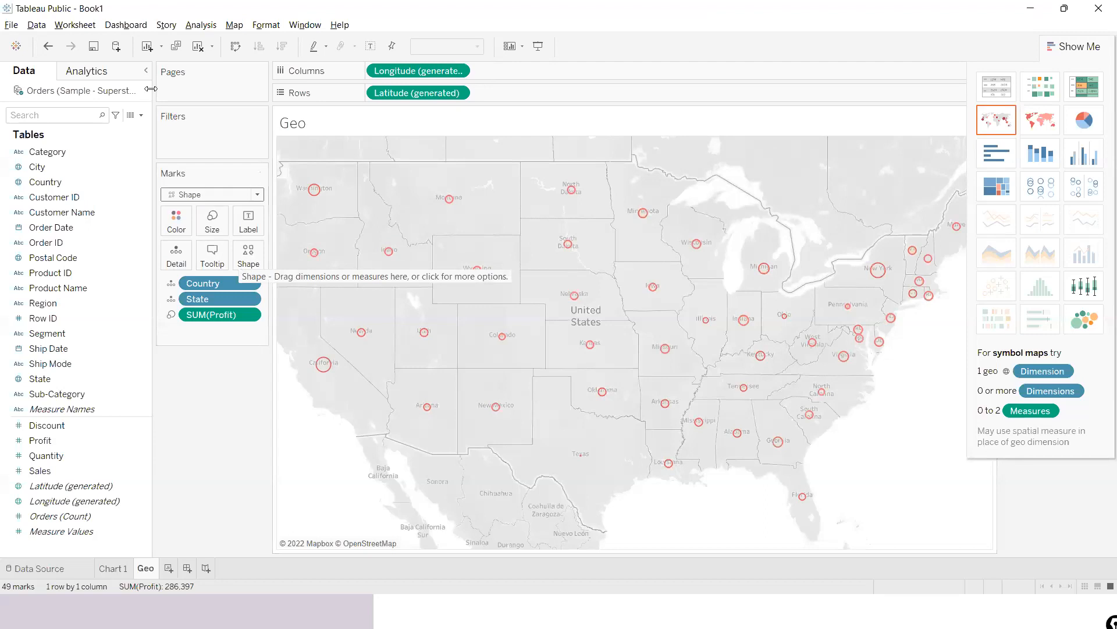
click(48, 46)
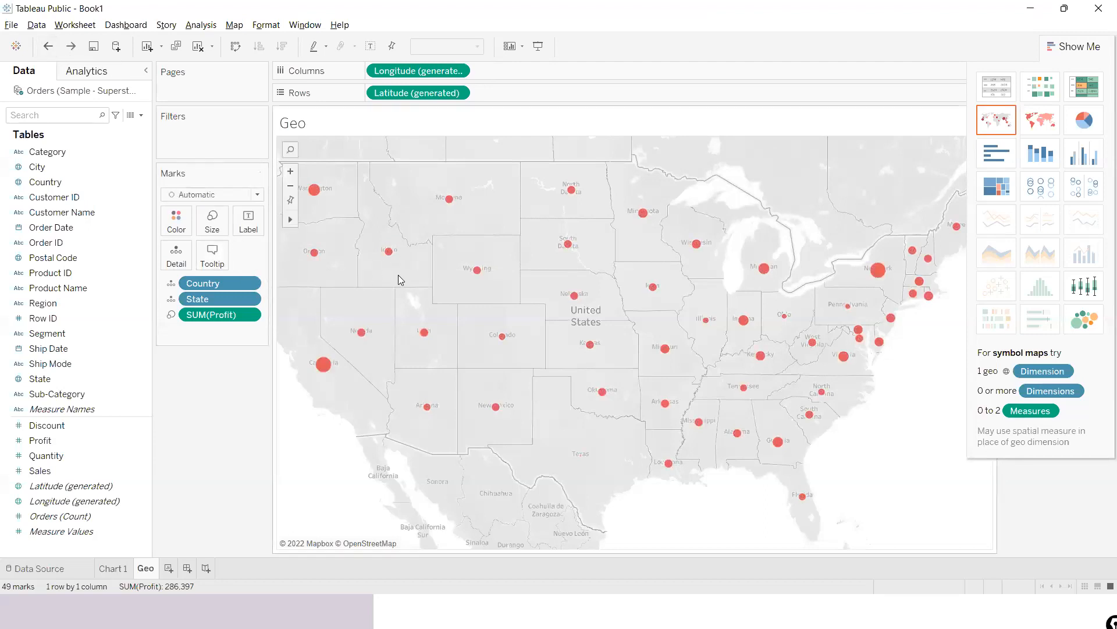
- Change the map's mark type to Shape and use the filled plus symbol for the states
click(257, 194)
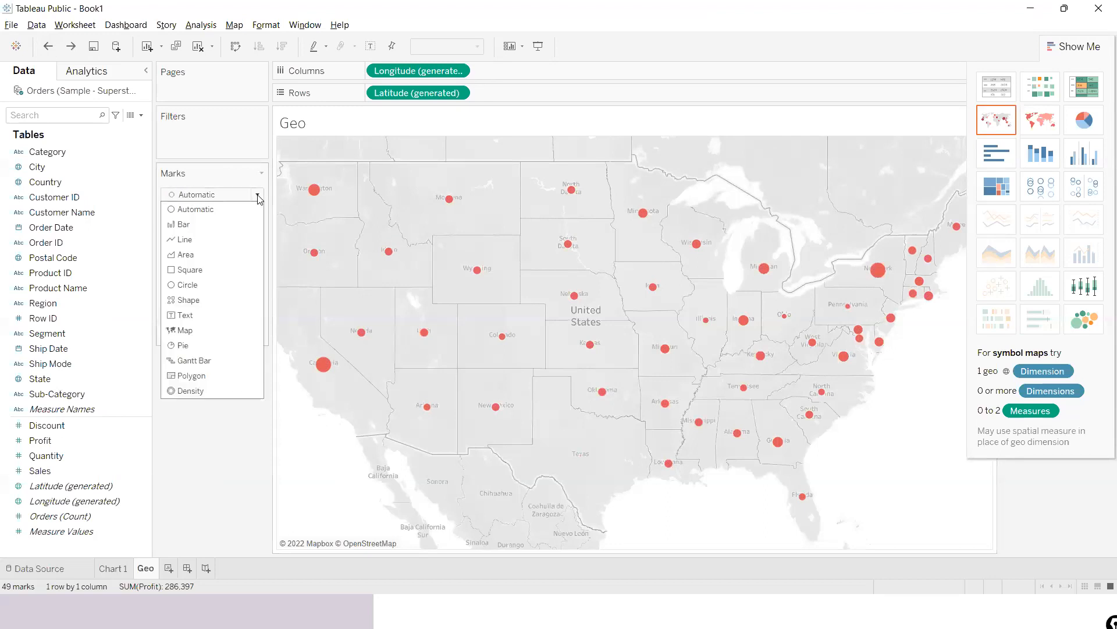
click(199, 300)
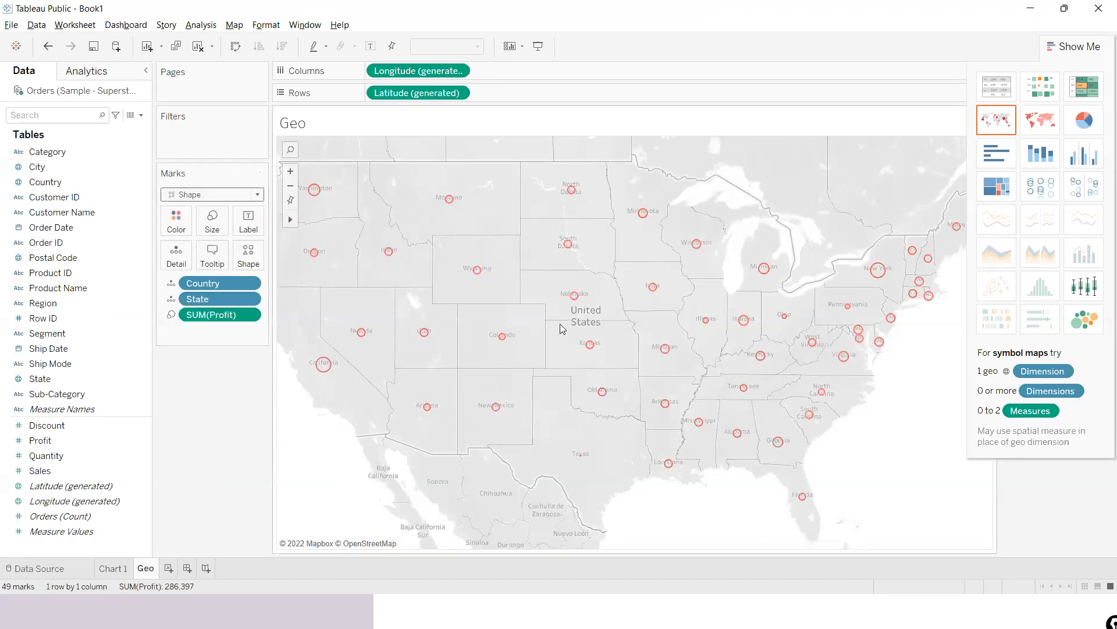
click(260, 267)
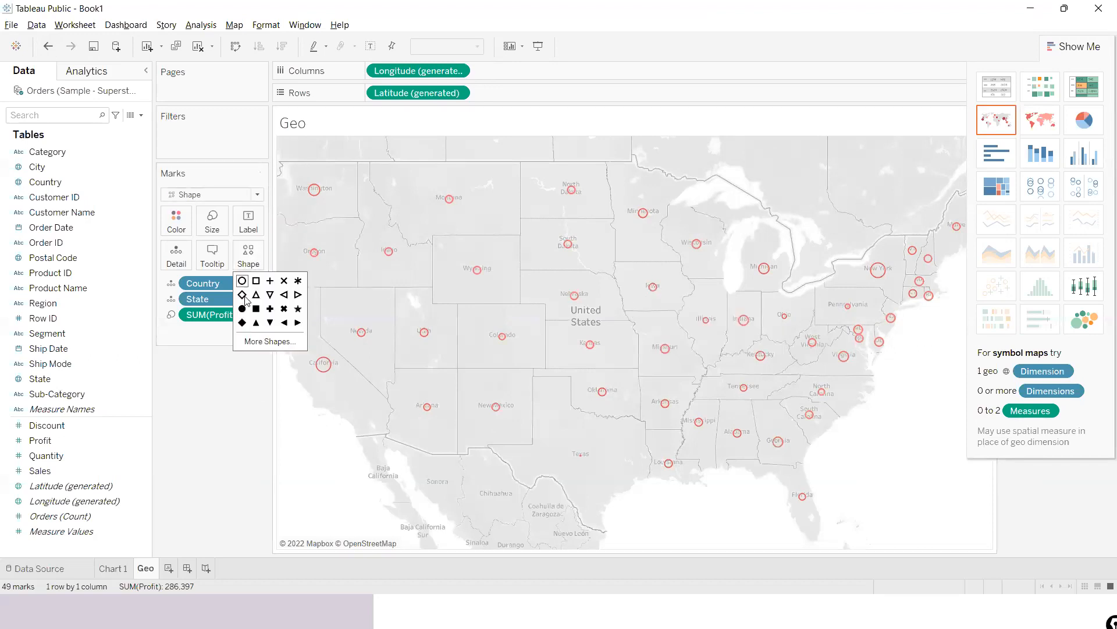
click(274, 309)
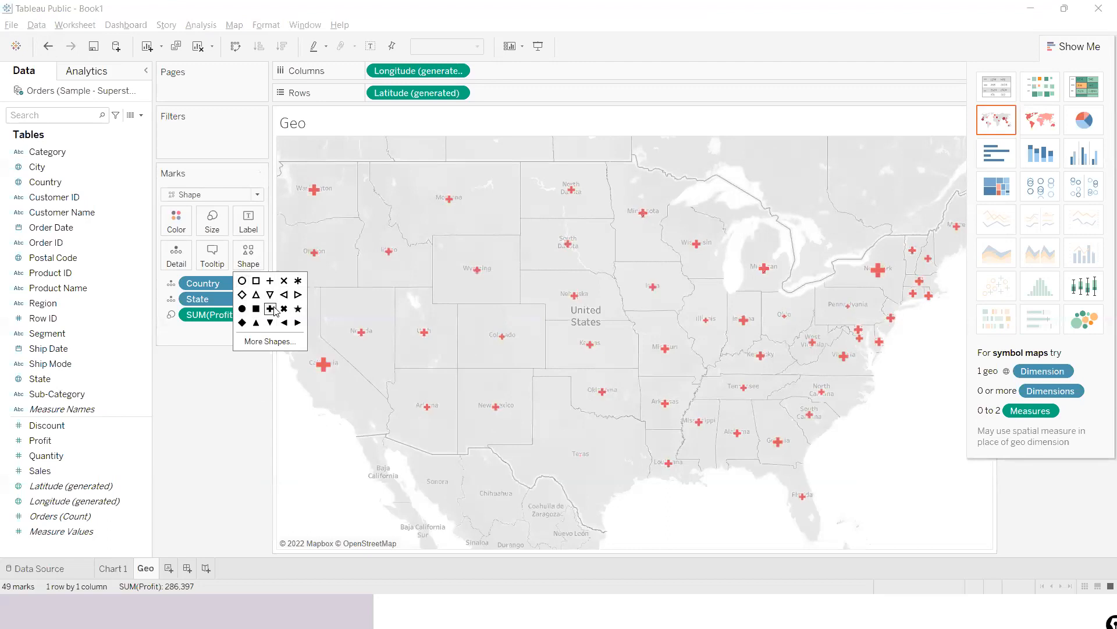
- Replace the plus symbols on the map with the red bug shape from the Bug Tracking palette
click(280, 342)
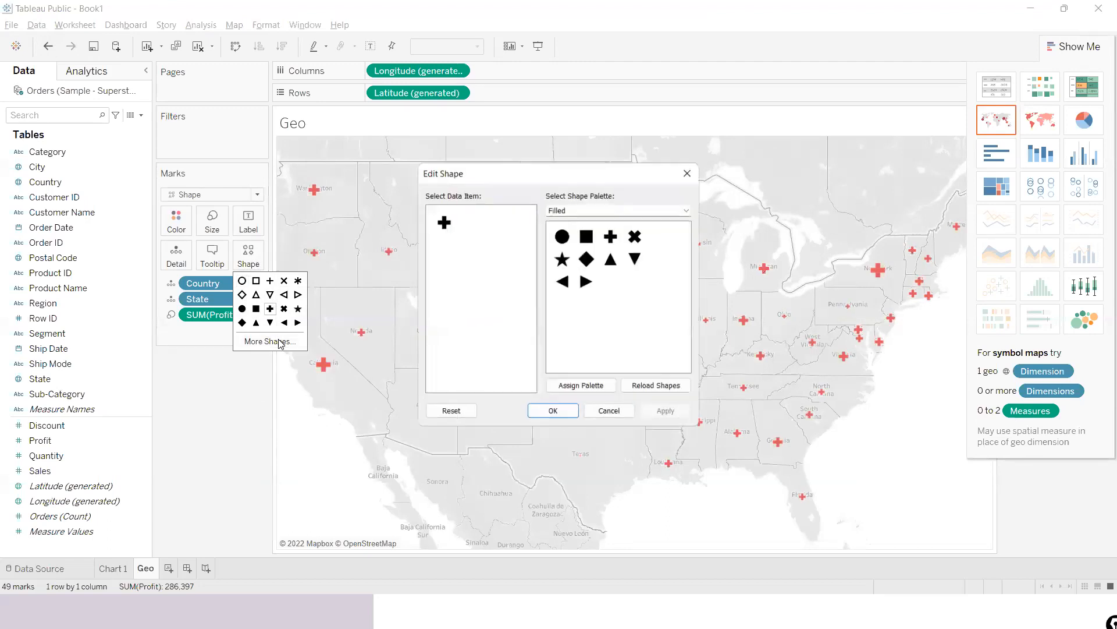
click(626, 210)
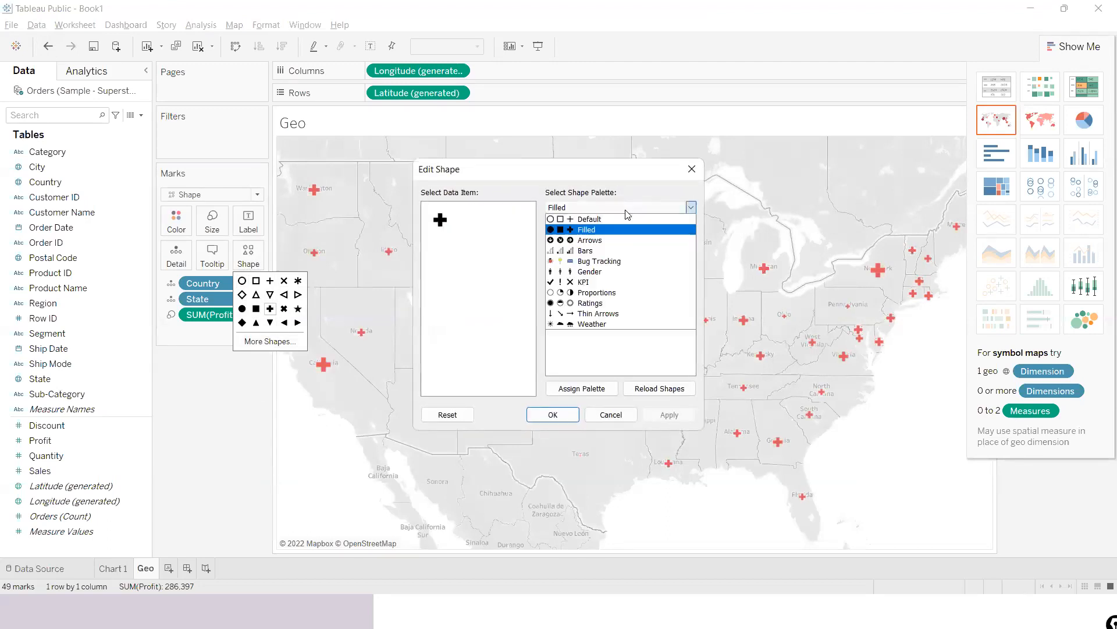
click(577, 261)
click(562, 234)
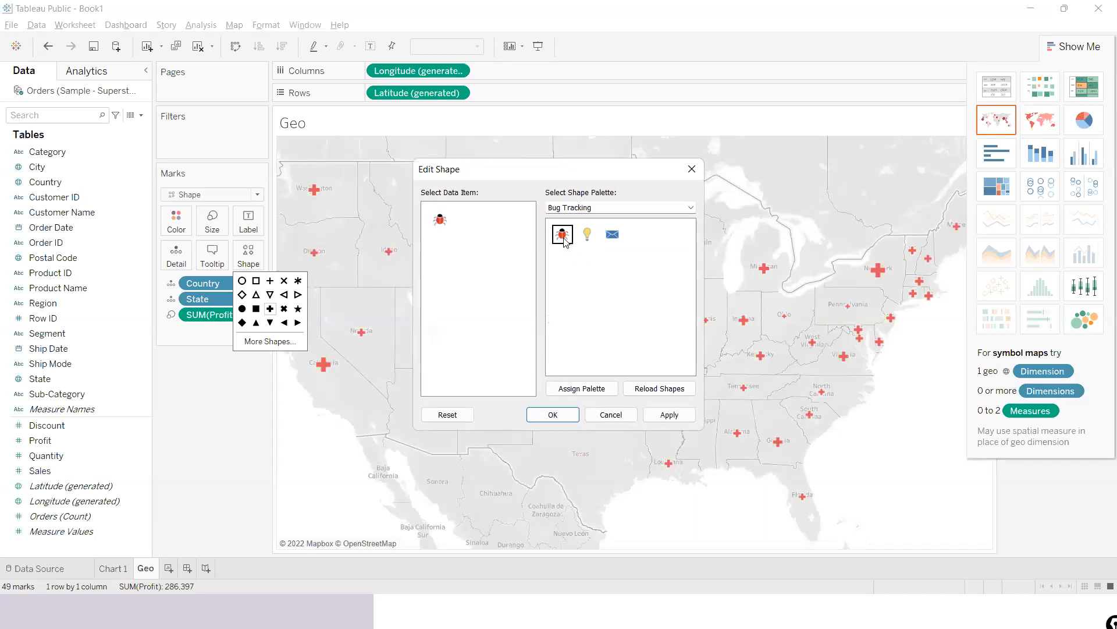
click(669, 415)
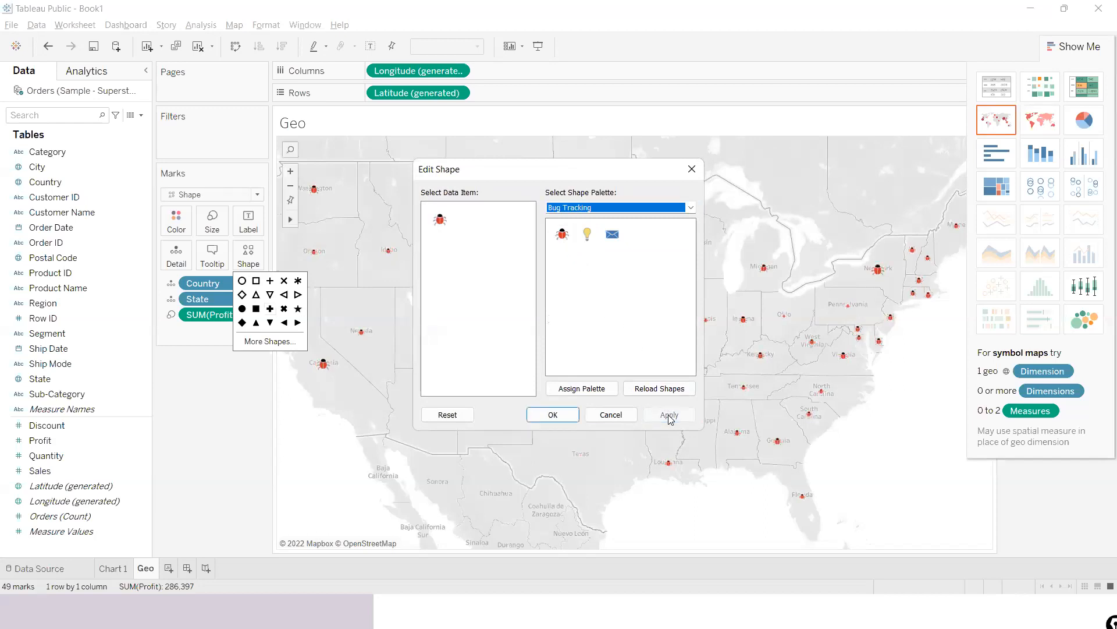
click(692, 170)
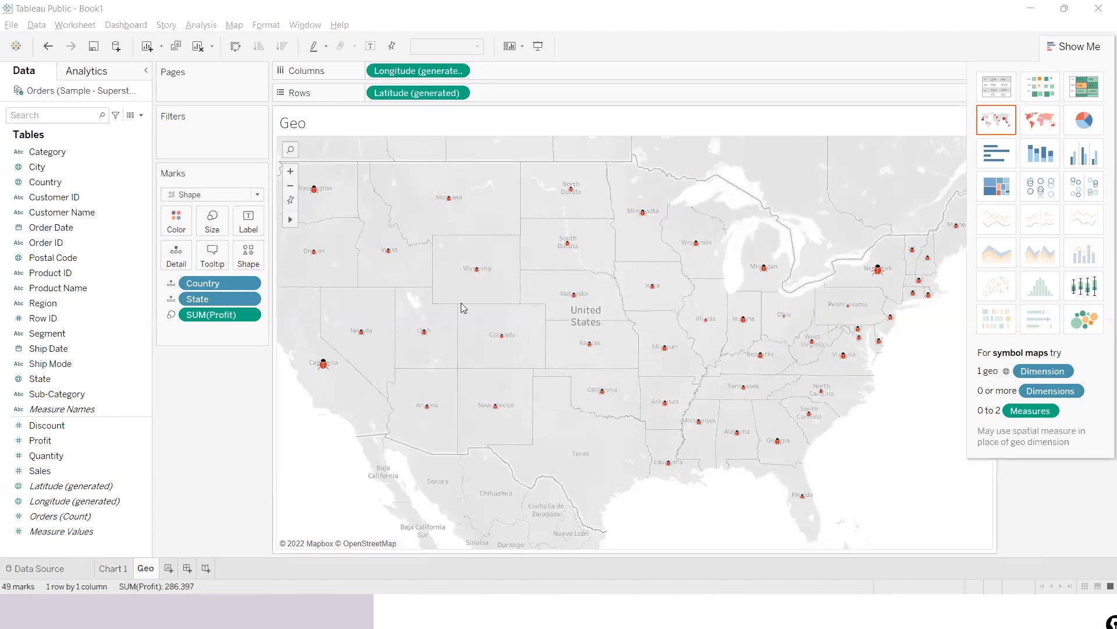
- Enlarge the bug marks on the symbol map
click(212, 220)
drag(238, 254, 260, 261)
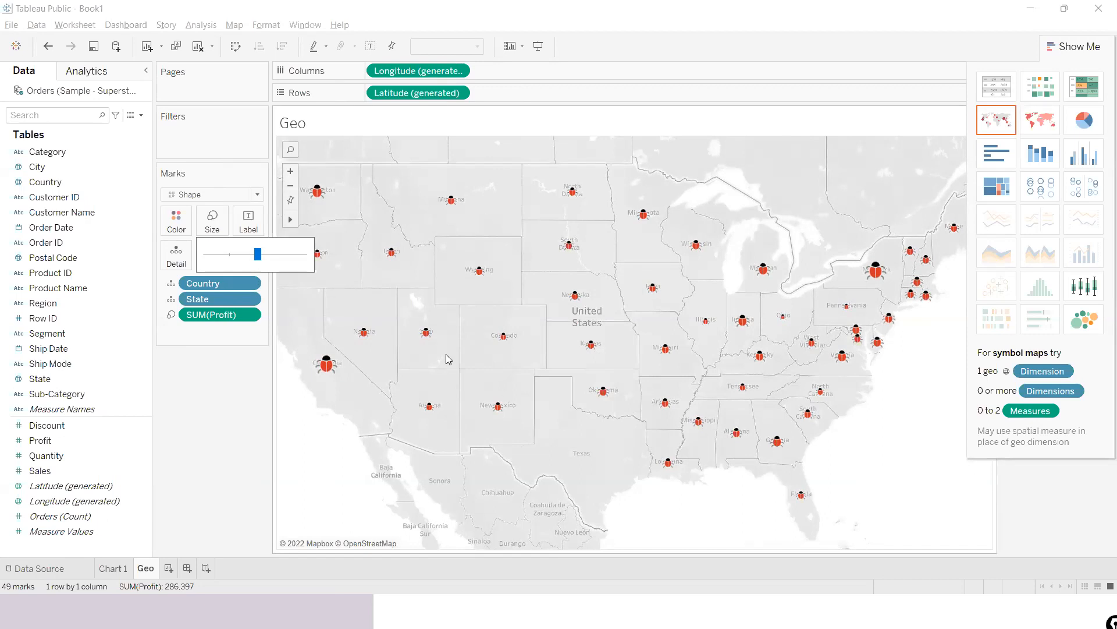
click(452, 102)
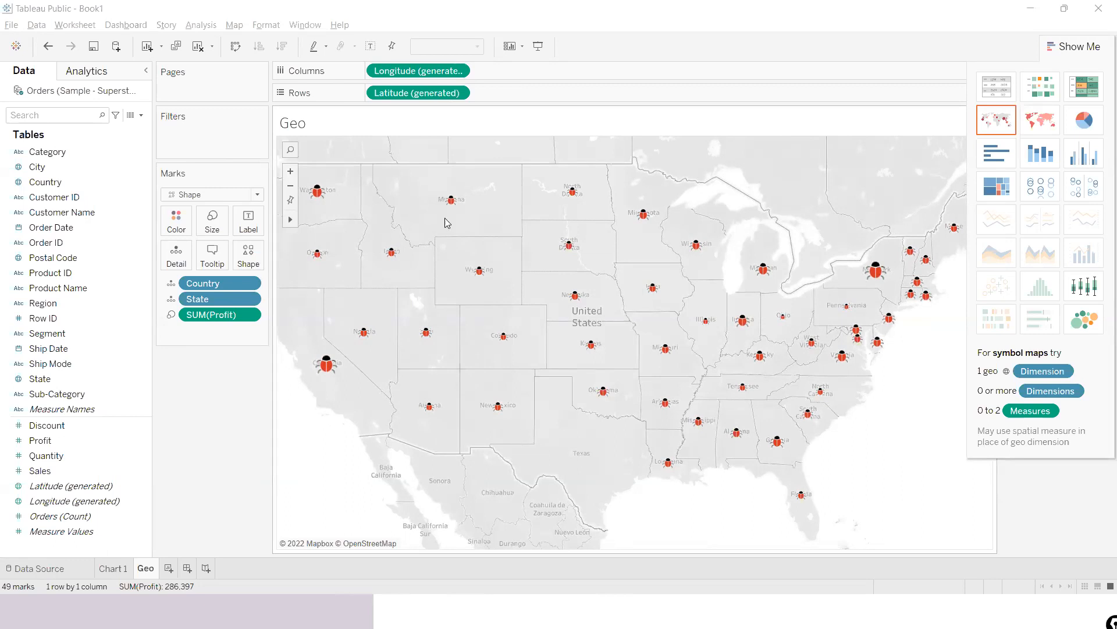
- Review the shape palettes available for the map marks, reload the shapes and keep the Bug Tracking bug
click(249, 256)
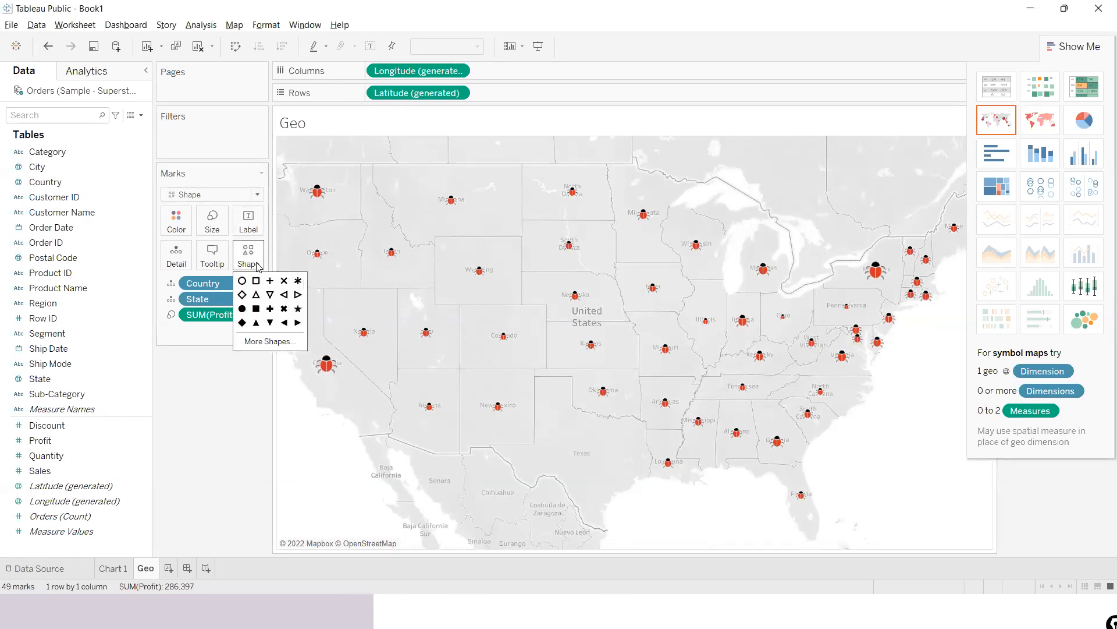
click(282, 342)
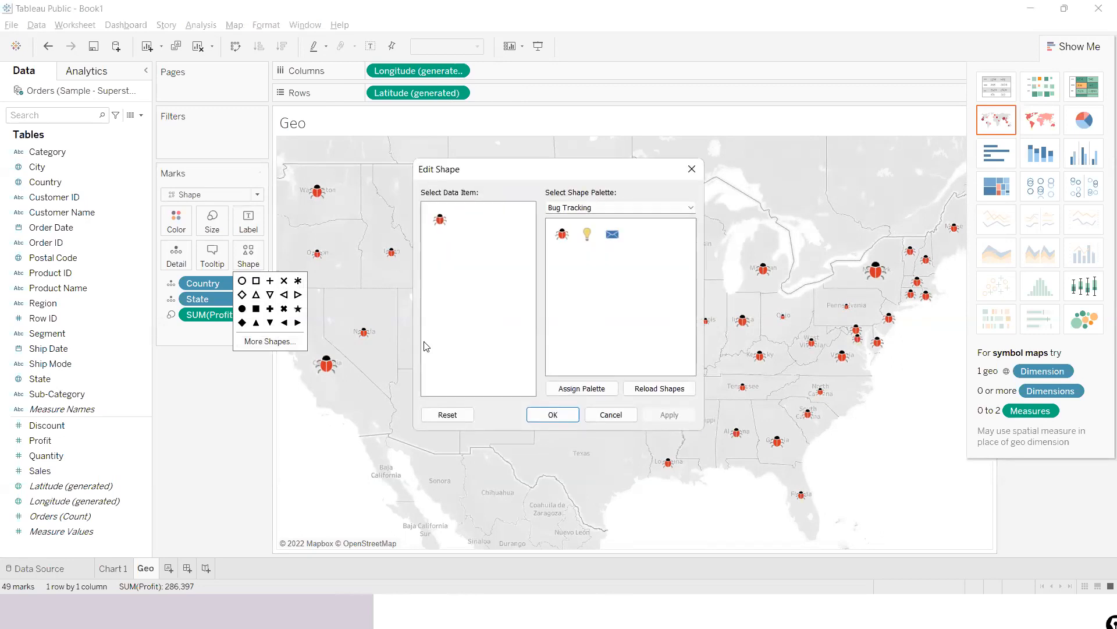
click(588, 393)
click(647, 392)
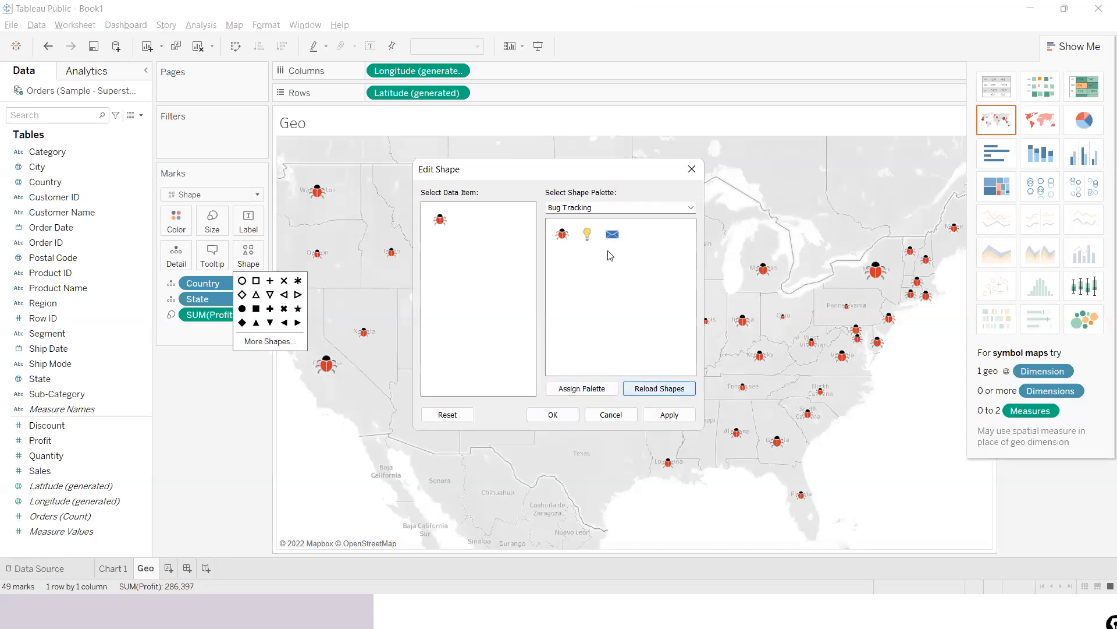
click(690, 208)
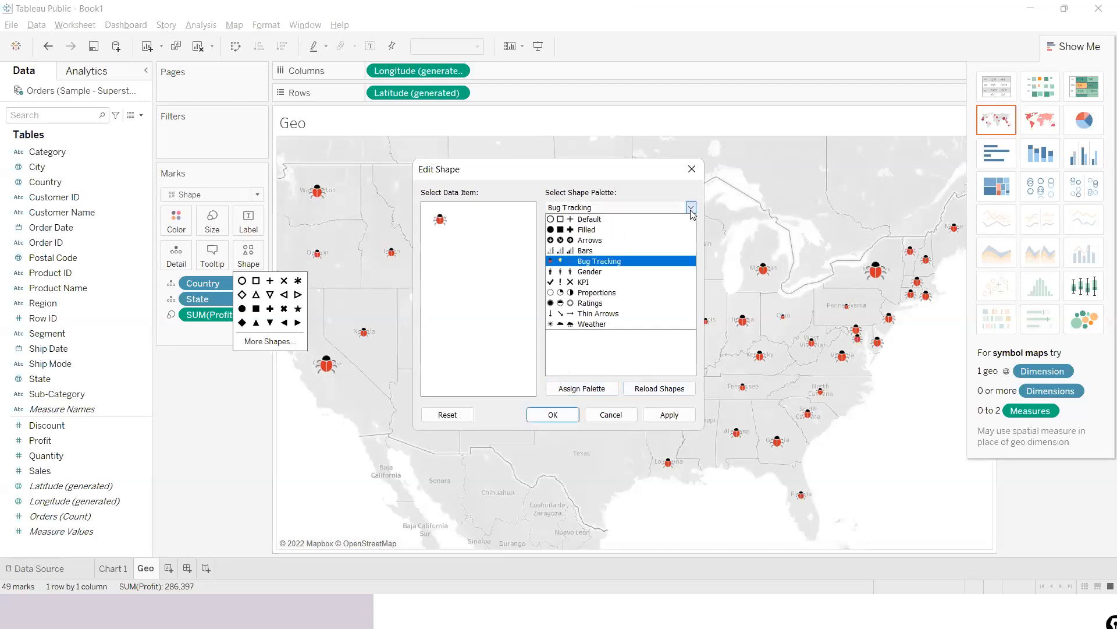
click(691, 210)
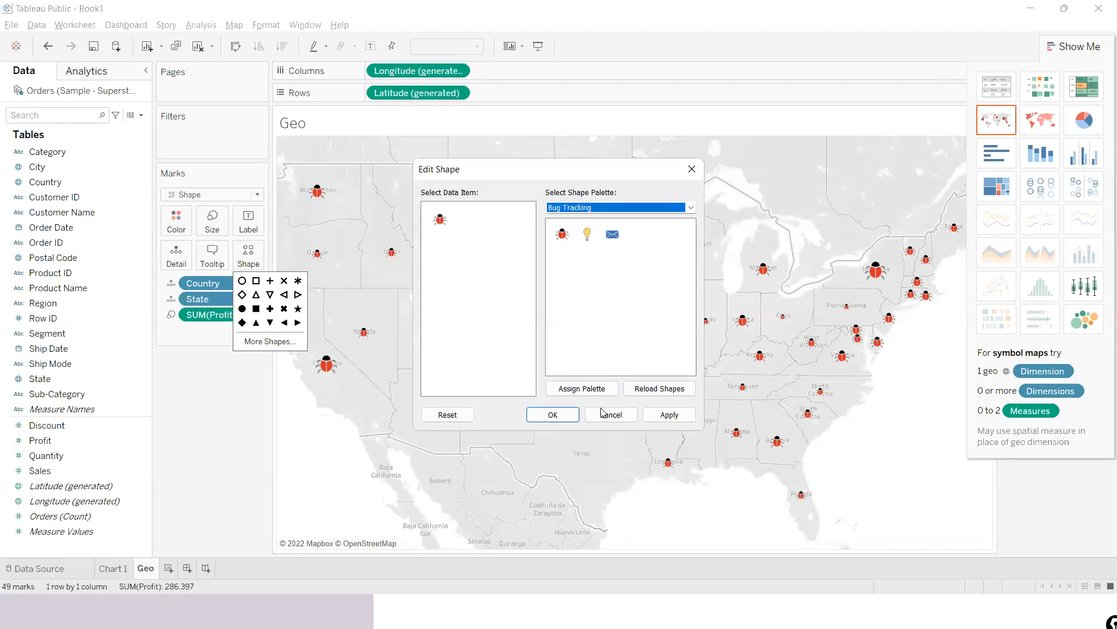
click(667, 415)
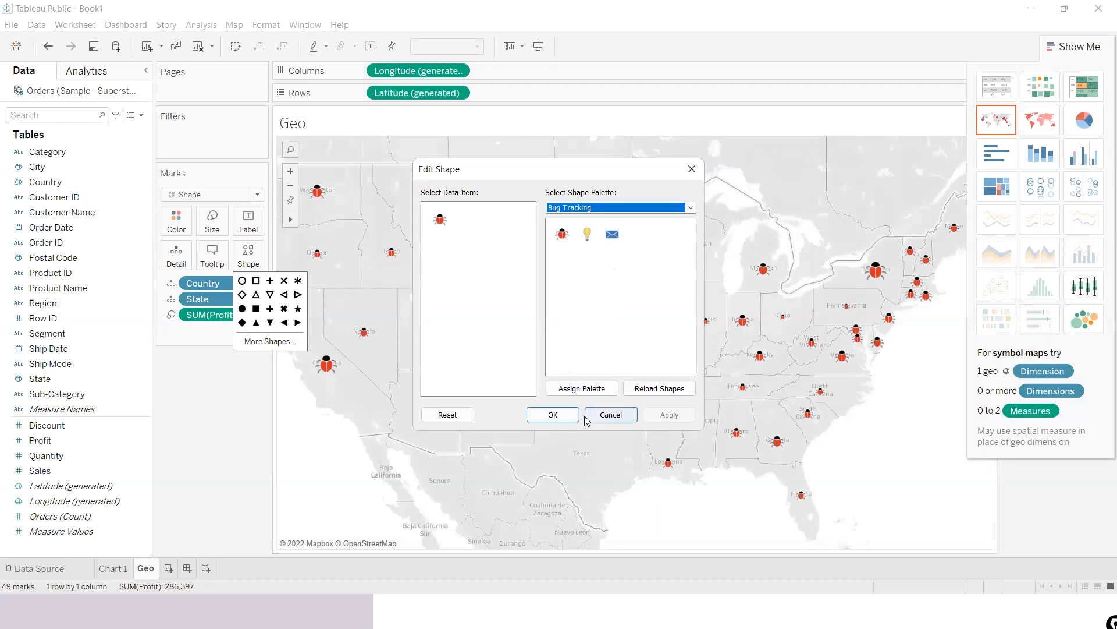
click(553, 415)
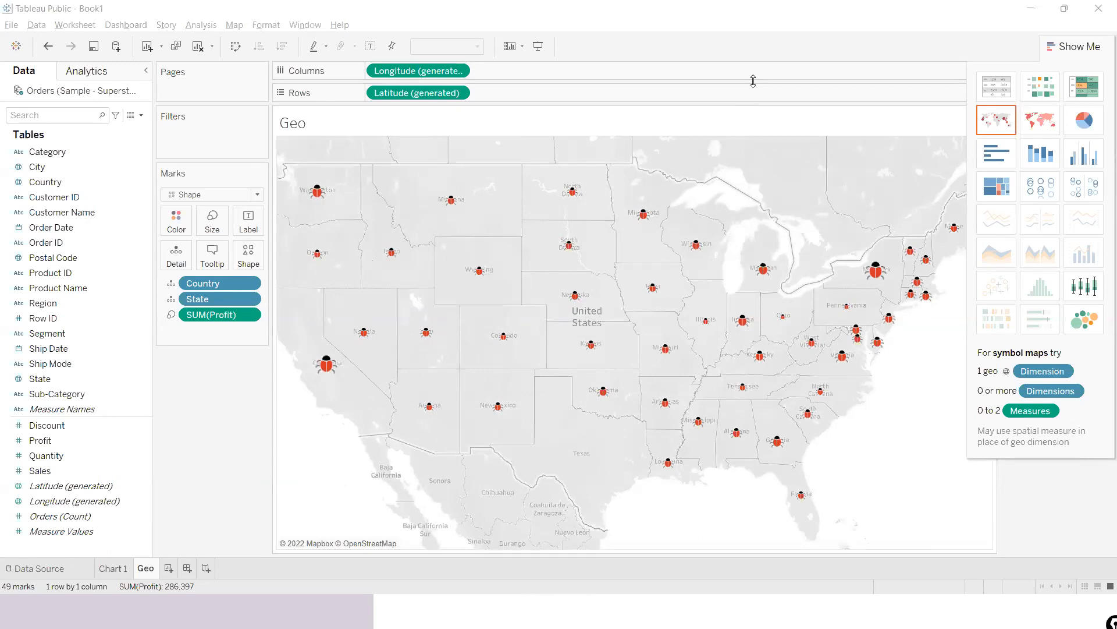
click(861, 30)
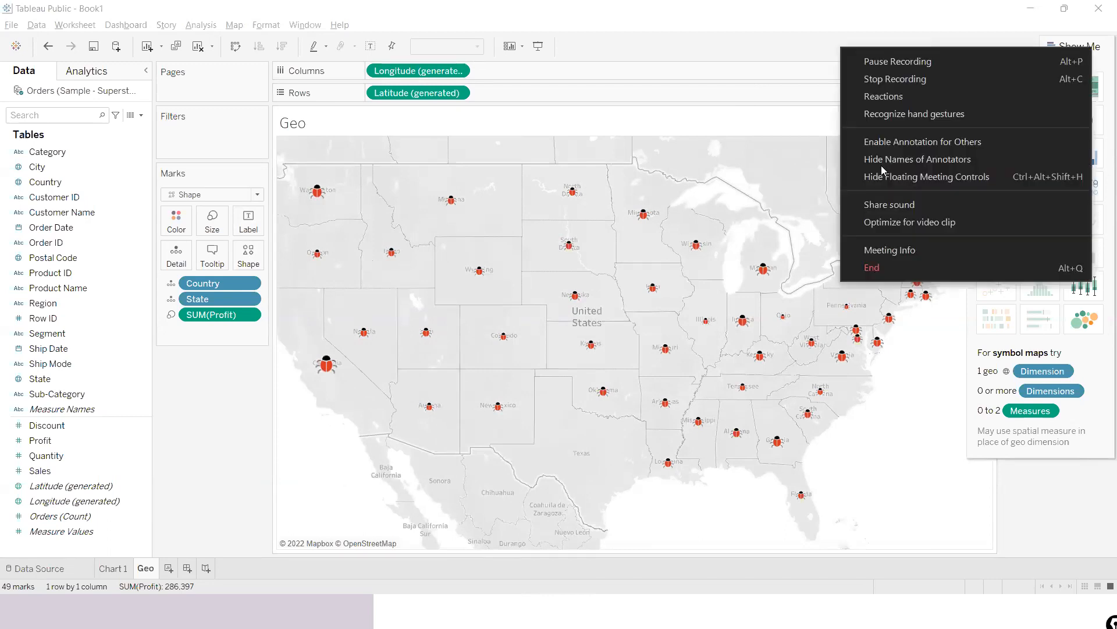
click(488, 257)
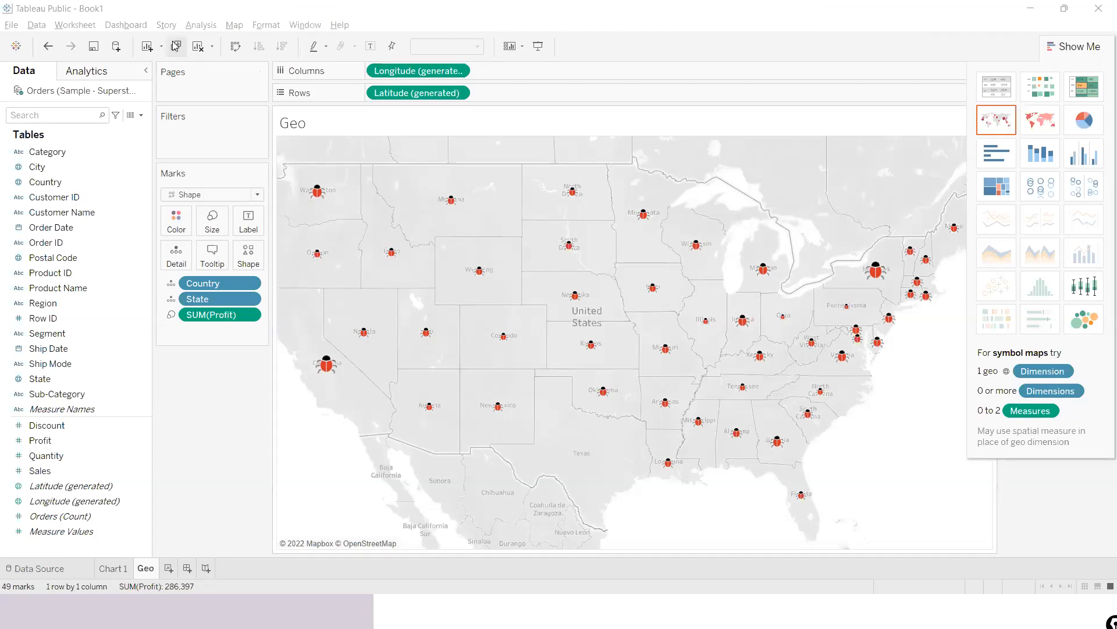
- Try the Normal and Dark background map styles behind the state marks
click(234, 25)
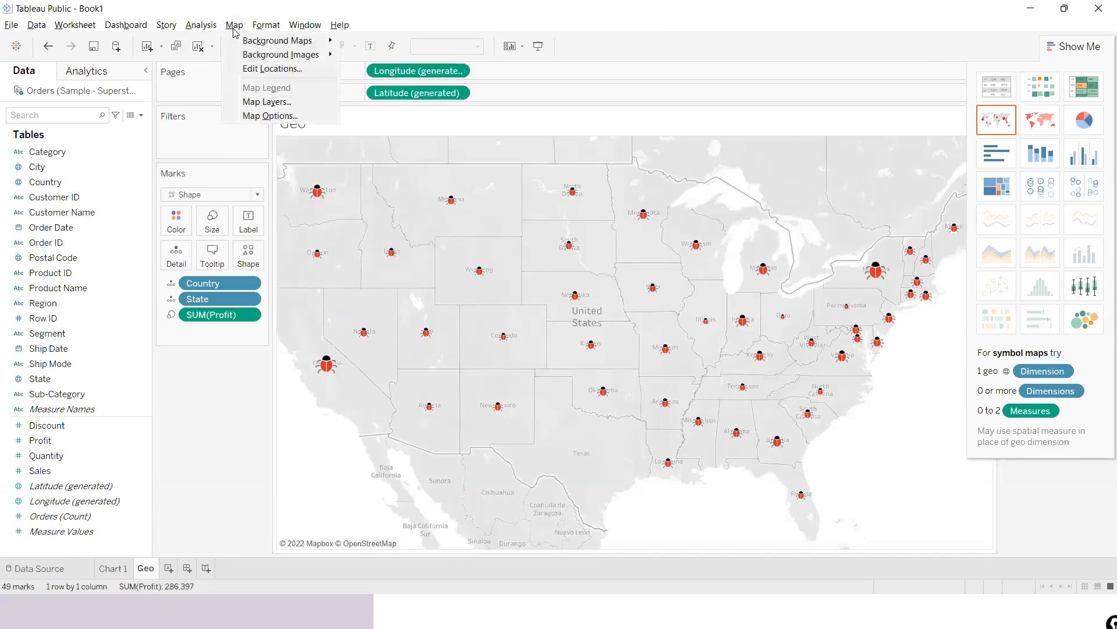
mouse_move(261, 44)
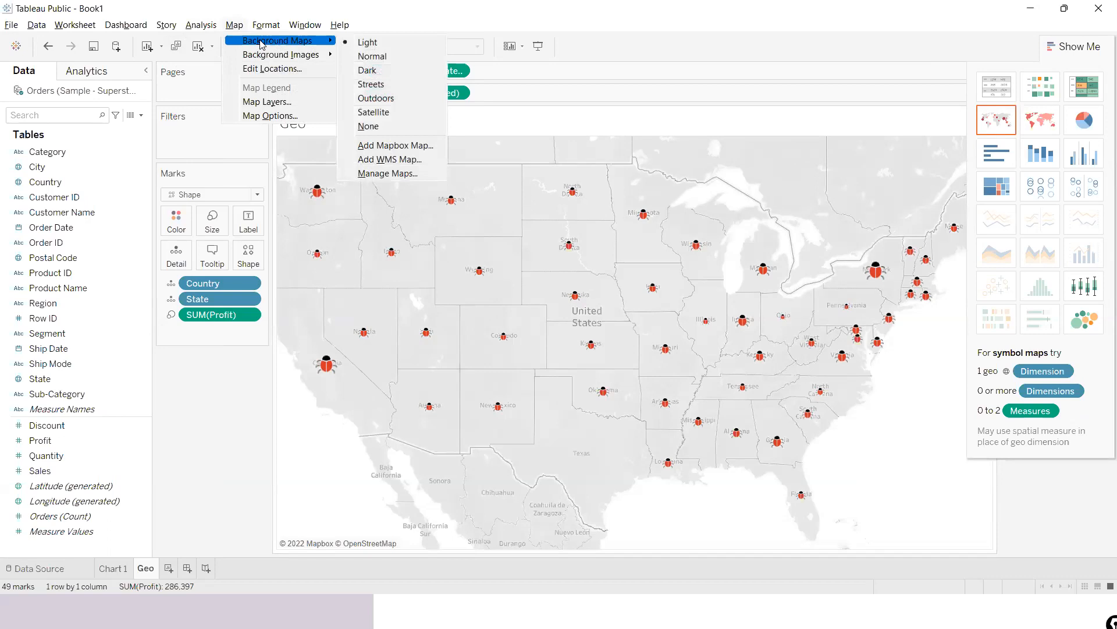
click(371, 57)
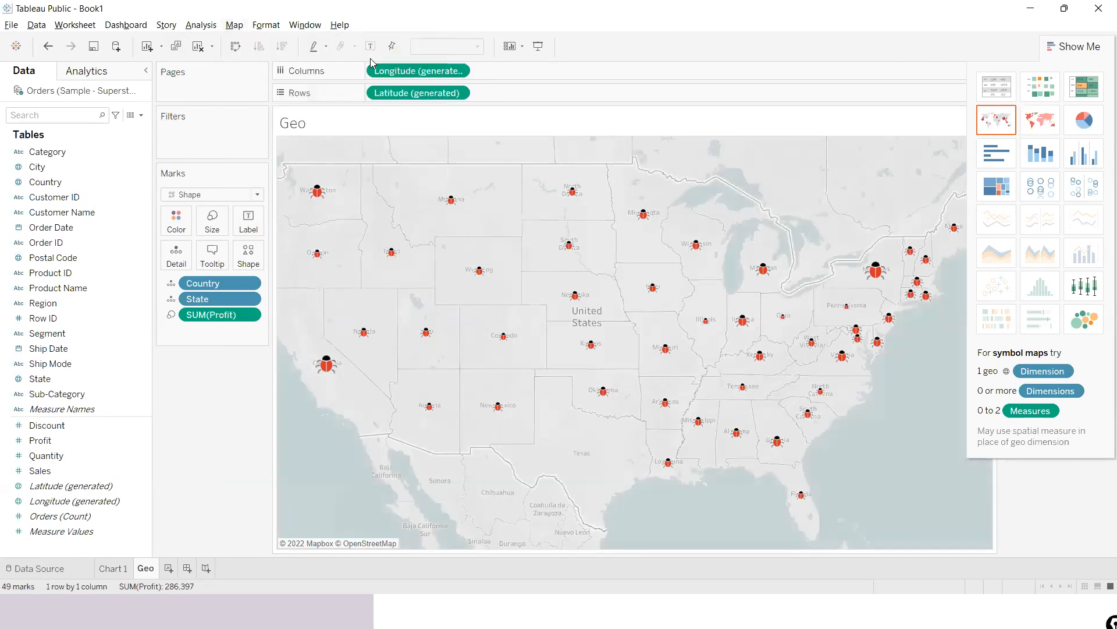
click(233, 28)
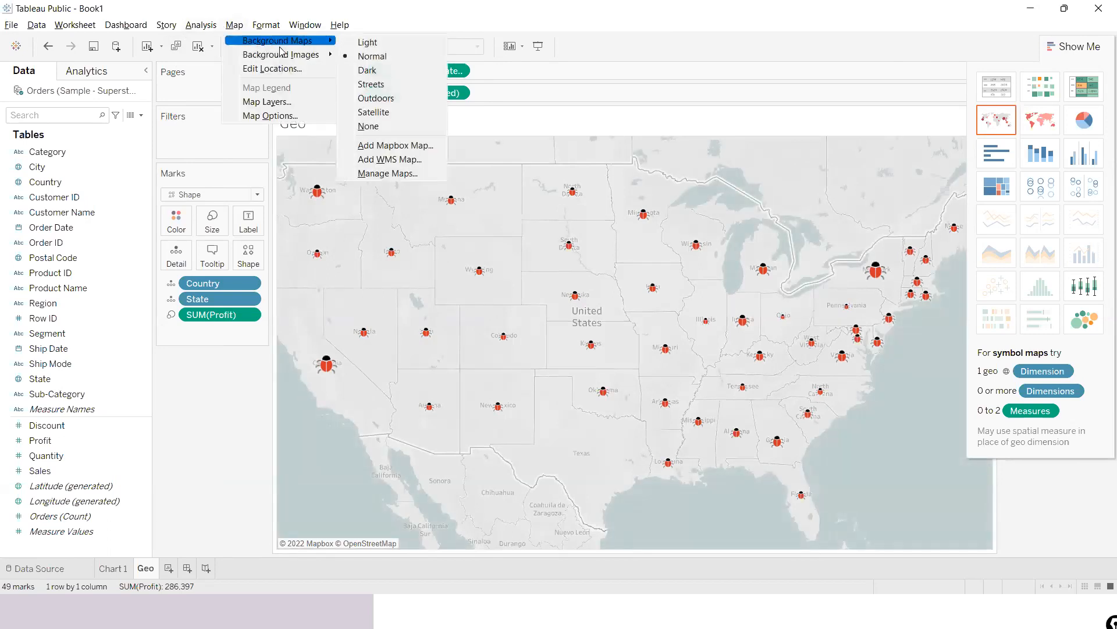
click(373, 71)
- Try the Streets and Outdoors background map styles on the Geo sheet
key(alt+m)
key(Right)
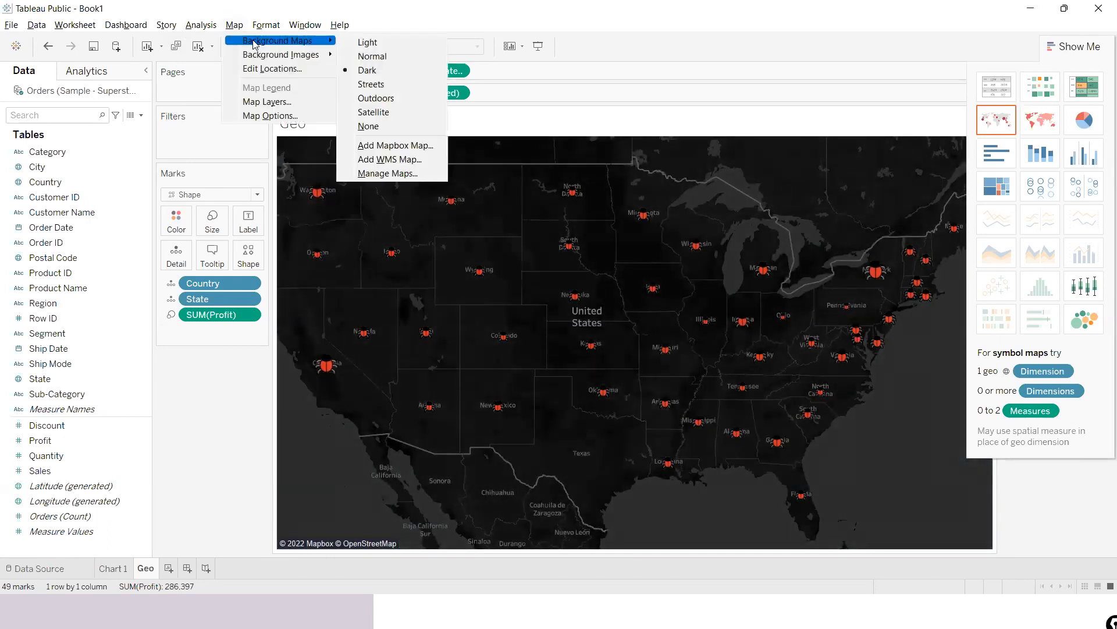
click(373, 89)
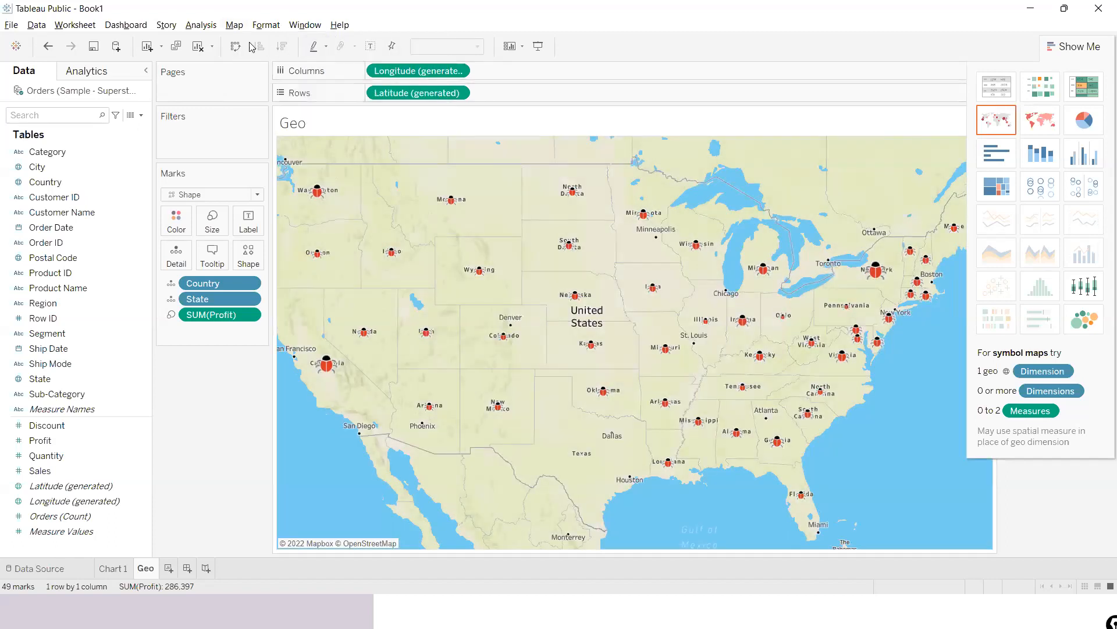
click(235, 27)
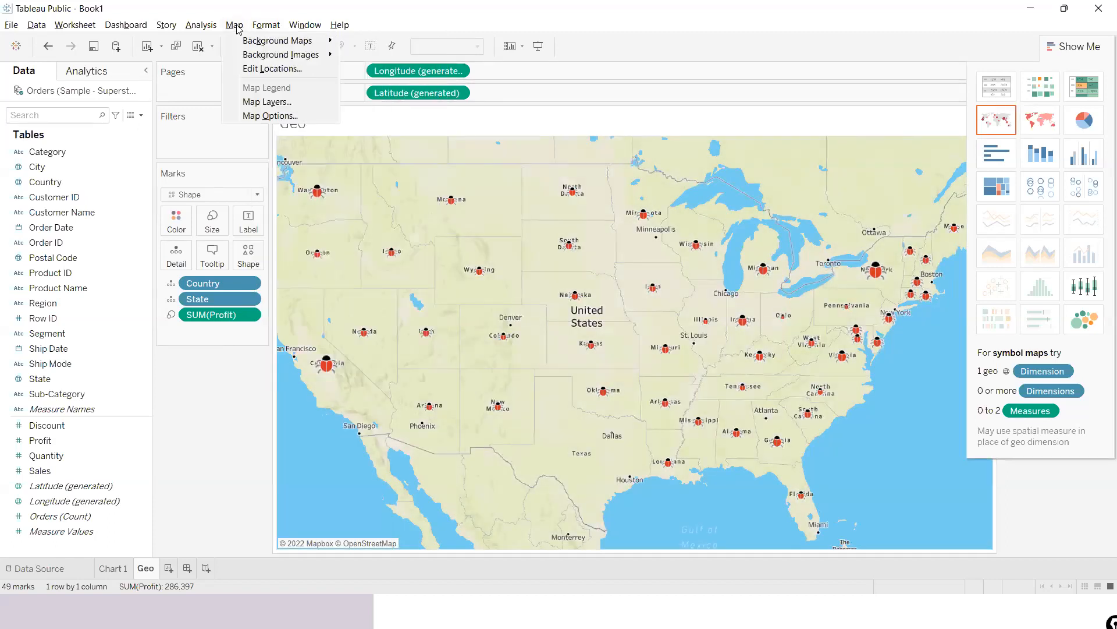
mouse_move(256, 45)
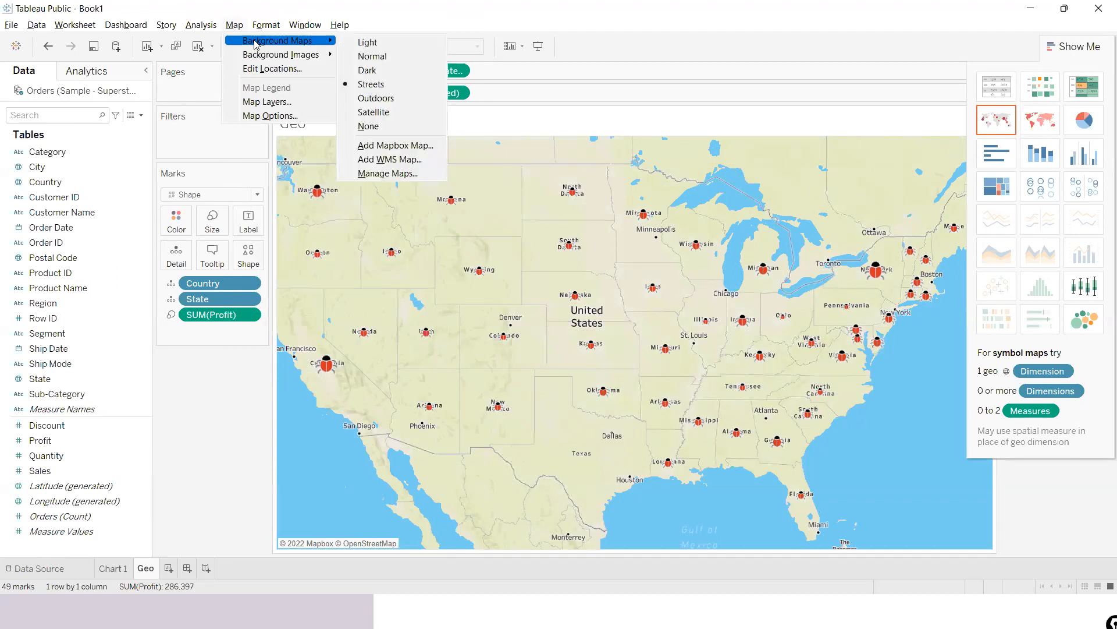
mouse_move(340, 25)
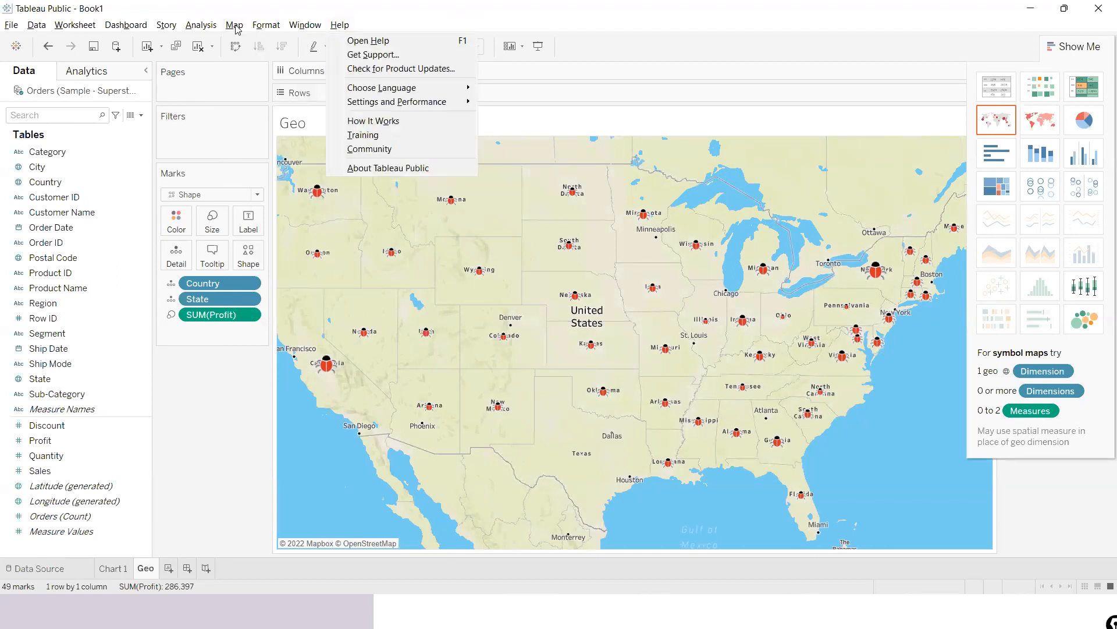
mouse_move(235, 25)
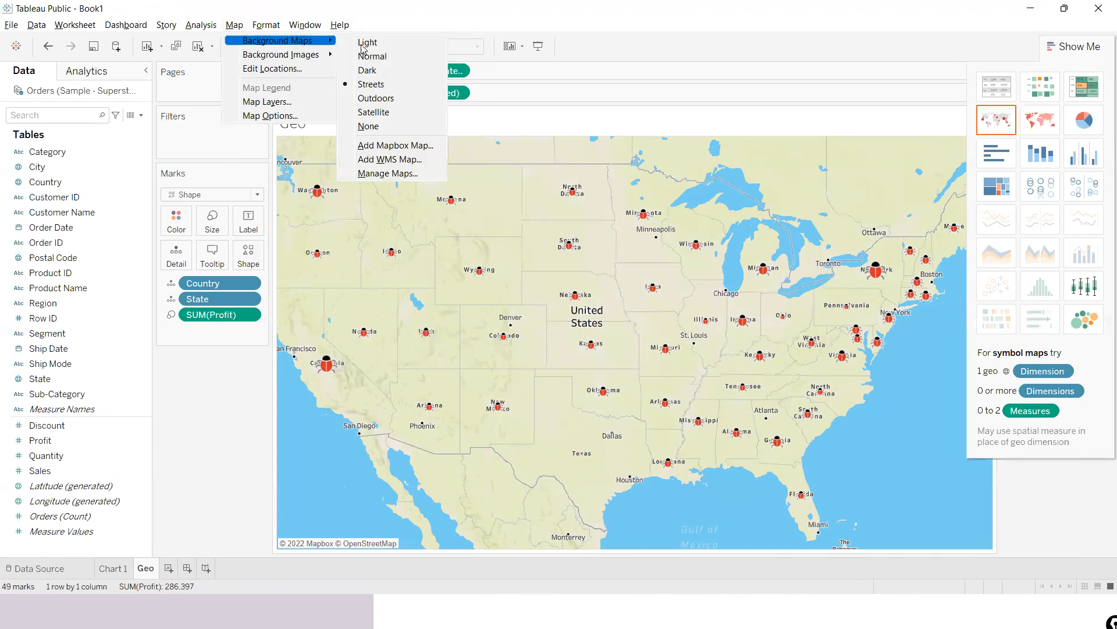
click(378, 86)
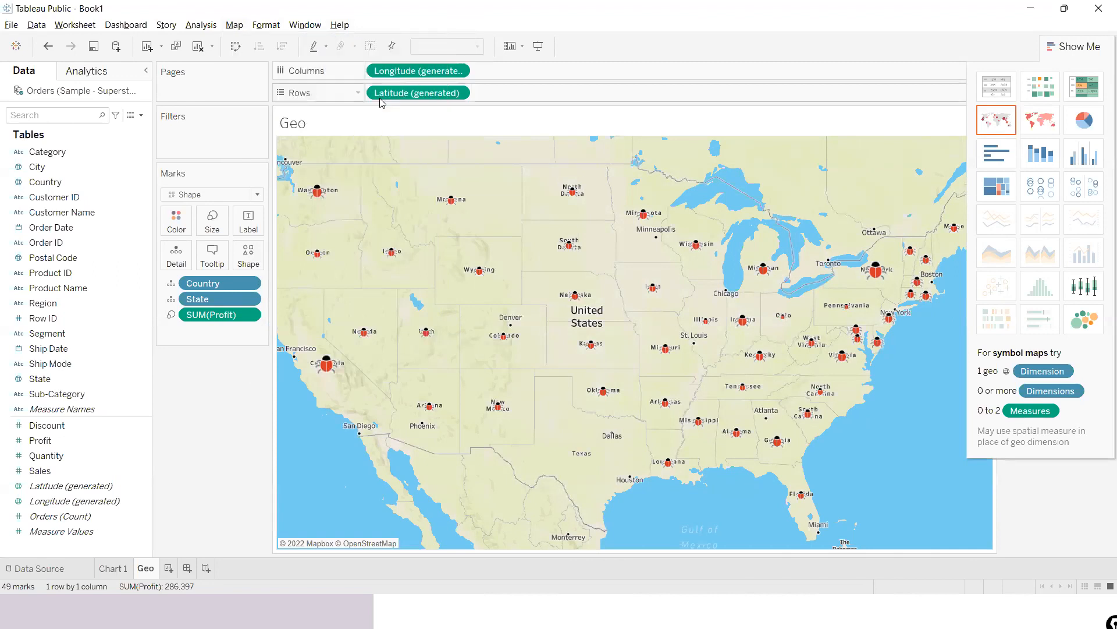
- Try the Satellite background map behind the bug marks
click(236, 28)
mouse_move(269, 28)
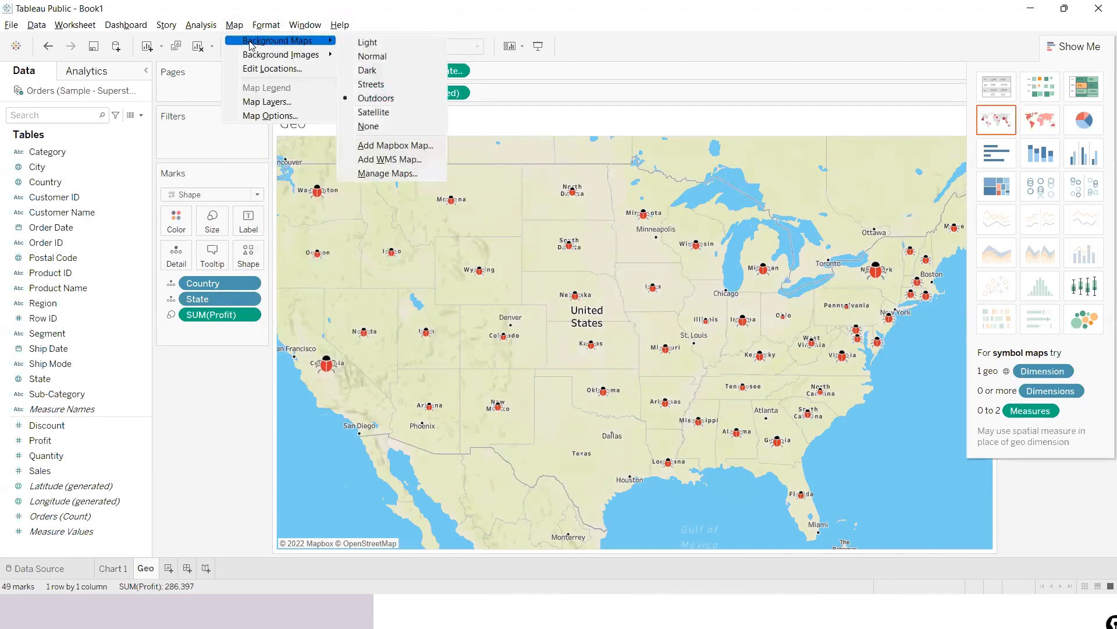
click(369, 112)
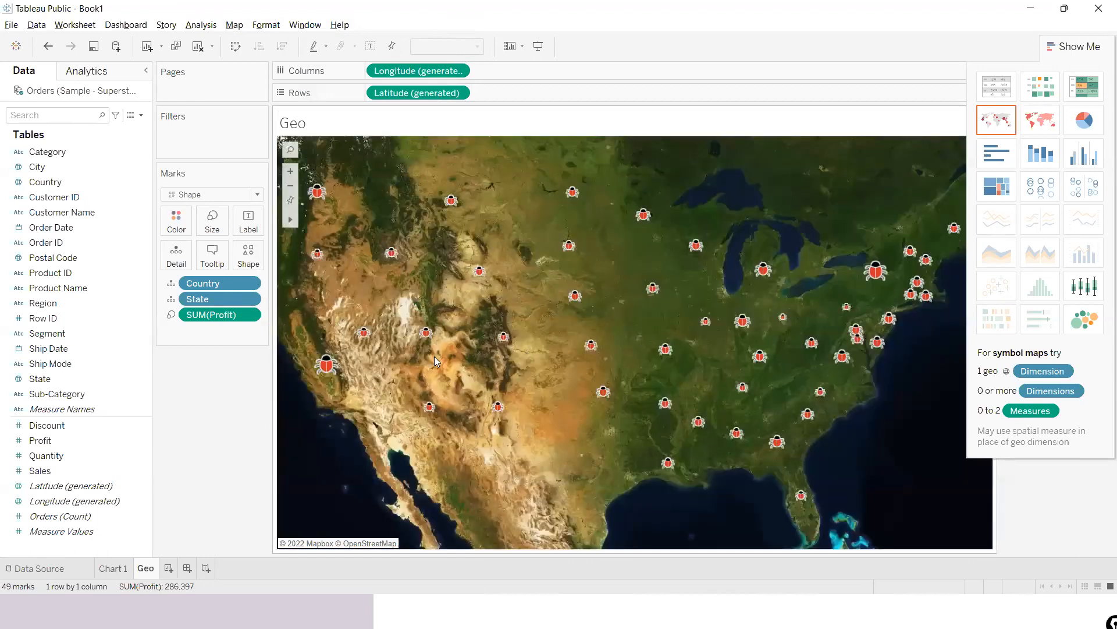
- Set the Geo sheet's background map to Dark
click(235, 25)
mouse_move(277, 43)
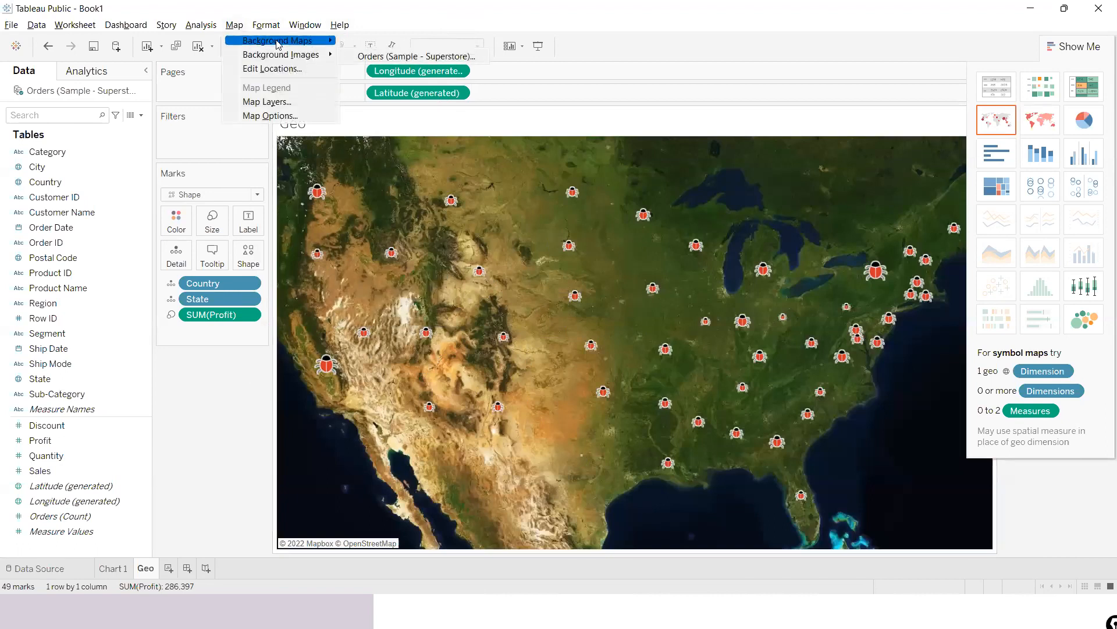
click(362, 73)
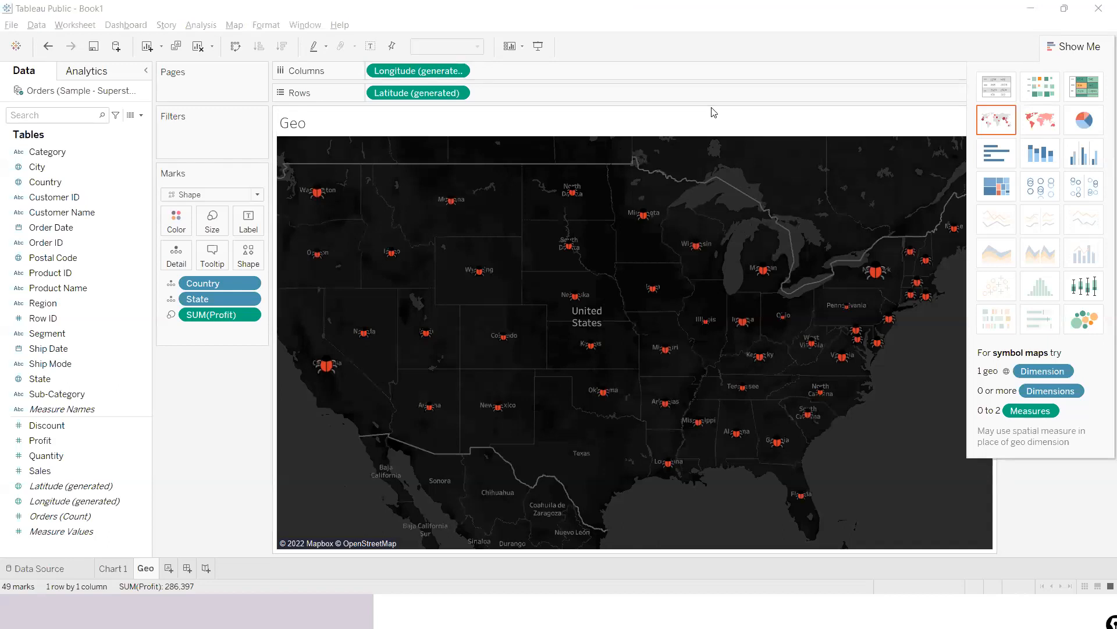
- Enable the Terrain and Coastline layers for the dark background map
click(234, 25)
mouse_move(237, 29)
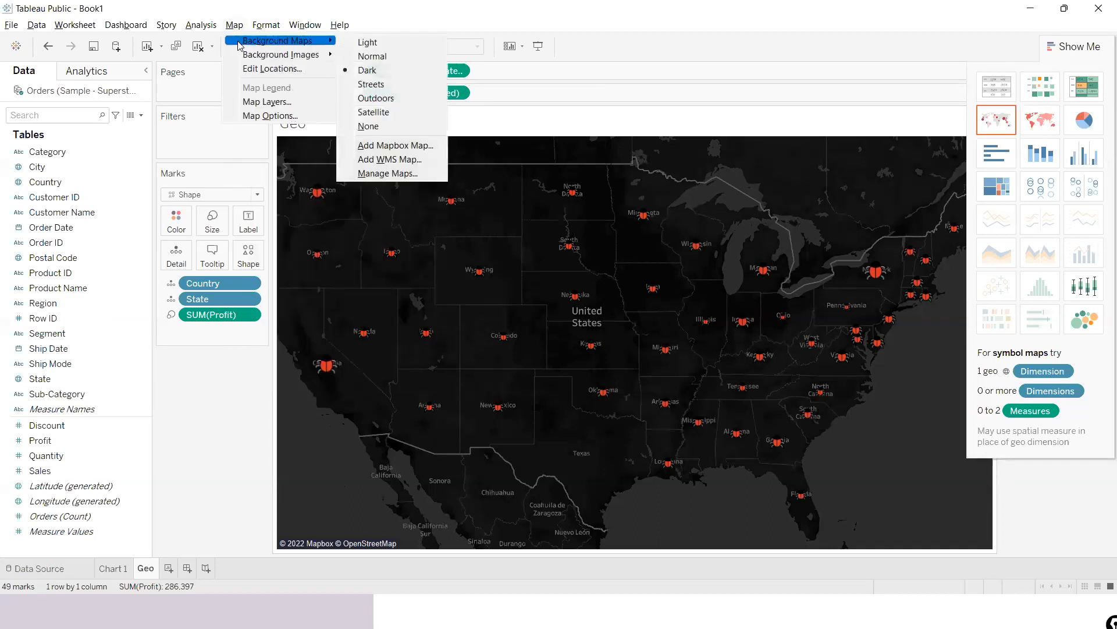
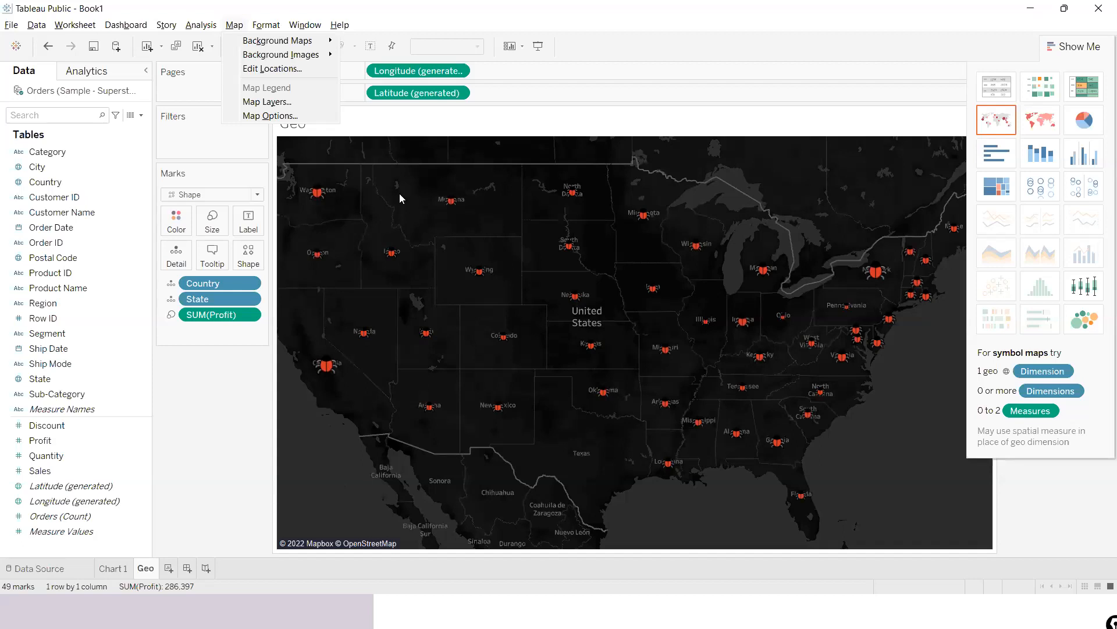
click(283, 103)
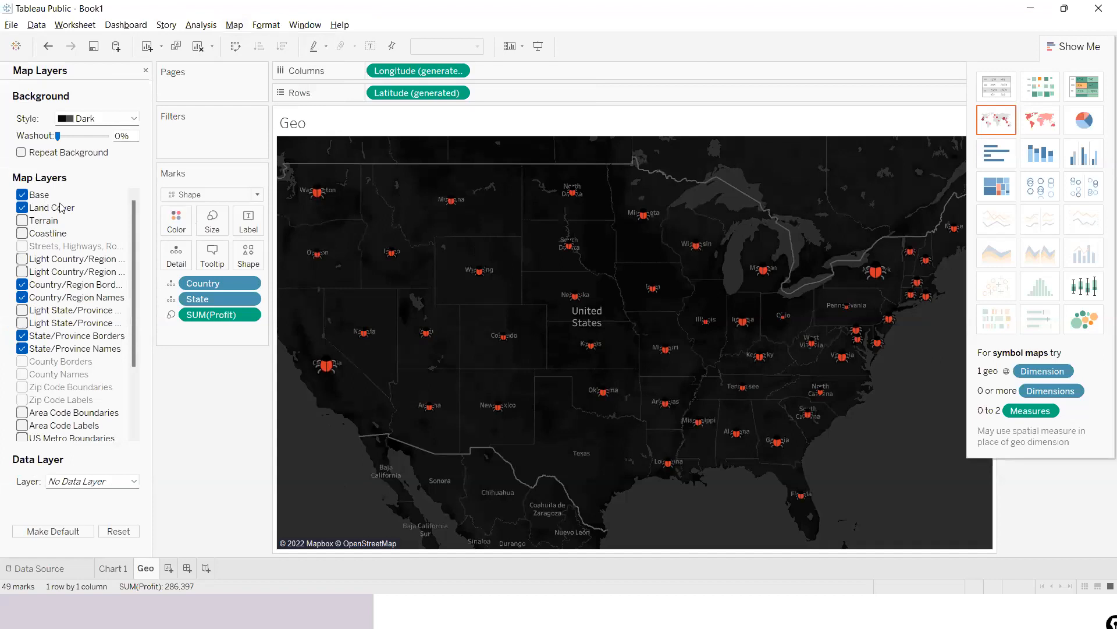
click(22, 220)
click(22, 233)
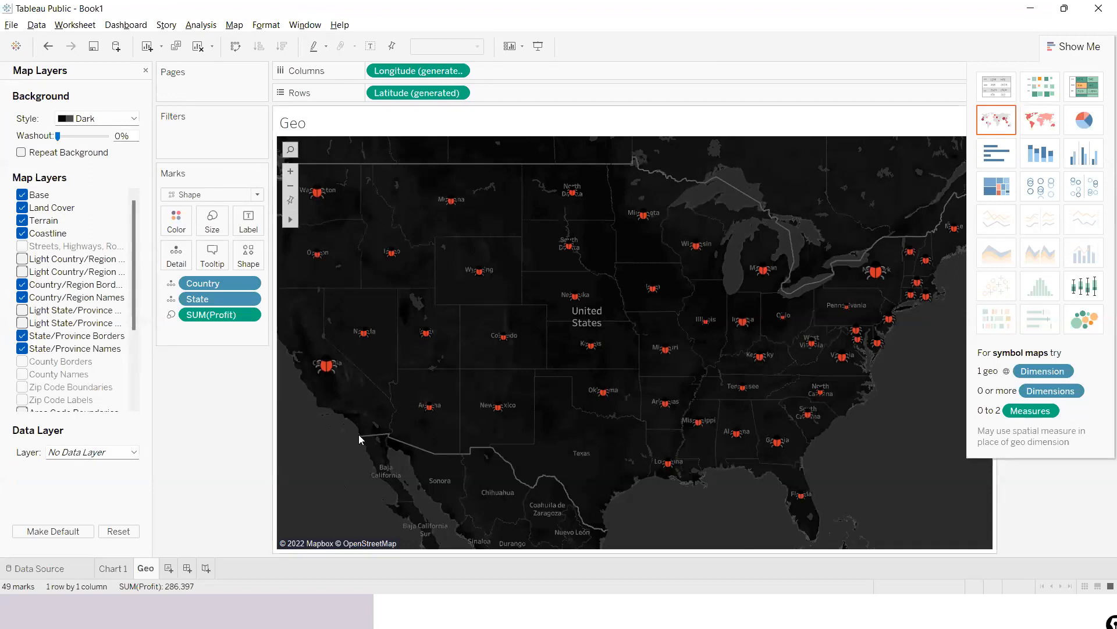
- Turn off the Coastline layer and enable the two Light Country/Region layers and the first Light State/Province layer
click(23, 235)
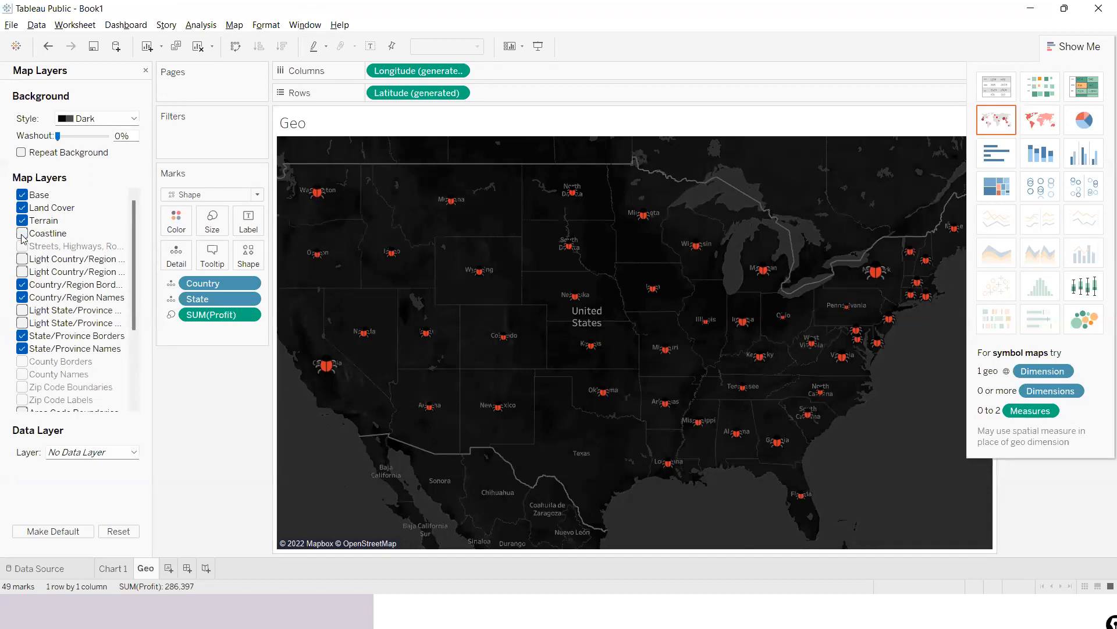
click(23, 259)
click(23, 272)
click(22, 310)
- Enable the Points of Interest, US Metro Labels, Water Labels and US Metro Boundaries map layers
scroll(137, 349, down, 3)
click(23, 374)
click(22, 336)
click(23, 349)
click(23, 323)
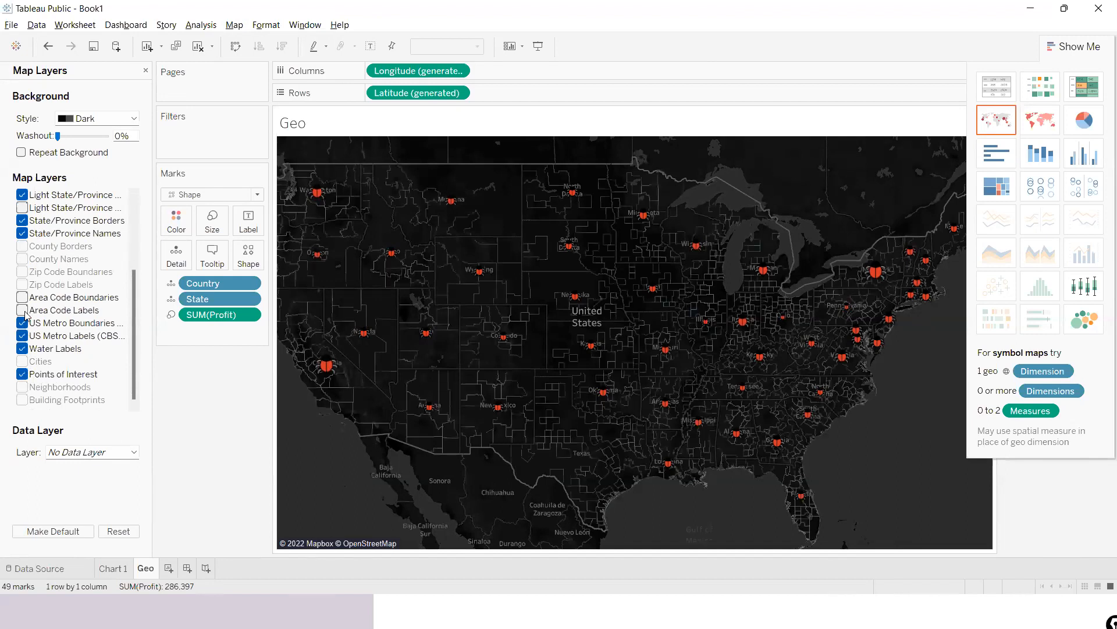
- Toggle the Water Labels and US Metro Boundaries layers off and back on to compare their effect
click(23, 349)
click(22, 349)
click(22, 323)
click(23, 323)
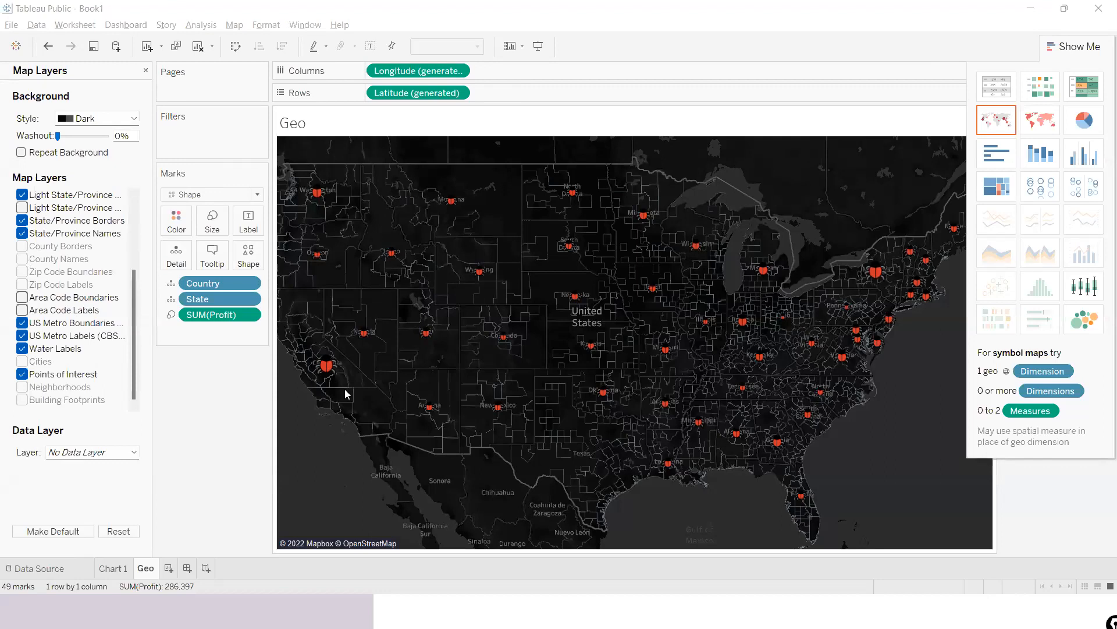
- Try the Area Code Labels and Area Code Boundaries layers on the map, and switch both off again
click(22, 309)
click(22, 297)
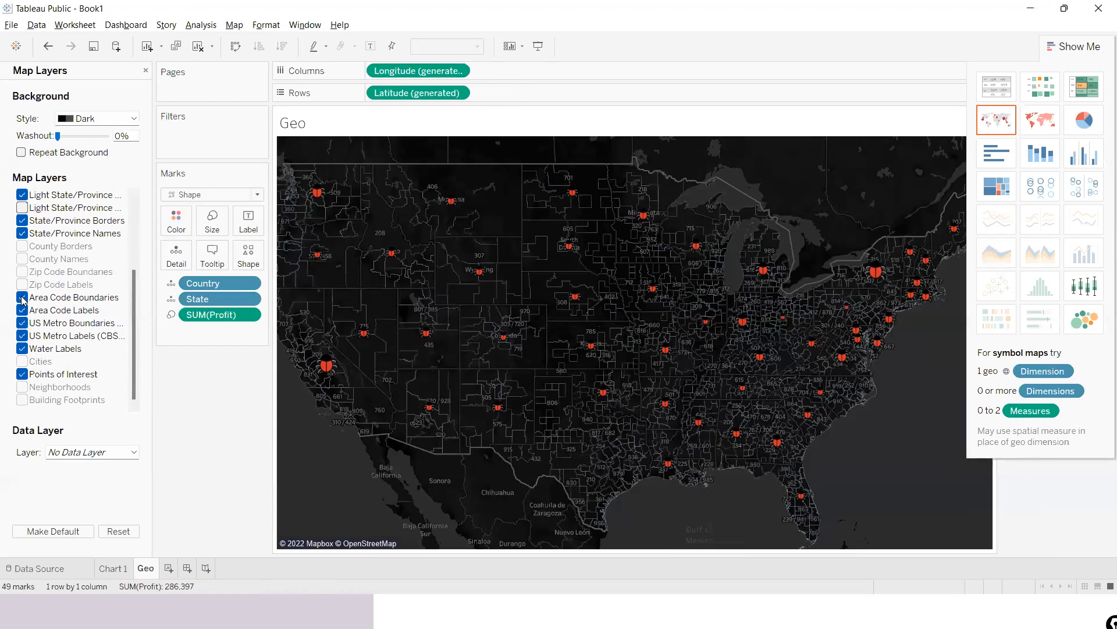
click(22, 298)
click(22, 309)
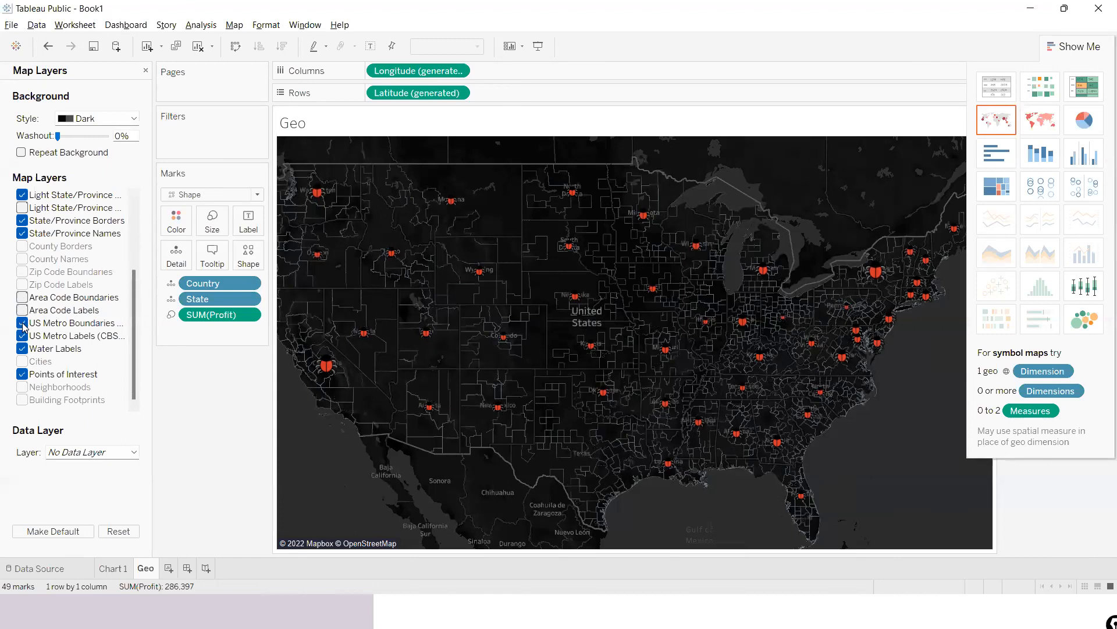
- Turn off the US Metro Boundaries layer, change the symbol map to a filled map, and close the map layer settings
click(22, 323)
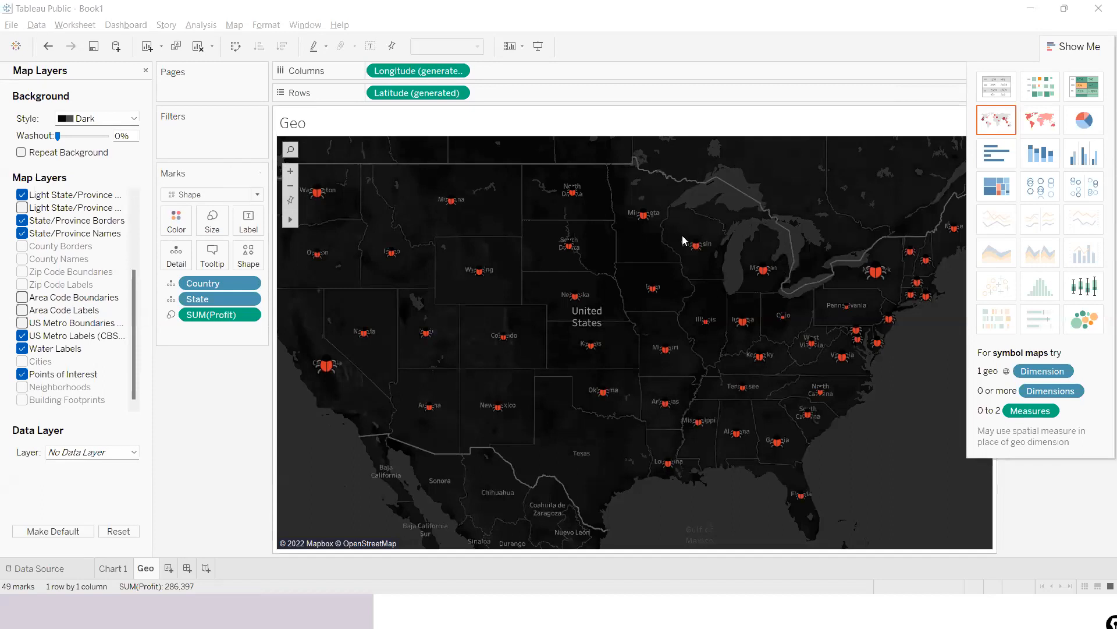
click(1033, 134)
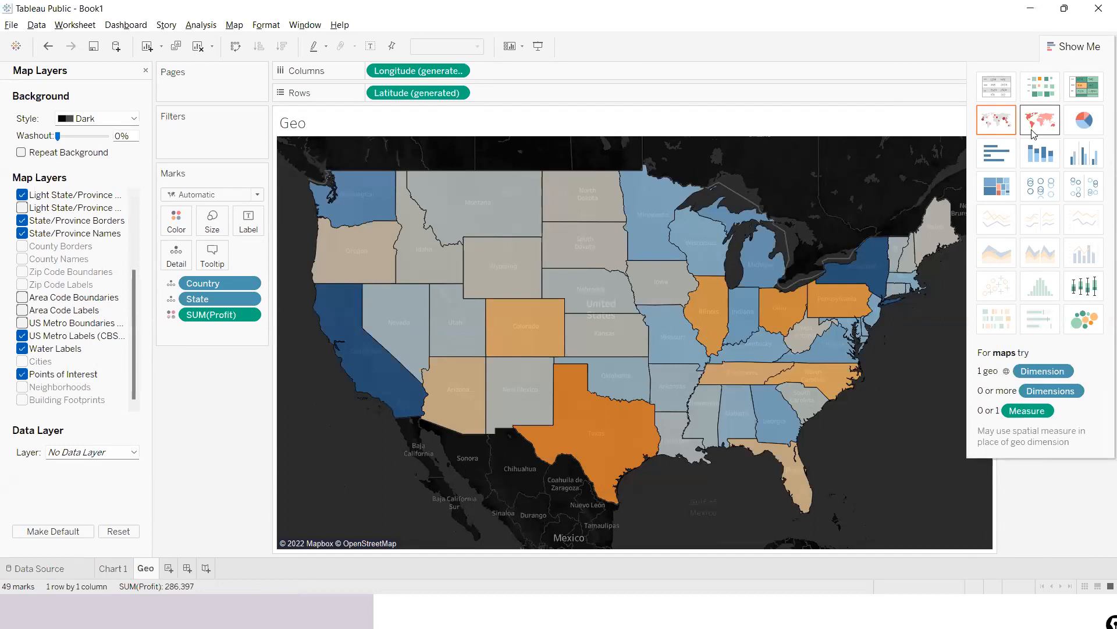
click(147, 70)
- Preview the Green palette for the states' profit colours, and set the palette to Purple
click(180, 221)
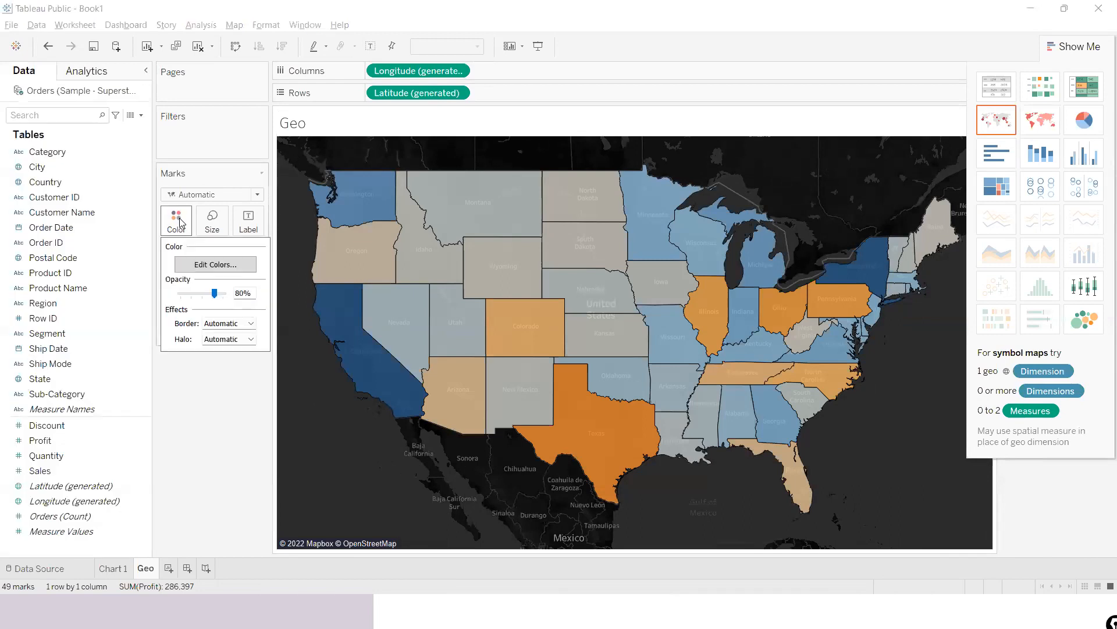
click(215, 266)
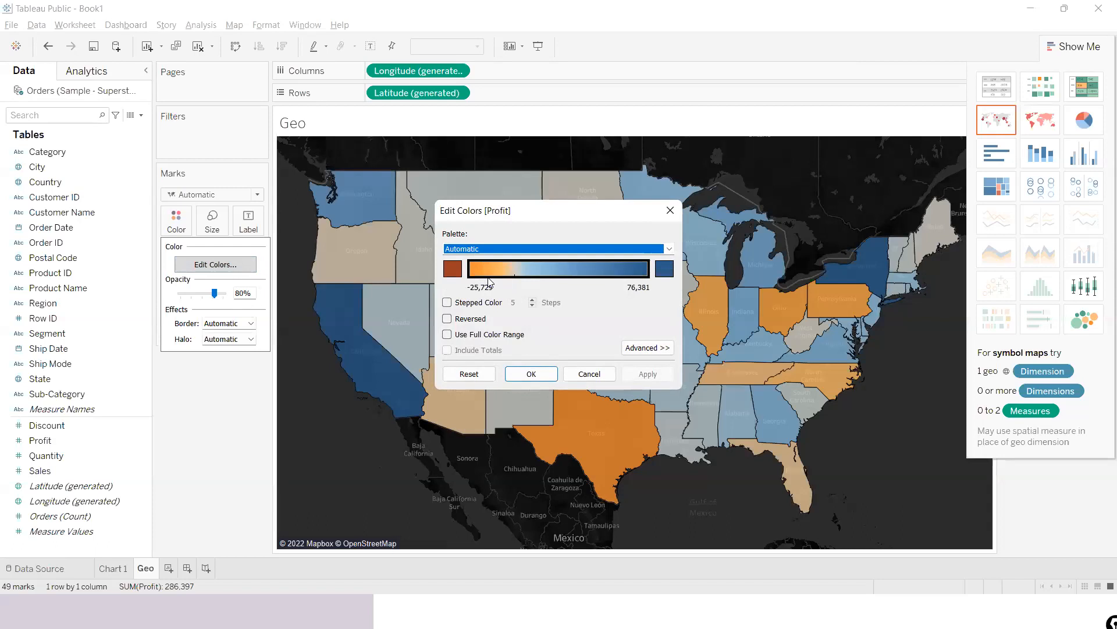
click(670, 249)
click(466, 293)
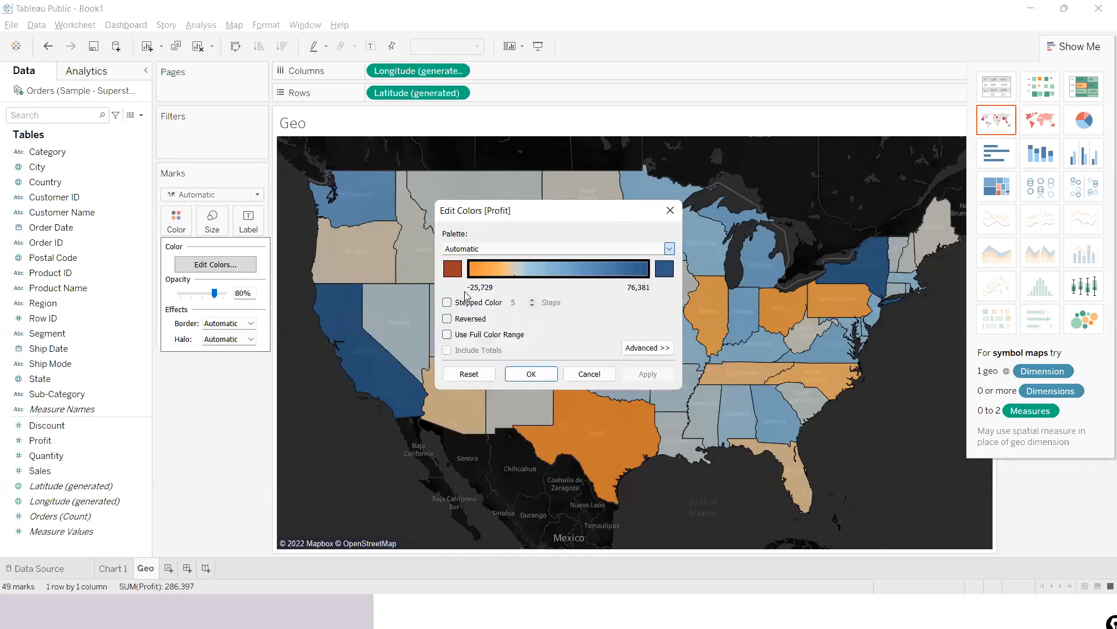
click(635, 374)
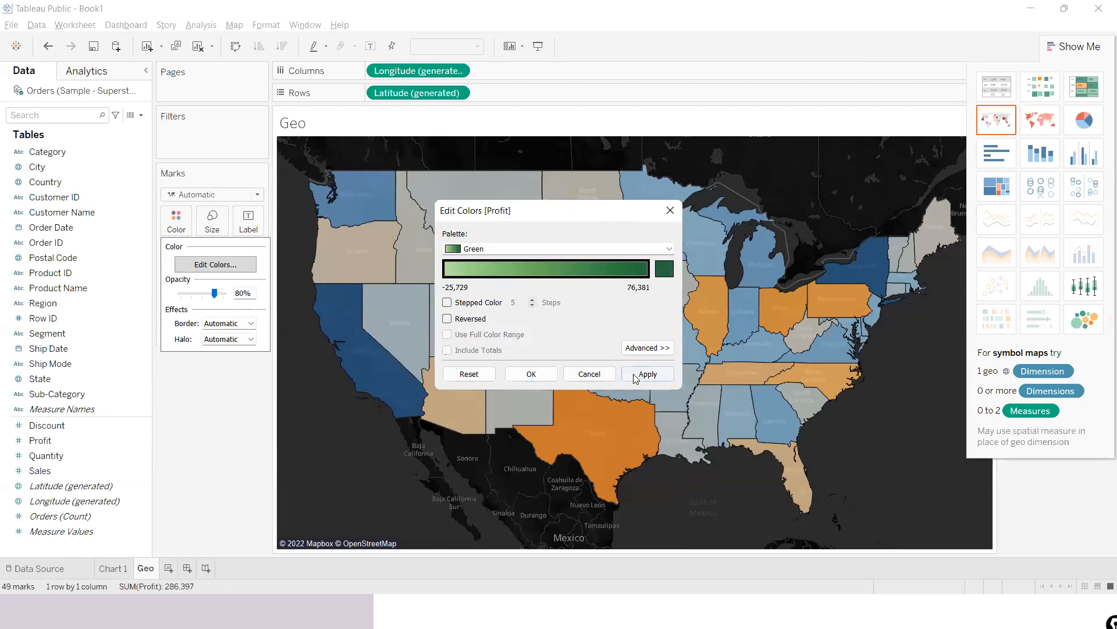
click(669, 249)
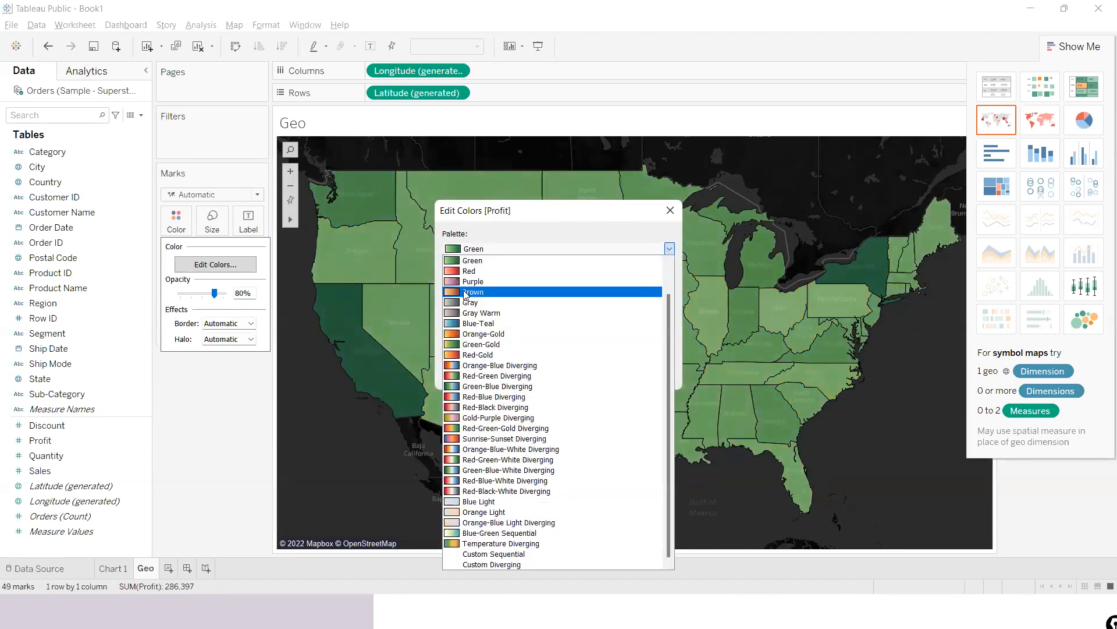
click(474, 281)
click(648, 374)
click(530, 374)
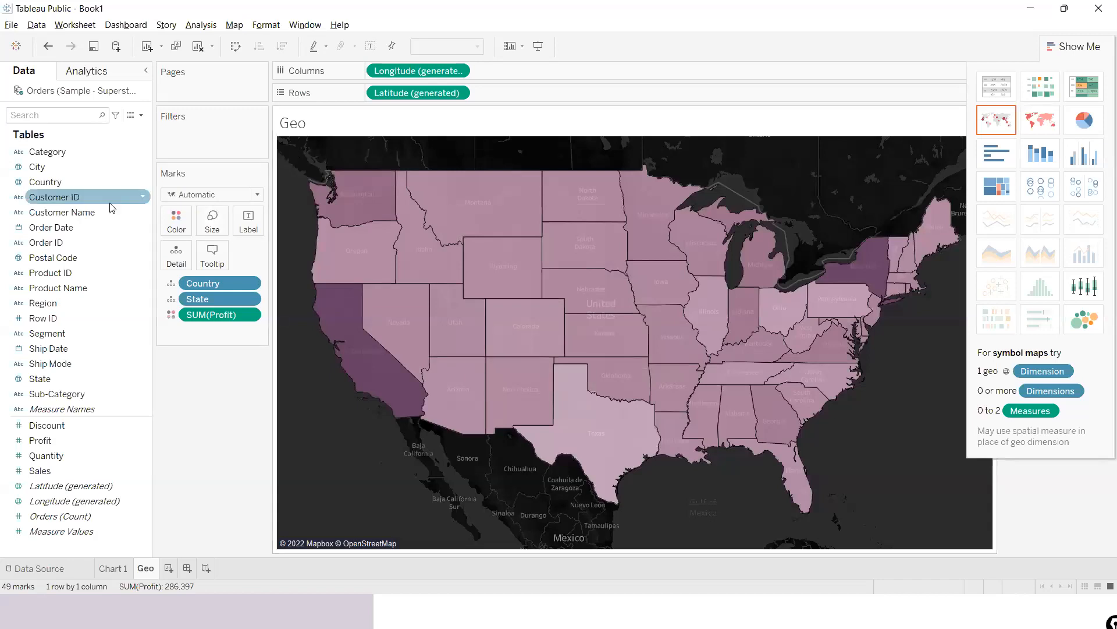
- Try labelling the states with Sub-Category, and undo the label
mouse_move(359, 255)
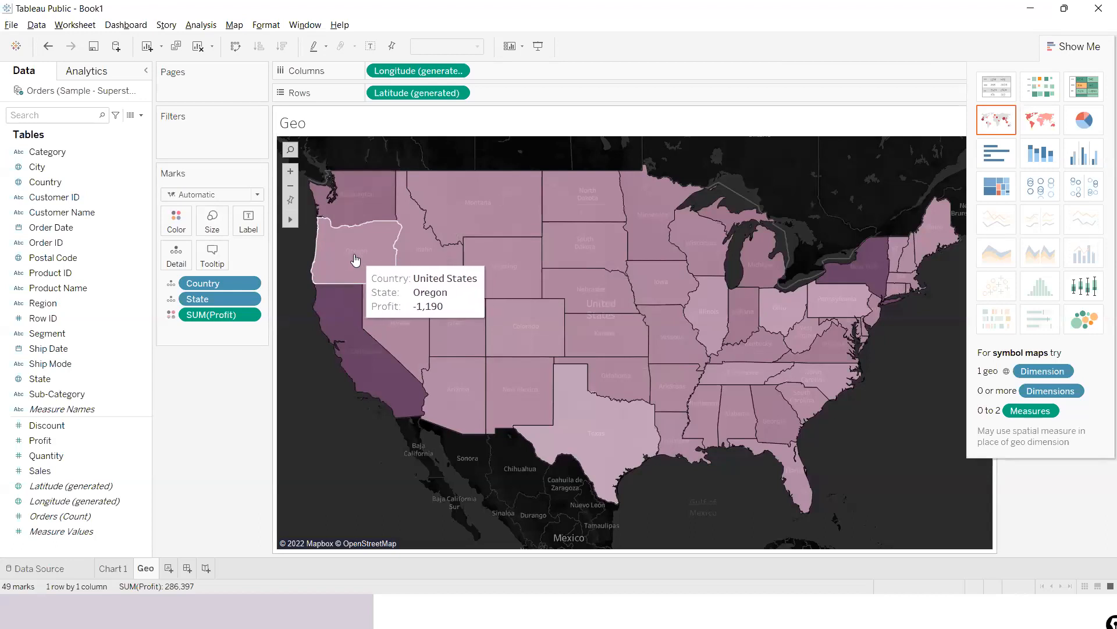
click(46, 181)
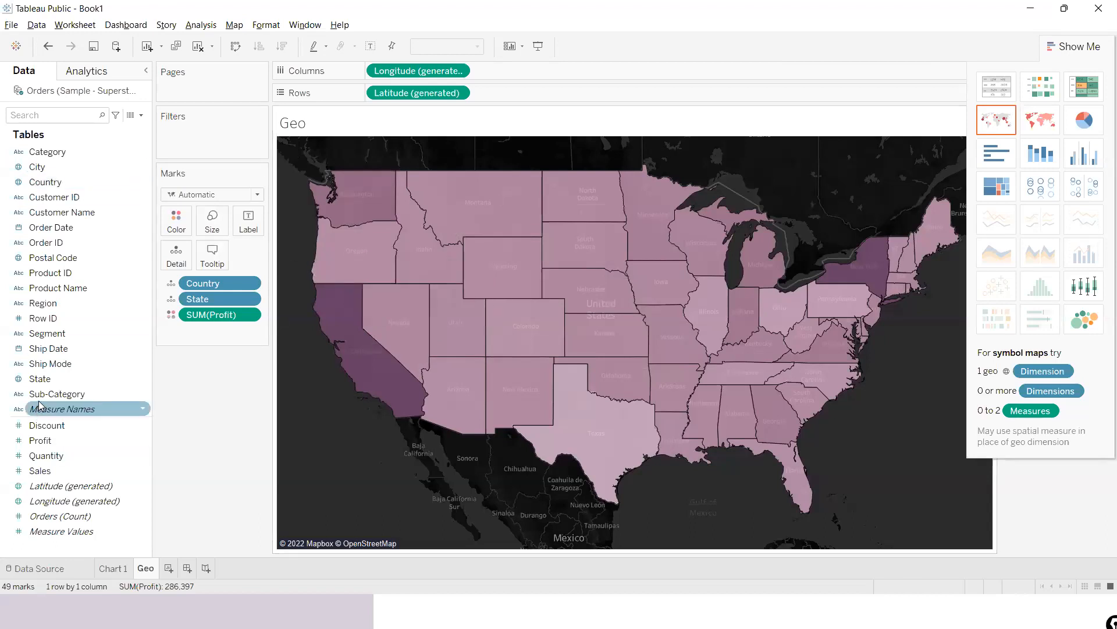
drag(45, 400, 243, 231)
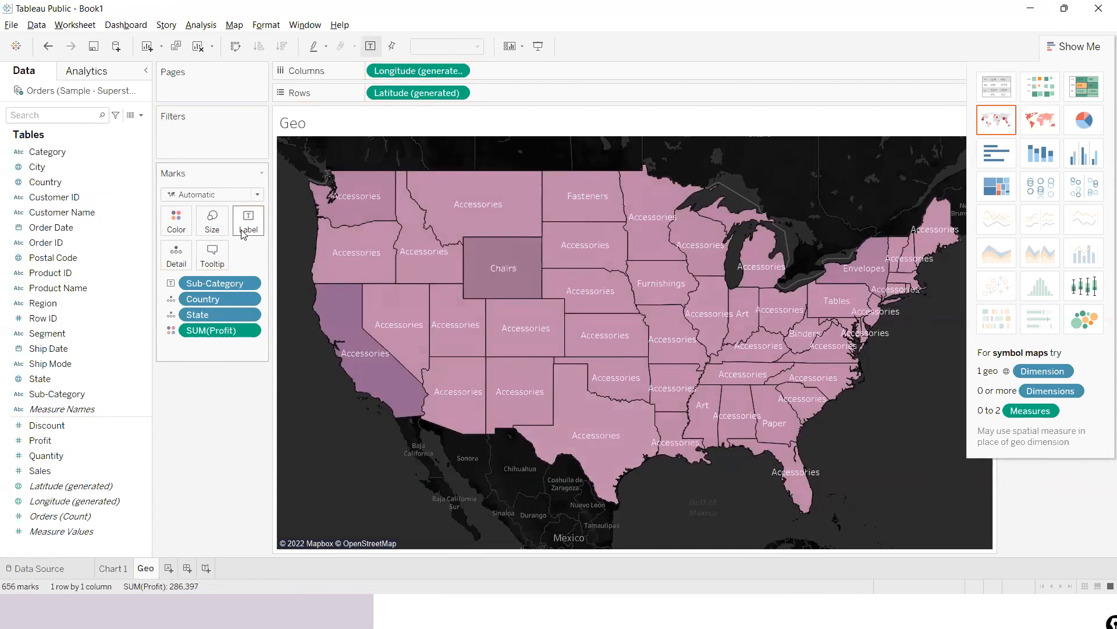
key(ctrl+z)
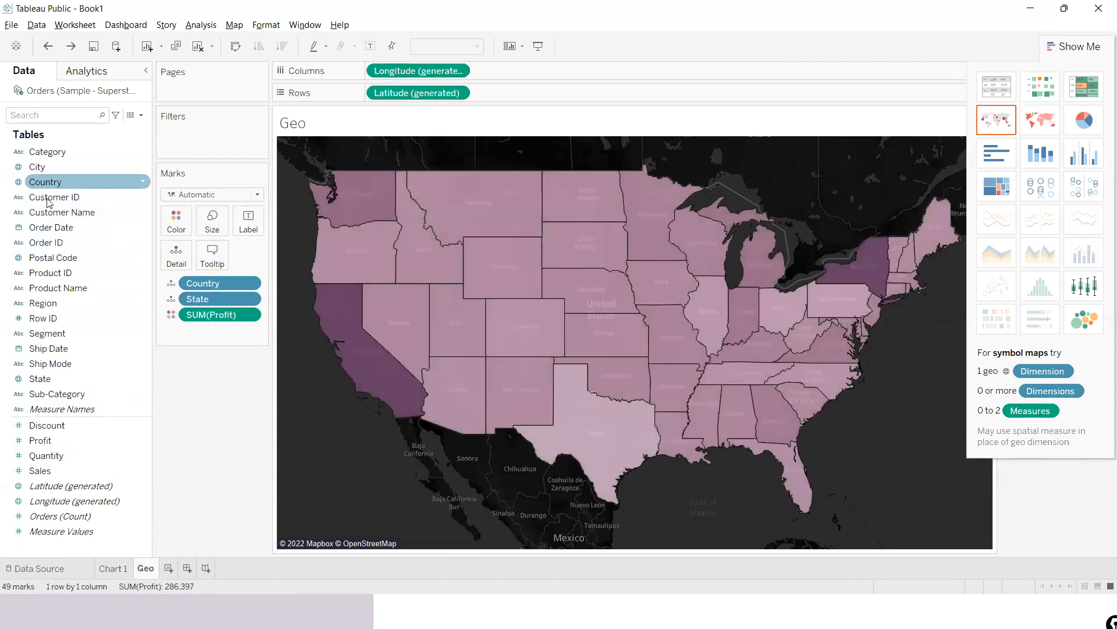
- Label the filled map with the State field and hide the Show Me chart suggestions
drag(49, 380, 248, 228)
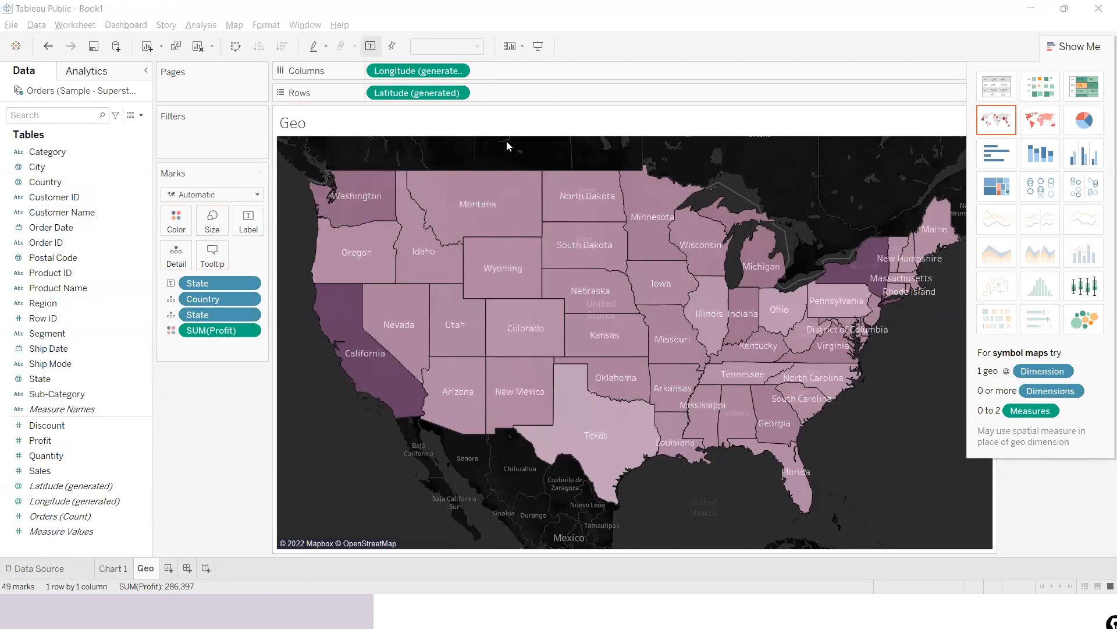
drag(785, 221, 730, 204)
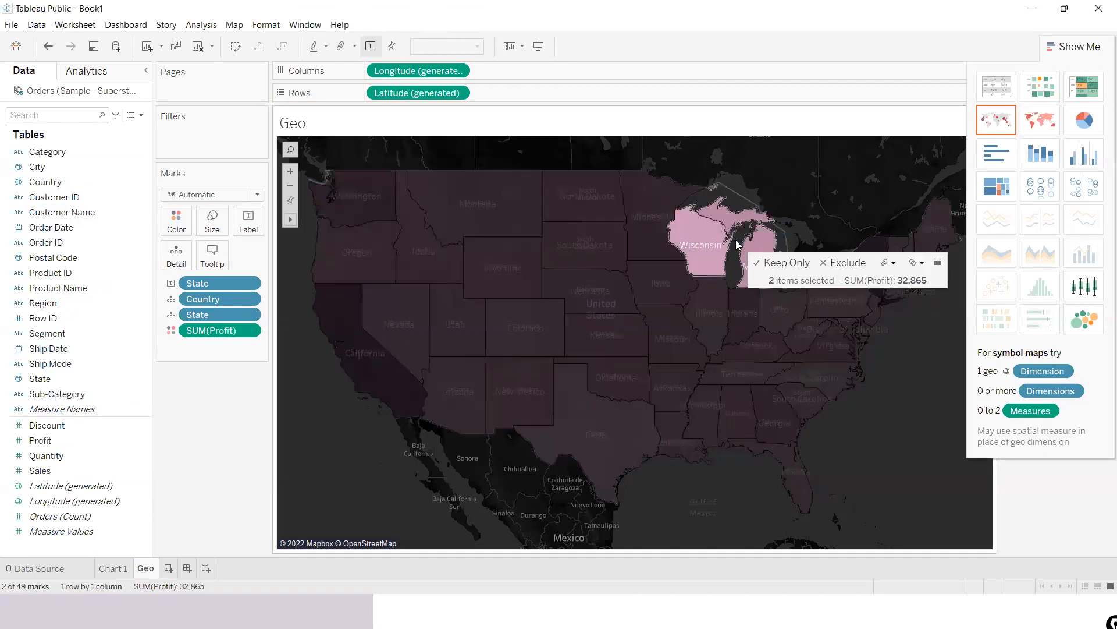
click(823, 203)
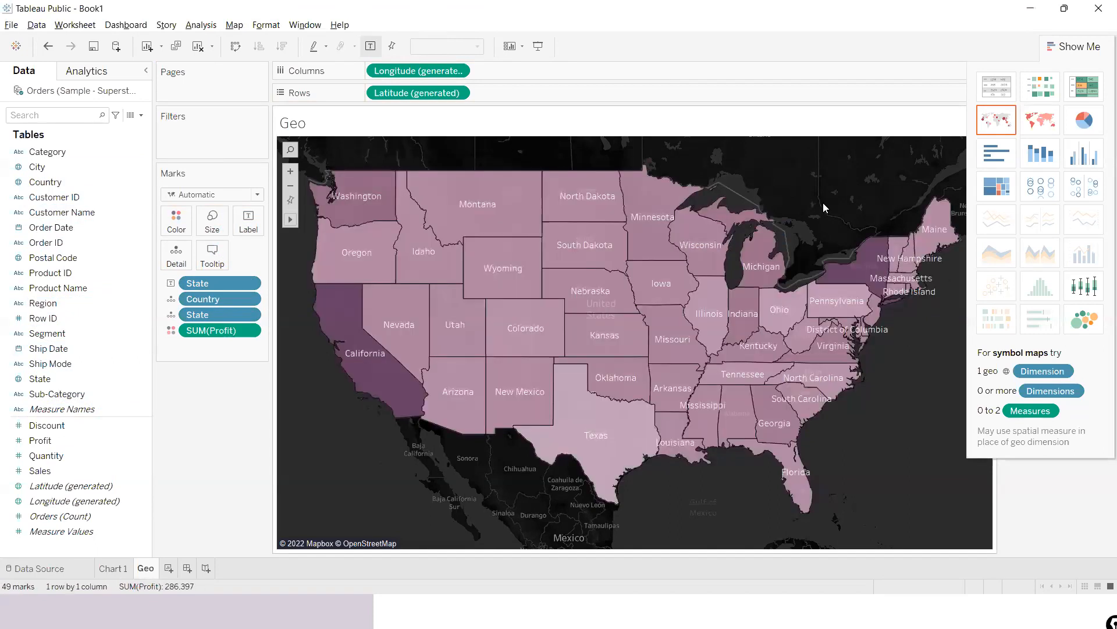
click(1078, 46)
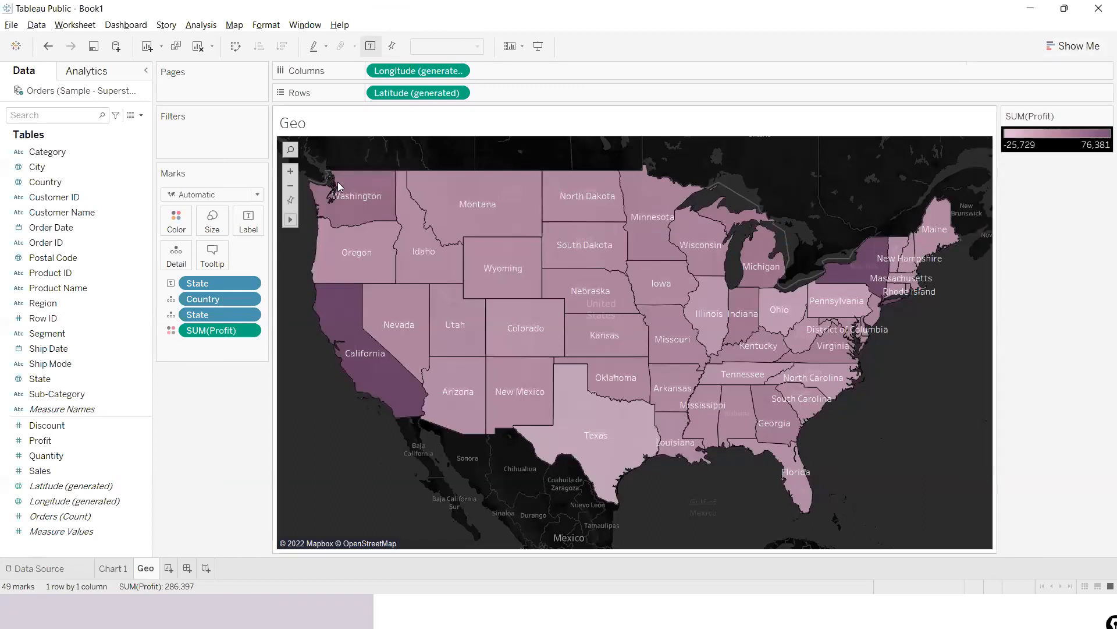
- Zoom the profit map in and out and reset it to its default view
click(290, 171)
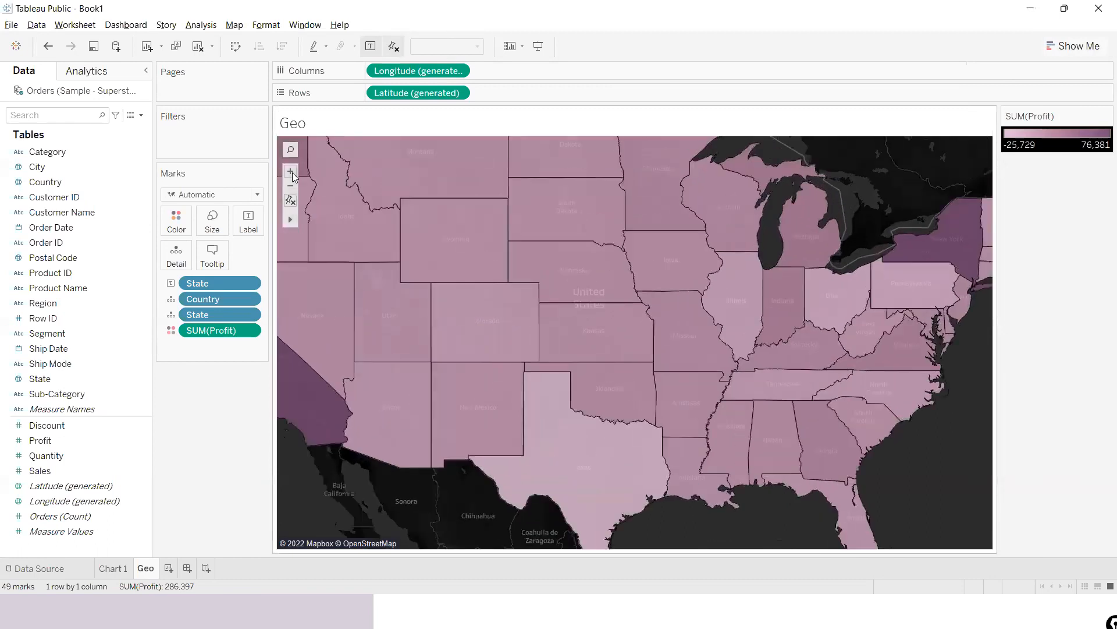
click(291, 187)
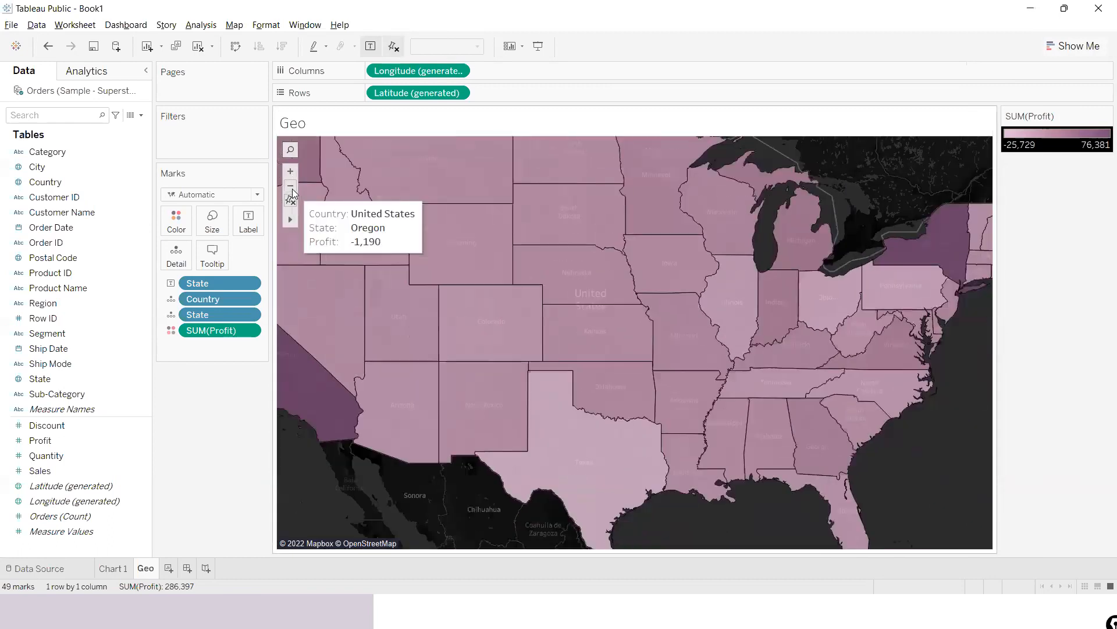
key(ctrl+z)
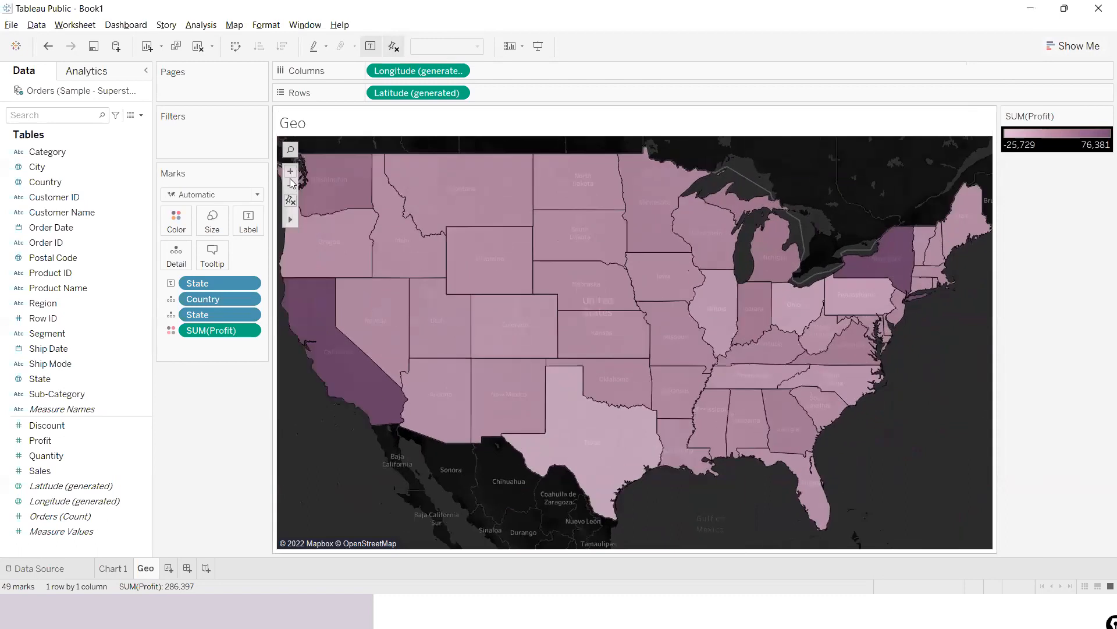
click(291, 201)
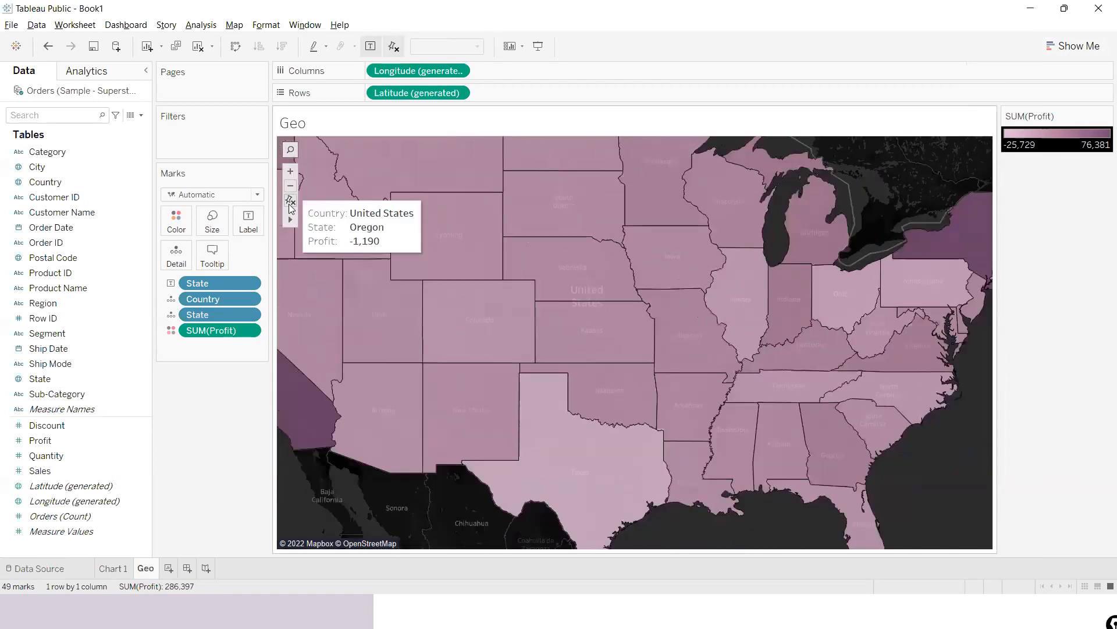
click(291, 204)
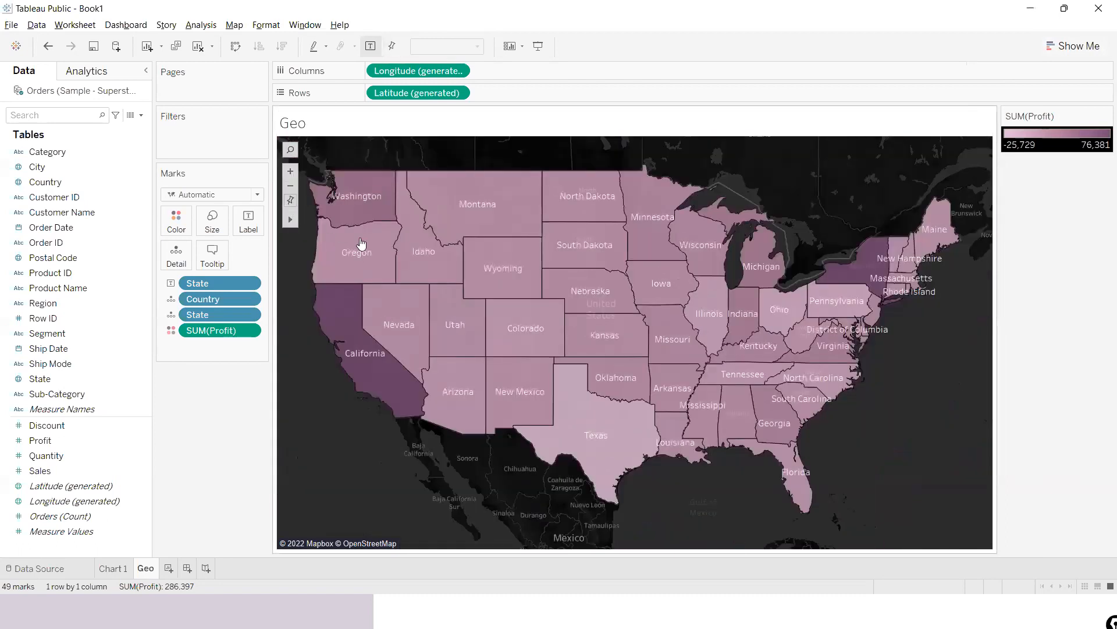
click(290, 172)
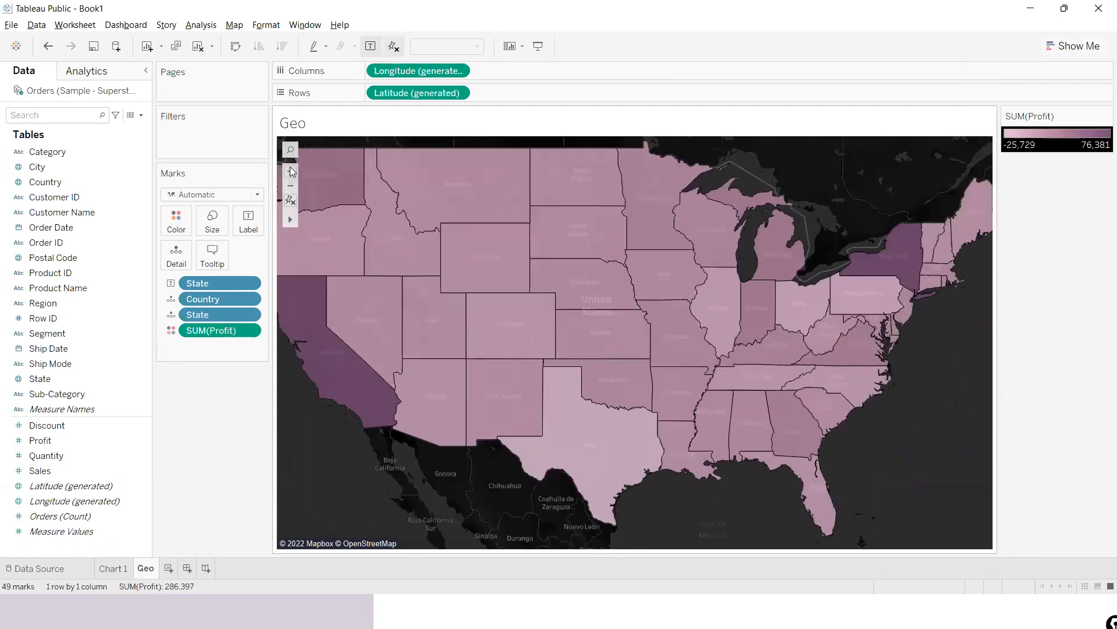
click(291, 186)
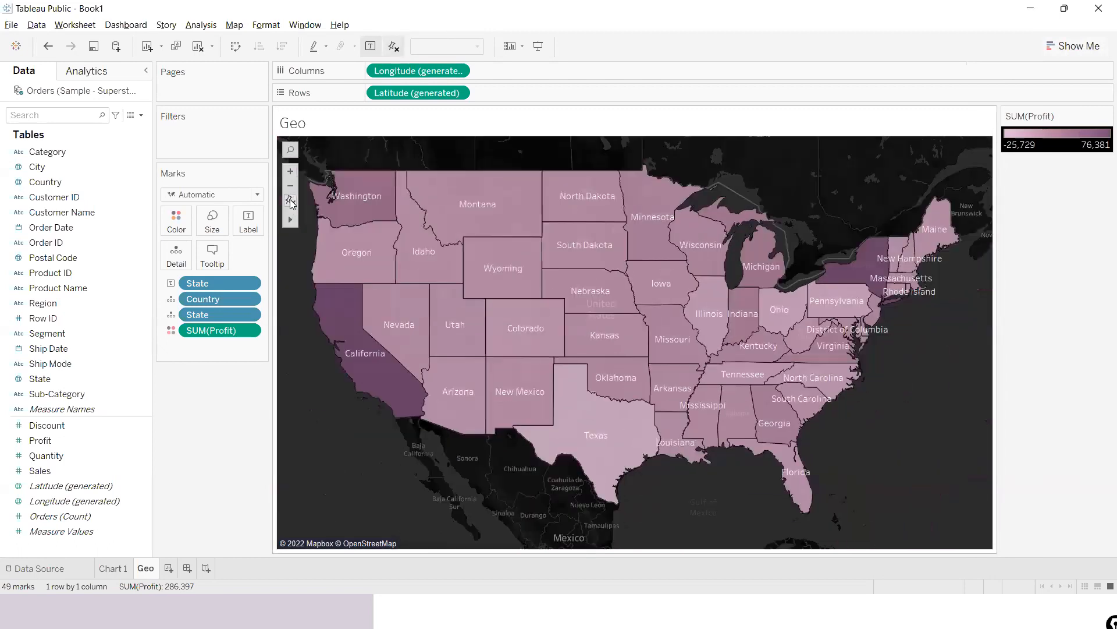
click(291, 203)
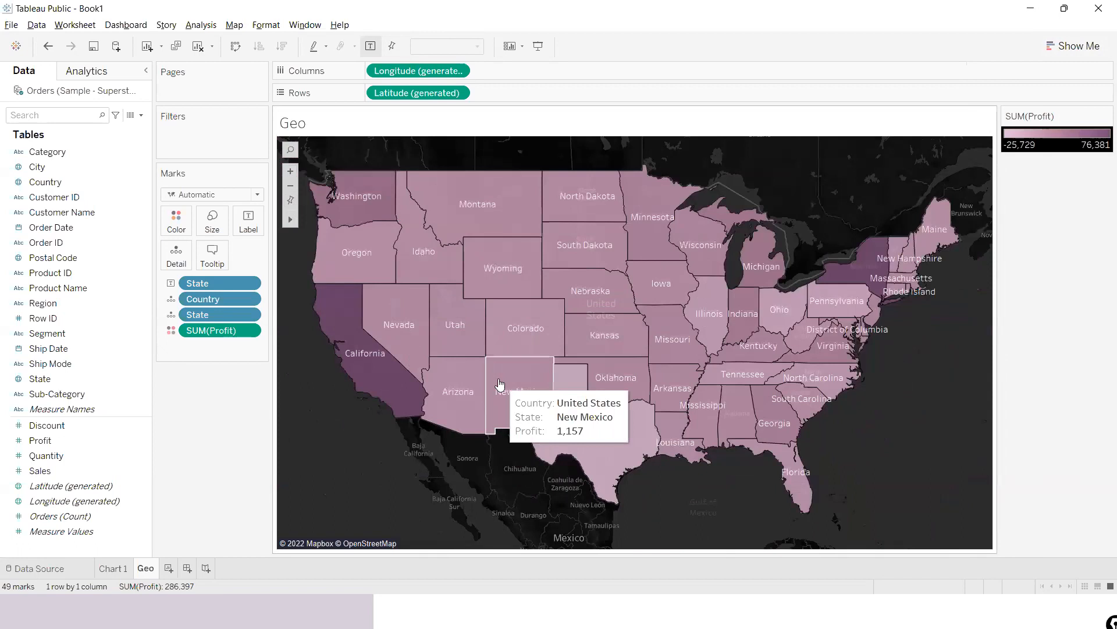
- Fix the map view, and pan and zoom out to show the labelled states within North America
click(291, 201)
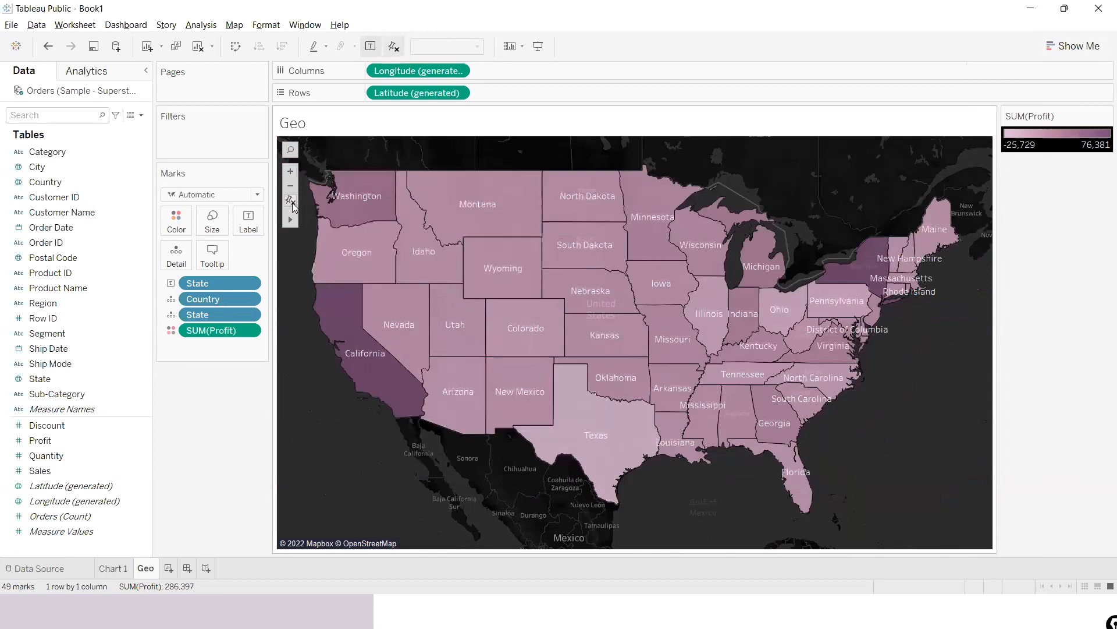
mouse_move(286, 219)
drag(844, 201, 768, 265)
drag(850, 302, 946, 425)
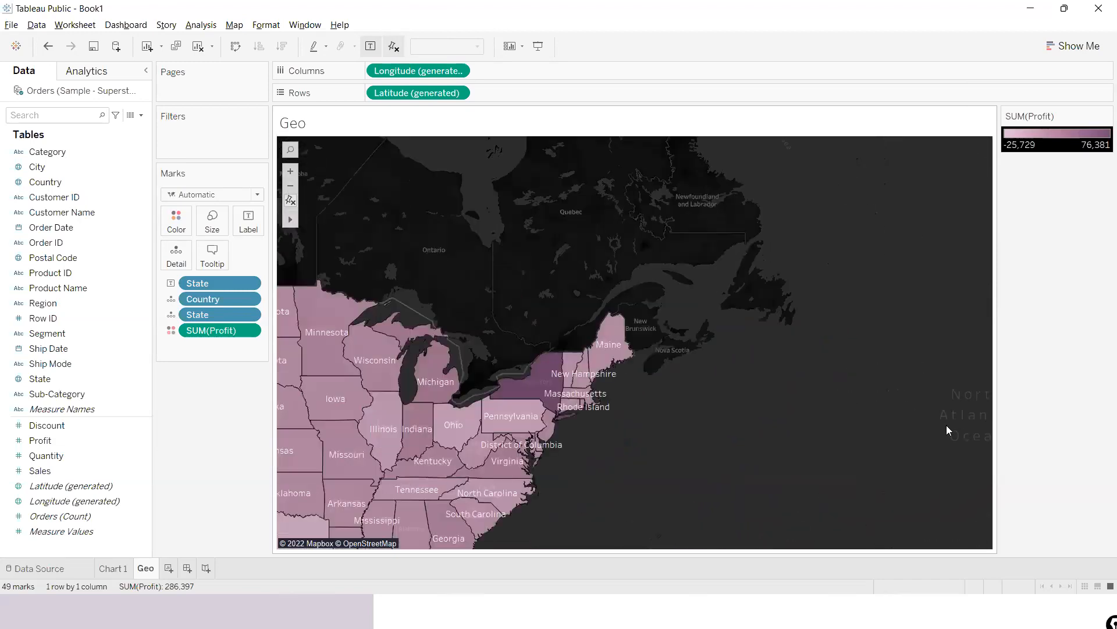
scroll(754, 257, down, 3)
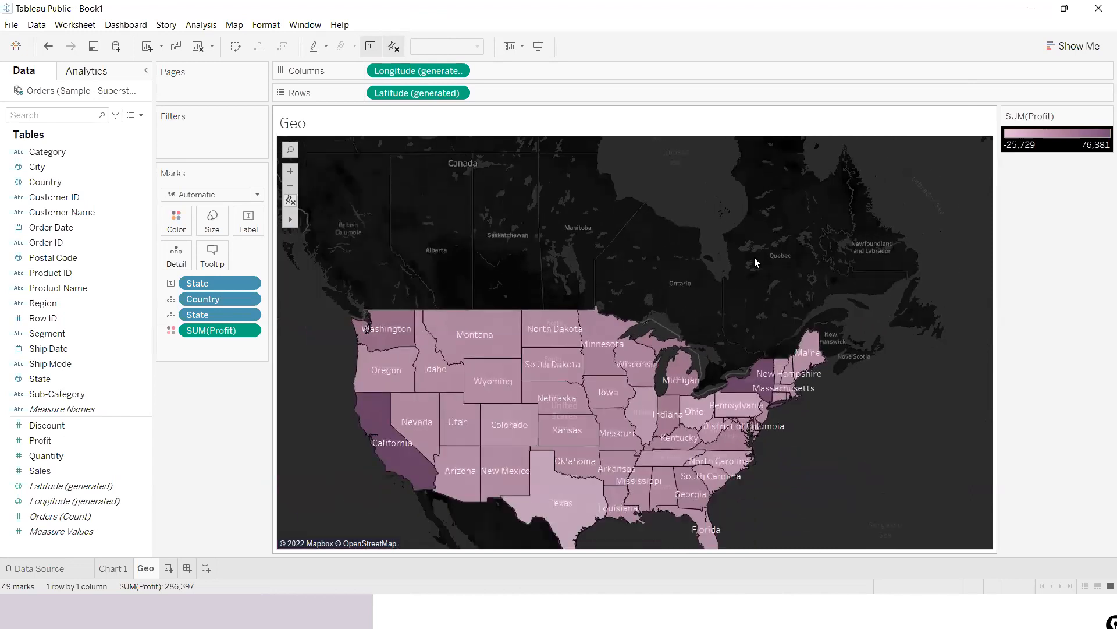
scroll(754, 257, down, 1)
drag(779, 254, 825, 398)
drag(903, 281, 826, 244)
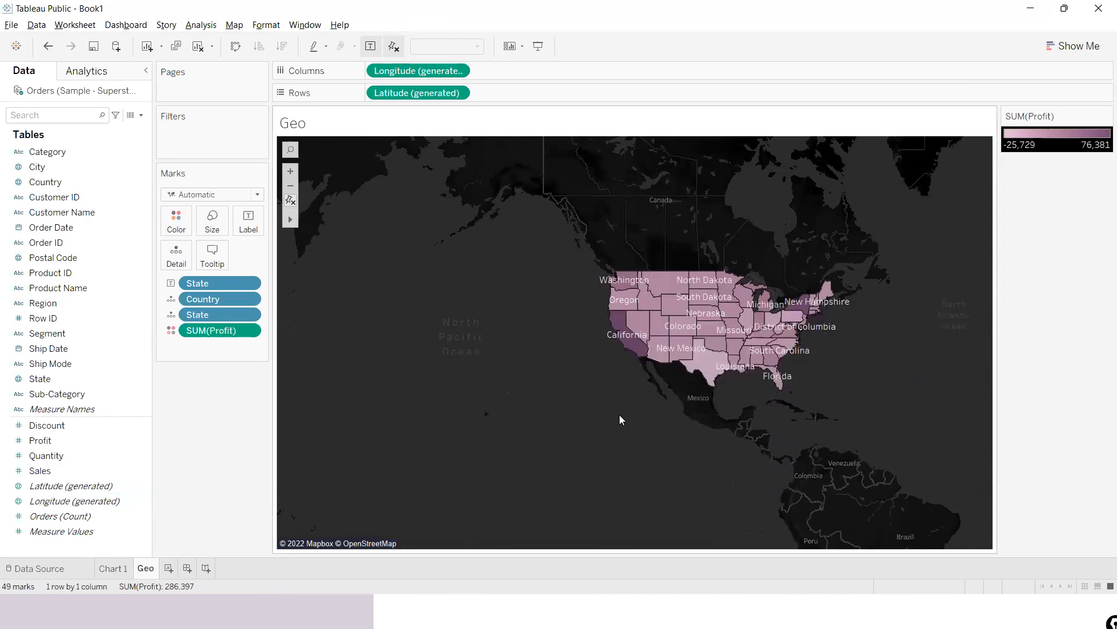
scroll(437, 385, up, 1)
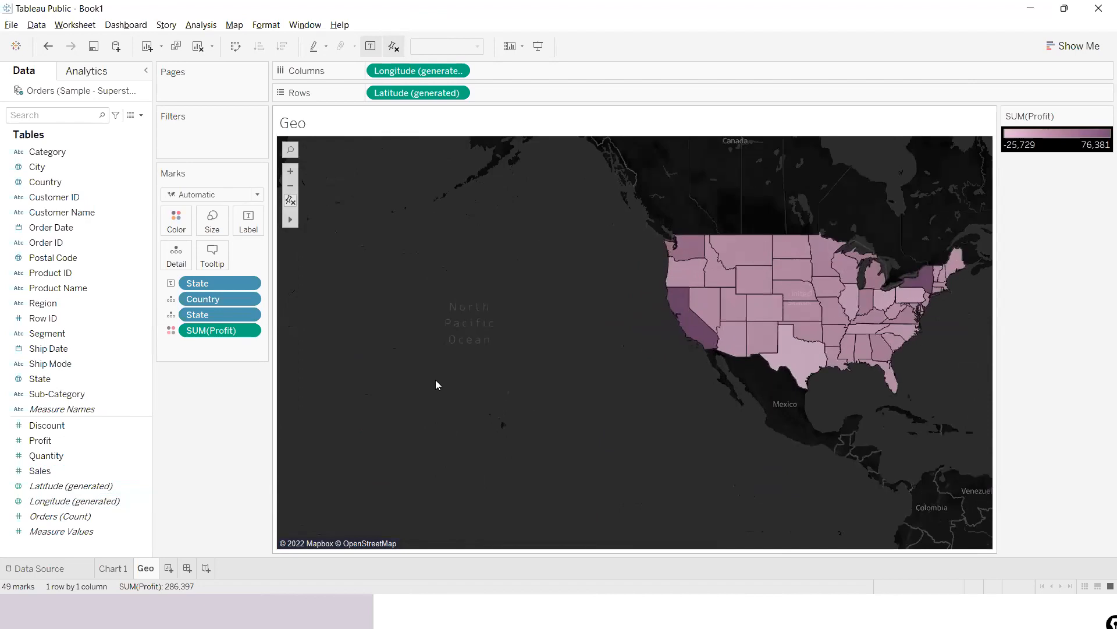
drag(474, 366, 465, 370)
drag(793, 326, 765, 428)
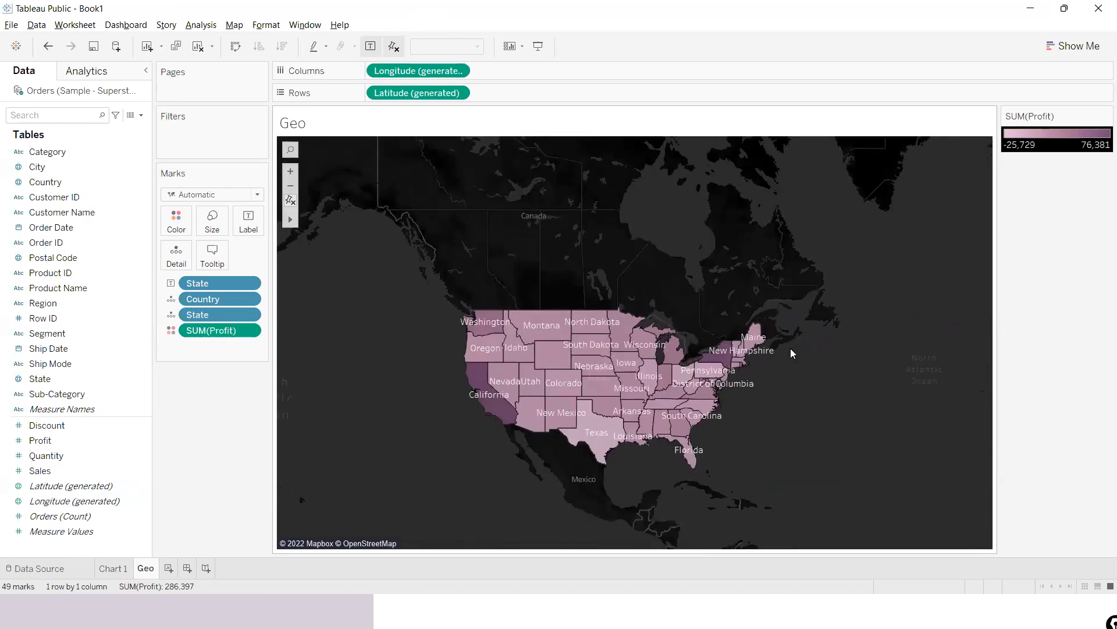
- Zoom and pan the profit map so the contiguous United States fills the view
scroll(790, 348, up, 2)
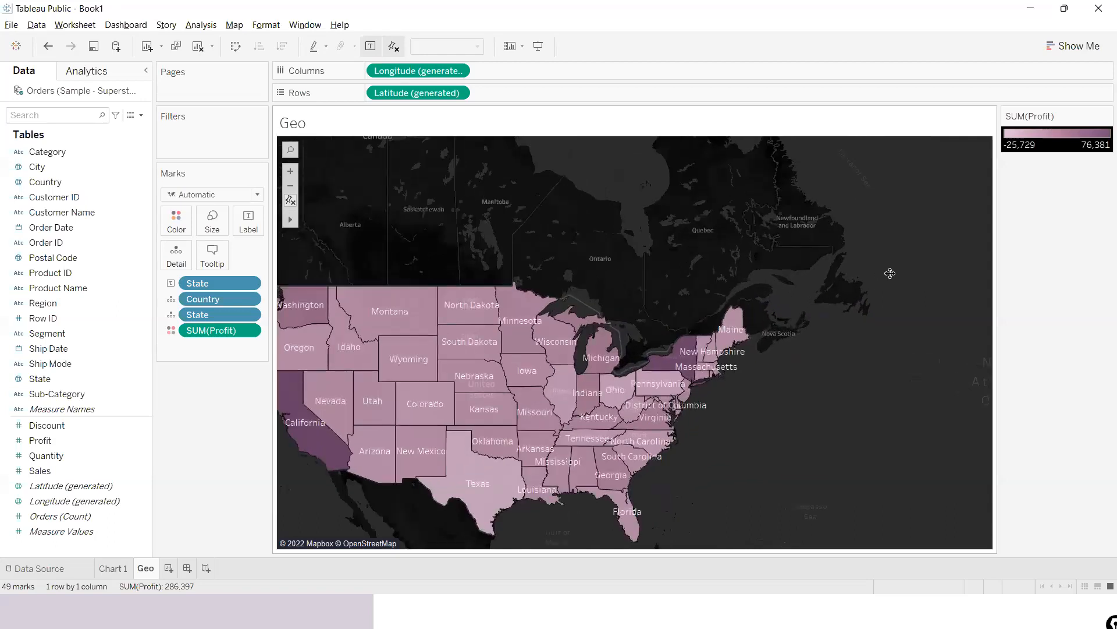
drag(890, 273, 908, 268)
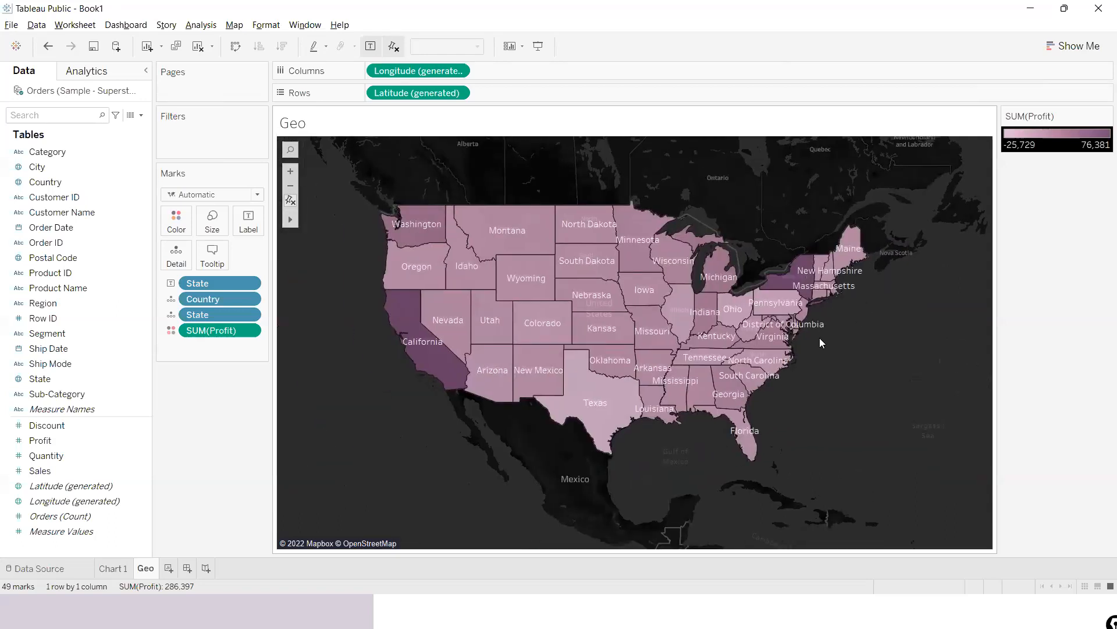
scroll(820, 342, up, 2)
drag(871, 348, 896, 351)
scroll(908, 354, down, 3)
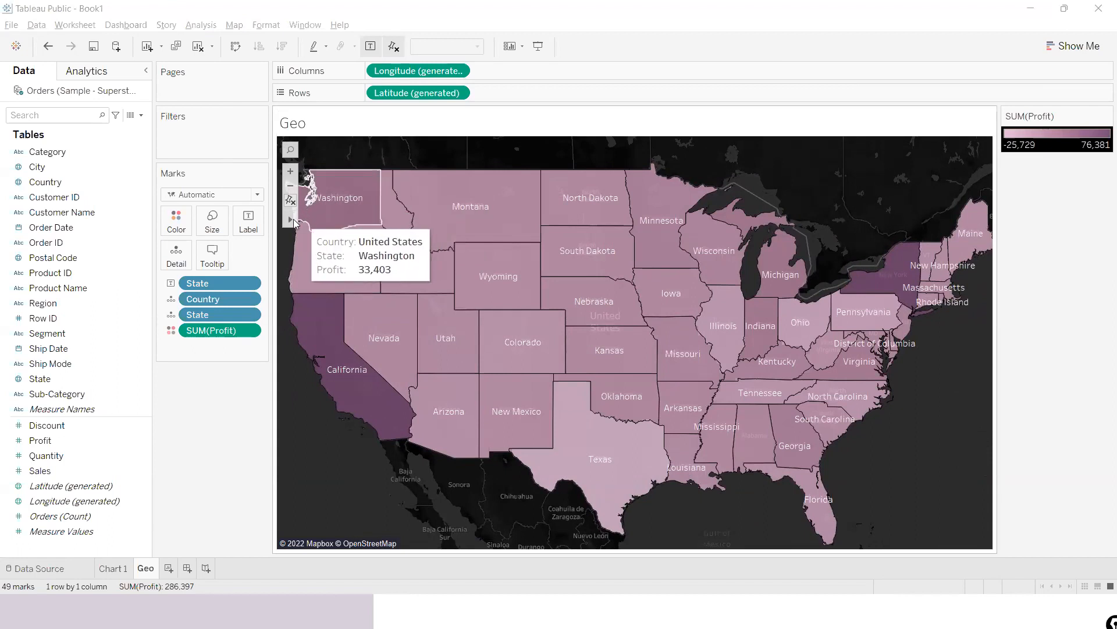
- Zoom in closely on Montana and zoom back out to the surrounding states
mouse_move(447, 207)
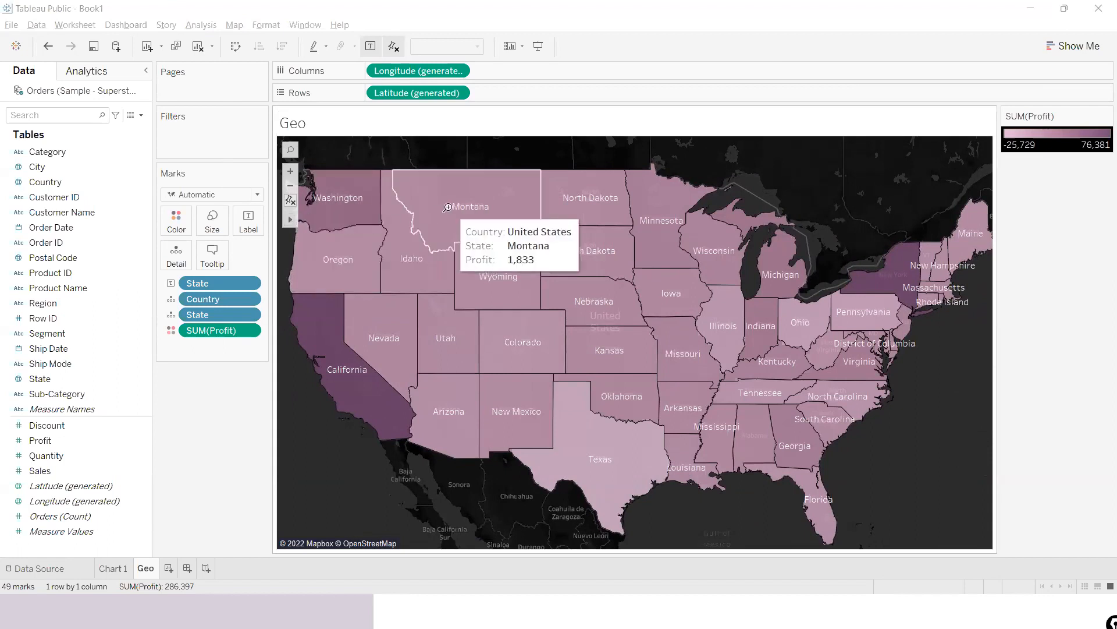
double_click(447, 207)
mouse_move(565, 331)
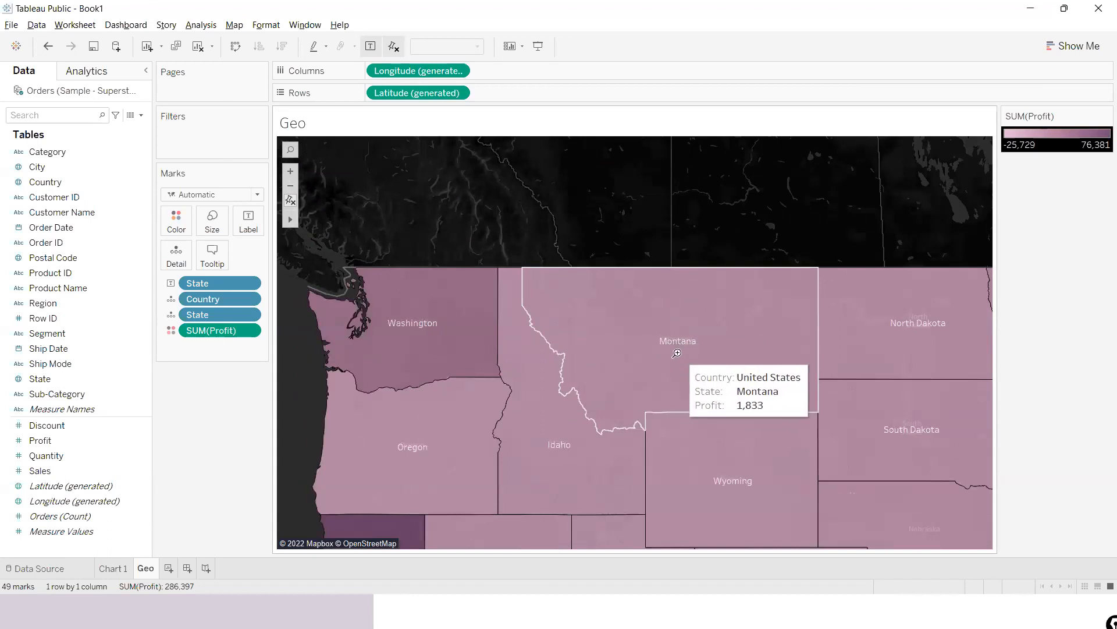
double_click(677, 353)
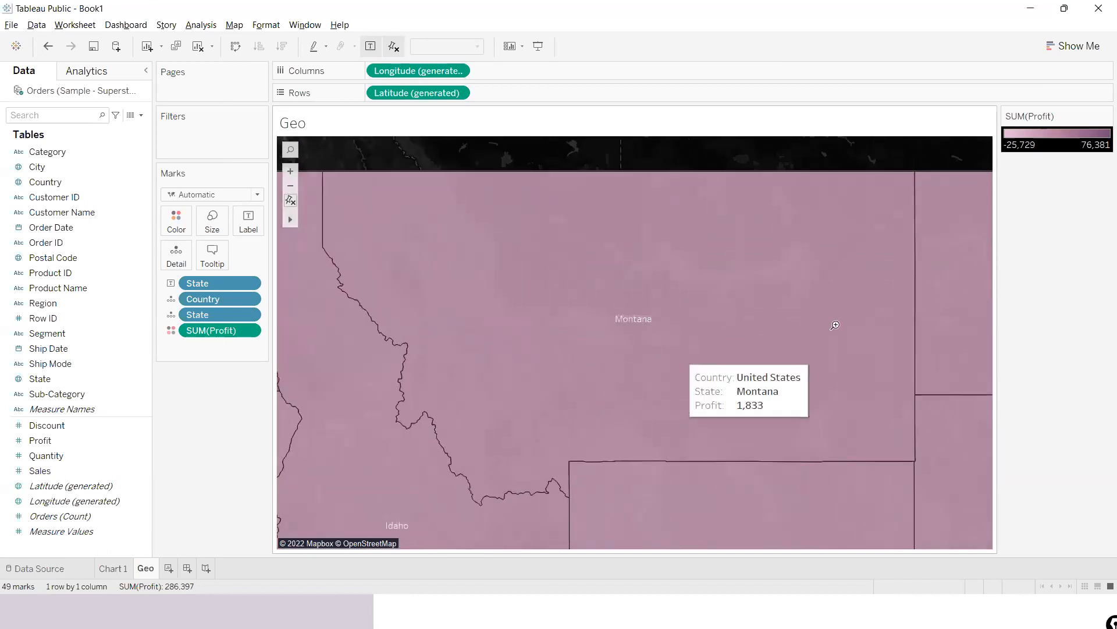
mouse_move(949, 294)
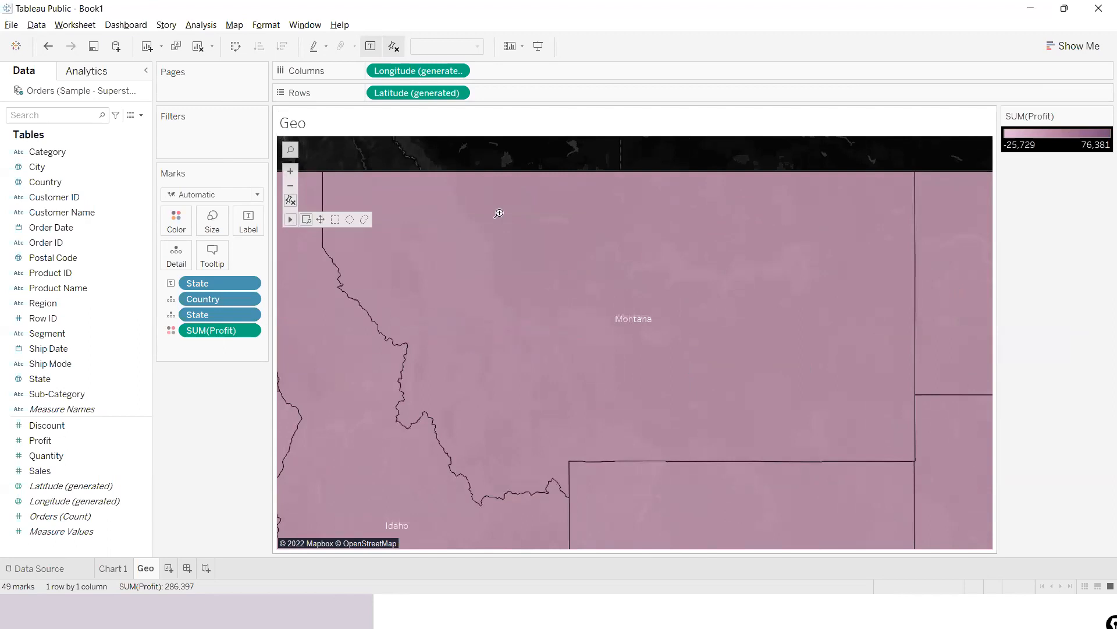
scroll(499, 213, down, 1)
scroll(499, 213, down, 5)
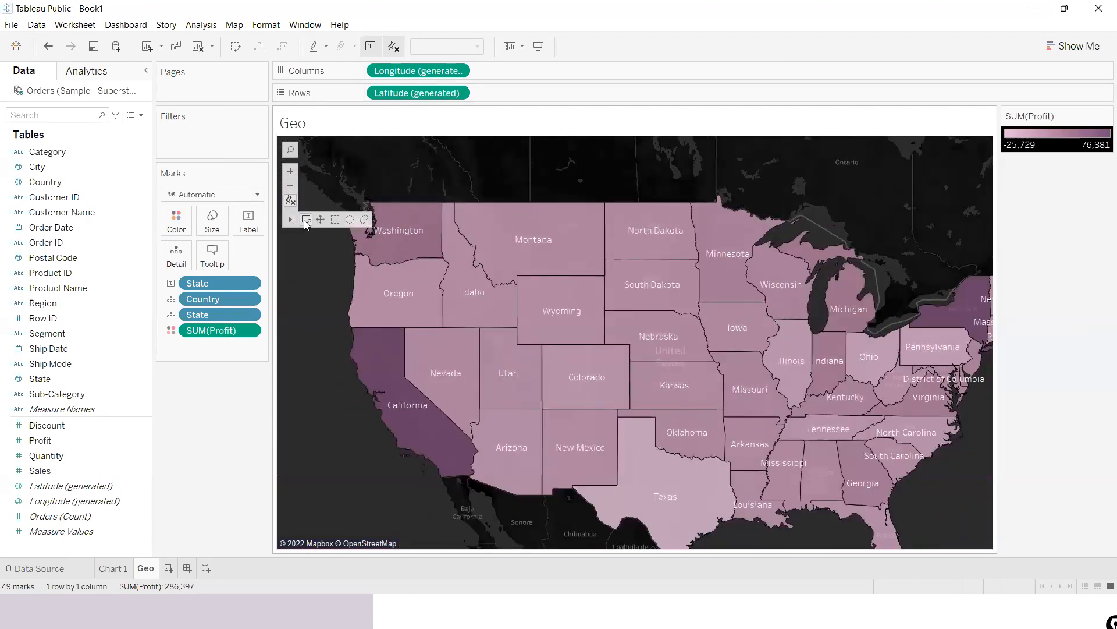
- Magnify the map around Washington and Montana with the Zoom Area tool
click(306, 220)
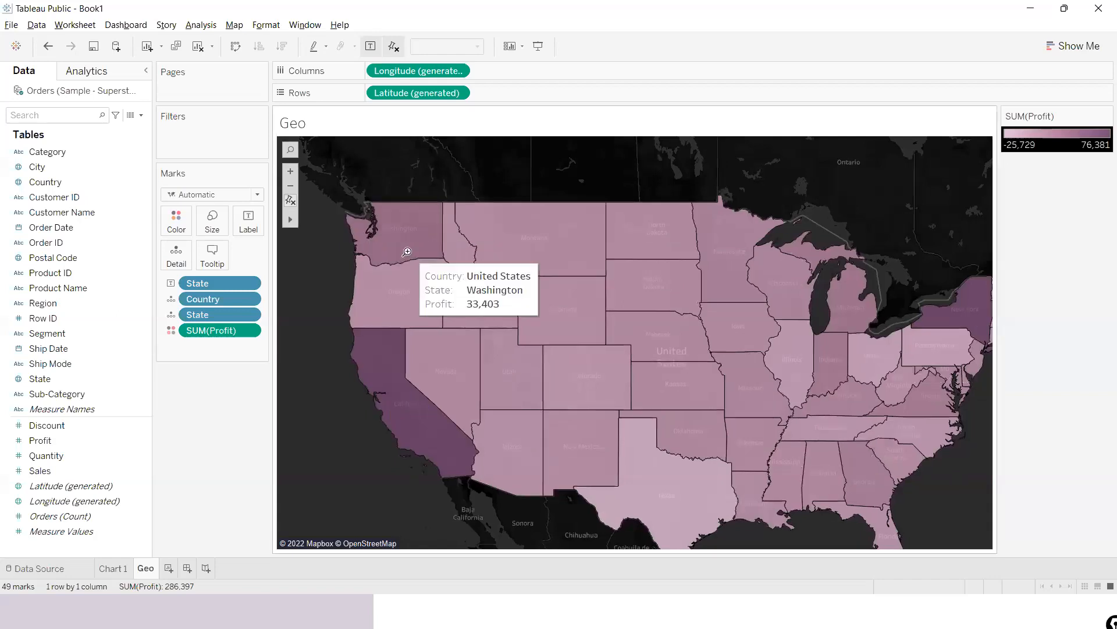
click(406, 251)
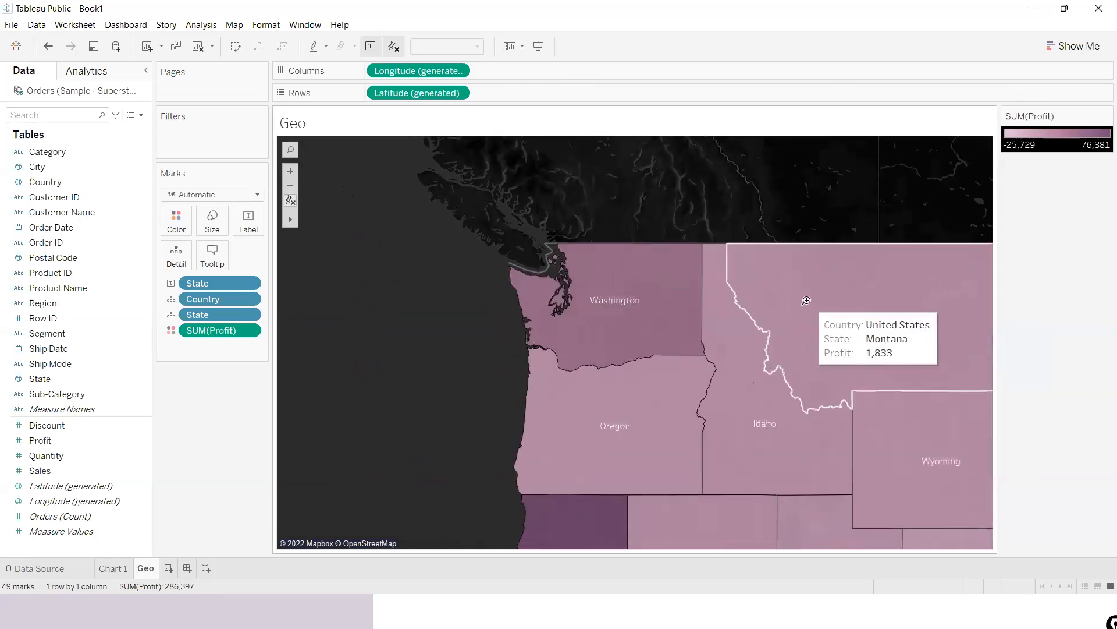
click(806, 300)
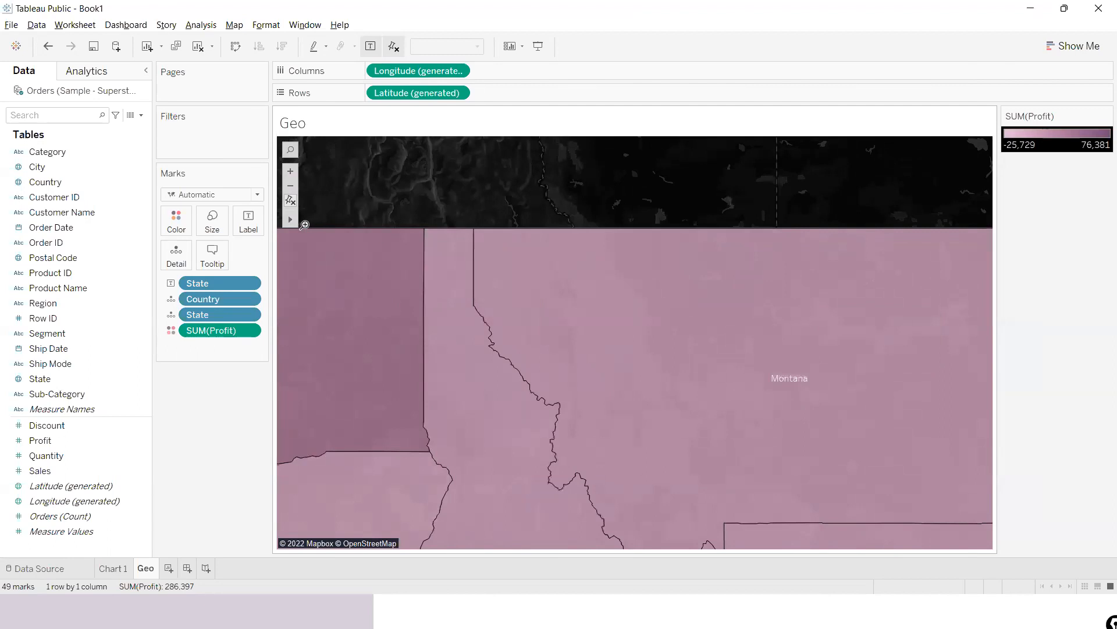
- Zoom back out to the whole country and recentre the map with the Pan tool
scroll(523, 289, down, 5)
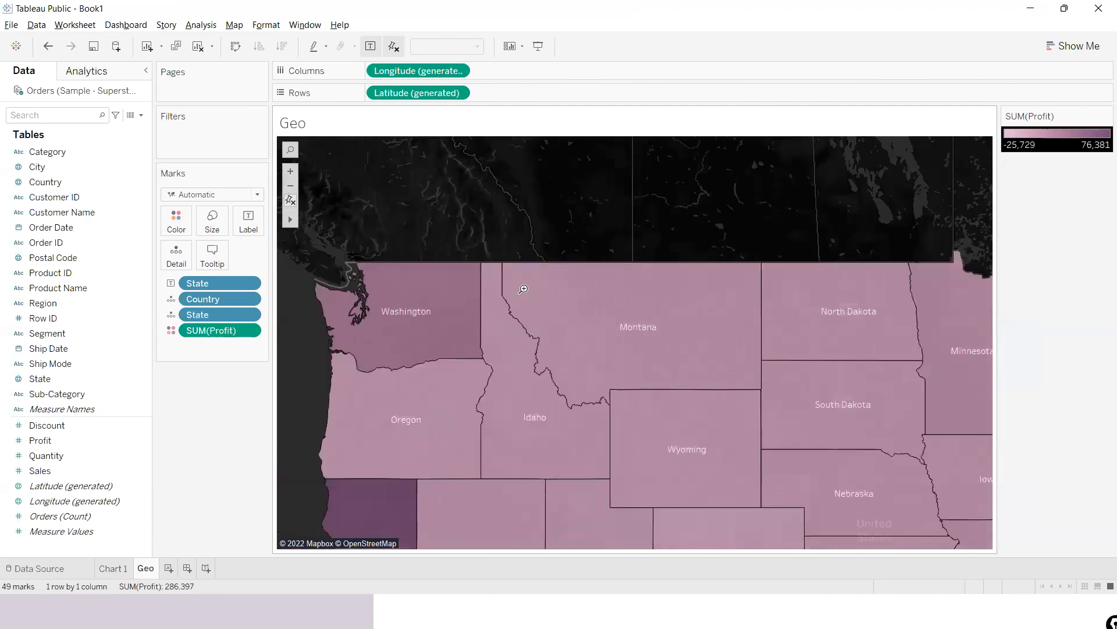
scroll(524, 290, down, 5)
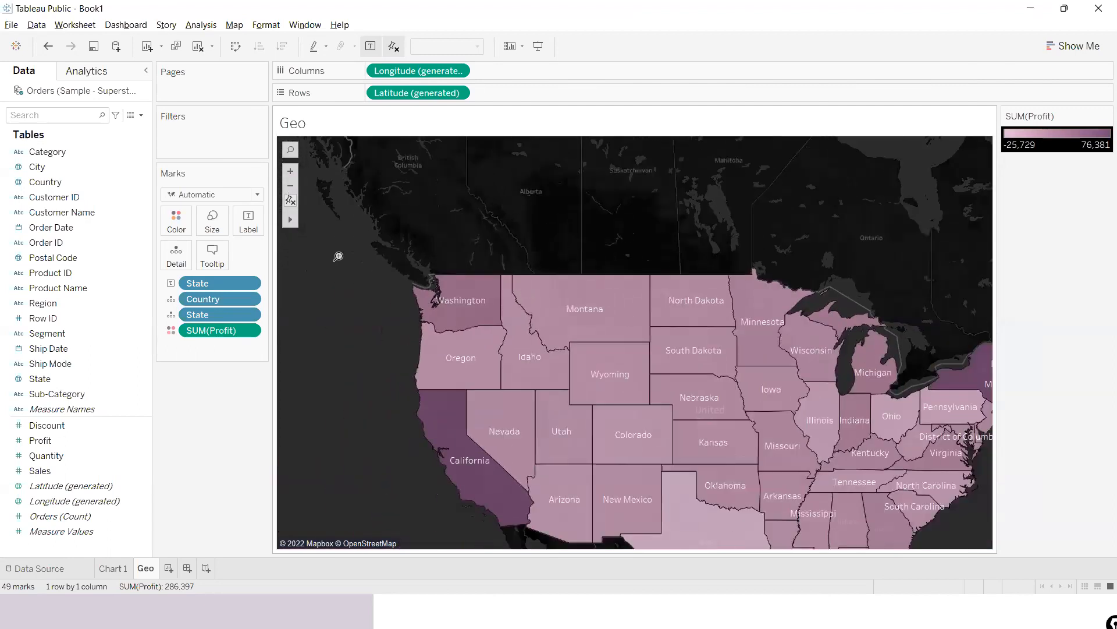
click(321, 220)
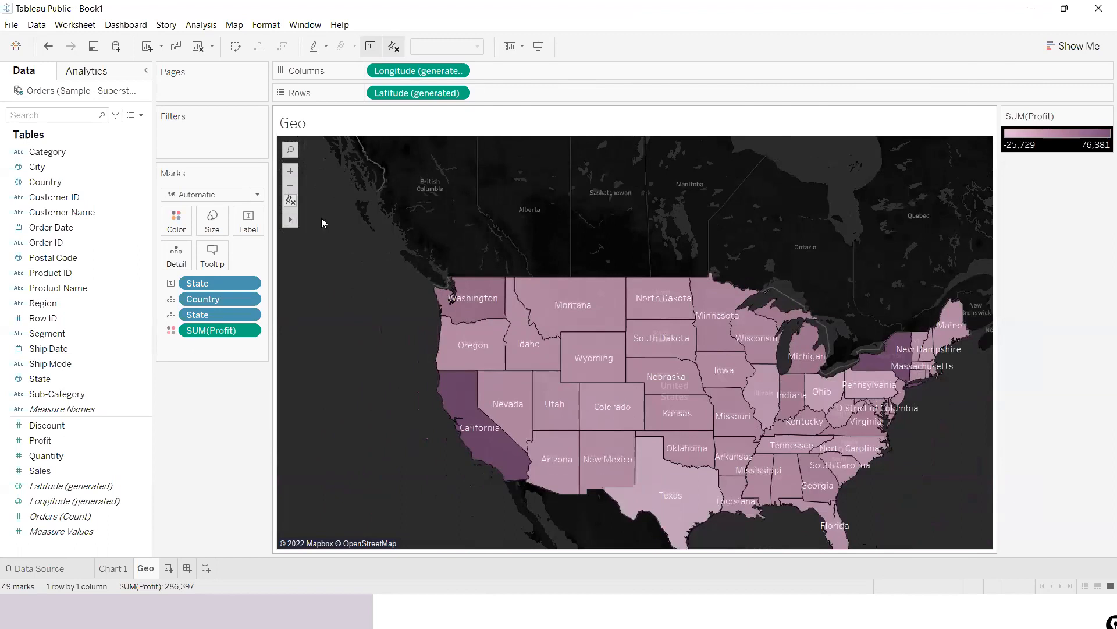
drag(478, 219, 407, 202)
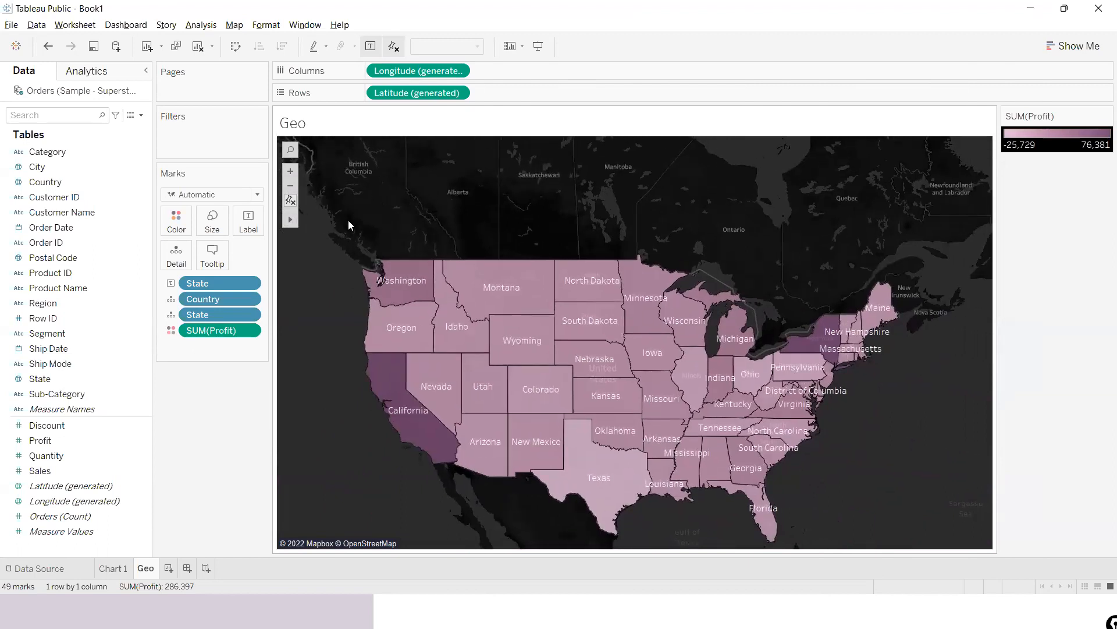
- Select the block of states from Montana to Kansas with the Rectangular selection tool, and clear the selection
mouse_move(292, 223)
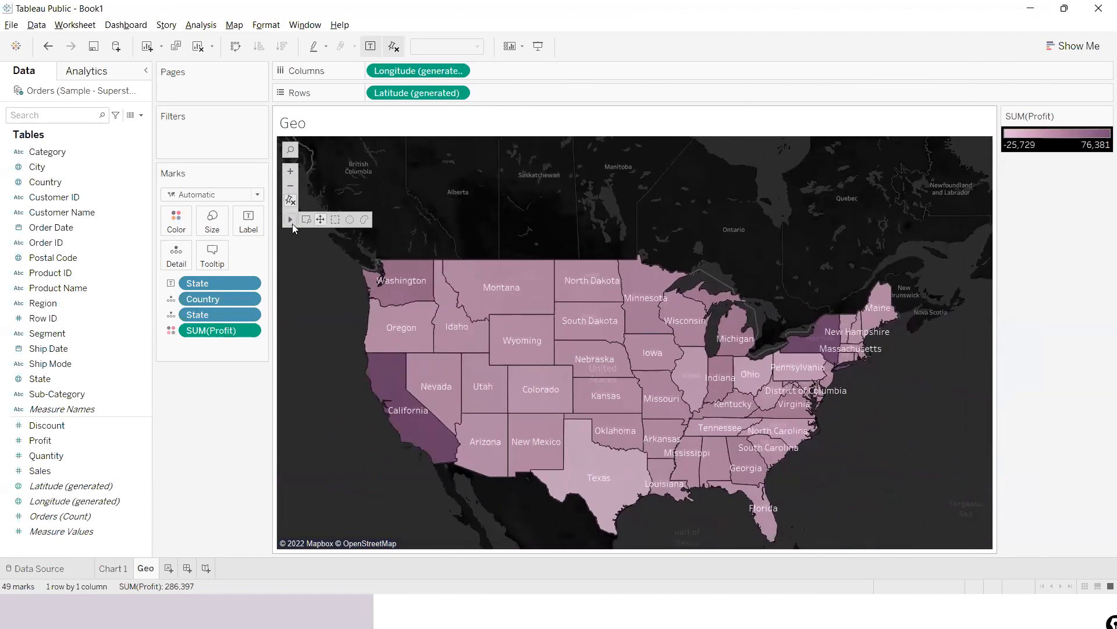
click(336, 219)
drag(458, 273, 620, 391)
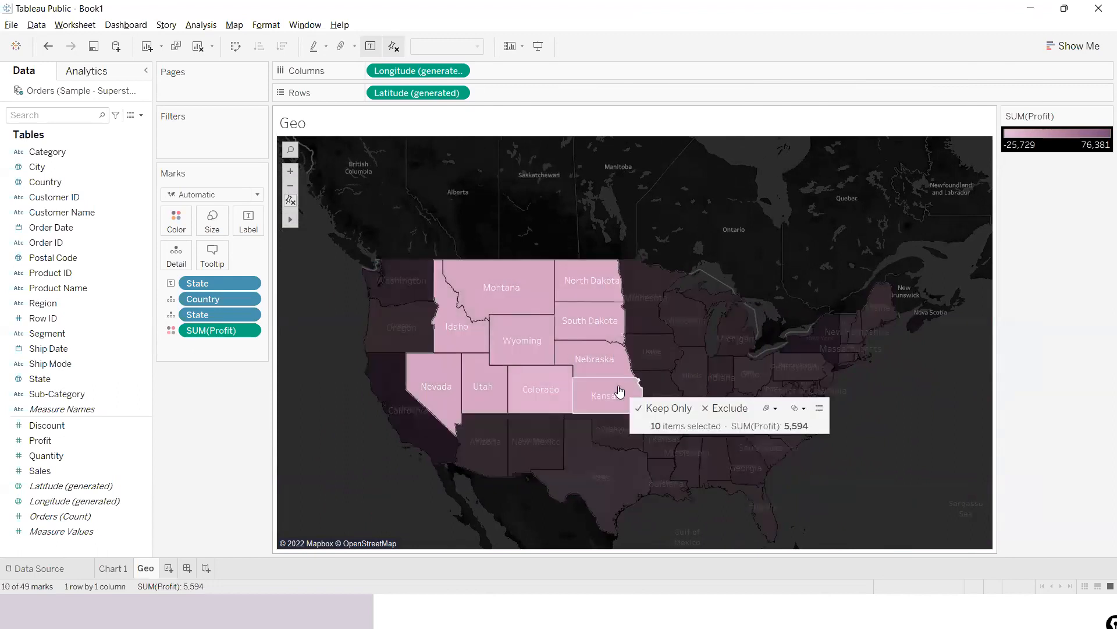
click(594, 175)
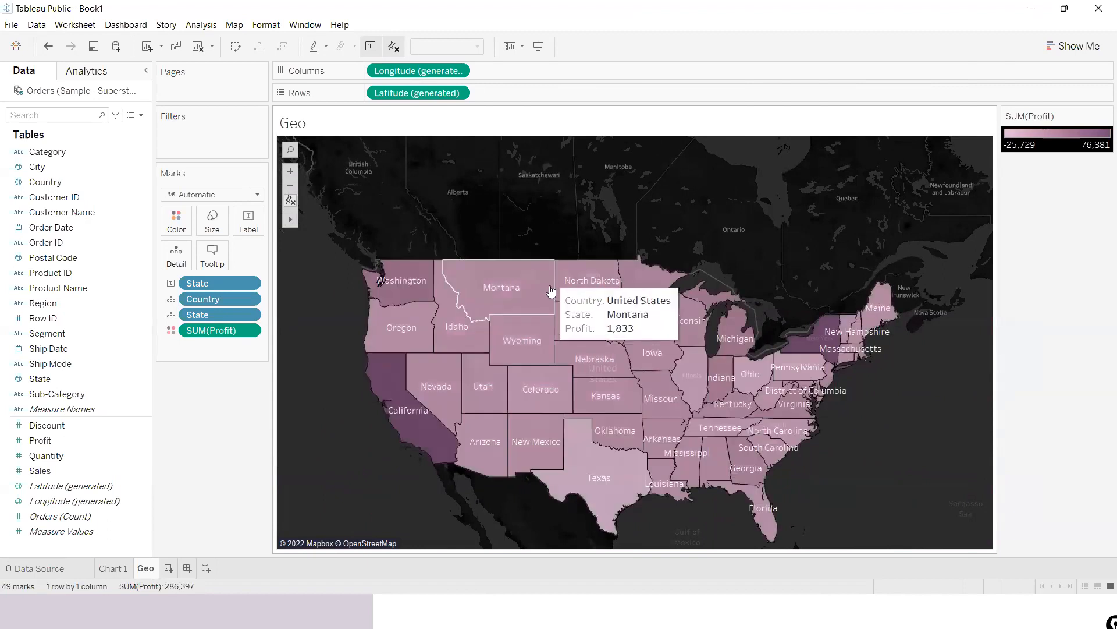
- Select the western and central states around Wyoming with the Radial selection tool, and clear the selection
mouse_move(292, 220)
click(352, 219)
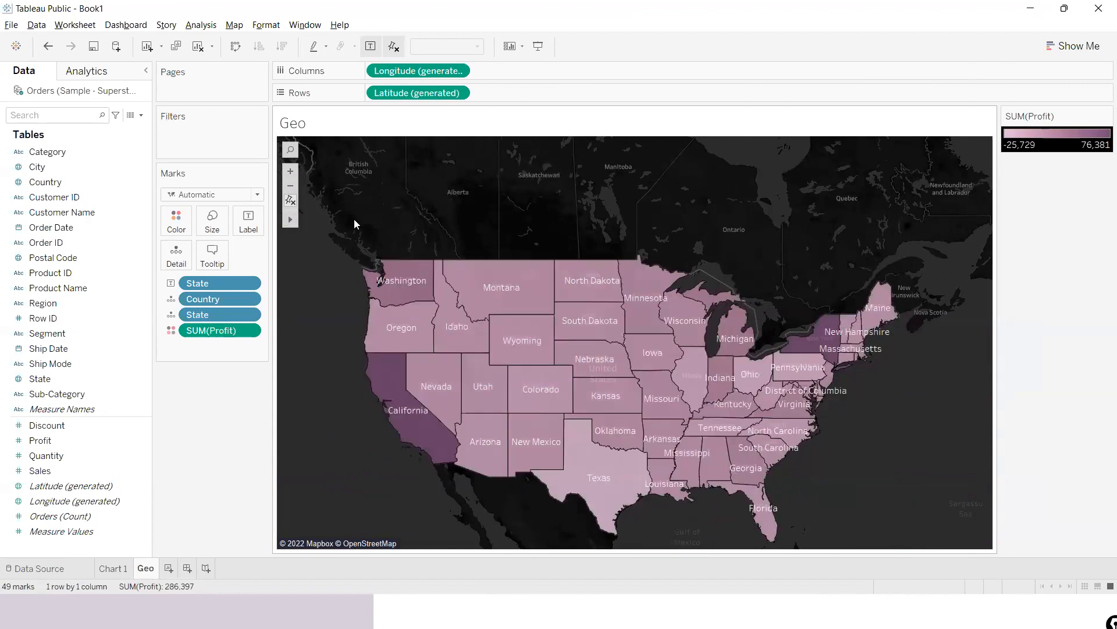
mouse_move(488, 221)
mouse_down()
mouse_move(588, 322)
mouse_move(488, 230)
mouse_up()
drag(529, 320, 593, 422)
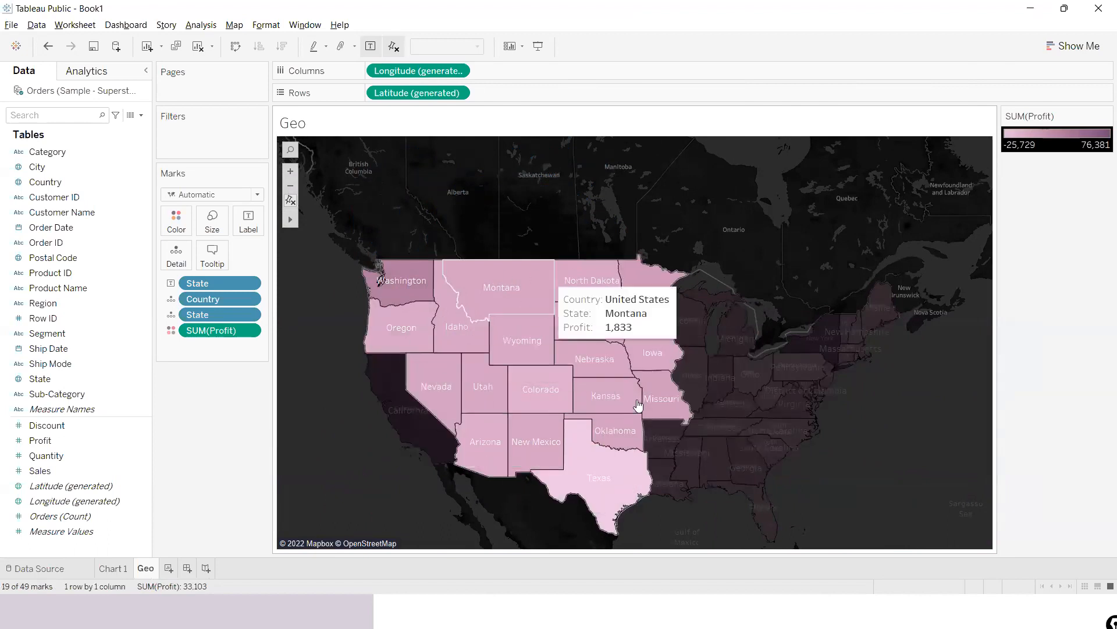
click(326, 213)
- Switch to the Lasso selection tool, outline two freehand groups of central and eastern states, and clear each selection
mouse_move(291, 220)
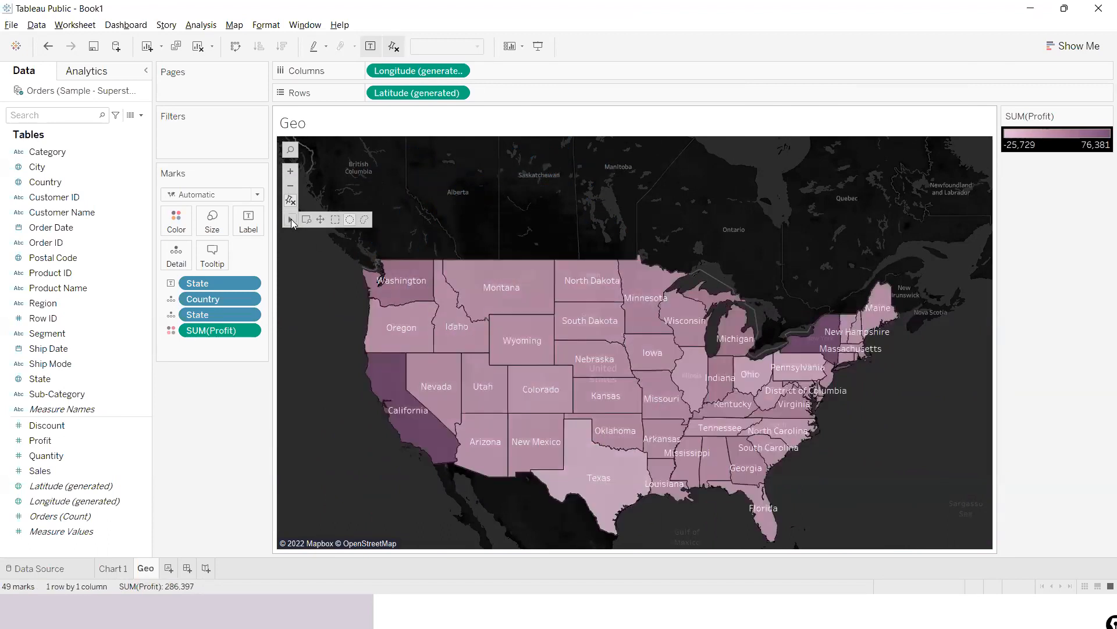
click(364, 220)
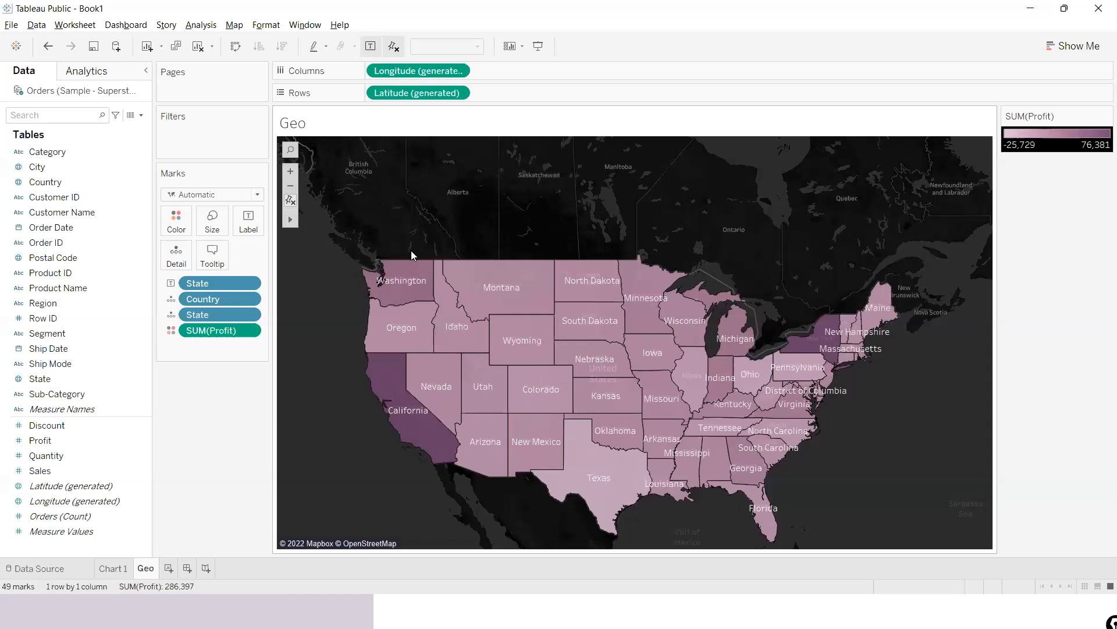
mouse_move(615, 241)
mouse_down()
mouse_move(544, 445)
mouse_move(623, 463)
mouse_move(684, 460)
mouse_move(692, 343)
mouse_move(756, 274)
mouse_move(721, 233)
mouse_move(576, 189)
mouse_move(489, 326)
mouse_move(492, 355)
mouse_move(520, 374)
mouse_move(498, 393)
mouse_up()
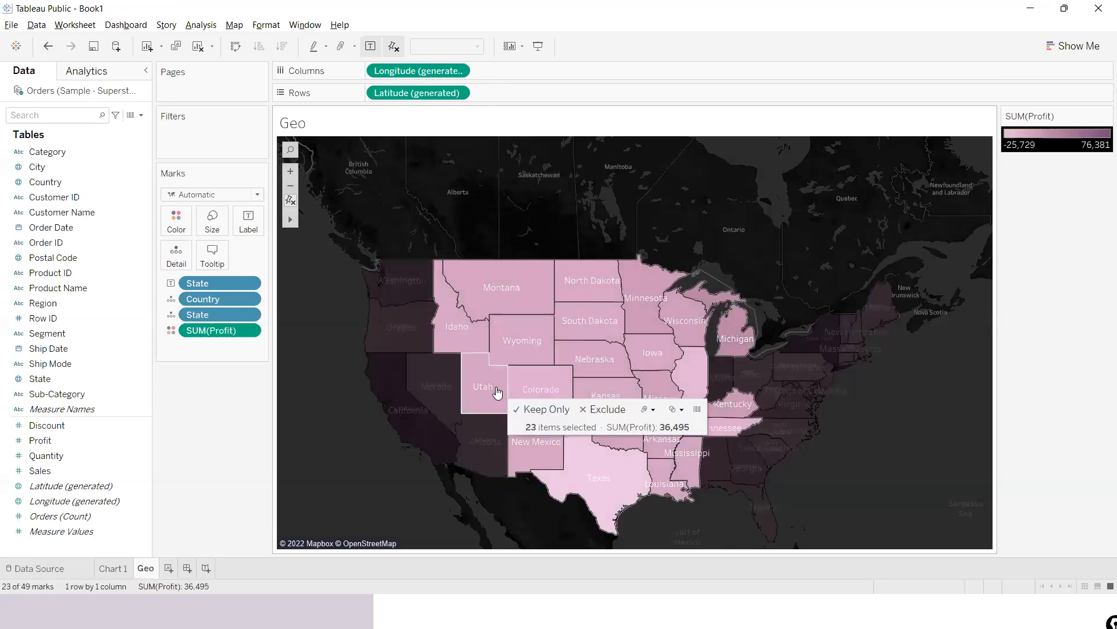
click(597, 253)
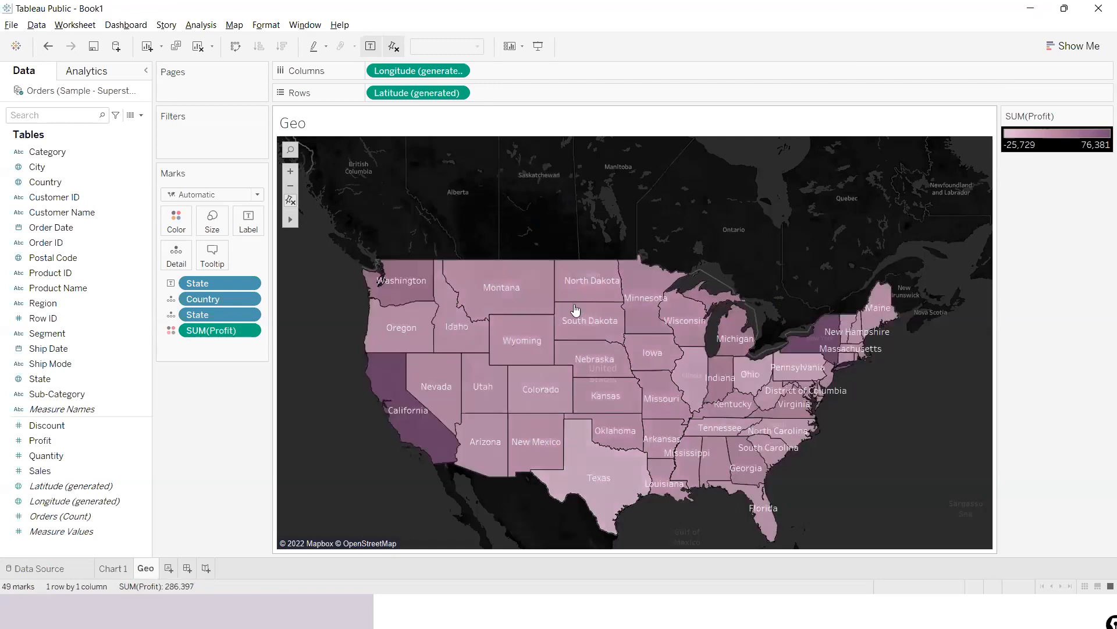
mouse_move(582, 278)
mouse_down()
mouse_move(707, 481)
mouse_move(777, 355)
mouse_move(755, 292)
mouse_move(620, 252)
mouse_move(678, 242)
mouse_move(677, 270)
mouse_up()
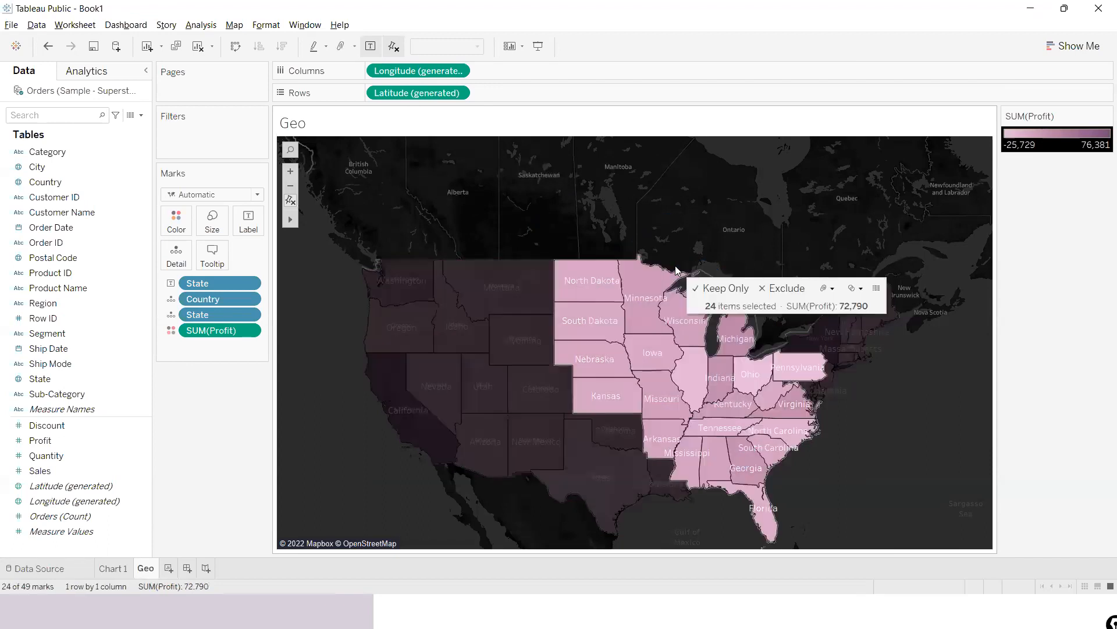
click(677, 271)
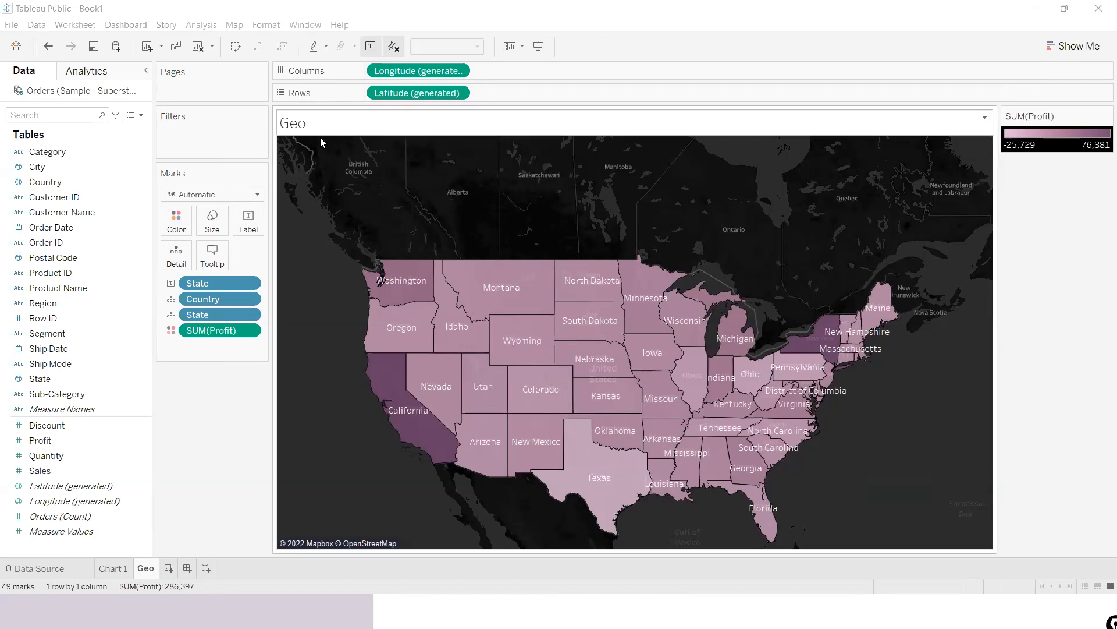
- Open the Map Layers settings, try toggling the US Metro Boundaries layer, and review the layer list
click(321, 183)
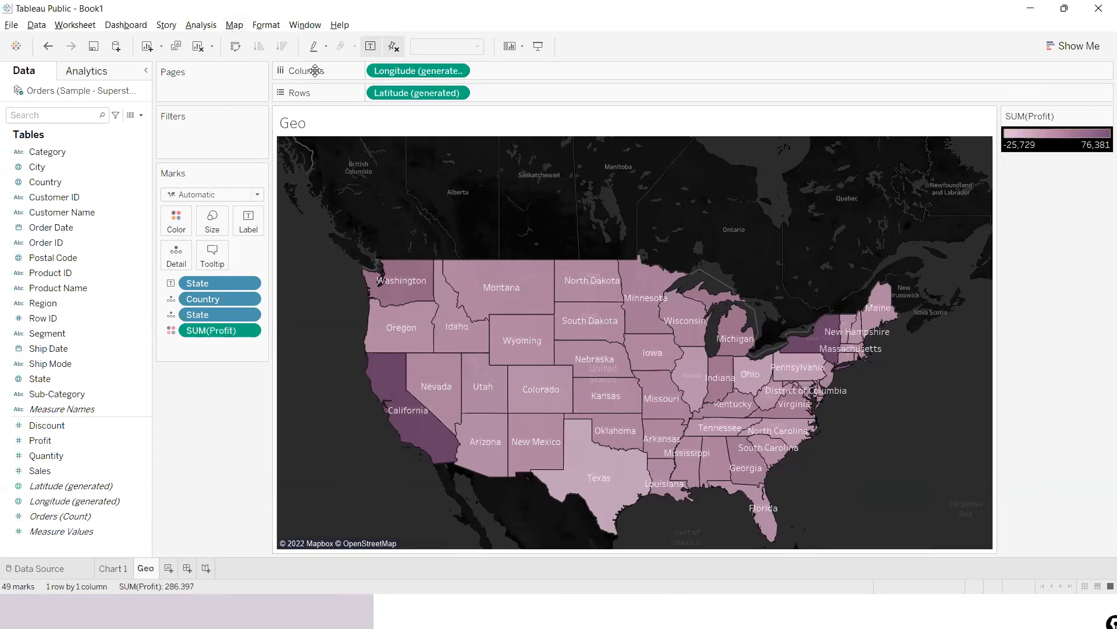
click(233, 24)
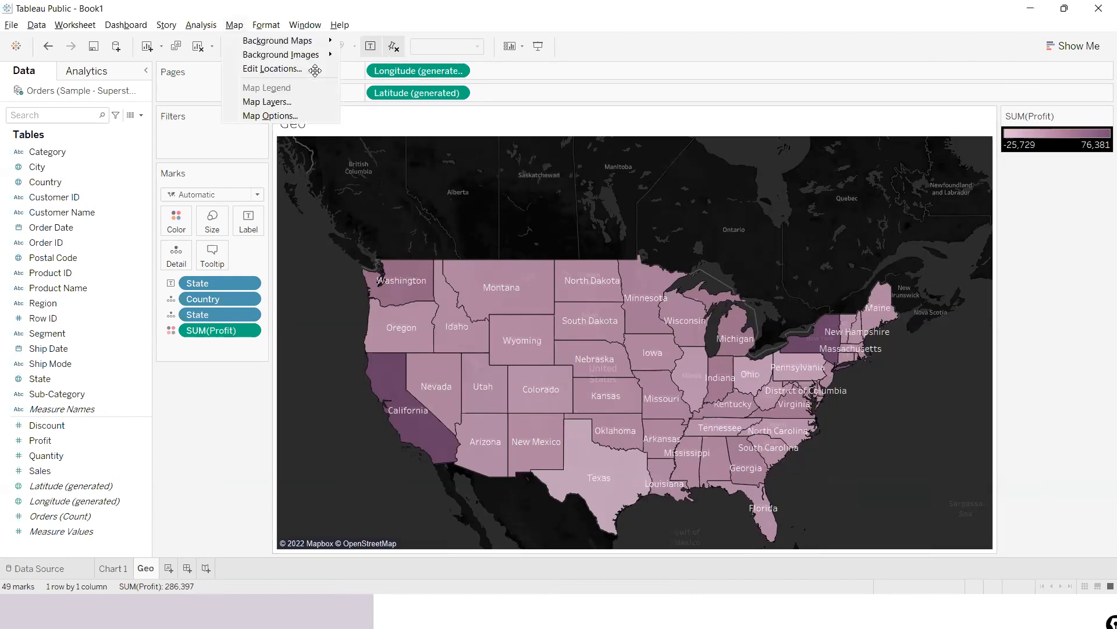
click(273, 103)
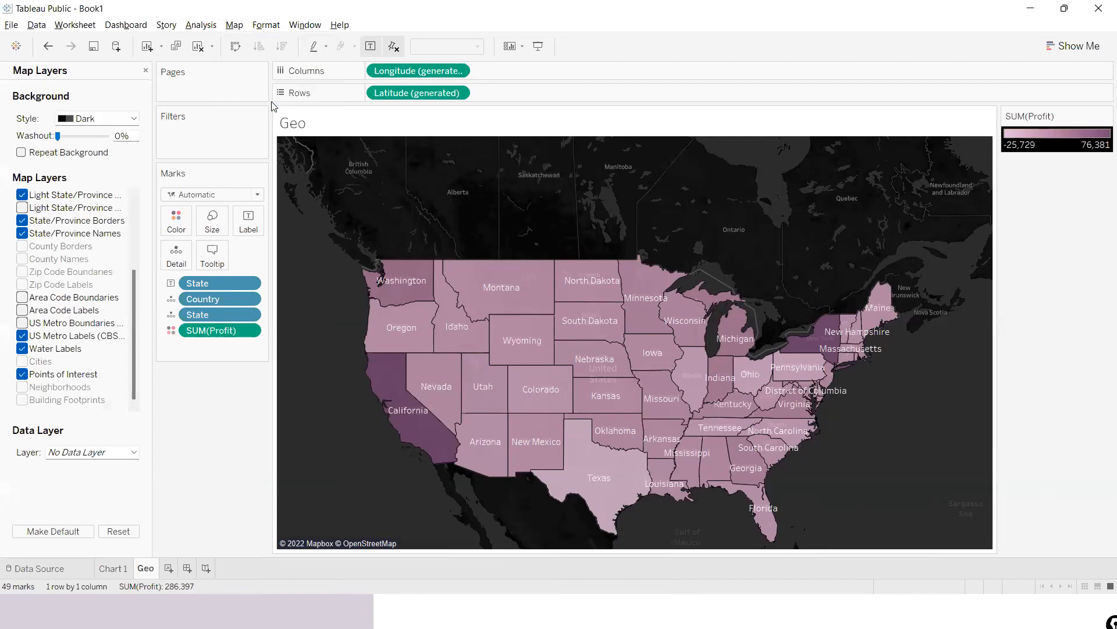
click(23, 322)
click(22, 323)
drag(134, 367, 133, 298)
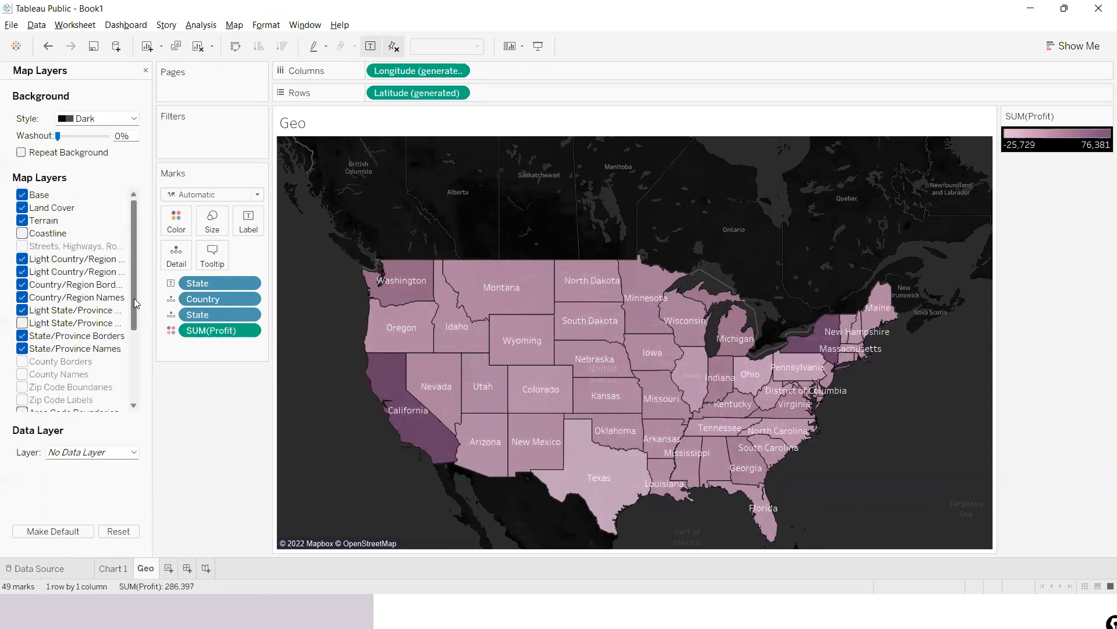
scroll(140, 359, down, 3)
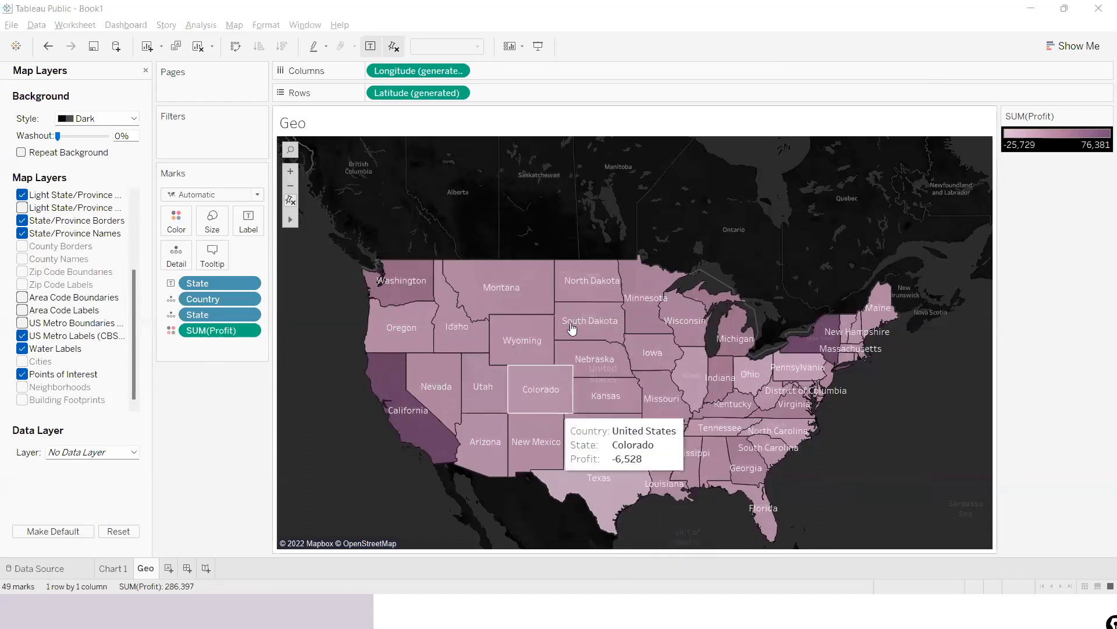
- Lasso bands of states in turn: North Dakota to Kentucky, Montana to Texas, and Minnesota to Florida
drag(794, 221, 807, 168)
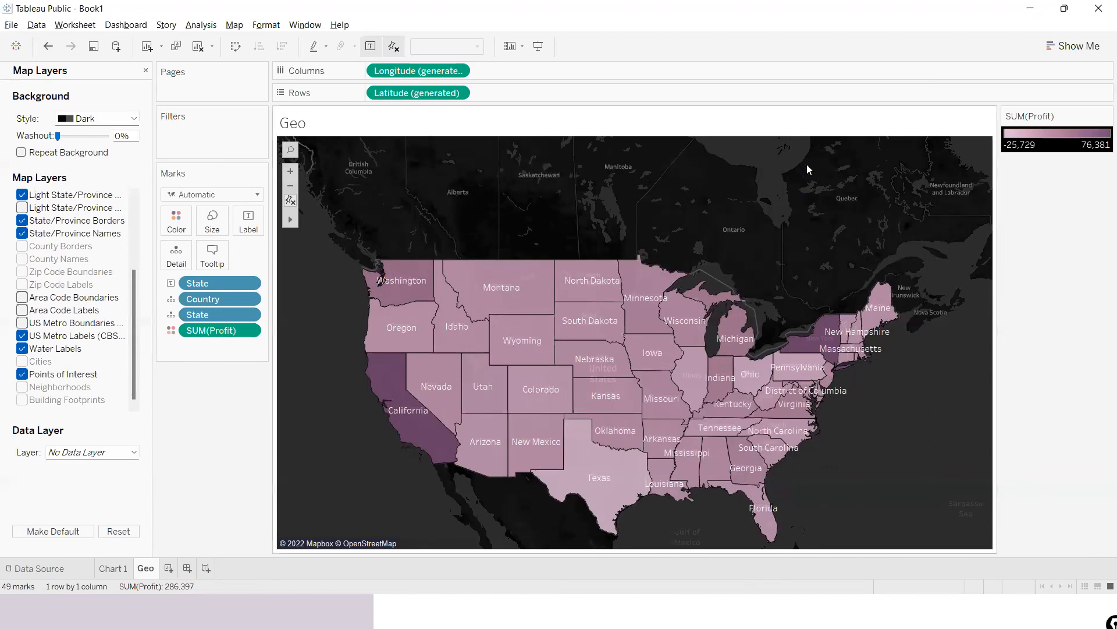
drag(592, 273, 727, 415)
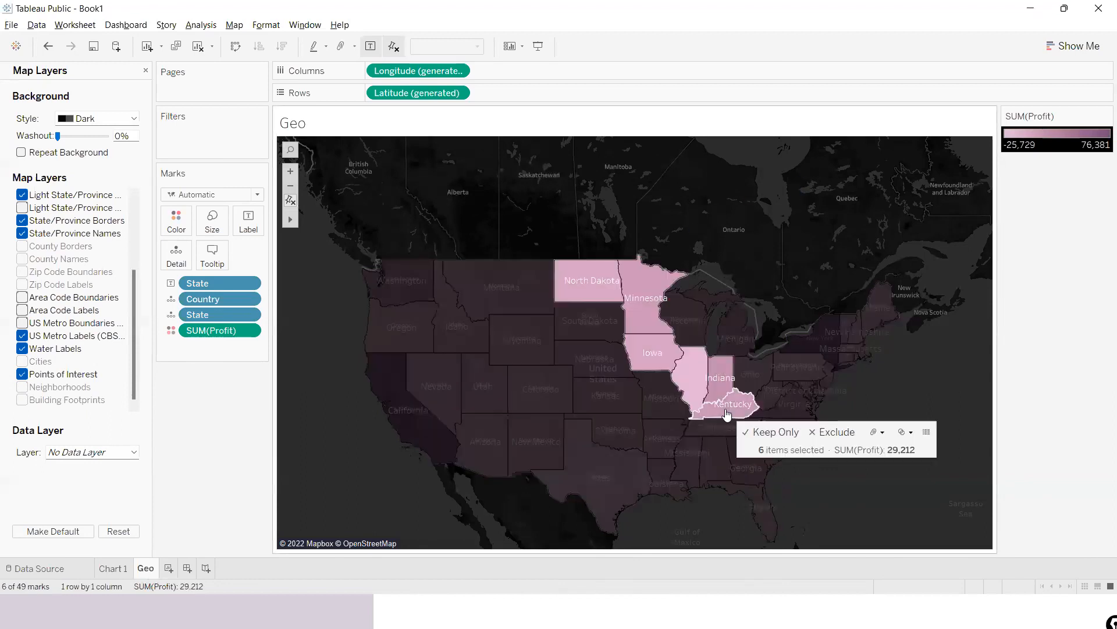
drag(511, 299, 577, 468)
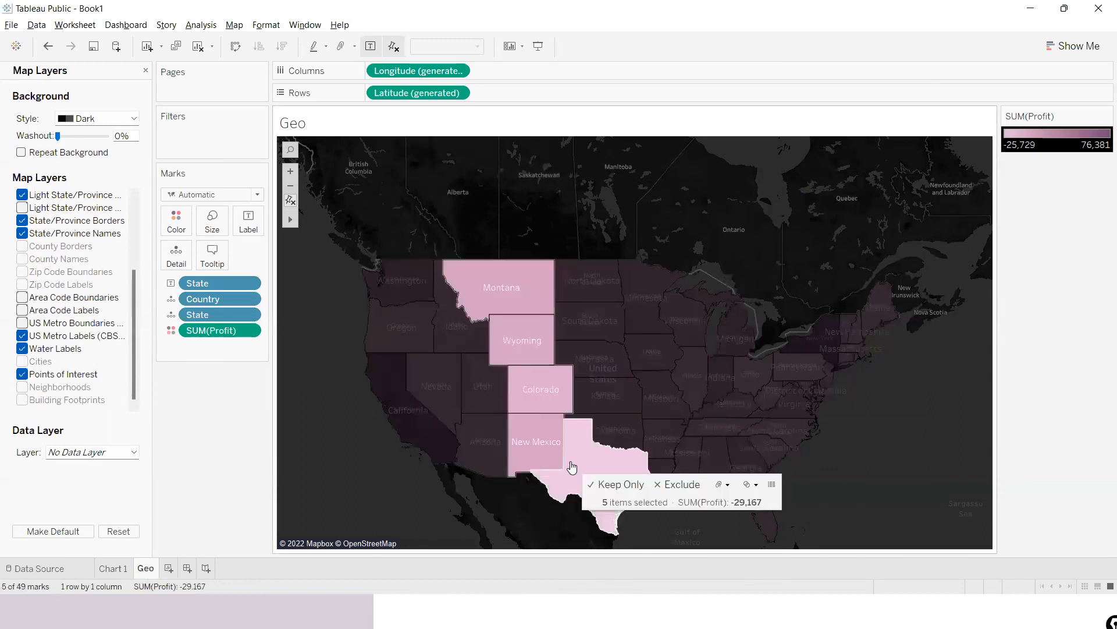
drag(669, 333, 759, 493)
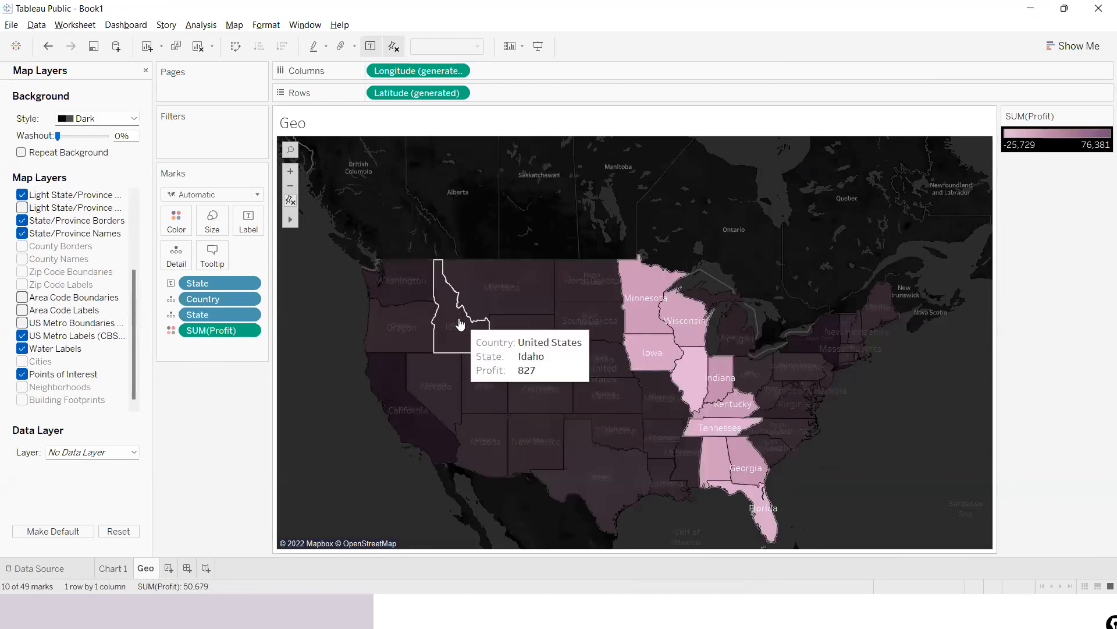
- Lasso a band of states from Idaho to Ohio, clear the selection, and look over the Chart 1 sheet
mouse_move(289, 219)
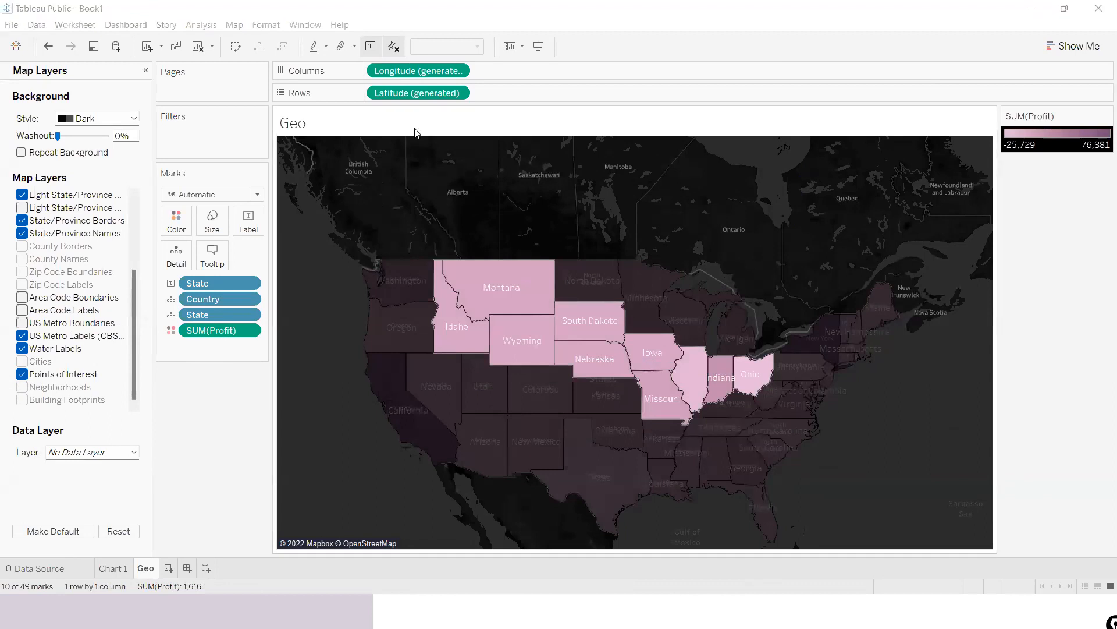
click(721, 281)
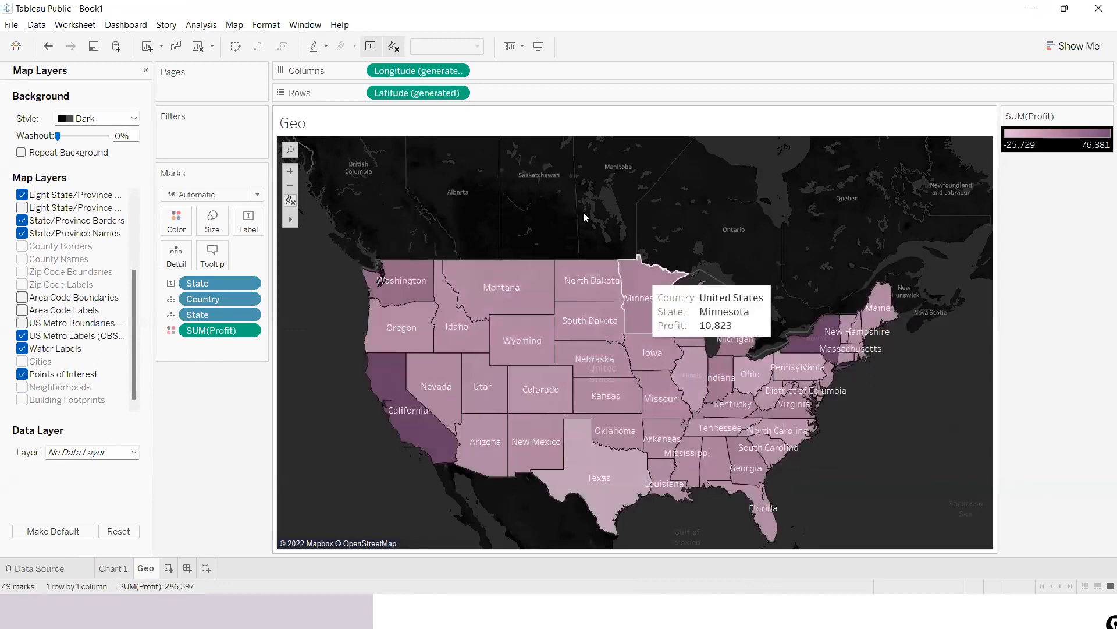
click(112, 570)
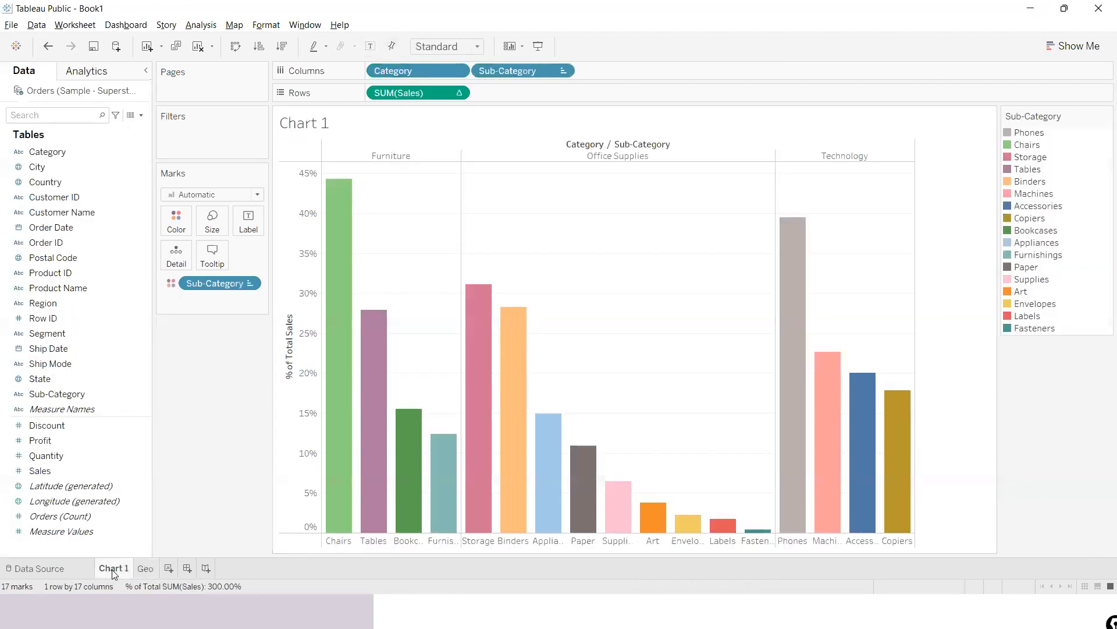
click(146, 569)
- Add a new worksheet, display the Show Me chart gallery, and name the sheet "line chart"
click(168, 569)
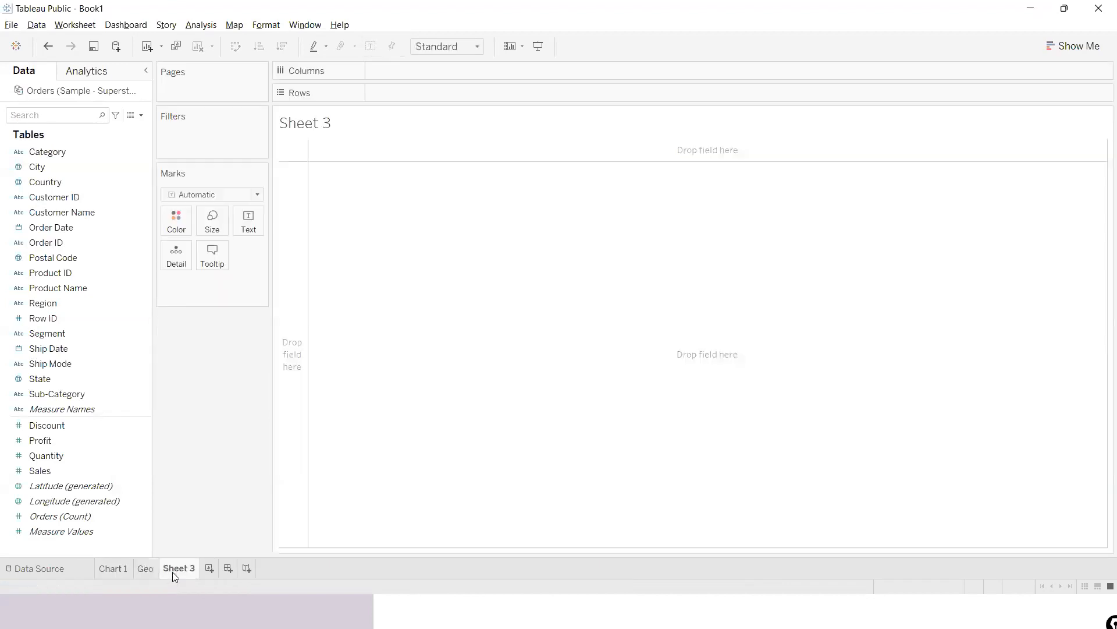
click(1085, 50)
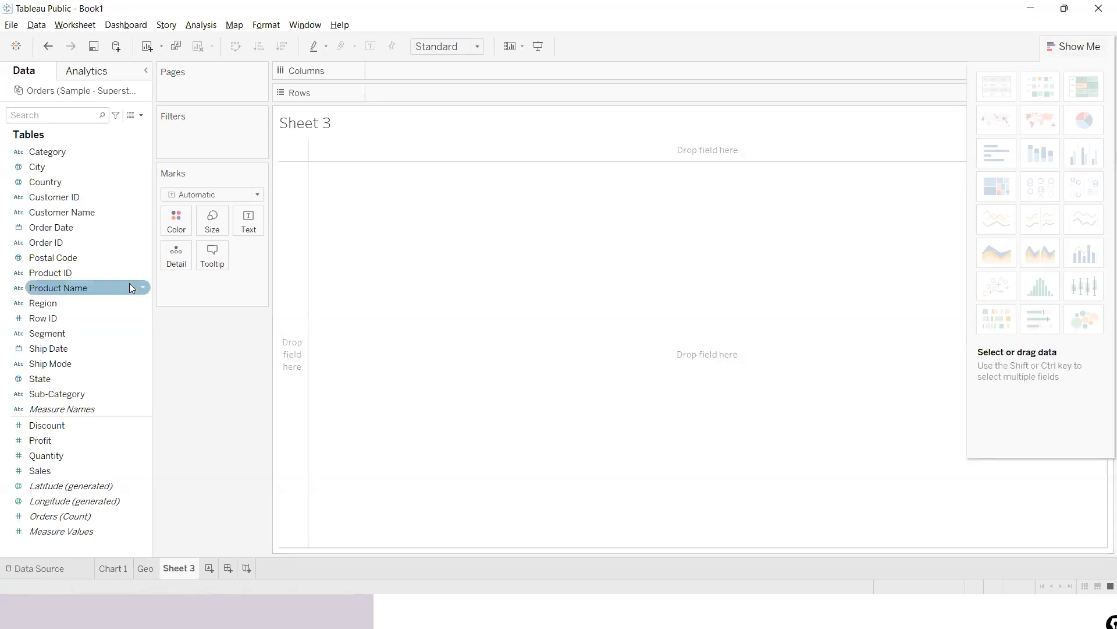
click(31, 231)
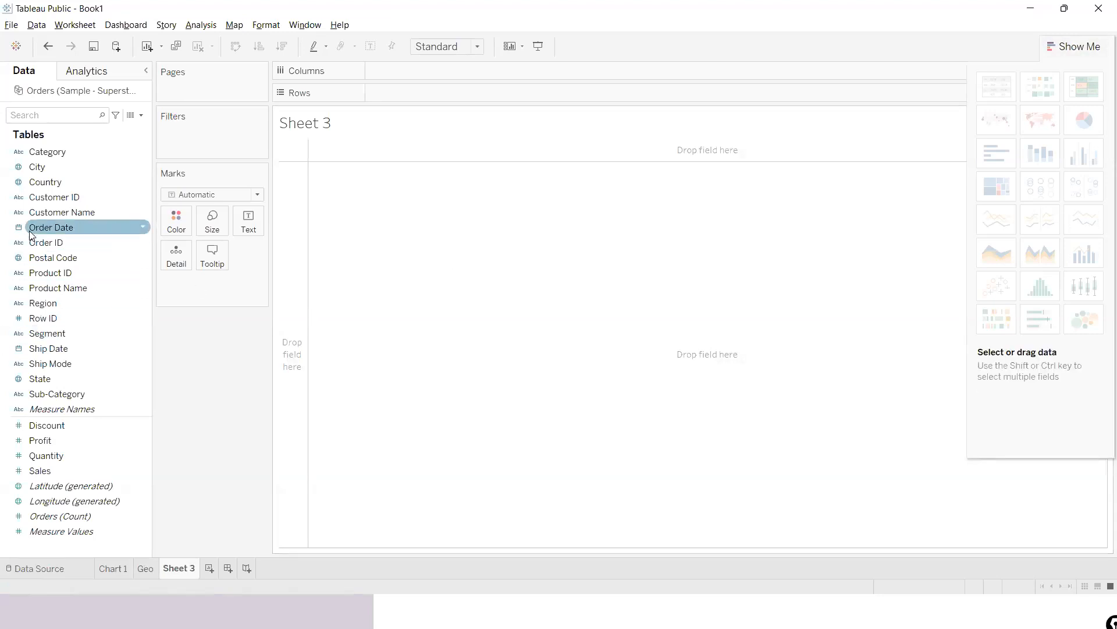
double_click(186, 568)
text(li)
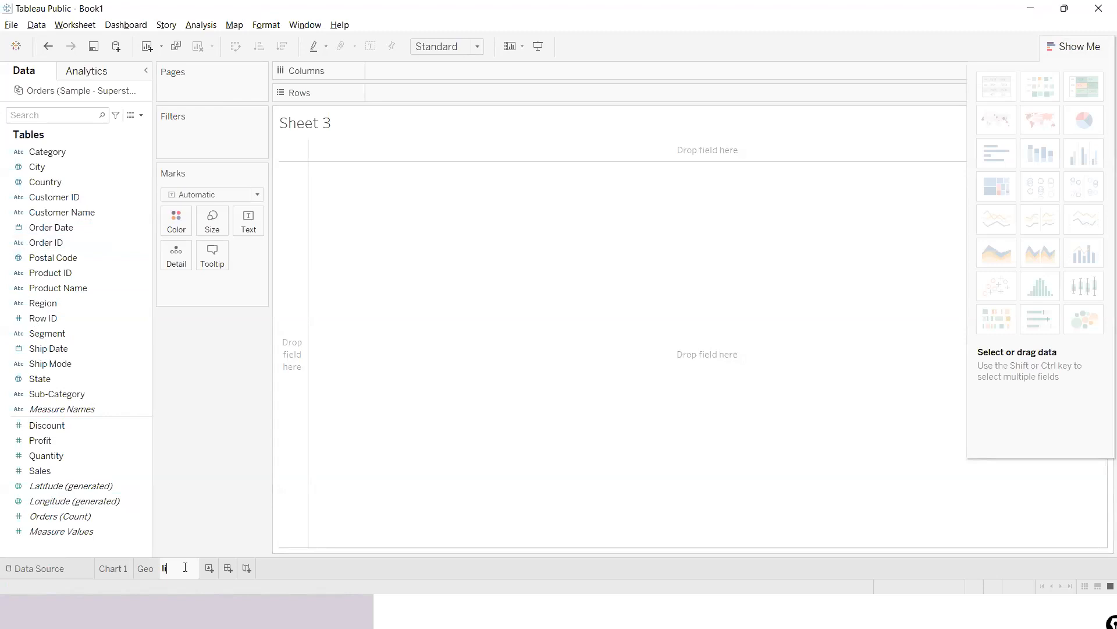
text(ne chart)
key(Return)
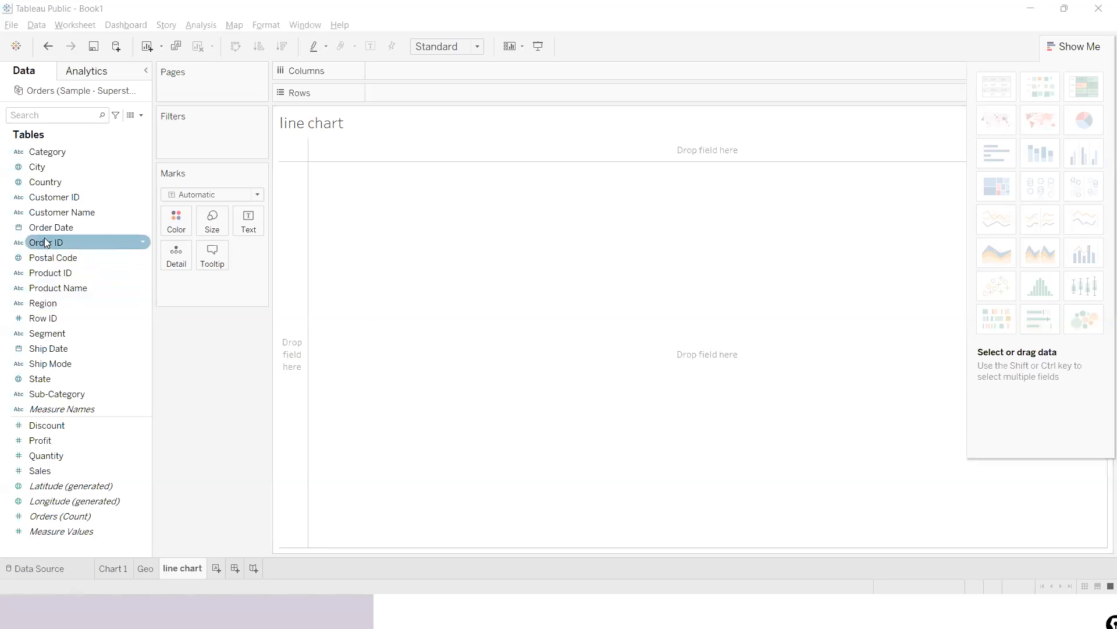
- Place Order Date by year on the rows and add Sales as the table's values
drag(51, 227, 406, 92)
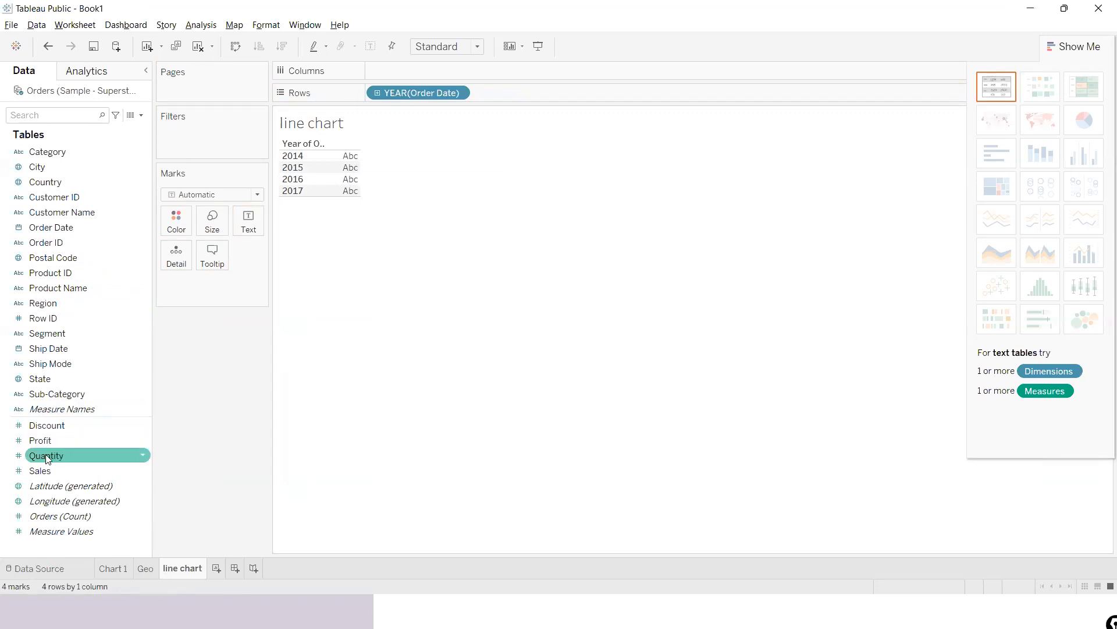
click(39, 469)
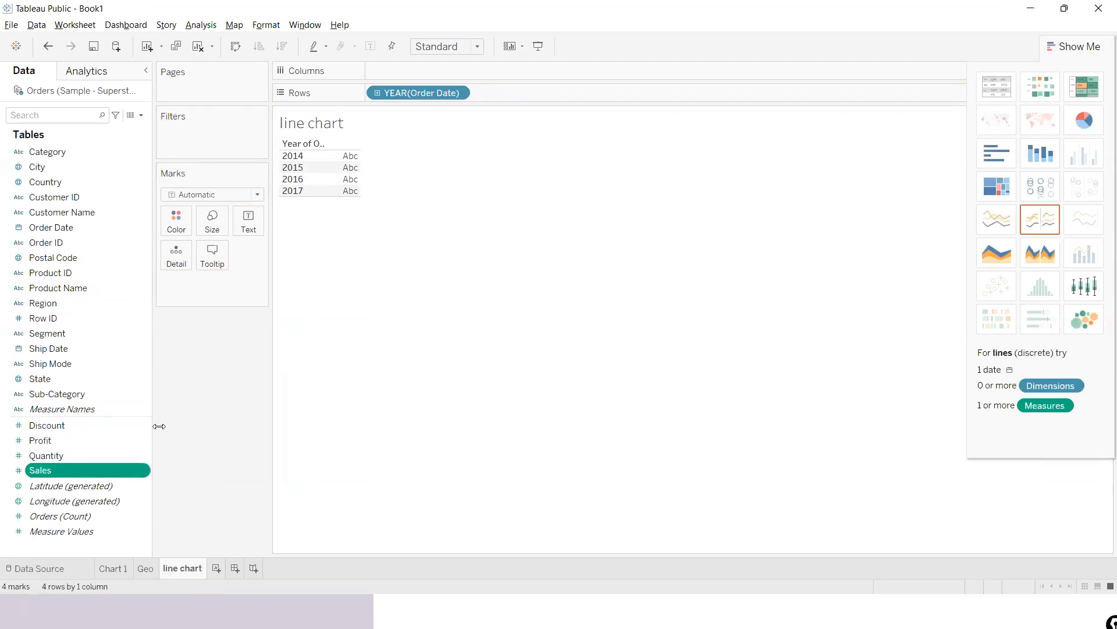
drag(162, 434, 365, 191)
click(74, 473)
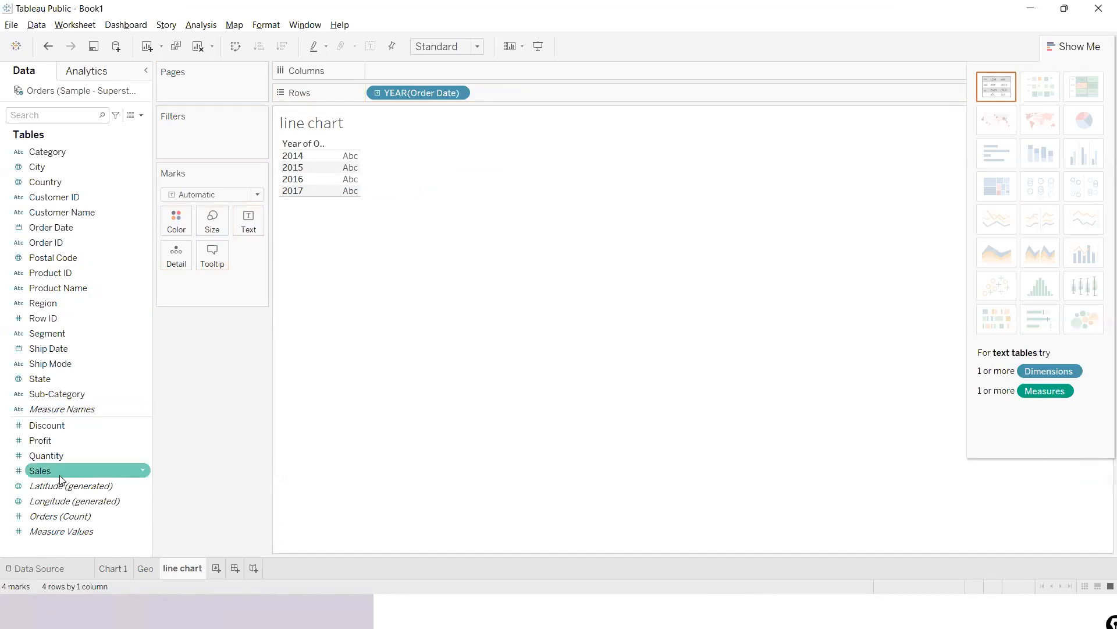
double_click(60, 475)
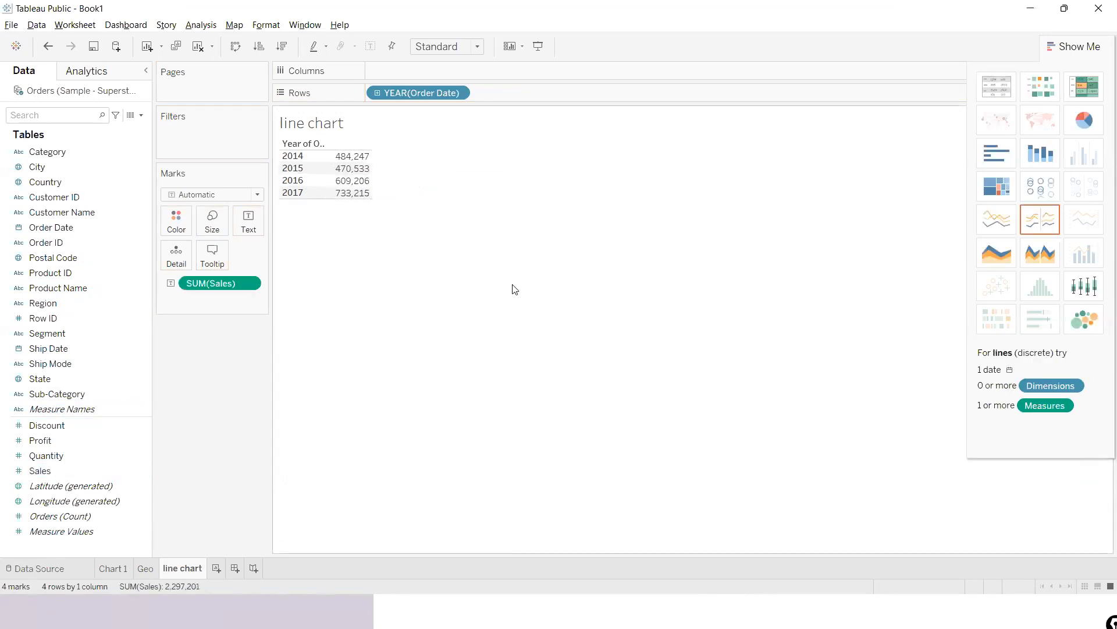
- Convert the yearly sales table into a discrete line chart and inspect its data points
click(1009, 230)
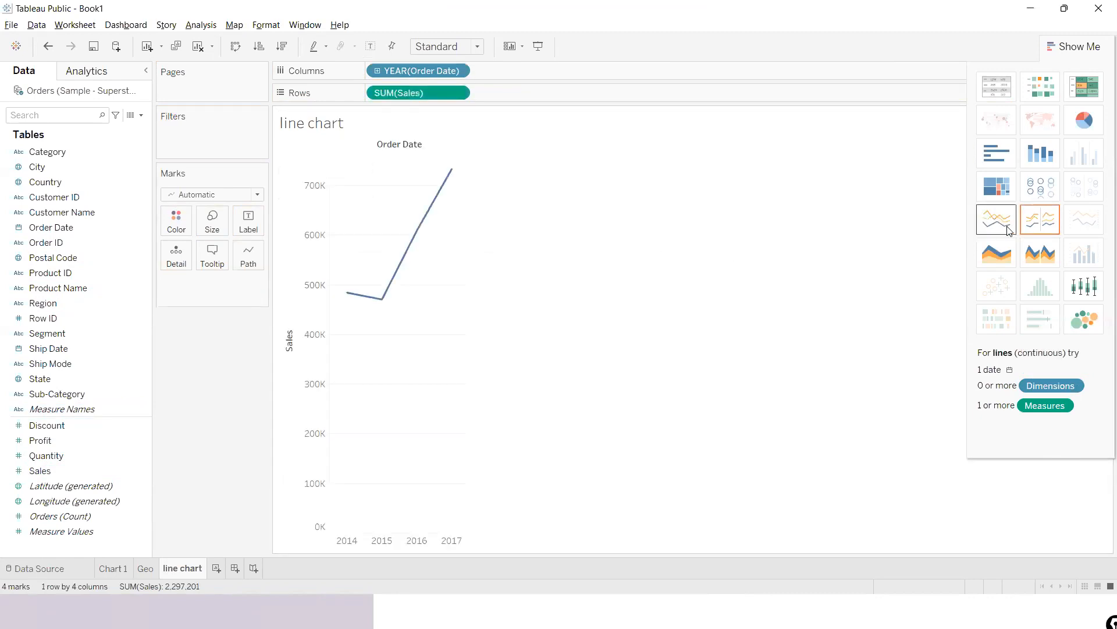
click(1047, 228)
mouse_move(359, 301)
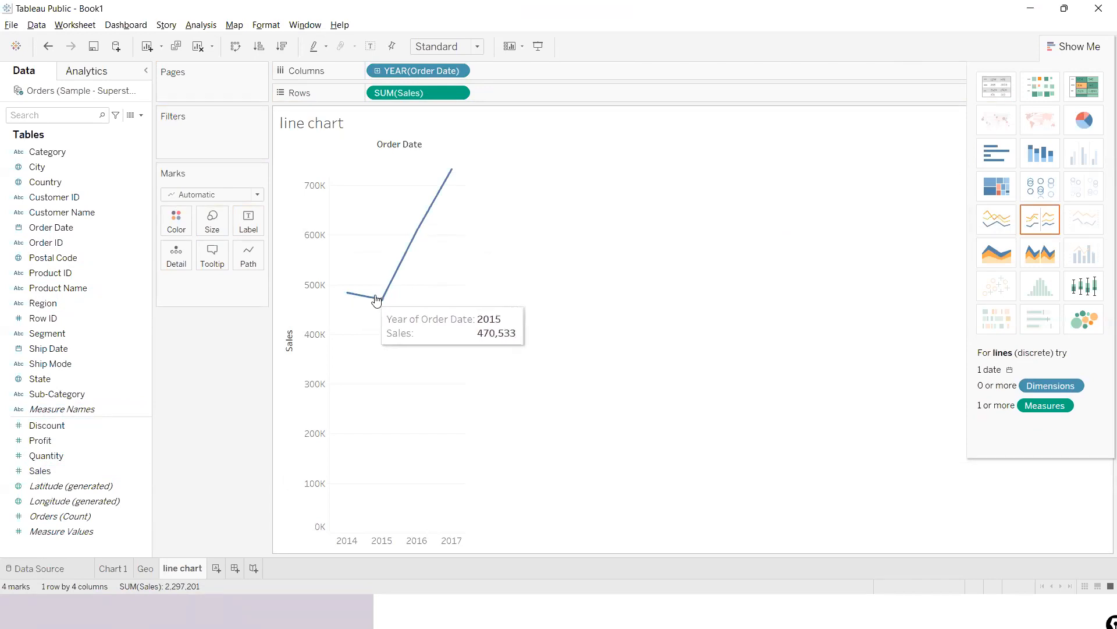
mouse_move(453, 176)
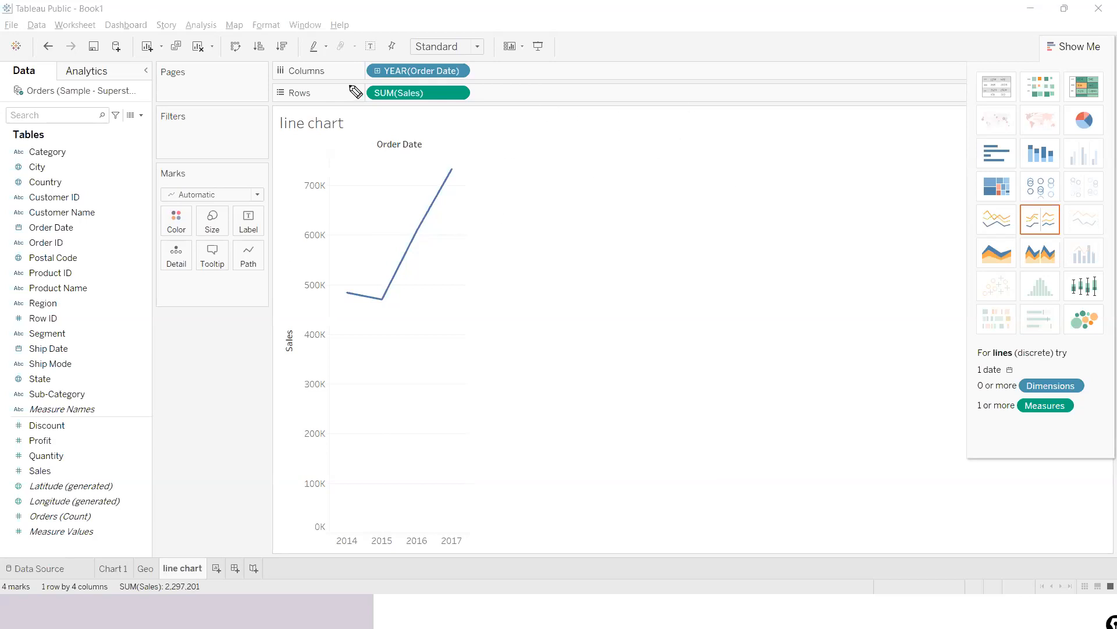
- Handwrite Year, Q, M, D and T as a column of screen annotations, bracketed beside a circle and dots
drag(701, 160, 711, 203)
mouse_move(723, 187)
mouse_down()
mouse_move(740, 198)
mouse_move(766, 185)
mouse_up()
drag(735, 224, 733, 245)
mouse_move(720, 224)
mouse_down()
mouse_move(721, 245)
mouse_move(744, 247)
mouse_up()
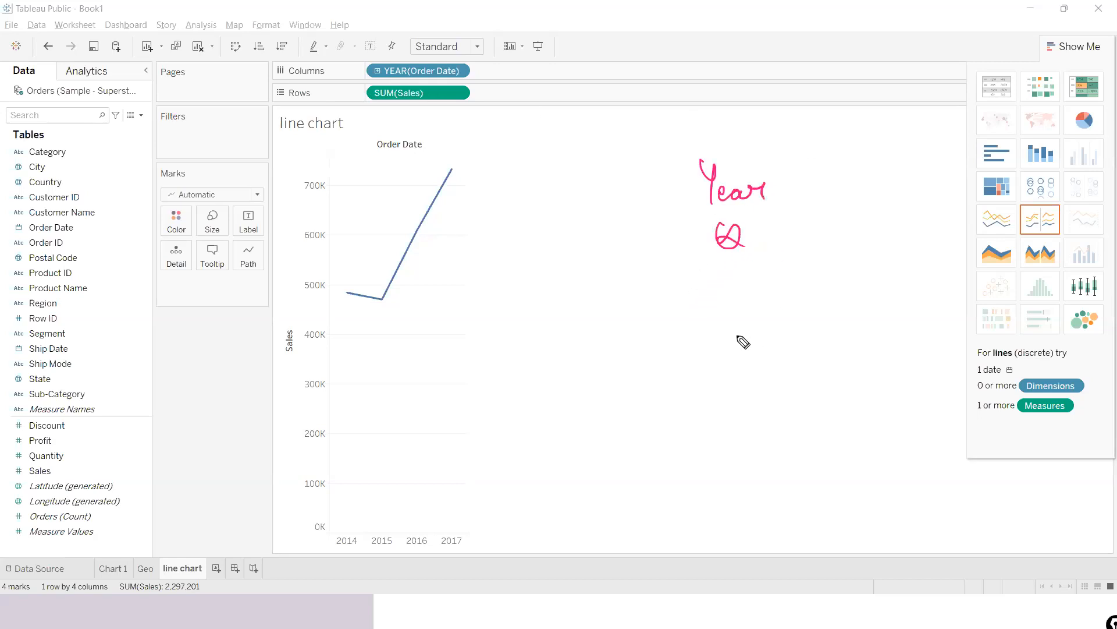
drag(722, 305, 753, 307)
mouse_move(728, 364)
mouse_down()
mouse_move(726, 349)
mouse_move(735, 394)
mouse_move(745, 381)
mouse_up()
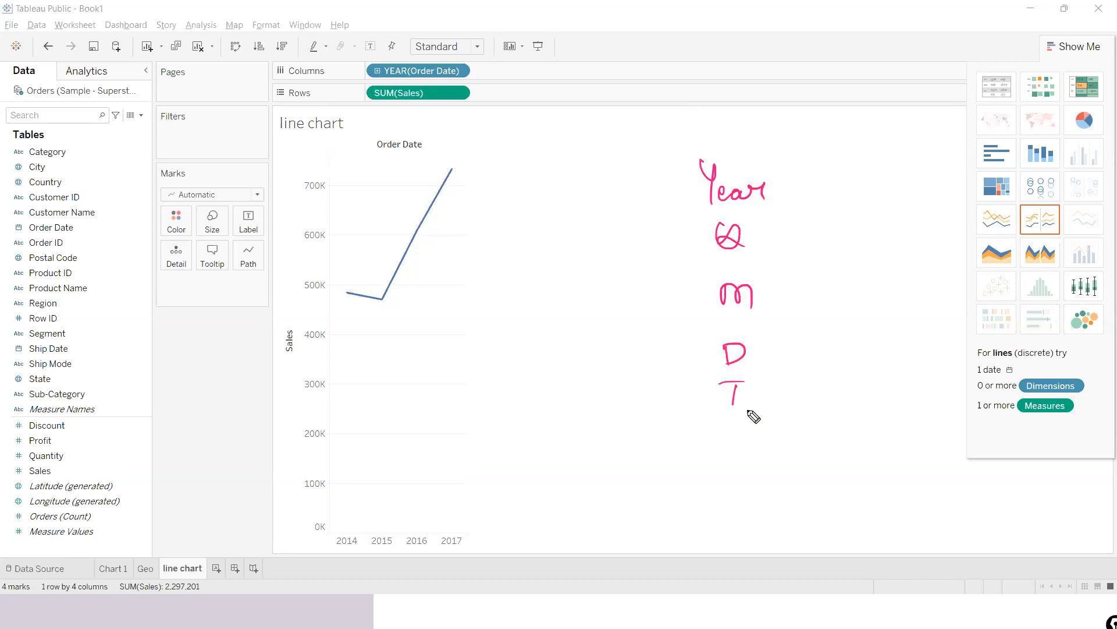
mouse_move(806, 188)
mouse_down()
mouse_move(767, 184)
mouse_move(776, 346)
mouse_up()
drag(776, 437, 738, 429)
mouse_move(853, 168)
mouse_down()
mouse_move(885, 191)
mouse_move(838, 198)
mouse_move(821, 305)
mouse_move(848, 446)
mouse_up()
click(847, 254)
click(843, 308)
click(848, 352)
click(852, 413)
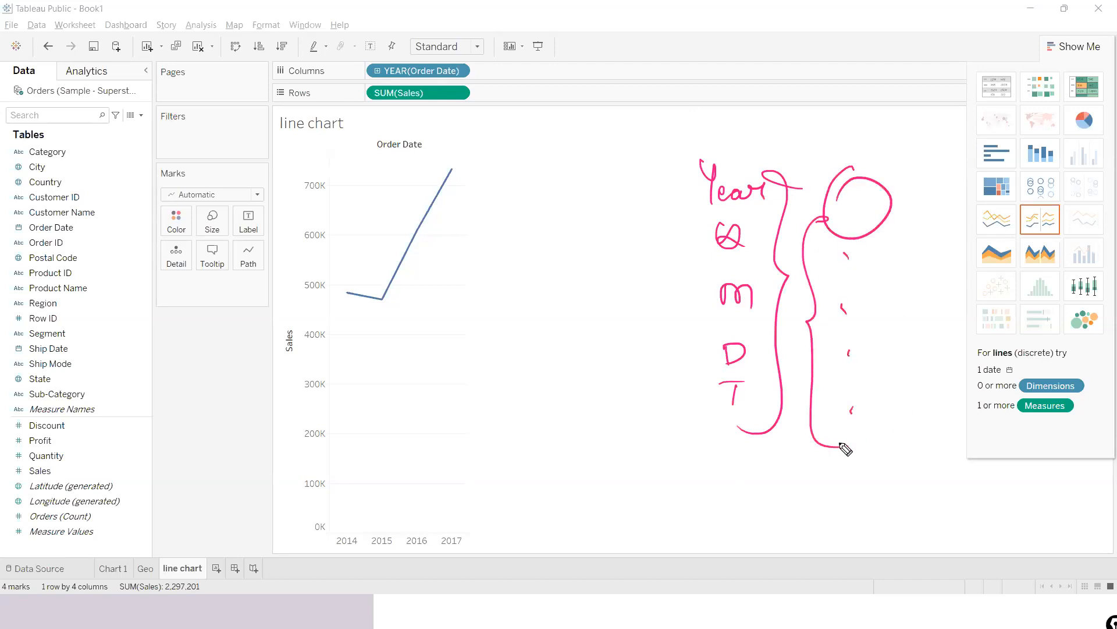
- Write Tableau above the annotated date levels, mark the Order Date year field and its successive levels, and clear all annotations
drag(660, 139, 704, 133)
mouse_move(699, 135)
mouse_down()
mouse_move(698, 156)
mouse_move(722, 156)
mouse_up()
mouse_move(728, 130)
mouse_down()
mouse_move(730, 156)
mouse_move(740, 142)
mouse_move(774, 155)
mouse_move(807, 143)
mouse_move(686, 168)
mouse_up()
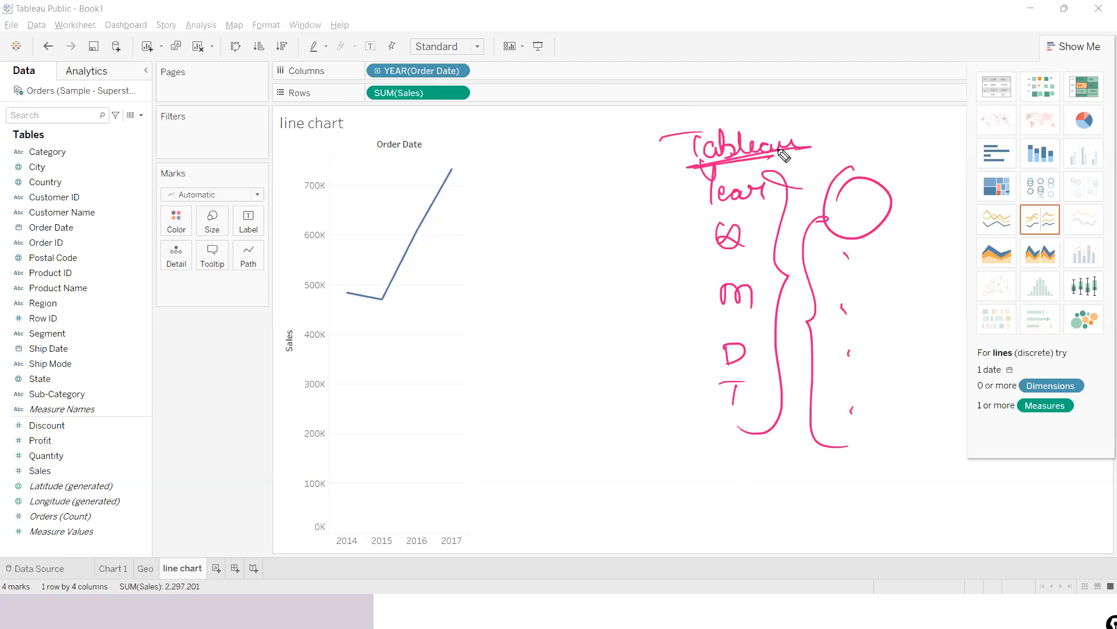
mouse_move(371, 77)
mouse_down()
mouse_move(433, 78)
mouse_move(379, 79)
mouse_up()
mouse_move(483, 78)
mouse_down()
mouse_move(543, 78)
mouse_move(512, 77)
mouse_move(522, 79)
mouse_up()
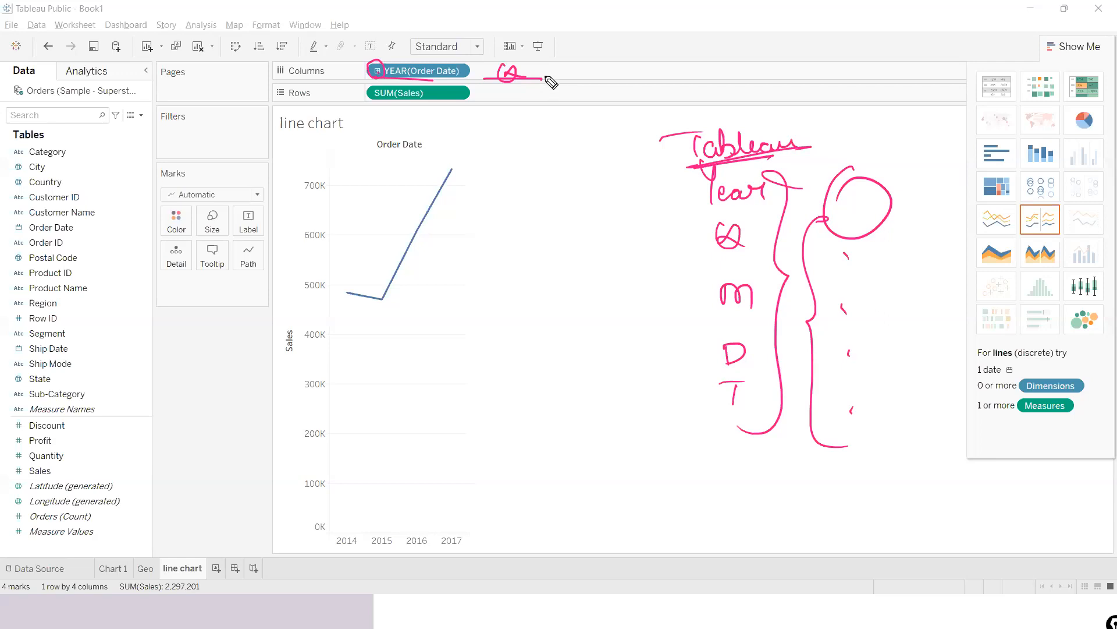
drag(549, 67, 675, 80)
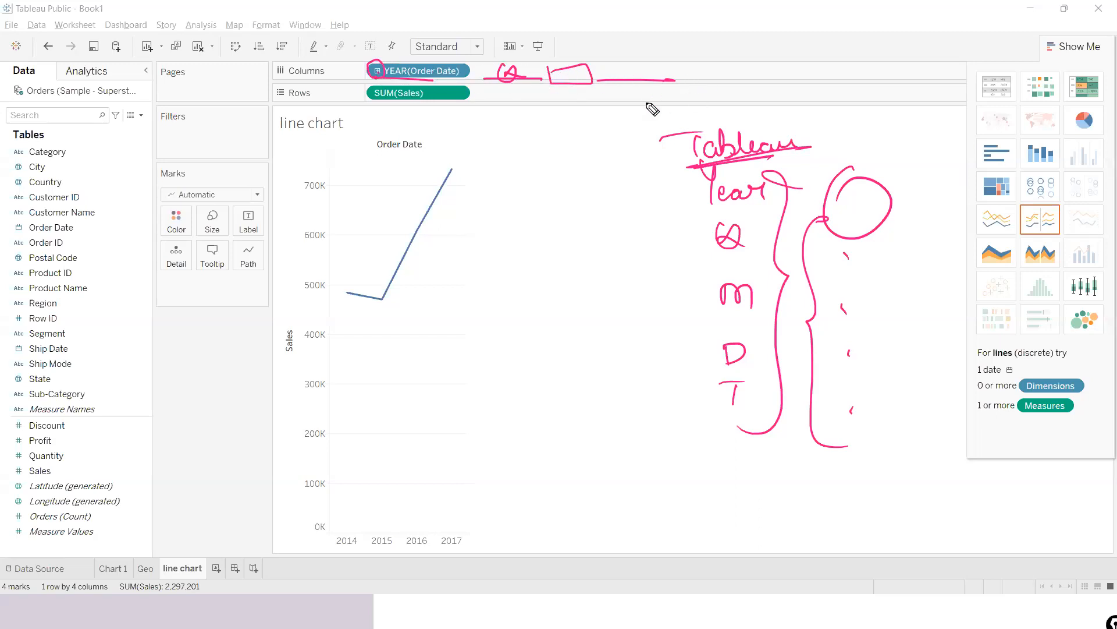
key(Escape)
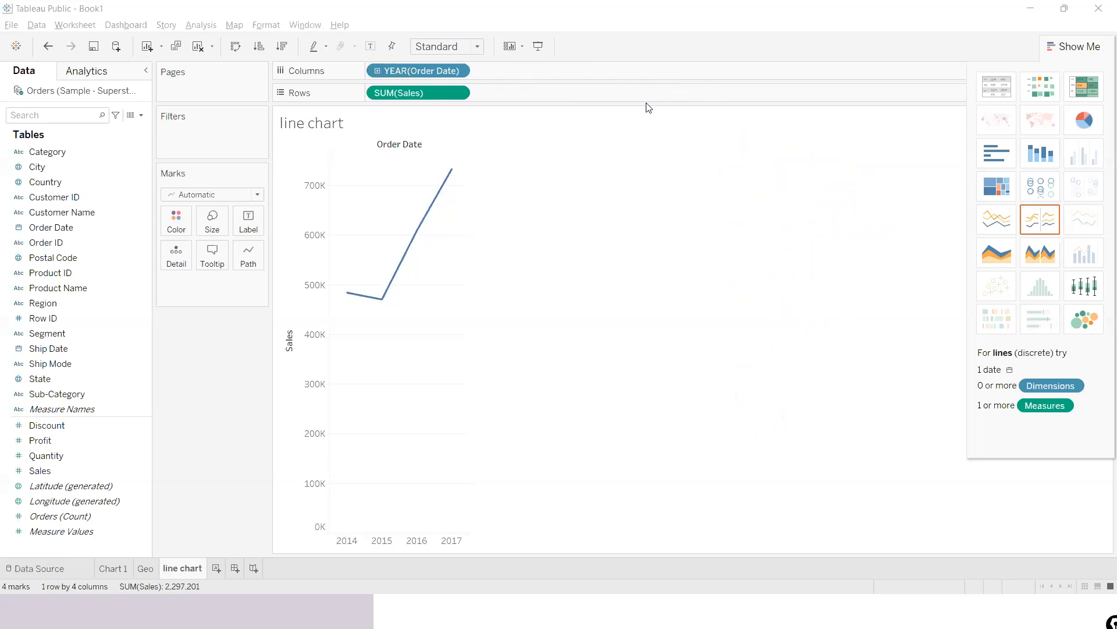
- Drill the Order Date hierarchy down to quarter and month, and remove the quarter level from the columns
click(376, 71)
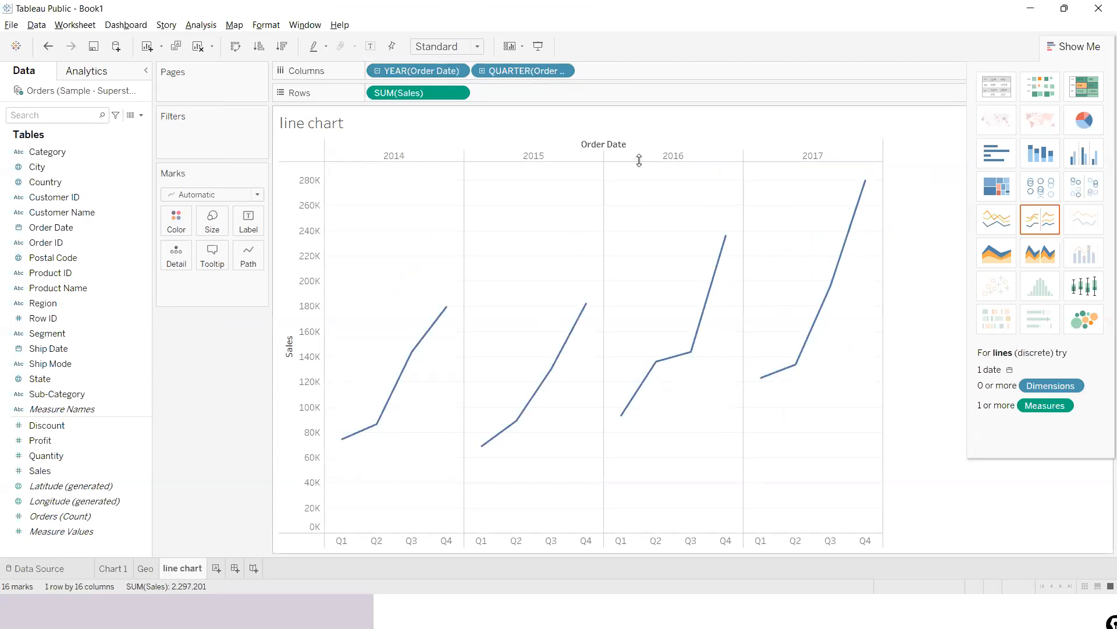
click(482, 70)
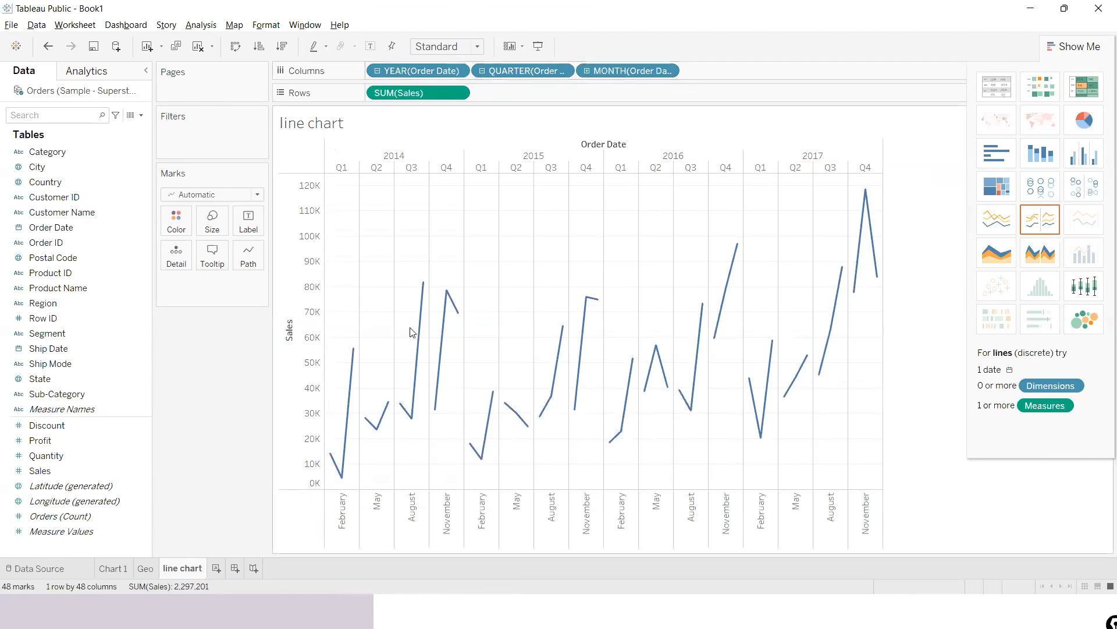
drag(521, 74, 220, 463)
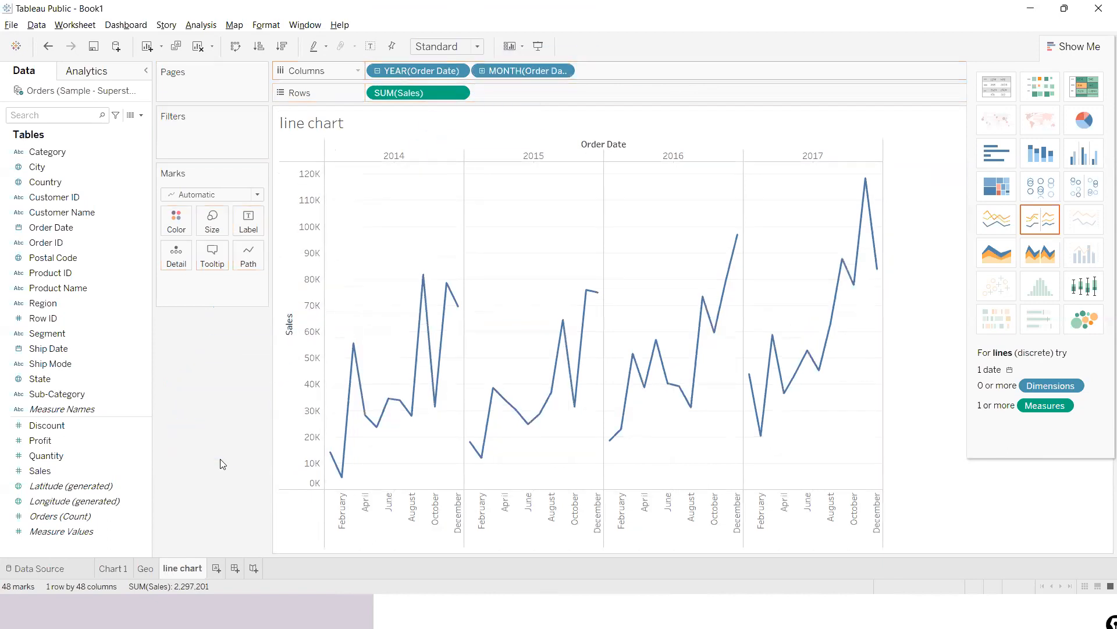
mouse_move(742, 398)
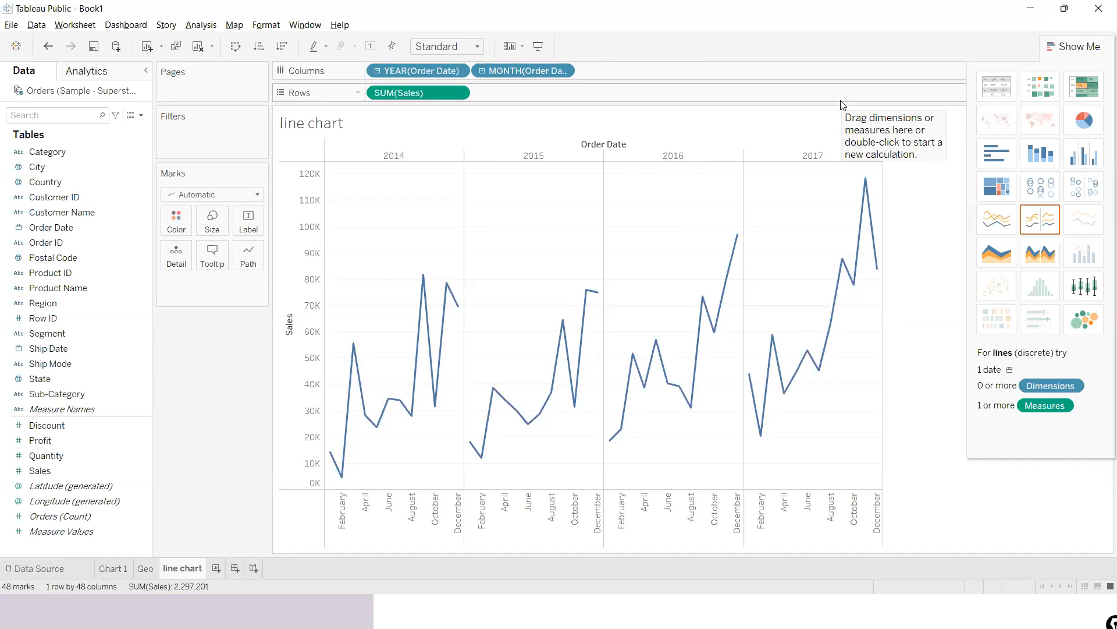
- Colour the sales lines by the year of Order Date and hide the Show Me gallery to reveal the legend
click(486, 30)
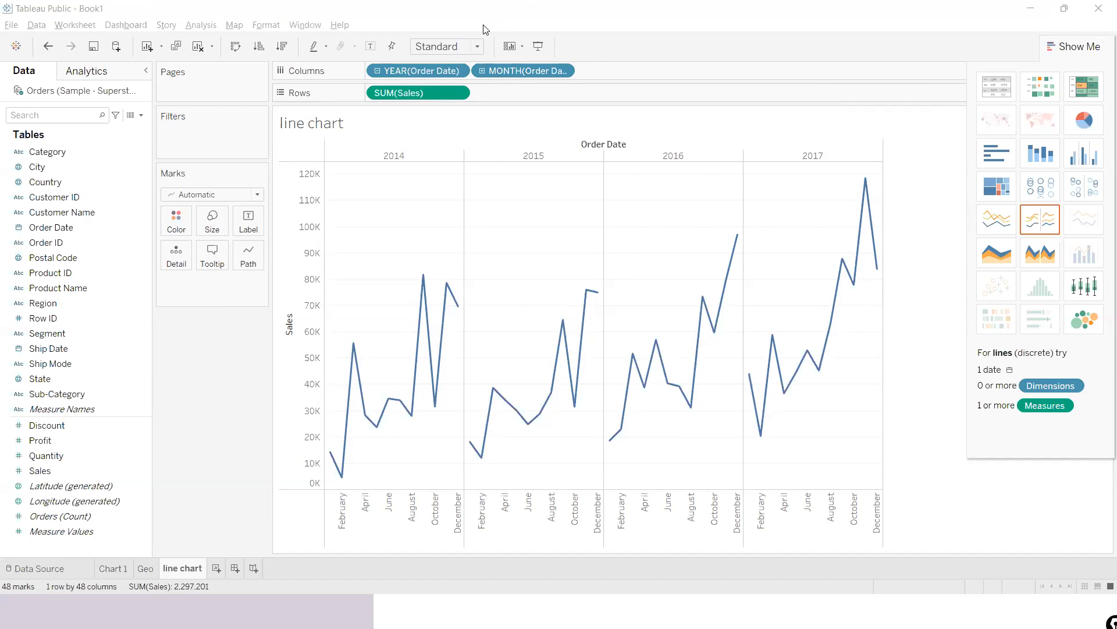
click(57, 181)
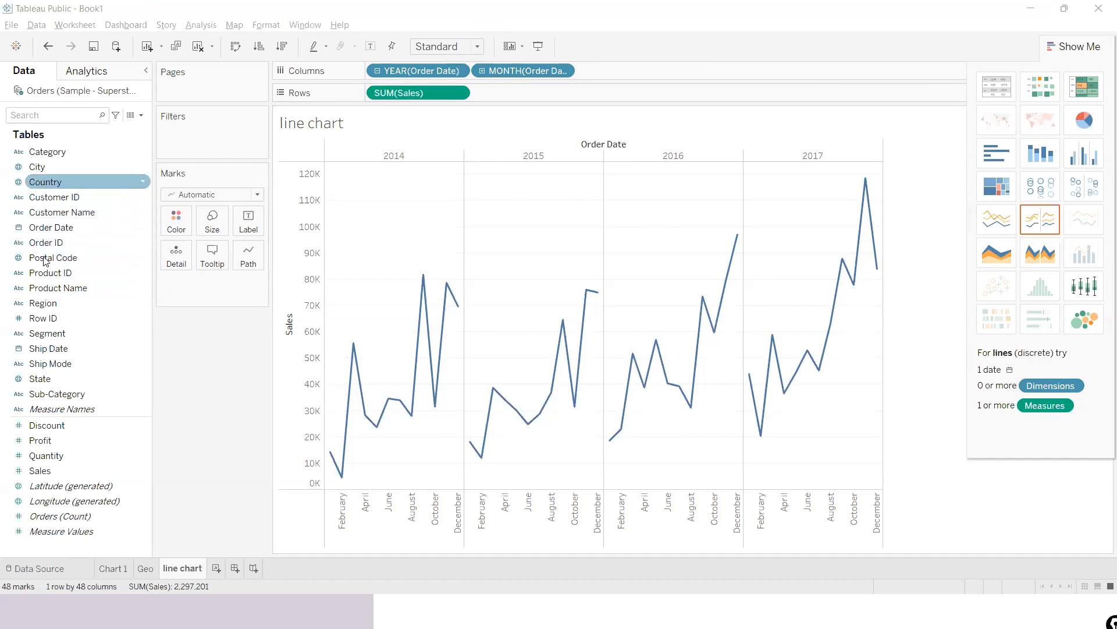
drag(57, 234, 175, 227)
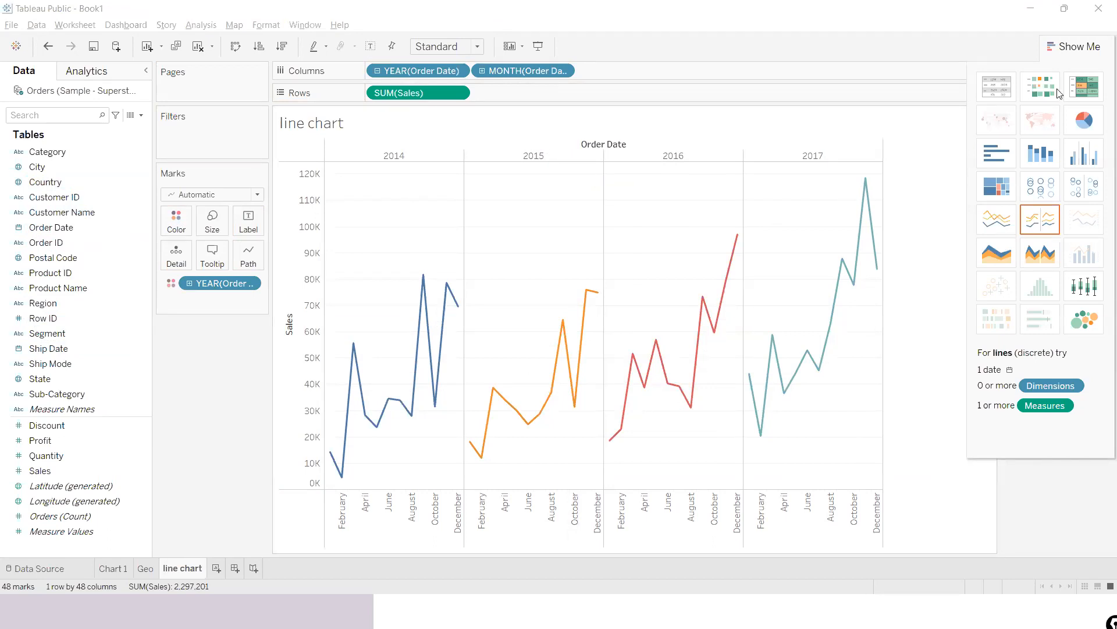
click(1073, 46)
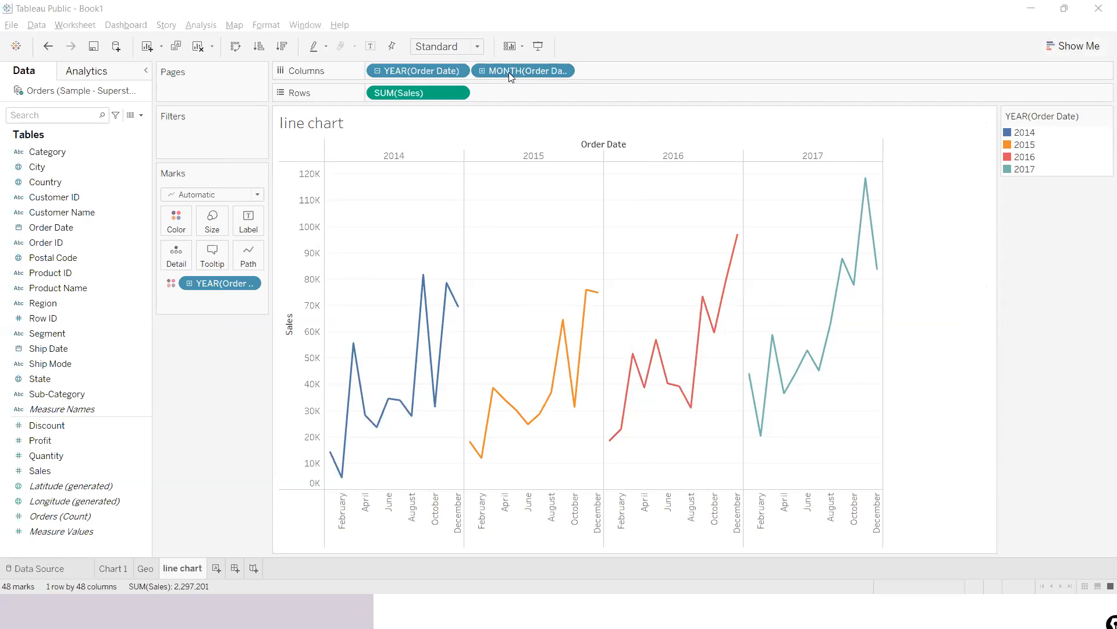
click(672, 99)
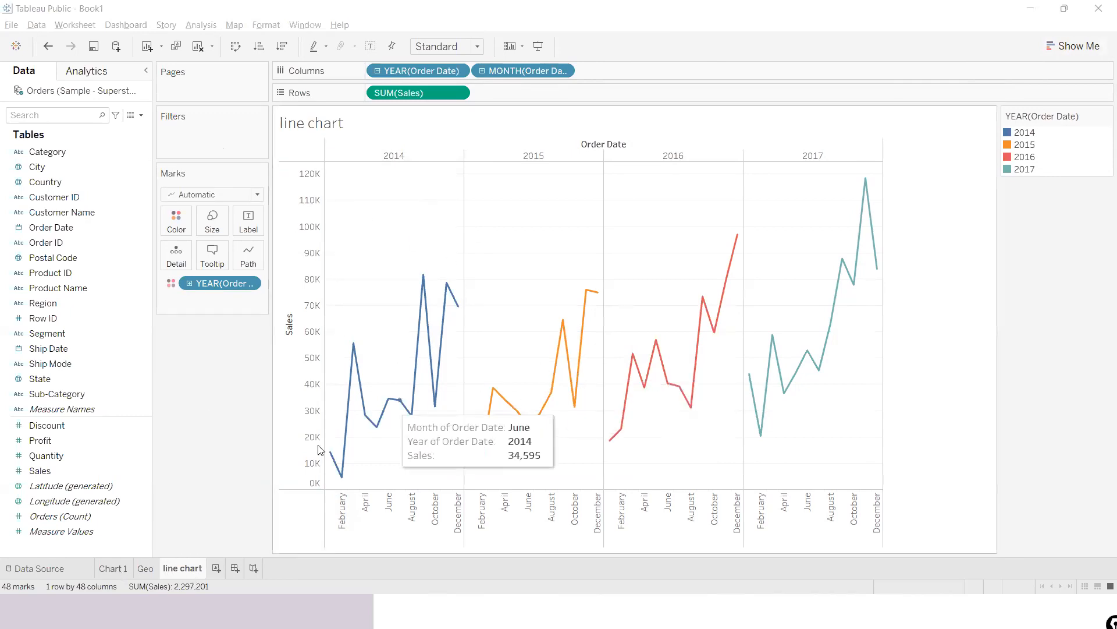
- Check the continuous lines option in Show Me, and add a new worksheet with Order Date by year as columns and Sales as values
click(1069, 53)
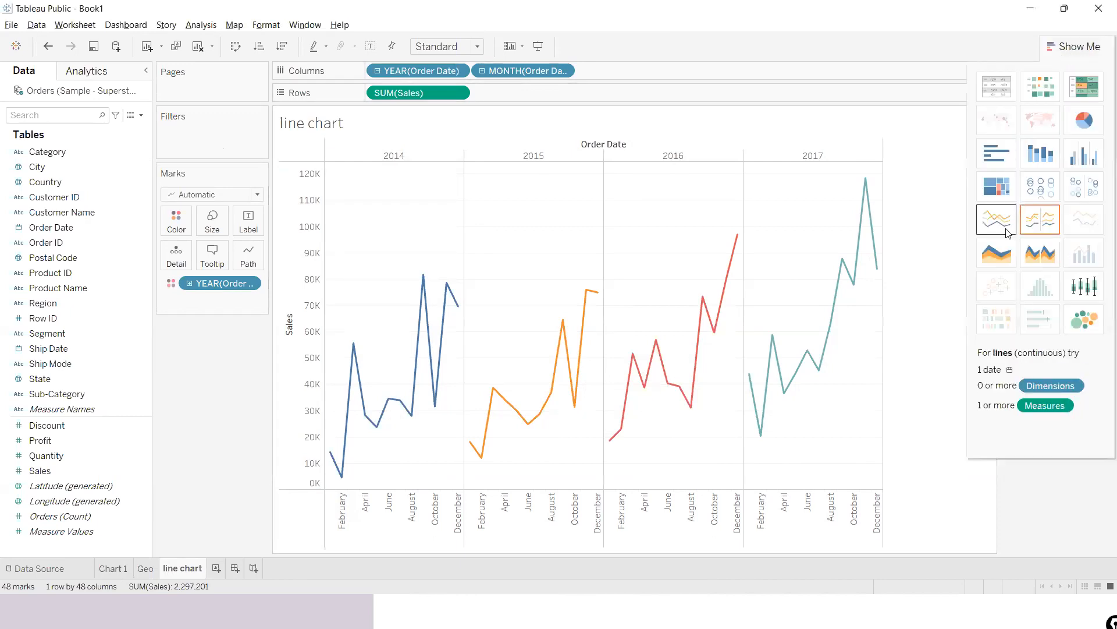
click(216, 568)
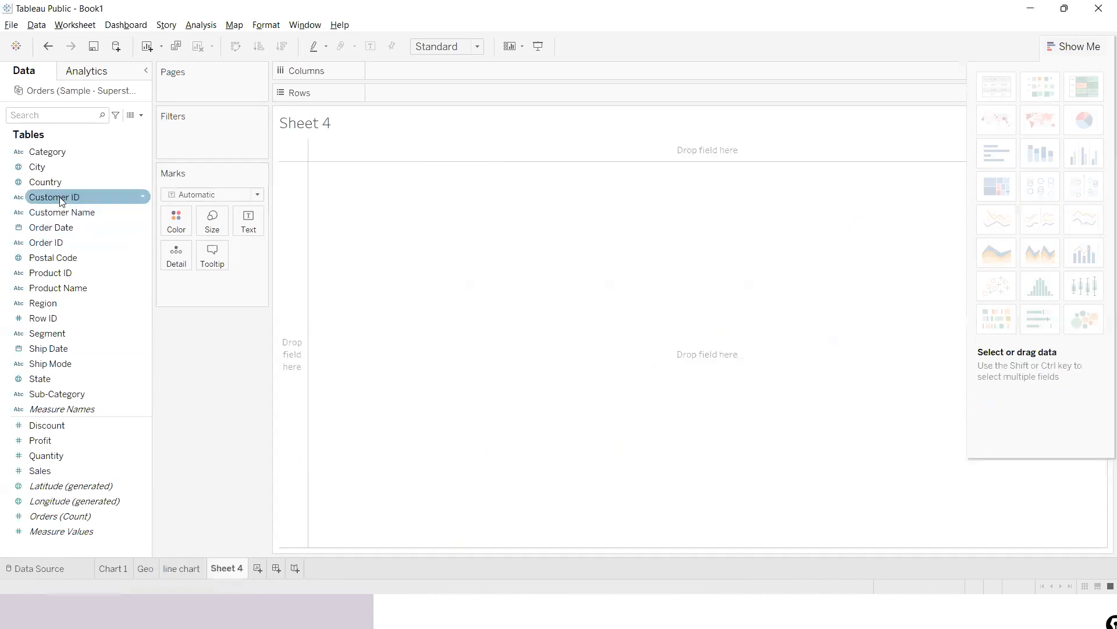
drag(81, 227, 408, 72)
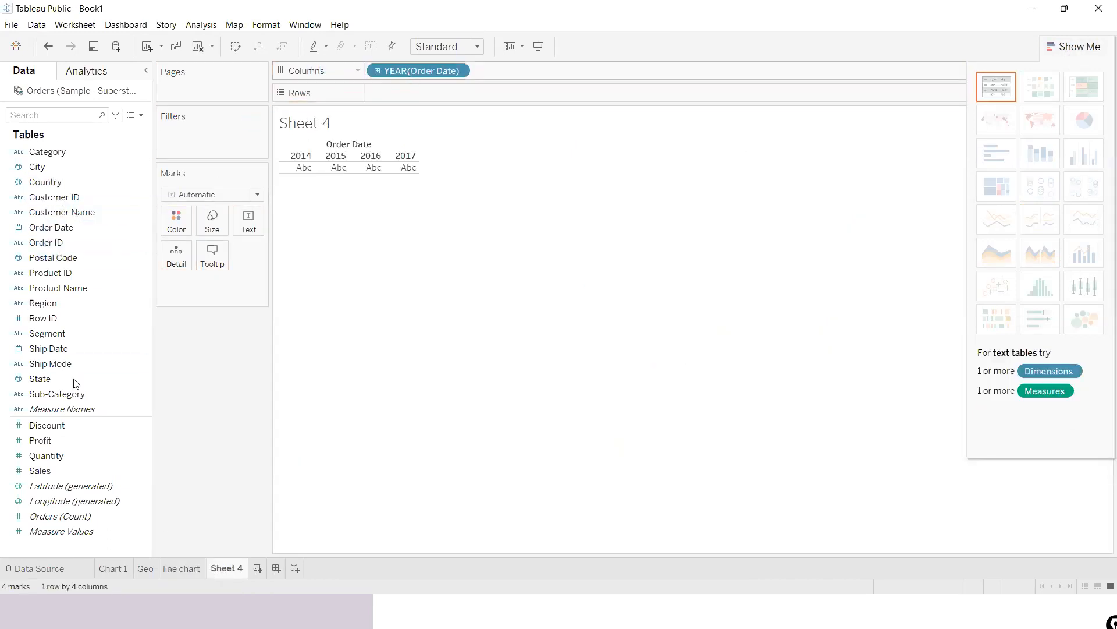
double_click(36, 472)
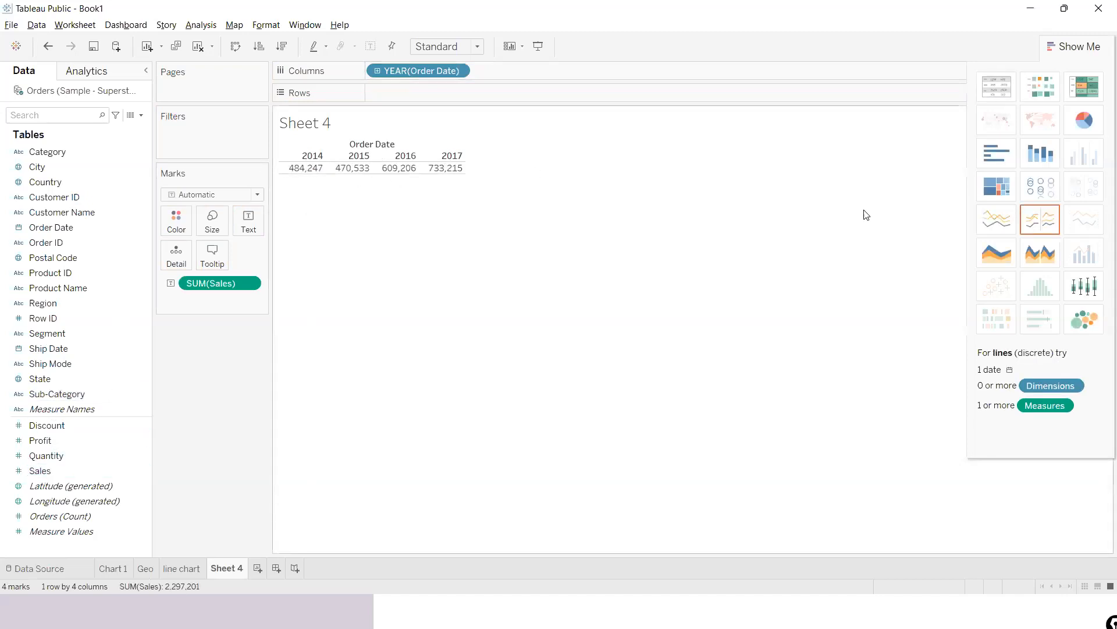
- Turn the yearly sales table into a discrete area chart and drill Order Date down to month, leaving out the quarter level
click(997, 254)
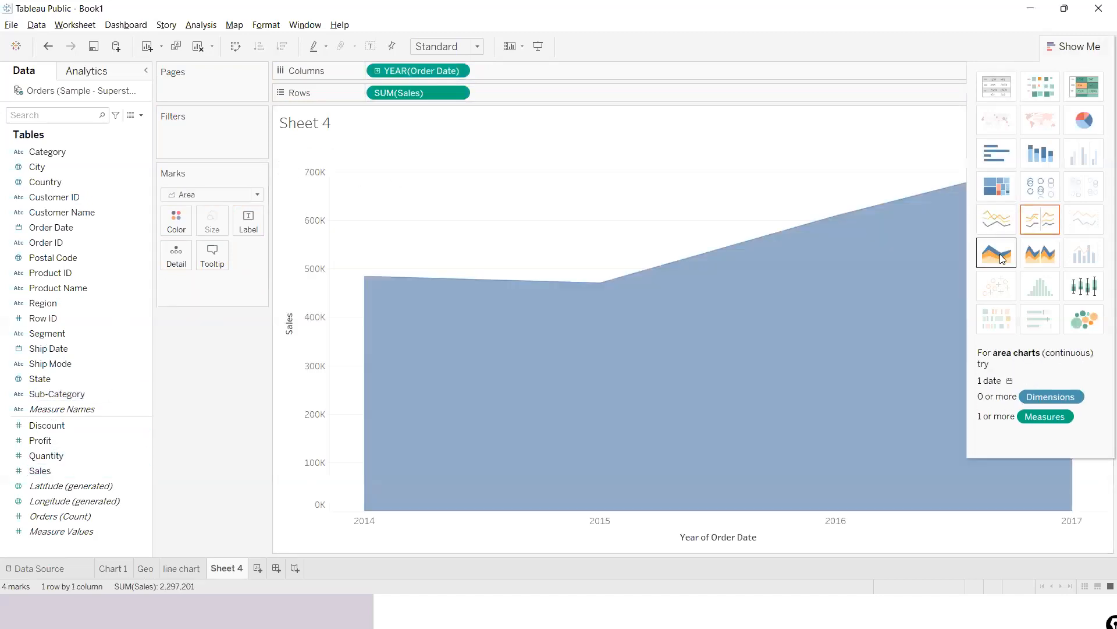
click(1045, 256)
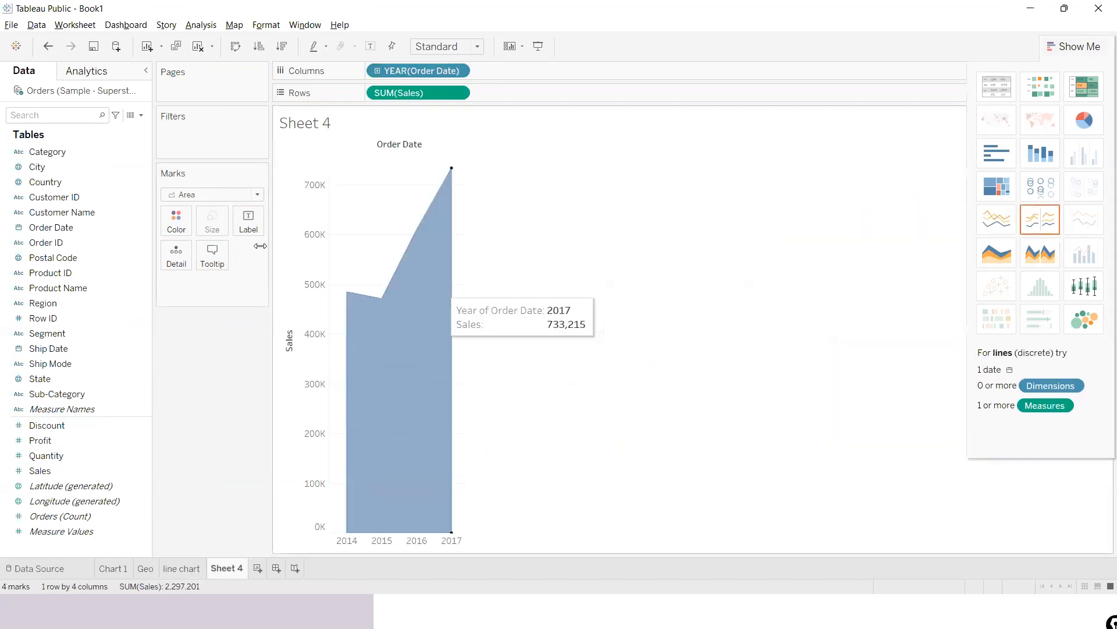
click(376, 70)
click(482, 71)
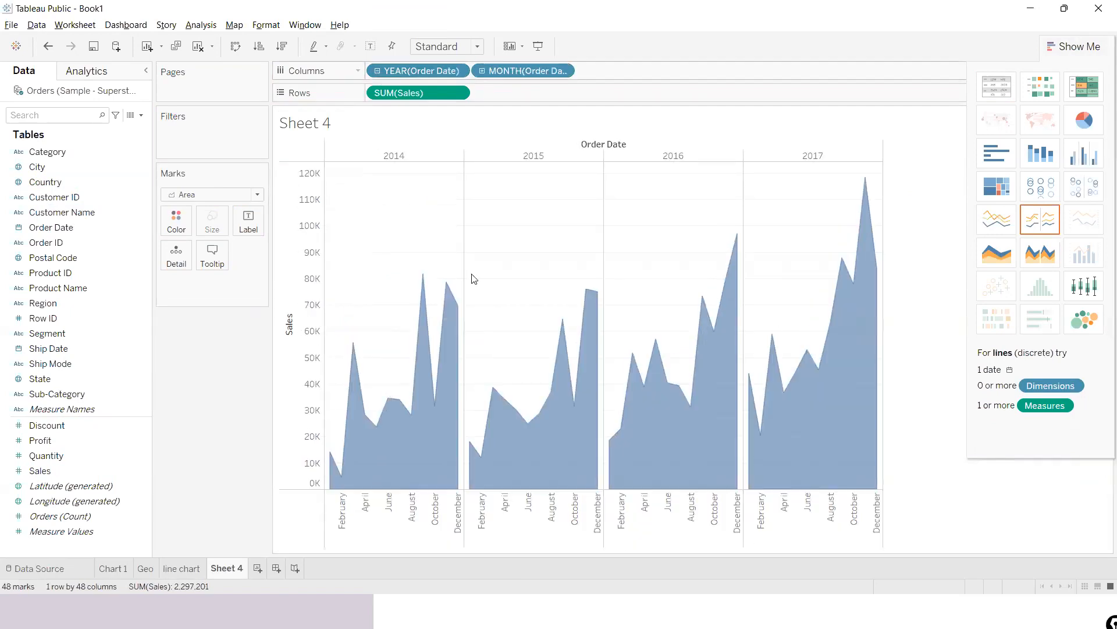
- Check the line chart sheet for comparison, and colour the areas on Sheet 4 by the year of Order Date
click(182, 568)
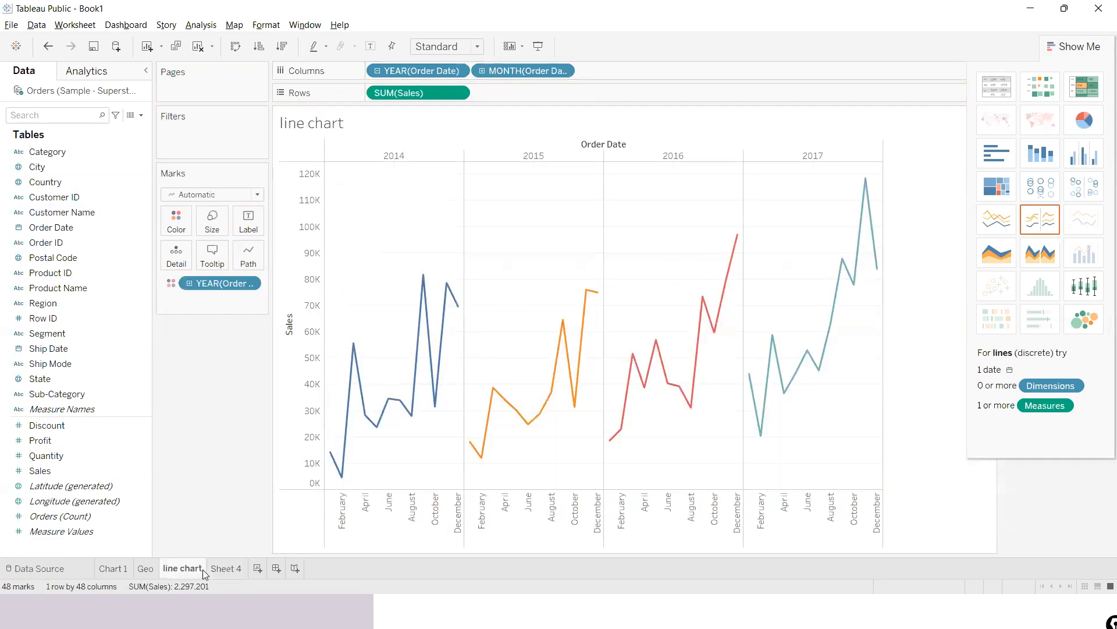
click(221, 569)
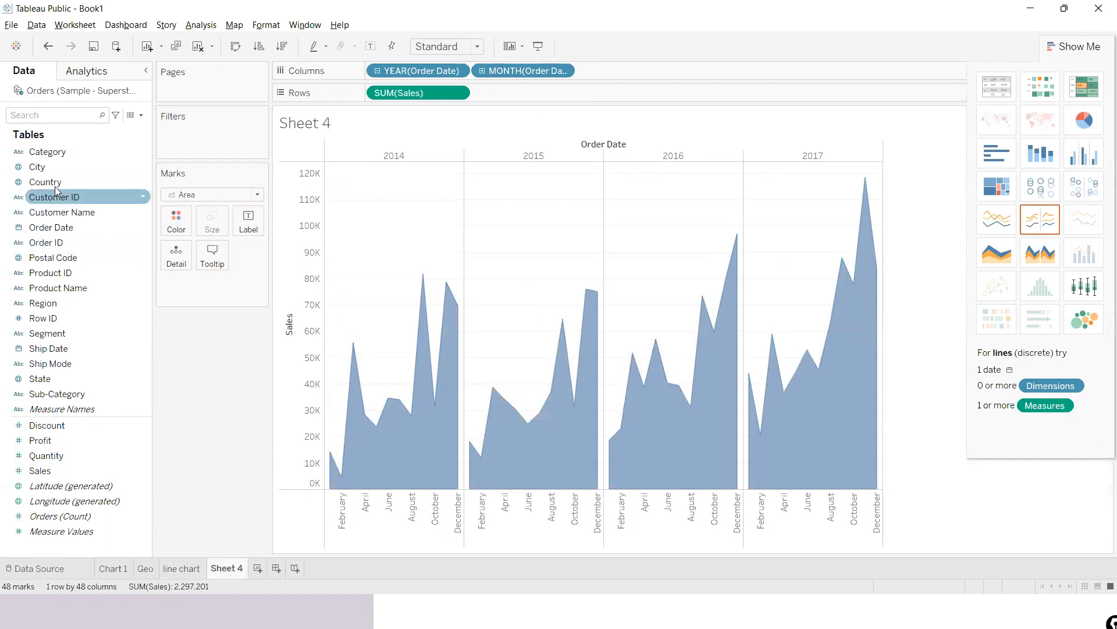
drag(59, 228, 172, 230)
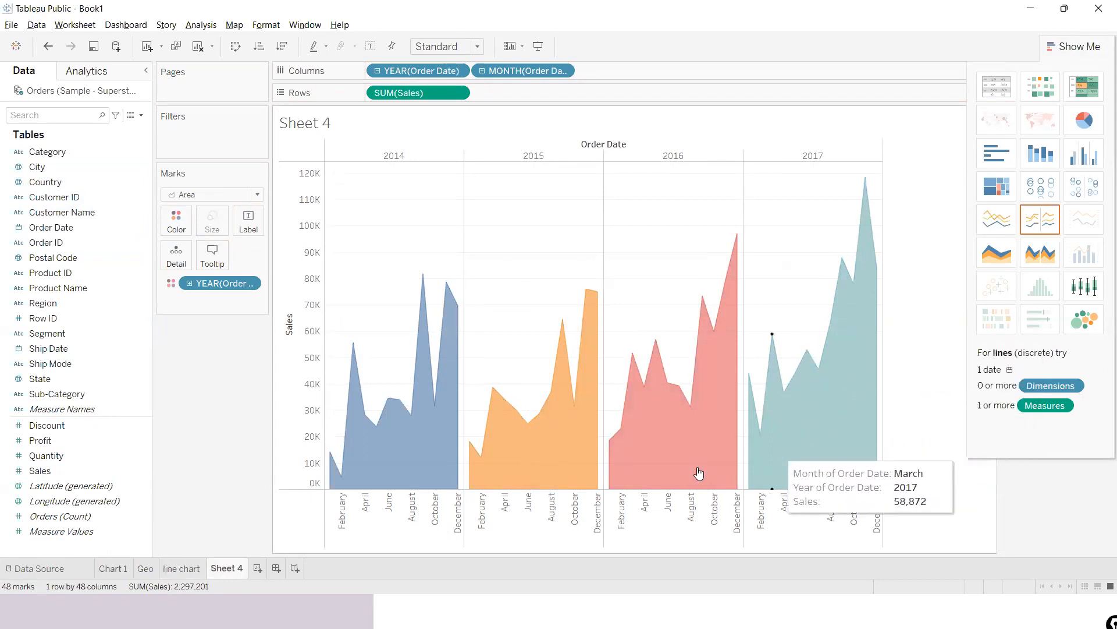
- Compare the line chart sheet with the area chart on Sheet 4, and review the Geo and Chart 1 worksheets
click(181, 571)
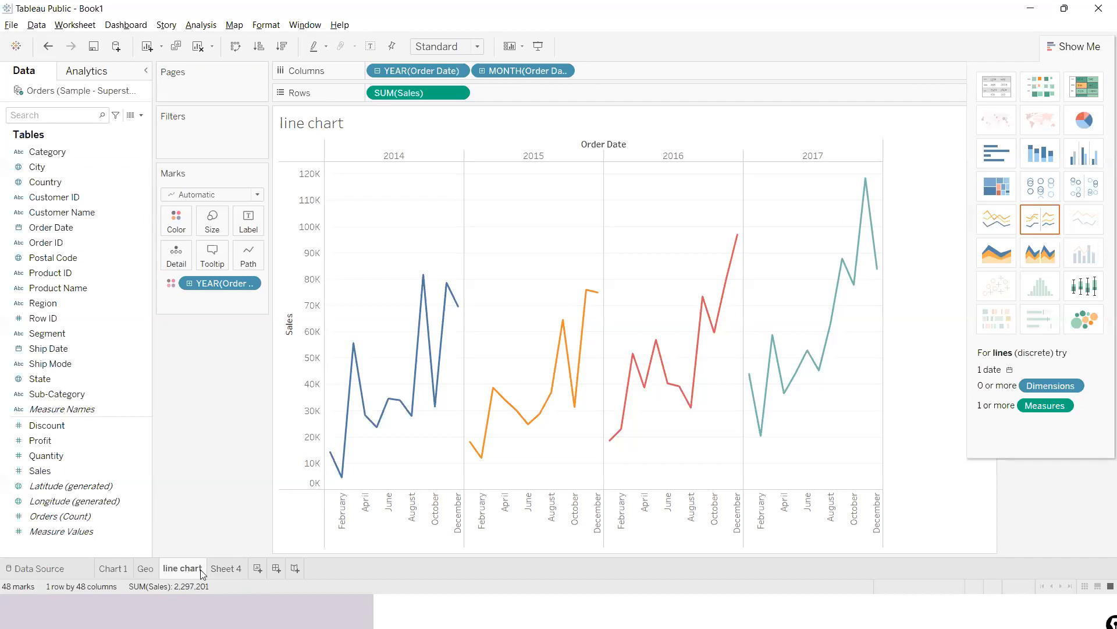
click(225, 569)
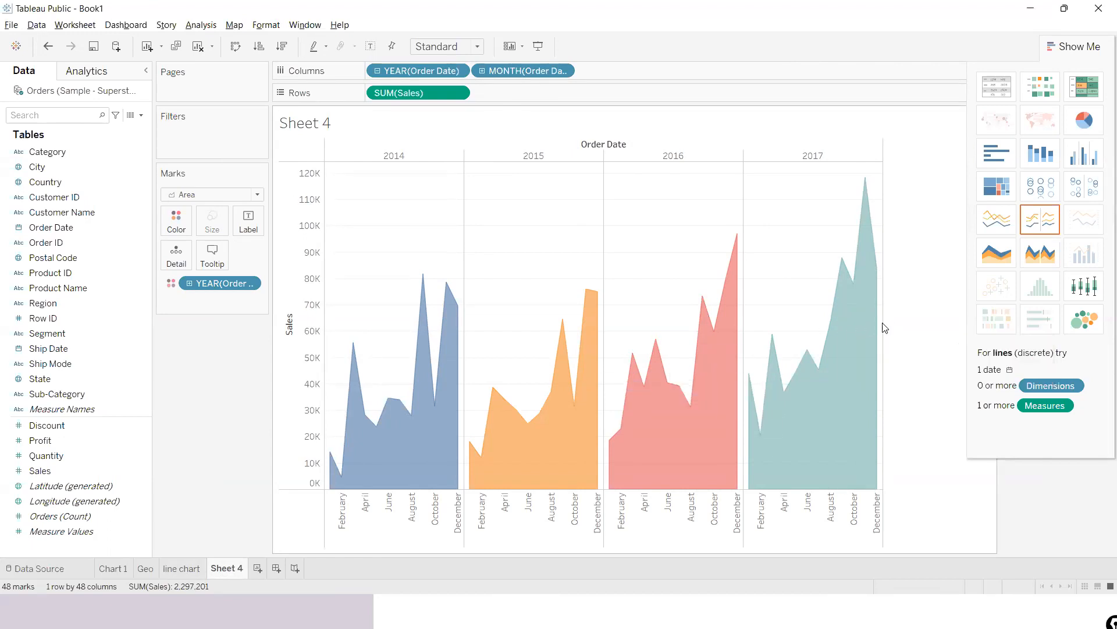
click(186, 569)
click(149, 572)
click(114, 571)
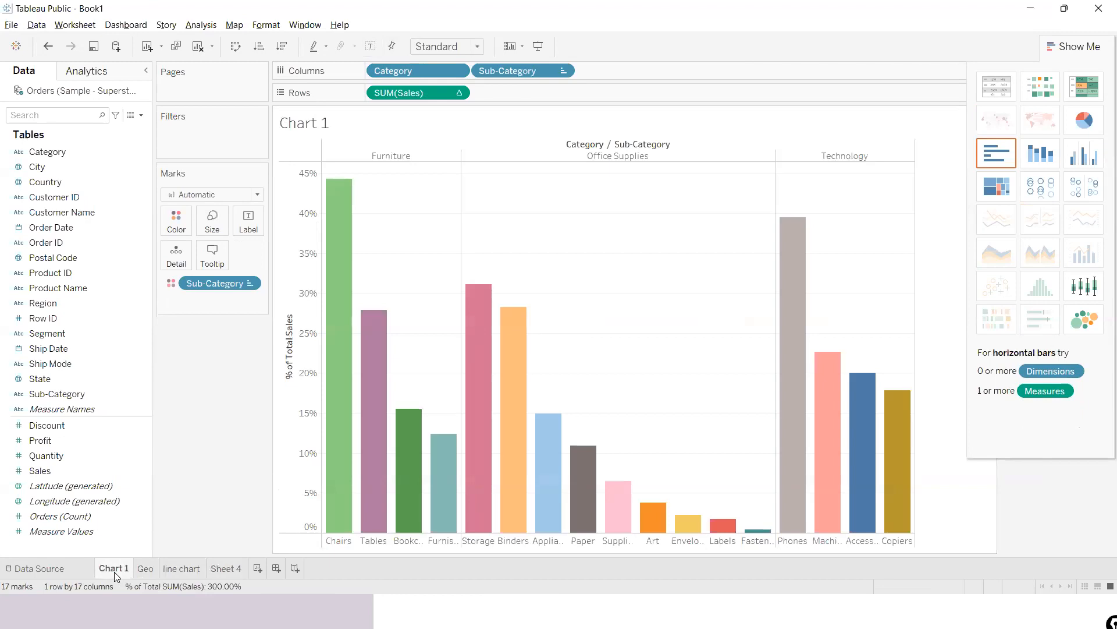
click(141, 577)
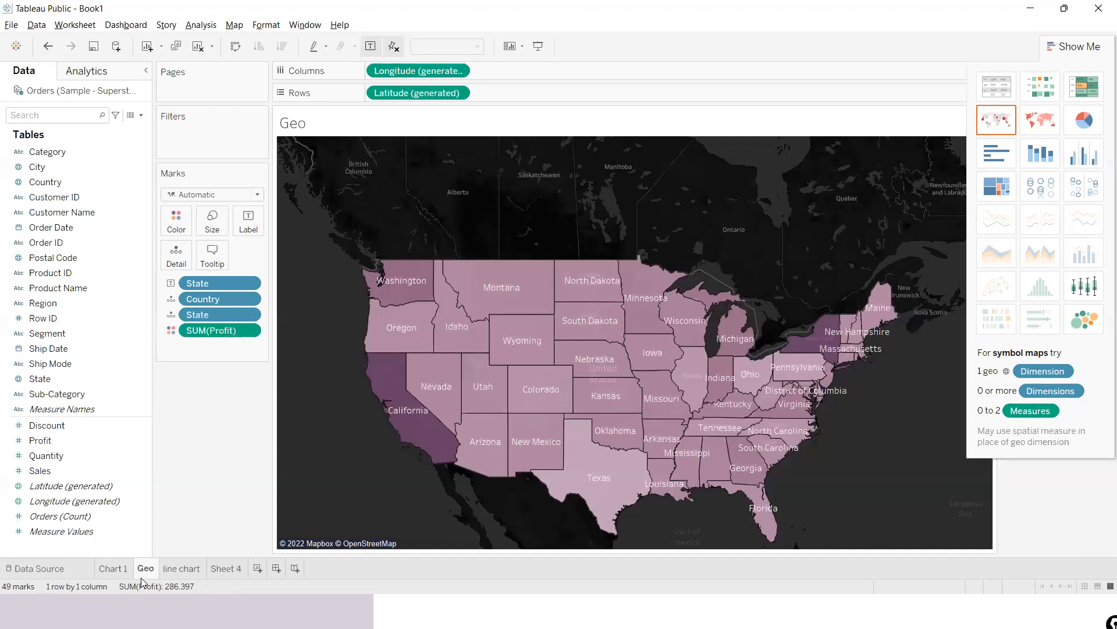
- Create a new worksheet and plot Sales by Category as a circle view
click(186, 569)
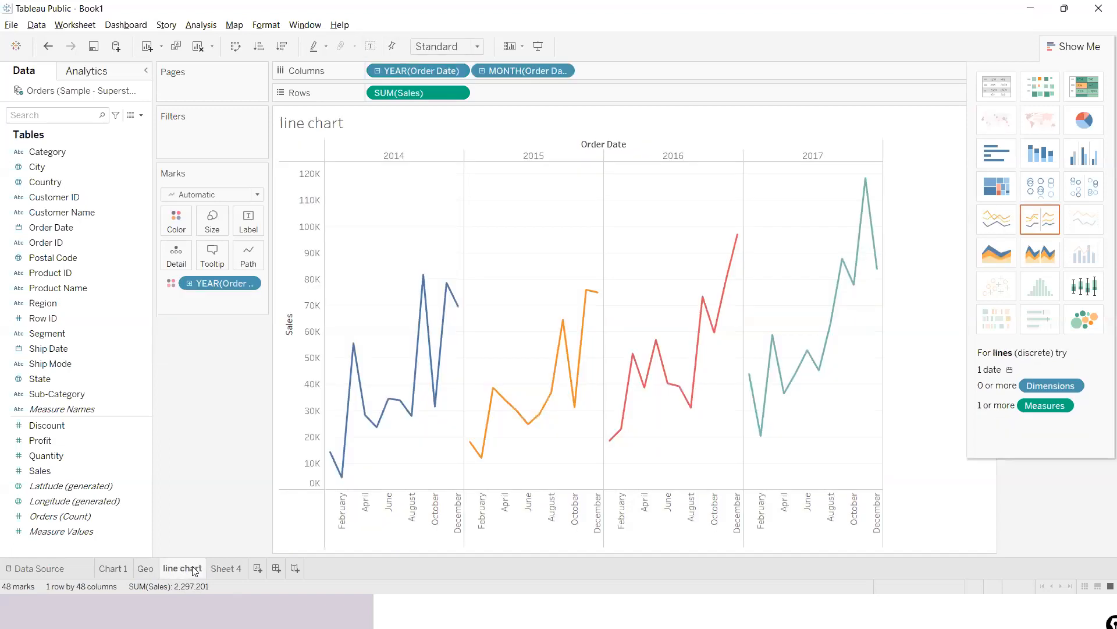
click(210, 570)
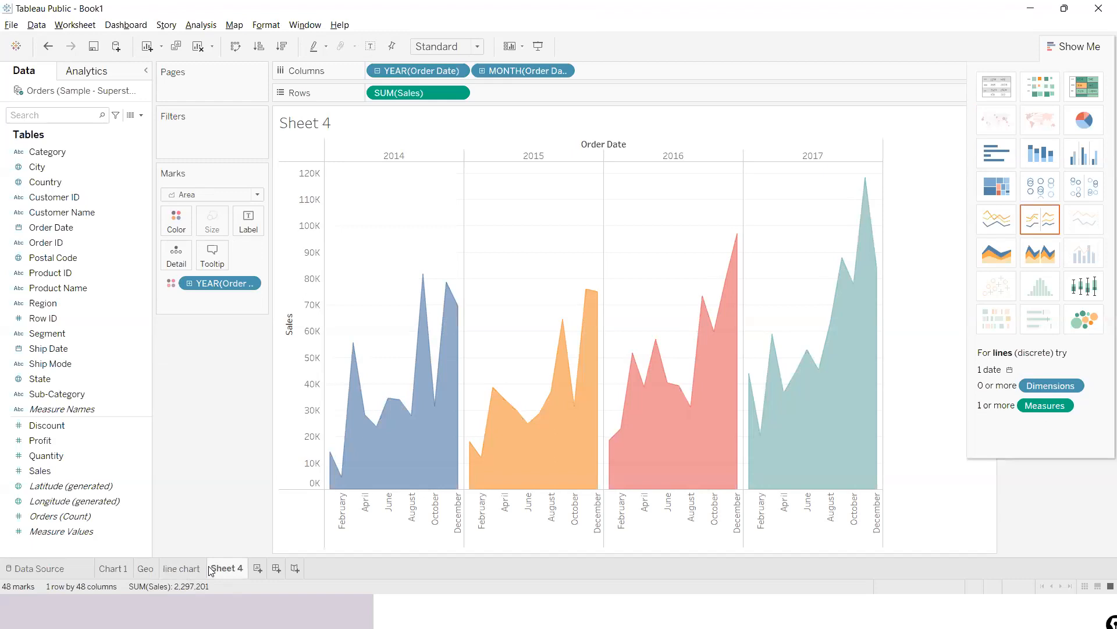
click(258, 568)
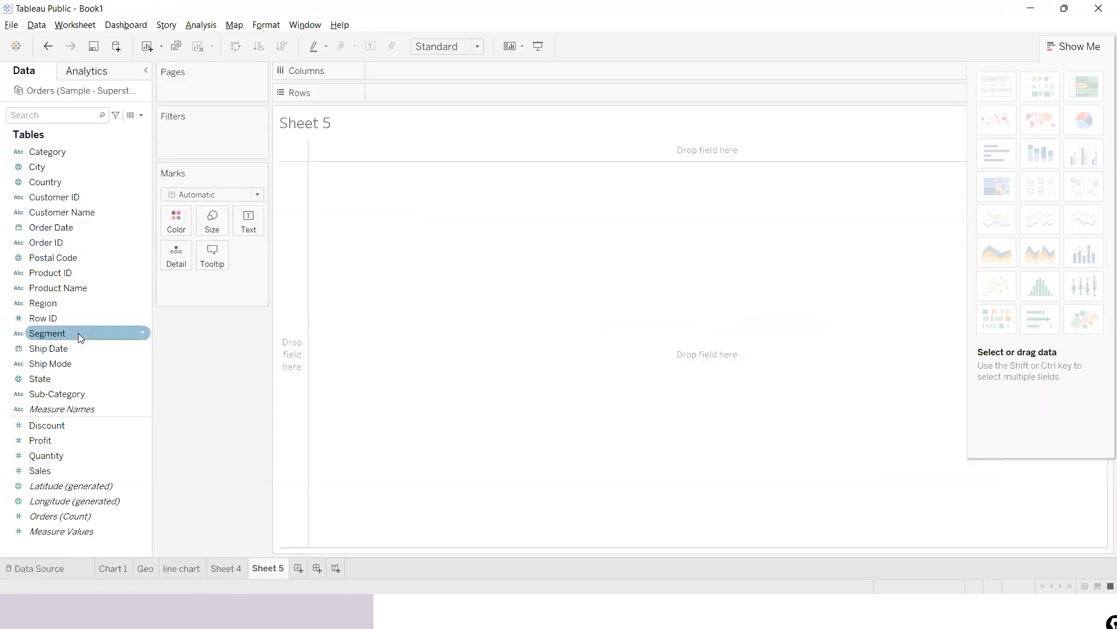
drag(66, 155, 403, 97)
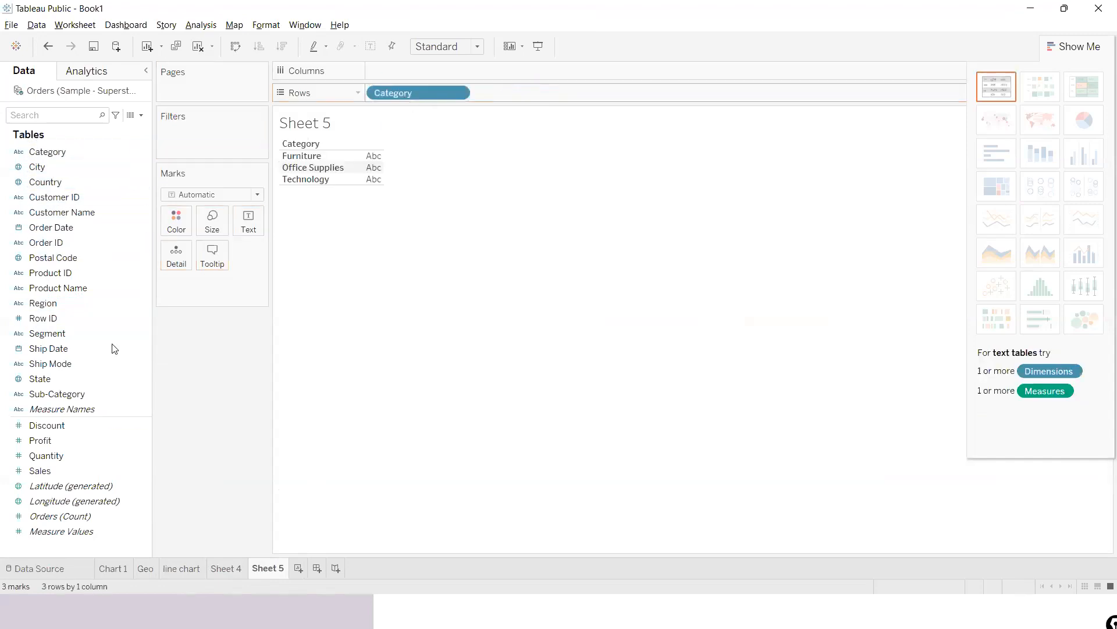
double_click(41, 475)
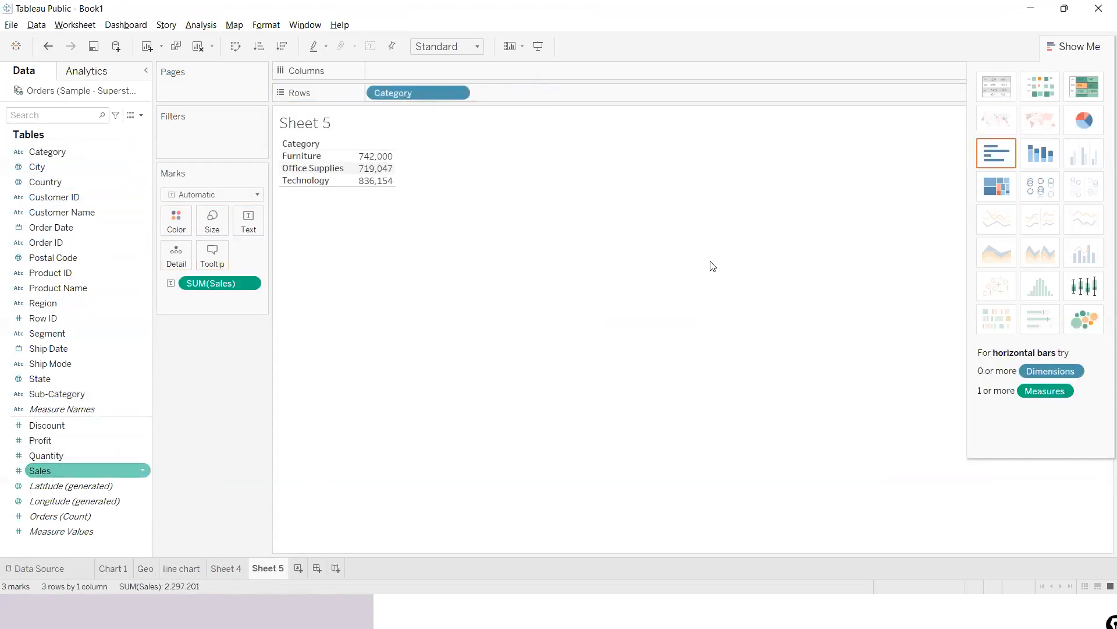
click(1042, 186)
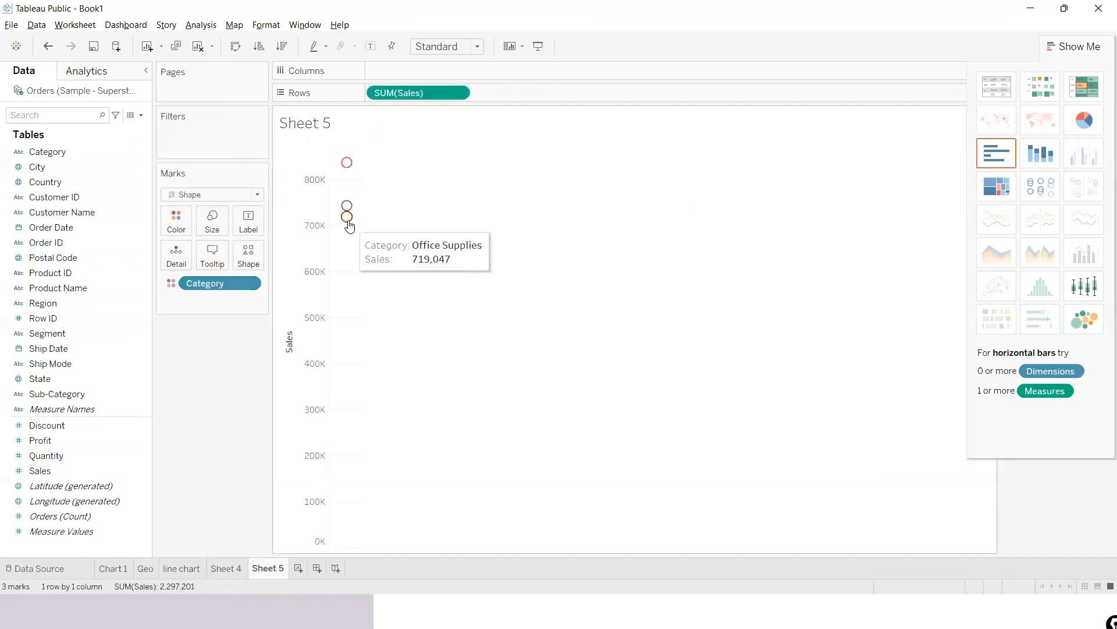
mouse_move(348, 170)
mouse_move(349, 225)
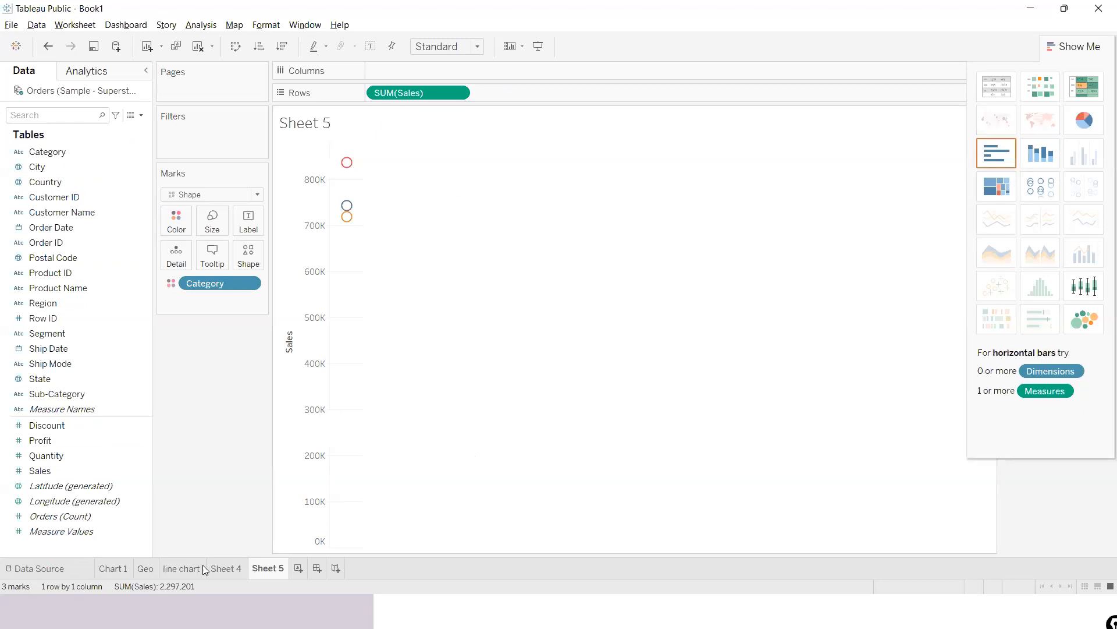
- Look through the existing worksheets from Sheet 4 back to Chart 1, and return to Sheet 5
click(220, 576)
click(181, 569)
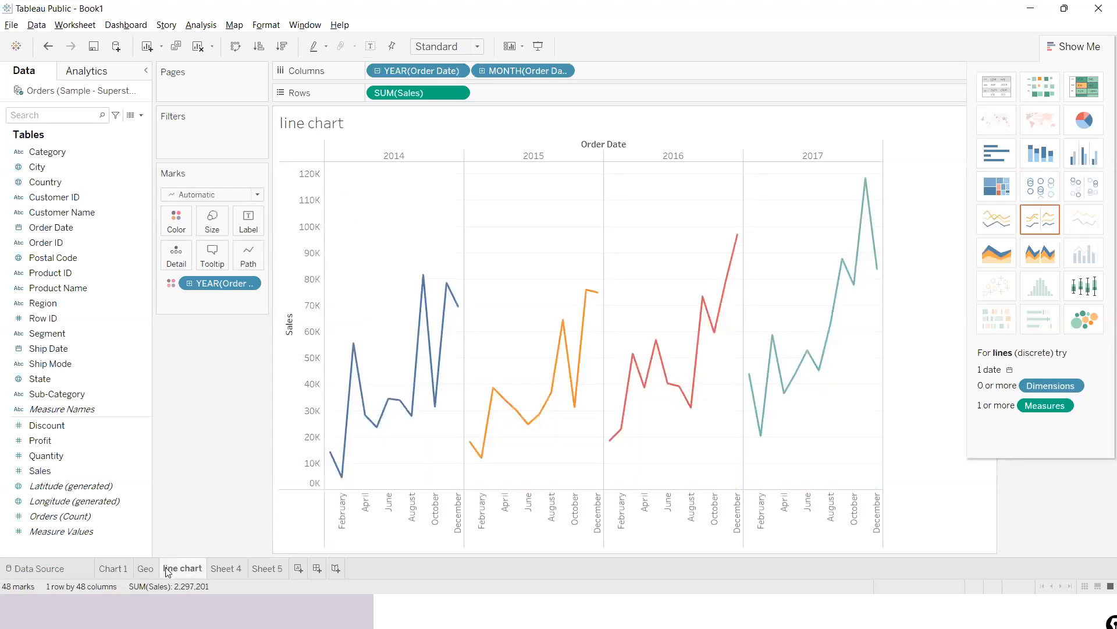
click(153, 567)
click(114, 568)
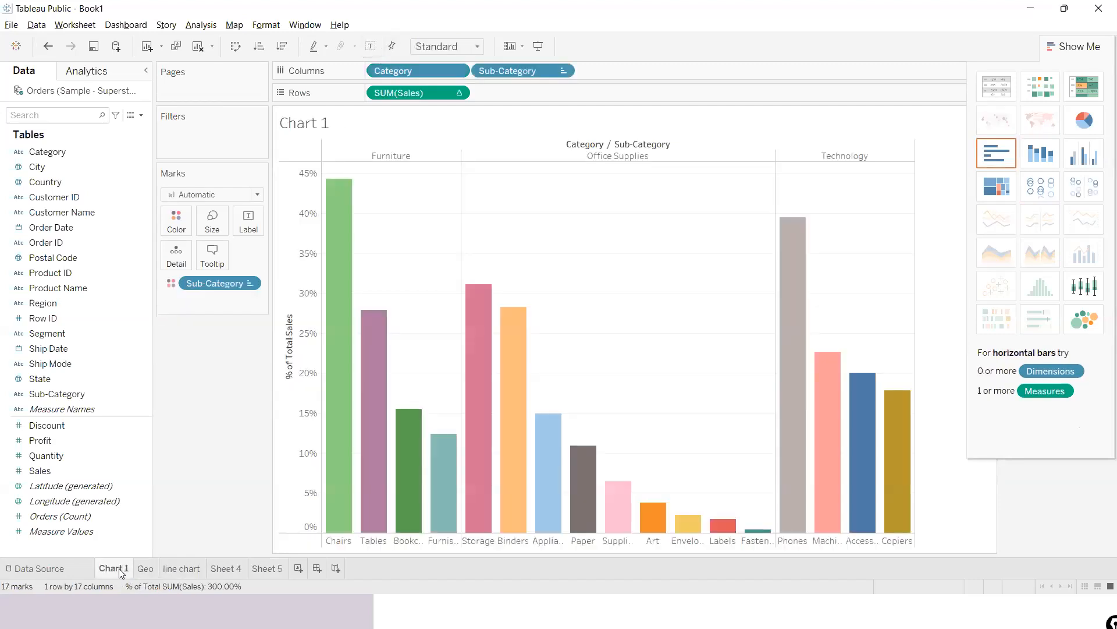
click(268, 570)
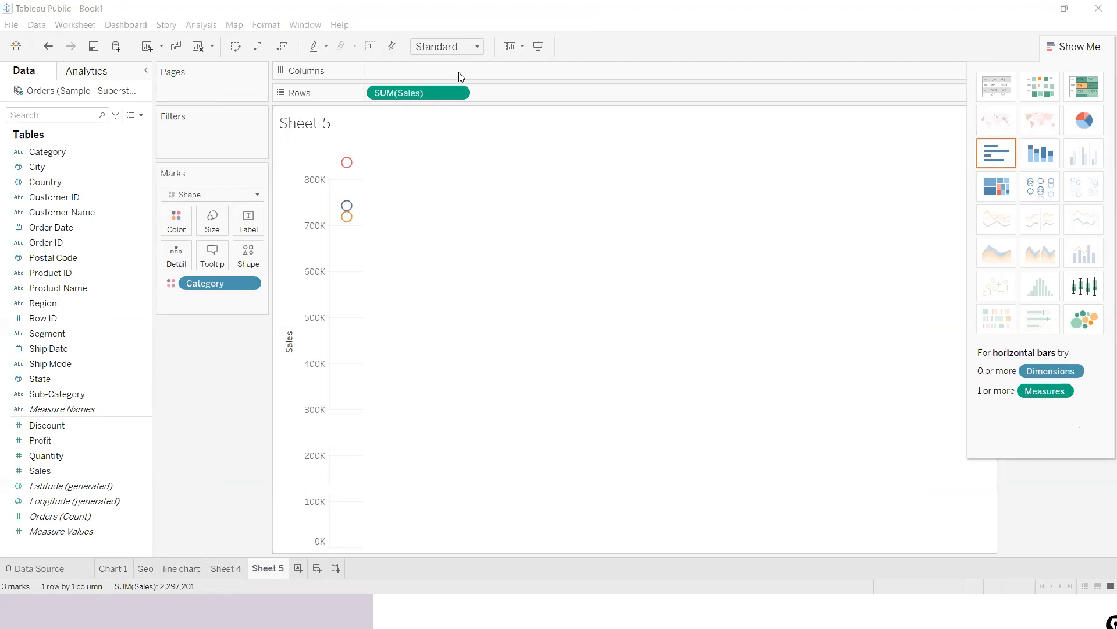
click(854, 417)
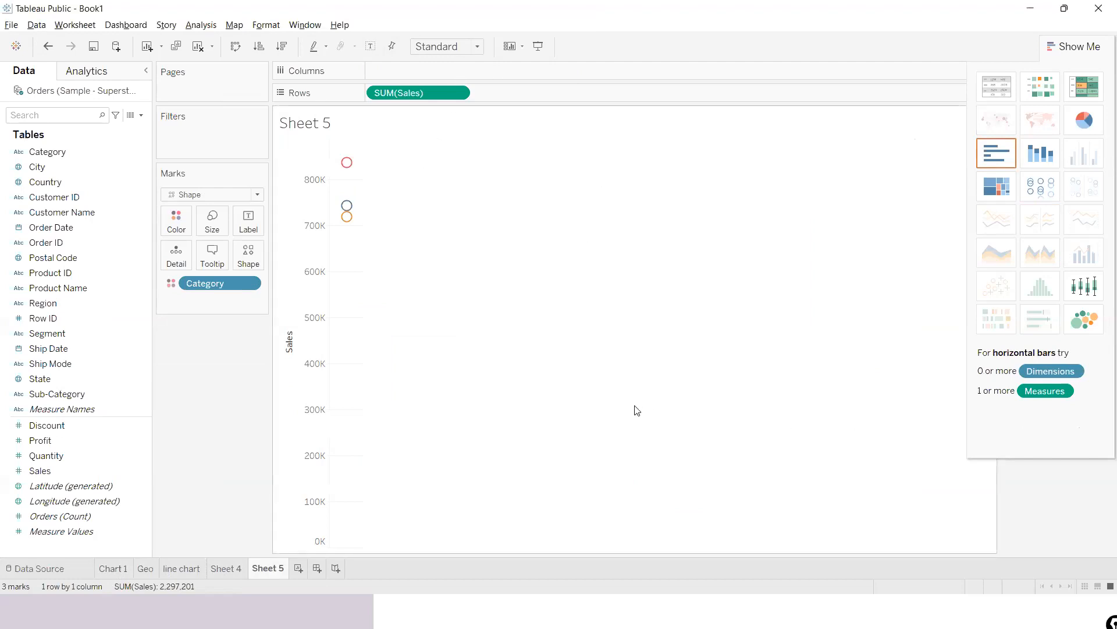
- Add another worksheet and name it "filter"
click(298, 568)
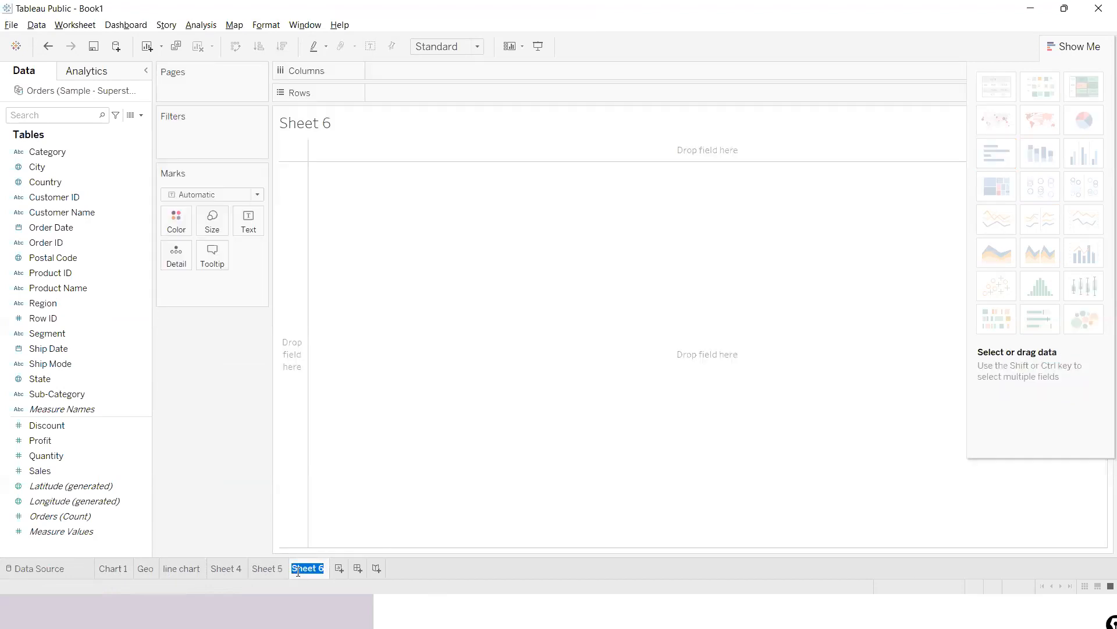
text(filter)
key(Return)
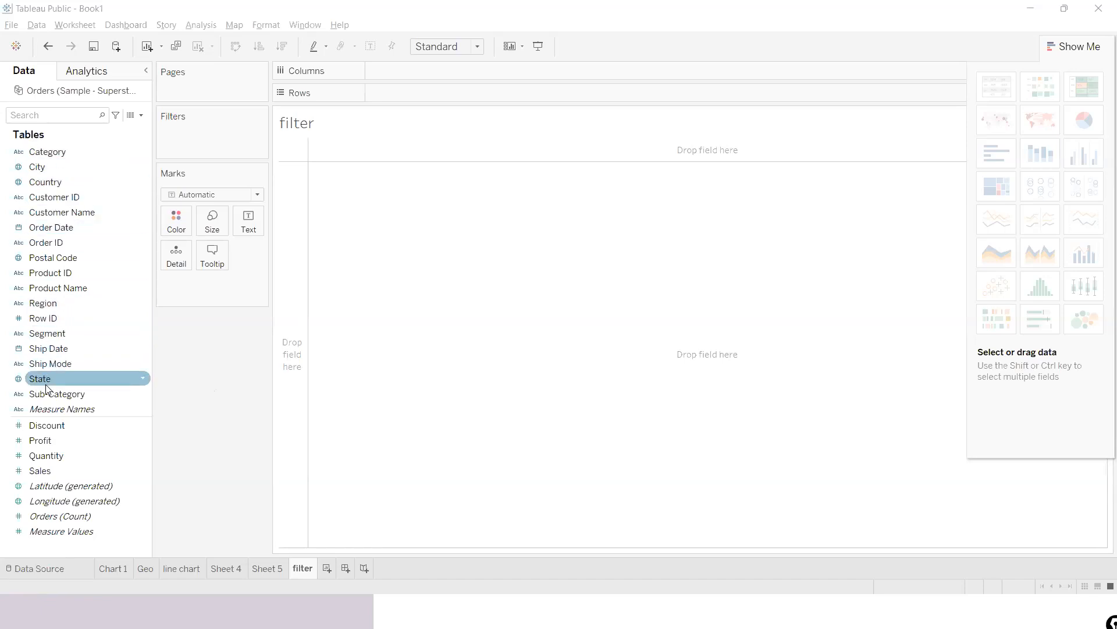
- Build a horizontal bar chart showing Sales for each Sub-Category
drag(48, 397, 399, 82)
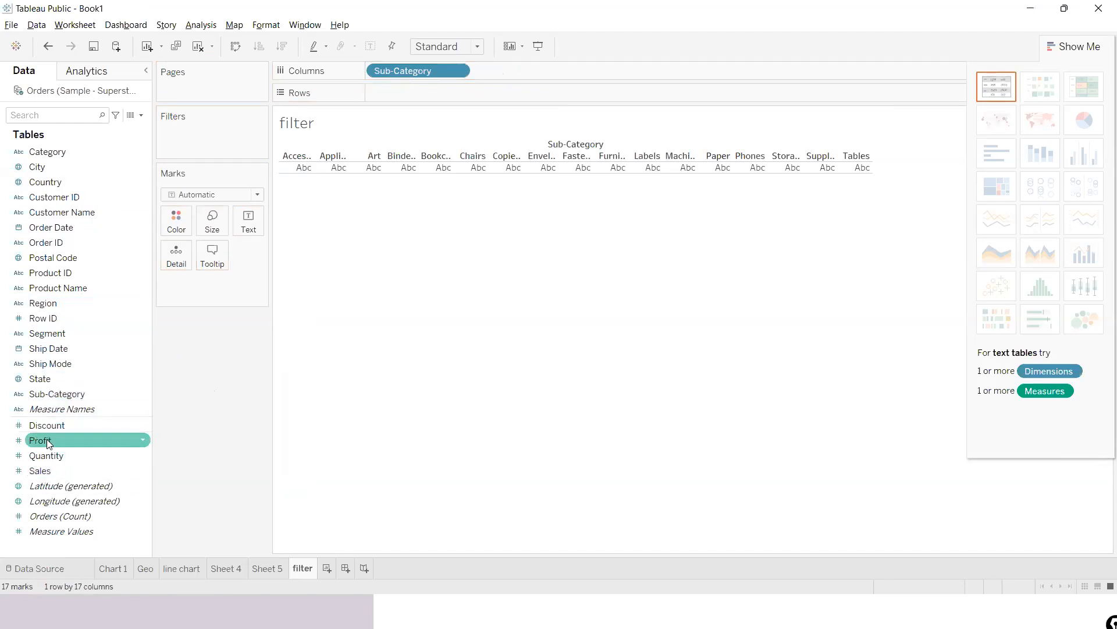
click(45, 470)
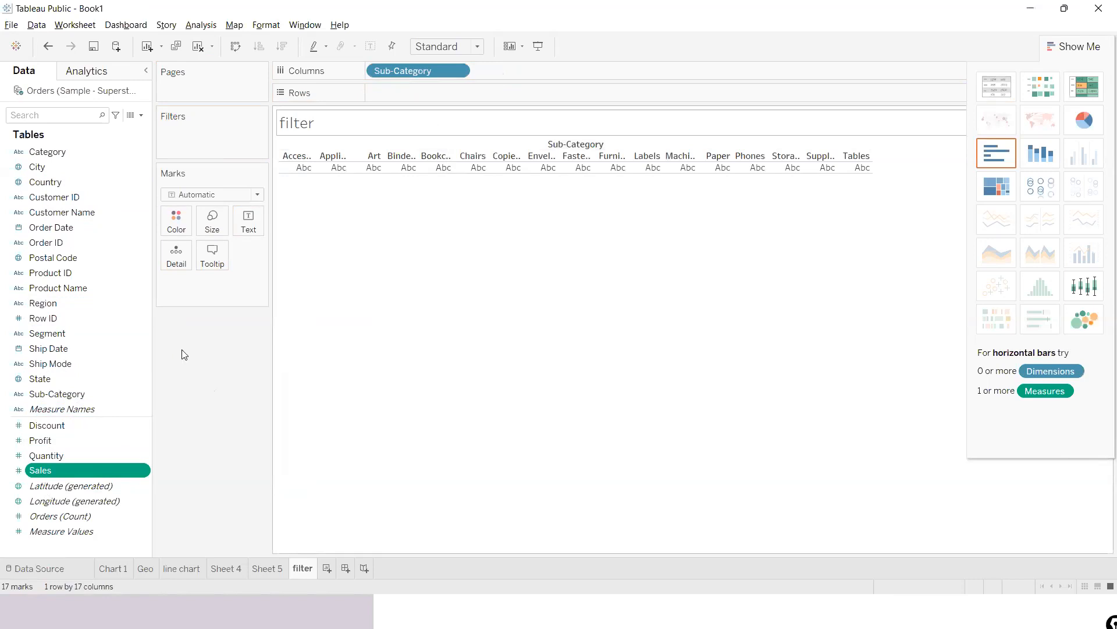
double_click(80, 469)
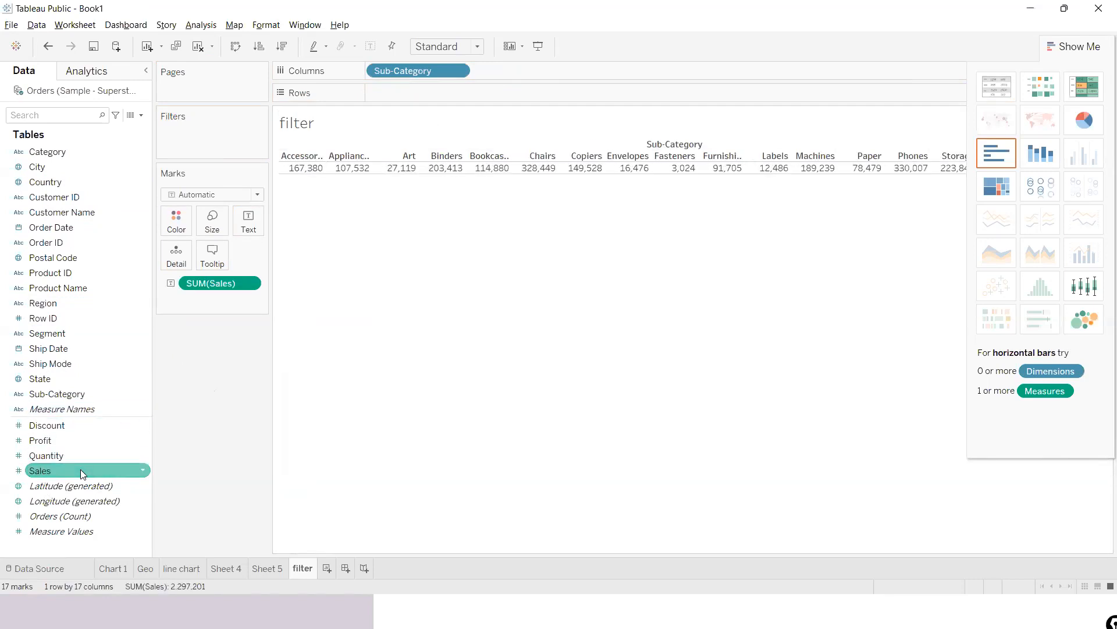
click(996, 150)
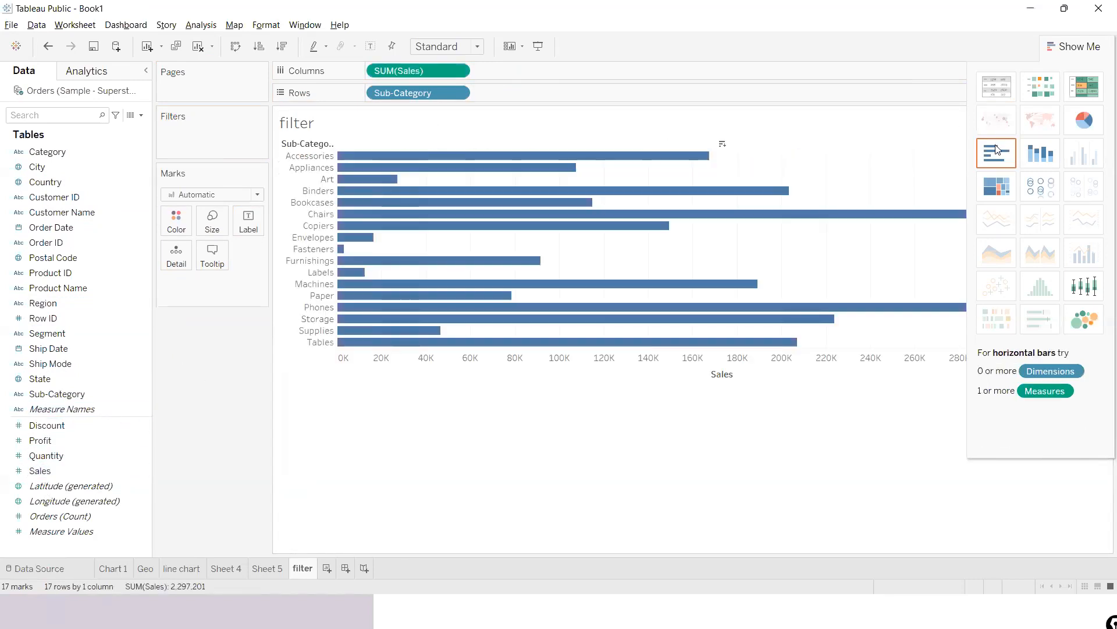
- Swap the chart's rows and columns, sort the bars by Sales in descending order, and hide the chart type suggestions
click(235, 46)
click(281, 46)
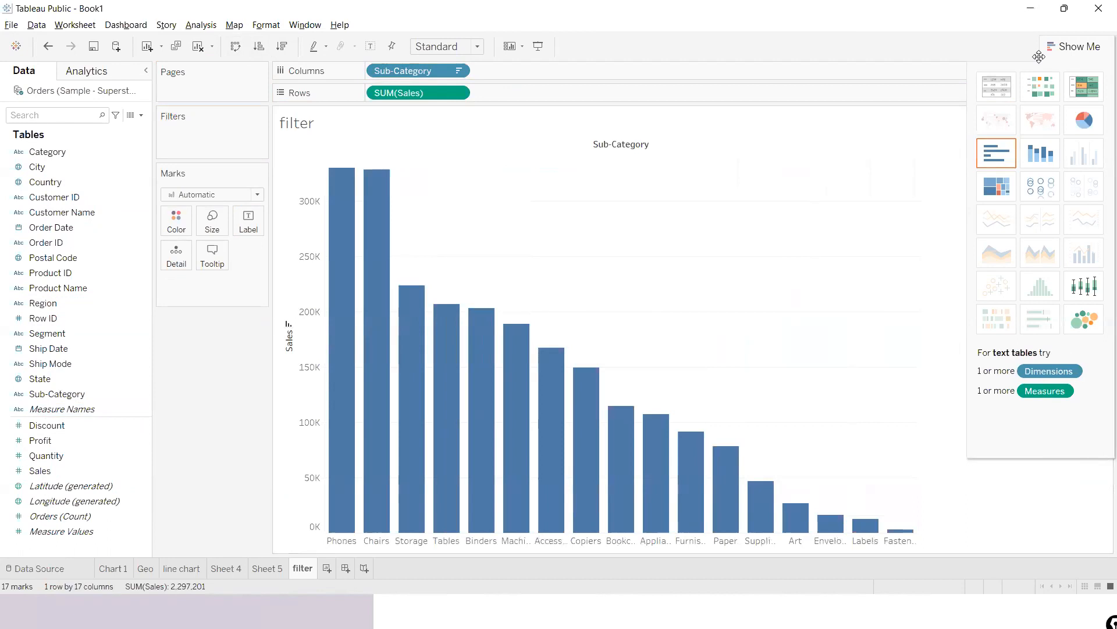
click(1059, 50)
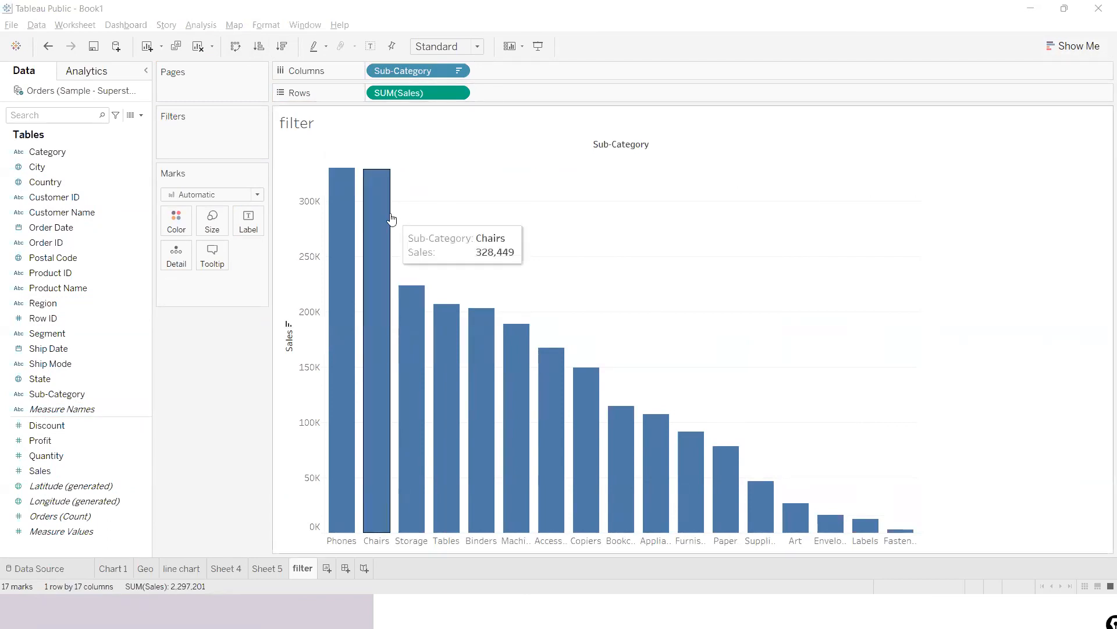
- Try keeping only the Phones, Chairs and Storage sub-categories in the chart, and undo the filter
mouse_move(437, 395)
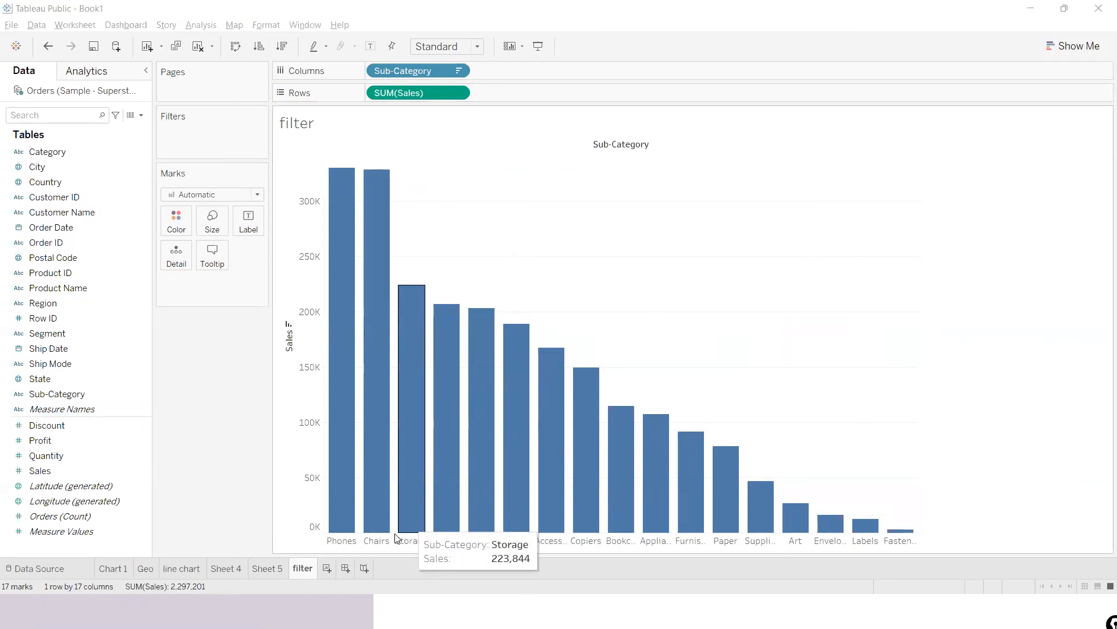
mouse_move(340, 515)
mouse_move(410, 515)
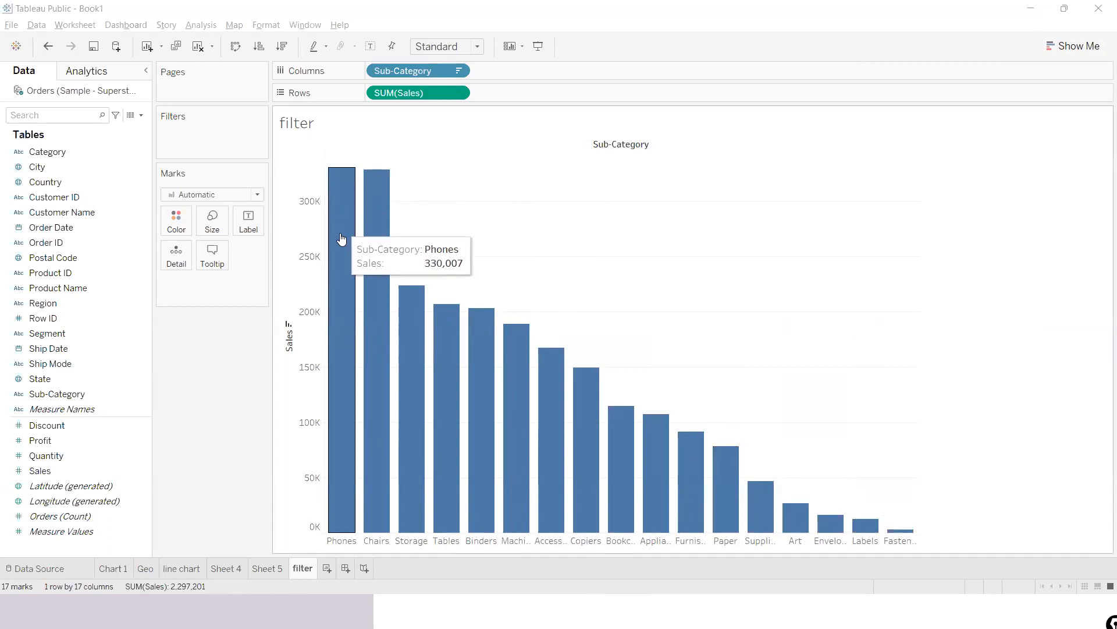
click(344, 541)
ctrl+click(376, 540)
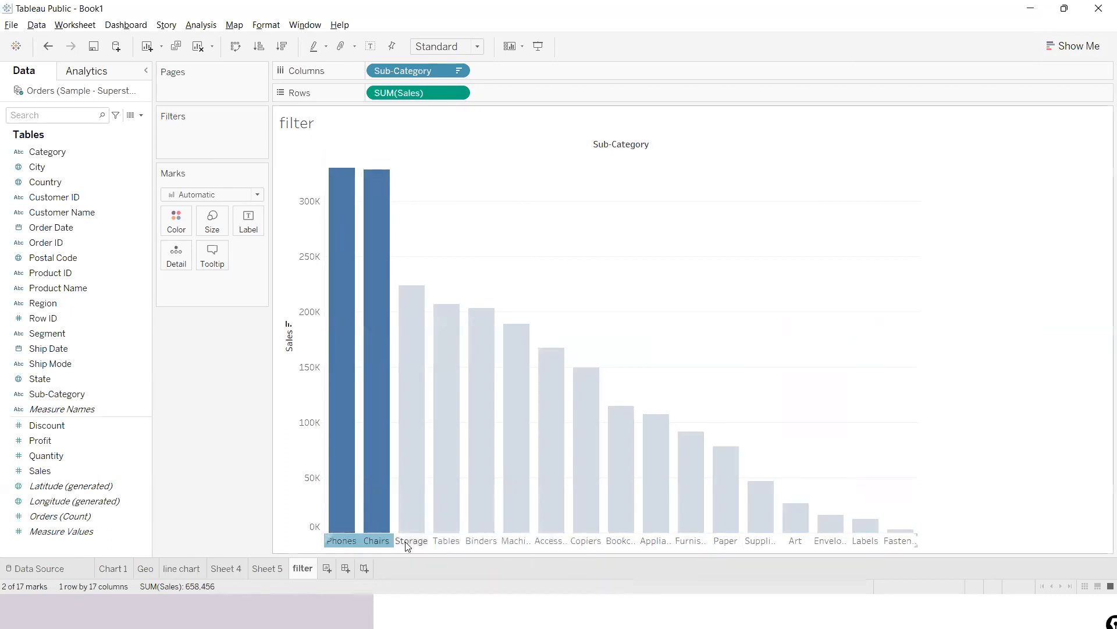
ctrl+click(411, 541)
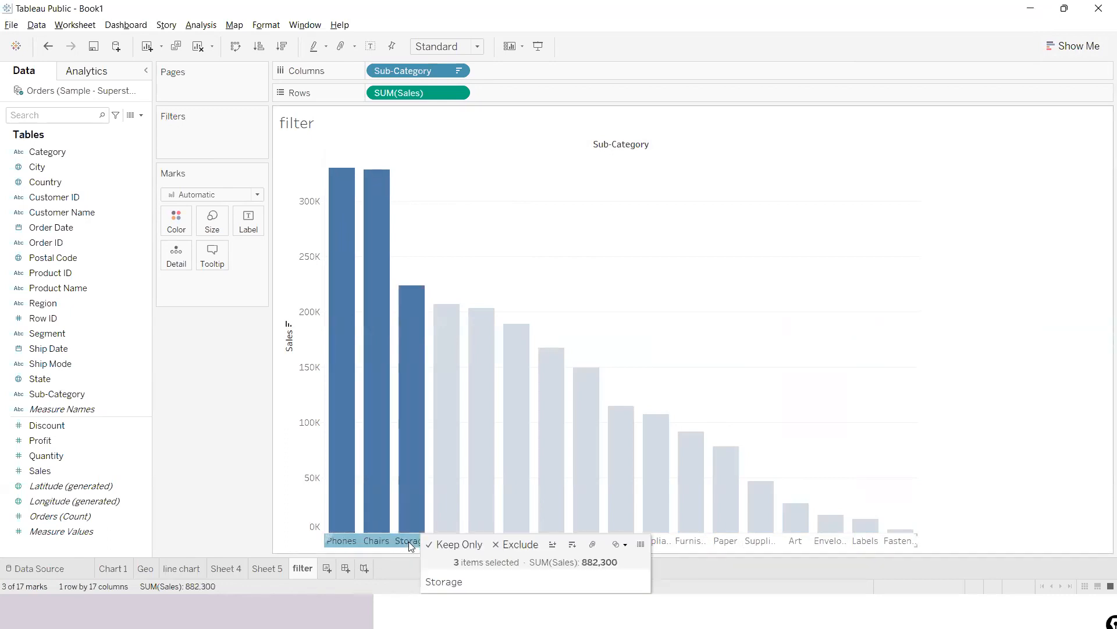
click(458, 544)
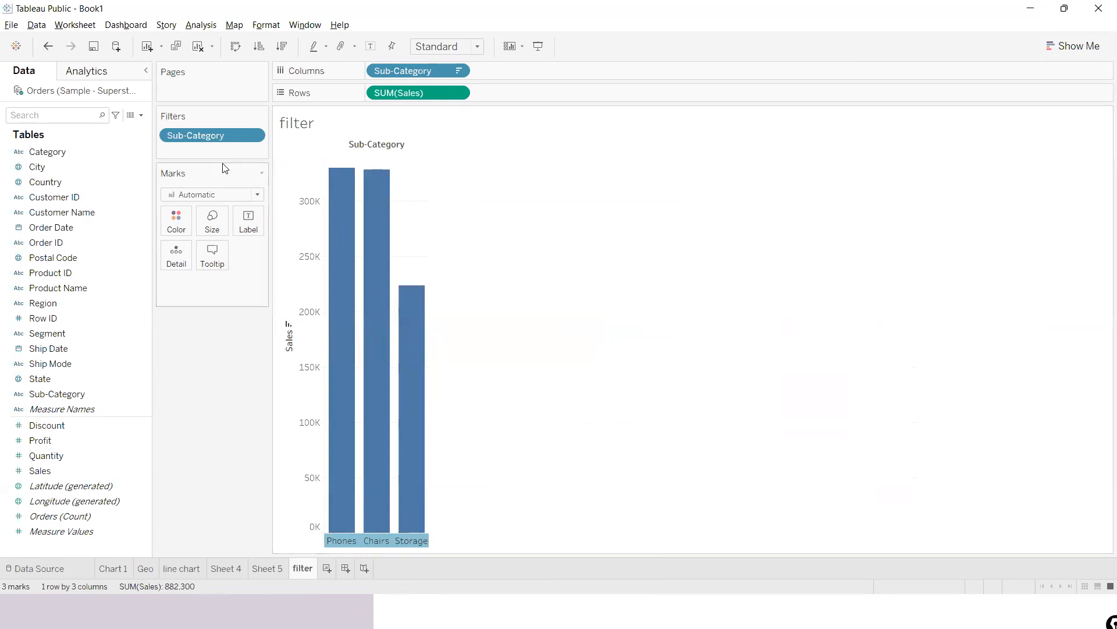
key(ctrl+z)
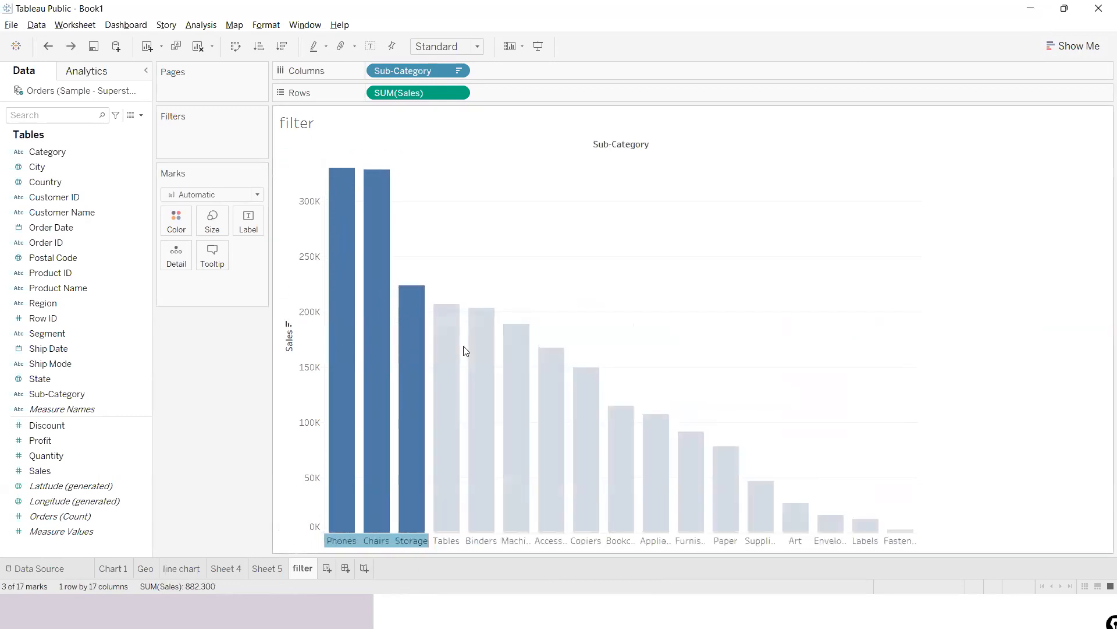
click(642, 305)
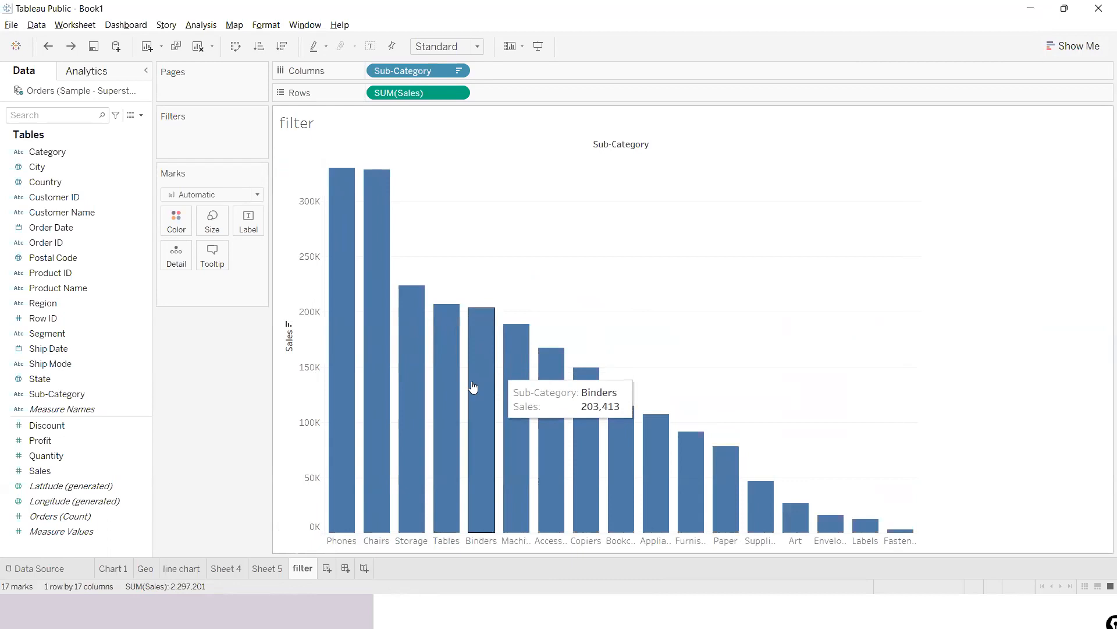
- Try keeping only the Accessories and Appliances sub-categories, undo the filter and clear the selection
click(547, 541)
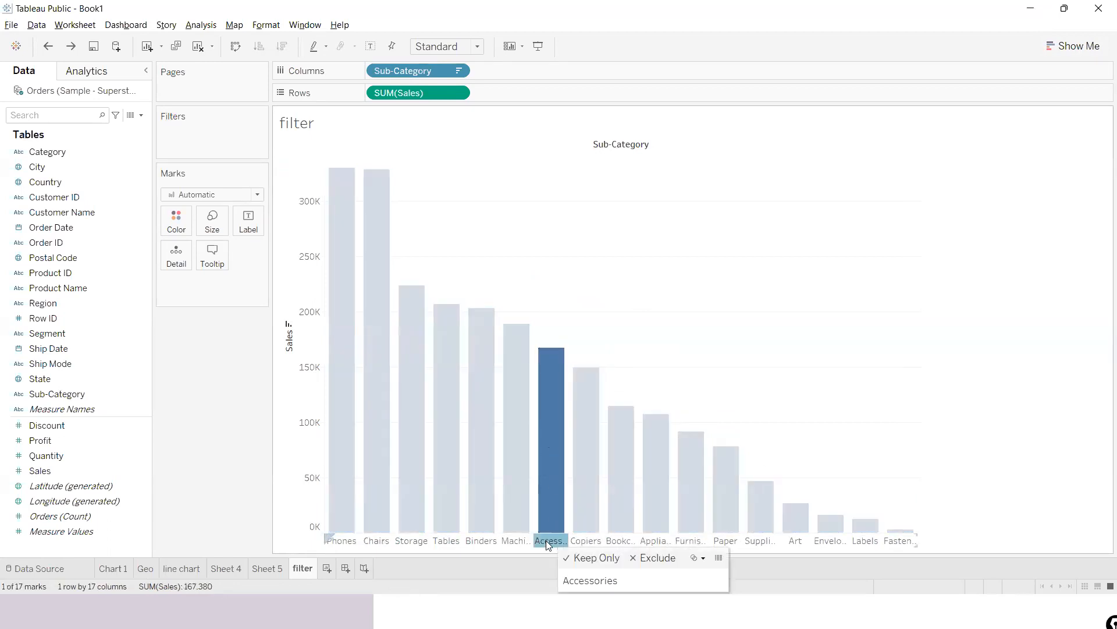
ctrl+click(650, 541)
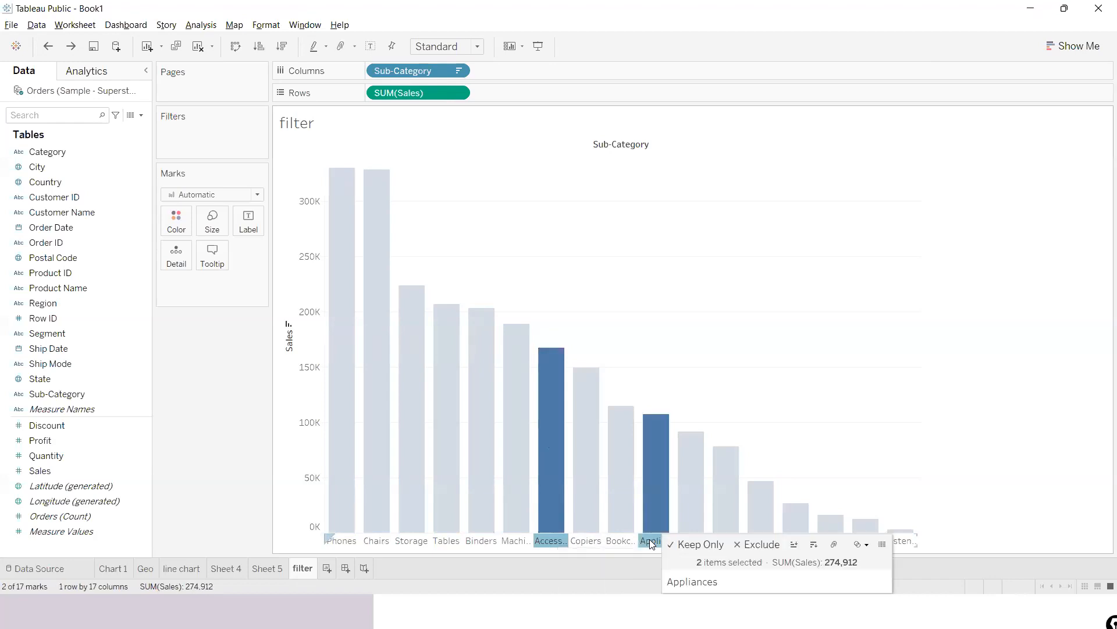
click(699, 544)
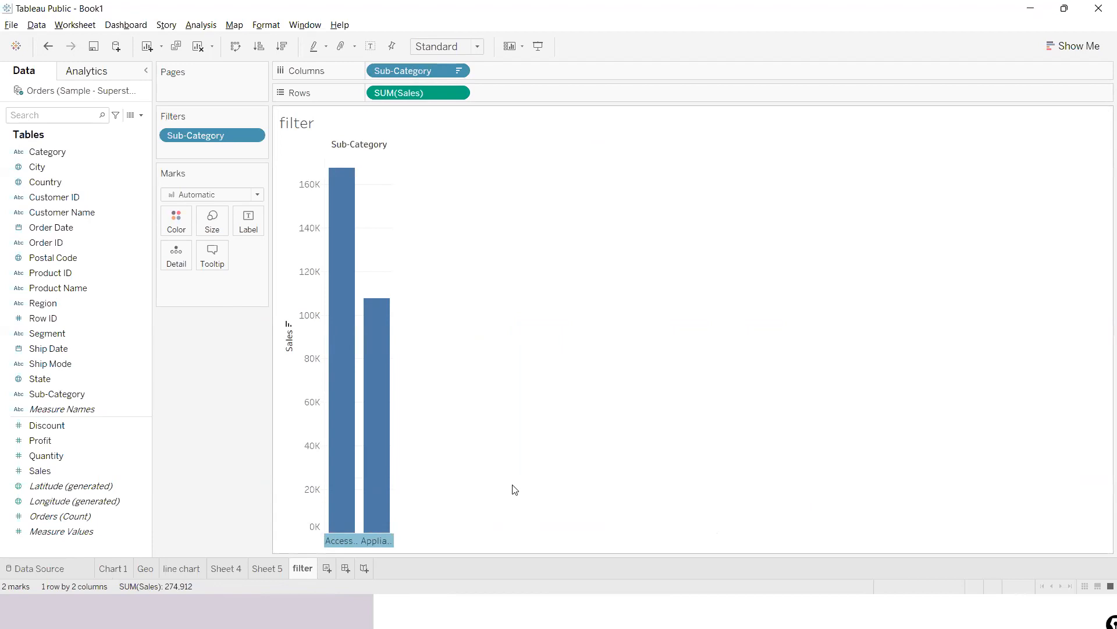
key(ctrl+z)
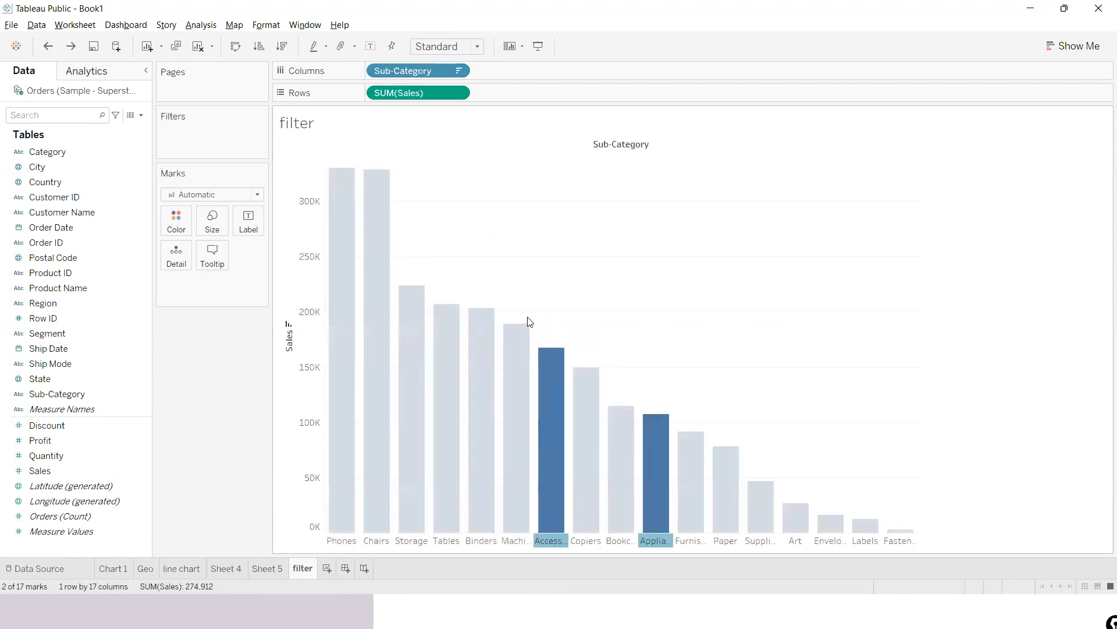
click(362, 271)
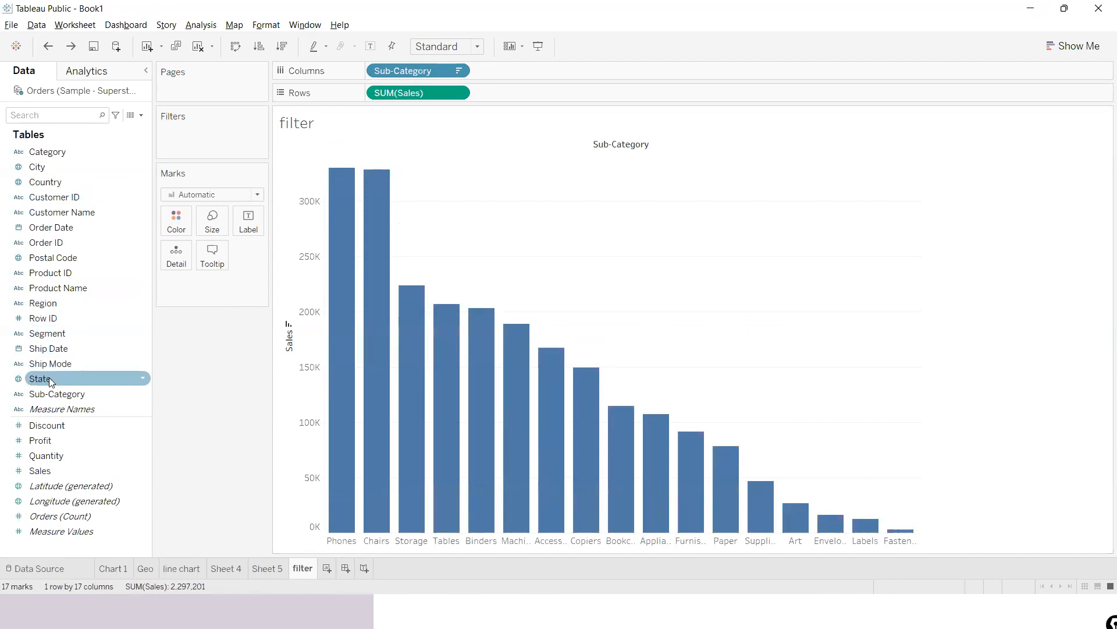
- Color the bars by Sub-Category
drag(49, 393, 177, 221)
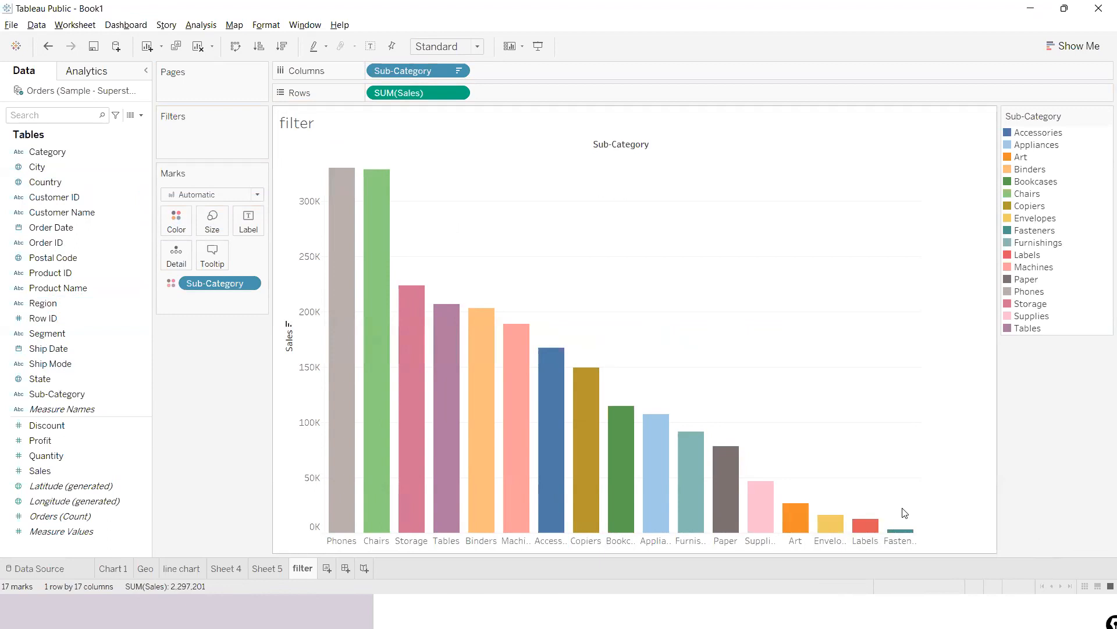
- Try excluding the Envelopes, Labels and Fasteners sub-categories from the chart, and remove the resulting filter
click(828, 540)
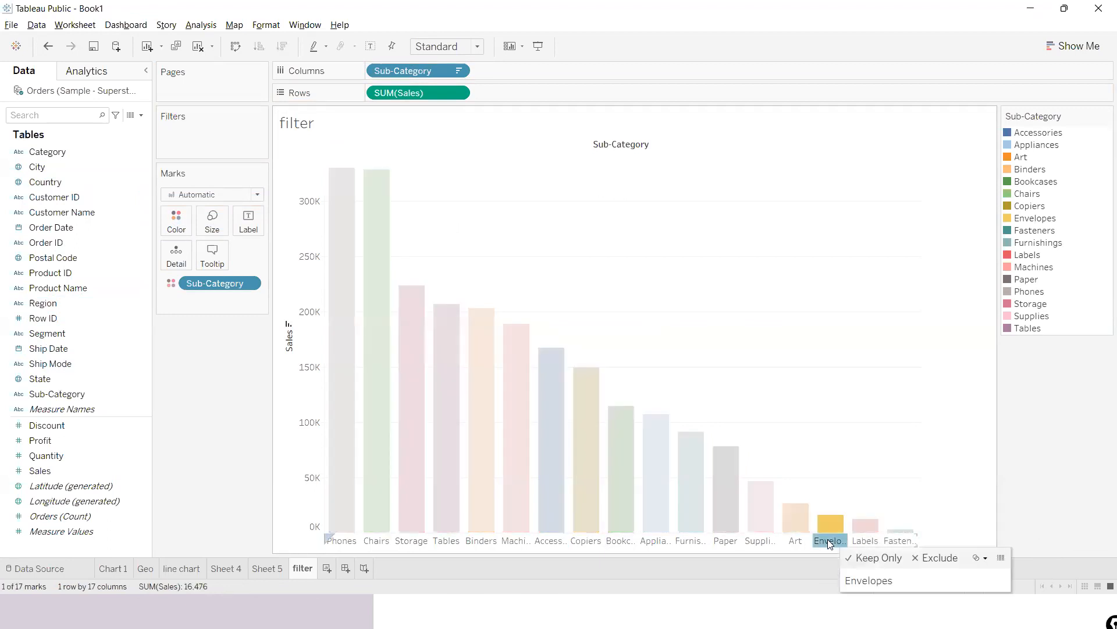
ctrl+click(862, 541)
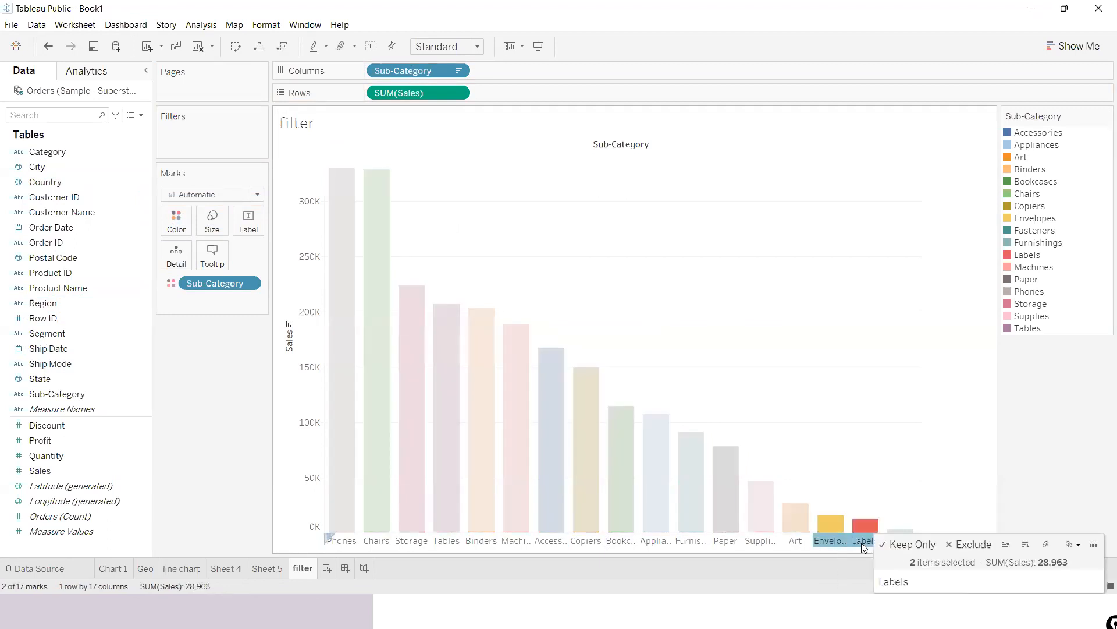
ctrl+click(897, 540)
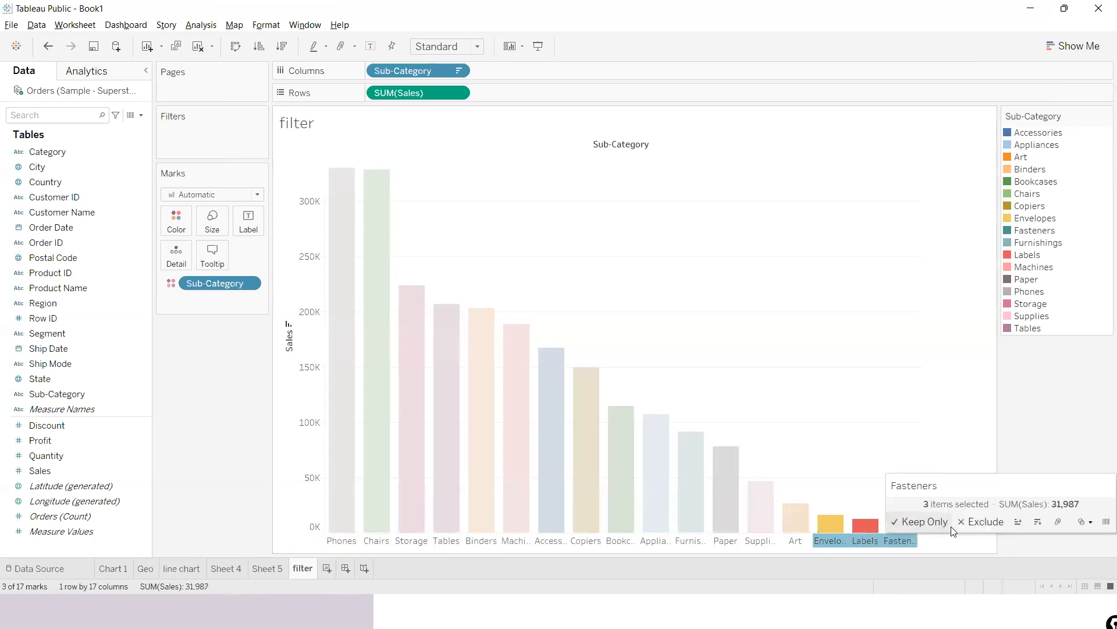
click(983, 522)
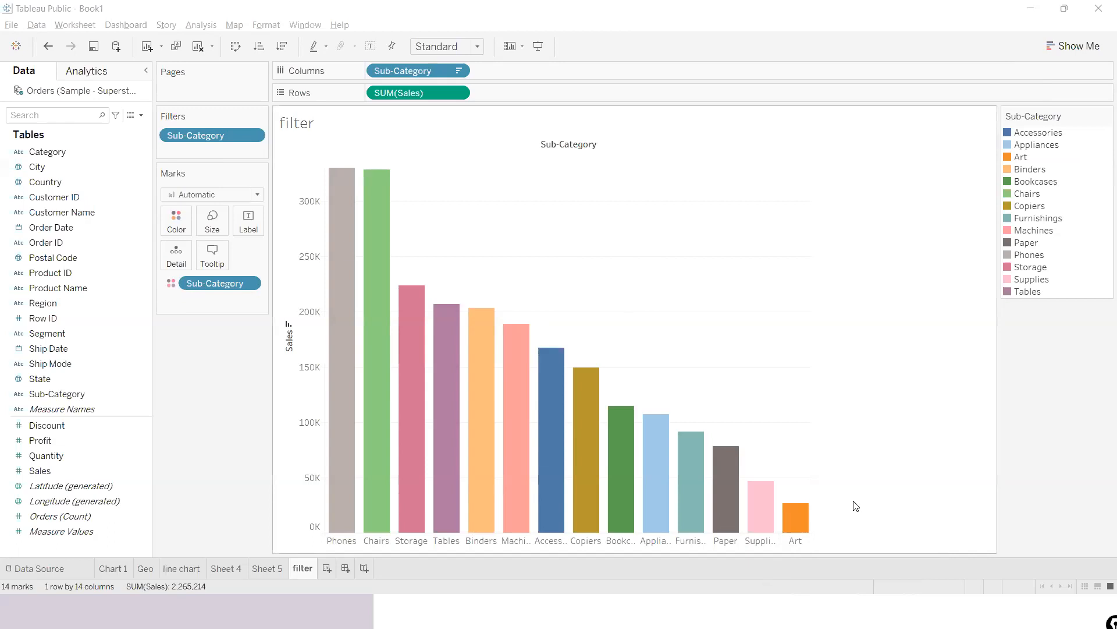
drag(207, 141, 215, 404)
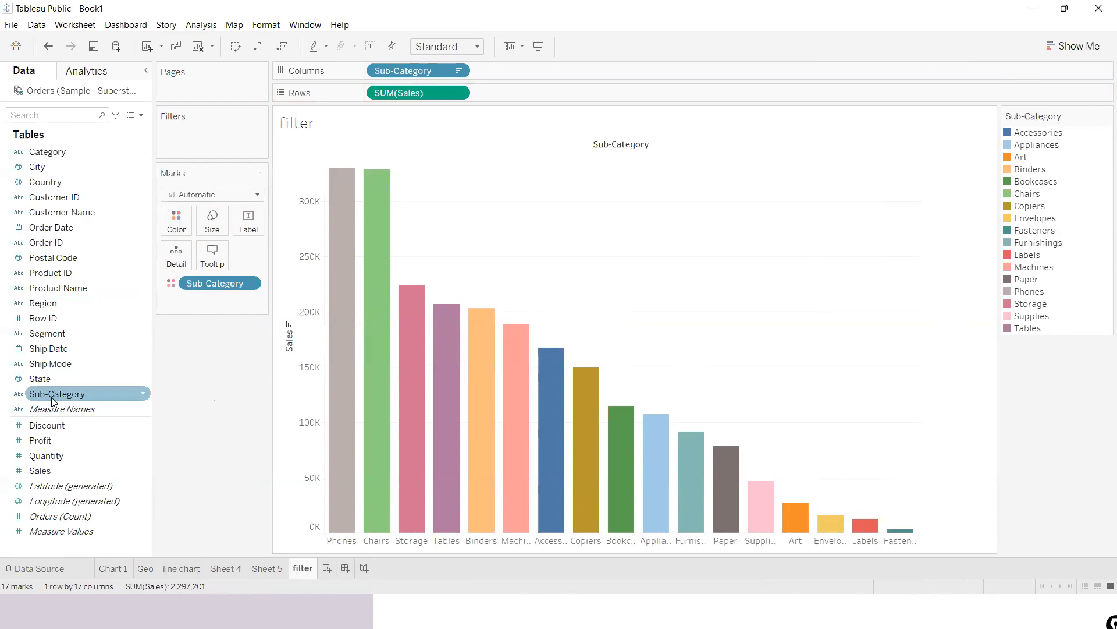
- Add a Sub-Category filter that deselects Appliances, Art, Binders, Bookcases and Furnishings, and apply it
drag(52, 401, 191, 144)
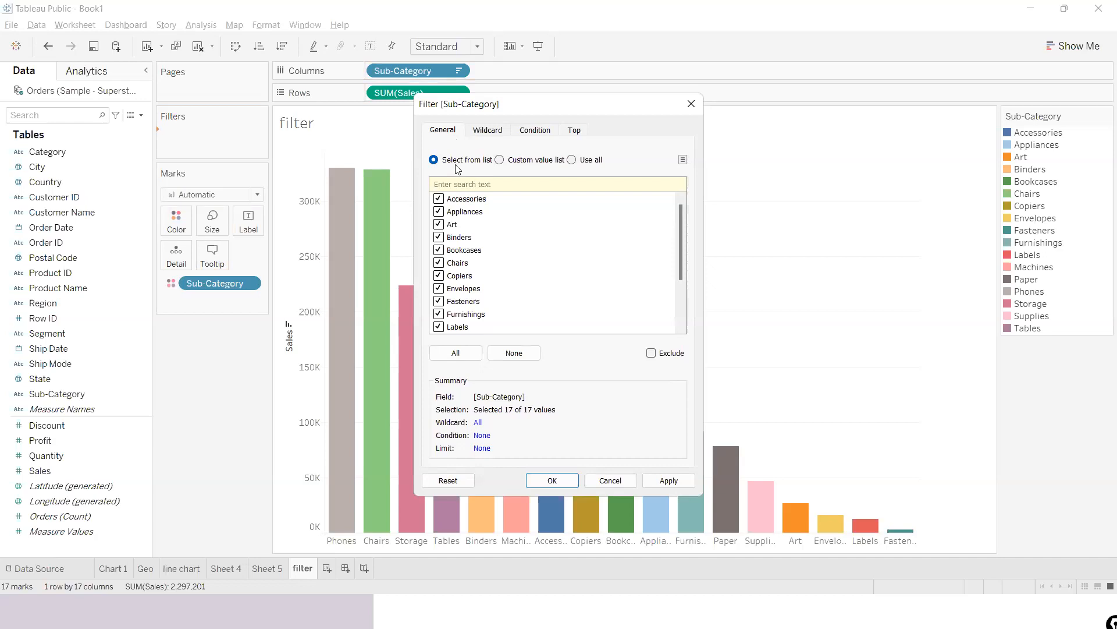
click(439, 225)
click(439, 237)
click(661, 483)
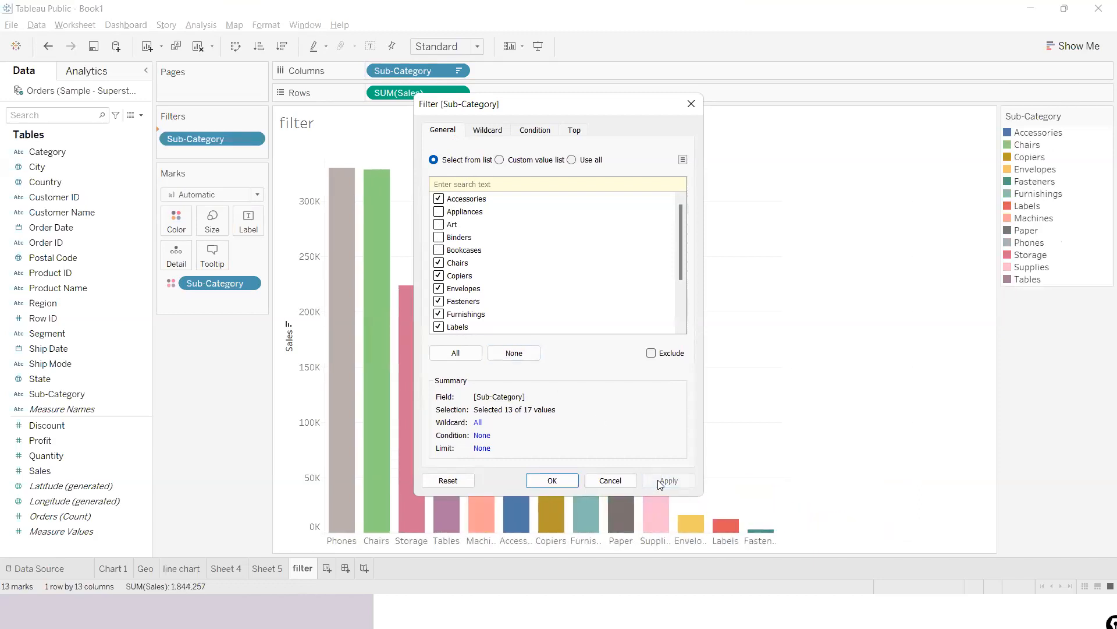
click(439, 314)
click(664, 481)
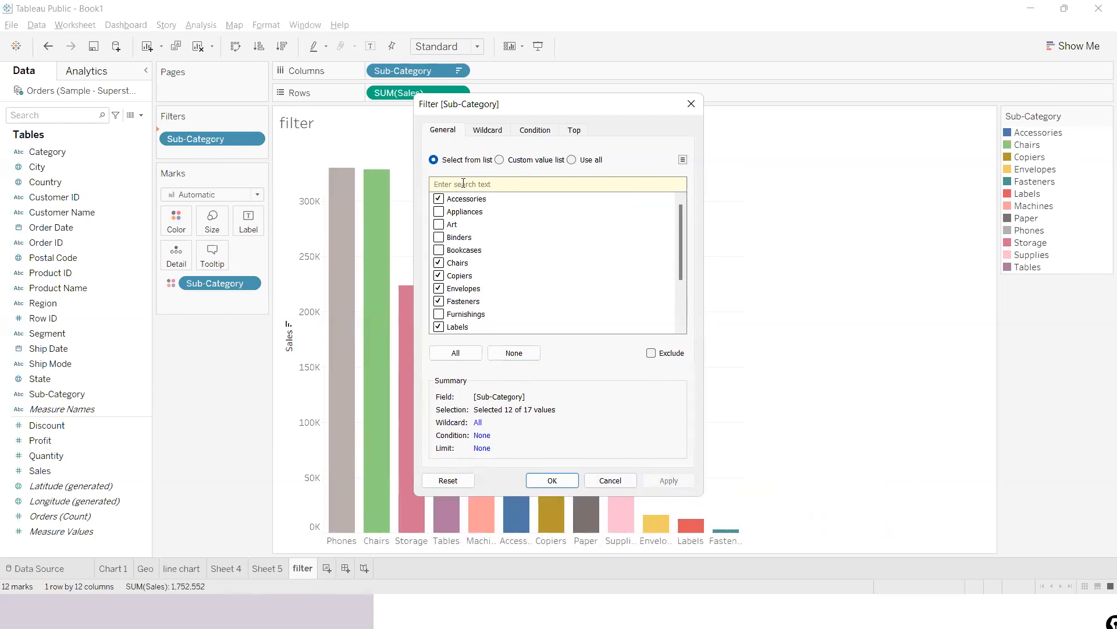
- Change the Sub-Category filter to exclude only Art, Binders and Bookcases, apply it and close the filter settings
click(465, 356)
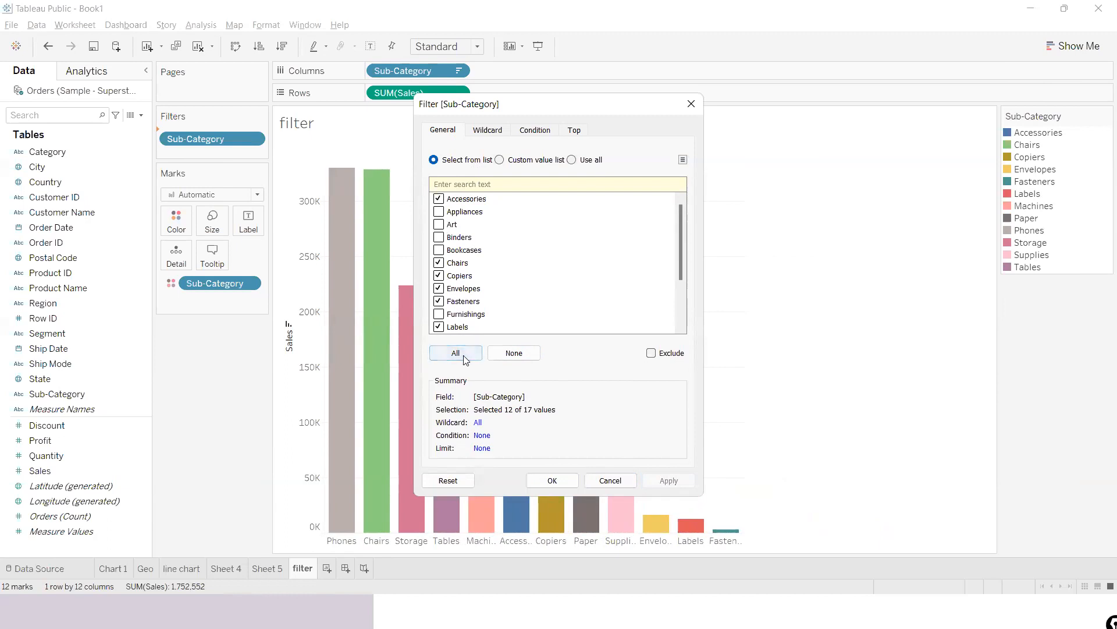
click(499, 355)
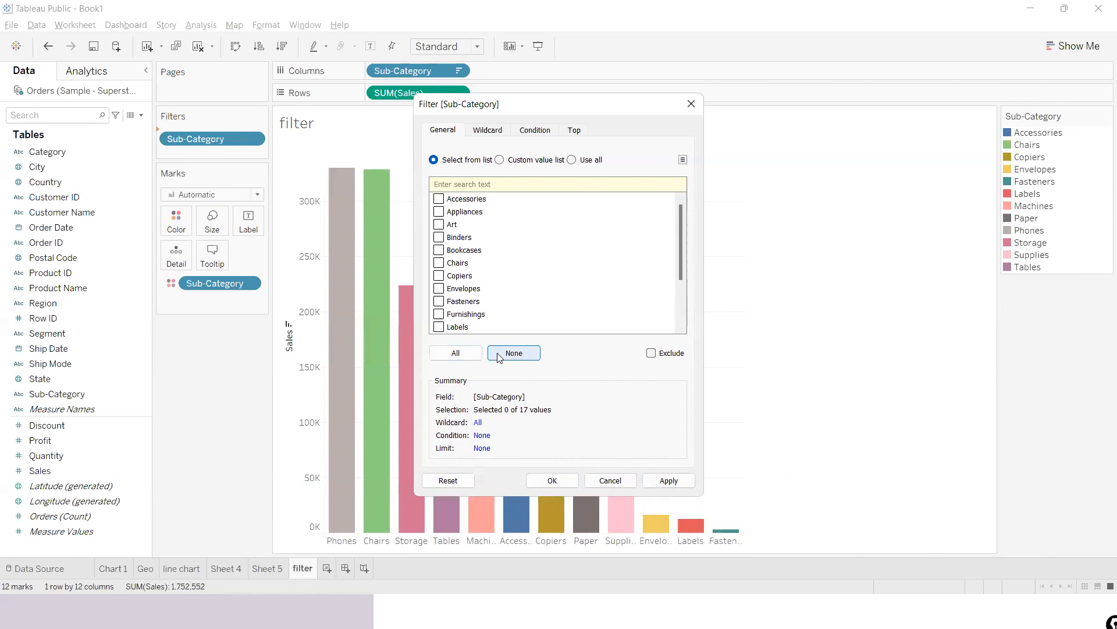
click(438, 224)
click(441, 252)
click(652, 355)
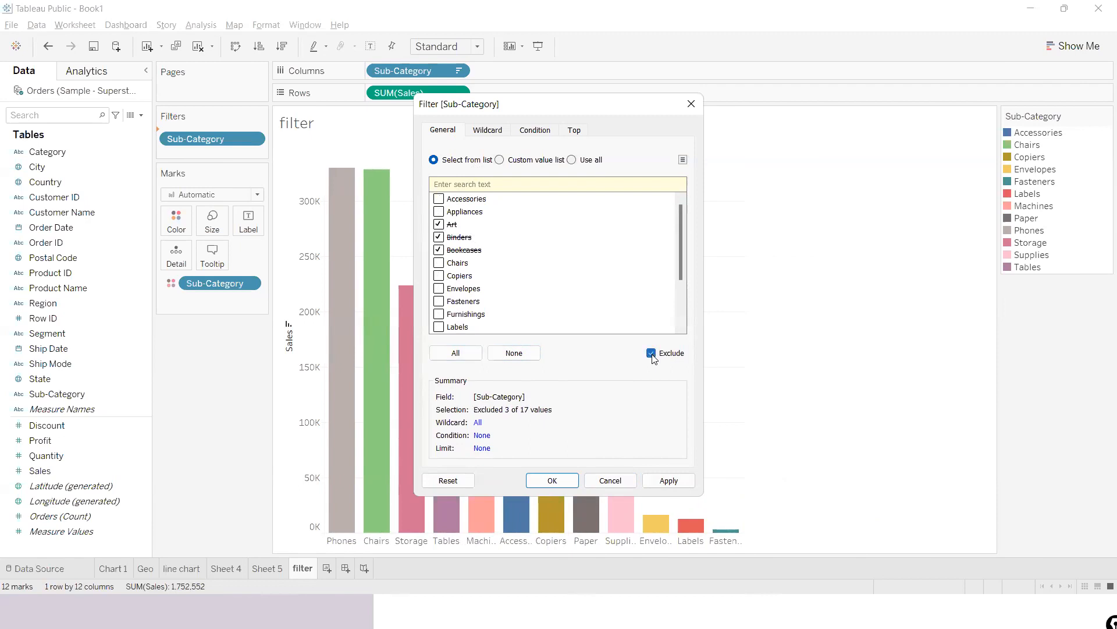
click(662, 481)
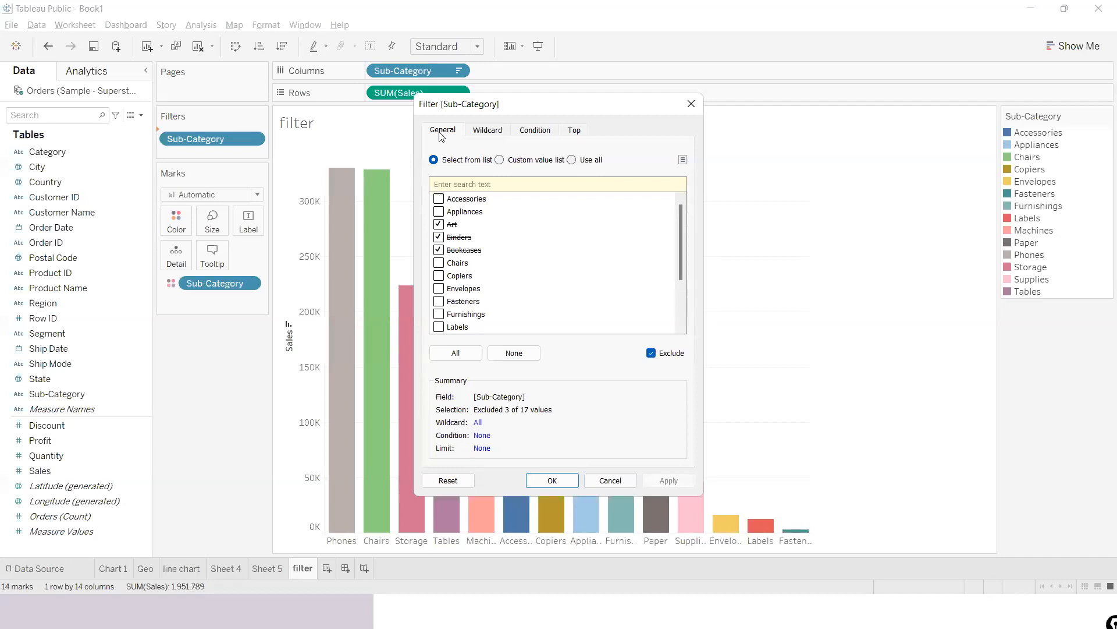
click(691, 105)
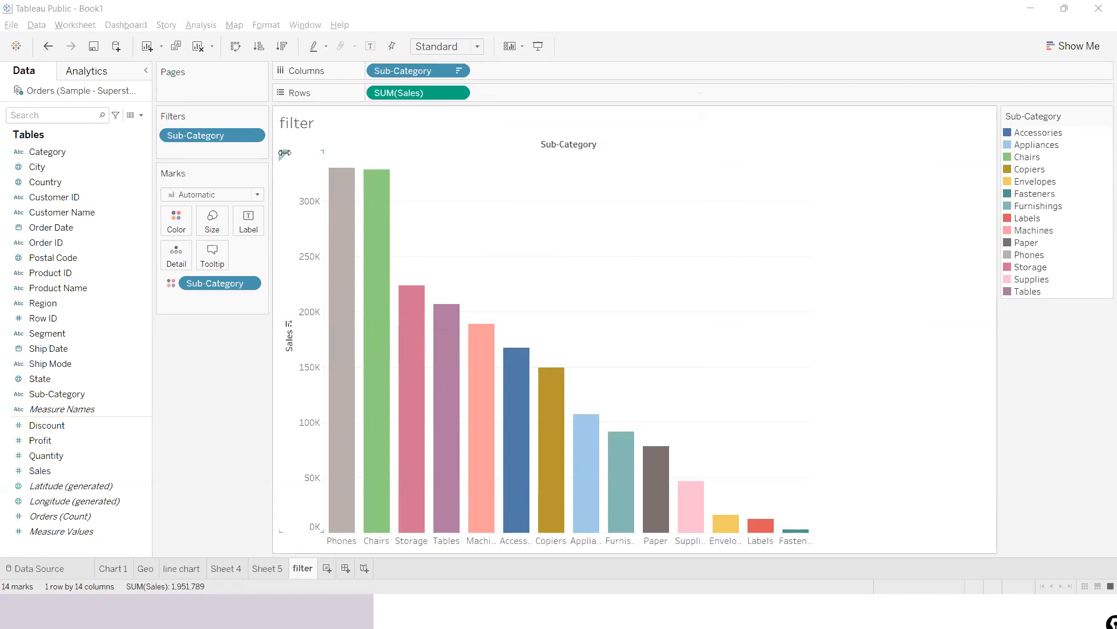
- Edit the Sub-Category filter's wildcard to use Starts with, turn off including all values when empty, and apply it
click(244, 135)
click(253, 135)
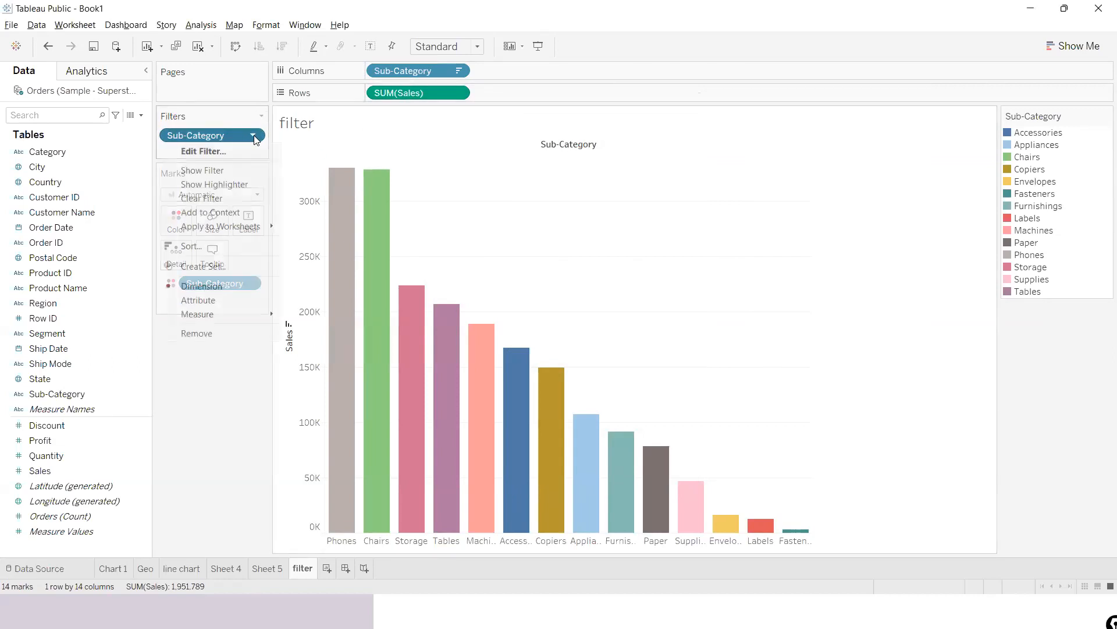
click(227, 153)
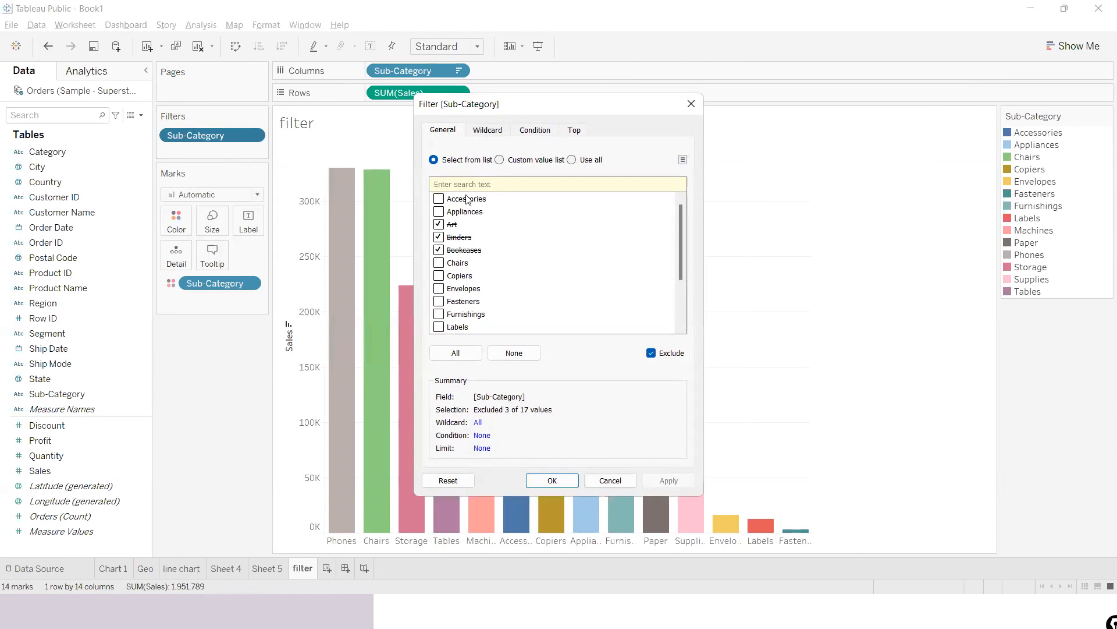
click(488, 131)
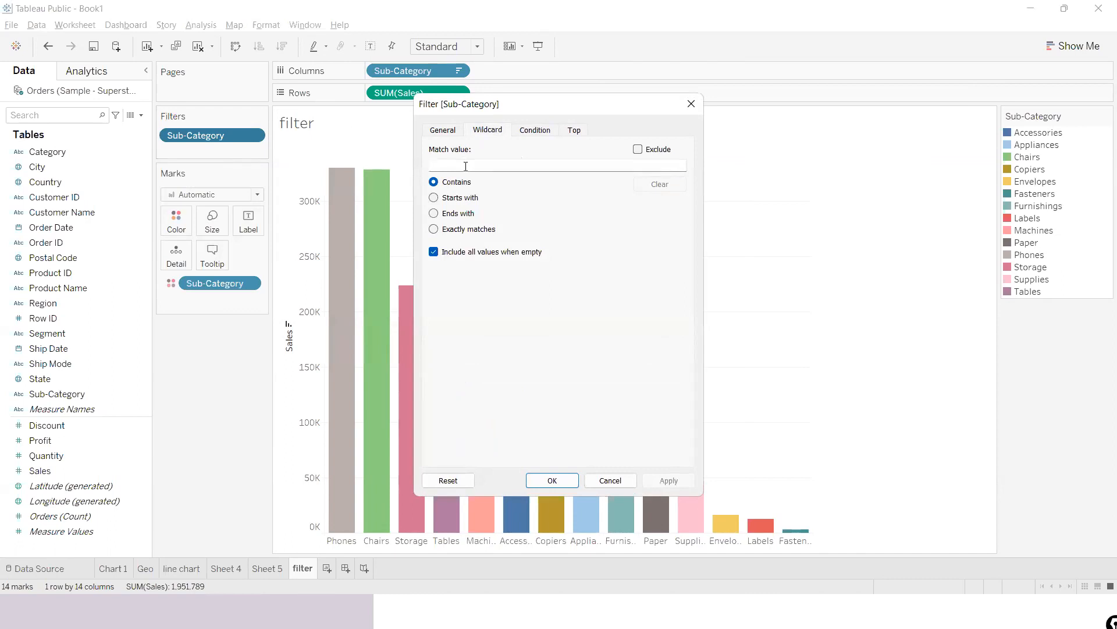
click(434, 198)
click(657, 482)
click(437, 255)
click(669, 480)
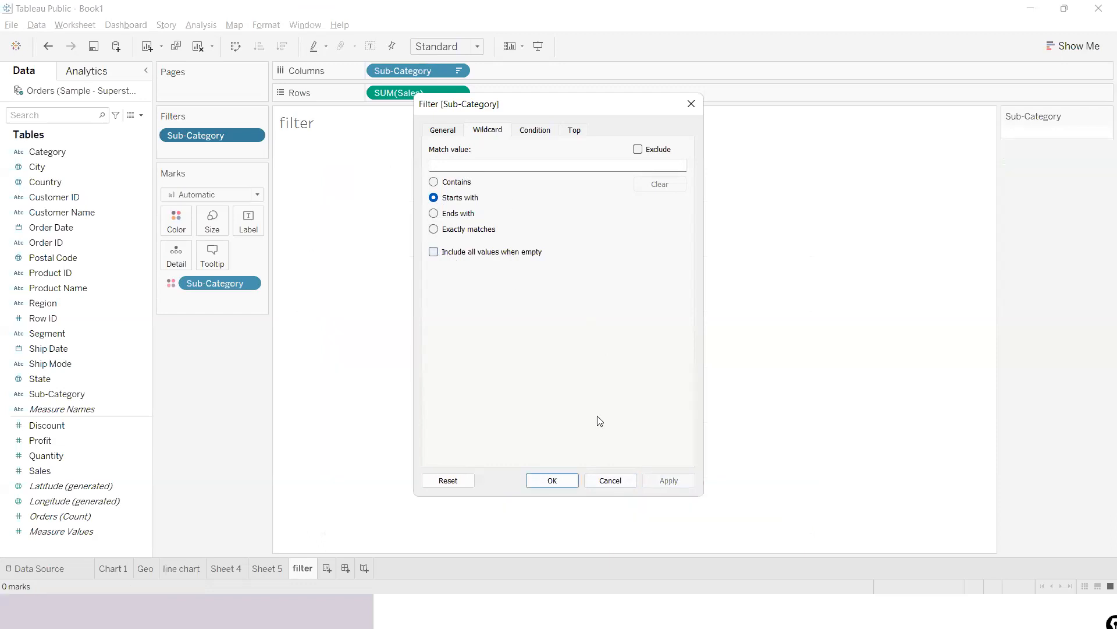
- Set the wildcard match value to "P" and apply it
click(477, 167)
text(P)
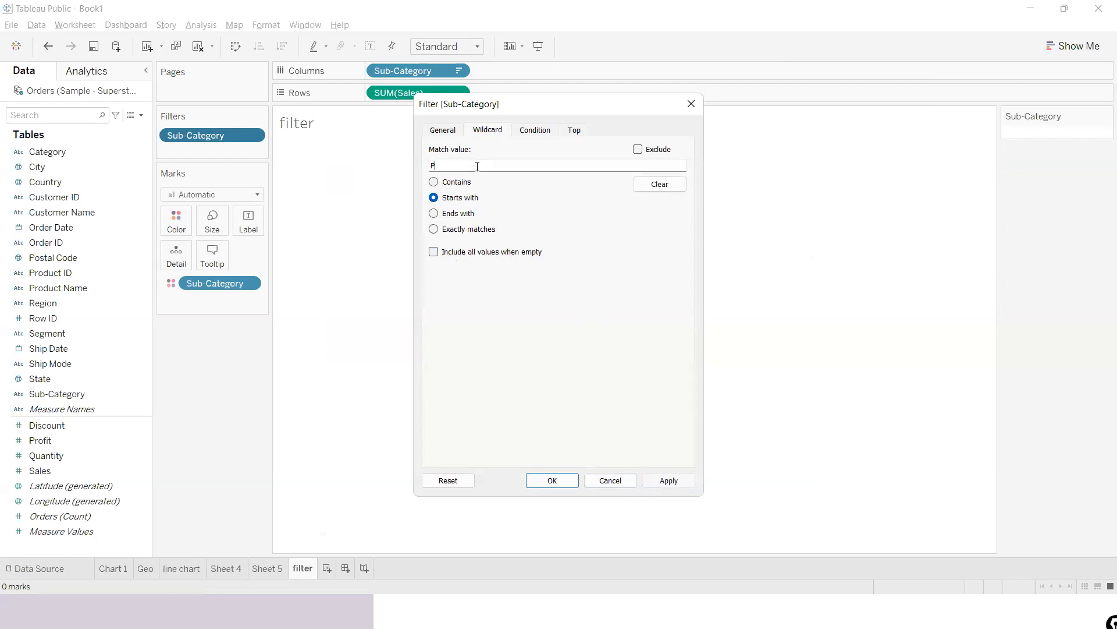
click(688, 482)
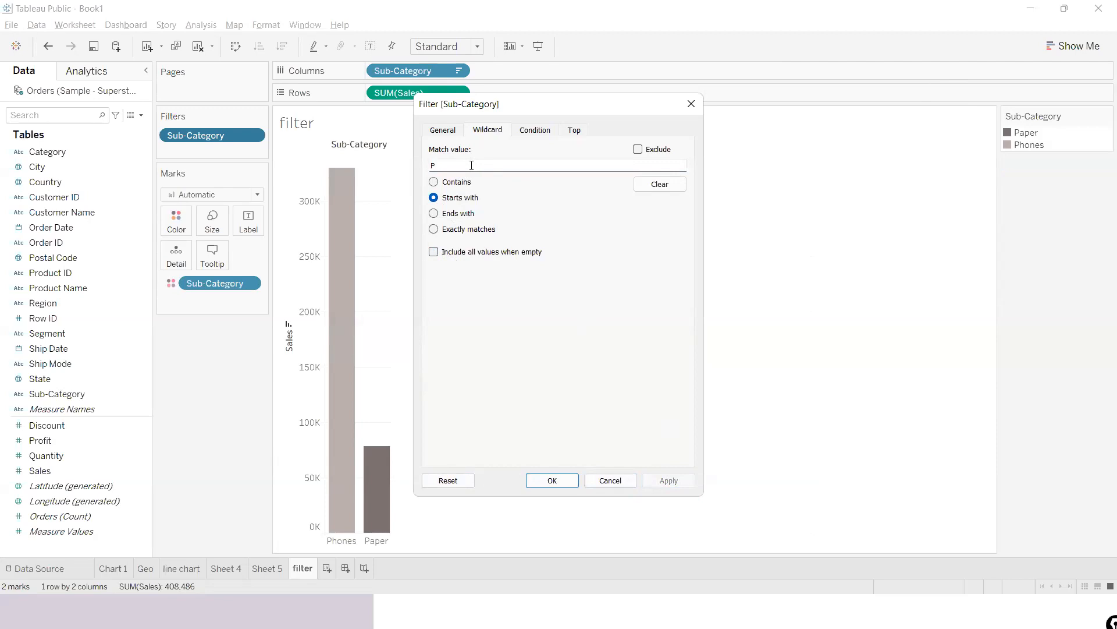
- Switch the wildcard match type to Contains and apply it to the chart
click(432, 215)
click(434, 228)
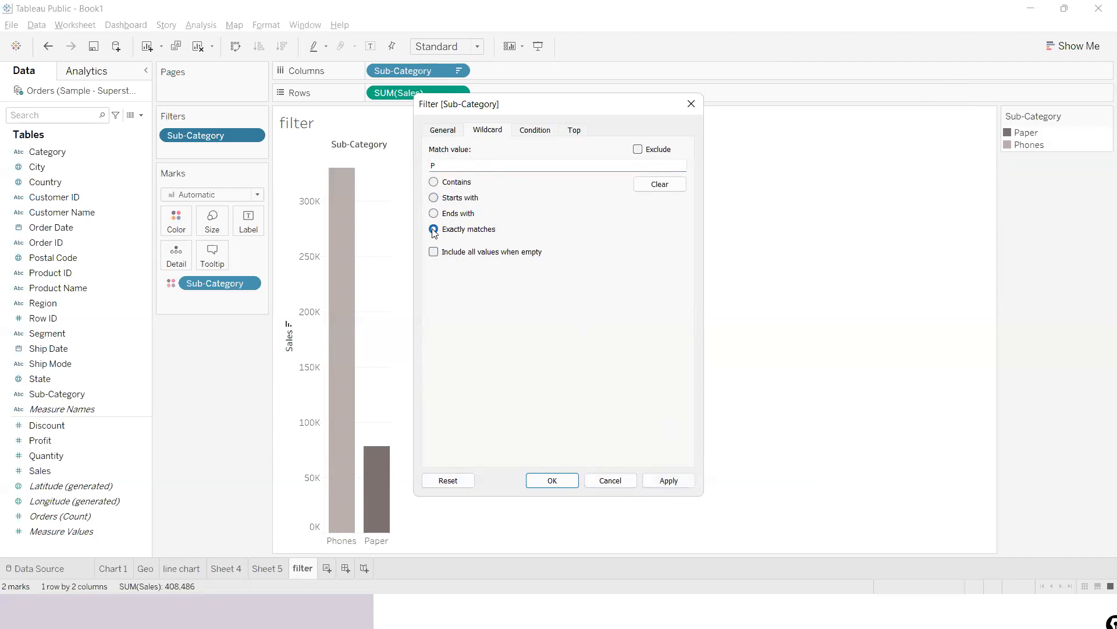
click(434, 182)
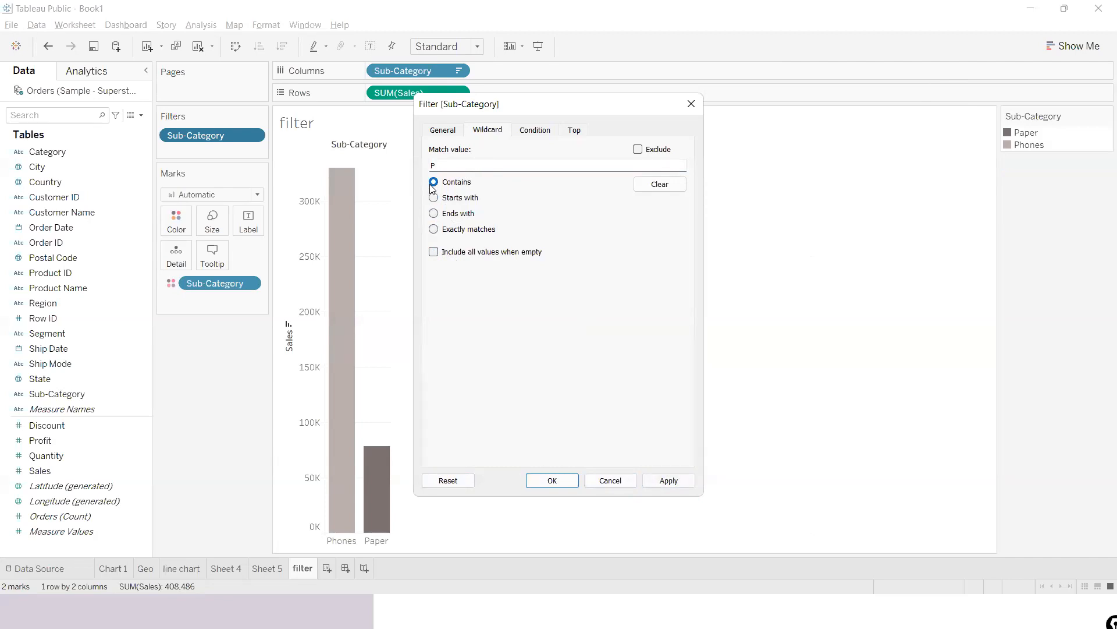
click(650, 485)
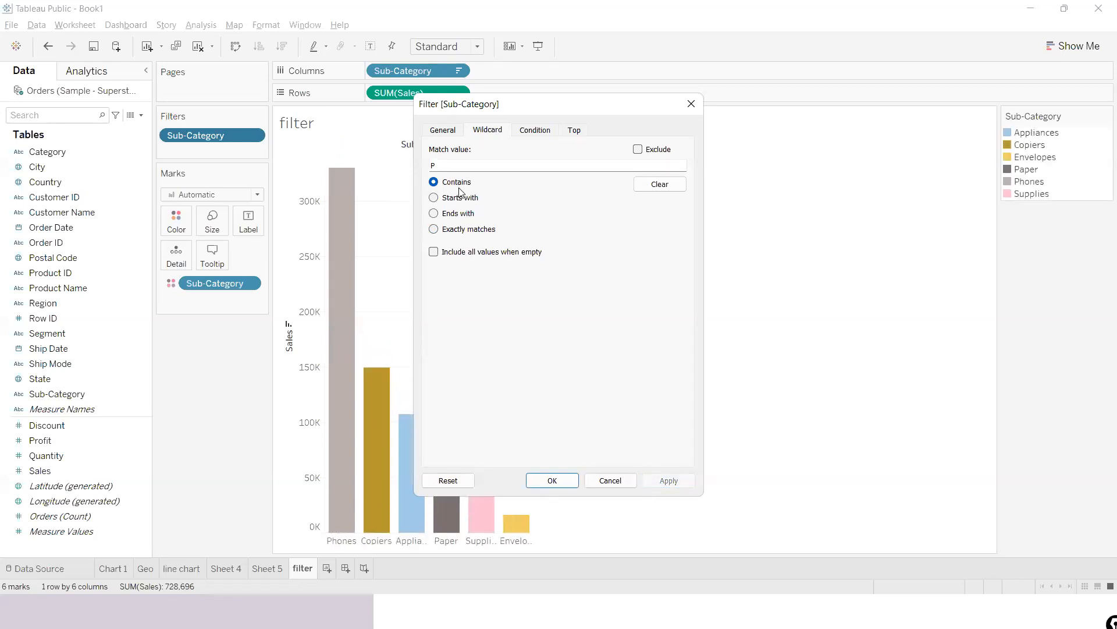
- Try clearing the wildcard match value, reset the filter settings and cancel the edit
click(635, 190)
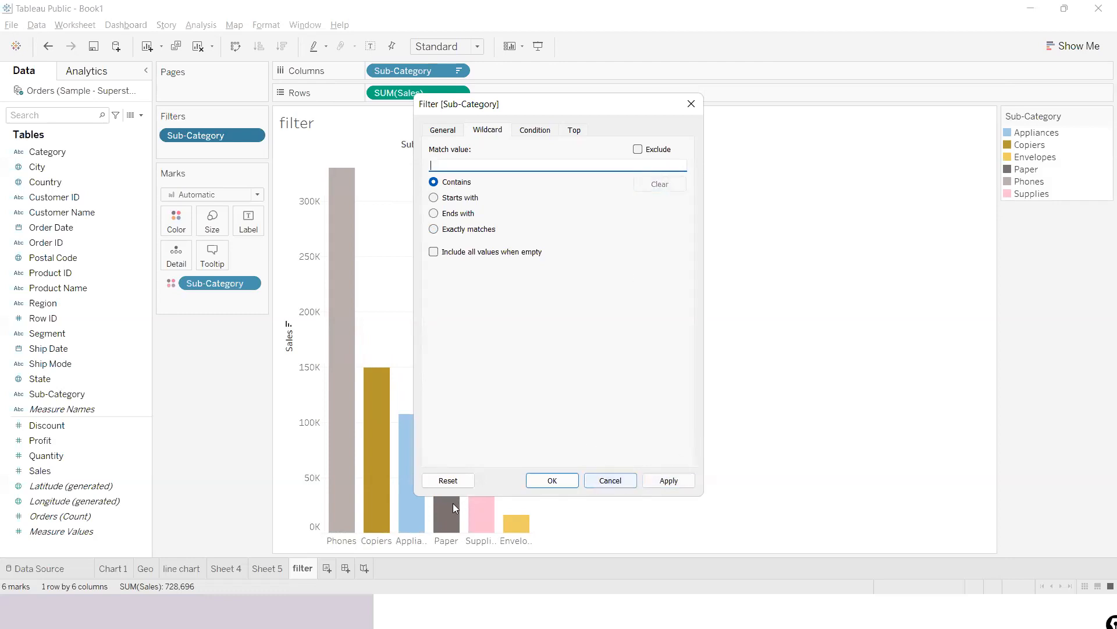
click(454, 483)
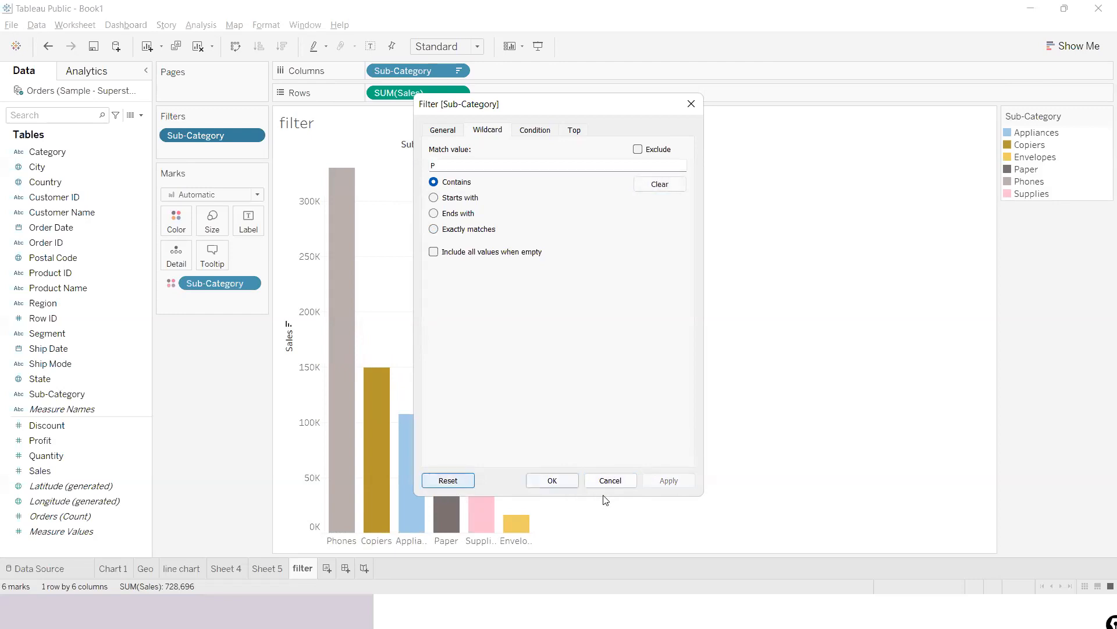
click(622, 481)
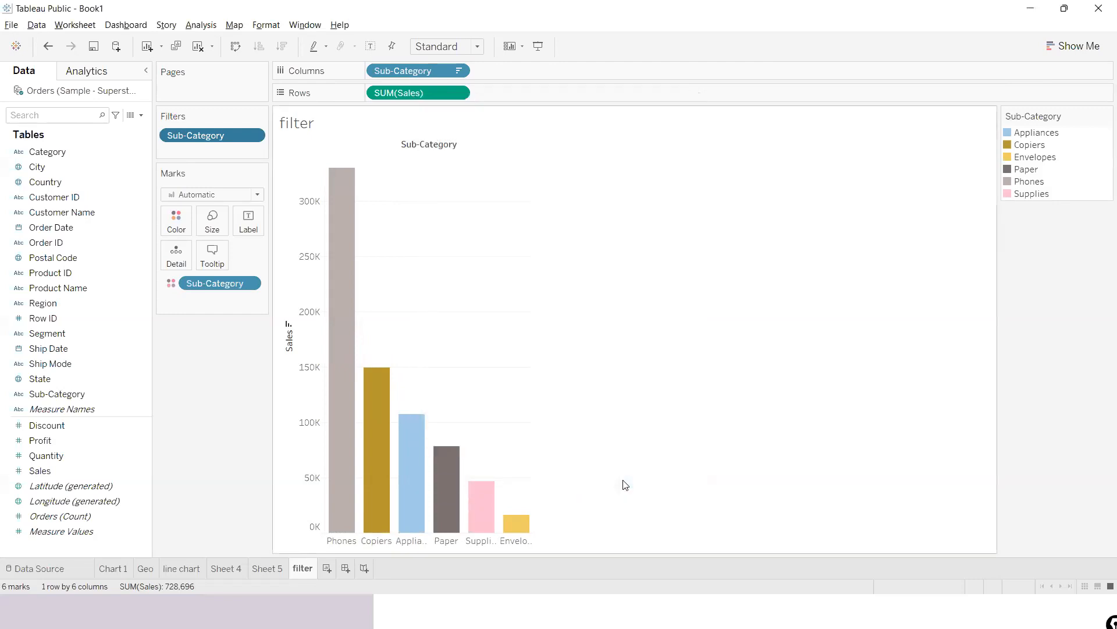
- Reopen the Sub-Category filter, select all values with Exclude turned off, and check its wildcard settings
click(253, 141)
click(226, 154)
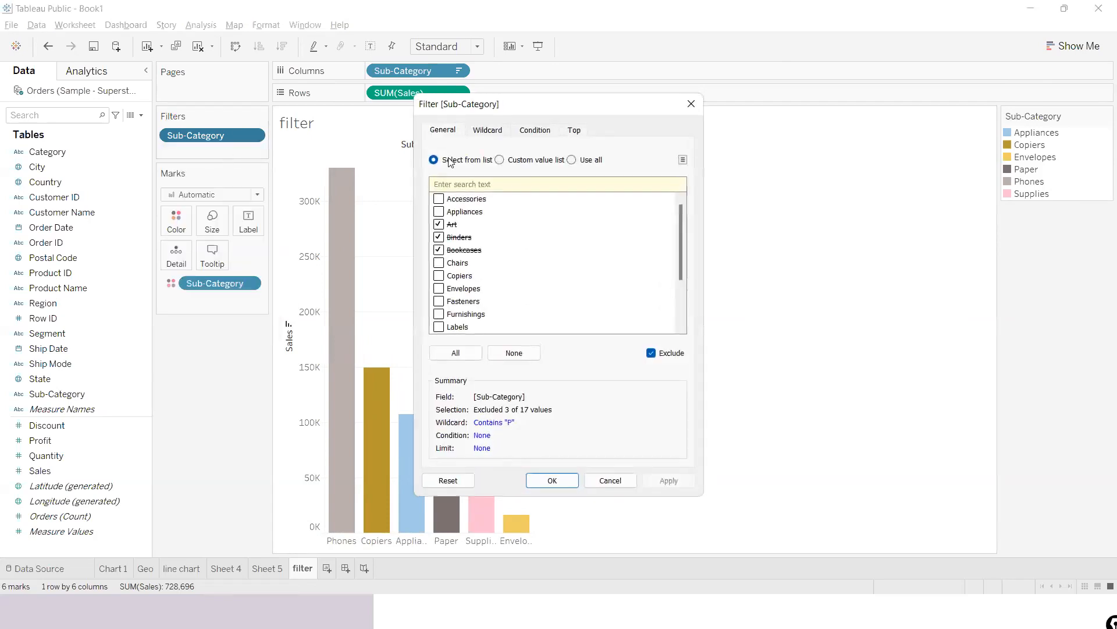
click(449, 359)
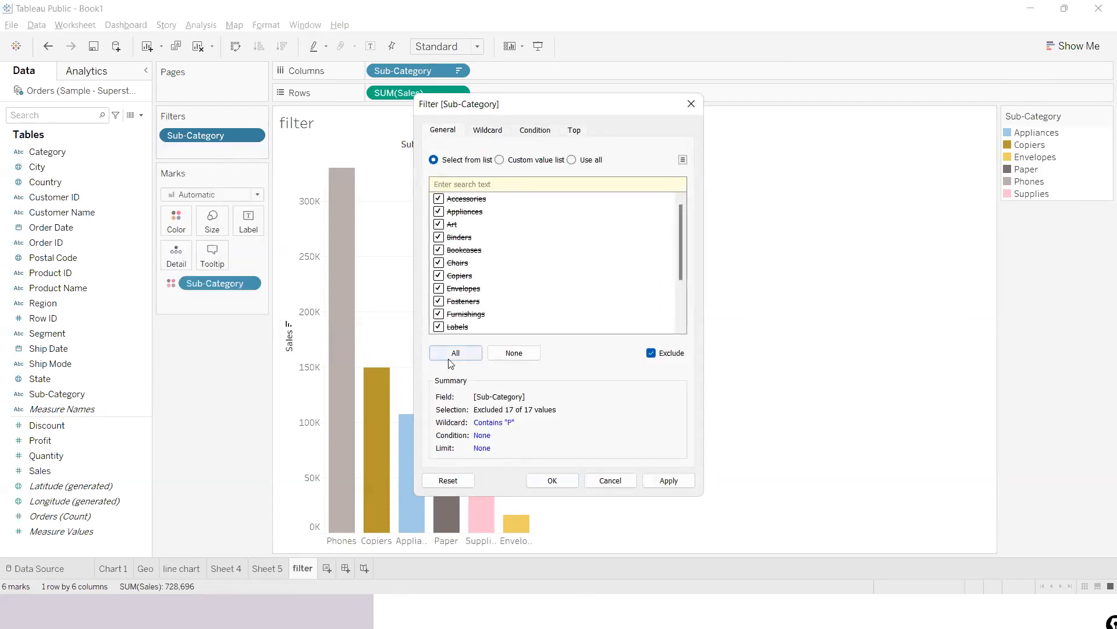
click(652, 354)
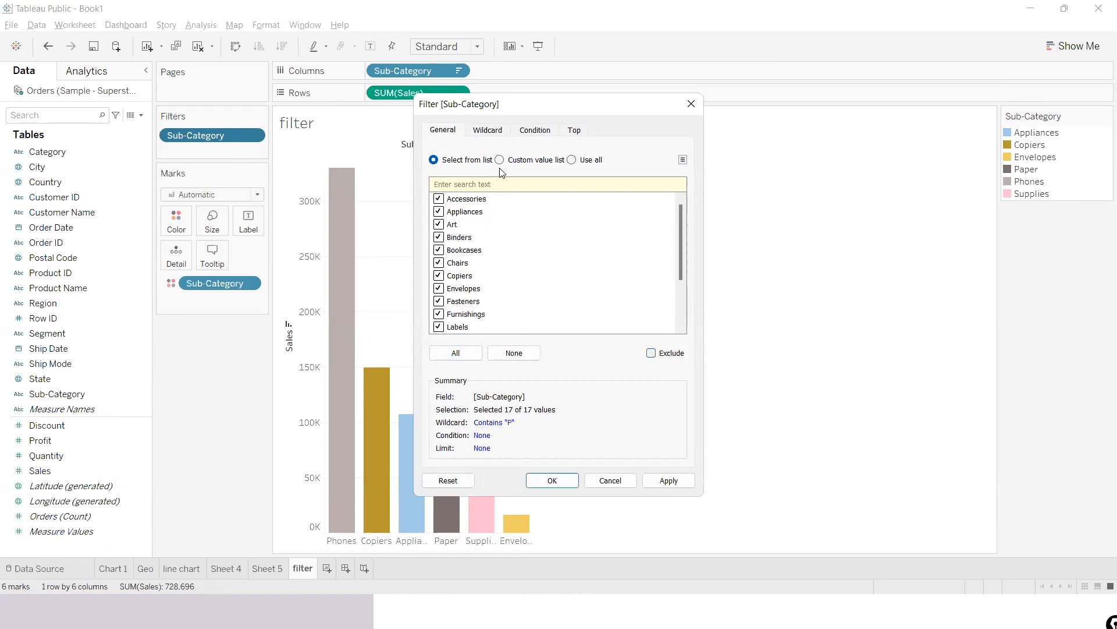
click(495, 136)
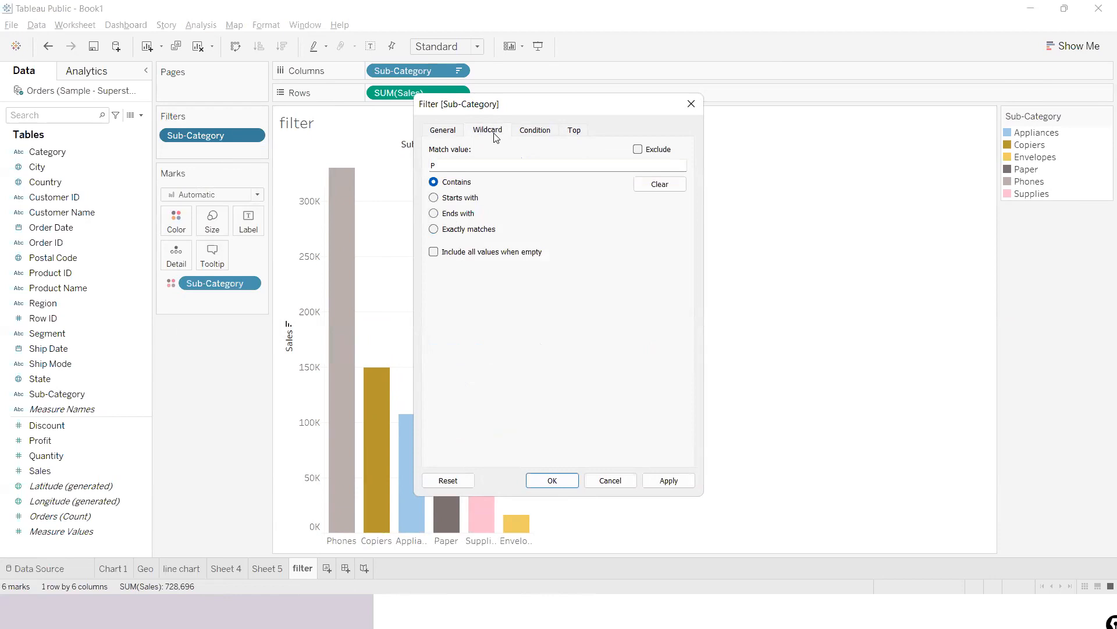
- Add a filter condition by field that keeps sub-categories with Sum of Sales > 5,000, and apply it
click(530, 134)
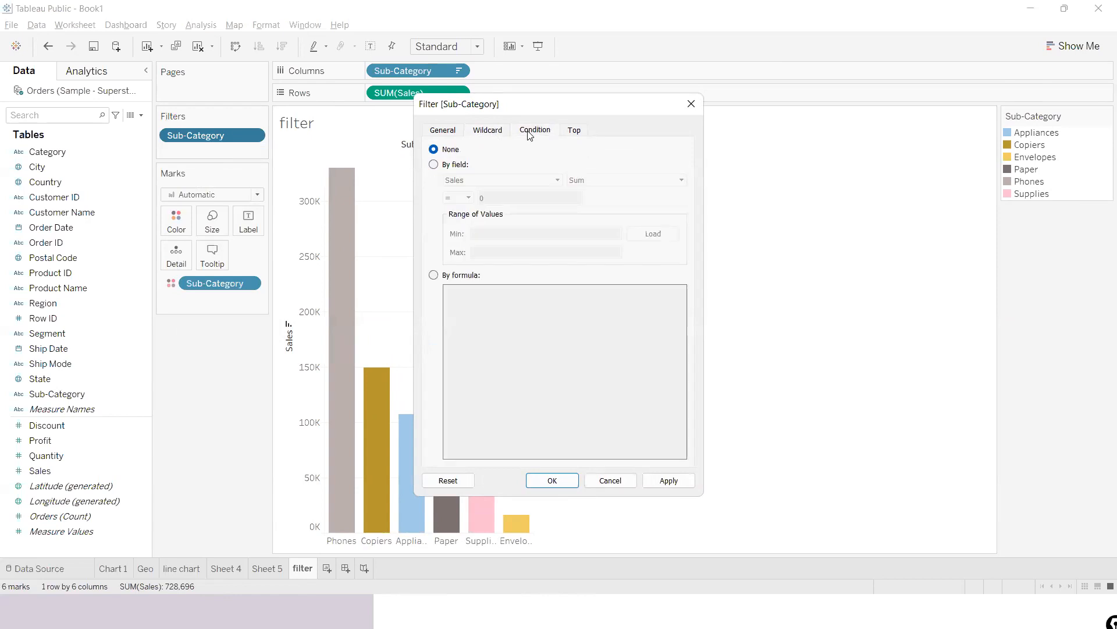
click(433, 165)
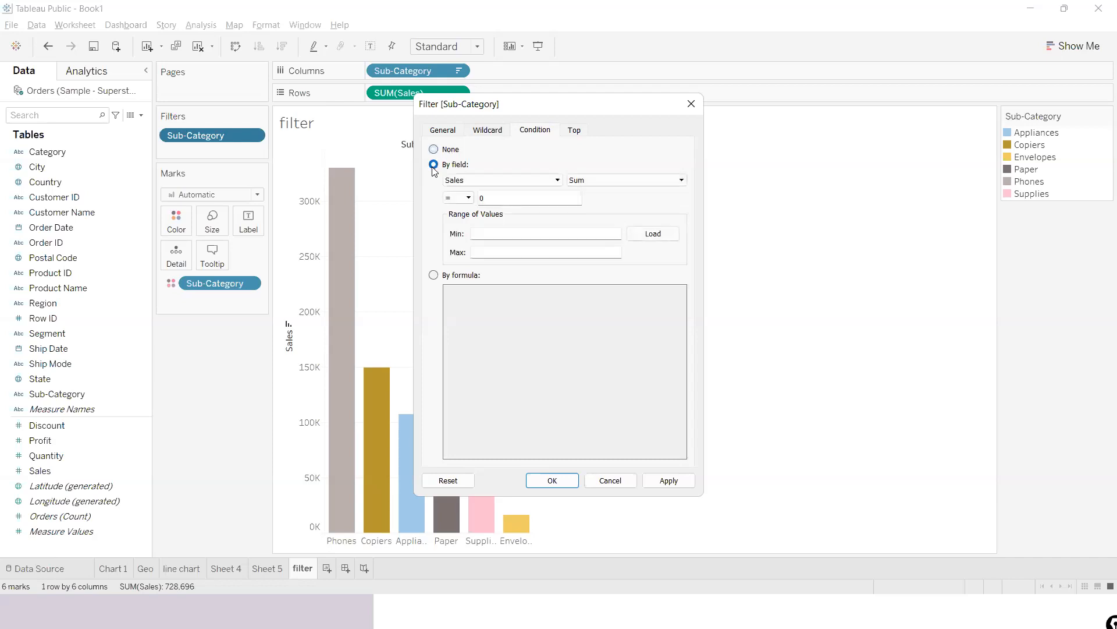
click(480, 196)
click(466, 199)
click(455, 249)
key(BackSpace)
text(5000)
click(670, 481)
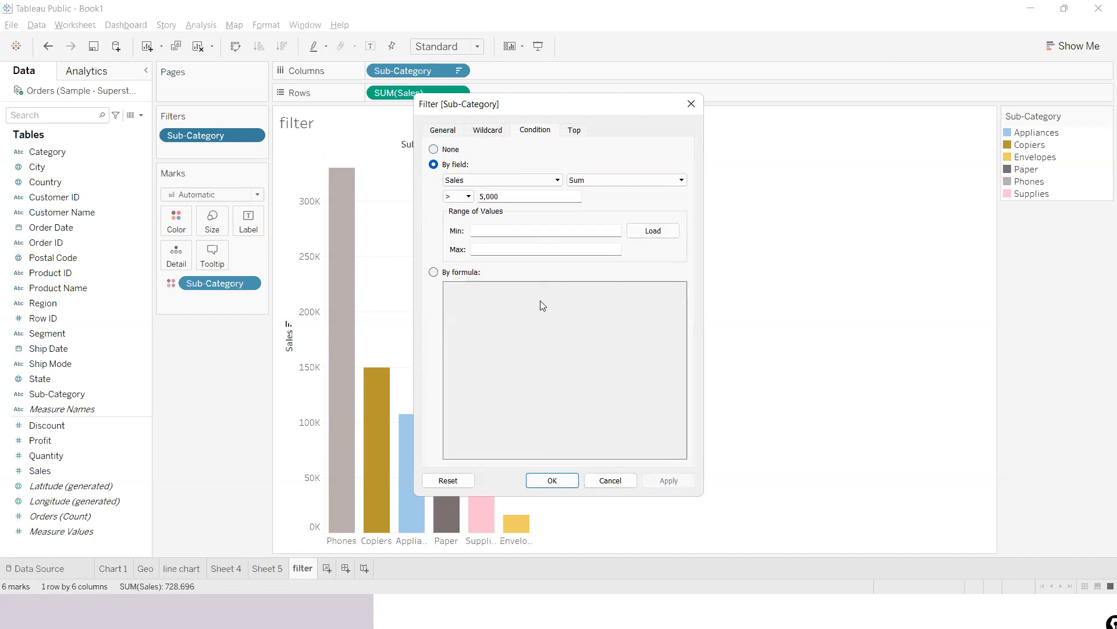
- Select all values in the filter list, accept the filter, and remove the Sub-Category filter from the worksheet
click(451, 134)
click(469, 353)
click(668, 480)
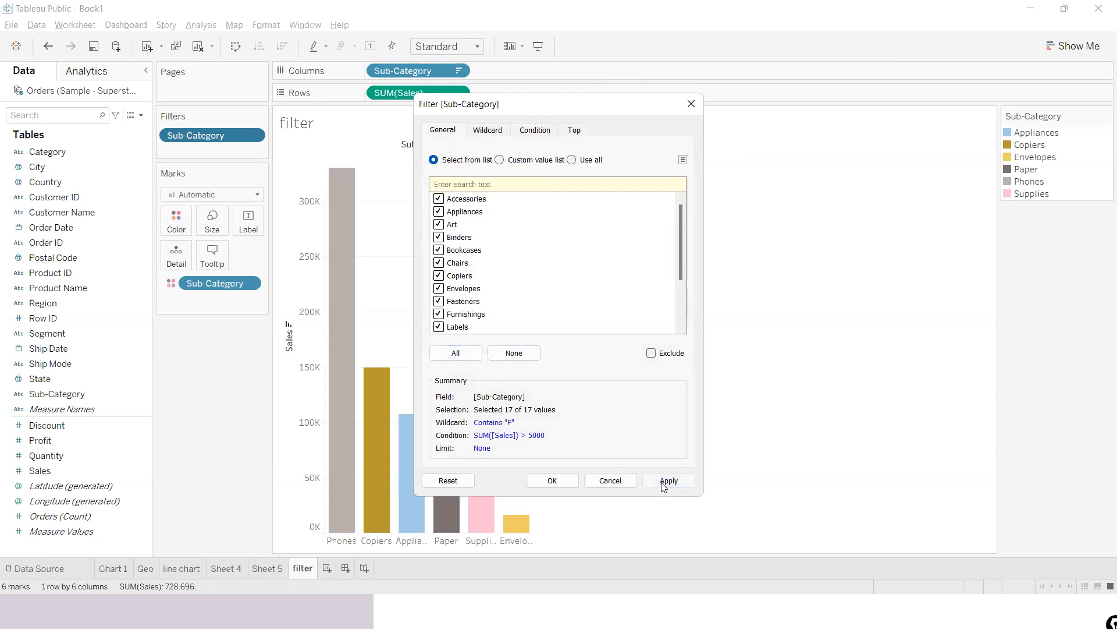
click(550, 480)
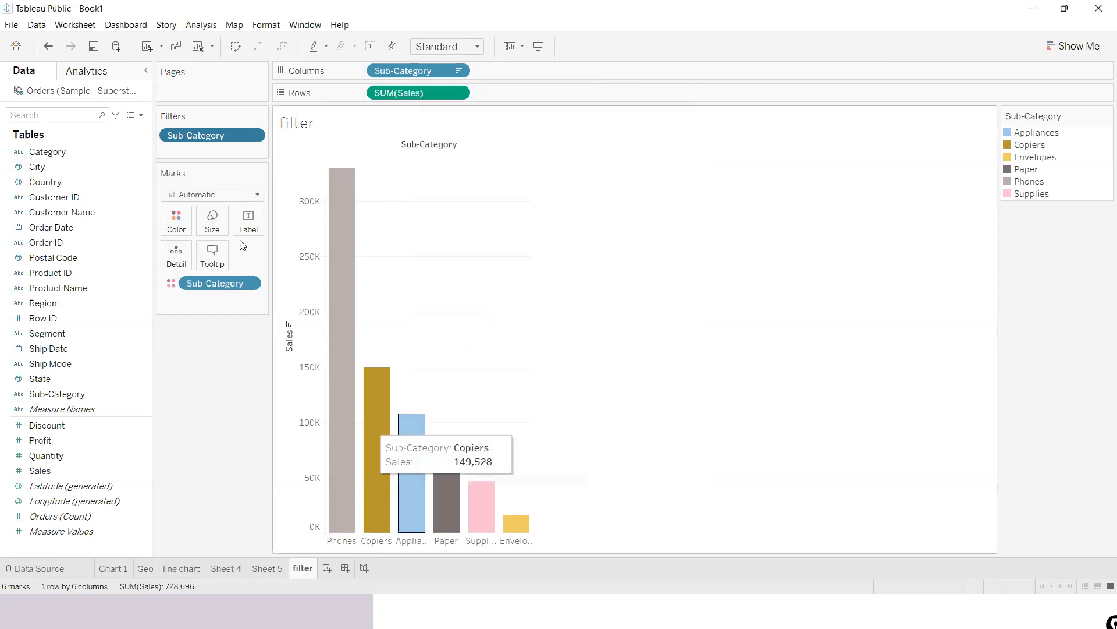
drag(210, 140, 225, 403)
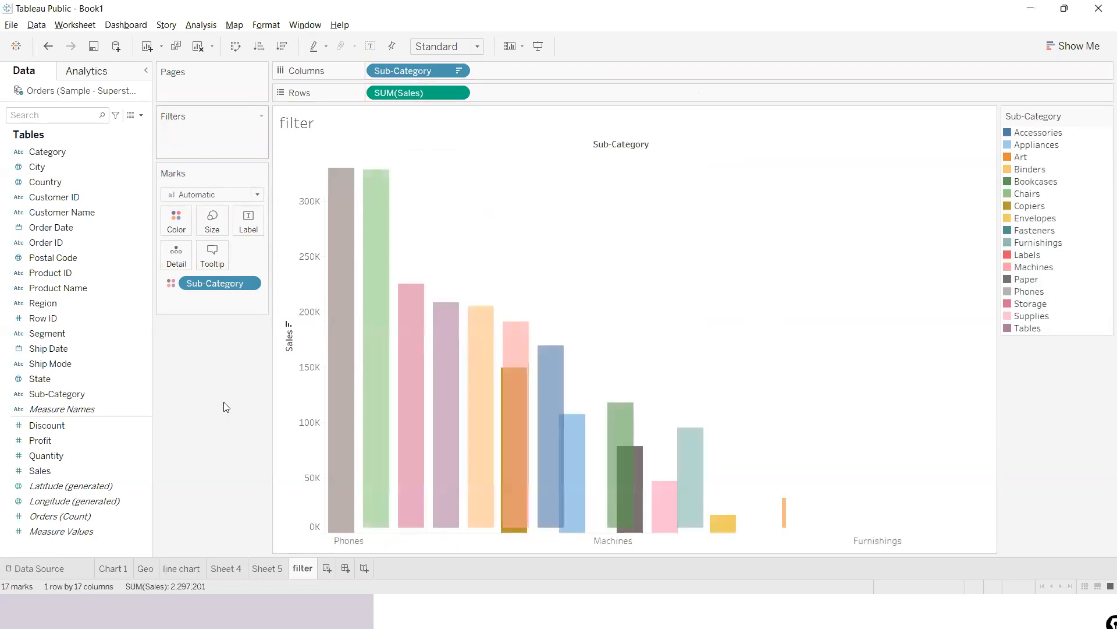
- Add the Sub-Category field to the worksheet's filters
click(89, 393)
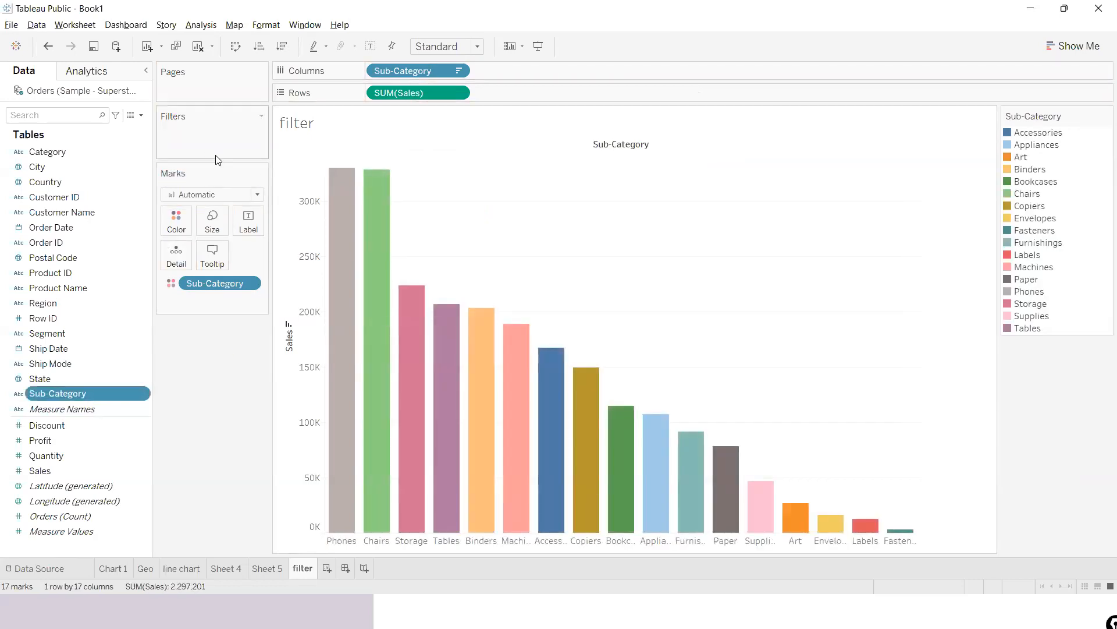
click(98, 392)
key(Return)
drag(142, 400, 259, 148)
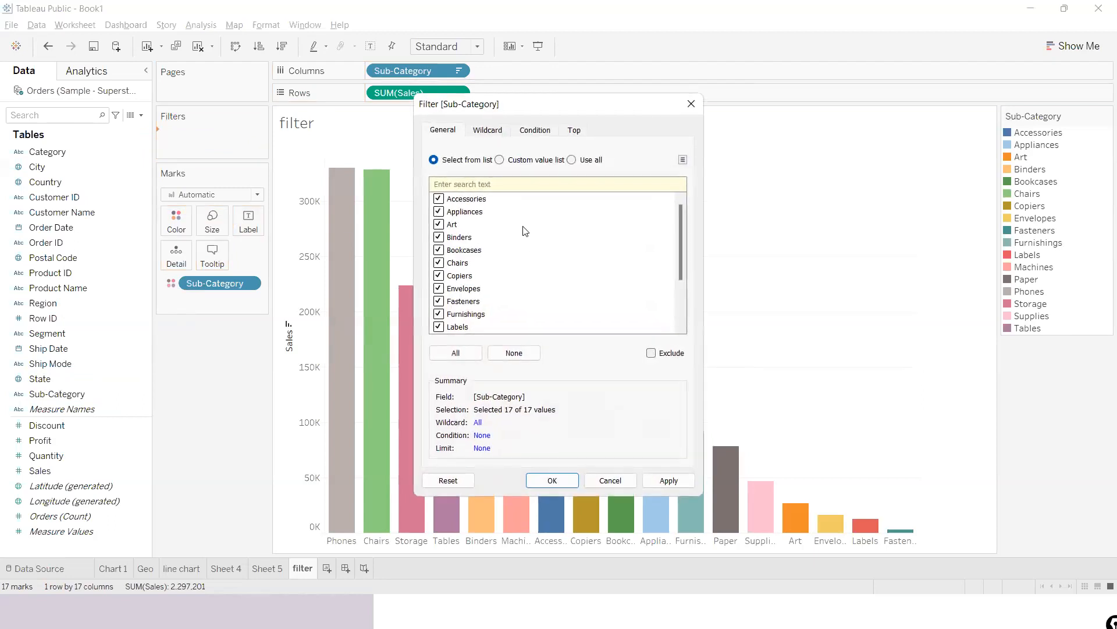
- Set the Sub-Category filter condition by field to Sum of Sales > 5000 and apply it
click(537, 133)
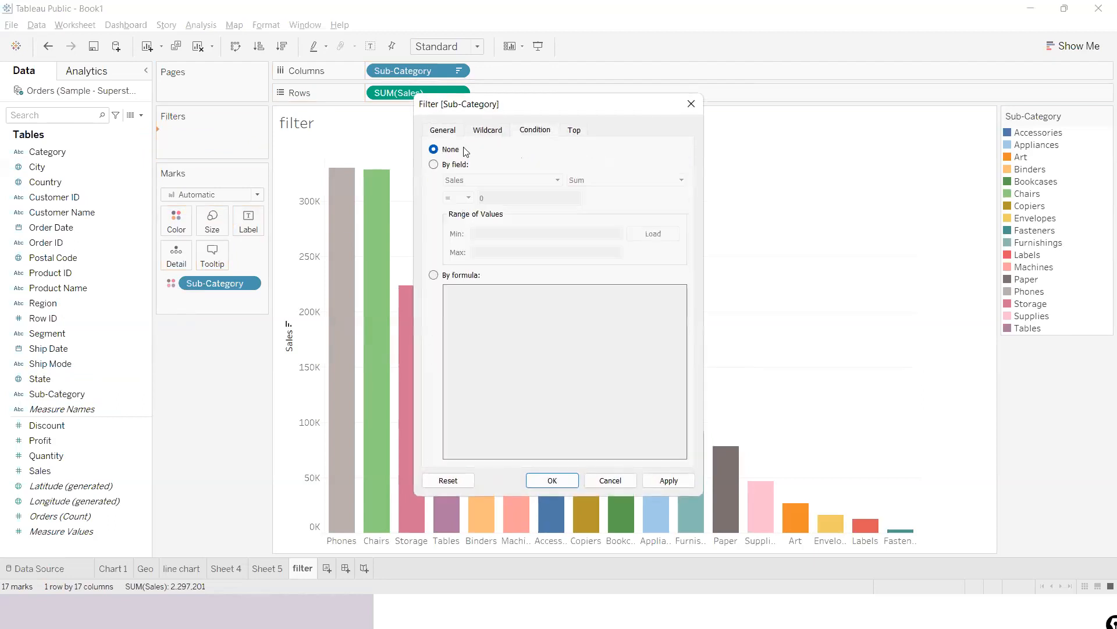
click(433, 165)
click(469, 198)
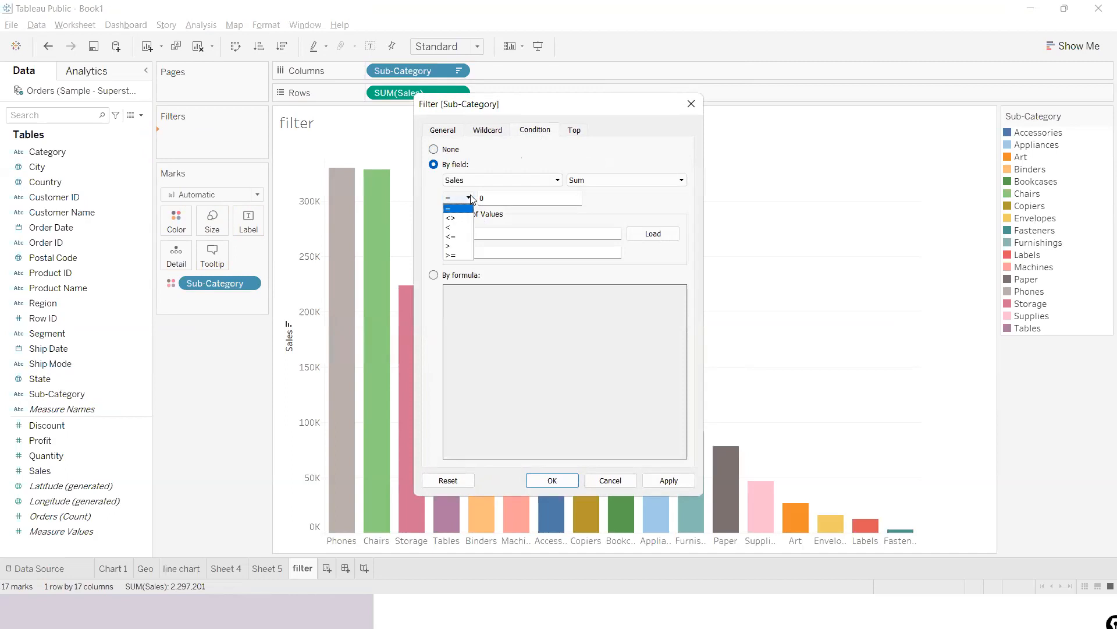
click(457, 245)
text(5000)
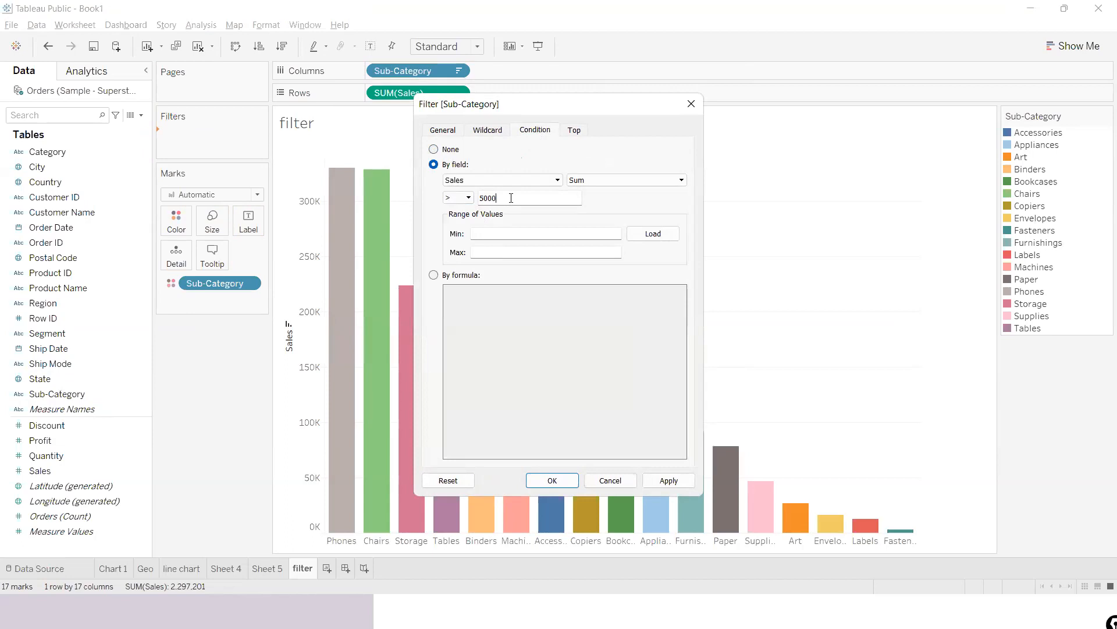
click(656, 480)
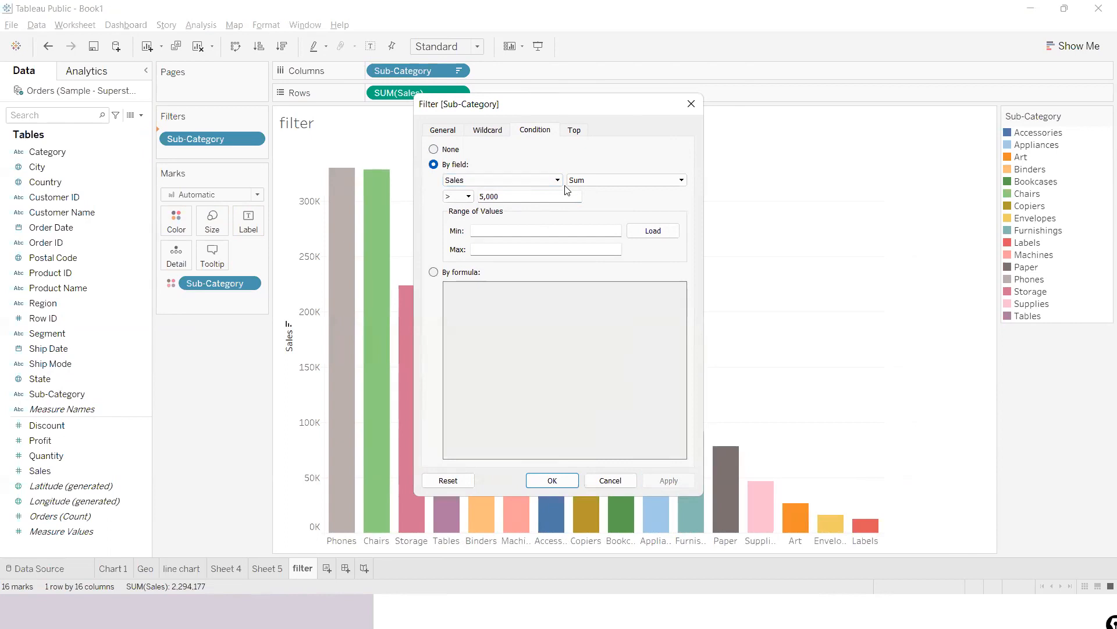
- Examine the aggregation and field choices offered for the by-field condition
click(610, 184)
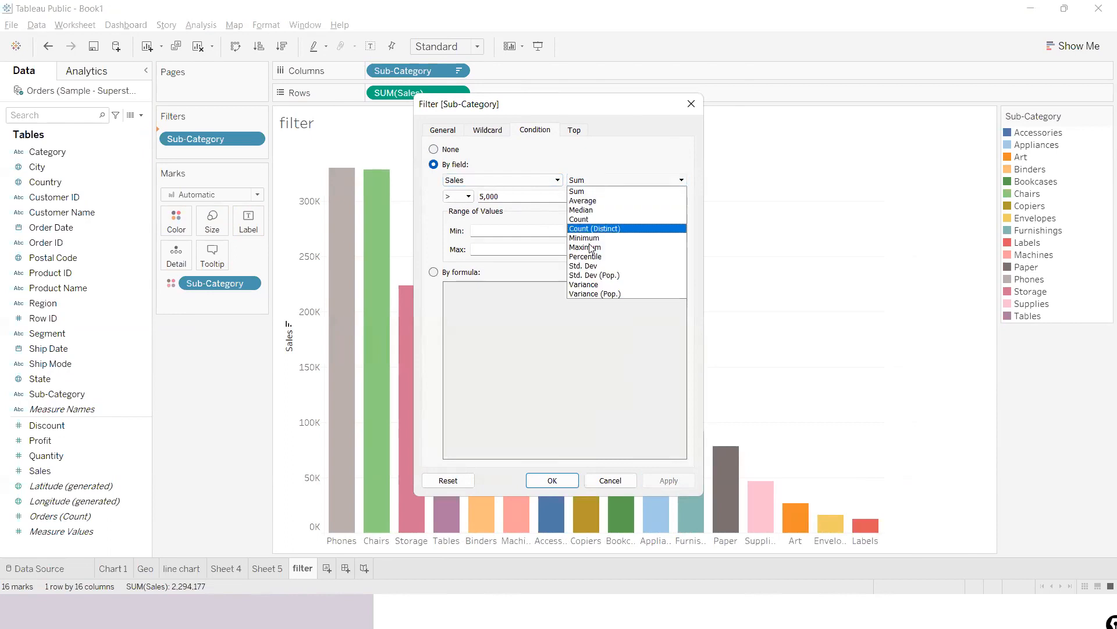
click(599, 182)
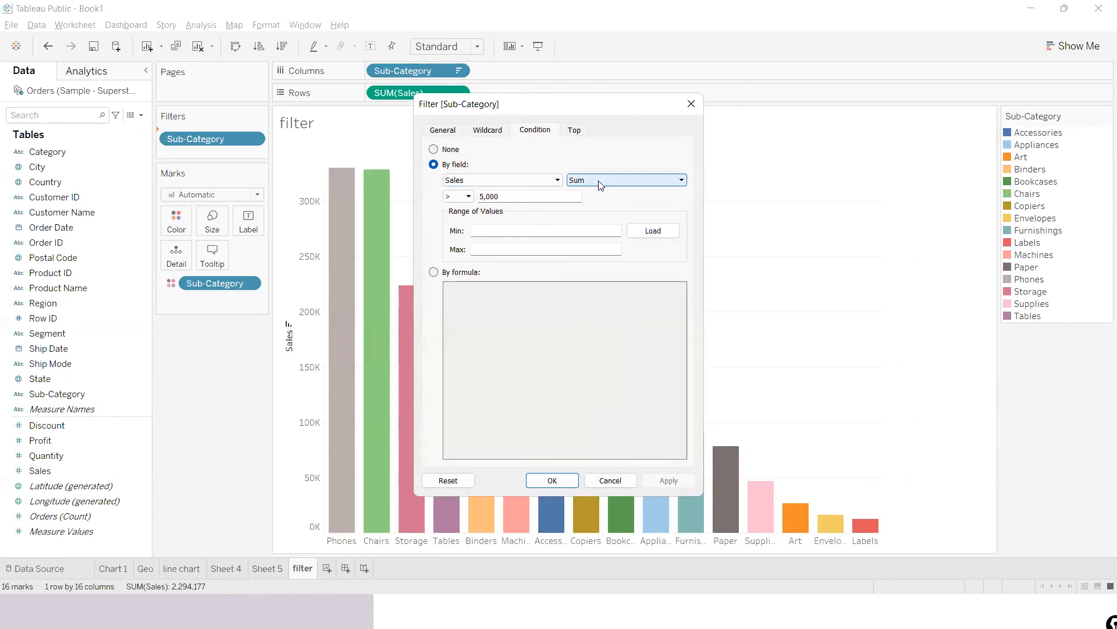
click(557, 181)
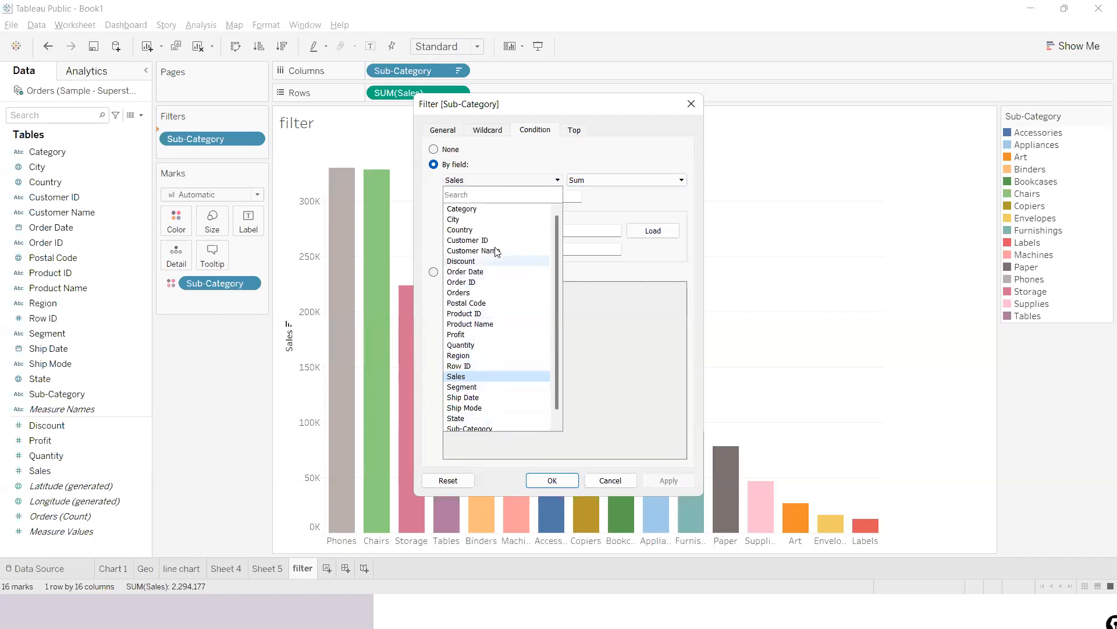
mouse_move(556, 248)
mouse_down()
mouse_move(557, 319)
mouse_move(557, 237)
mouse_up()
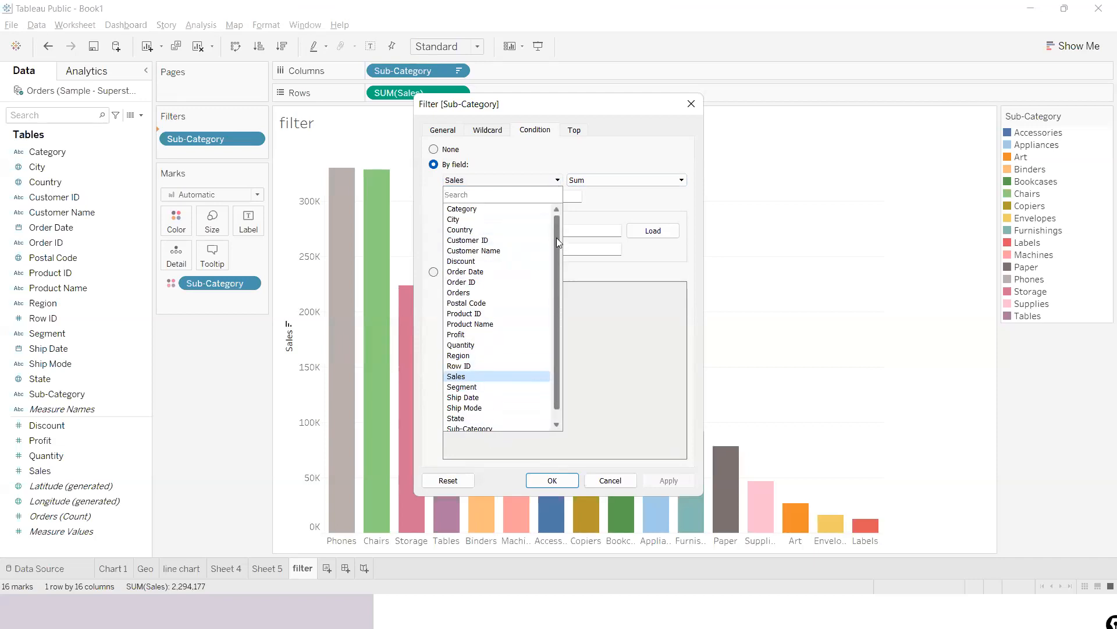
click(644, 307)
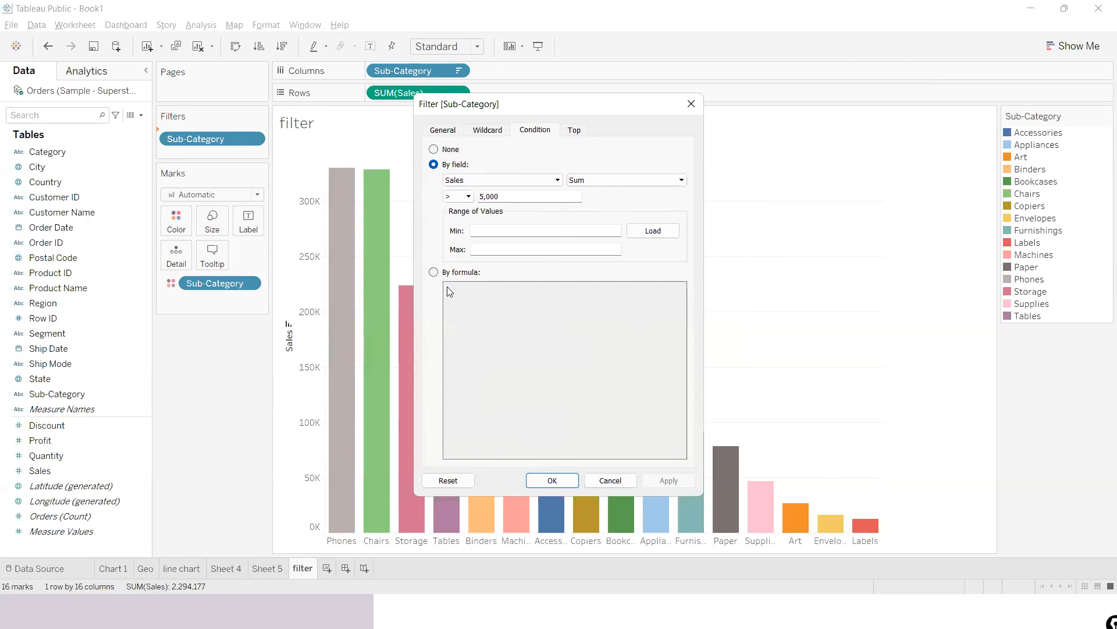
- Switch the condition to By formula, enter [Sales]>5000 and try to apply it
click(434, 272)
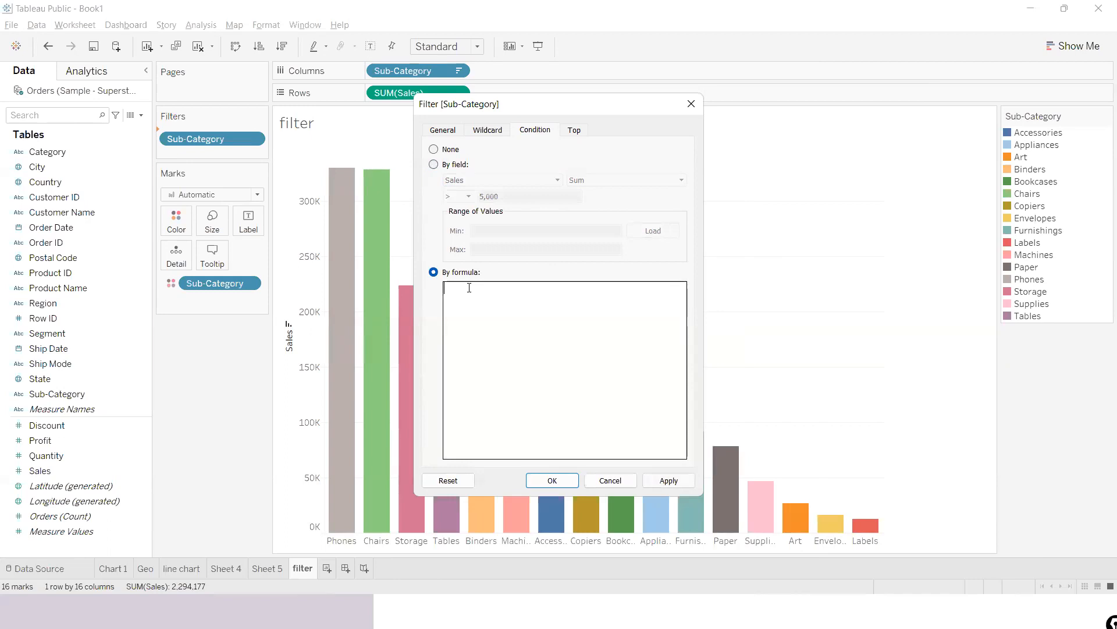
text(sal)
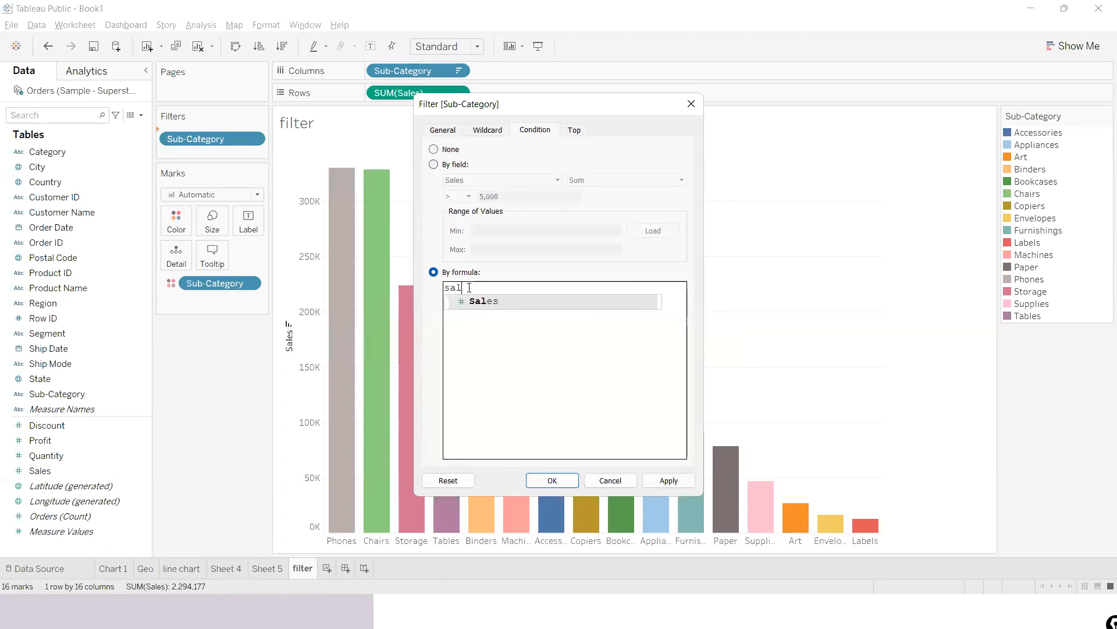
double_click(487, 304)
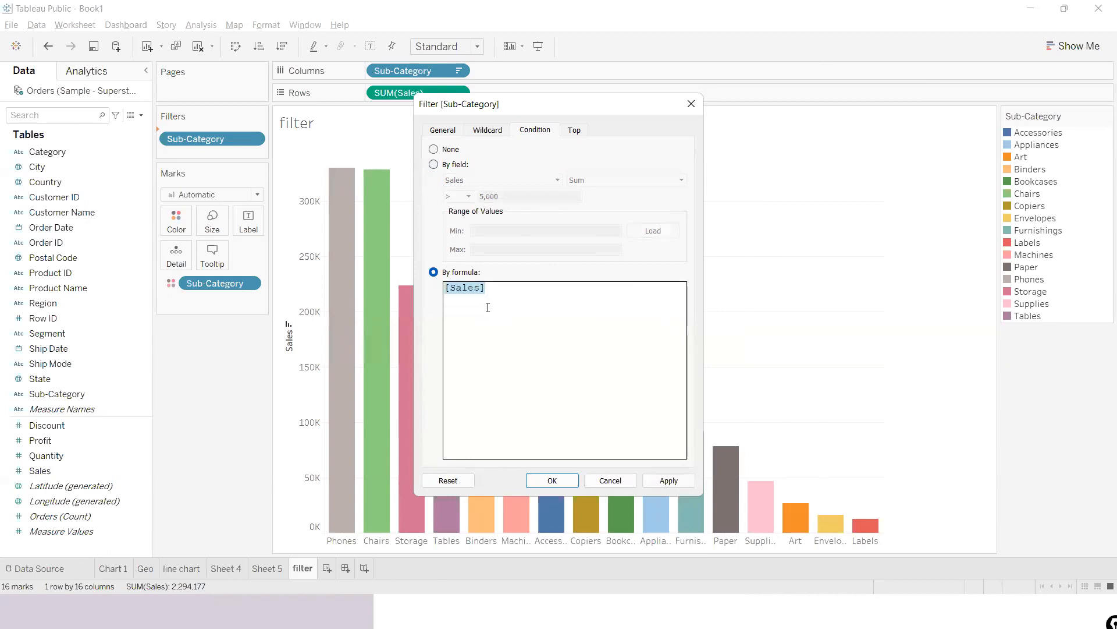
click(502, 294)
text(>5000)
click(682, 484)
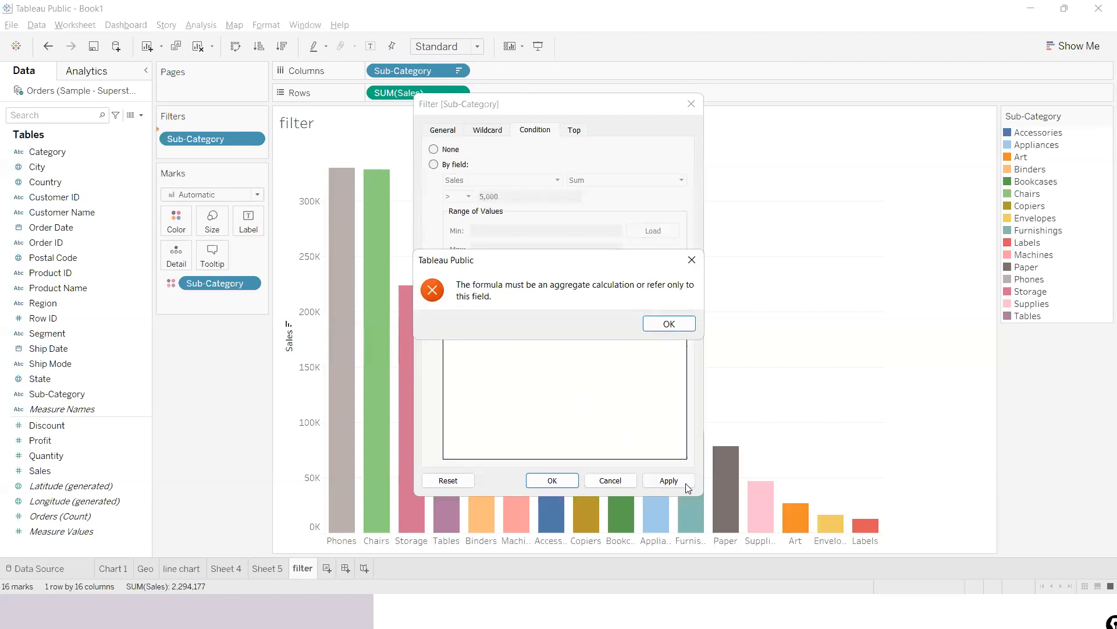
click(669, 326)
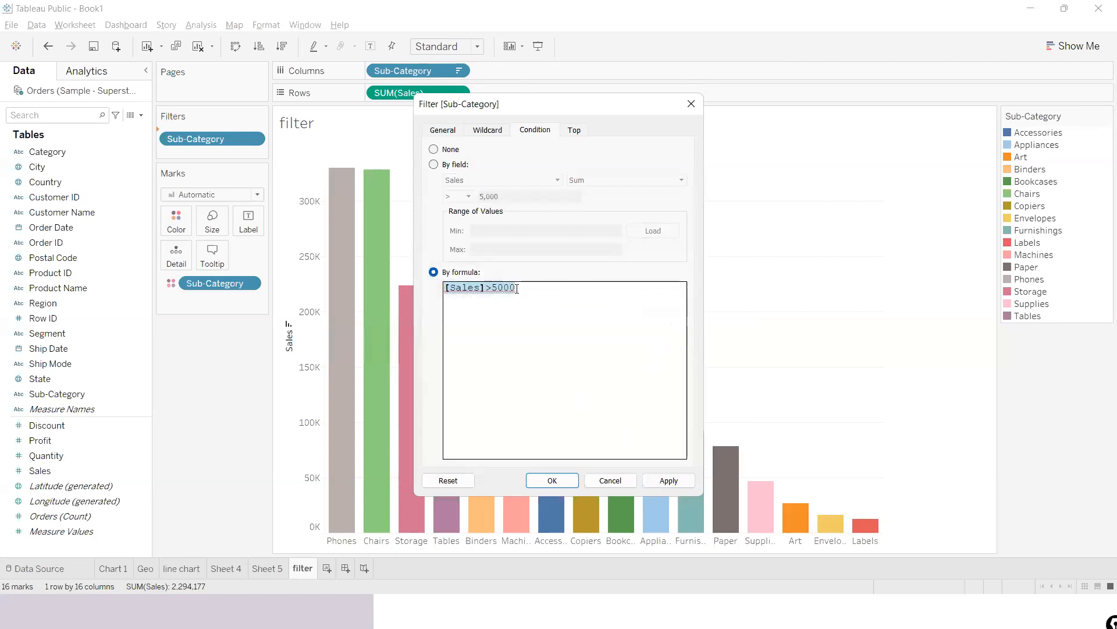
- Remove [Sales] from the condition formula and try to apply the remaining >5000
click(485, 287)
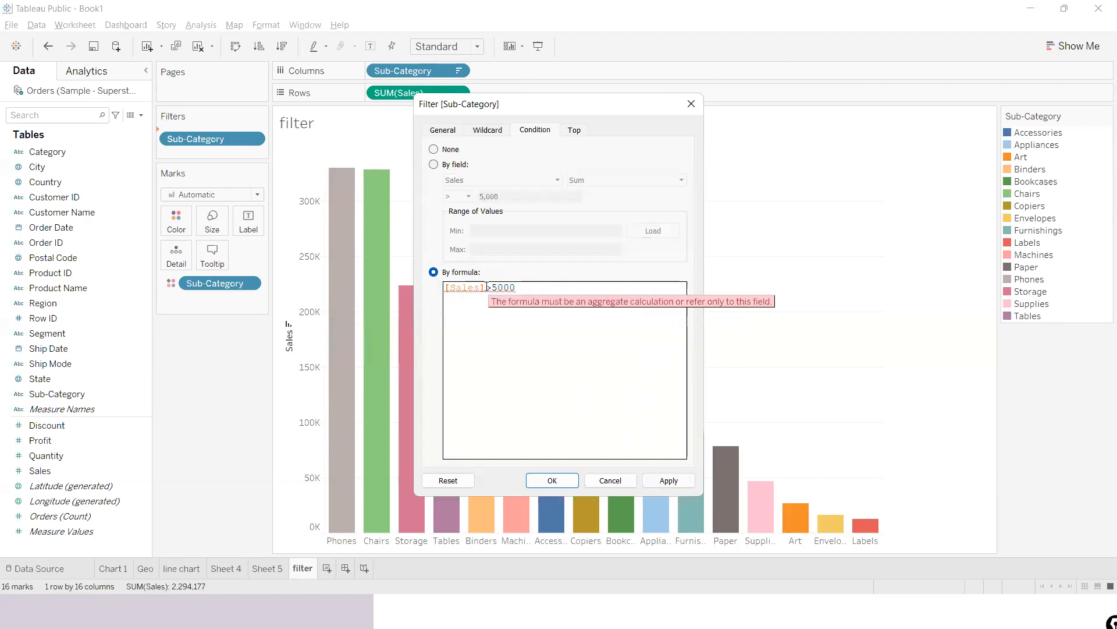
key(BackSpace)
key(BackSpace)
key(BackSpace)
key(BackSpace)
key(BackSpace)
key(BackSpace)
key(BackSpace)
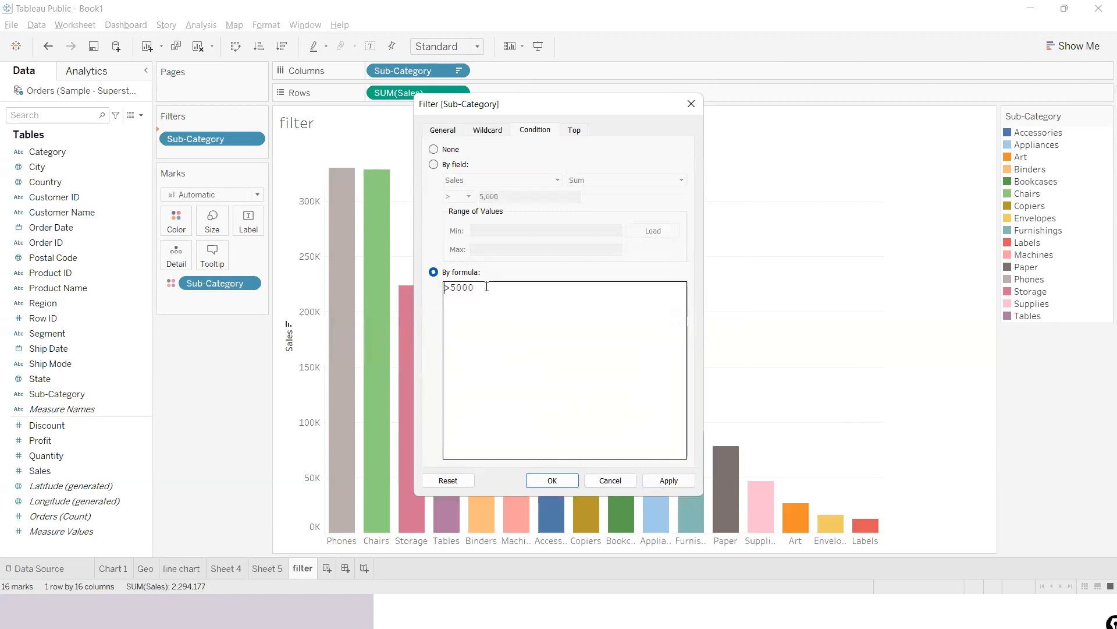
click(669, 481)
click(645, 322)
- Clear the condition formula, enter only the [Sales] field and try to apply it
click(486, 287)
key(BackSpace)
key(BackSpace)
key(BackSpace)
key(BackSpace)
key(BackSpace)
text(sale)
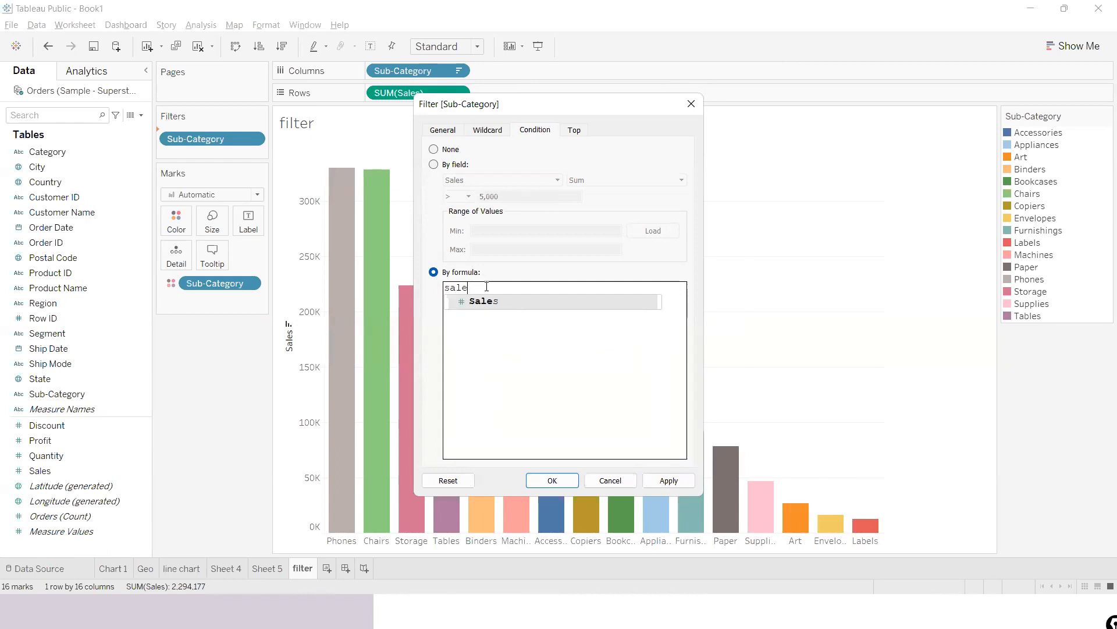
click(489, 301)
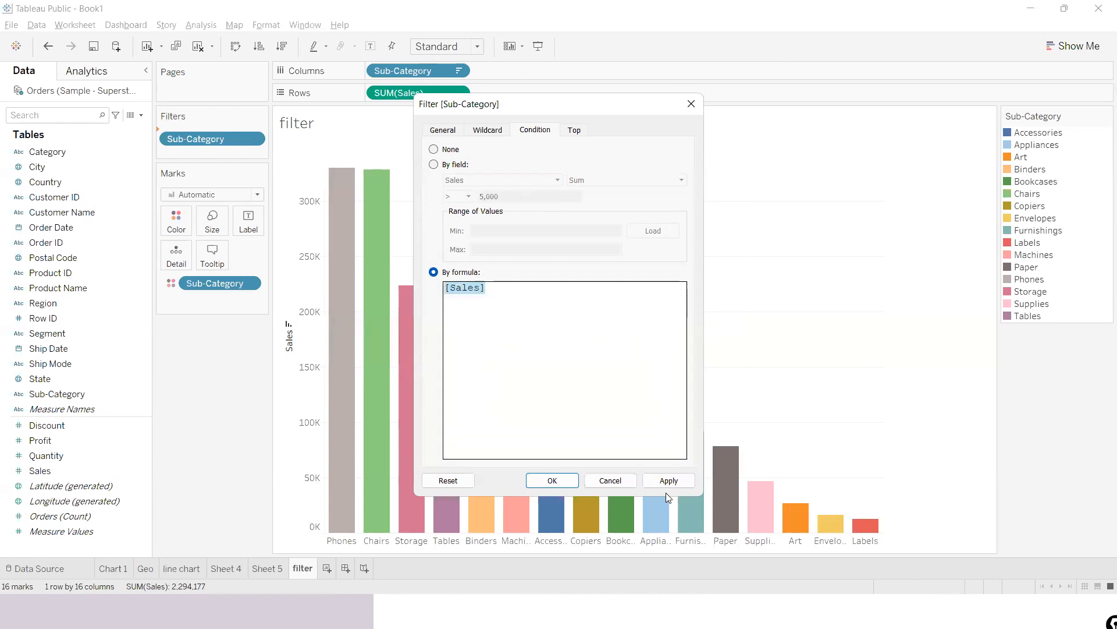
click(672, 483)
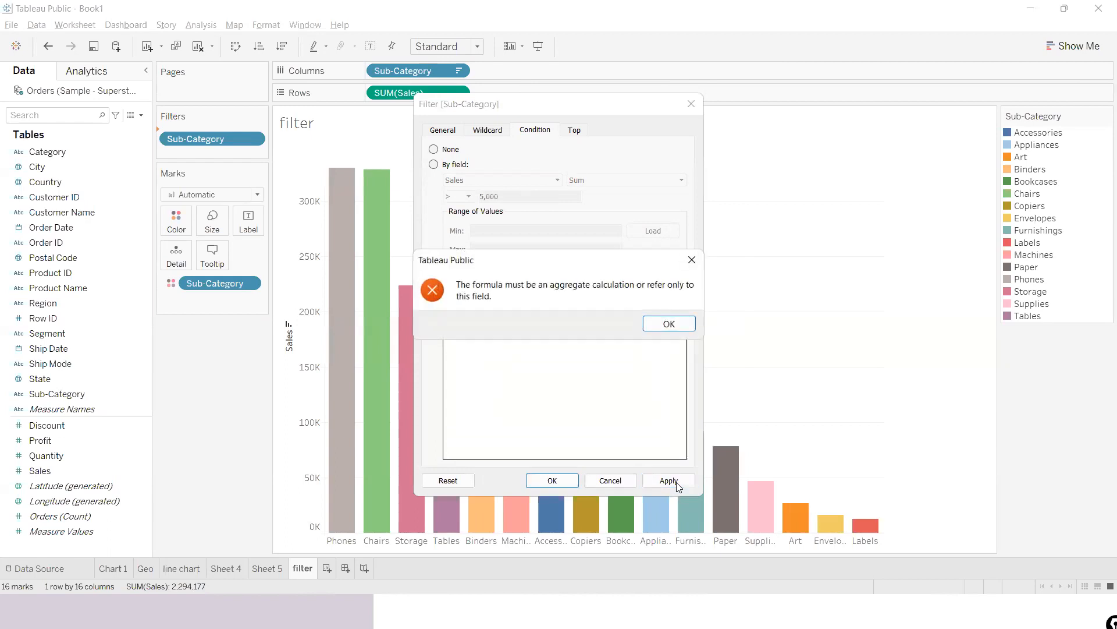
click(670, 324)
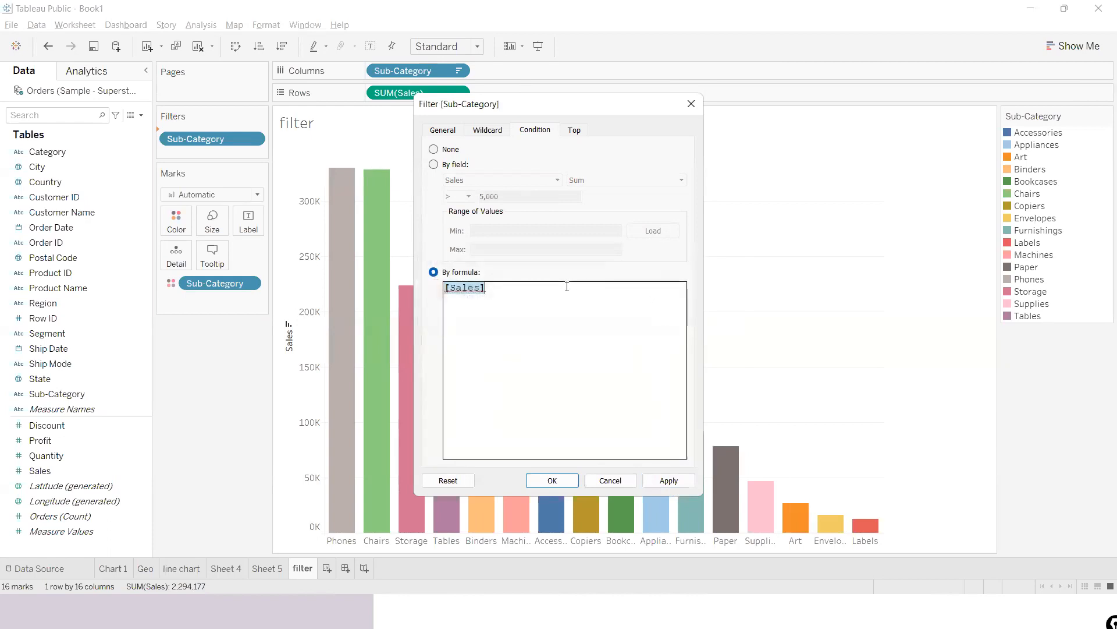
- Extend the condition formula to [Sales] > 5000 and try to apply it
click(567, 287)
text(> 5)
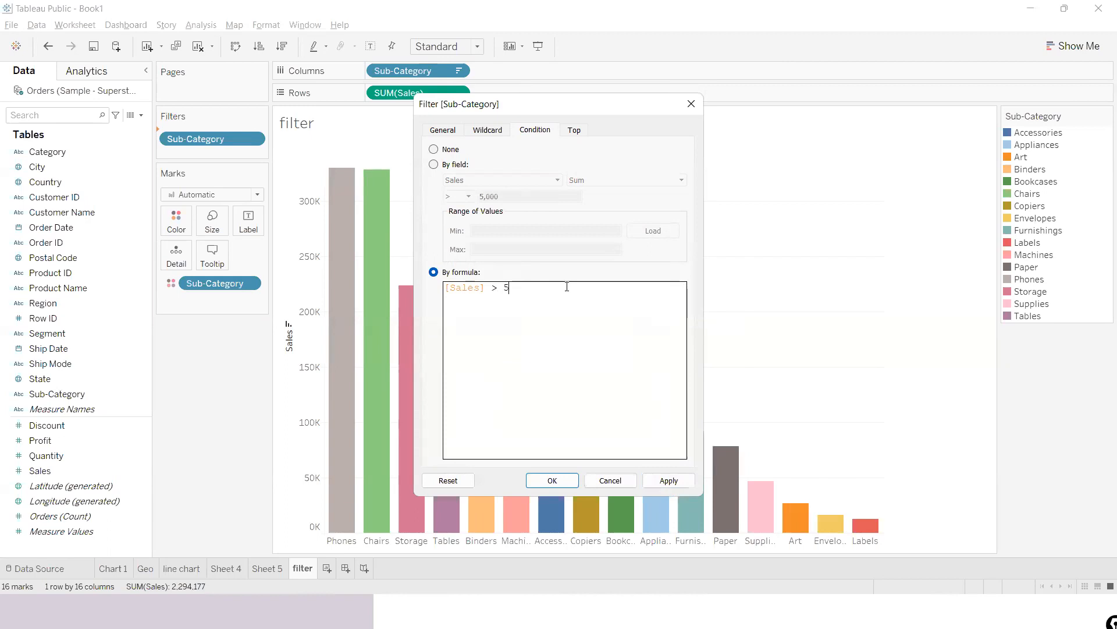
text(000)
click(658, 482)
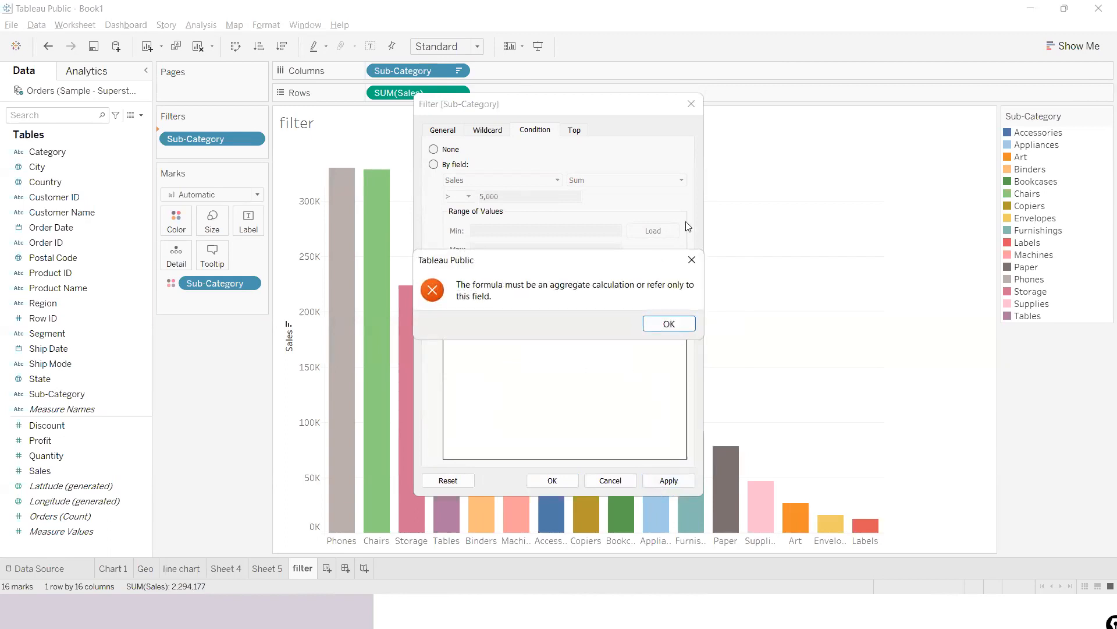
click(692, 258)
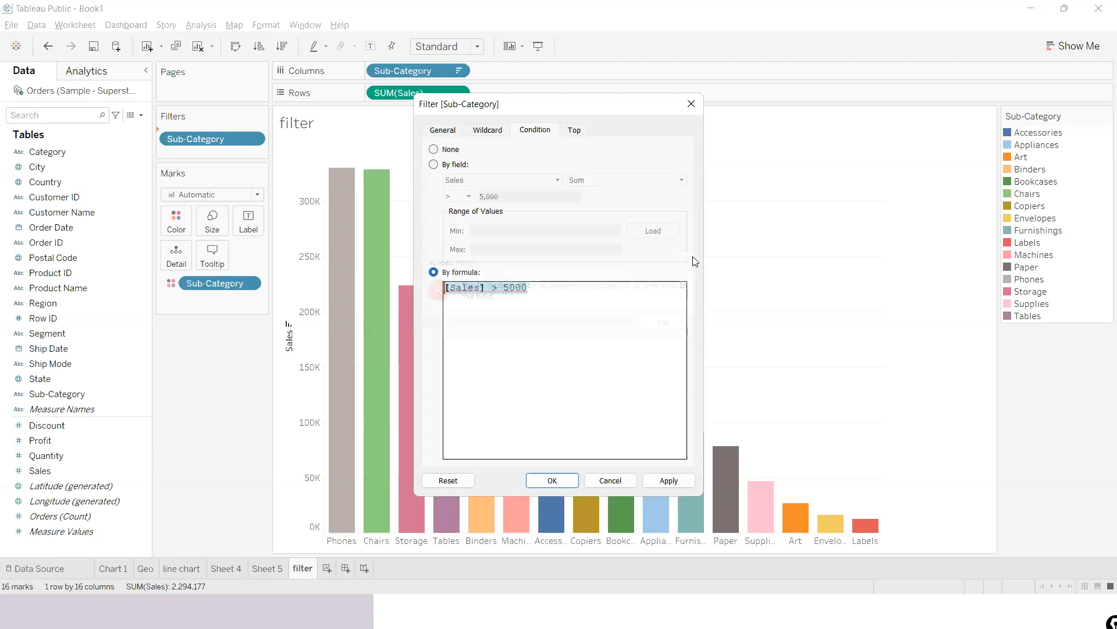
- Wrap the Sales field in a SUM function so the formula reads SUM([Sales]) > 5000, and apply it
click(445, 288)
text(sum)
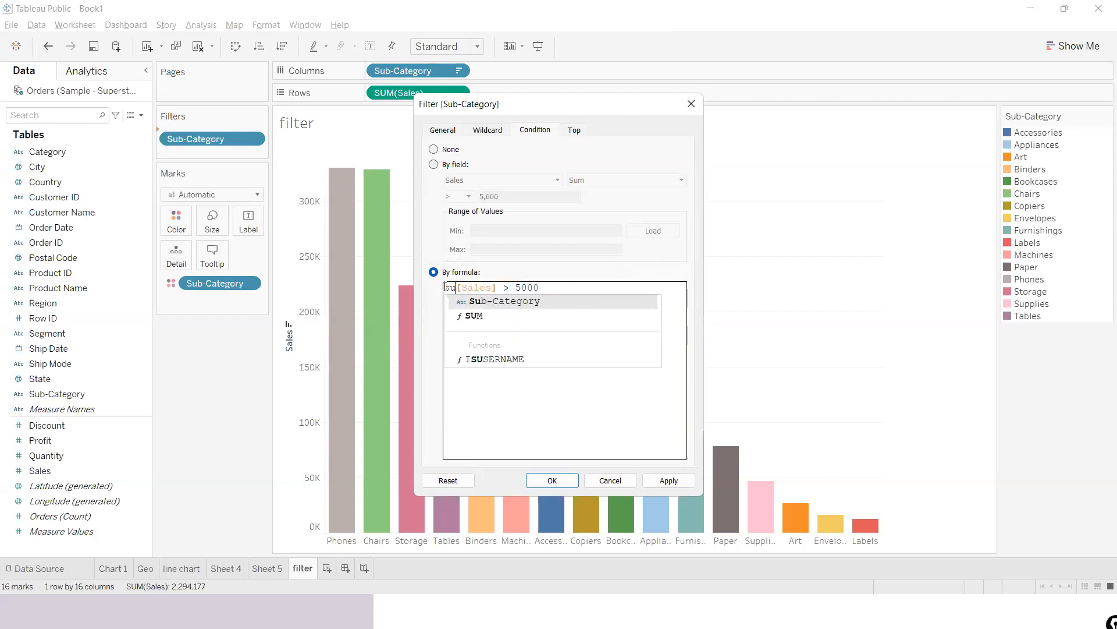
click(468, 304)
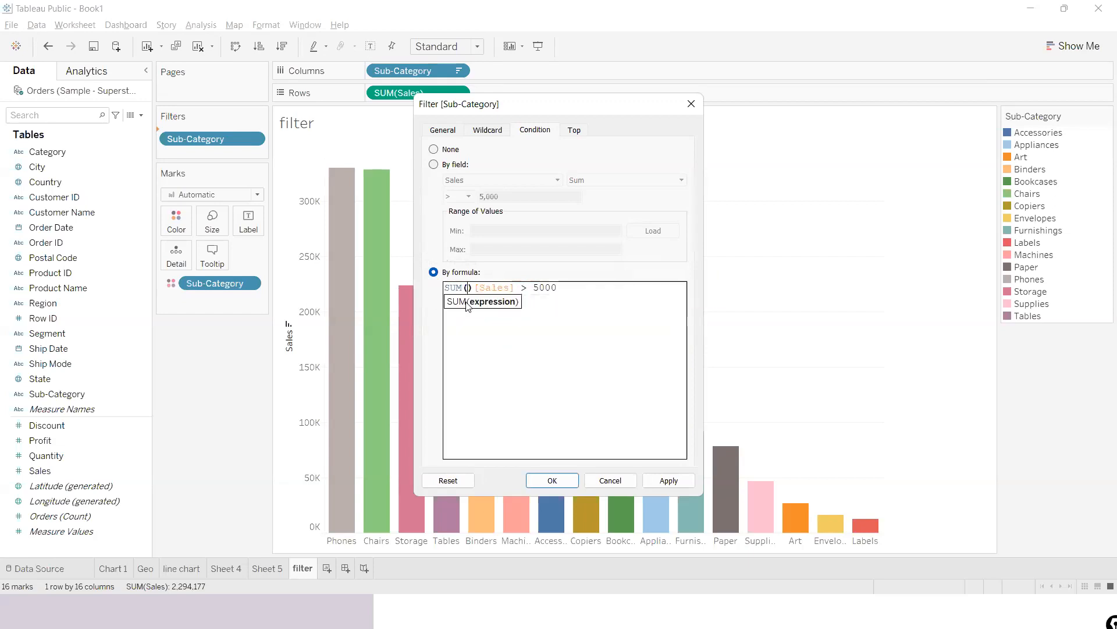
double_click(492, 289)
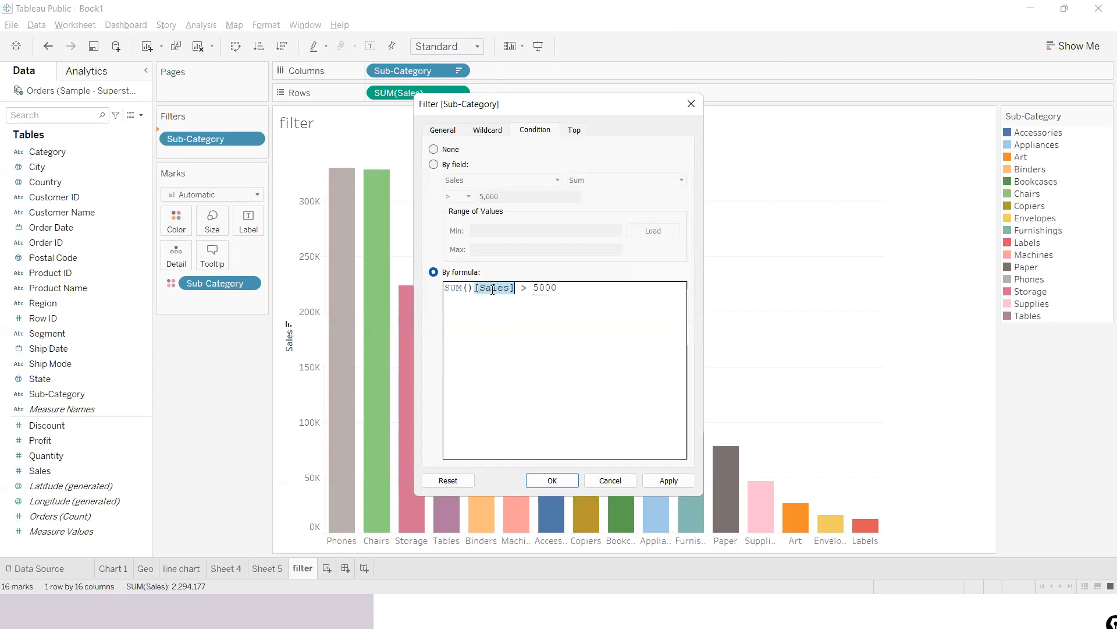
key(ctrl+x)
click(468, 287)
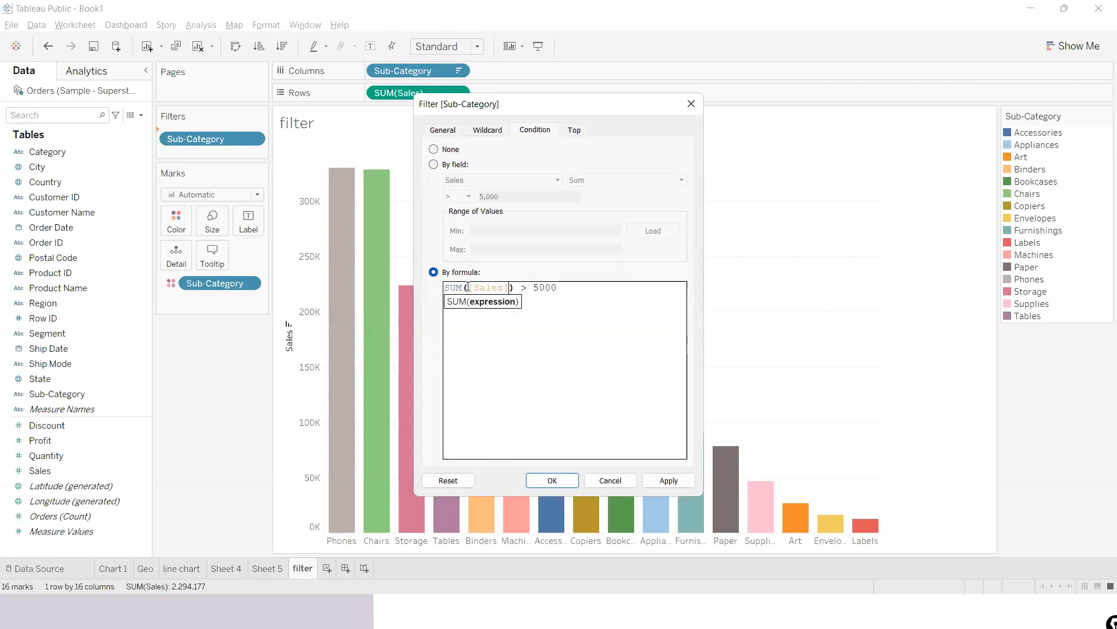
key(ctrl+v)
click(663, 487)
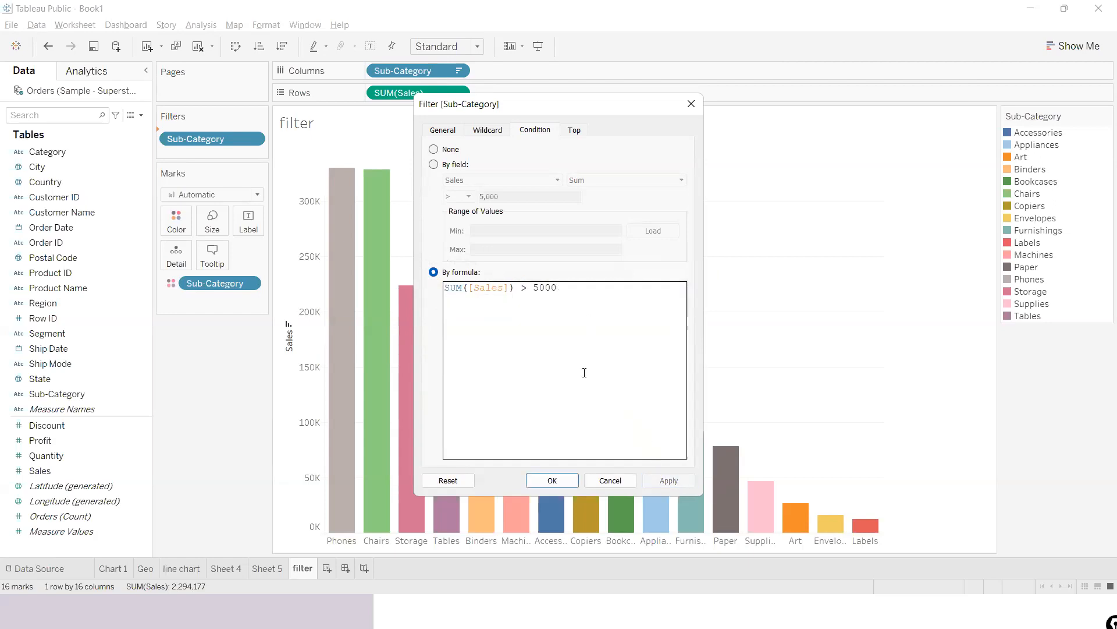
- Change the threshold in the SUM([Sales]) condition formula to 10000 and apply it
click(559, 286)
key(BackSpace)
key(BackSpace)
key(BackSpace)
key(BackSpace)
text(10000)
click(682, 483)
- Change the condition formula to SUM([Sales]) <5000 and apply it to the chart
click(606, 286)
key(BackSpace)
key(BackSpace)
key(BackSpace)
key(BackSpace)
key(BackSpace)
key(BackSpace)
text(<5000)
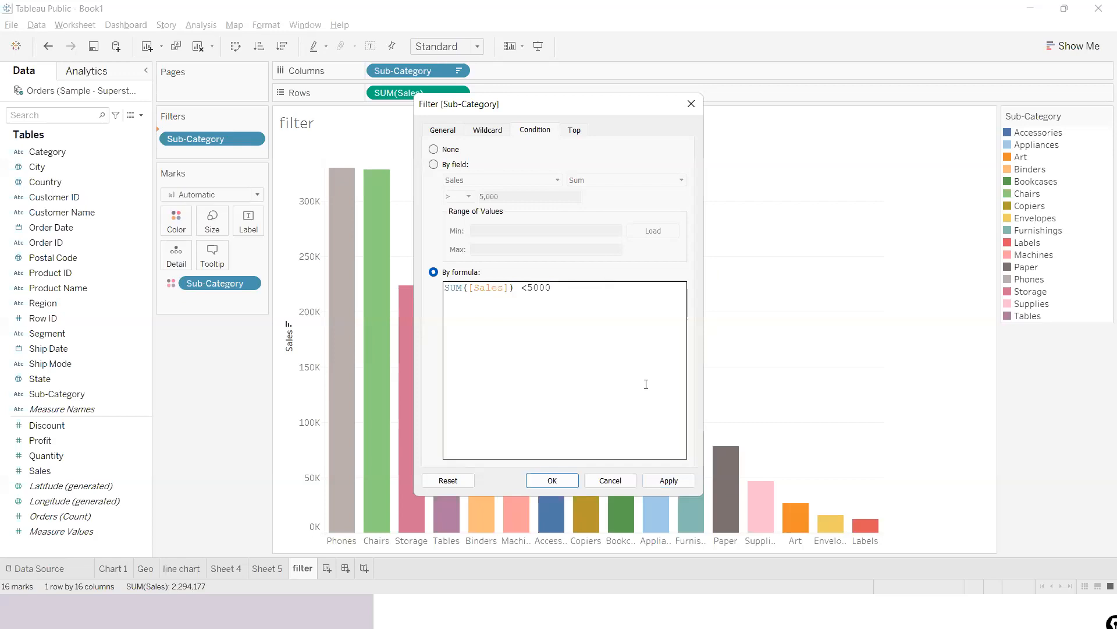
click(677, 481)
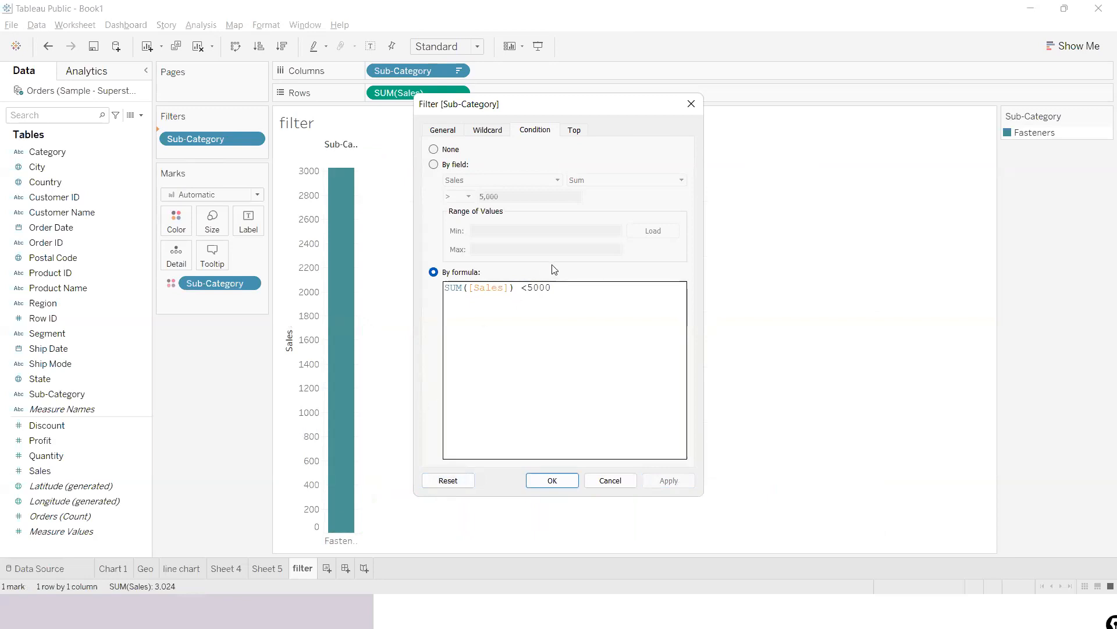
- Set the Sub-Category filter to select from the list of values and switch its condition to by field, Sum of Sales > 5,000
click(450, 128)
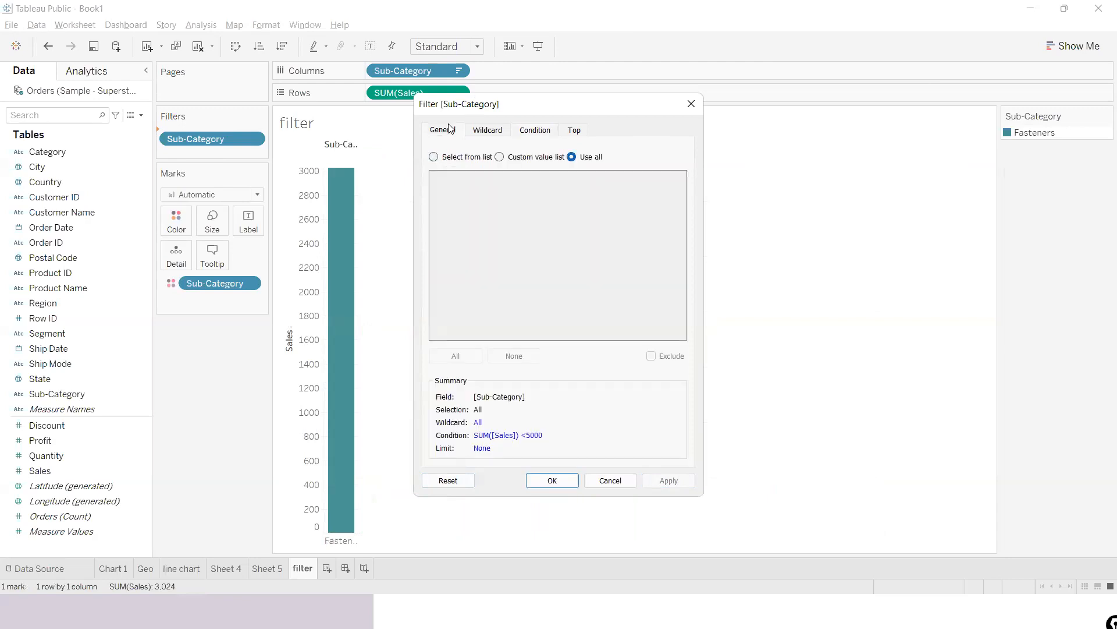
click(434, 157)
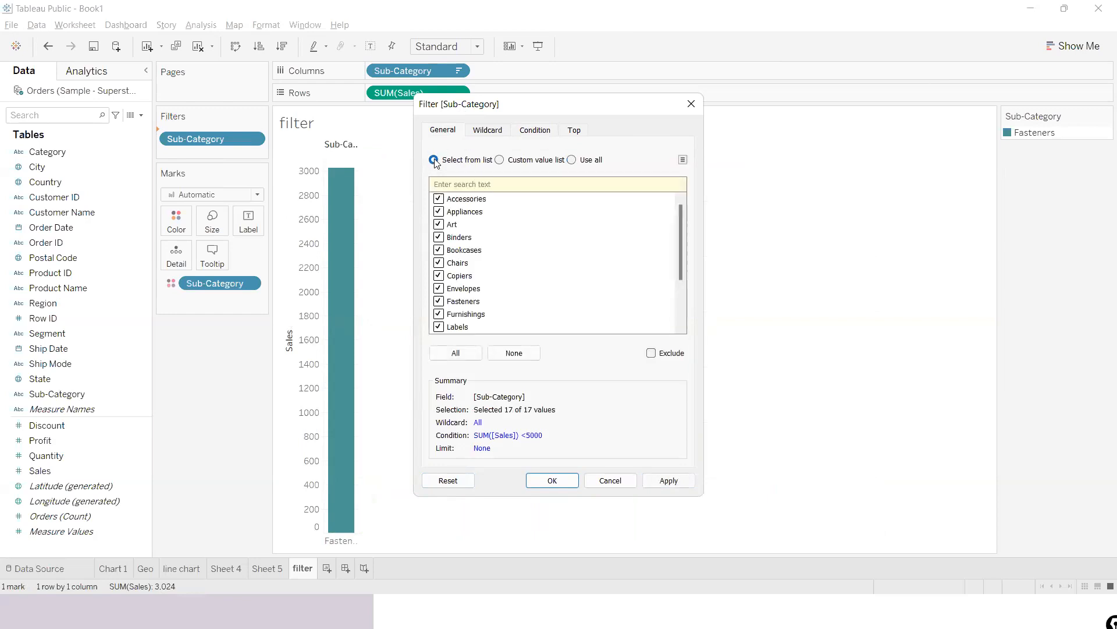
click(486, 131)
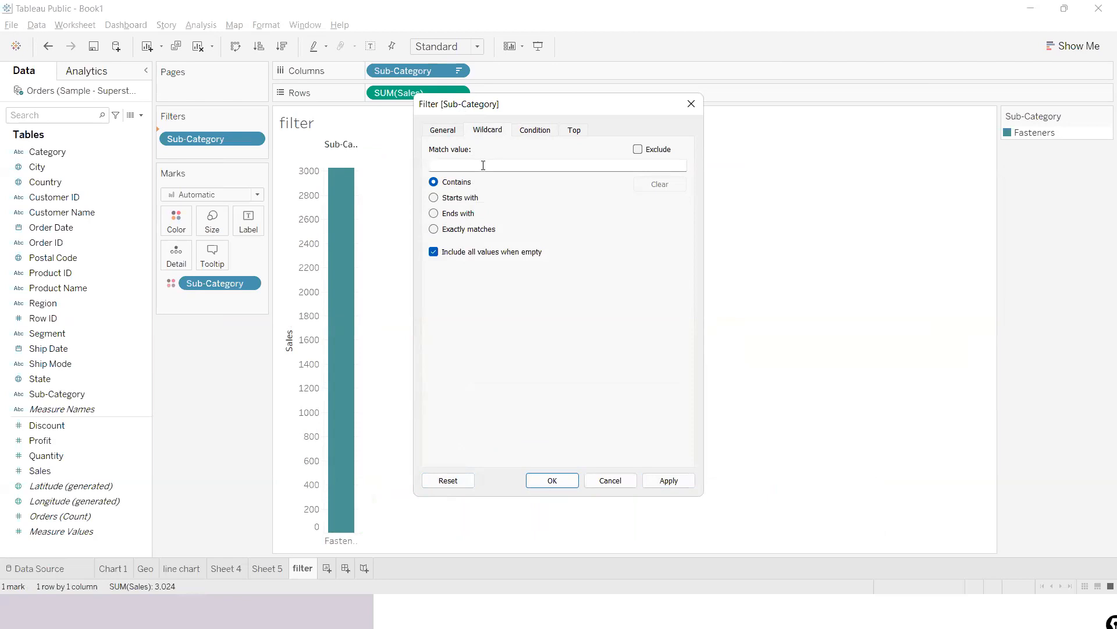
click(531, 132)
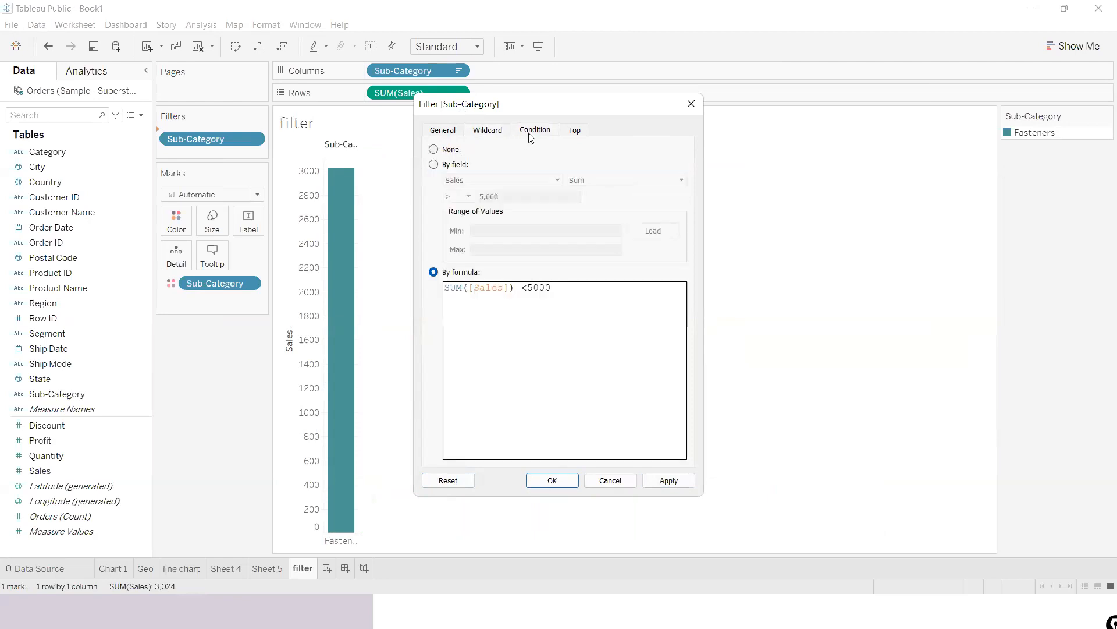
click(434, 165)
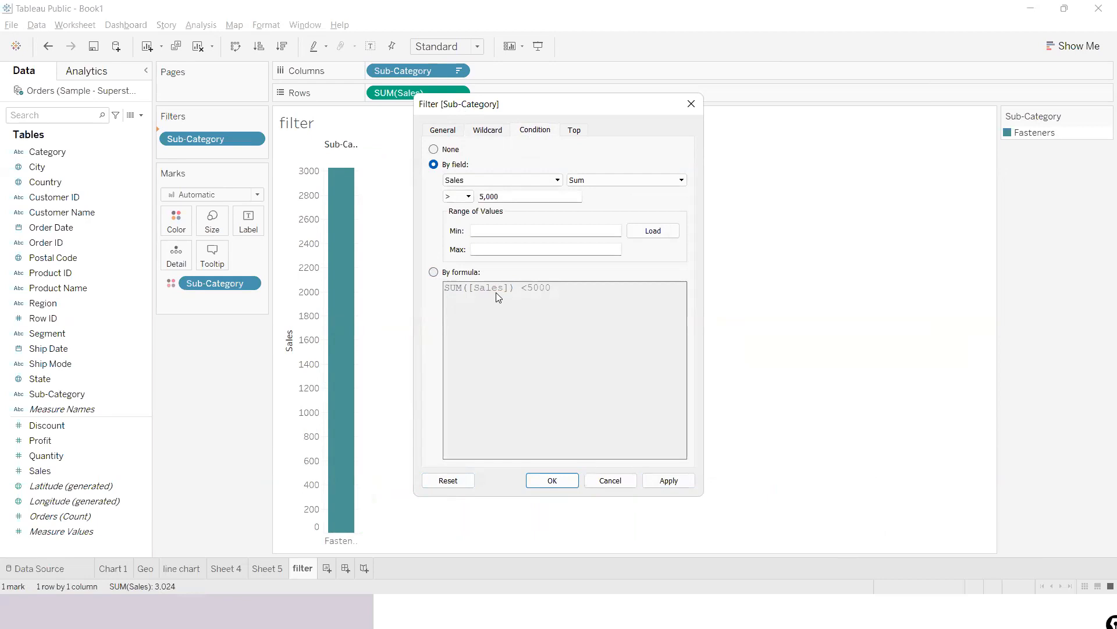
- Limit the filter by field to the top 3 sub-categories by Sum of Sales and apply it
click(573, 131)
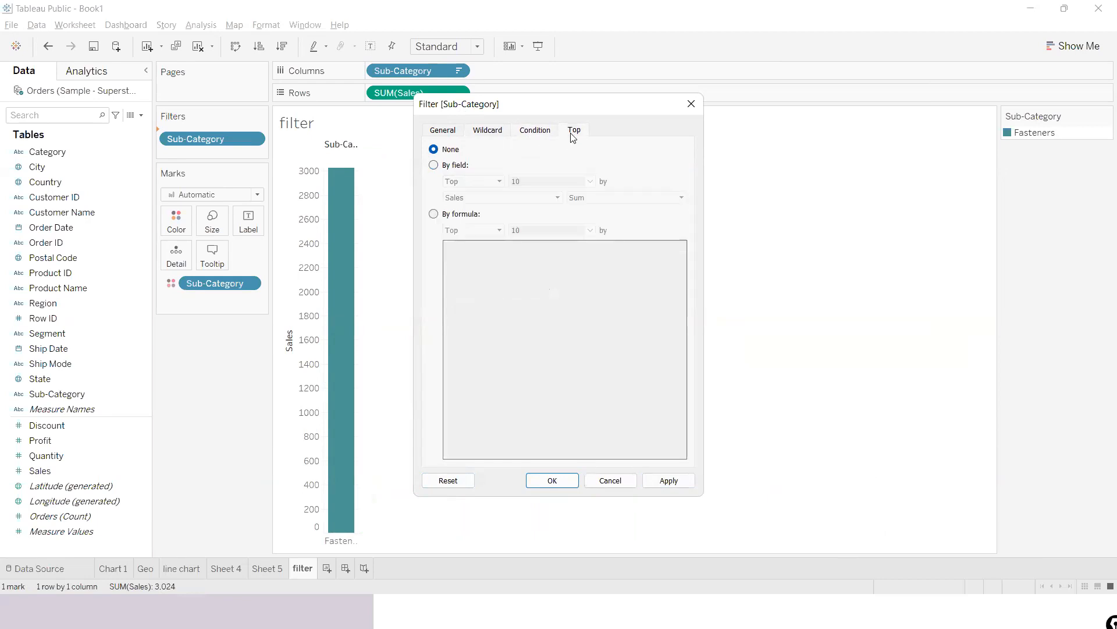
click(478, 72)
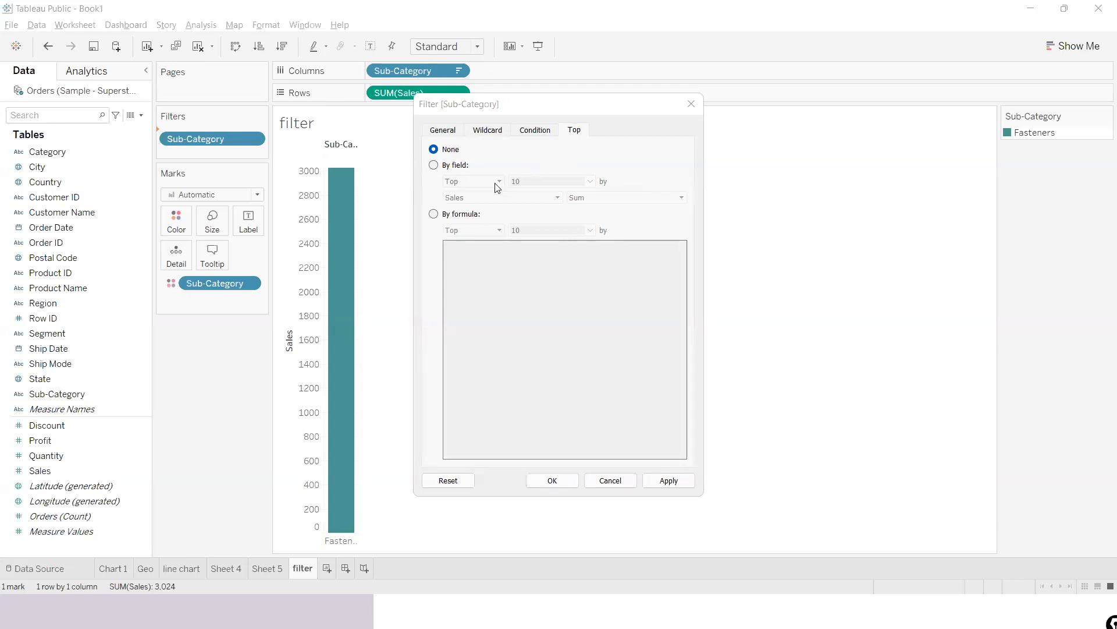
click(434, 166)
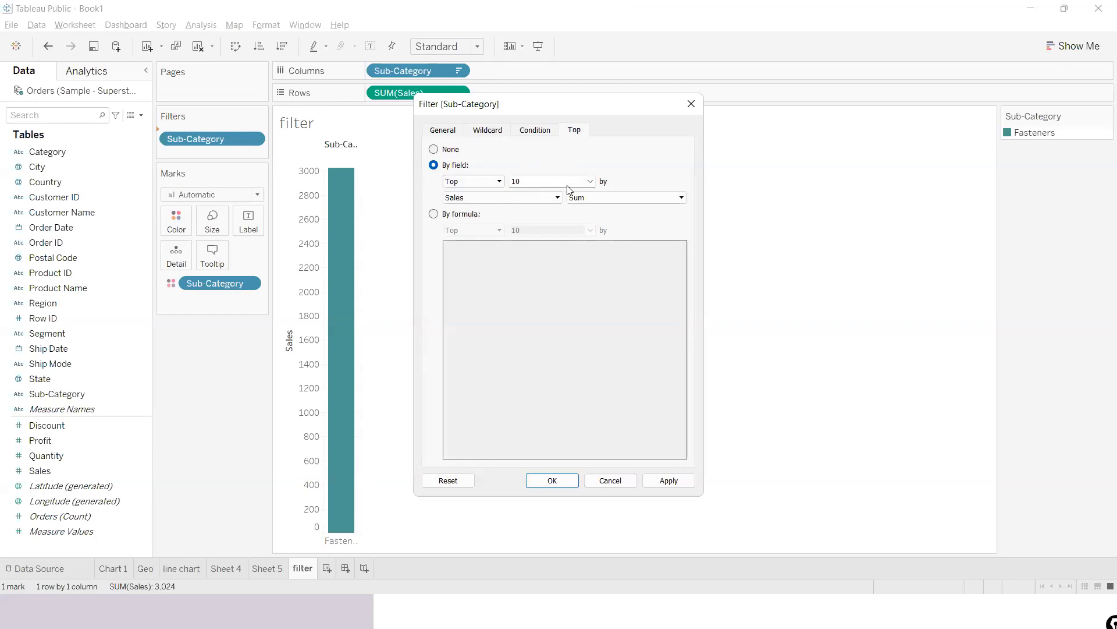
click(589, 185)
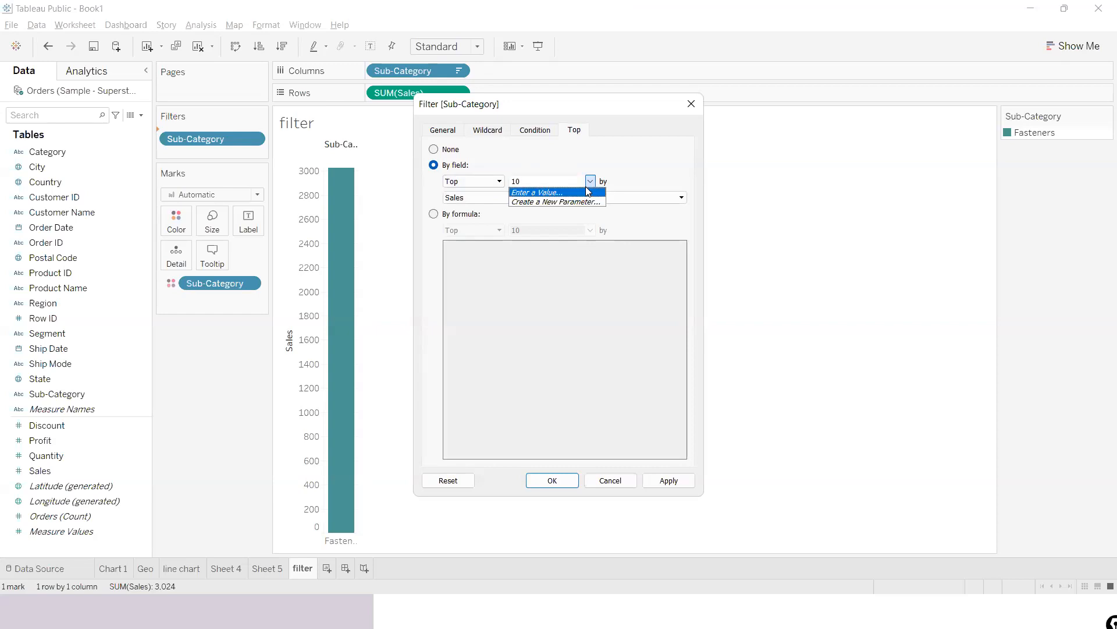
click(565, 178)
key(BackSpace)
key(BackSpace)
text(3)
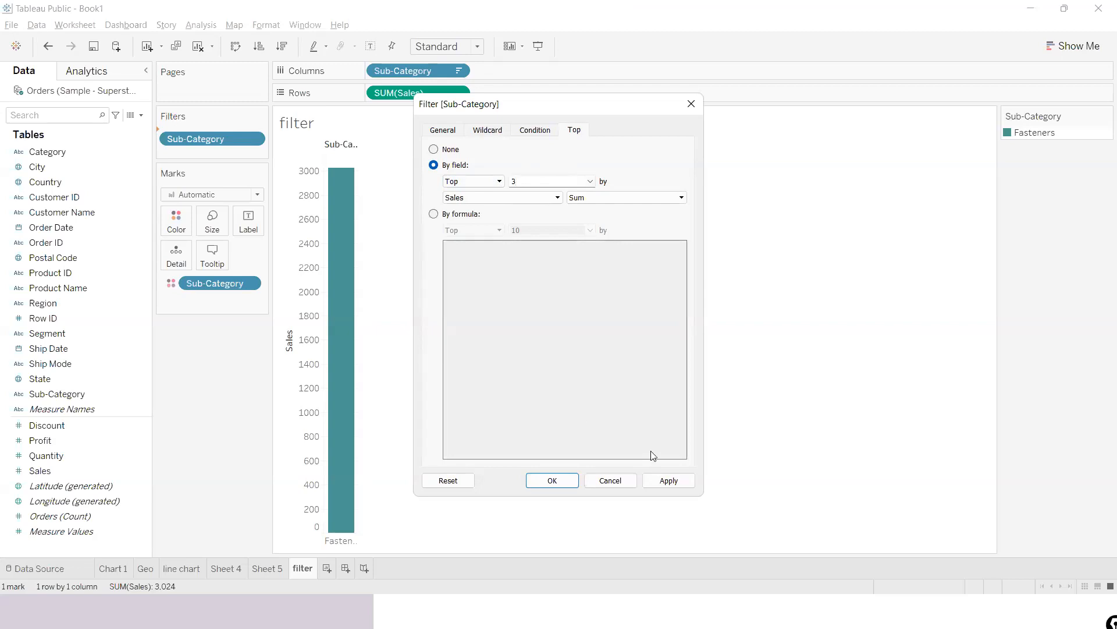
click(662, 481)
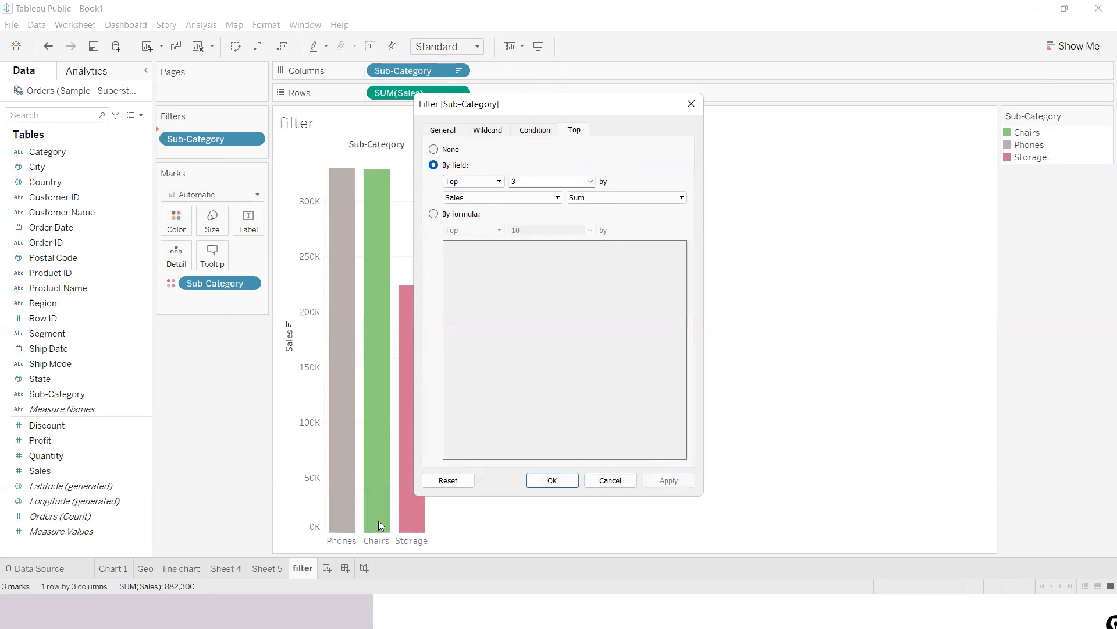
- Change the filter limit to the top 5 sub-categories by Sum of Sales and apply it
click(590, 181)
click(552, 192)
text(5)
click(666, 483)
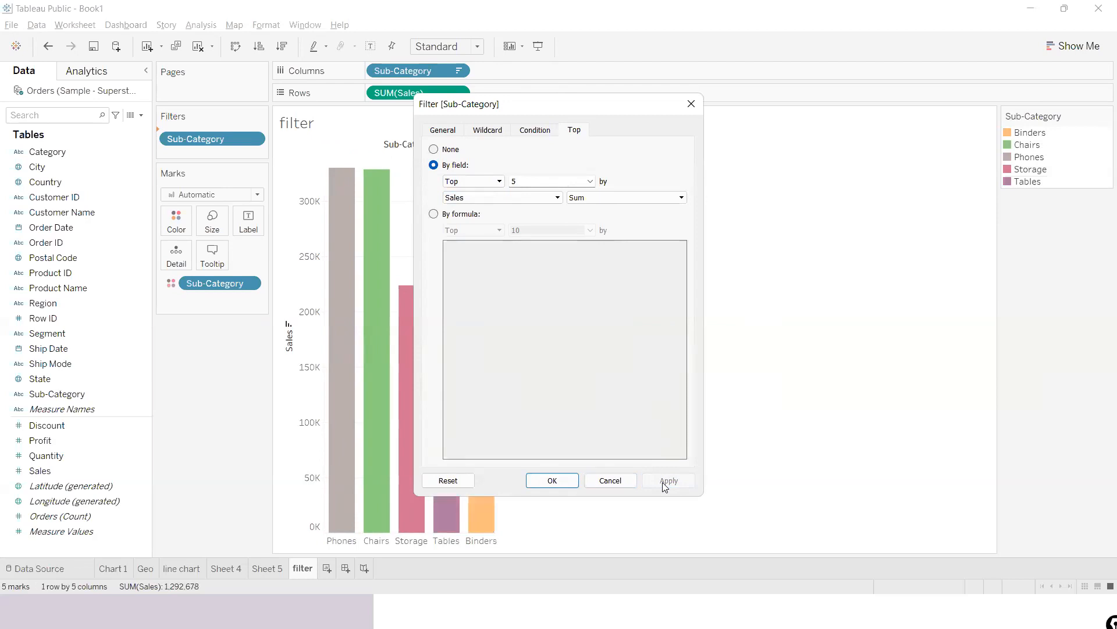
- Switch the filter limit to the bottom 3 sub-categories by Sum of Sales and apply it
click(499, 181)
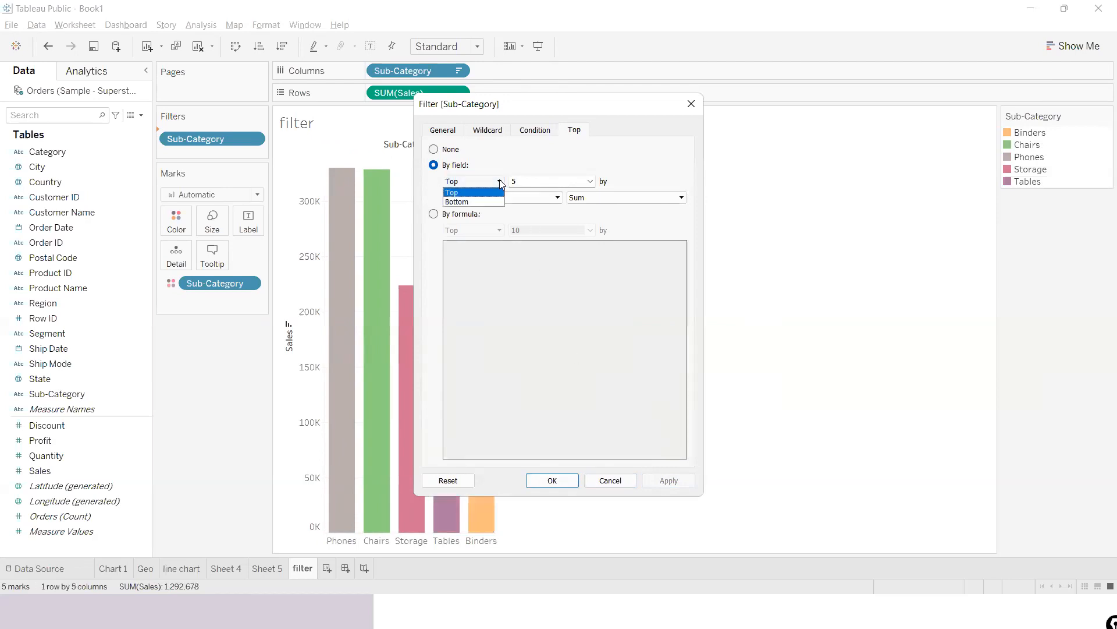
click(473, 202)
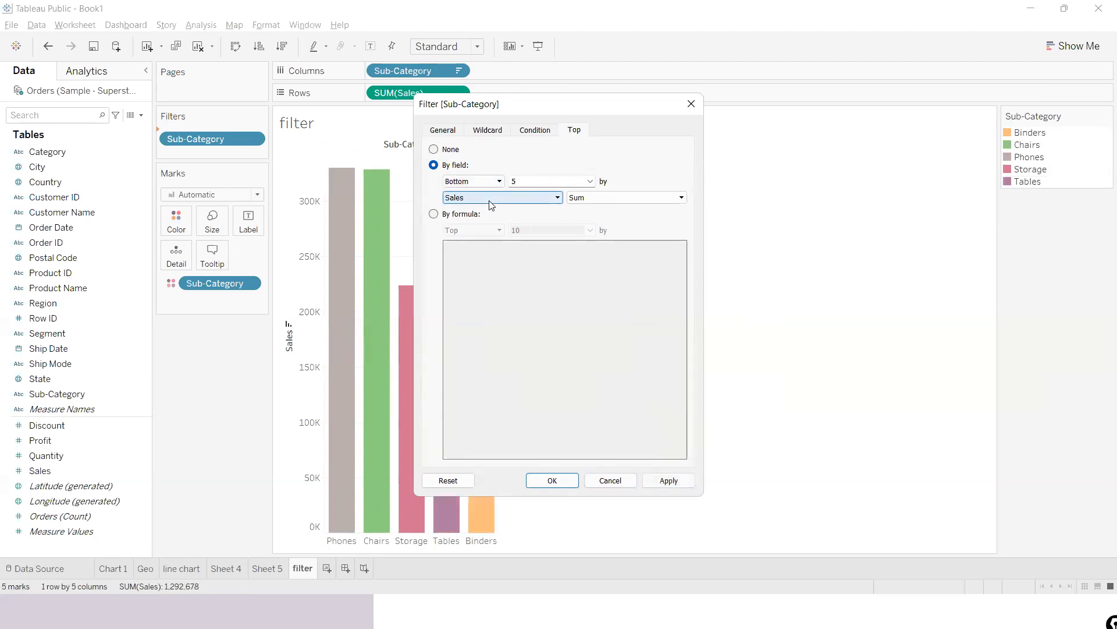
click(575, 182)
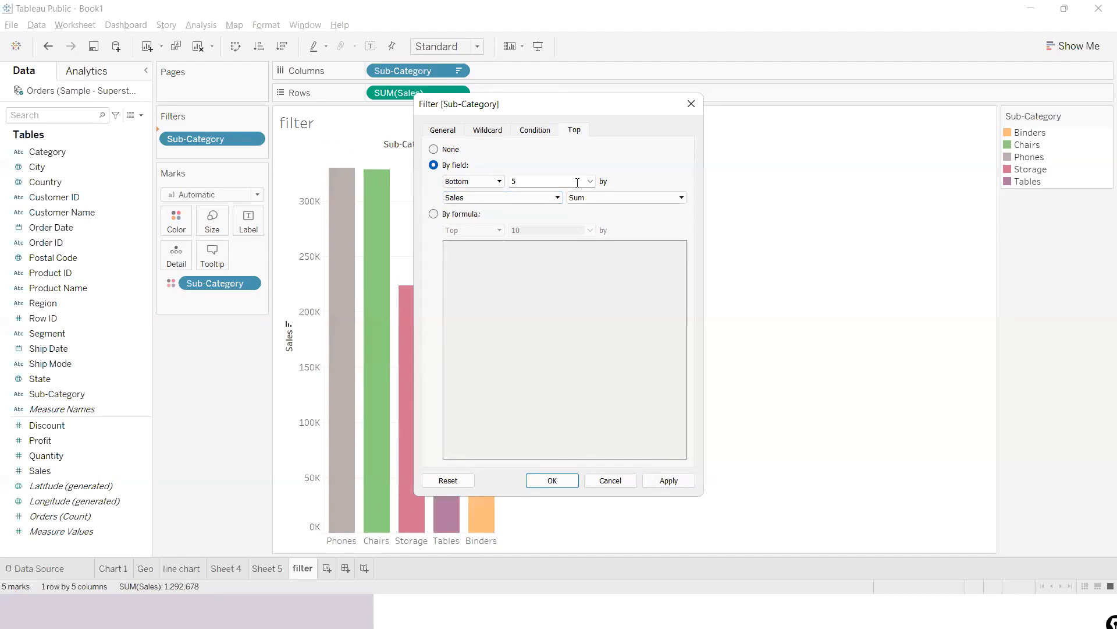
key(BackSpace)
text(3)
click(670, 480)
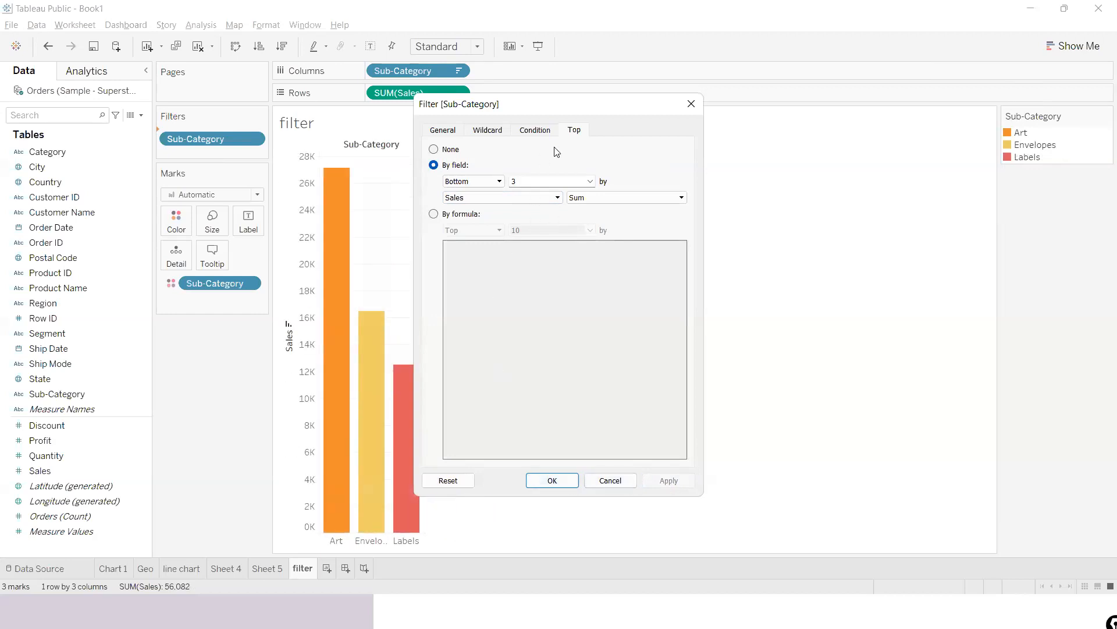
click(449, 131)
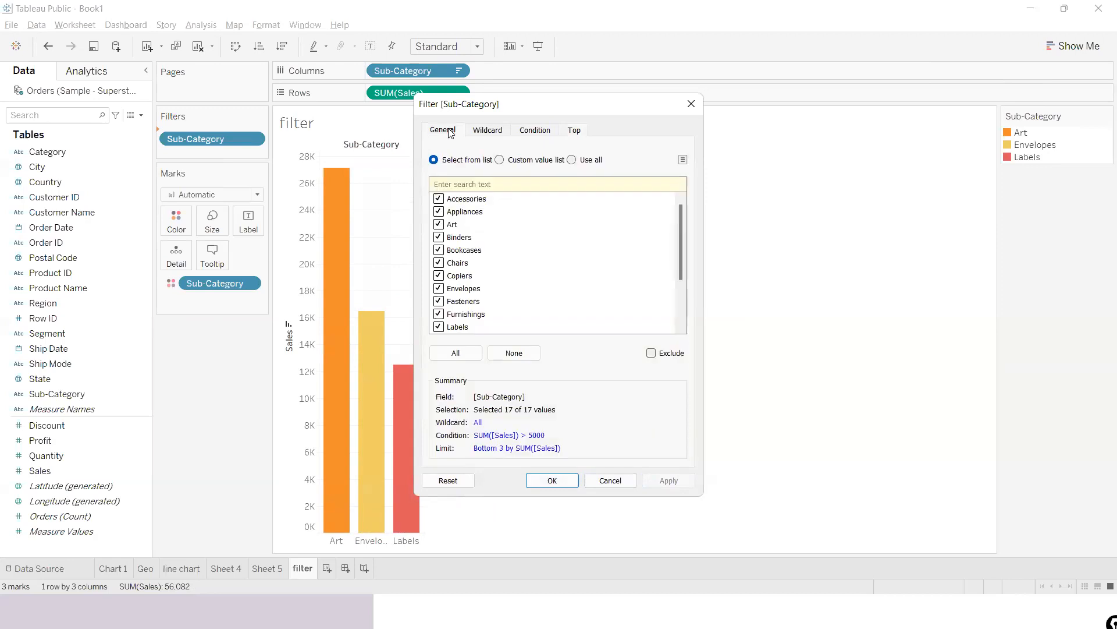
click(477, 133)
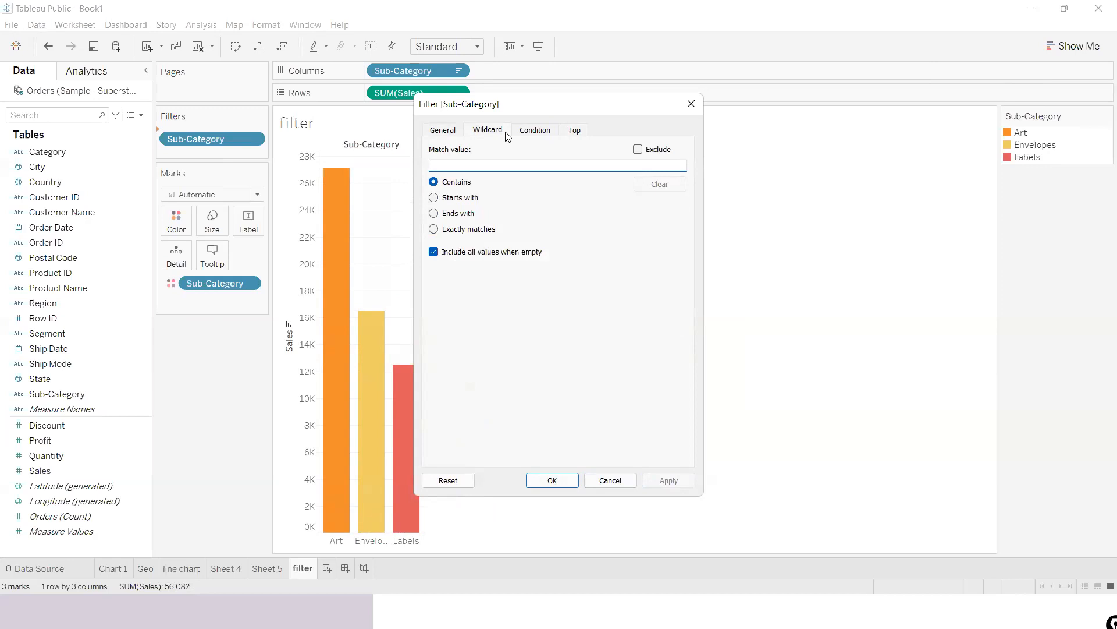
click(522, 138)
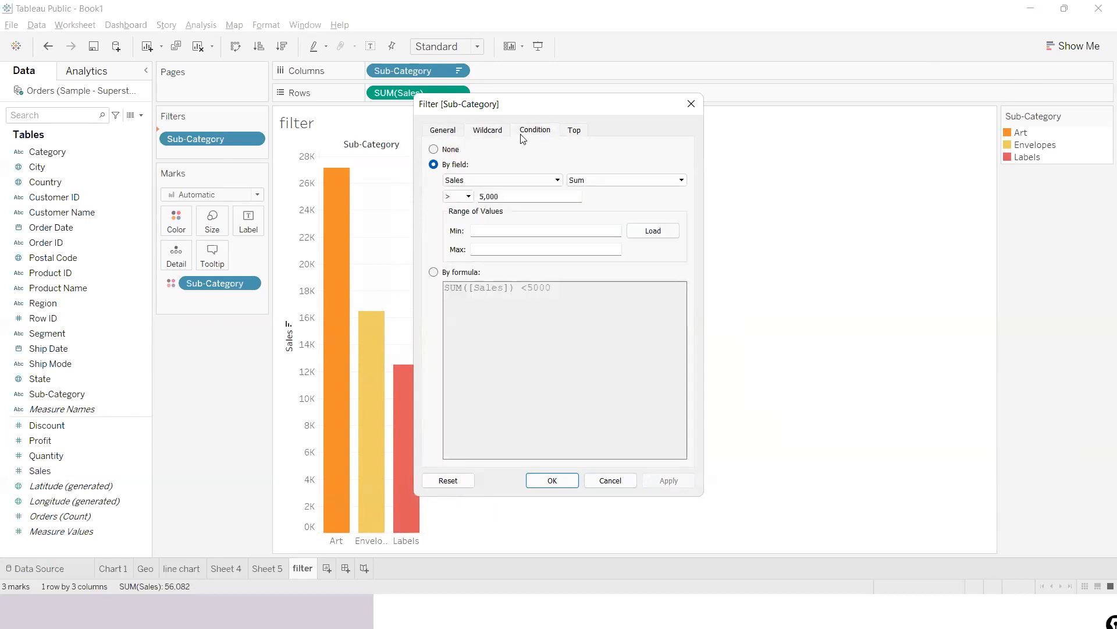
- Set the filter limit to Top with 3 sub-categories by Sum of Sales, apply it and close the filter settings
click(572, 134)
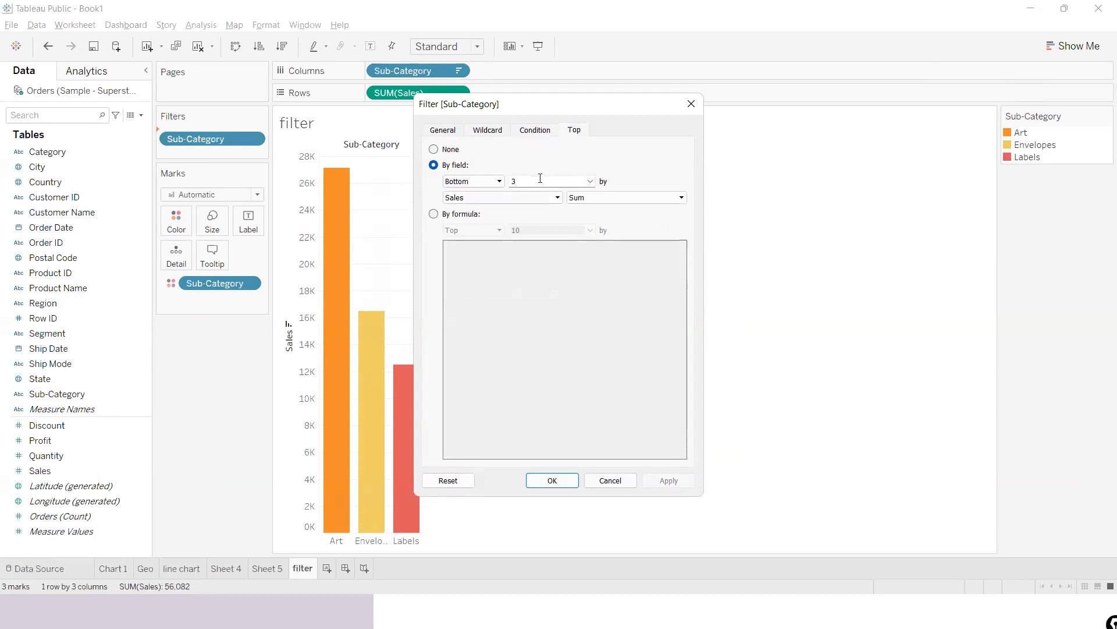
click(500, 183)
click(495, 190)
click(669, 481)
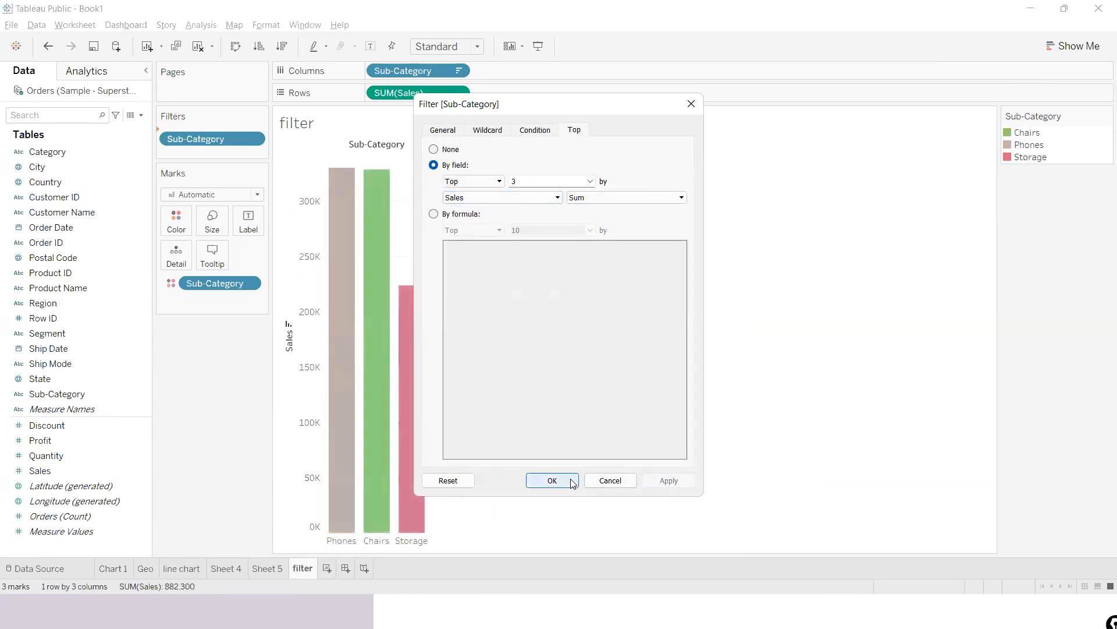
click(571, 482)
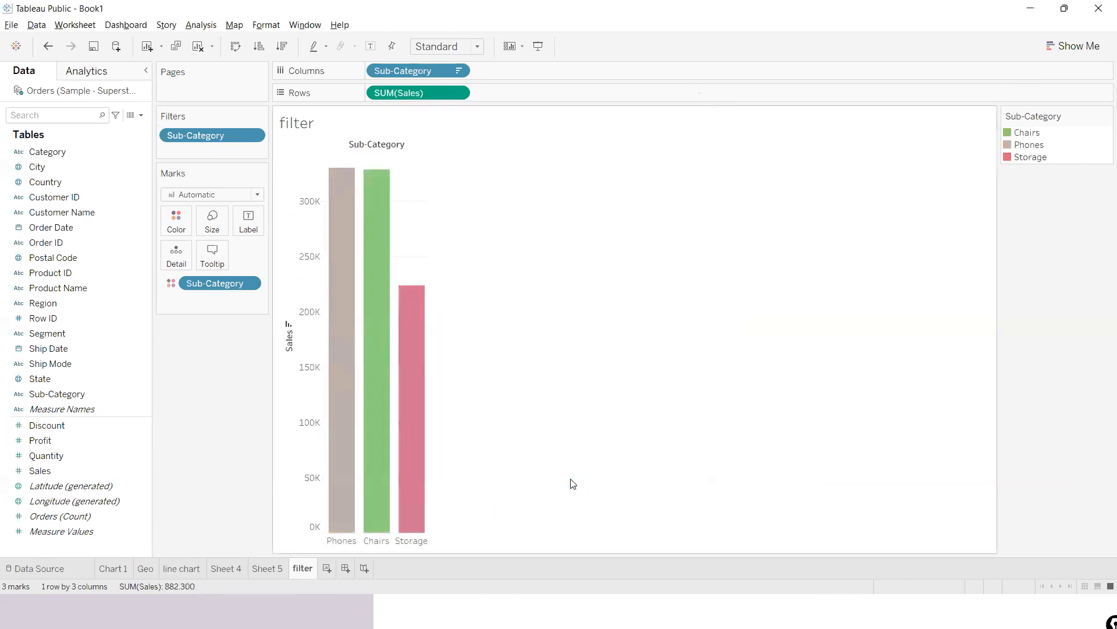
- Swap the rows and columns of the filtered bar chart, and swap them back to vertical bars
double_click(245, 128)
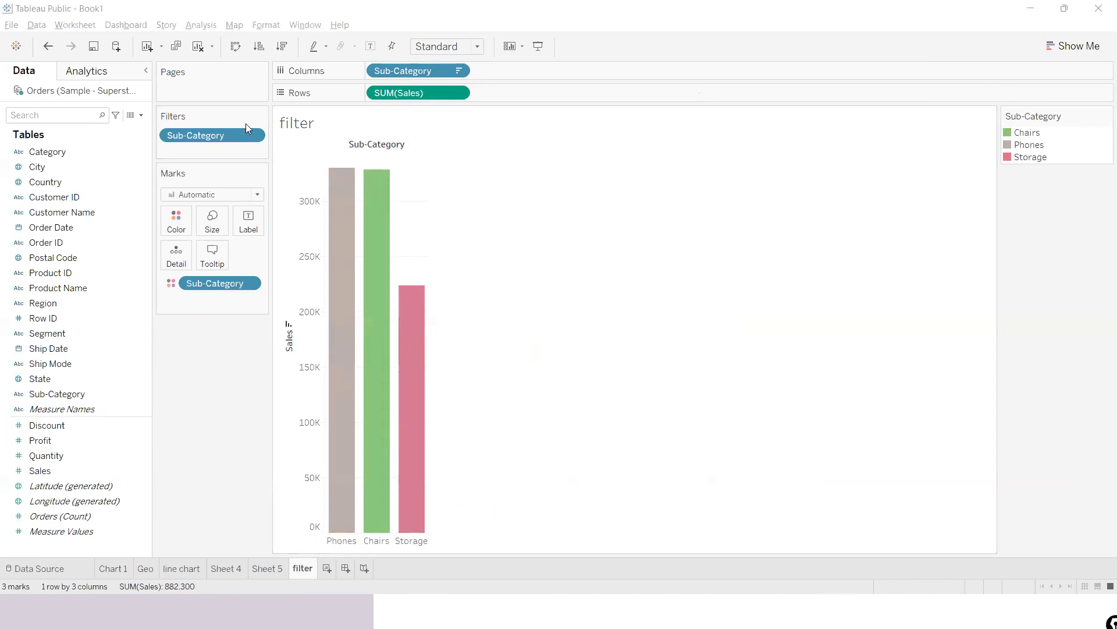
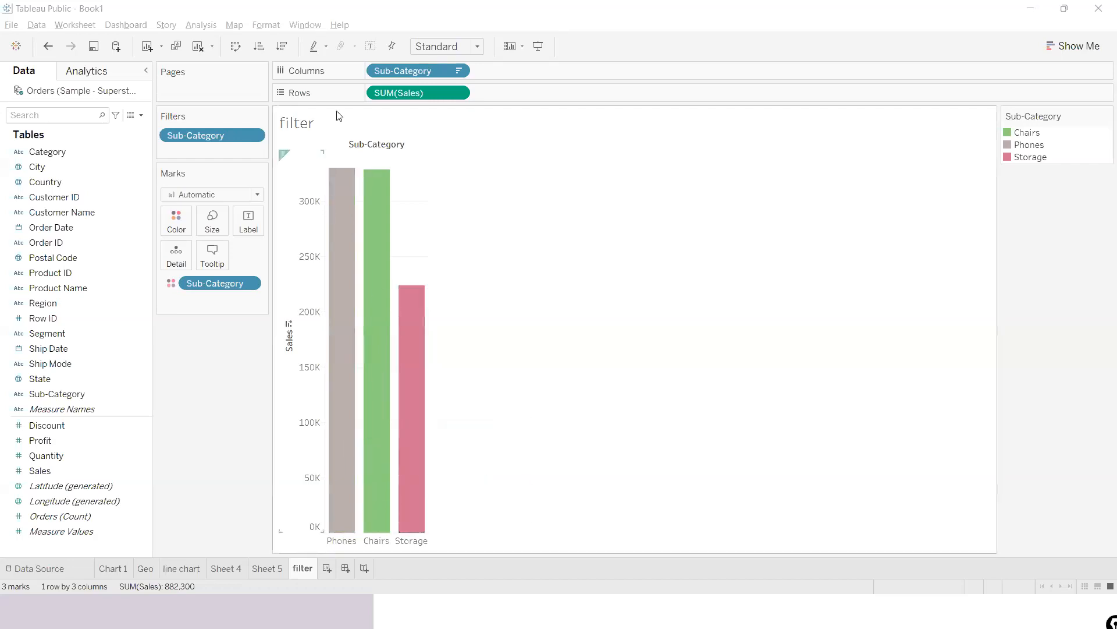
click(235, 47)
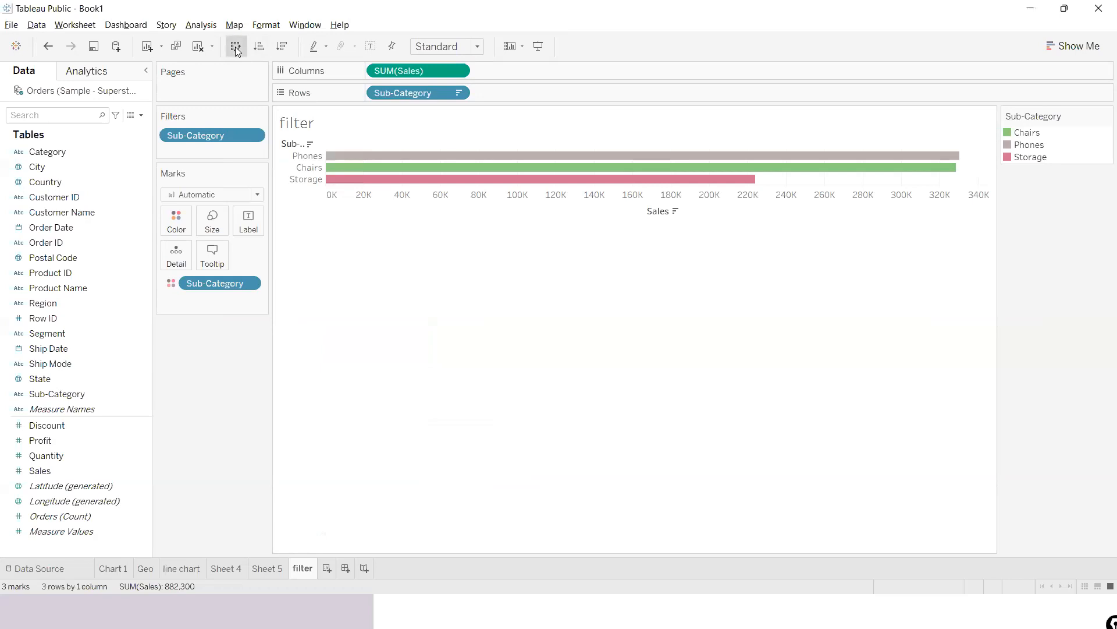
click(235, 47)
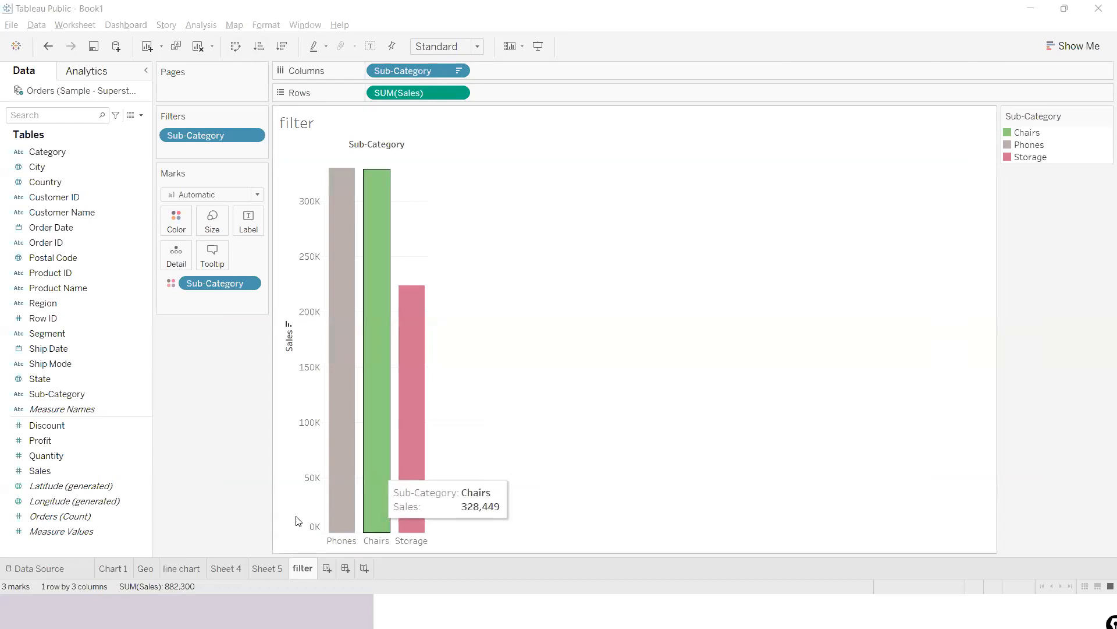
- Look through the line chart, Sheet 4, Geo and Chart 1 worksheets and the mark types offered on Chart 1
click(174, 569)
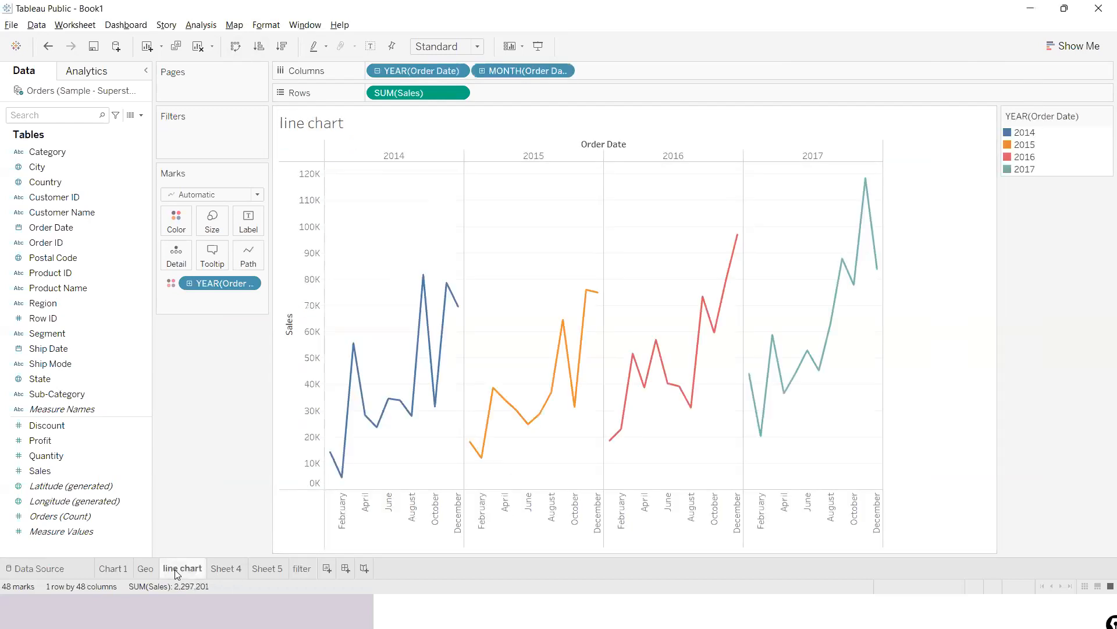
click(228, 571)
click(146, 568)
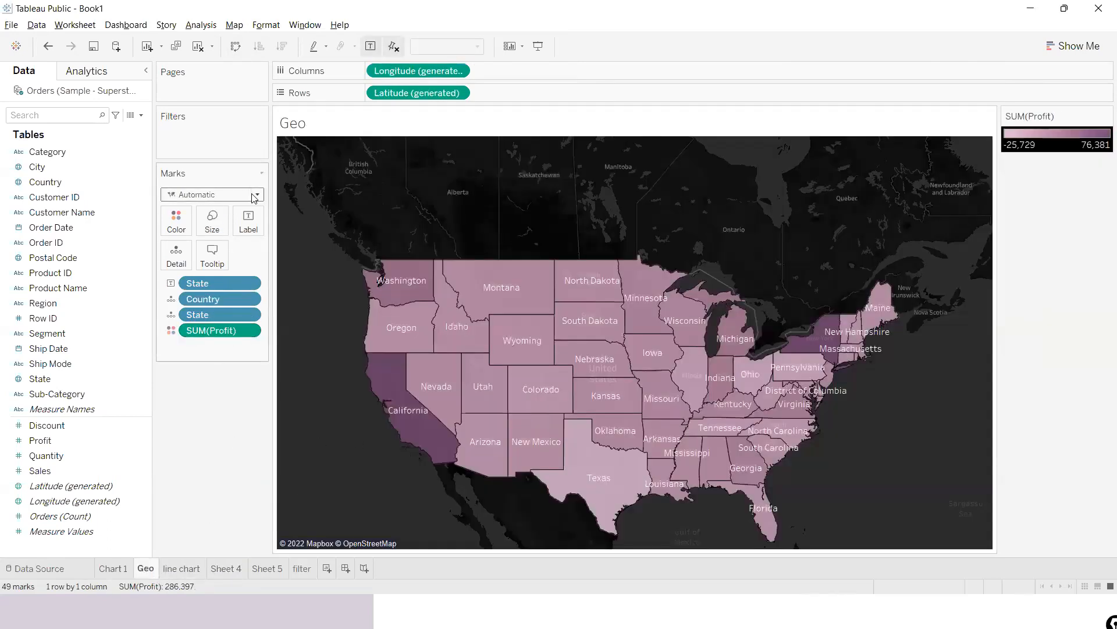
click(120, 573)
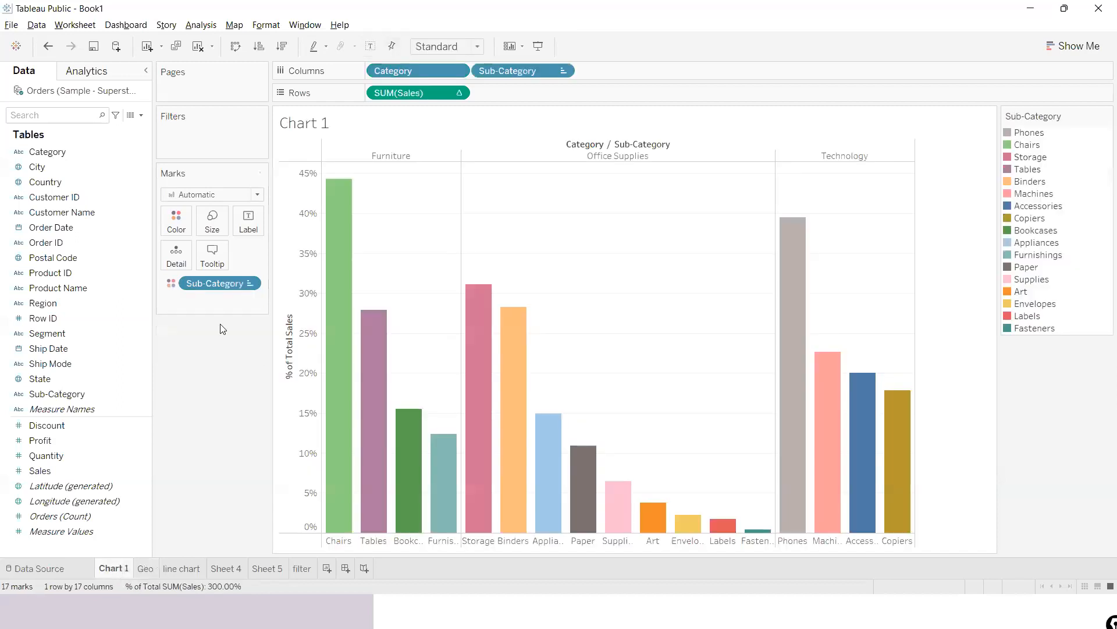
click(258, 196)
click(283, 489)
- Convert the filled profit map on the Geo worksheet to a symbol map
click(145, 569)
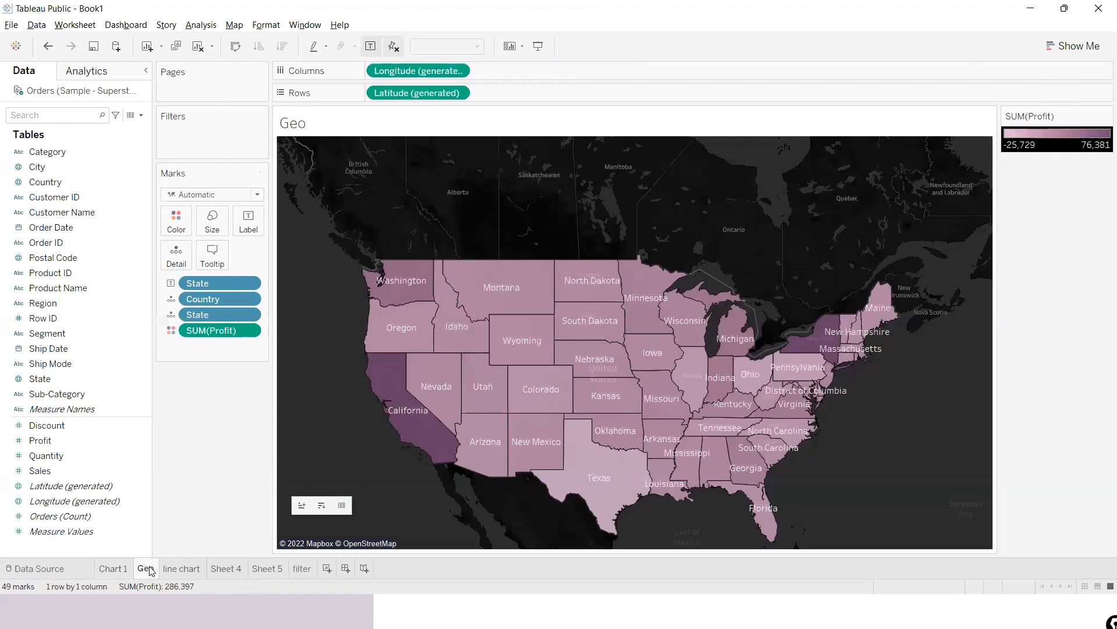
click(1100, 42)
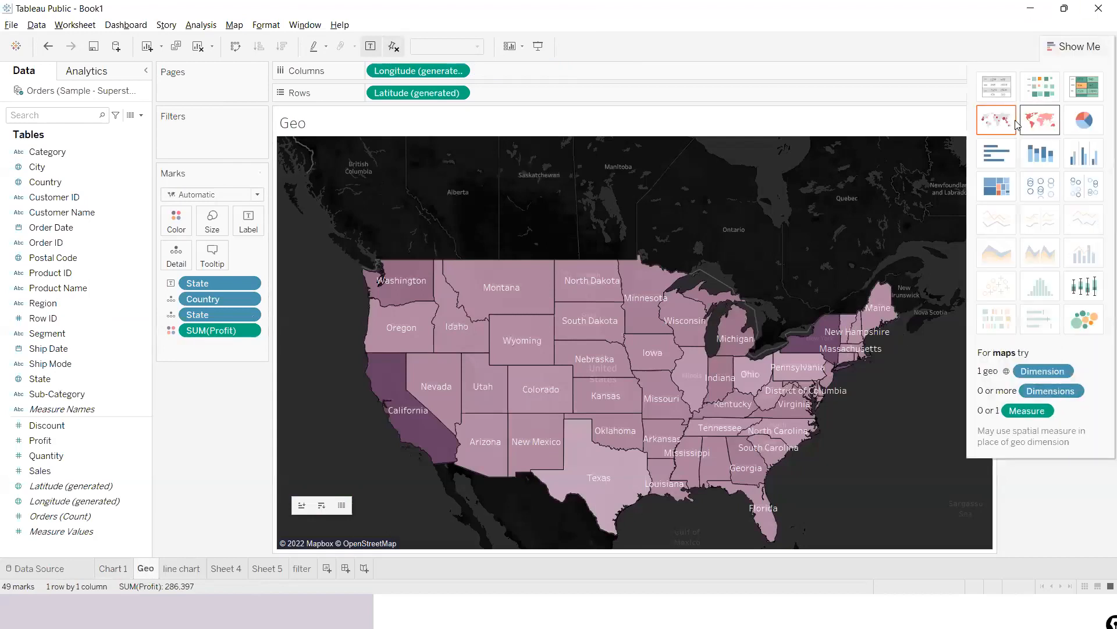
click(996, 129)
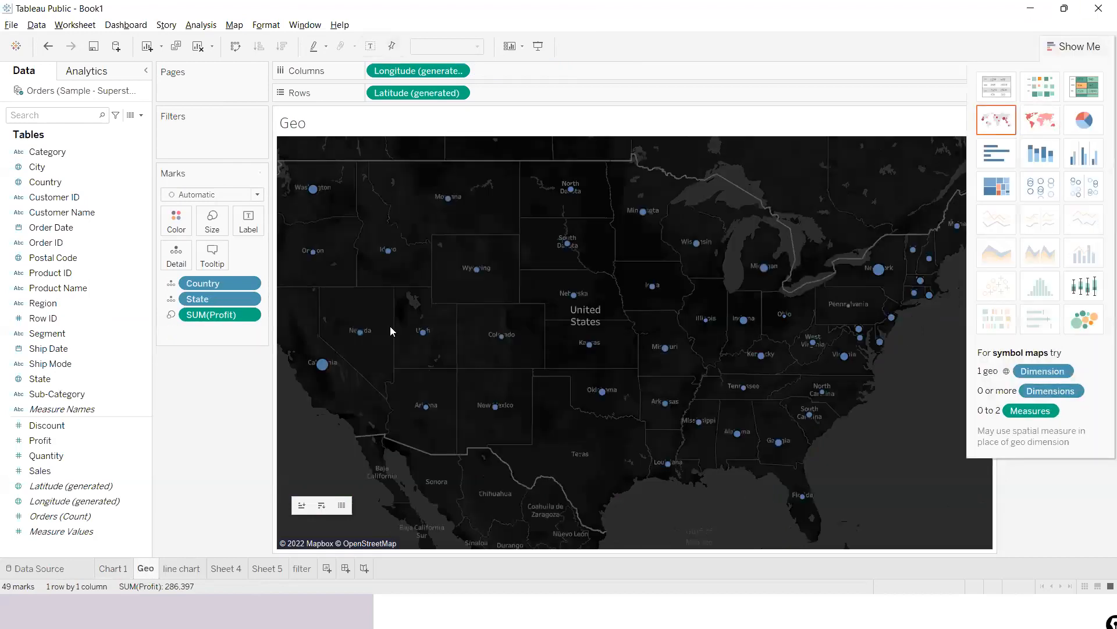
- Set the Geo map's mark type to Shape and use the filled left-pointing triangle for the state marks
click(255, 194)
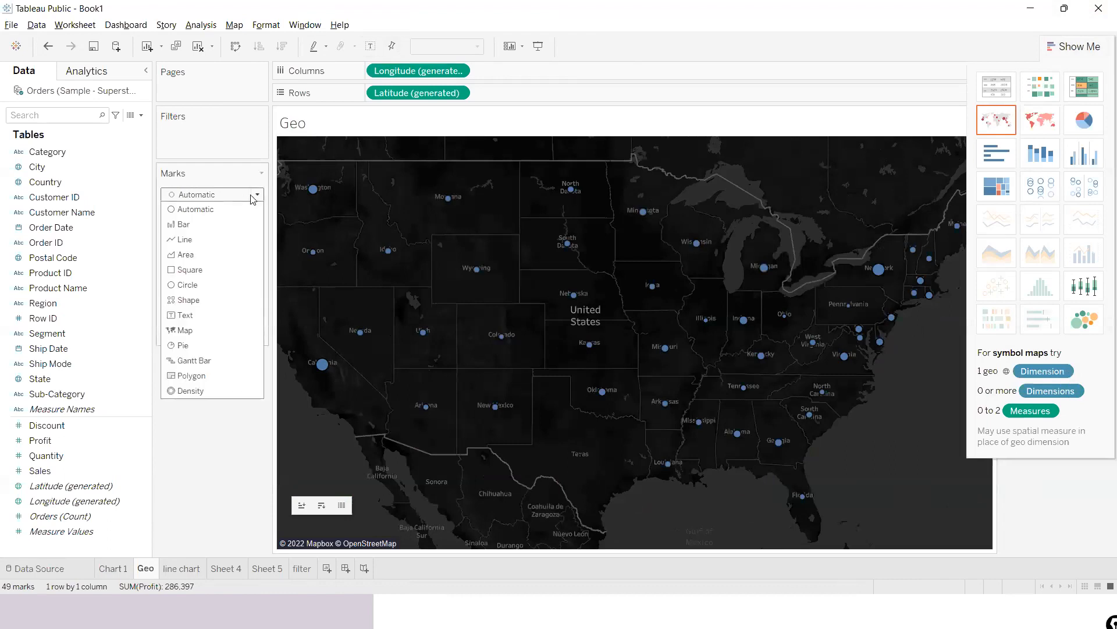
click(196, 300)
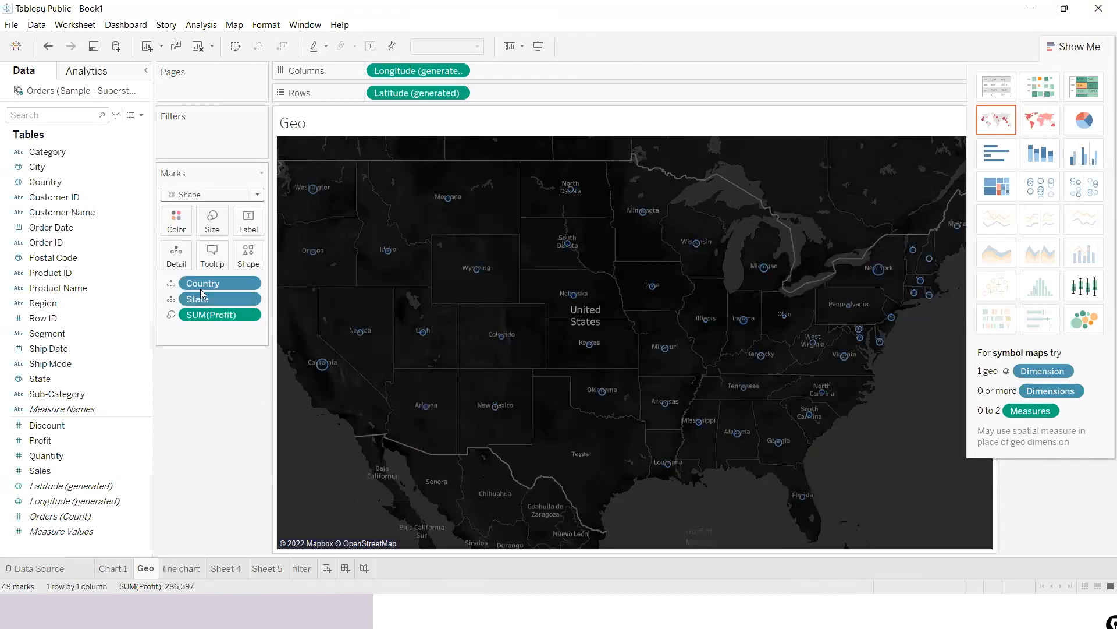
click(256, 256)
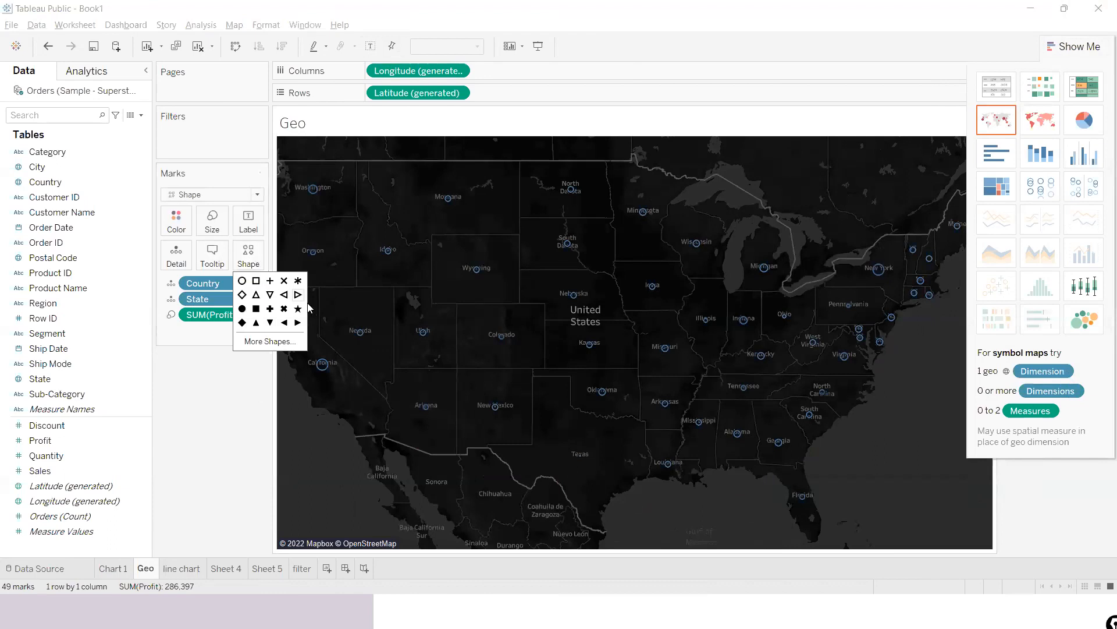
click(284, 323)
- Replace the map's mark shape with the blue rain cloud from the Weather shape palette and apply it
click(280, 341)
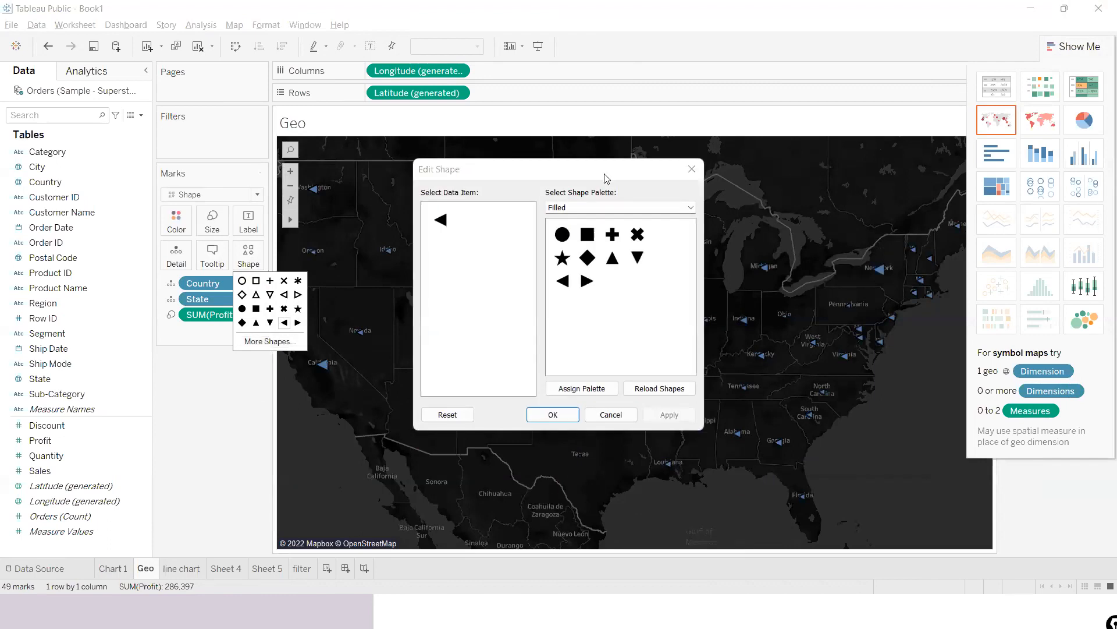
click(690, 208)
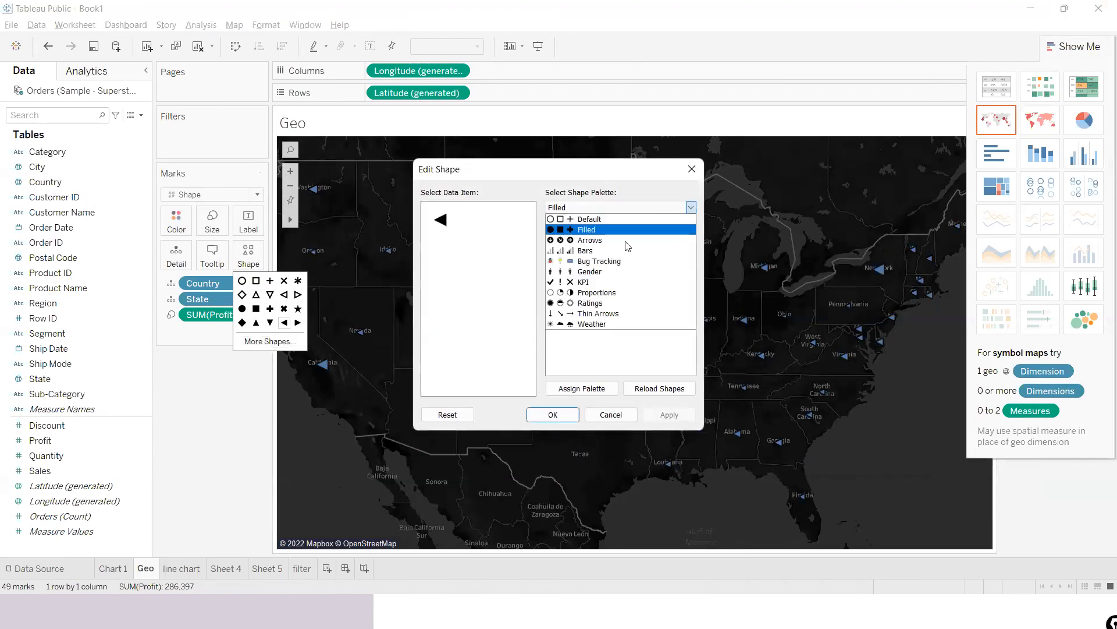
click(576, 323)
click(562, 281)
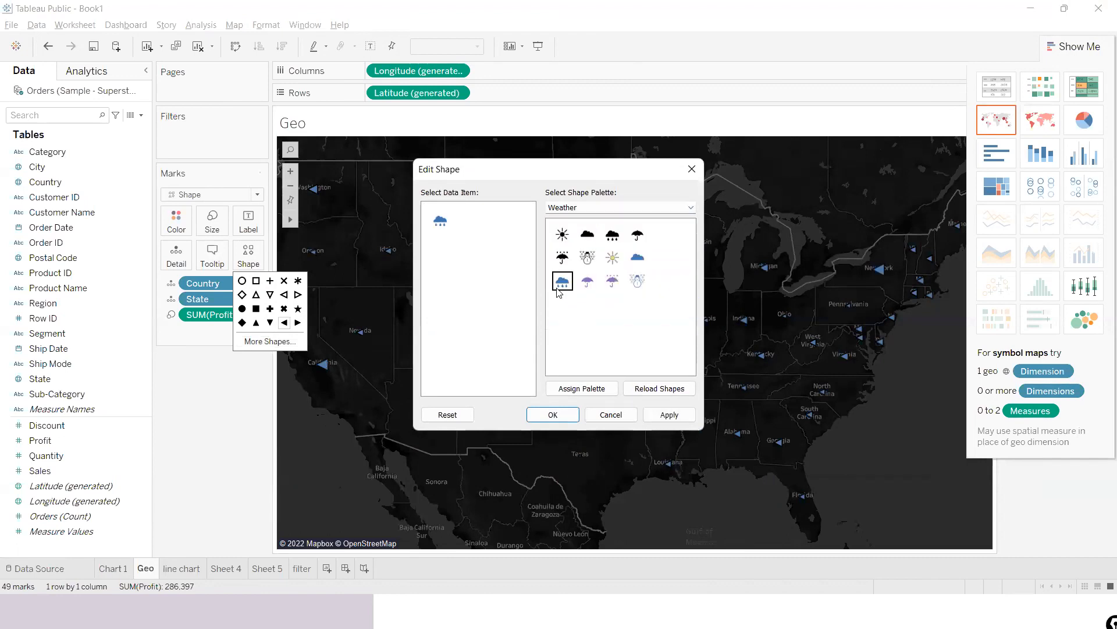
click(669, 415)
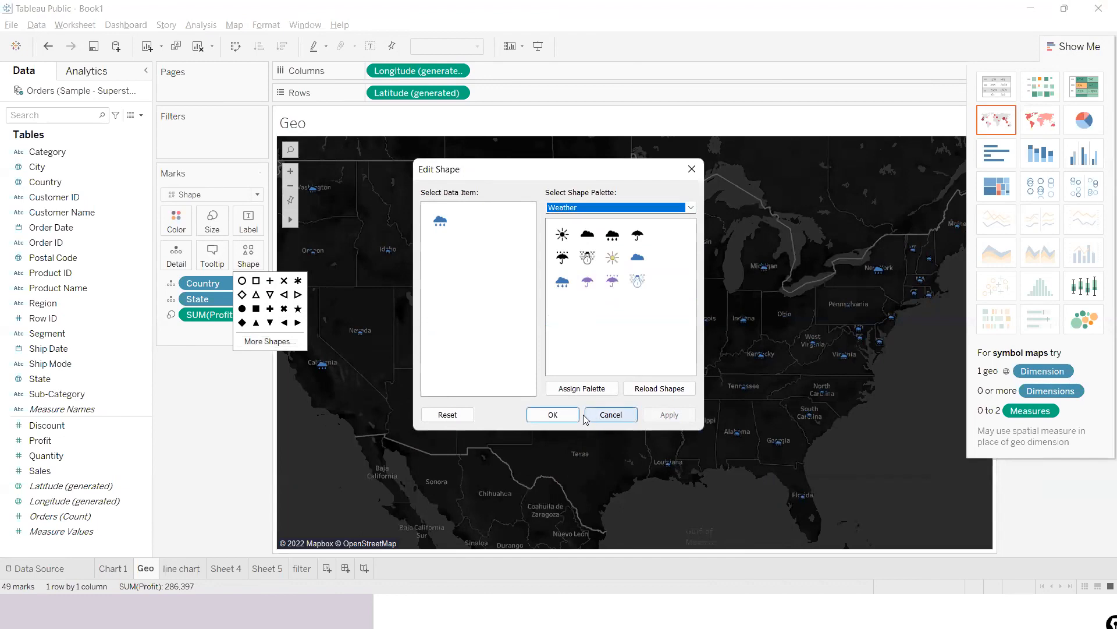
click(553, 415)
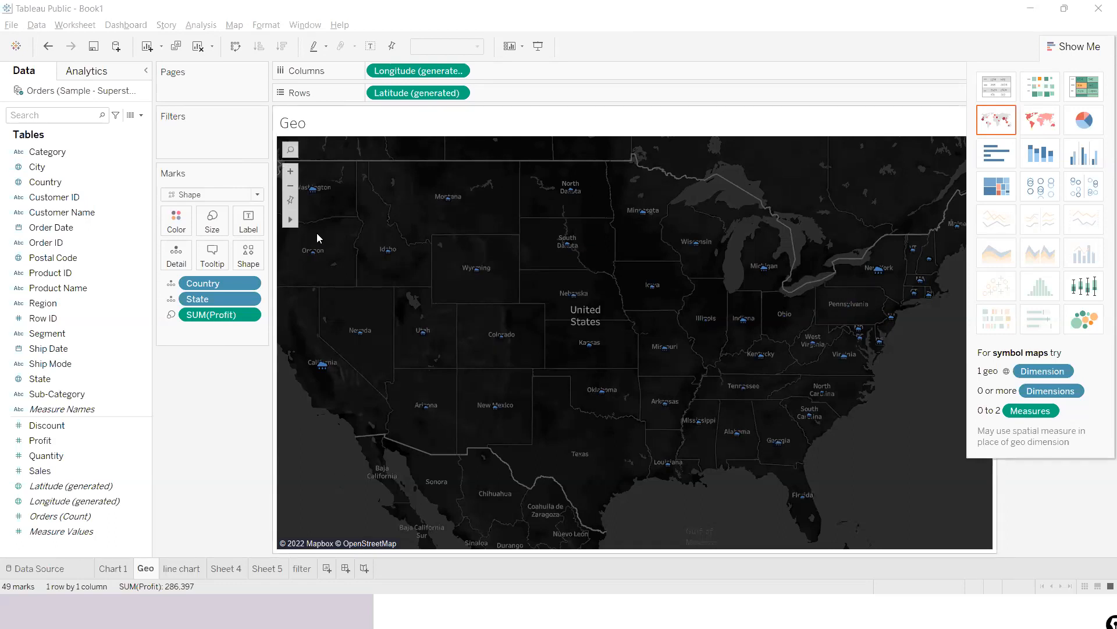
- Look through the Sheet 4, Sheet 5 and filter worksheets
click(229, 572)
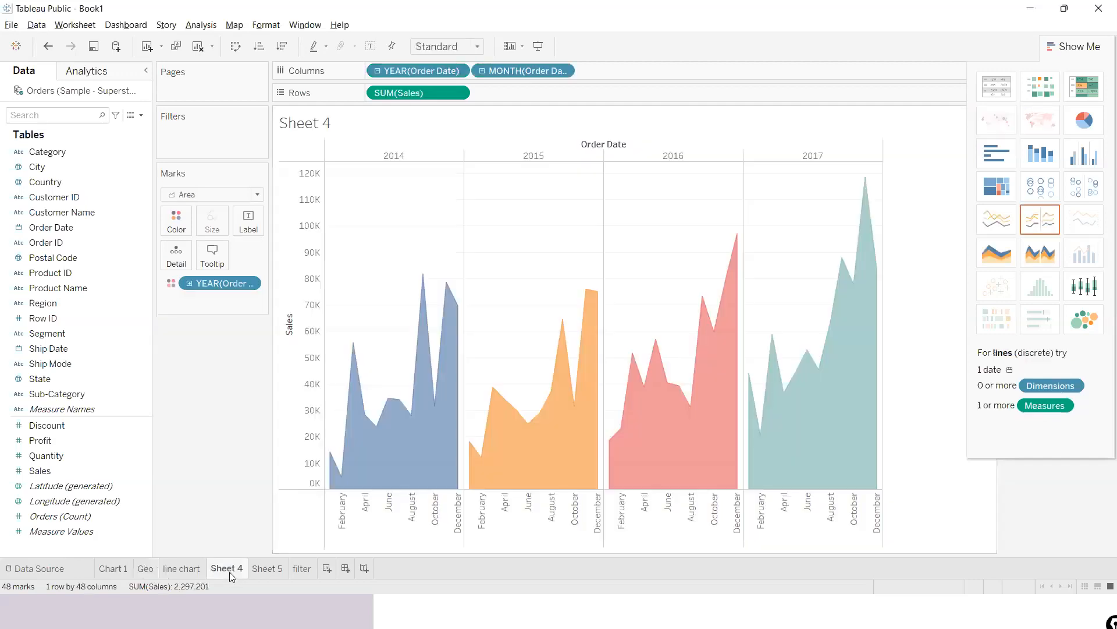
click(262, 569)
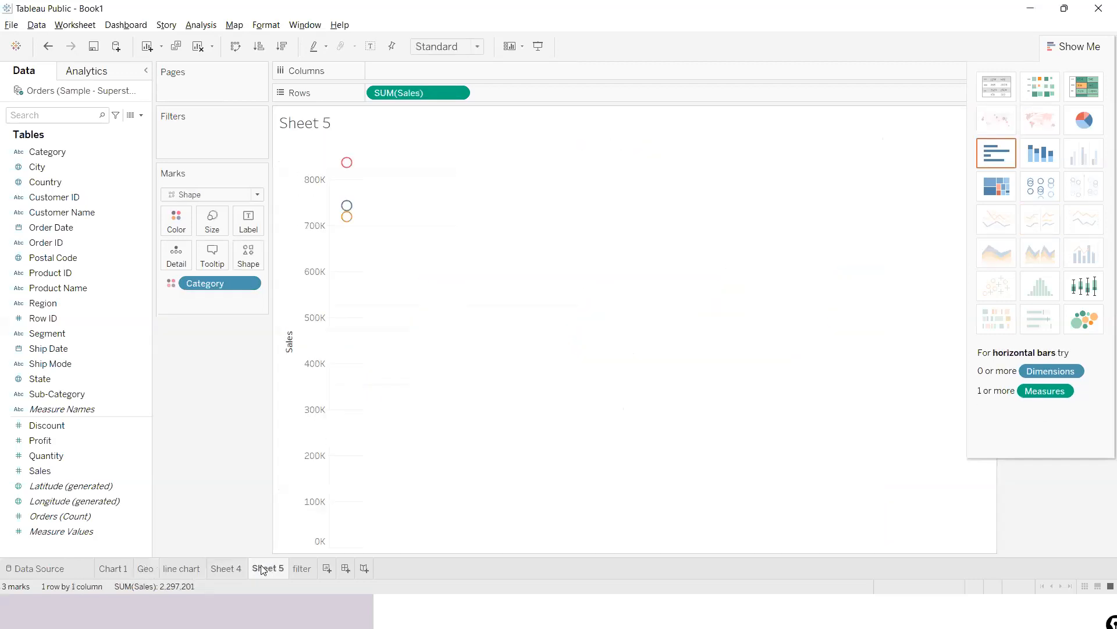
click(291, 571)
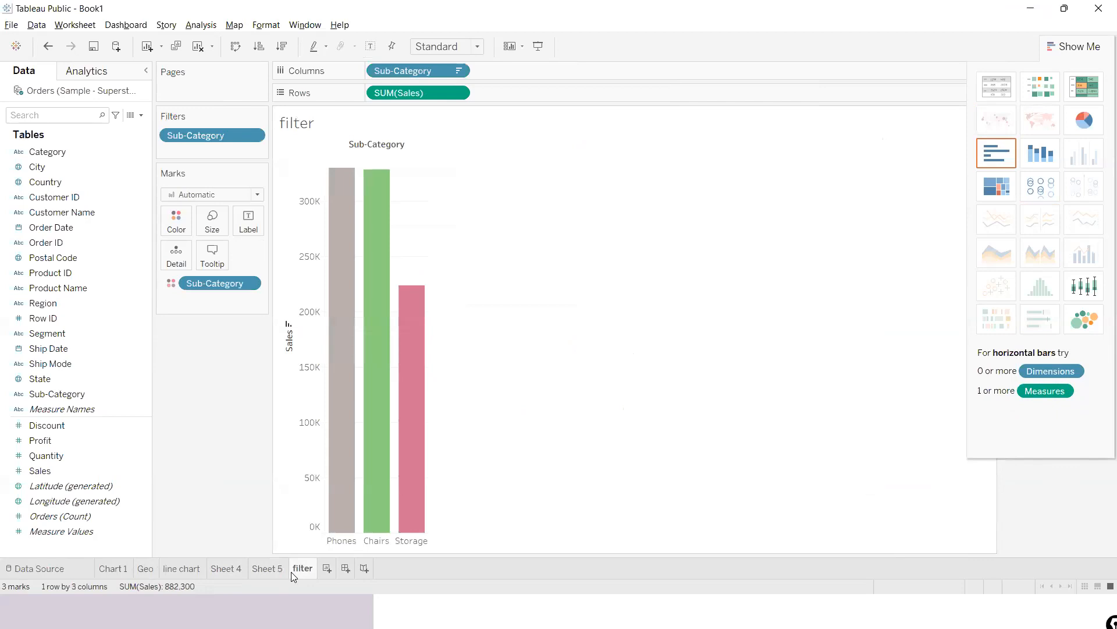
- Add a new worksheet and rename it "Advance maps"
click(325, 570)
double_click(335, 568)
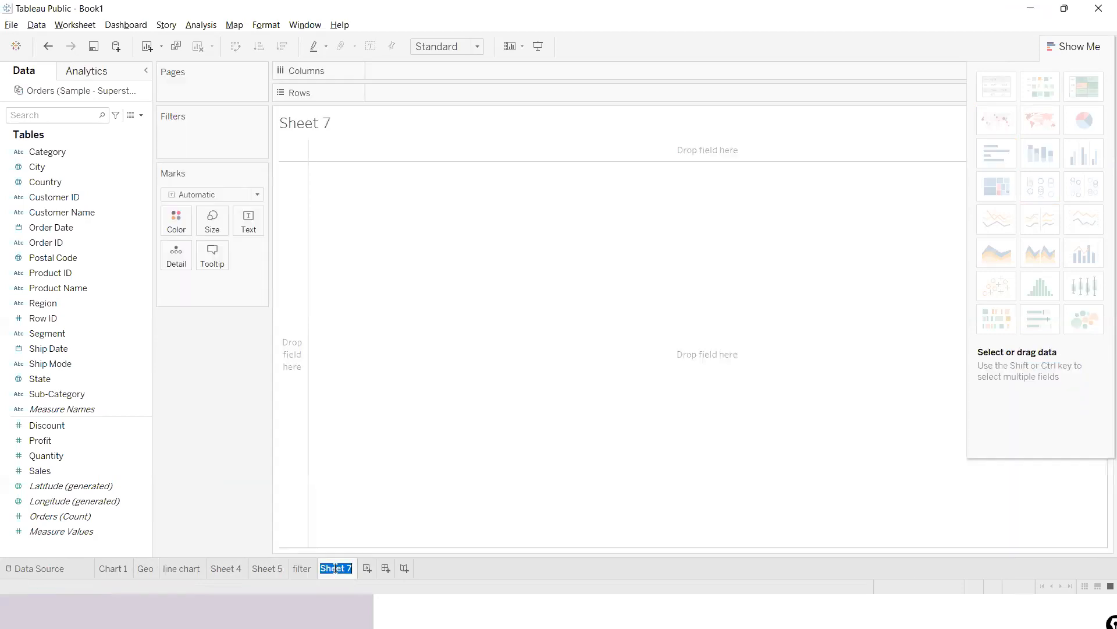
text(Advance maps)
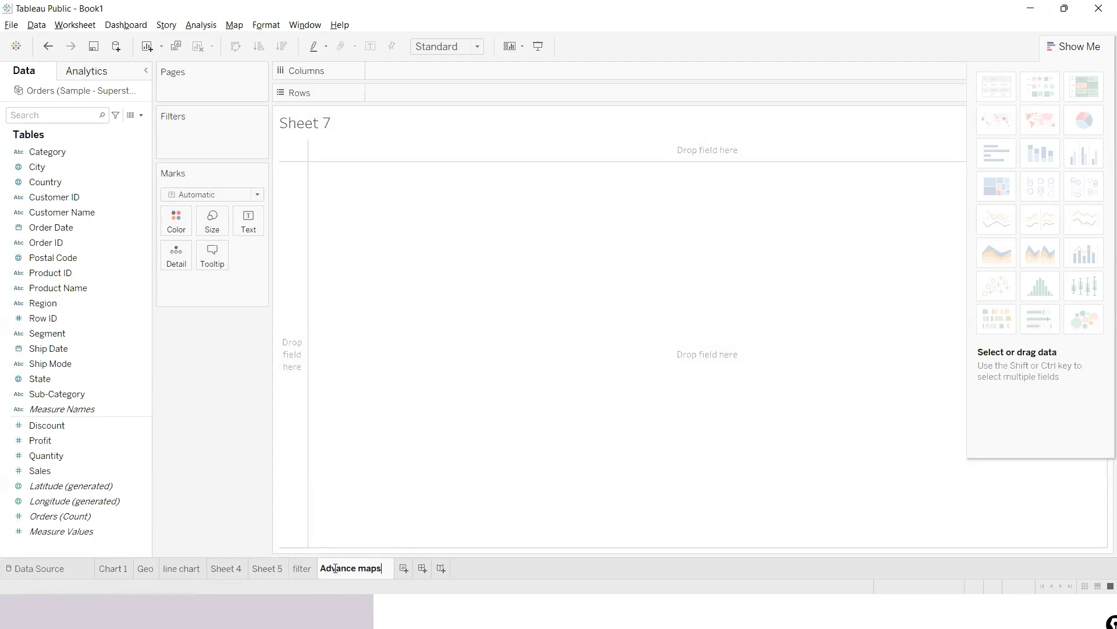
key(Return)
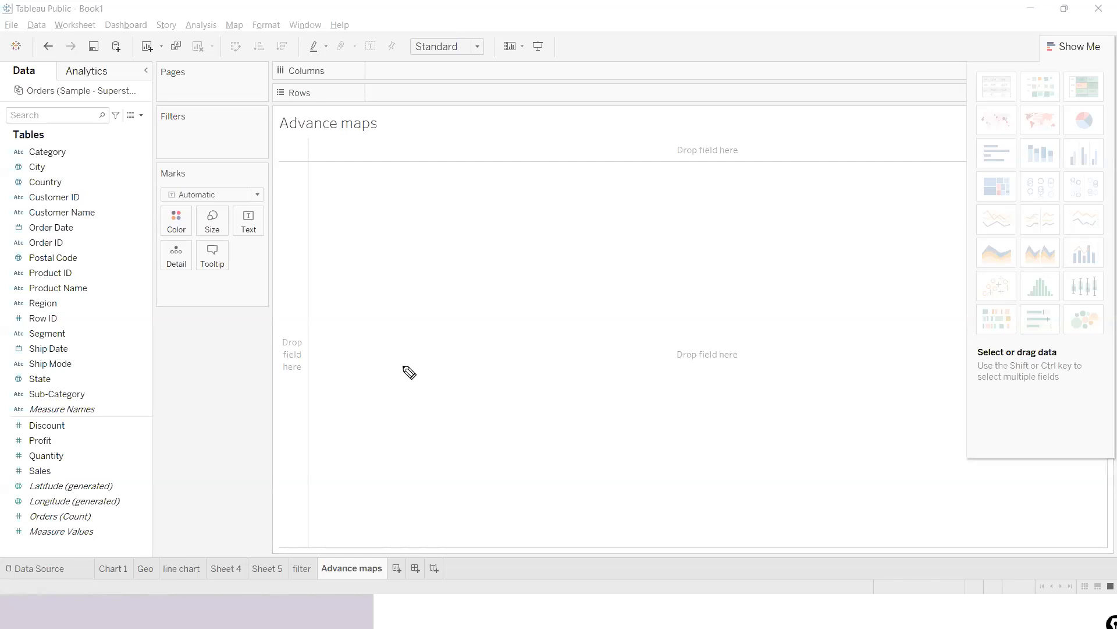
click(862, 226)
mouse_move(856, 229)
mouse_down()
mouse_move(838, 220)
mouse_move(793, 244)
mouse_move(797, 299)
mouse_move(839, 318)
mouse_move(875, 300)
mouse_move(882, 271)
mouse_move(864, 229)
mouse_up()
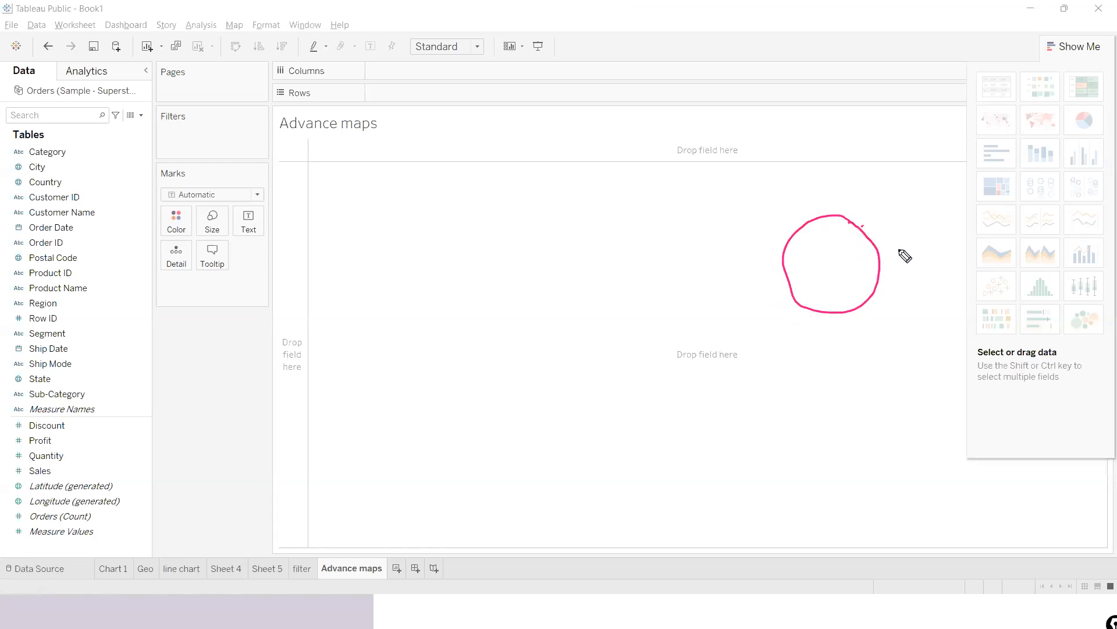
drag(833, 256, 815, 282)
key(Escape)
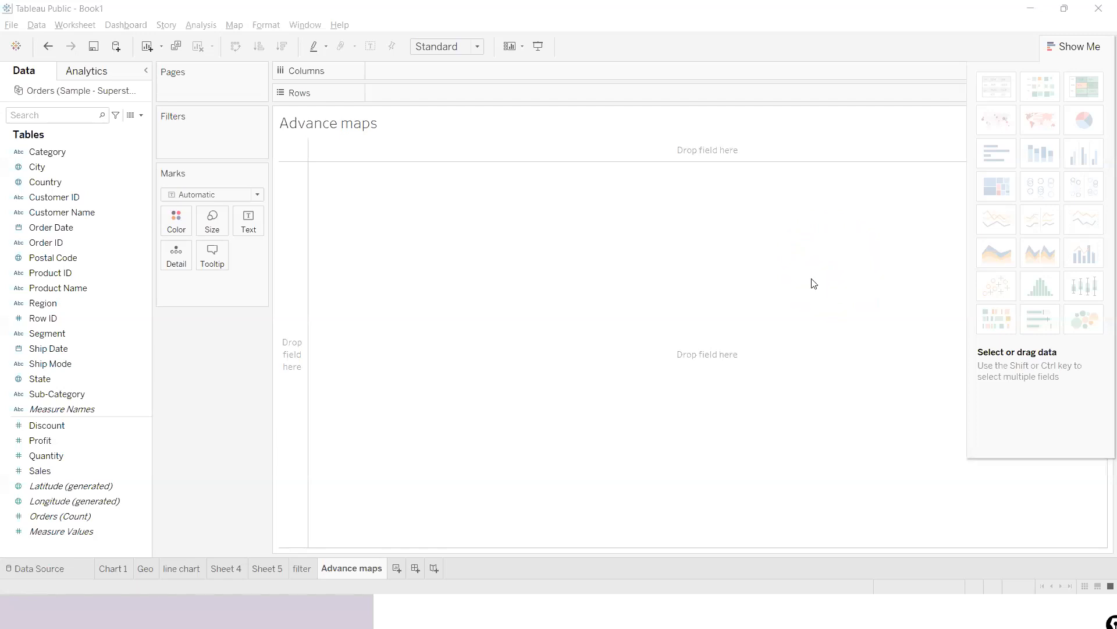
- Switch to Chrome and search Google Images for "donut" in a new tab
click(1030, 12)
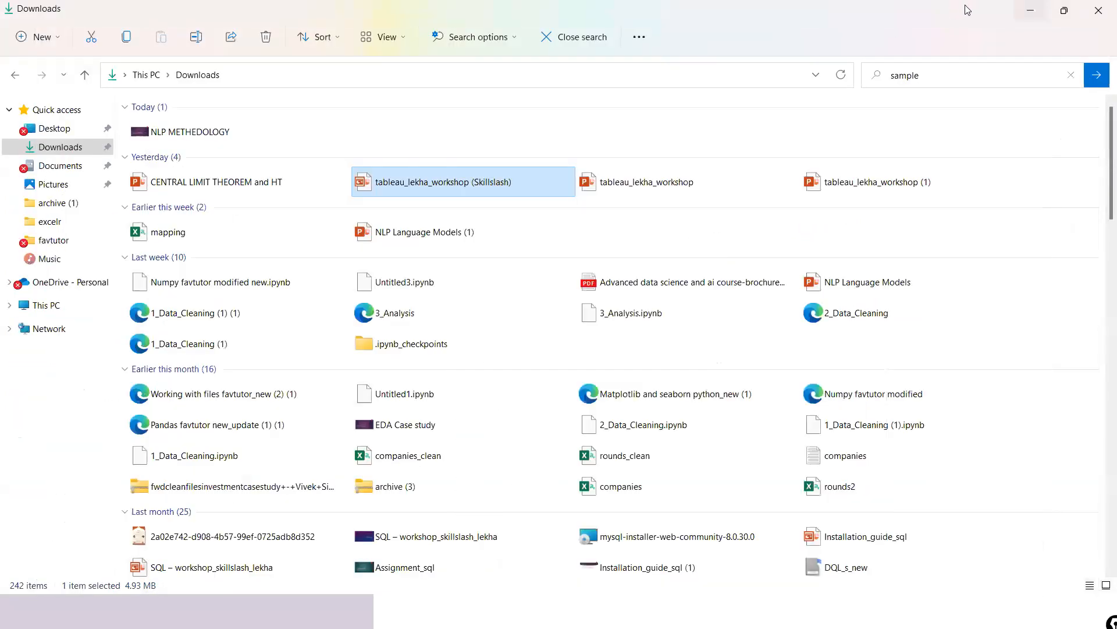
click(1028, 17)
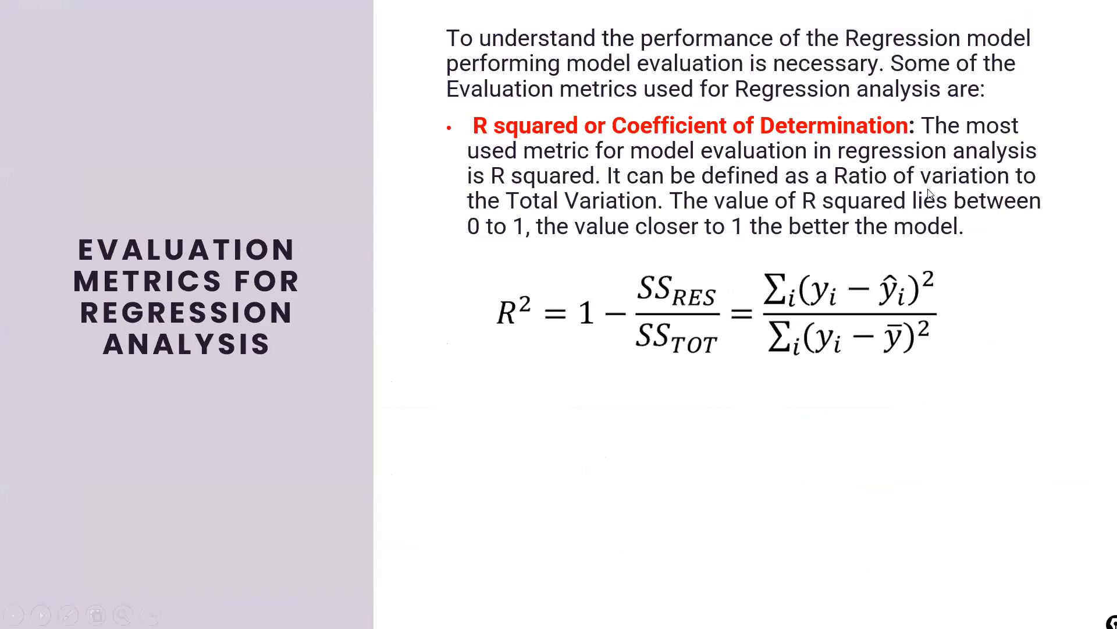
key(super+d)
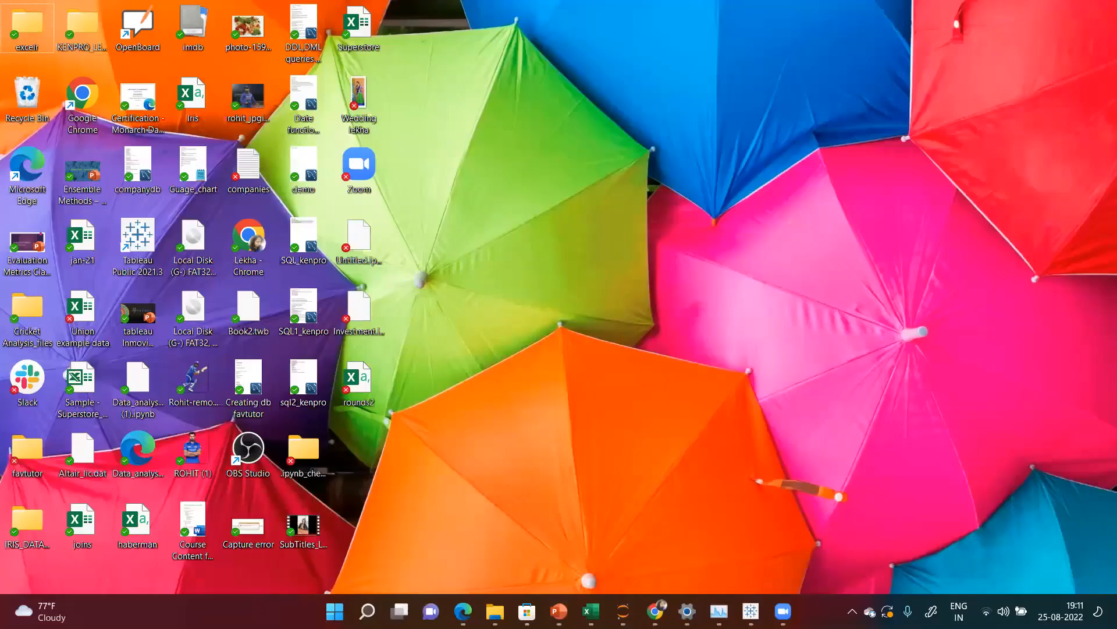
mouse_move(655, 611)
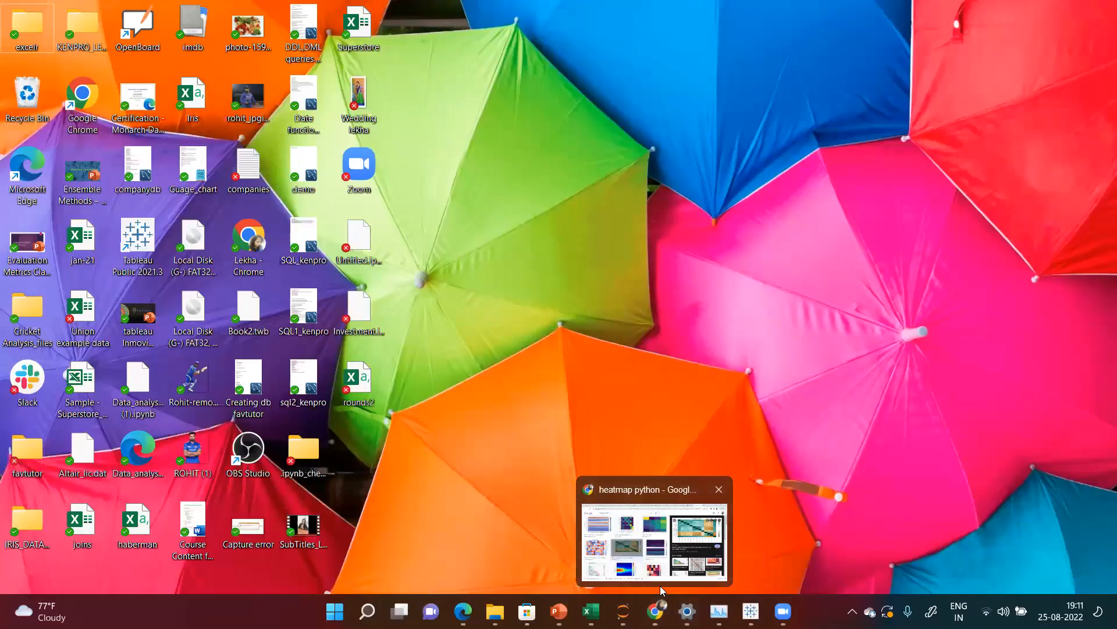
click(660, 586)
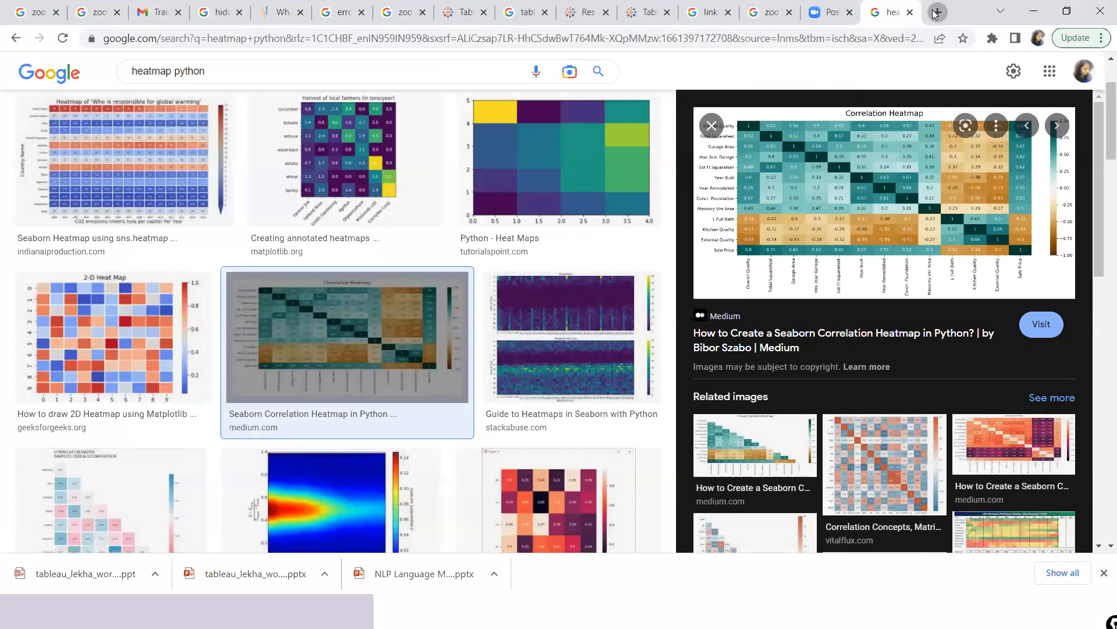
click(938, 12)
click(702, 299)
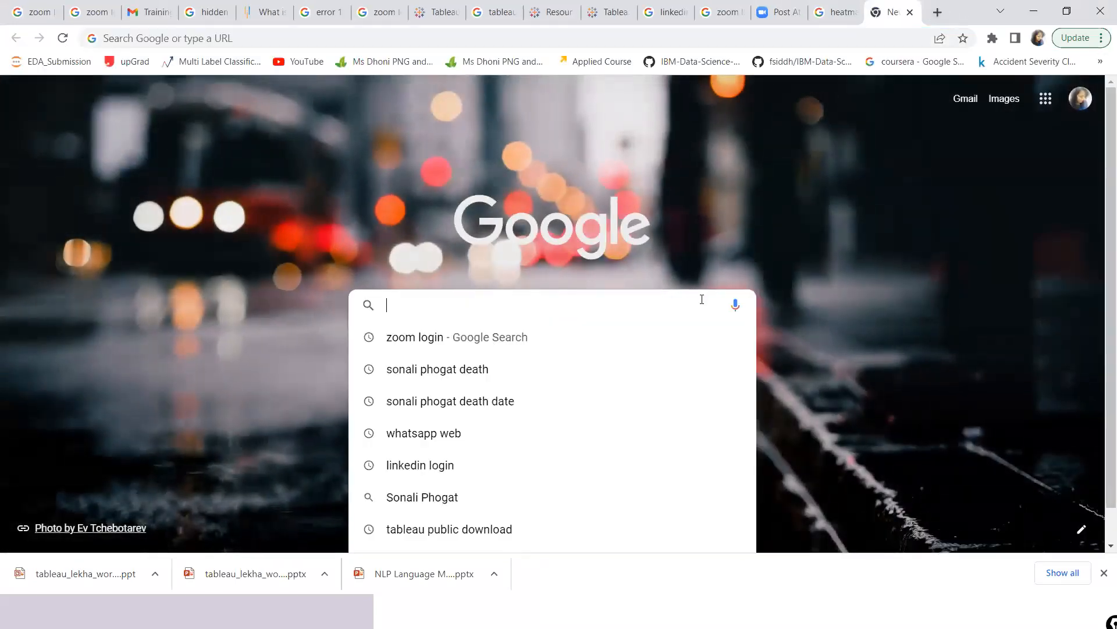
text(donut)
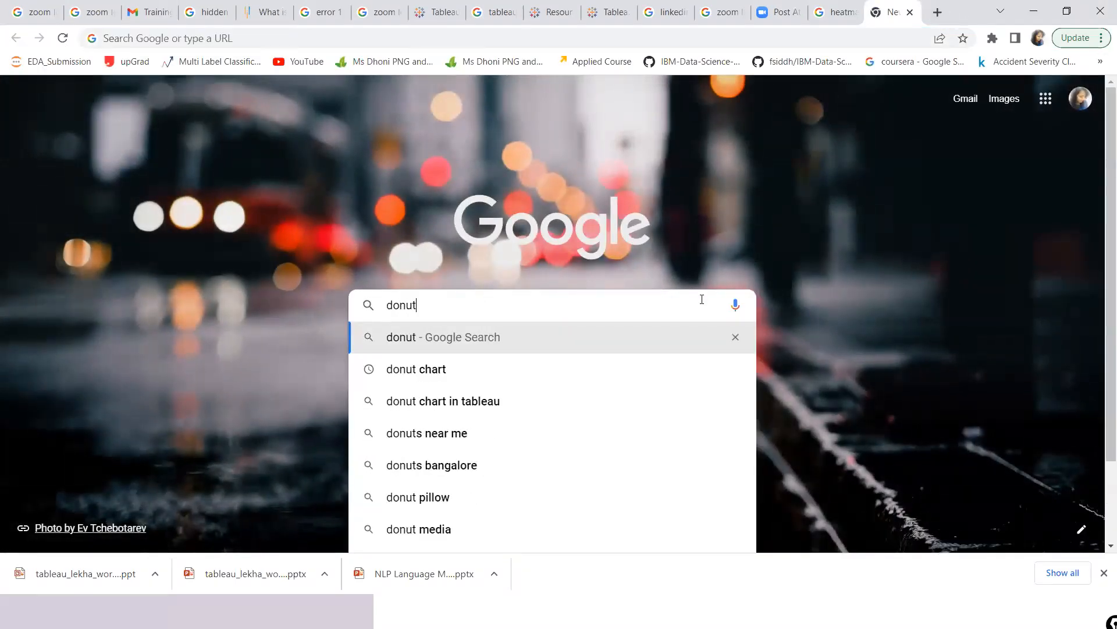
key(Return)
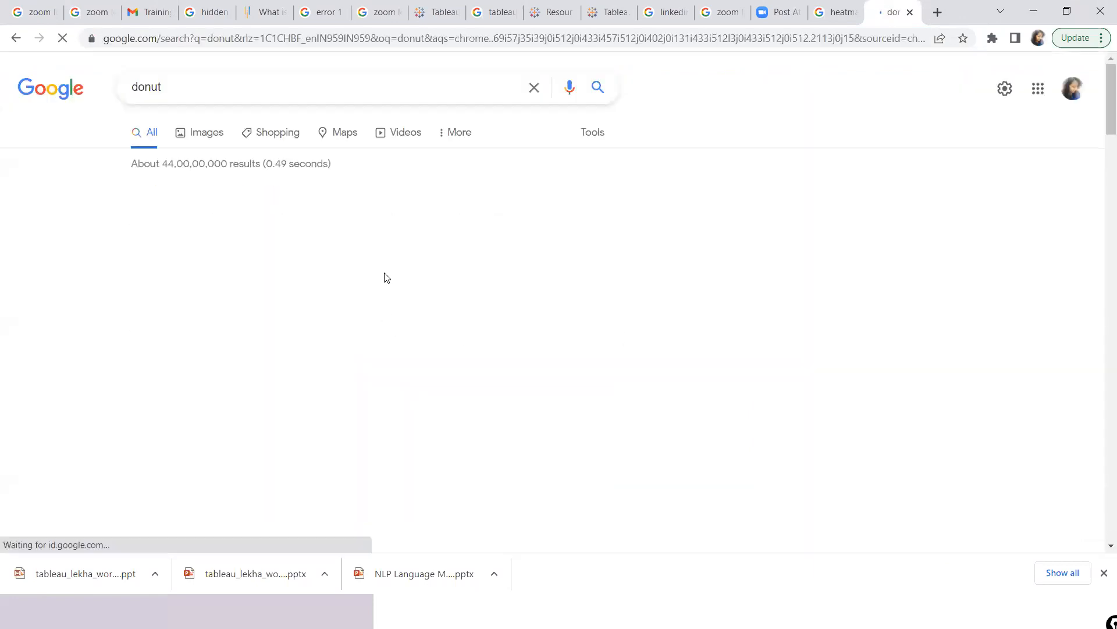
click(207, 138)
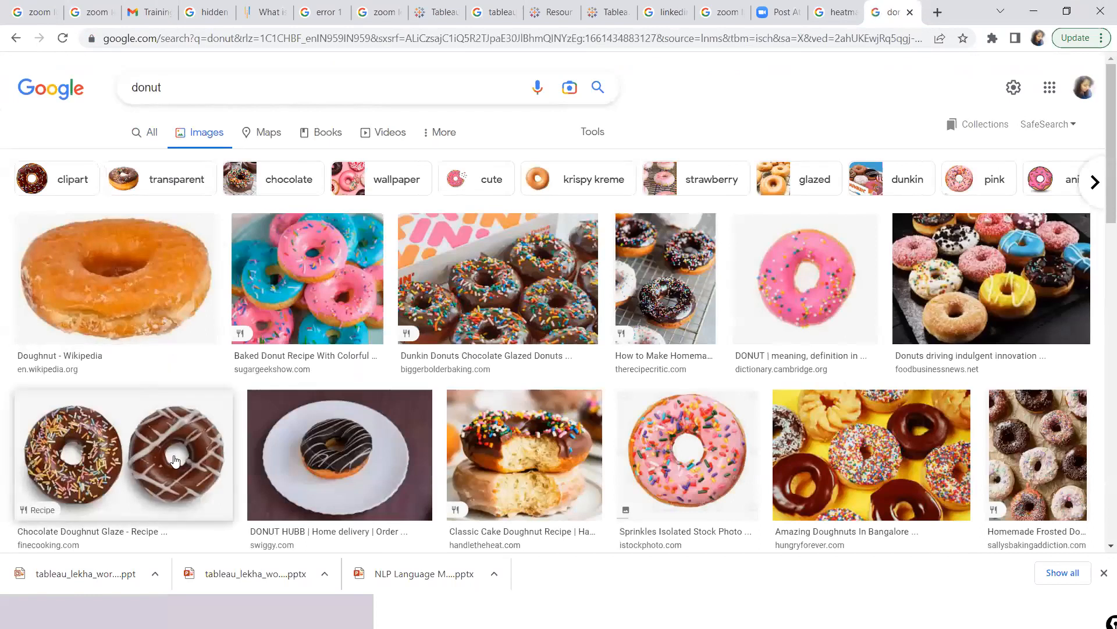
- Refine the image search to "donut chart tableau" and open the Analytics Vidhya donut chart example
click(278, 91)
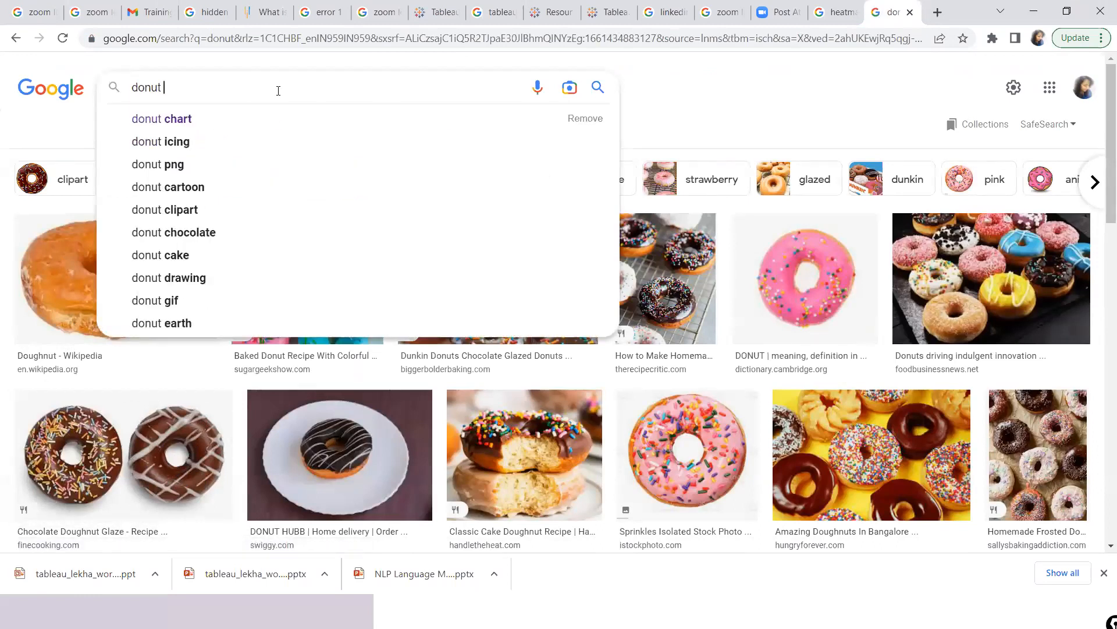
text(chart)
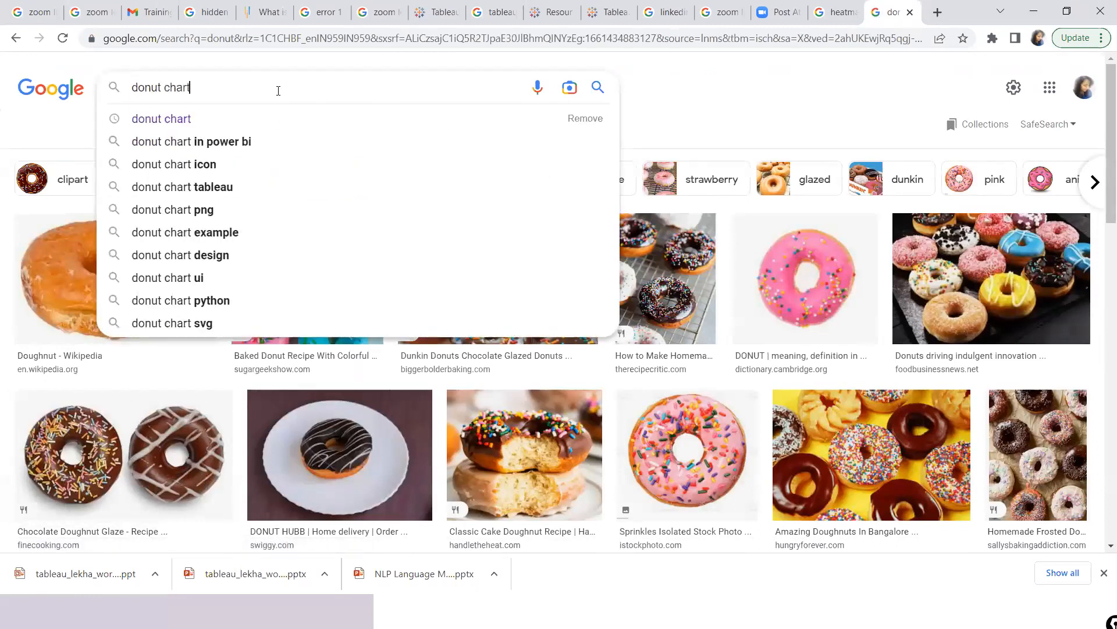
click(158, 187)
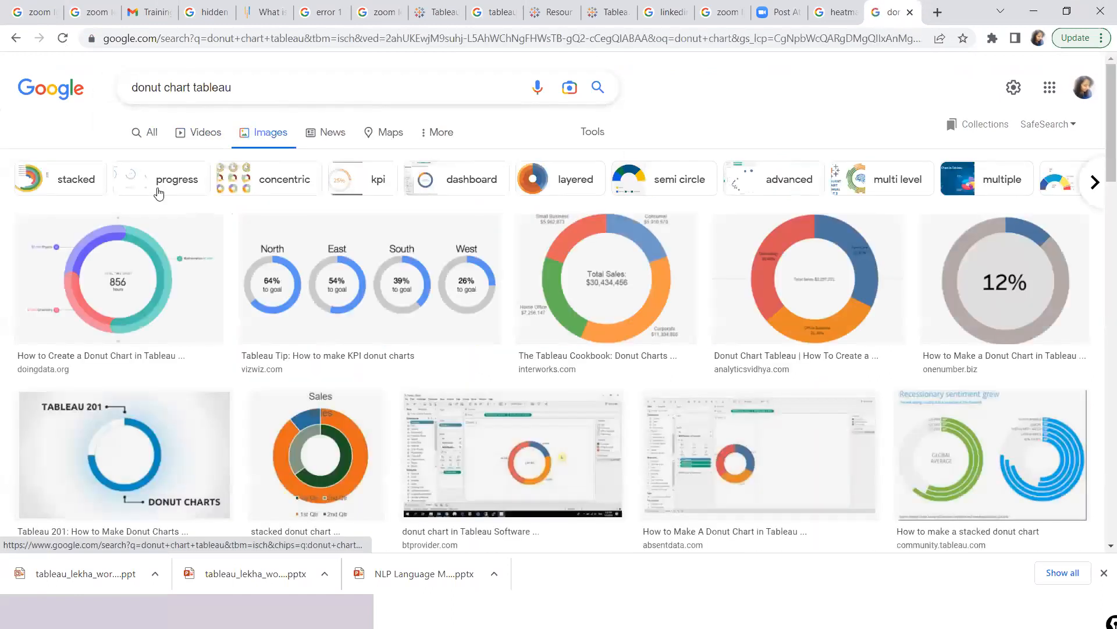
click(770, 309)
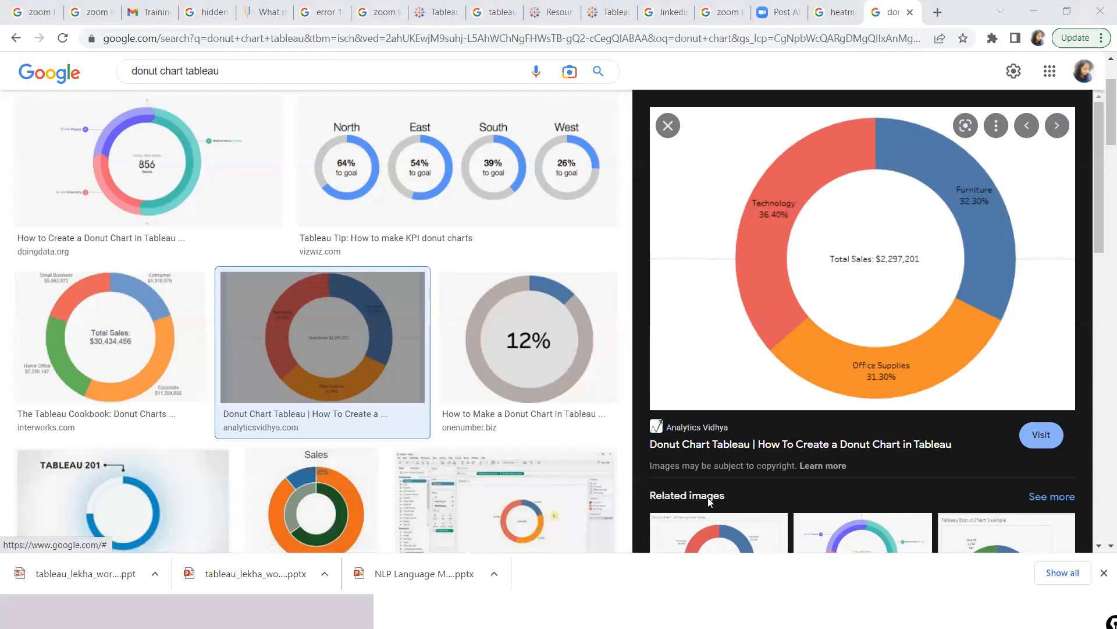
- Switch back to the Advance maps worksheet in Tableau Public
key(alt+Tab)
key(alt+Tab)
key(alt+Tab)
key(alt+Tab)
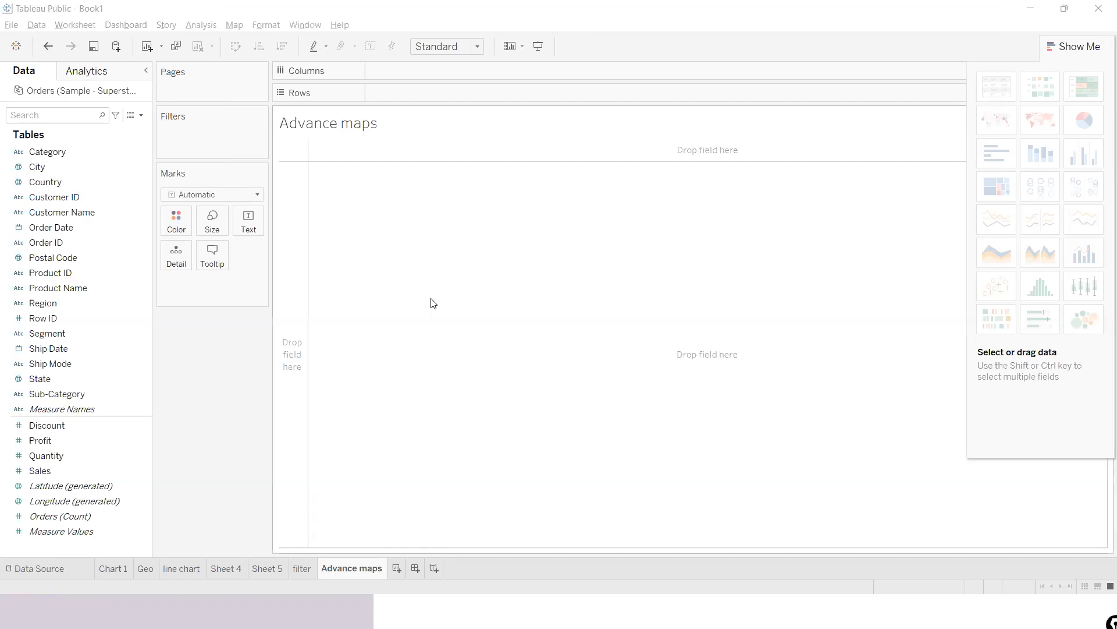
- Build a pie chart of Sales by Category on the empty worksheet and enlarge it in width and height
drag(67, 153, 412, 74)
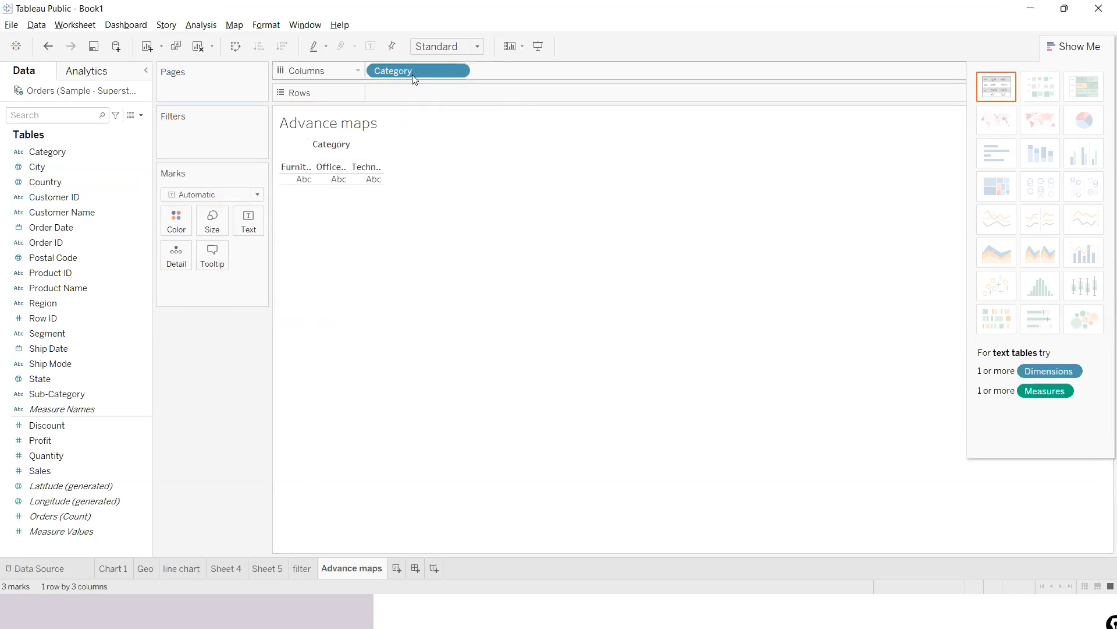
double_click(43, 469)
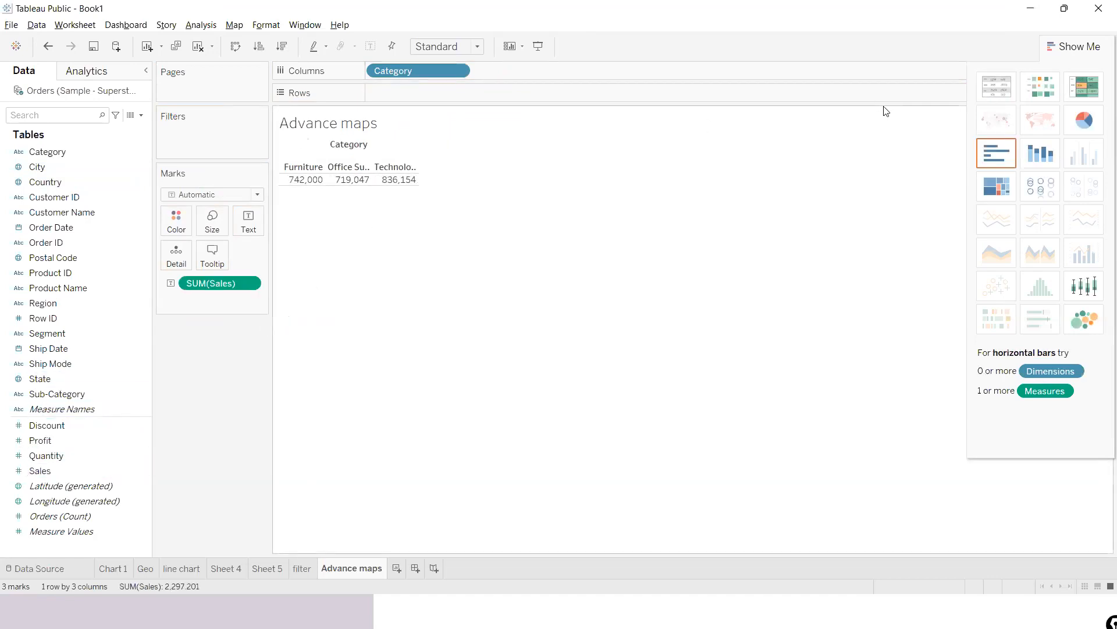
click(1092, 129)
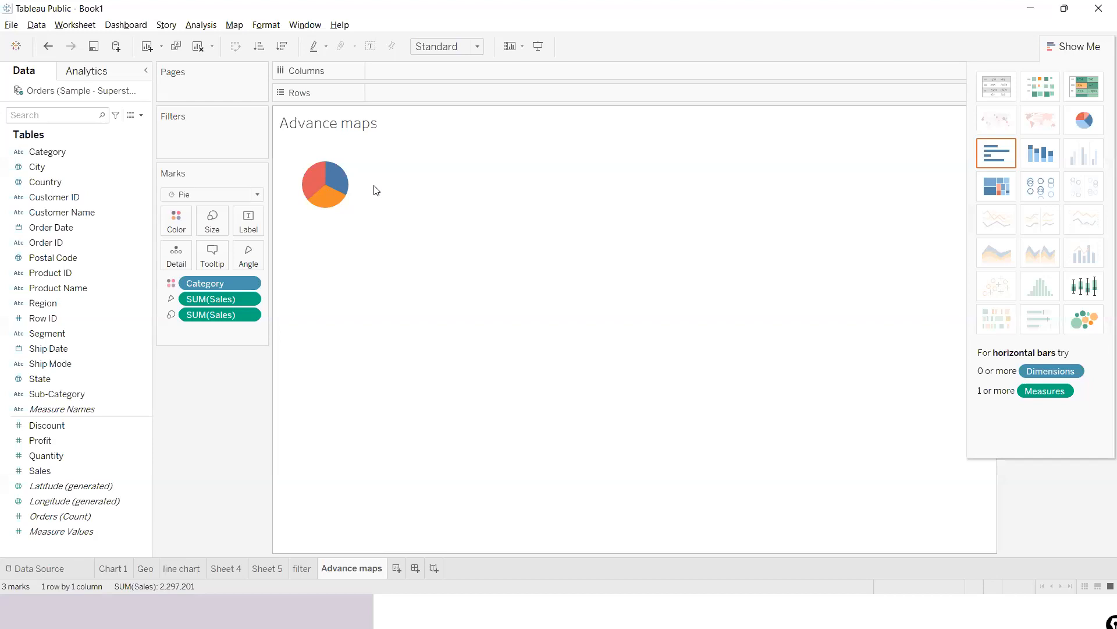
drag(370, 186, 582, 192)
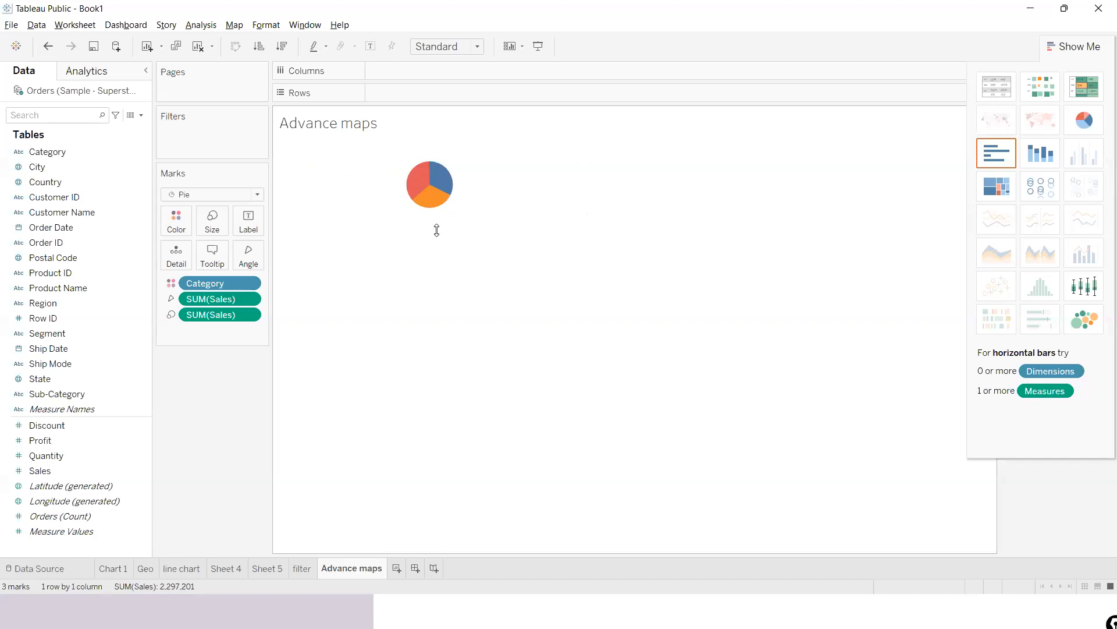
drag(437, 230, 448, 389)
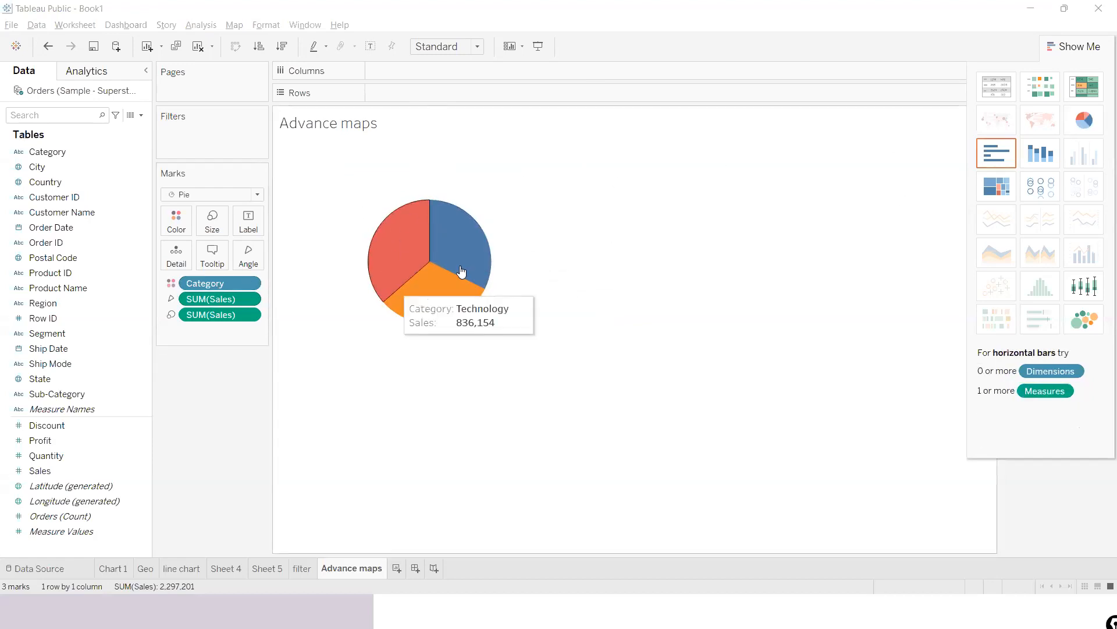
- Enlarge the pie slightly by increasing the mark size
click(211, 220)
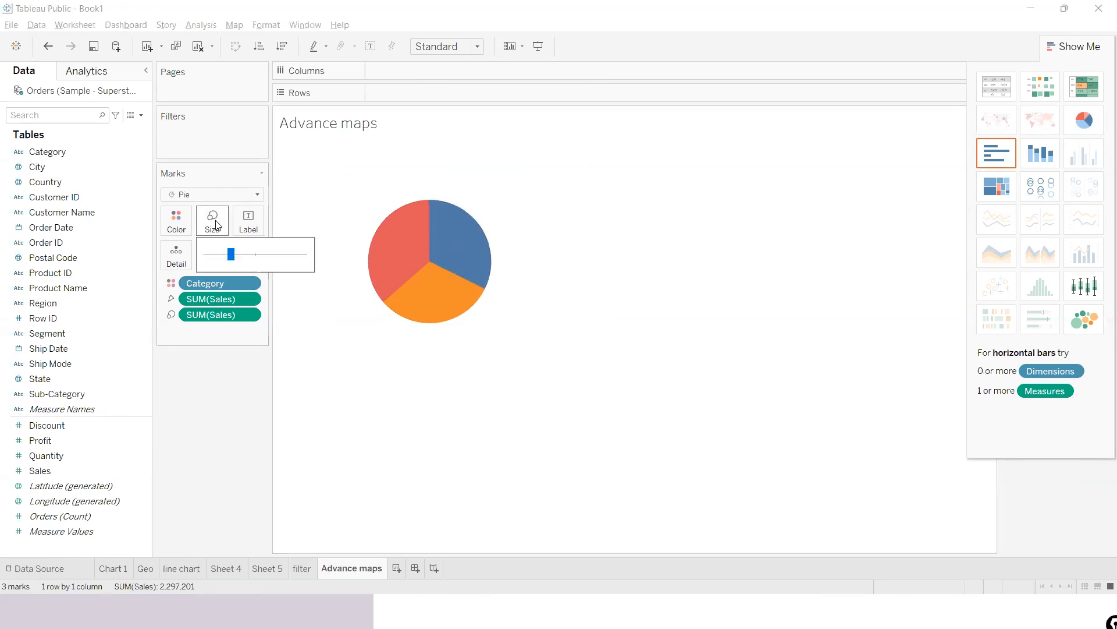
drag(231, 255, 239, 260)
click(639, 253)
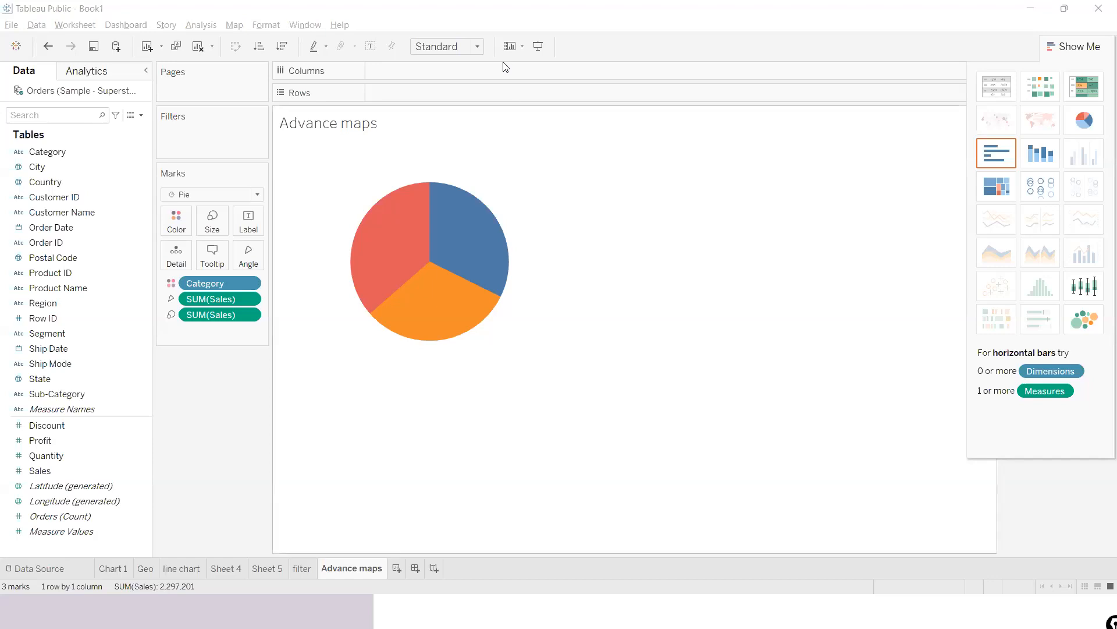
mouse_move(394, 252)
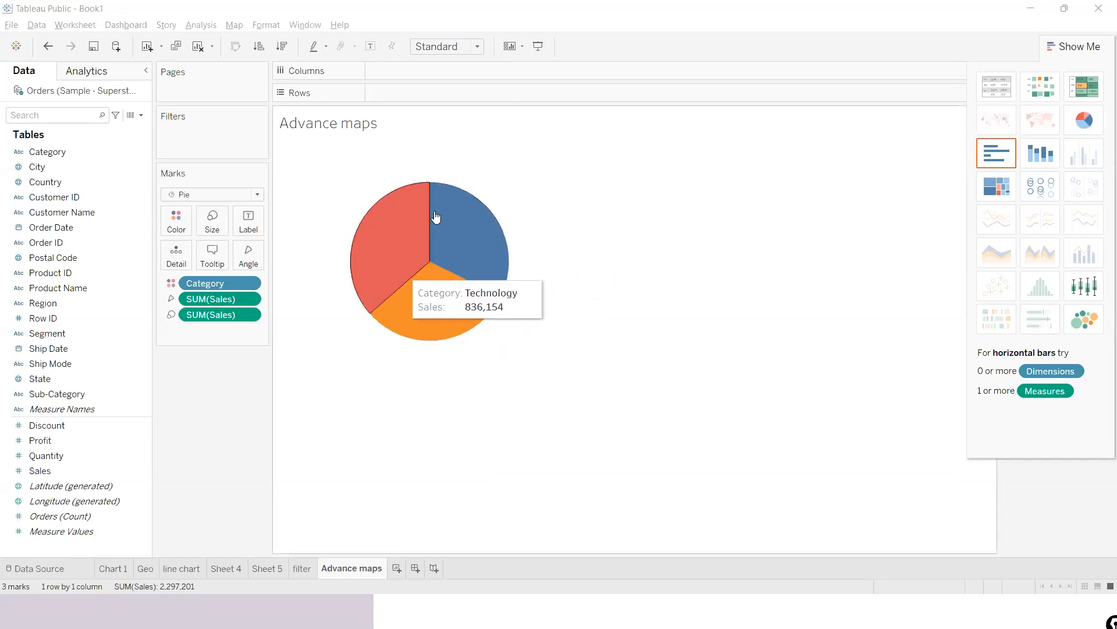
mouse_move(487, 227)
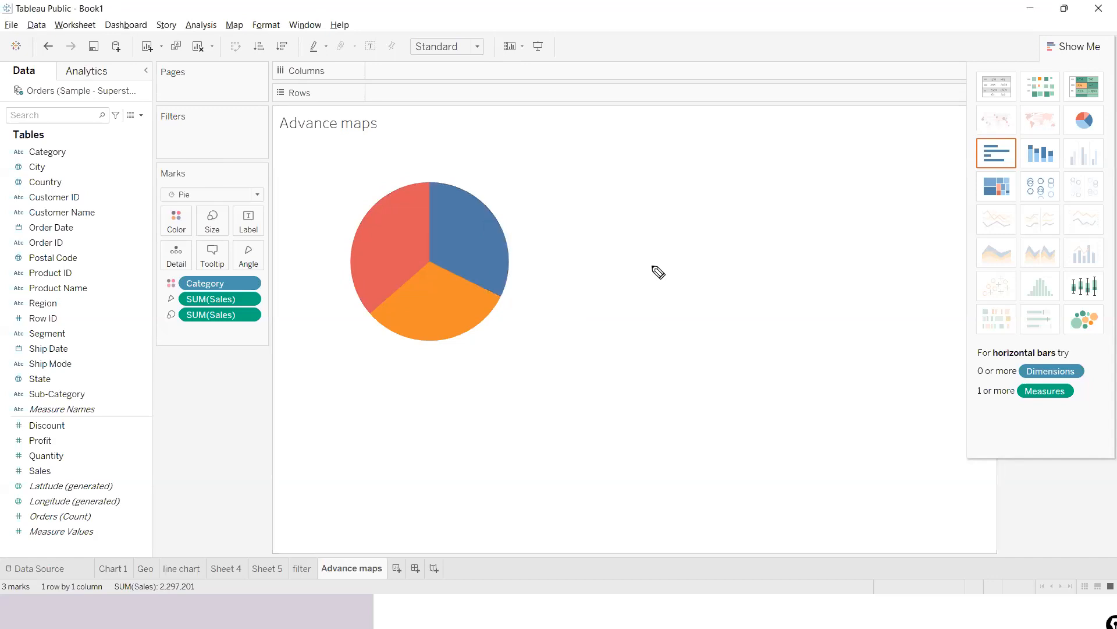
mouse_move(583, 378)
mouse_down()
mouse_move(625, 364)
mouse_move(630, 384)
mouse_move(601, 400)
mouse_up()
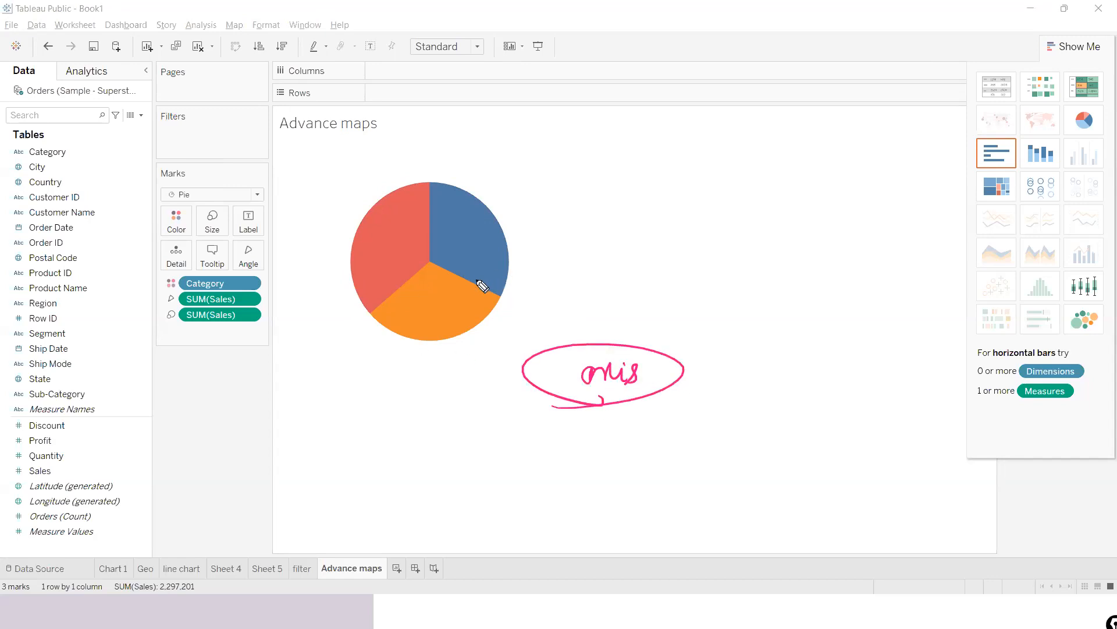
mouse_move(522, 284)
mouse_down()
mouse_move(556, 278)
mouse_move(545, 304)
mouse_up()
drag(595, 276, 615, 291)
mouse_move(607, 274)
mouse_down()
mouse_move(603, 303)
mouse_move(696, 298)
mouse_up()
drag(692, 278, 696, 298)
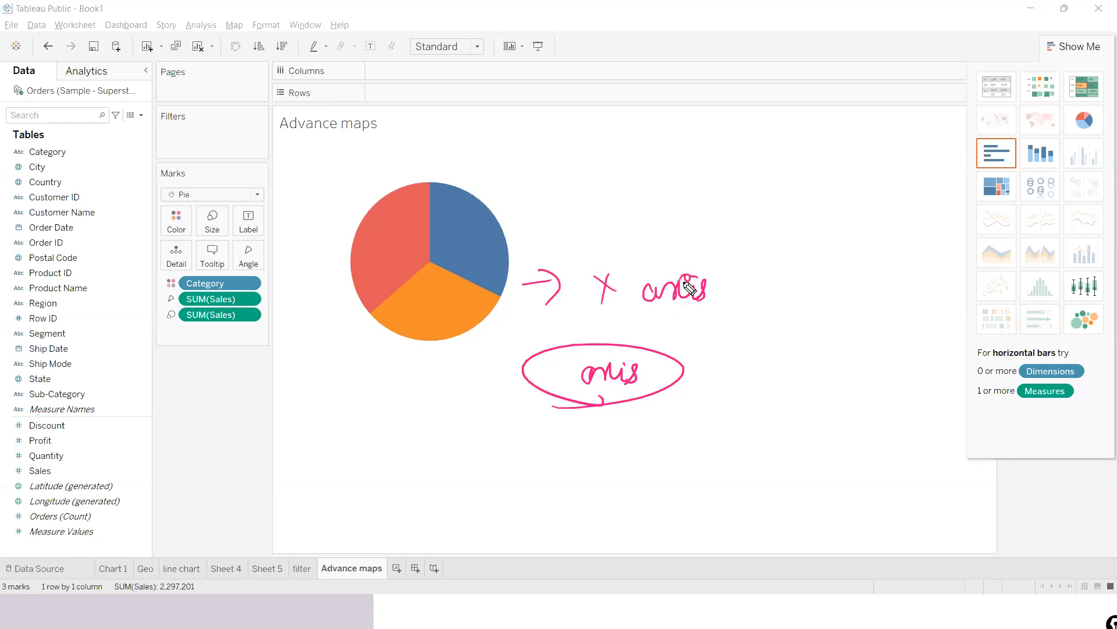
drag(576, 399, 584, 369)
mouse_move(508, 388)
mouse_down()
mouse_move(506, 402)
mouse_move(530, 400)
mouse_up()
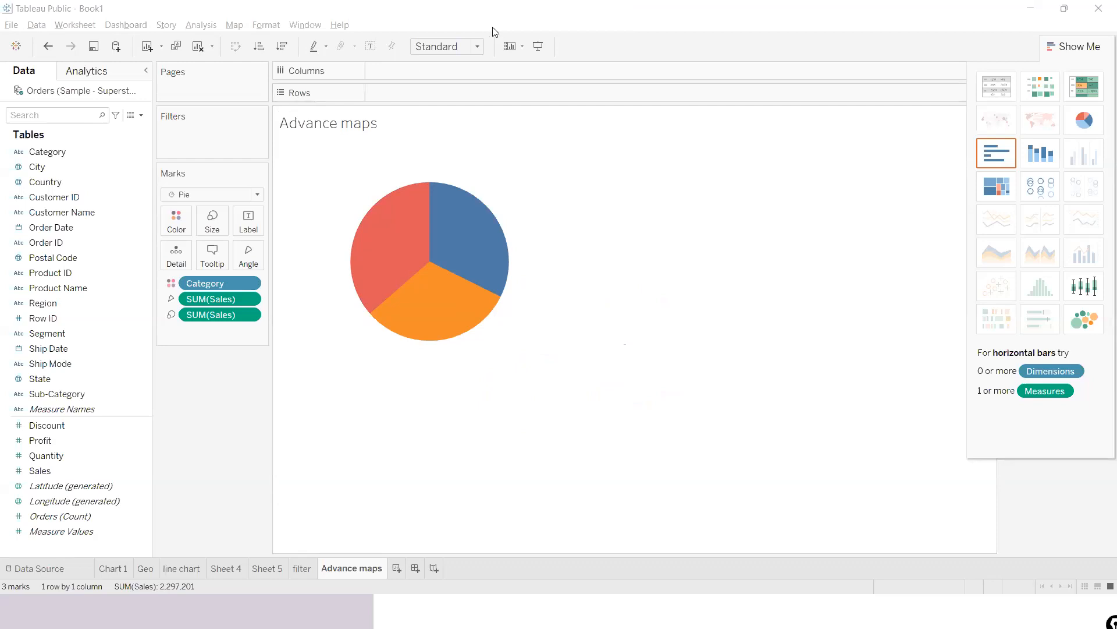
- Add the ad hoc calculation MIN(0) to Rows to give the pie chart an axis
double_click(379, 92)
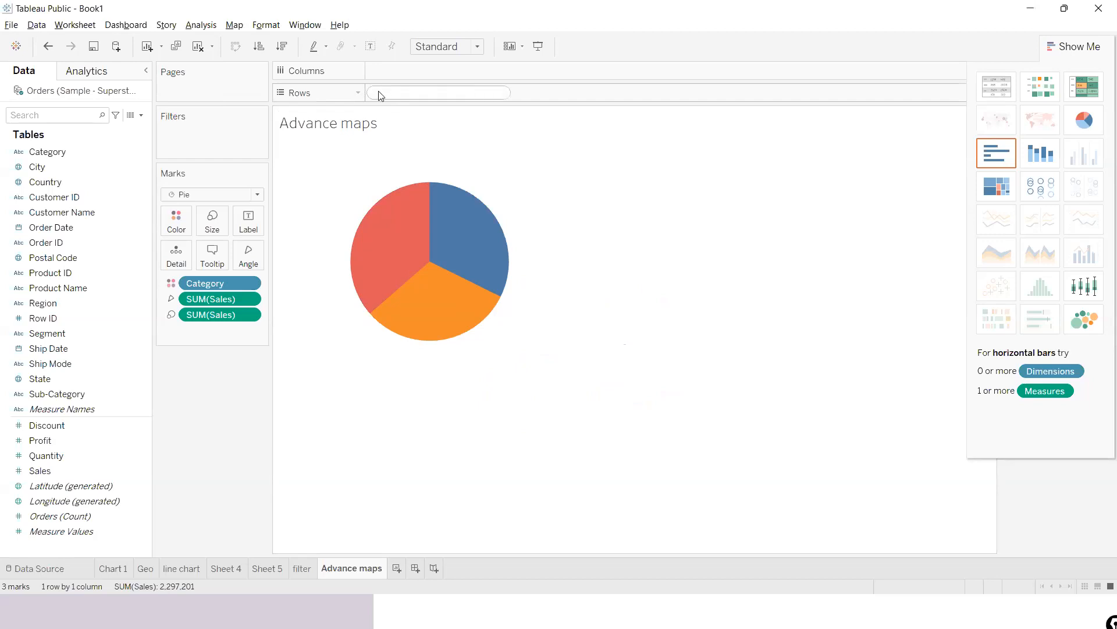
click(570, 221)
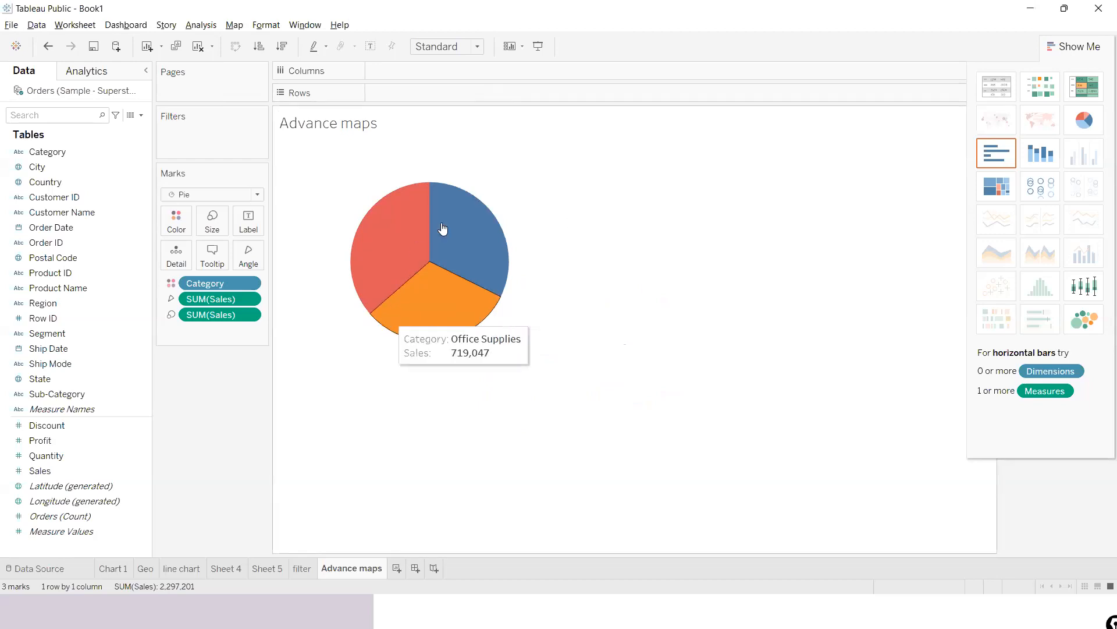
double_click(384, 96)
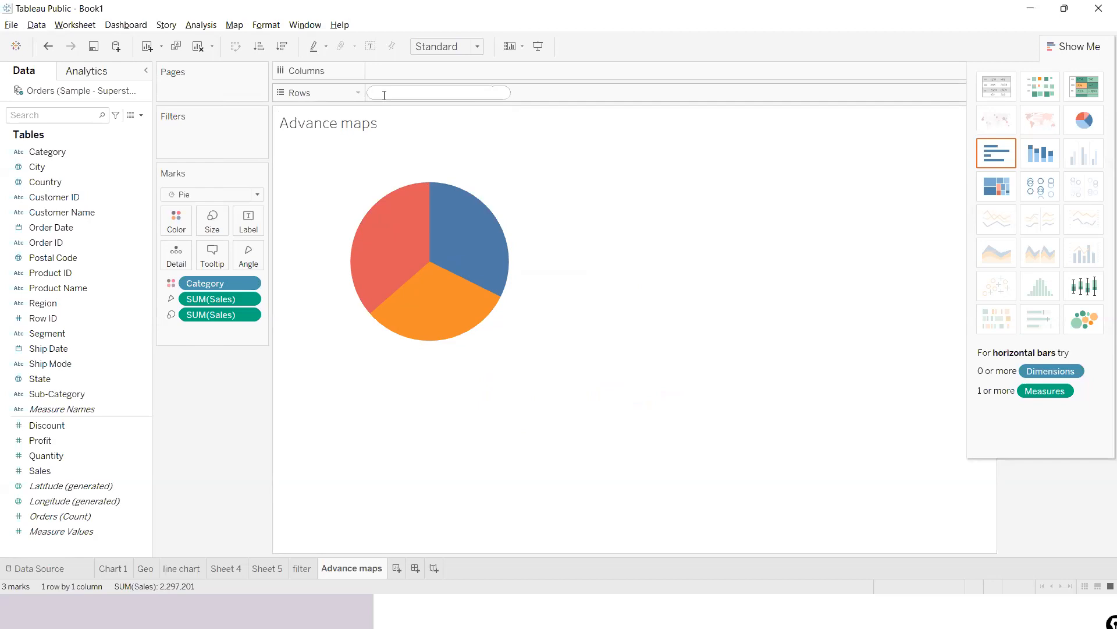
text(min)
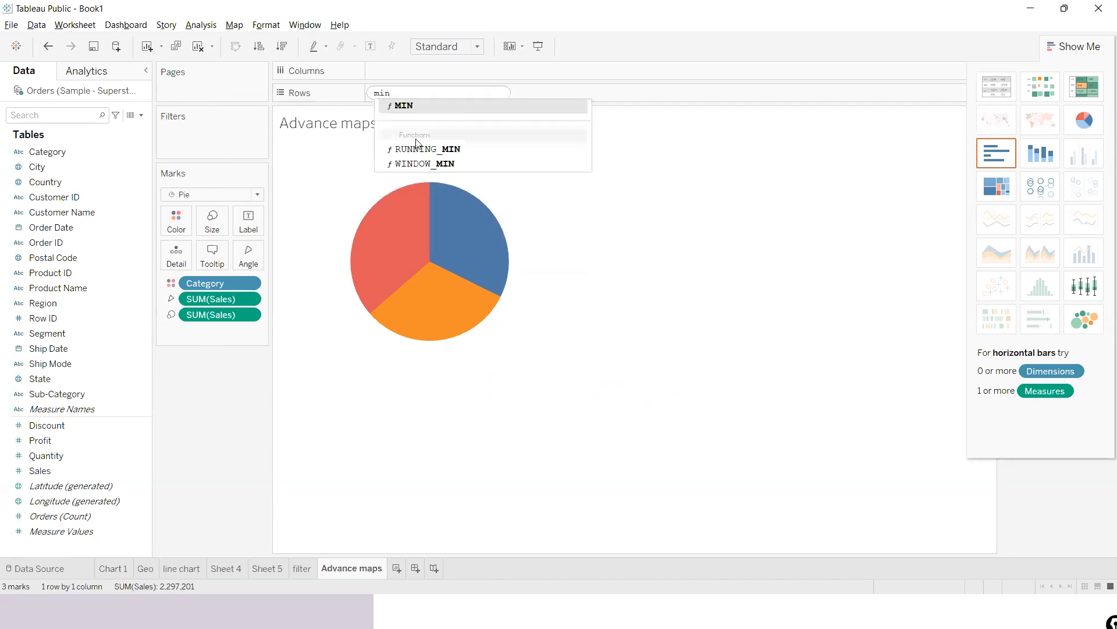
click(415, 108)
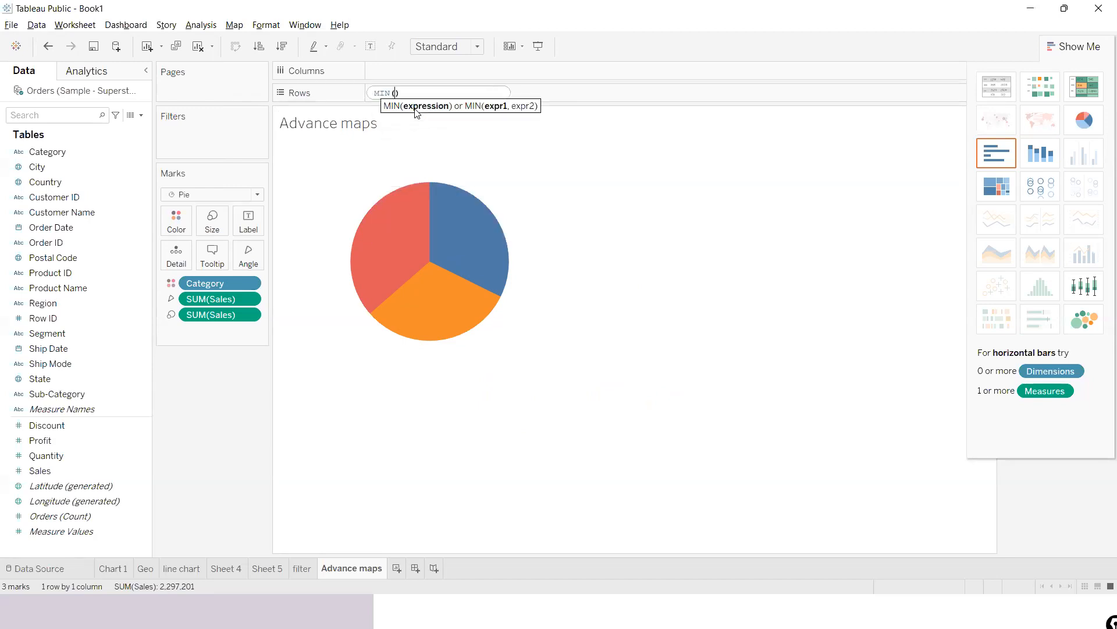
text(0)
click(489, 166)
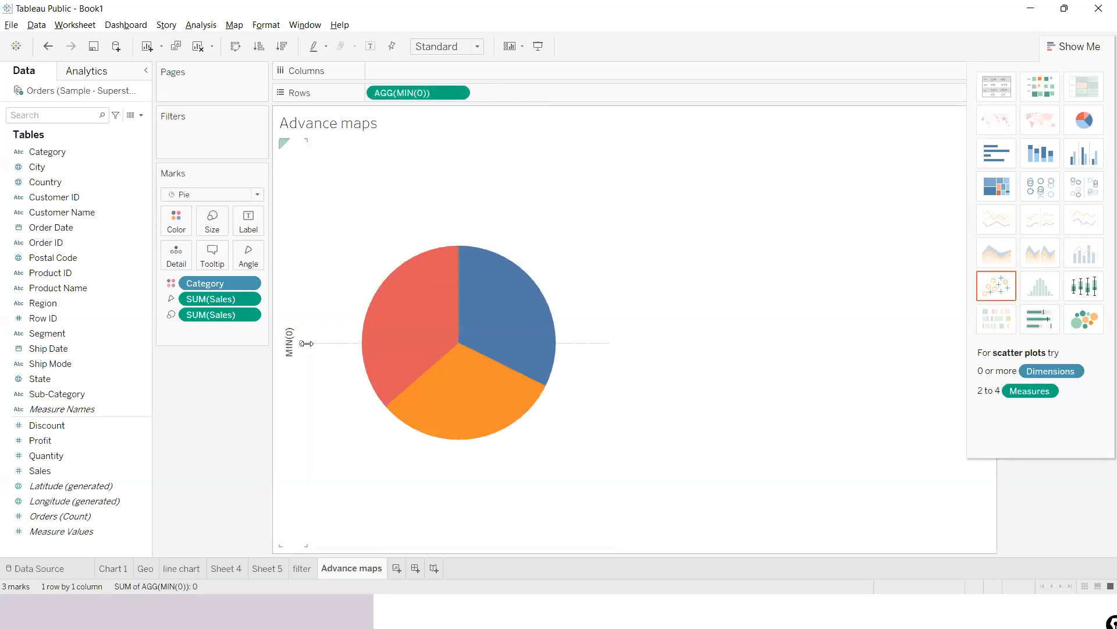
- Undo and redo the MIN(0) addition to compare the pie chart without and with the axis
click(51, 49)
mouse_move(434, 322)
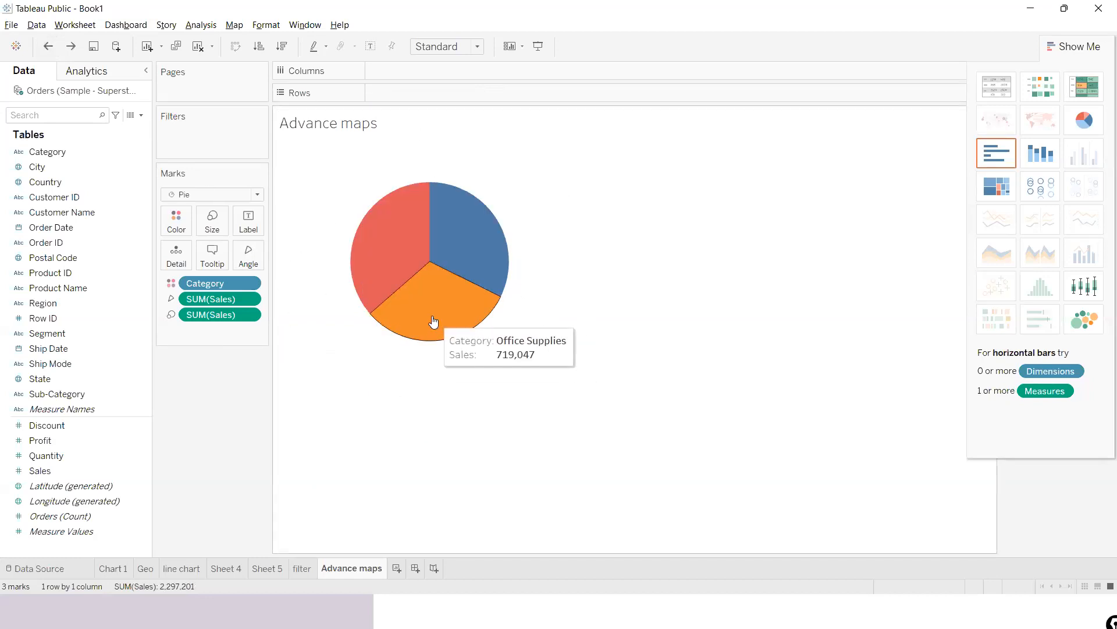
click(71, 46)
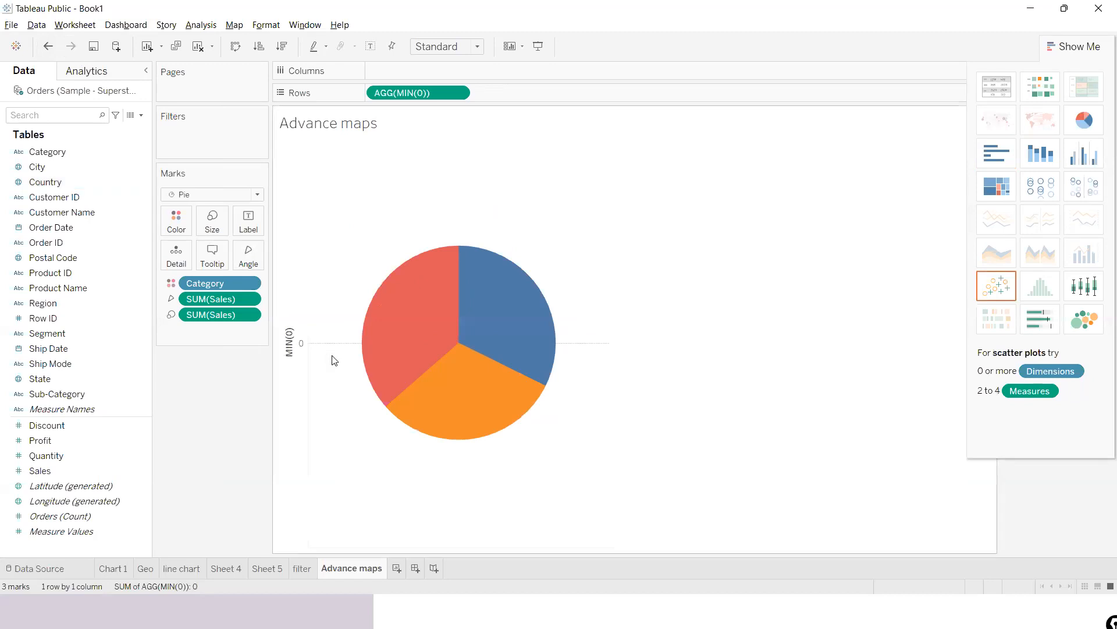
mouse_move(540, 401)
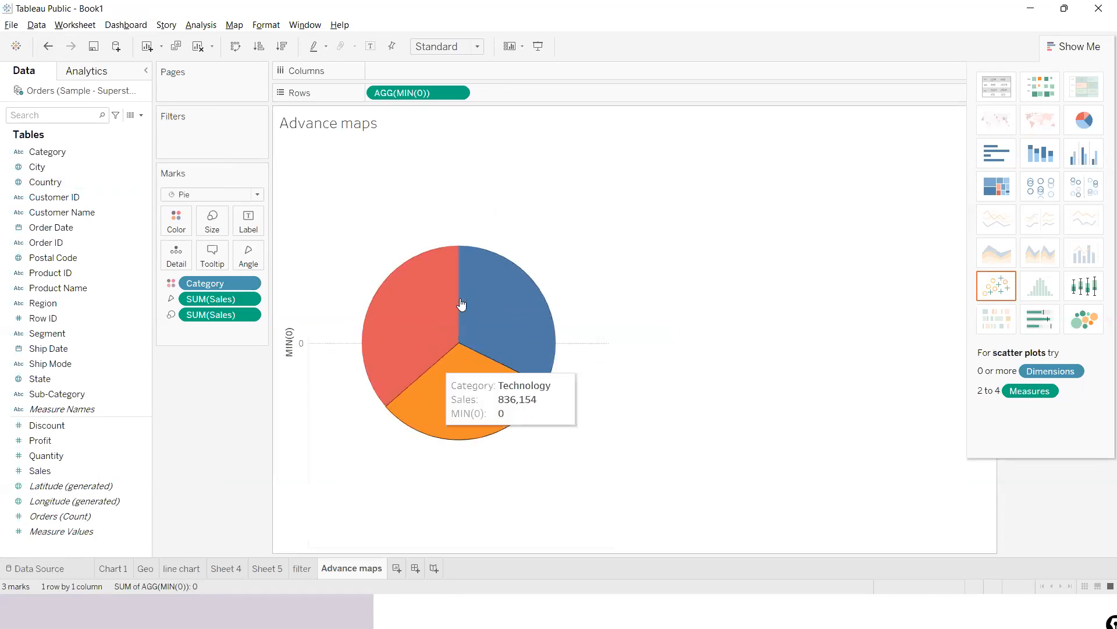
mouse_move(476, 336)
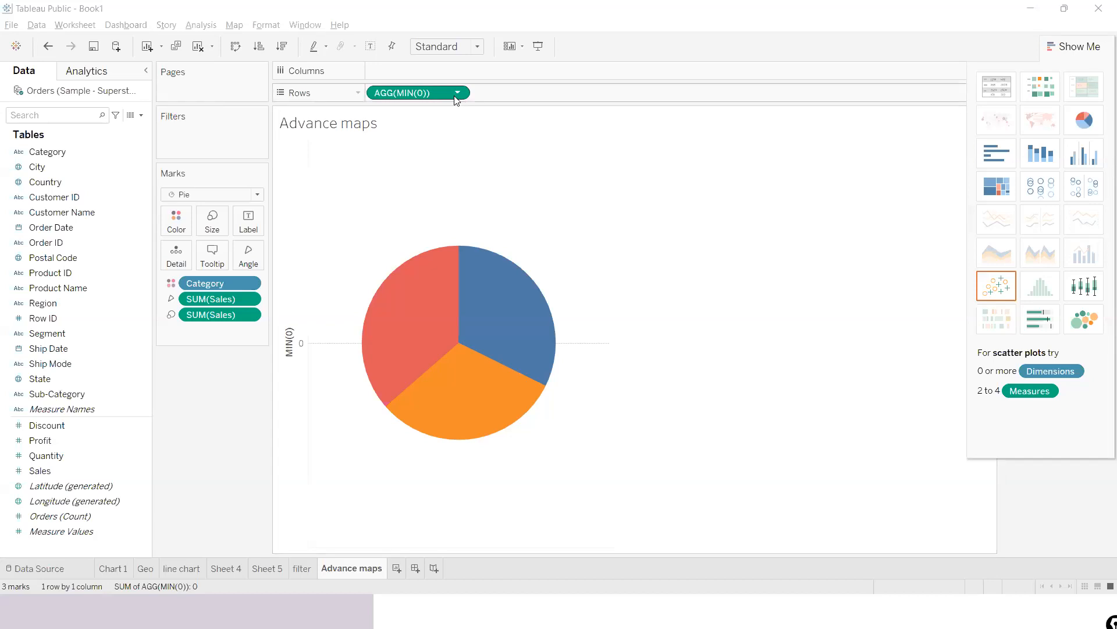
- Duplicate the MIN(0) calculation on Rows to produce a second pie below the first
drag(438, 92, 811, 306)
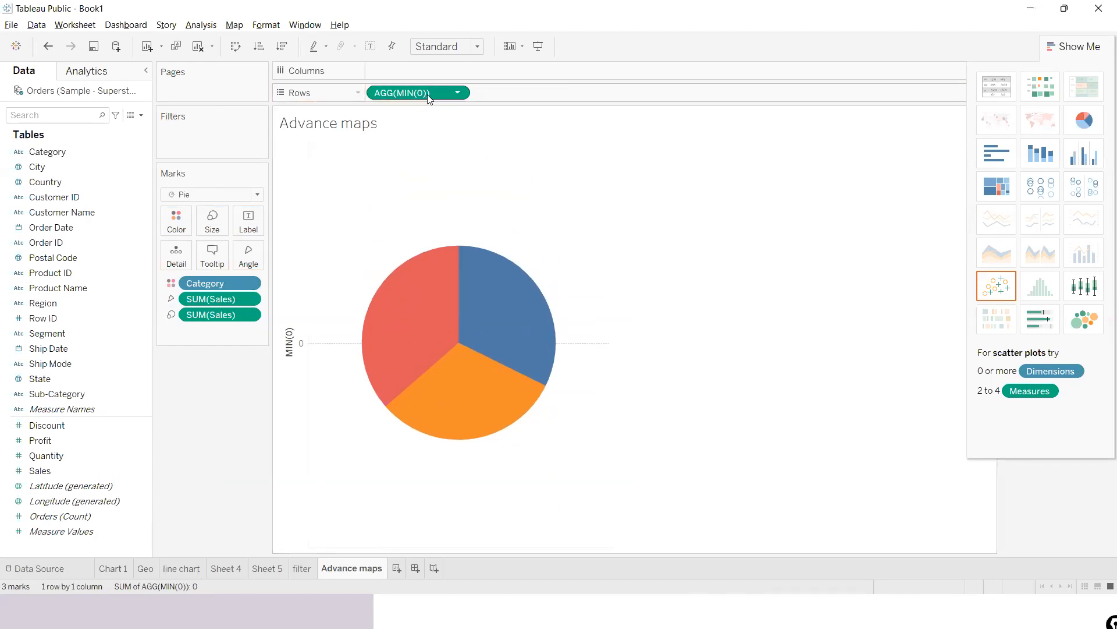
drag(428, 97, 534, 93)
drag(438, 99, 557, 93)
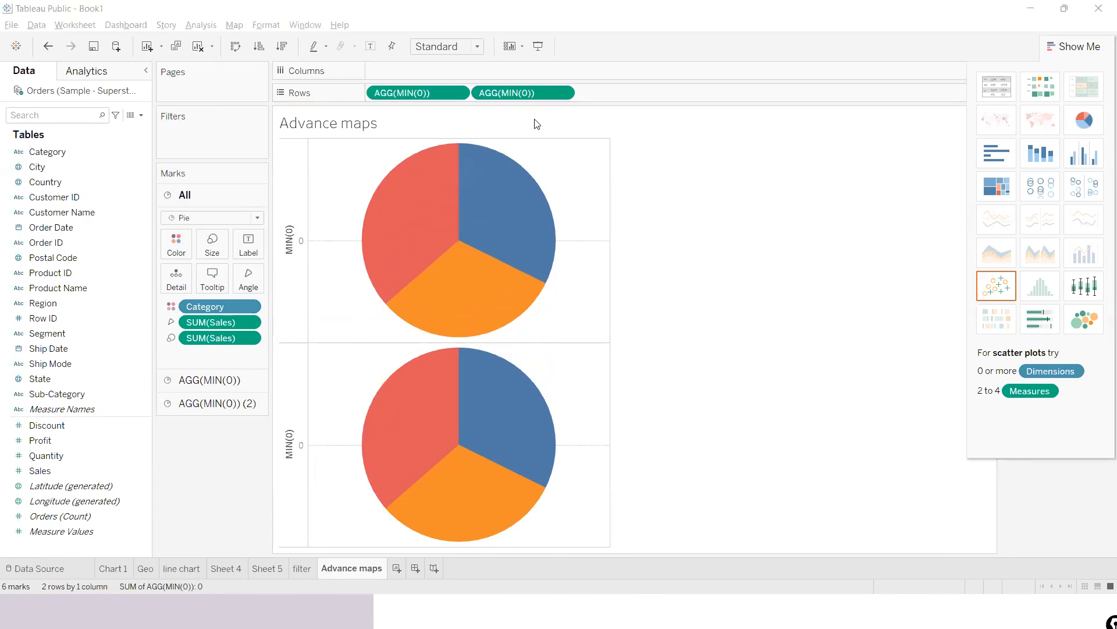
mouse_move(489, 394)
drag(529, 91, 620, 179)
drag(786, 174, 798, 198)
click(803, 210)
mouse_move(819, 258)
mouse_down()
mouse_move(820, 366)
mouse_move(853, 287)
mouse_move(799, 260)
mouse_move(804, 338)
mouse_move(797, 314)
mouse_move(830, 324)
mouse_move(786, 304)
mouse_move(804, 290)
mouse_up()
mouse_move(757, 321)
mouse_down()
mouse_move(836, 350)
mouse_move(820, 270)
mouse_move(852, 317)
mouse_move(908, 308)
mouse_move(900, 322)
mouse_up()
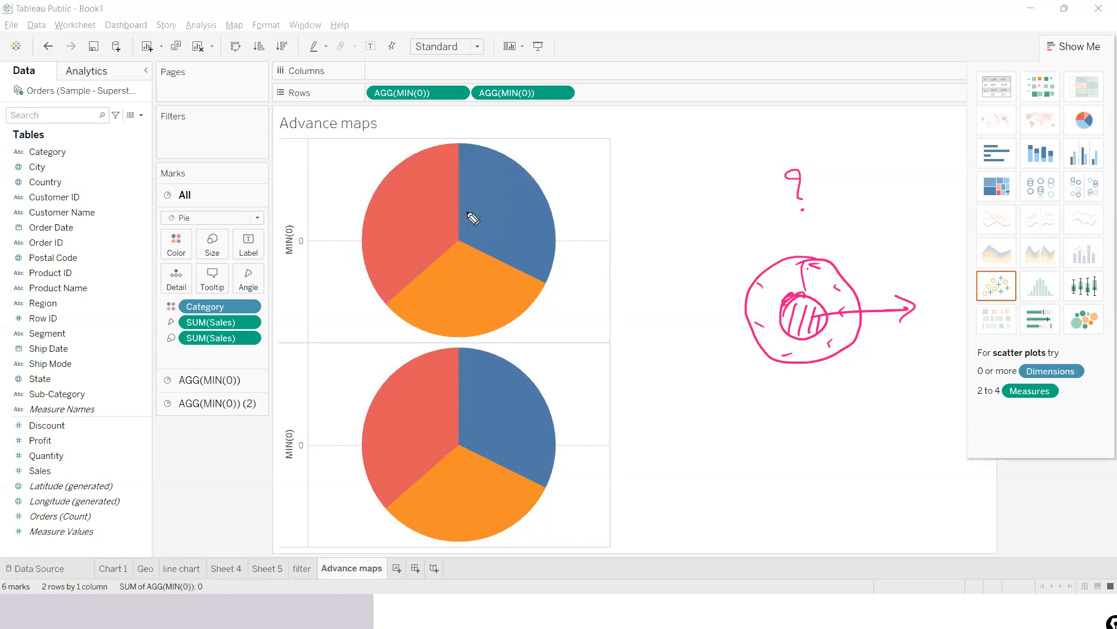
mouse_move(478, 210)
mouse_down()
mouse_move(451, 212)
mouse_move(442, 259)
mouse_move(487, 232)
mouse_move(447, 233)
mouse_move(477, 252)
mouse_move(462, 237)
mouse_move(496, 232)
mouse_up()
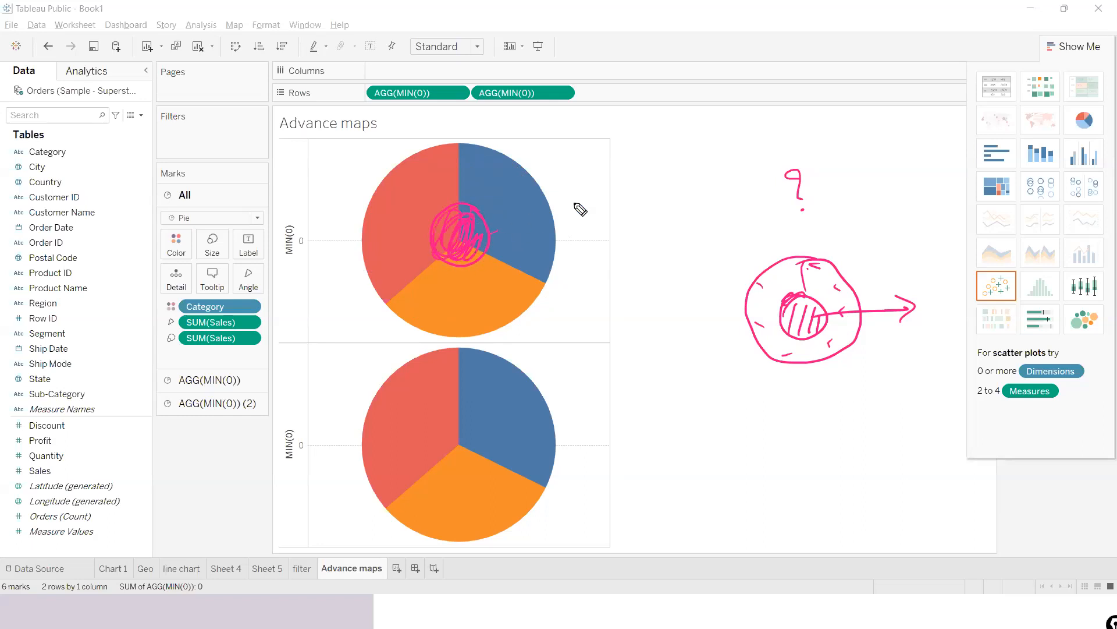
drag(591, 199, 580, 200)
mouse_move(572, 273)
mouse_down()
mouse_move(575, 289)
mouse_move(569, 261)
mouse_up()
mouse_move(562, 384)
mouse_down()
mouse_move(574, 394)
mouse_move(585, 372)
mouse_up()
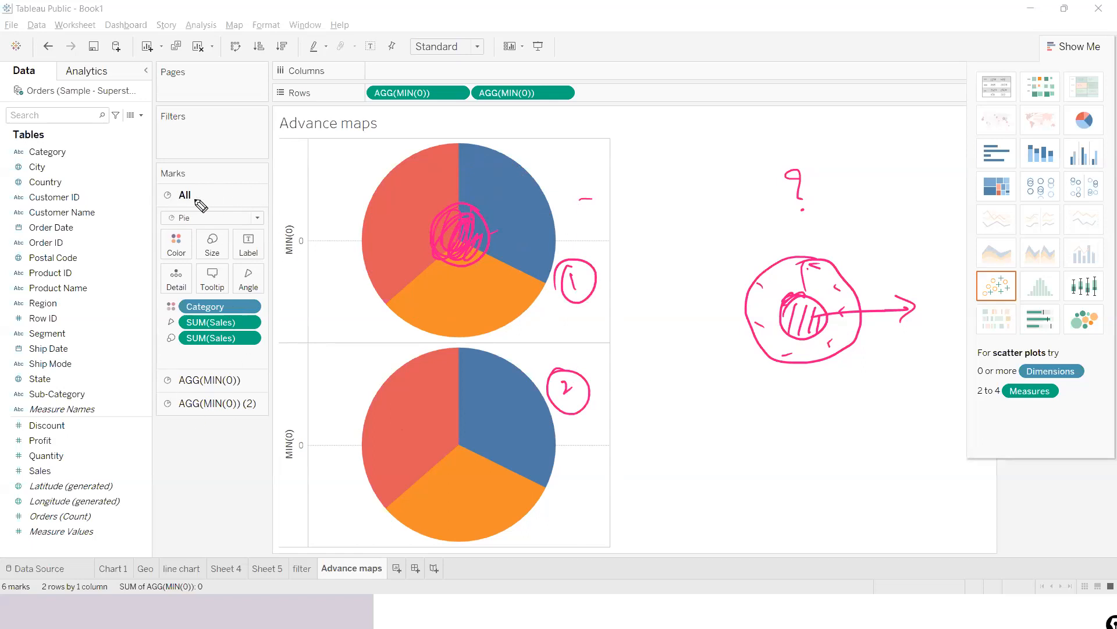
drag(194, 197, 235, 188)
mouse_move(271, 379)
mouse_down()
mouse_move(240, 382)
mouse_move(274, 403)
mouse_up()
drag(262, 355, 347, 320)
drag(338, 273, 363, 289)
mouse_move(250, 407)
mouse_down()
mouse_move(343, 438)
mouse_move(342, 424)
mouse_up()
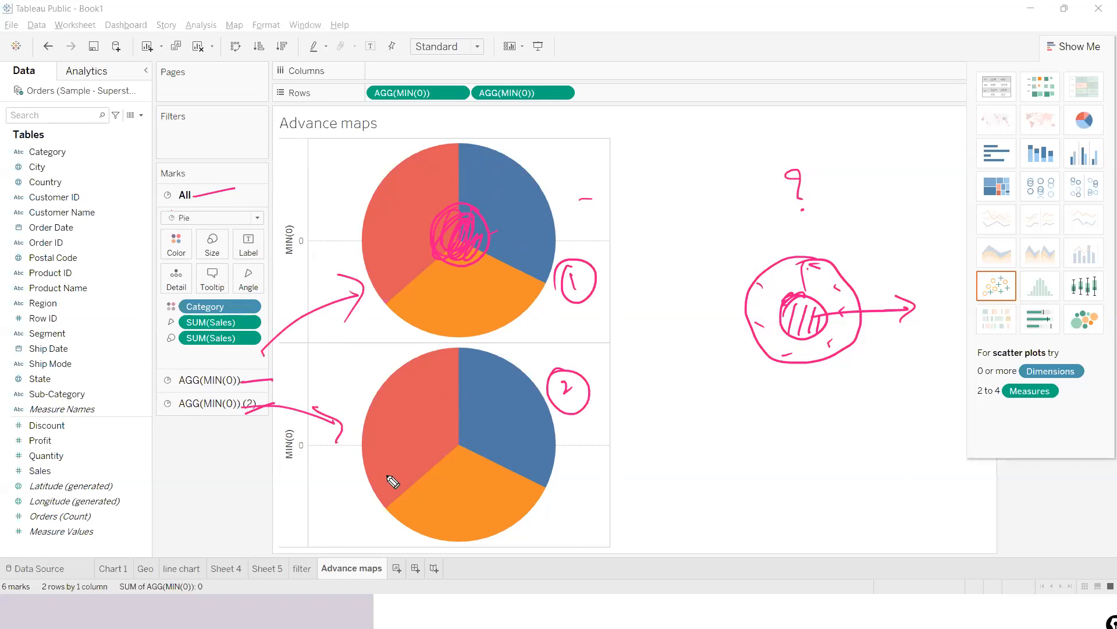
key(Escape)
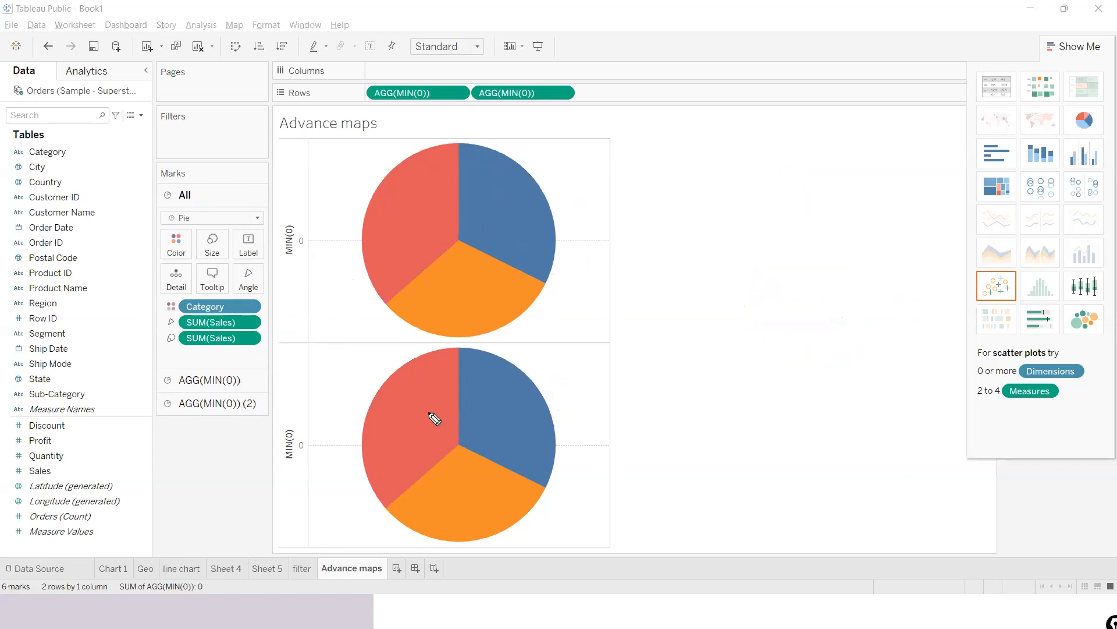
- Reduce the mark size of both pies together through the All marks card
click(187, 242)
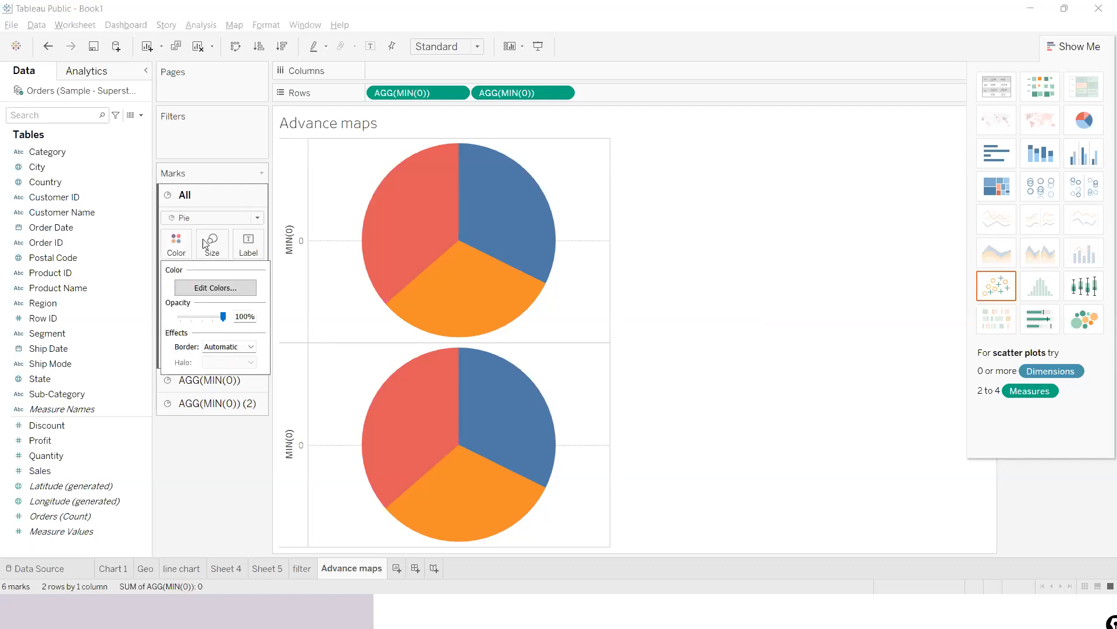
click(213, 246)
click(213, 246)
mouse_move(237, 280)
mouse_down()
mouse_move(230, 284)
mouse_move(244, 284)
mouse_up()
click(235, 481)
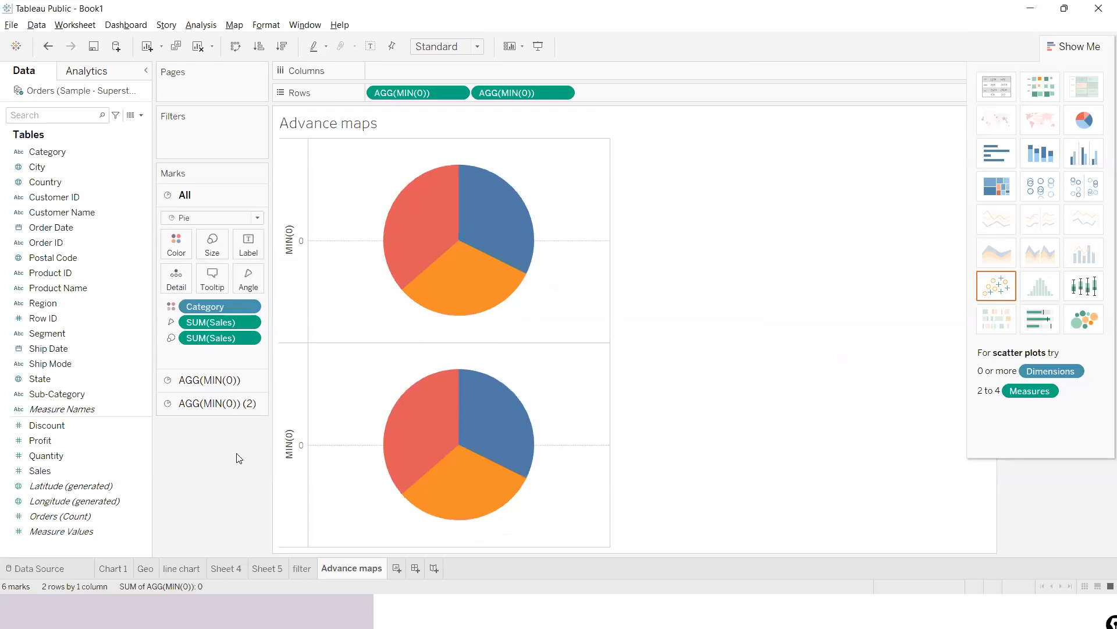
- Remove Category and both SUM(Sales) fields from the marks of the second MIN(0) pie only
click(249, 415)
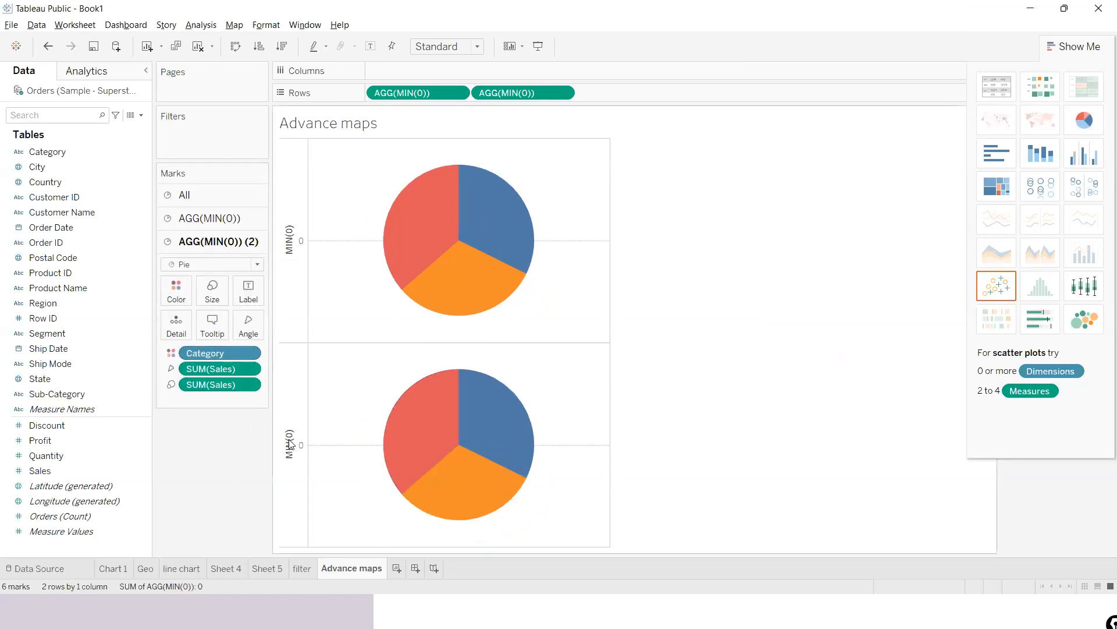
click(247, 220)
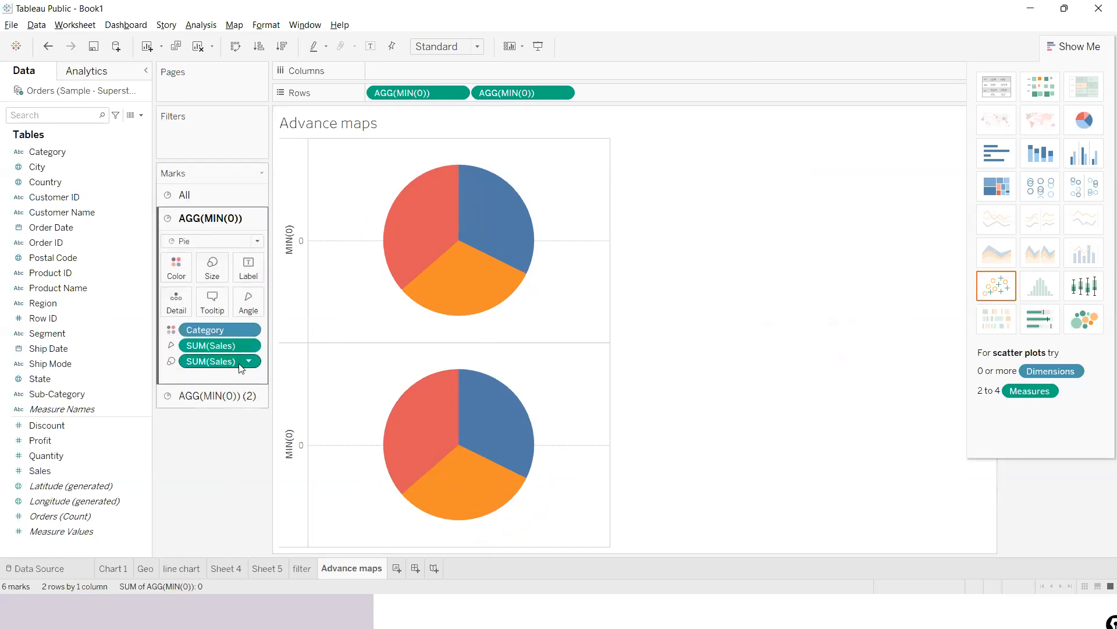
click(228, 396)
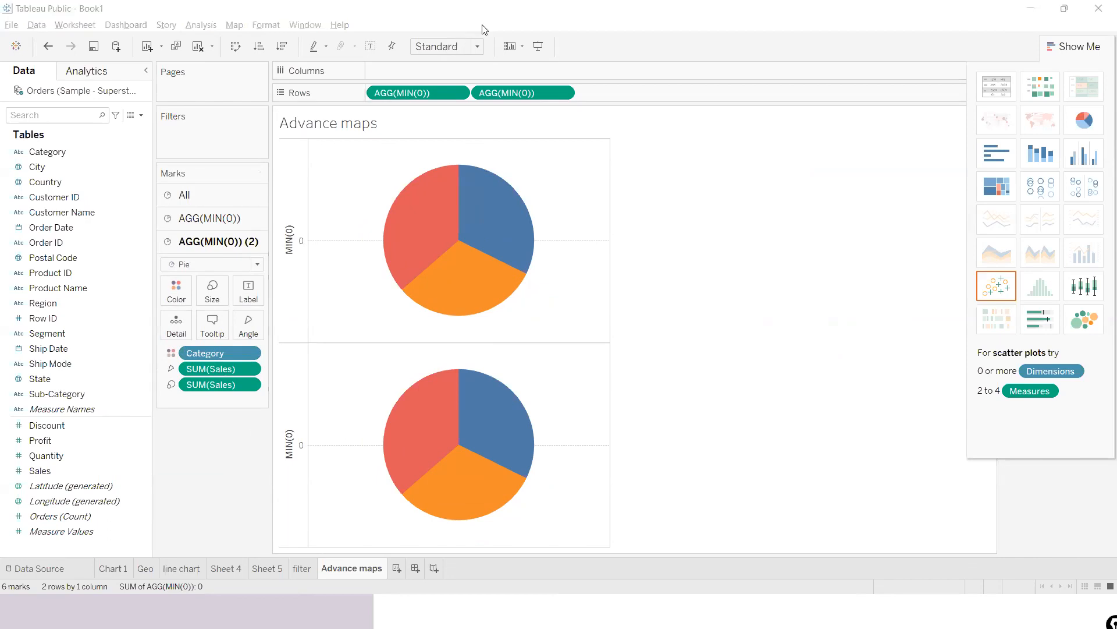
mouse_move(454, 446)
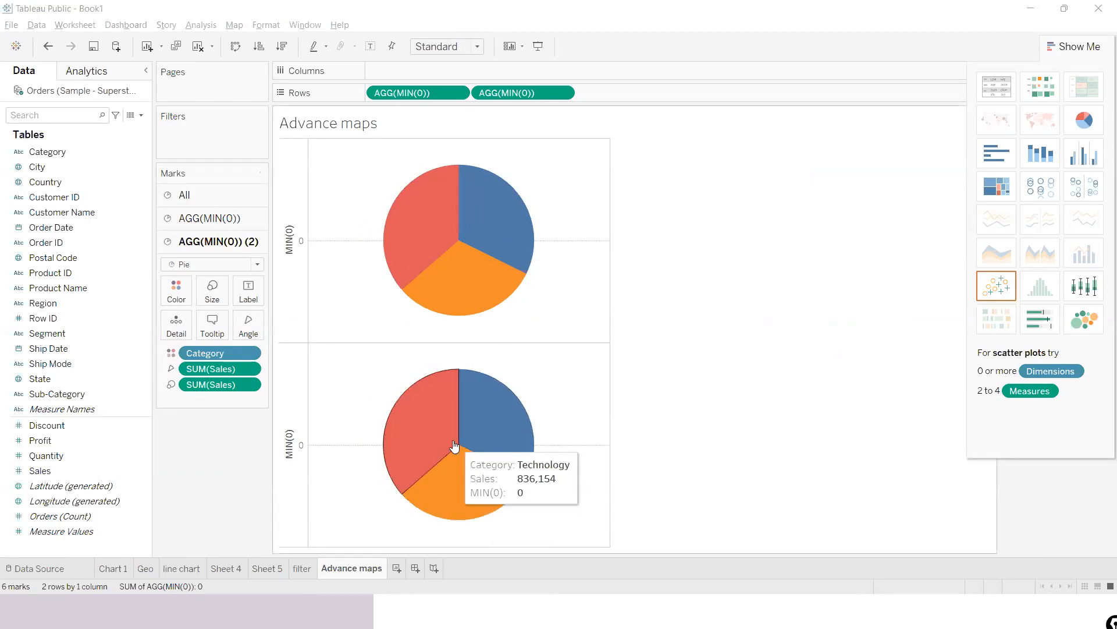
drag(228, 352, 216, 483)
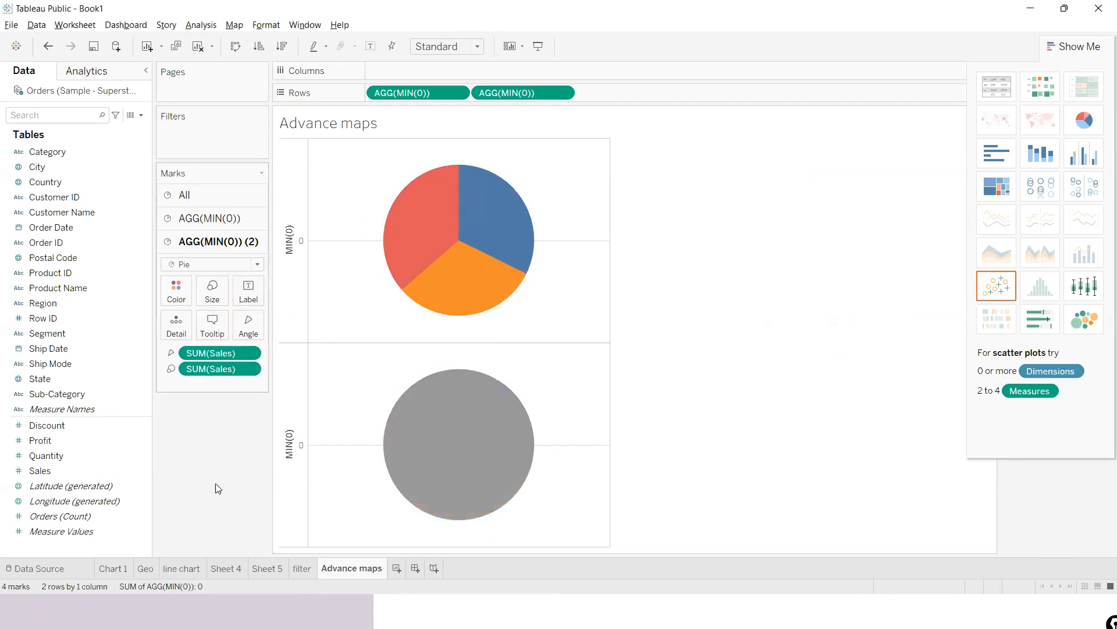
drag(229, 377, 233, 456)
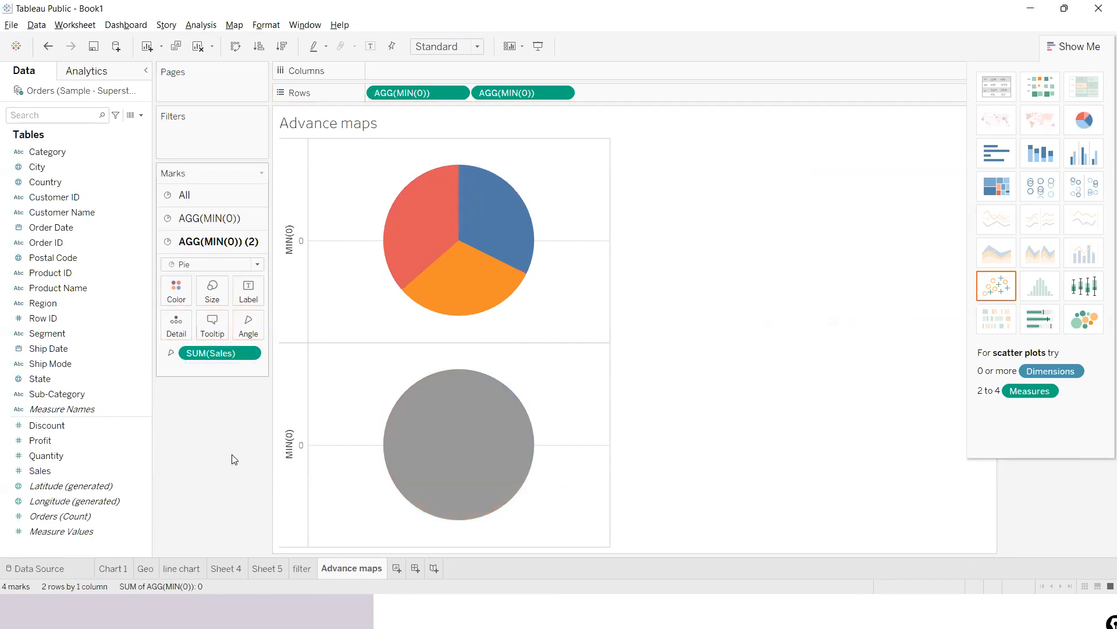
drag(233, 352, 245, 461)
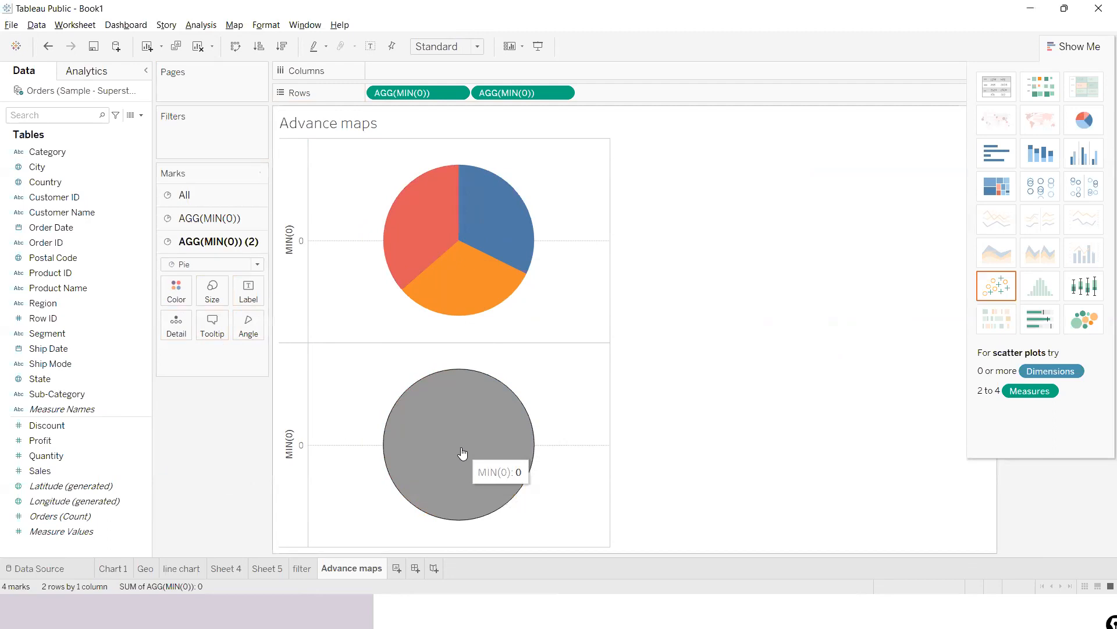
- Undo and redo the removal of Category and both SUM(Sales) fields to compare the second pie with and without them
click(49, 46)
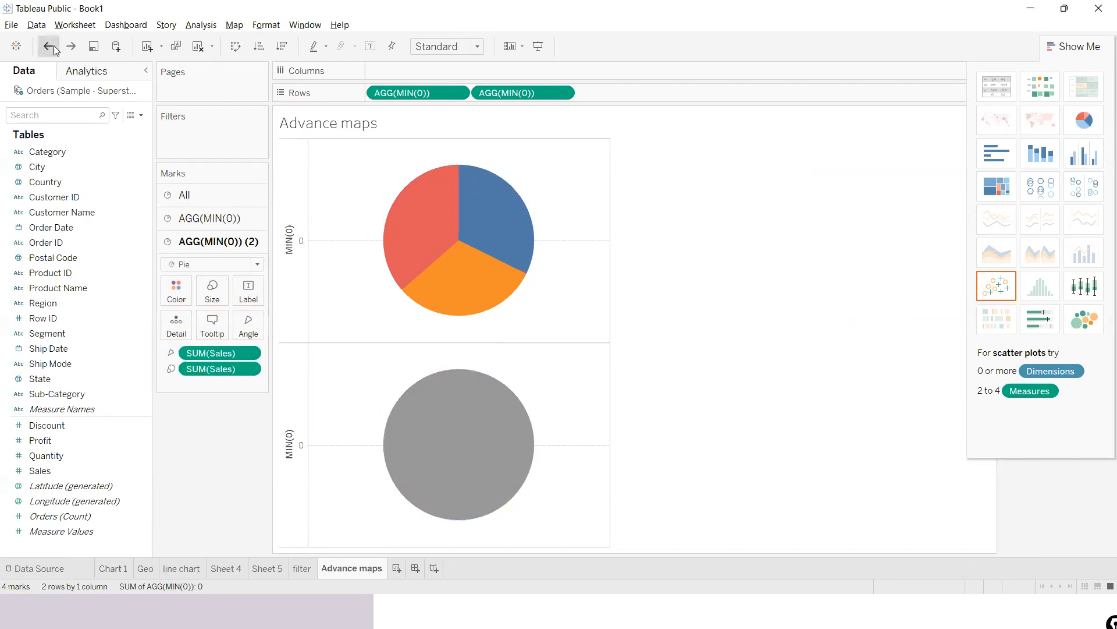
click(49, 46)
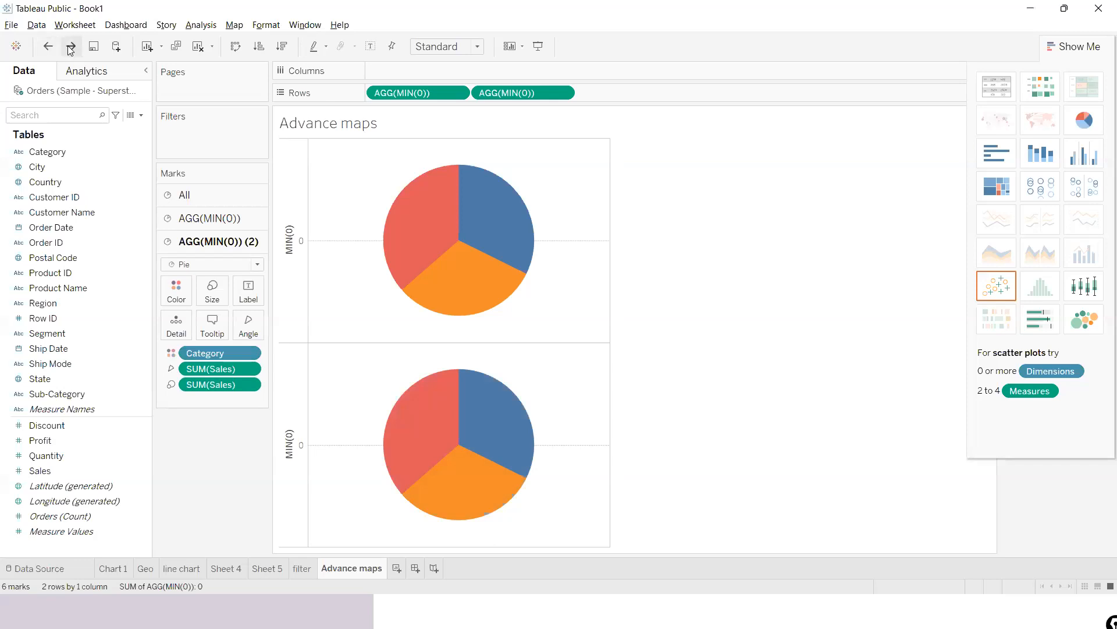
click(70, 48)
click(70, 48)
click(70, 48)
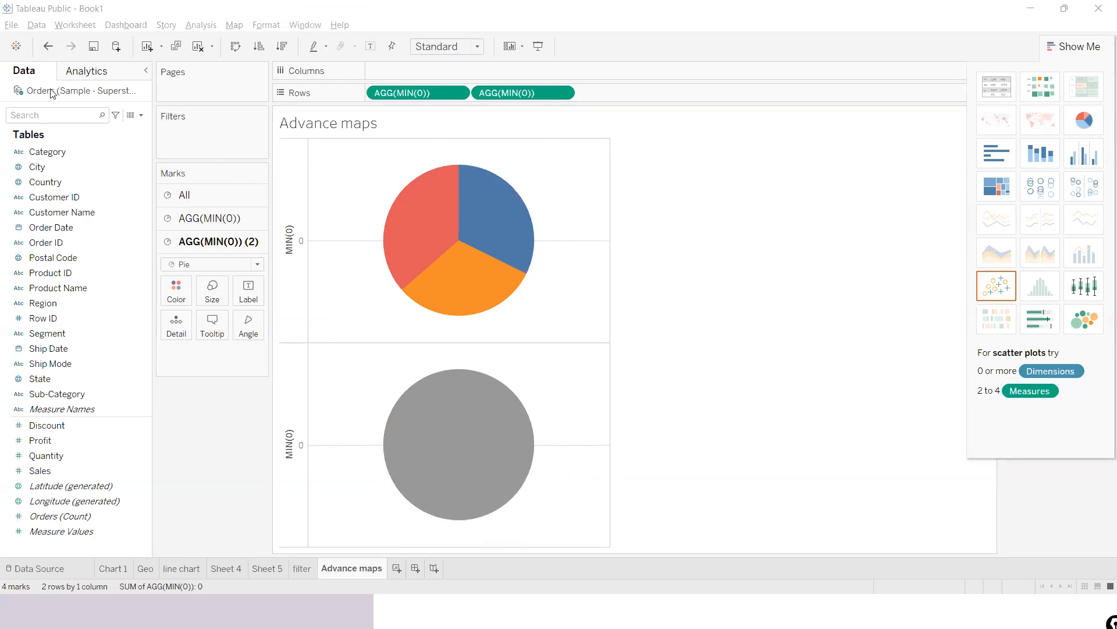
- Undo the field removals on the second MIN(0) pie and the mark-size reduction of both pies
click(49, 47)
click(49, 47)
click(49, 47)
click(49, 48)
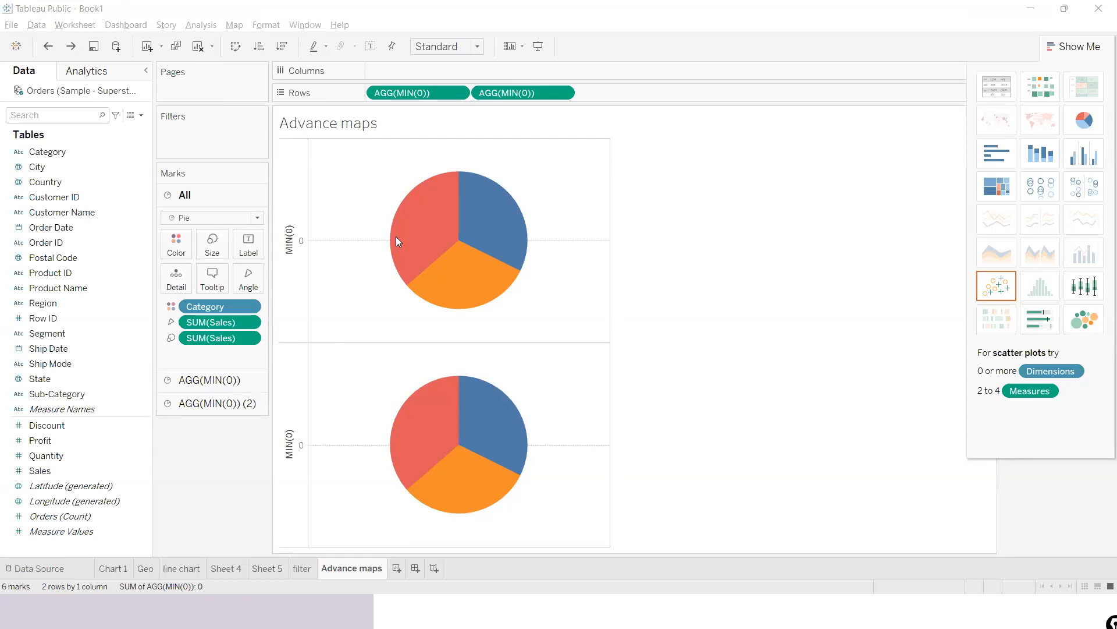
click(48, 46)
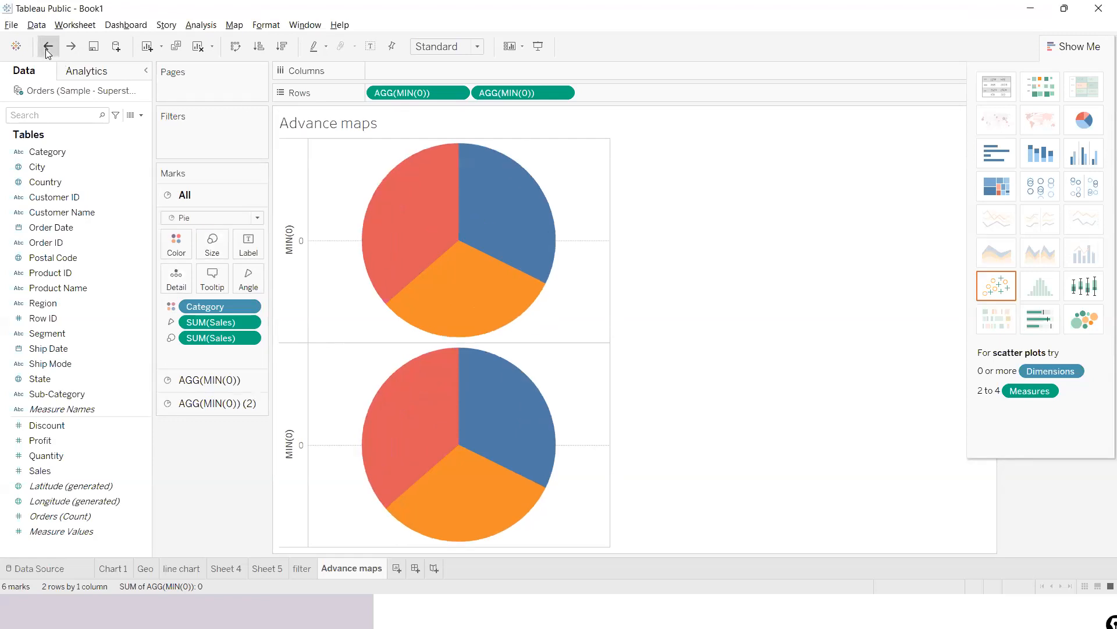
click(48, 46)
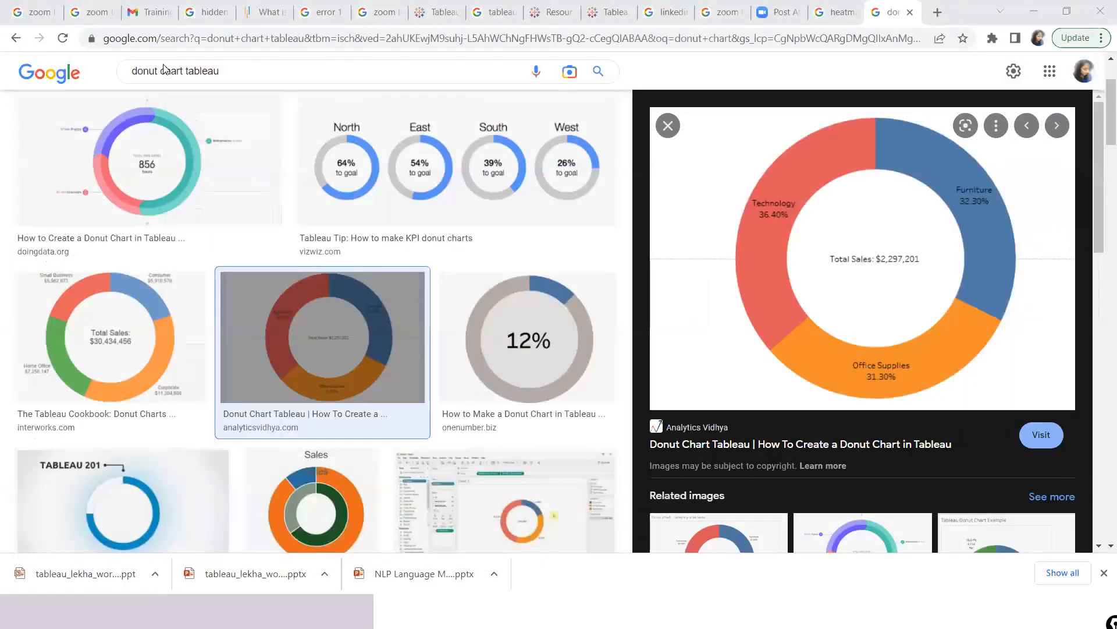
- Minimize the browser and start Tableau Public 2021.3 with a new workbook in a maximized window
click(1037, 8)
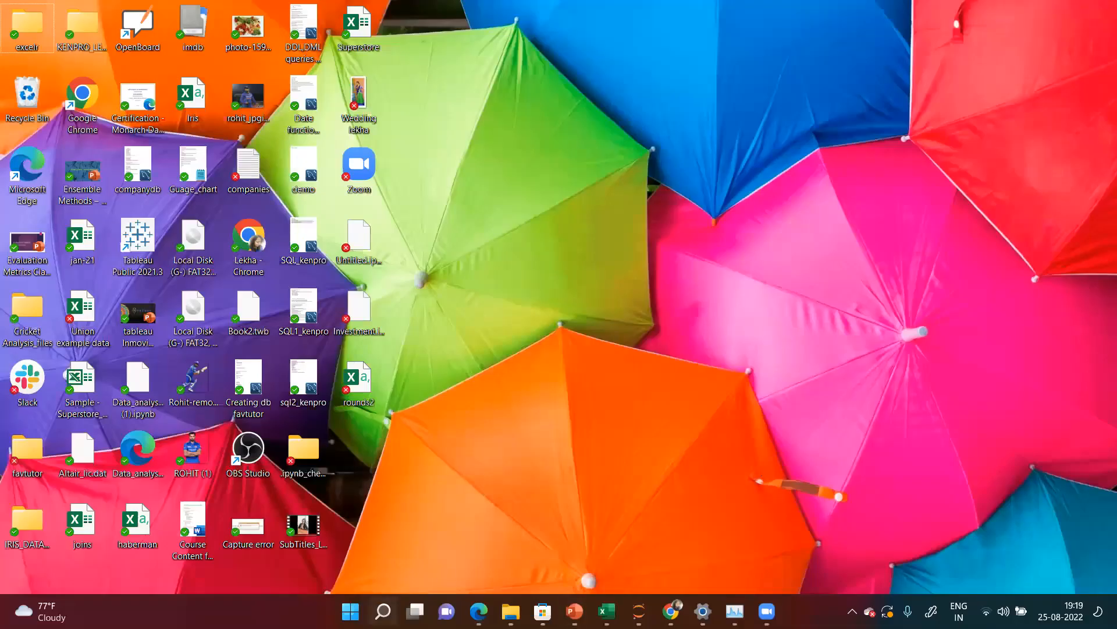
click(382, 610)
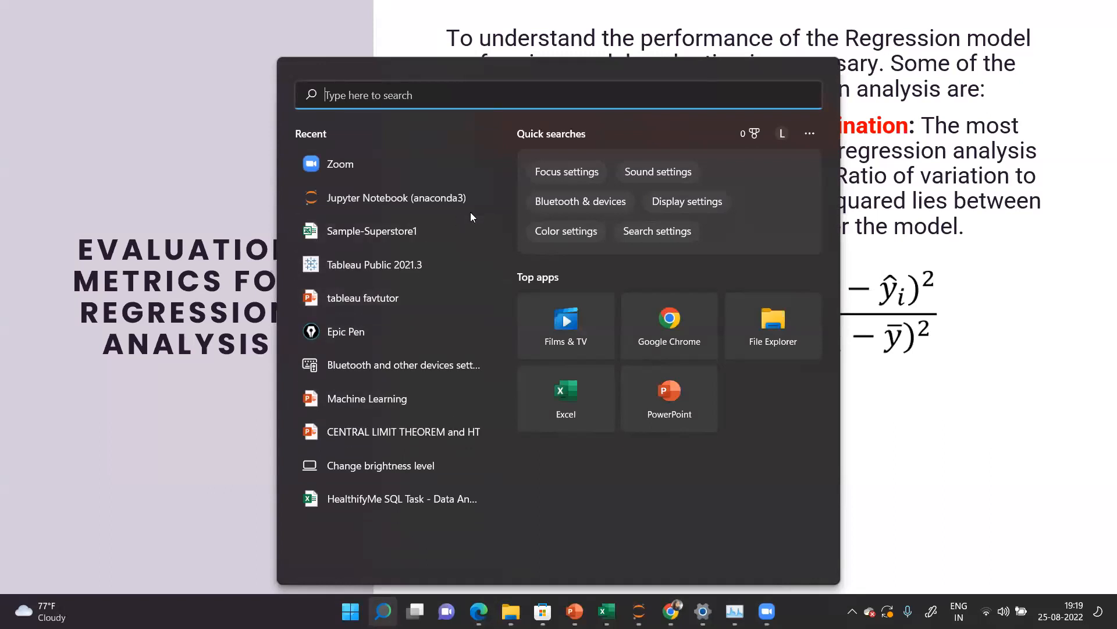
click(409, 269)
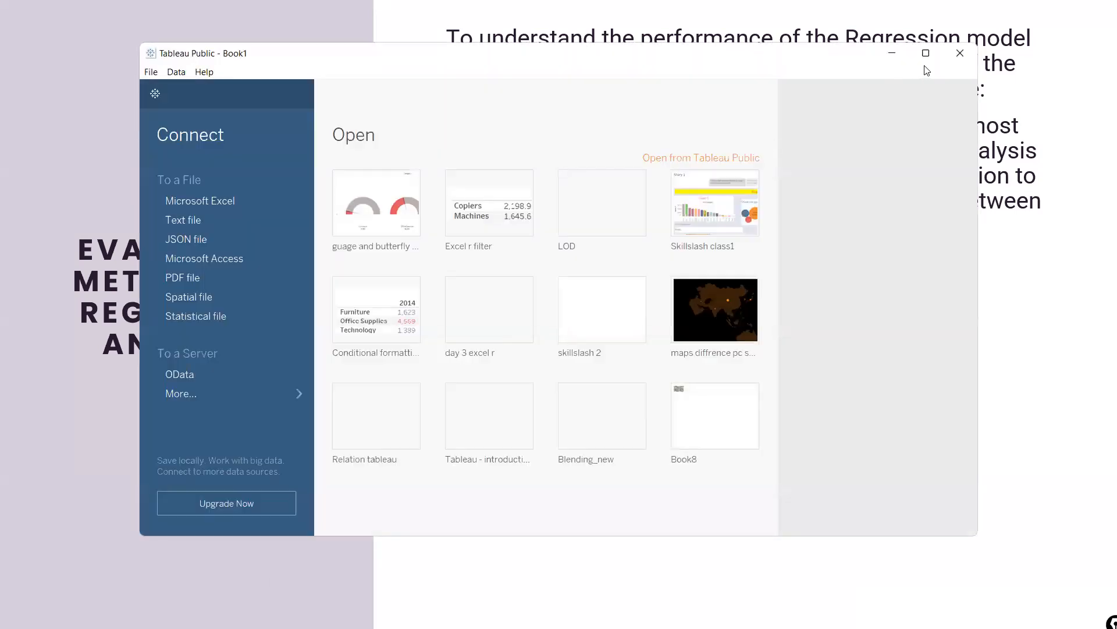
click(926, 53)
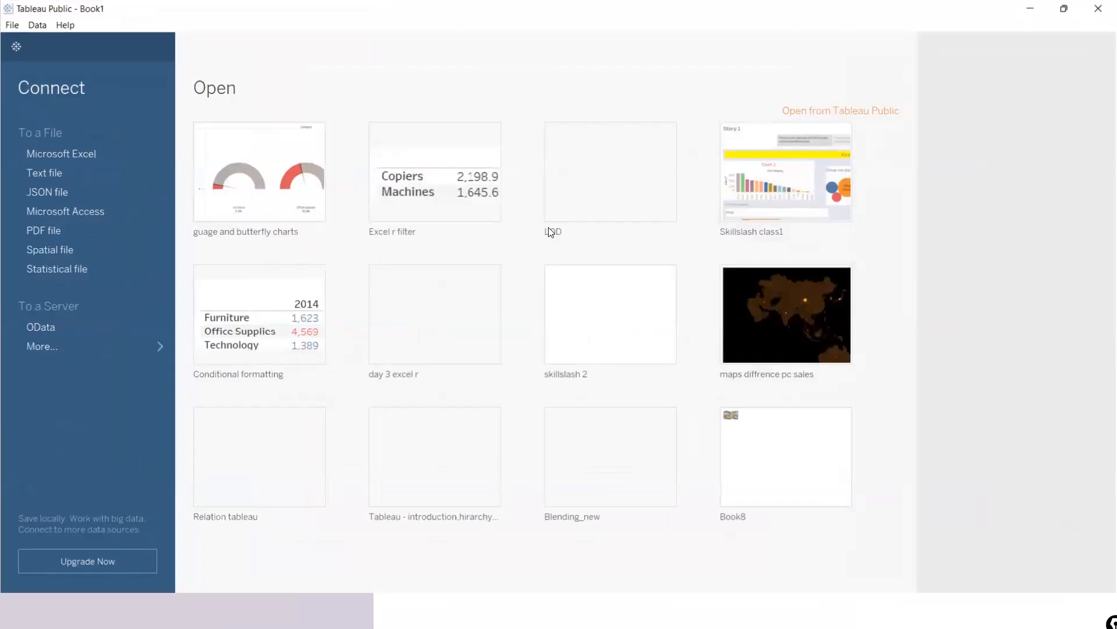
- Connect to the Excel file Sample - Superstore.xls and add its Orders table to the data source
click(103, 157)
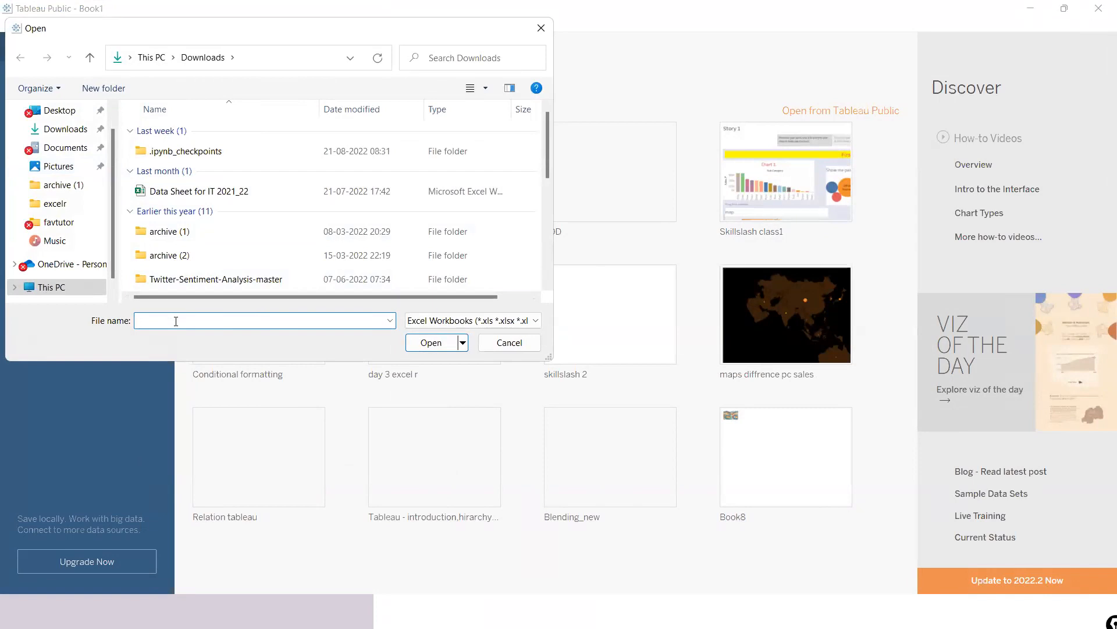
text(c)
key(BackSpace)
text(samp)
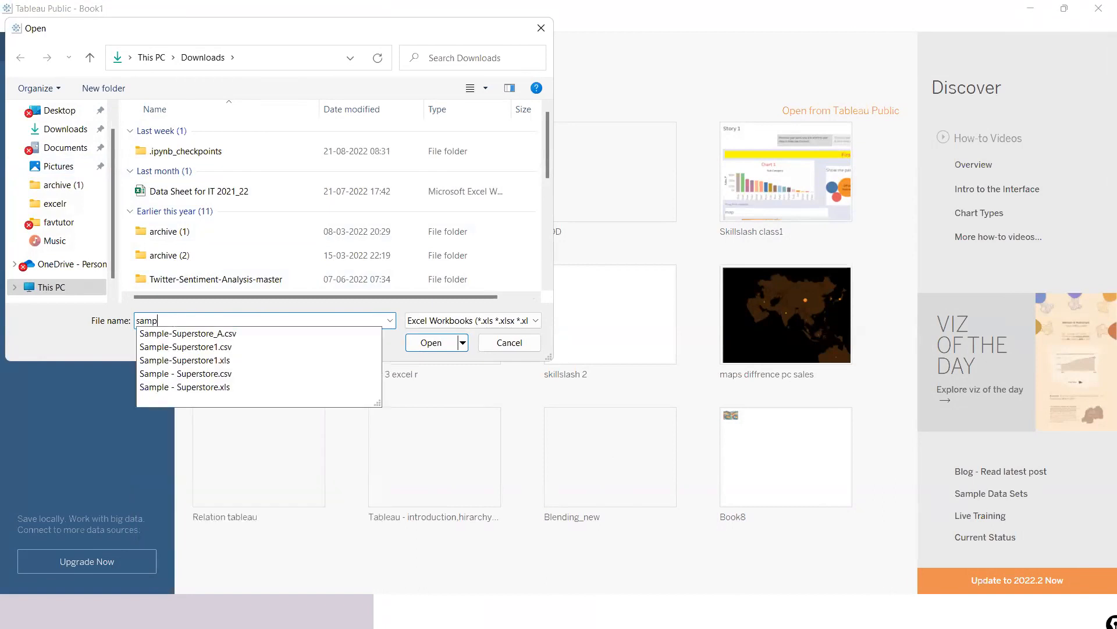
click(222, 388)
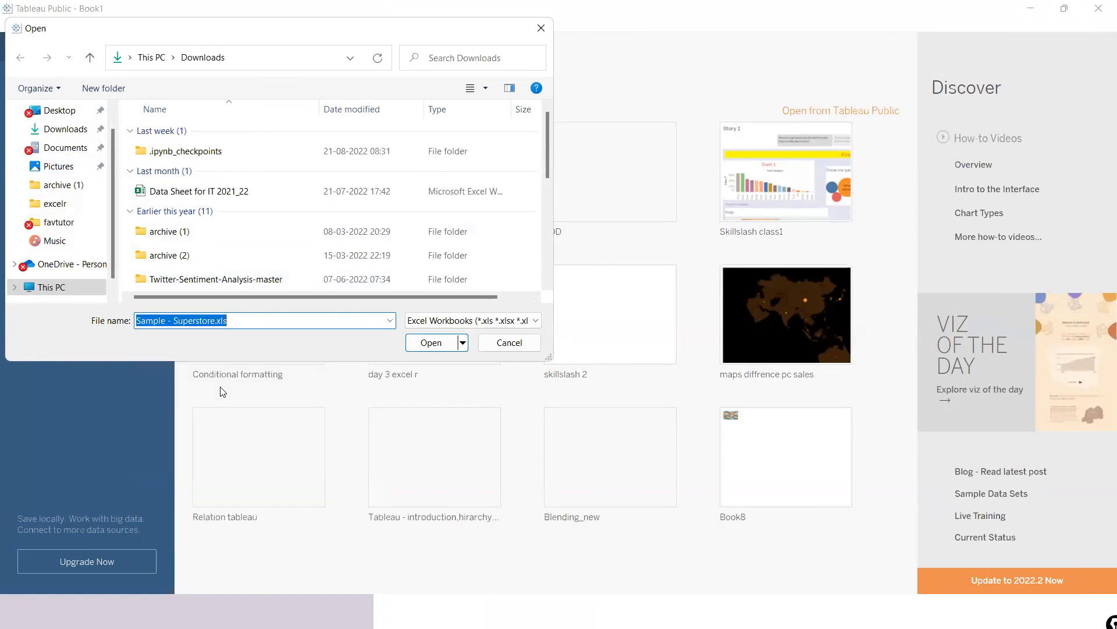
click(431, 343)
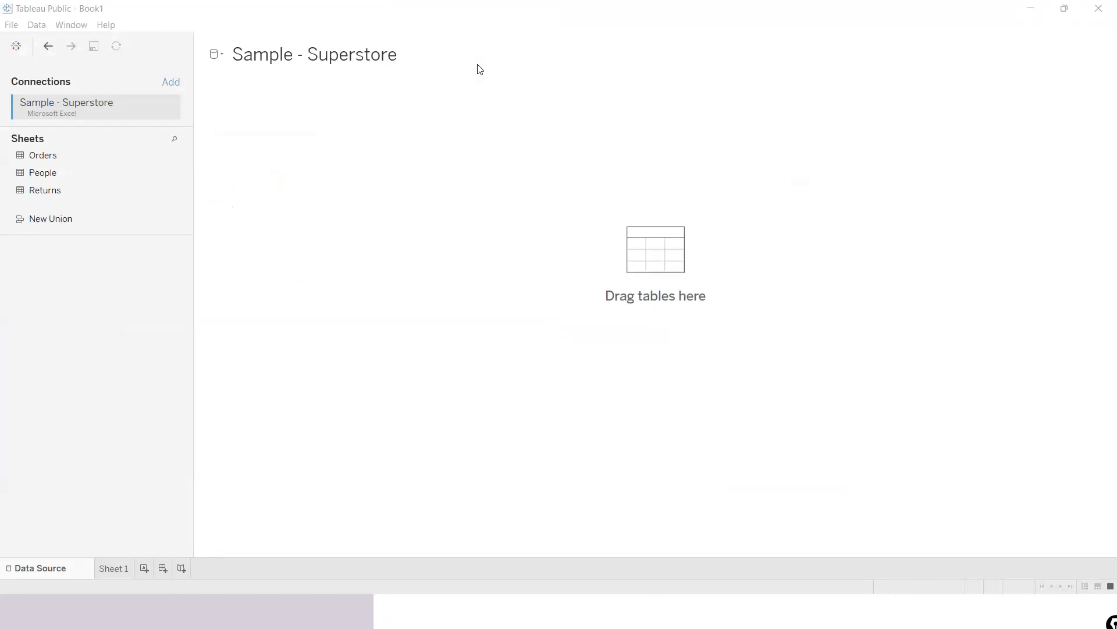
click(67, 159)
click(327, 255)
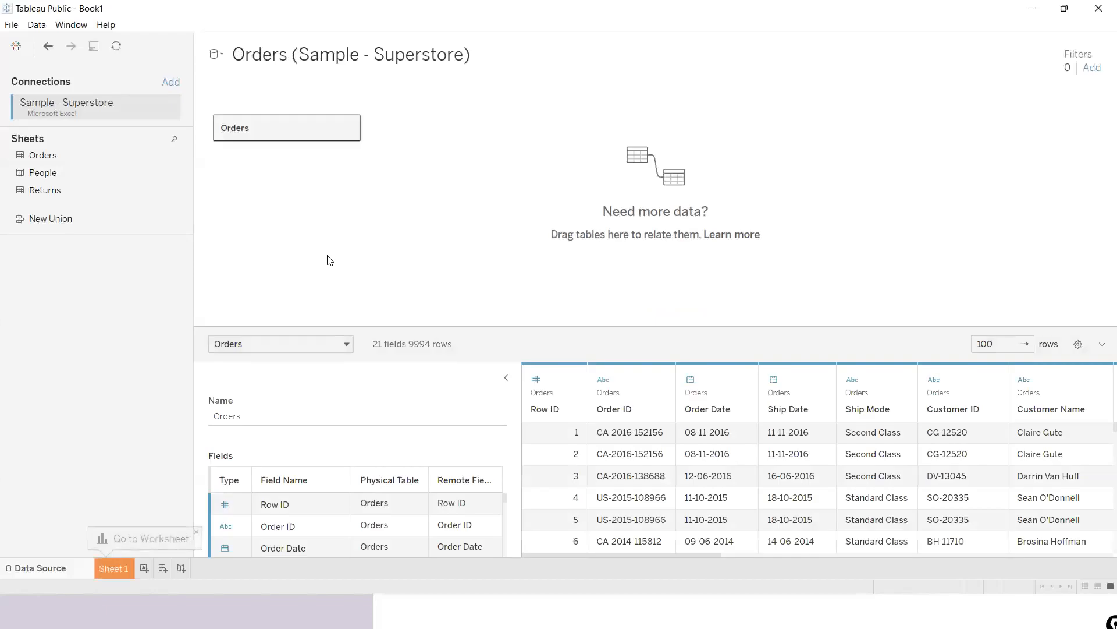
- Go to Sheet 1 and rename it as donut
click(106, 566)
double_click(106, 566)
text(dcnut)
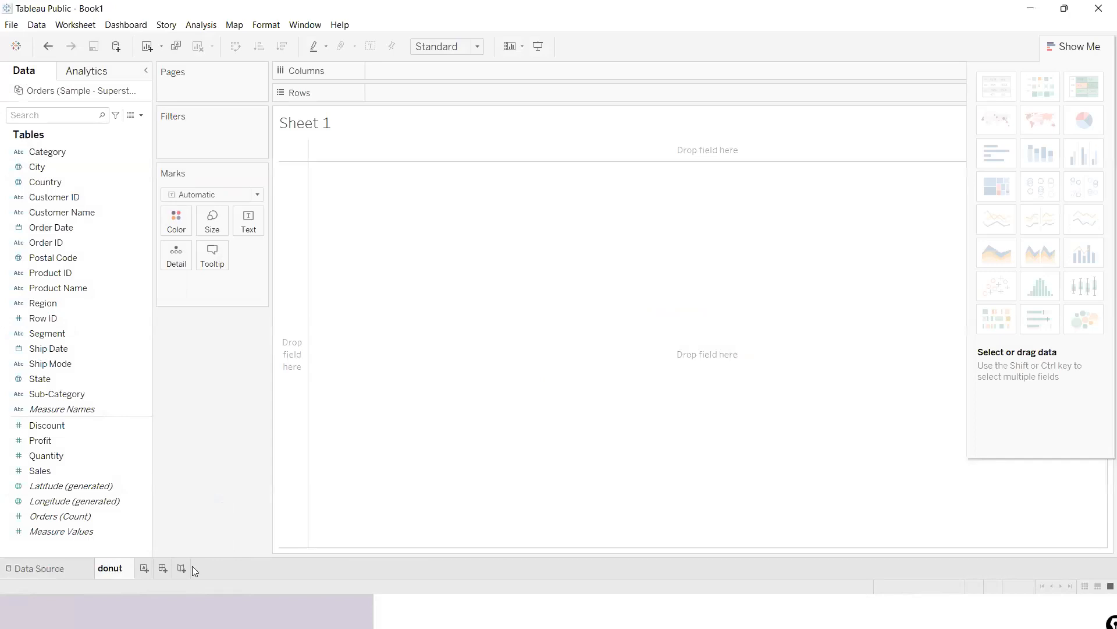
key(Return)
- Build a pie chart of Sales by Category on the donut sheet and enlarge it by widening and heightening its cell
click(72, 152)
drag(72, 150, 414, 70)
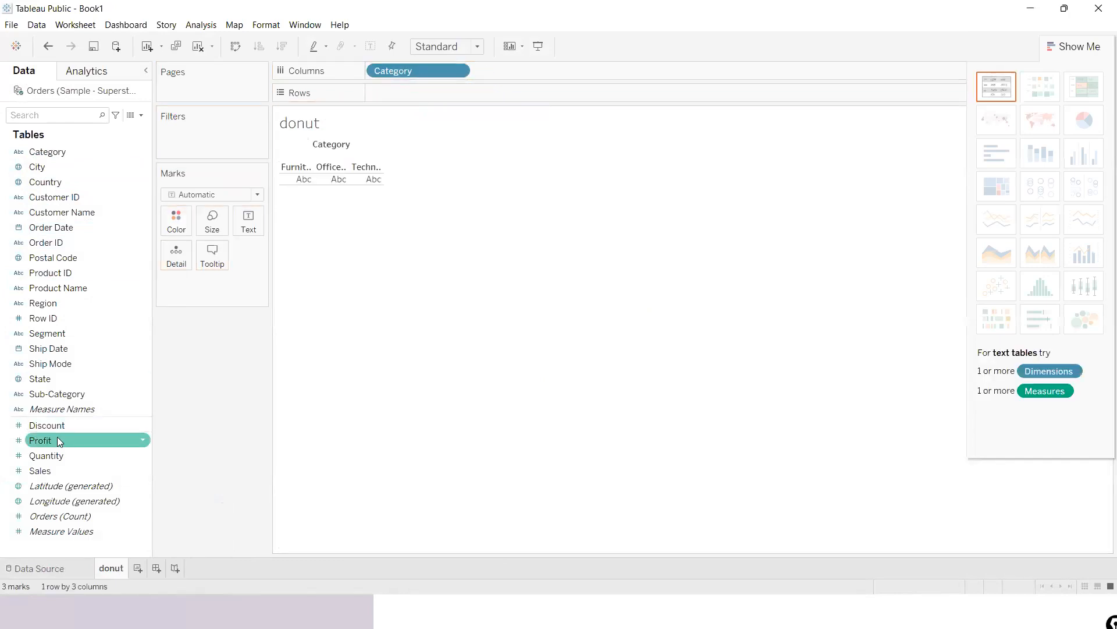
drag(41, 470, 390, 94)
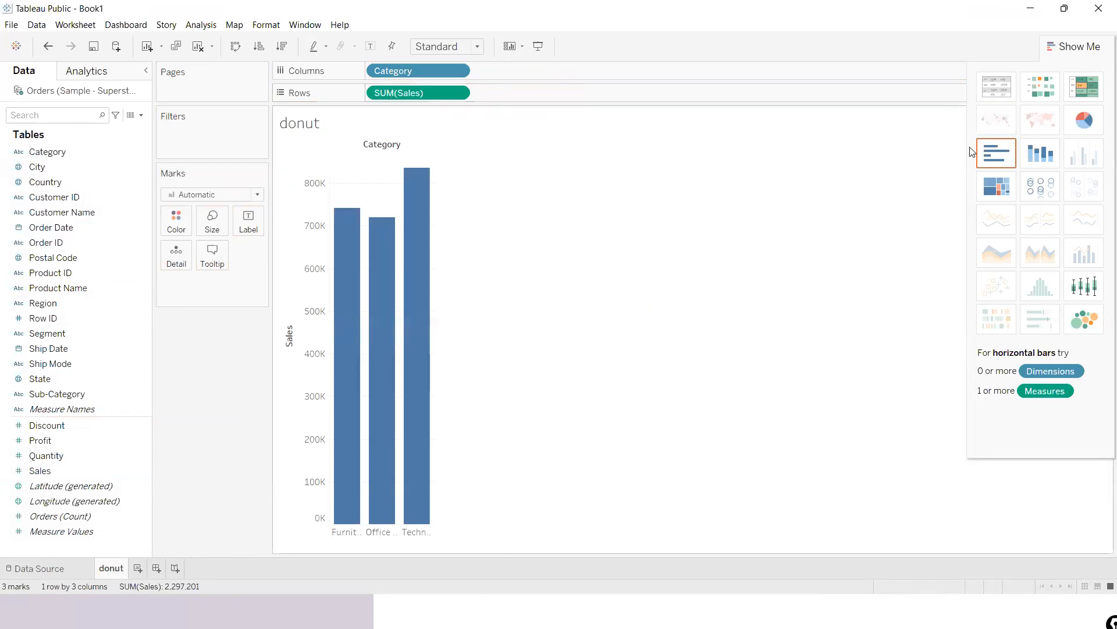
click(1084, 120)
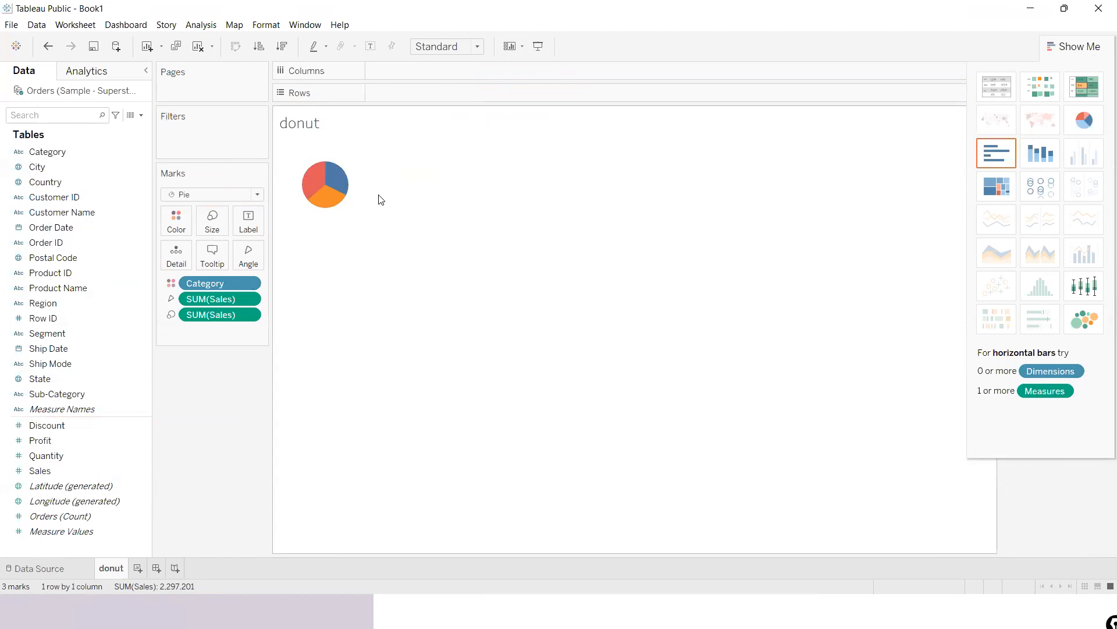
drag(372, 192, 616, 214)
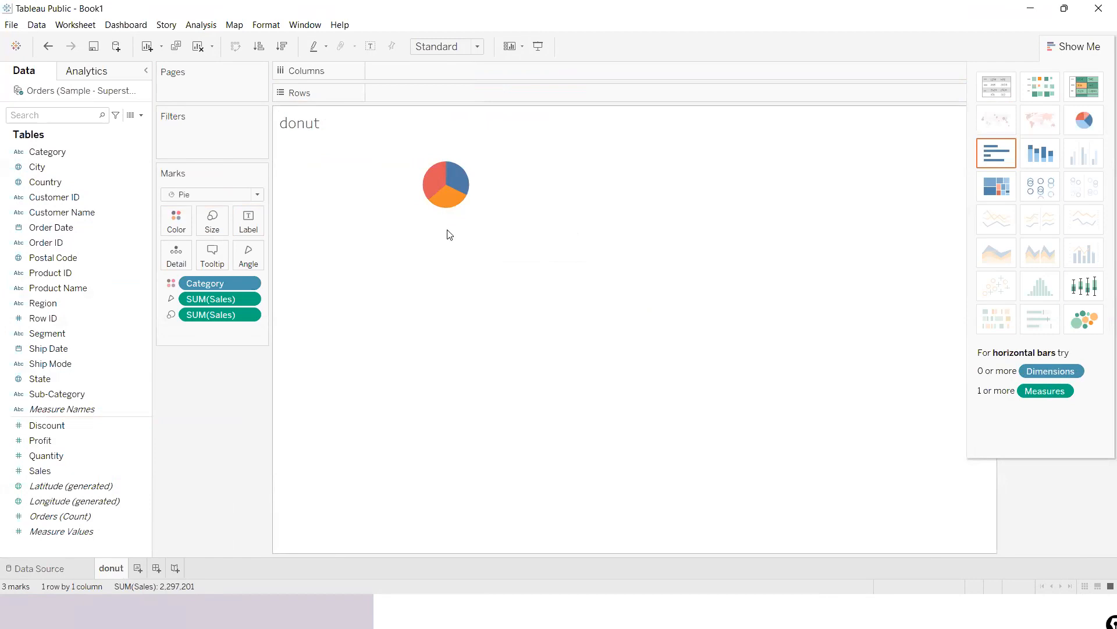
drag(449, 230, 456, 379)
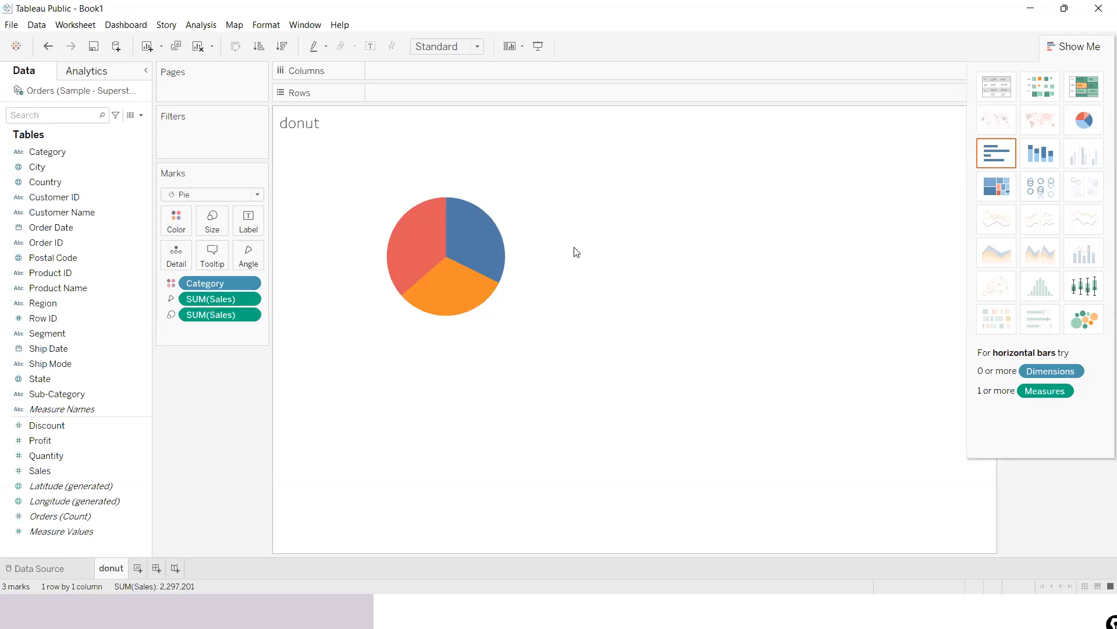
- Add an ad hoc MIN(0) calculation to Rows so the pie sits on an axis
double_click(381, 95)
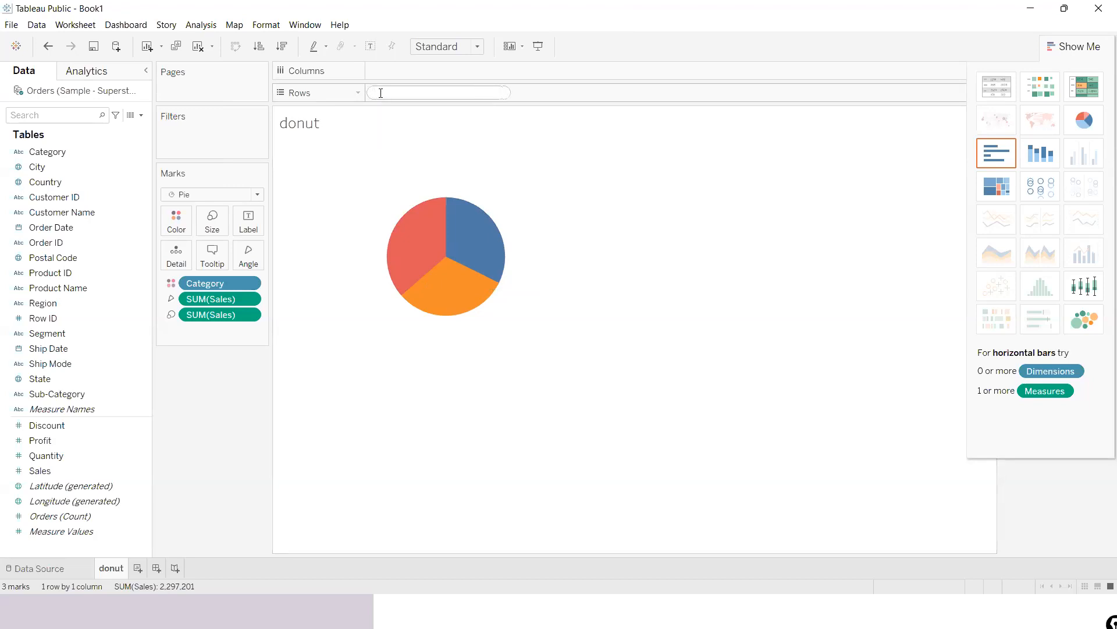
text(min)
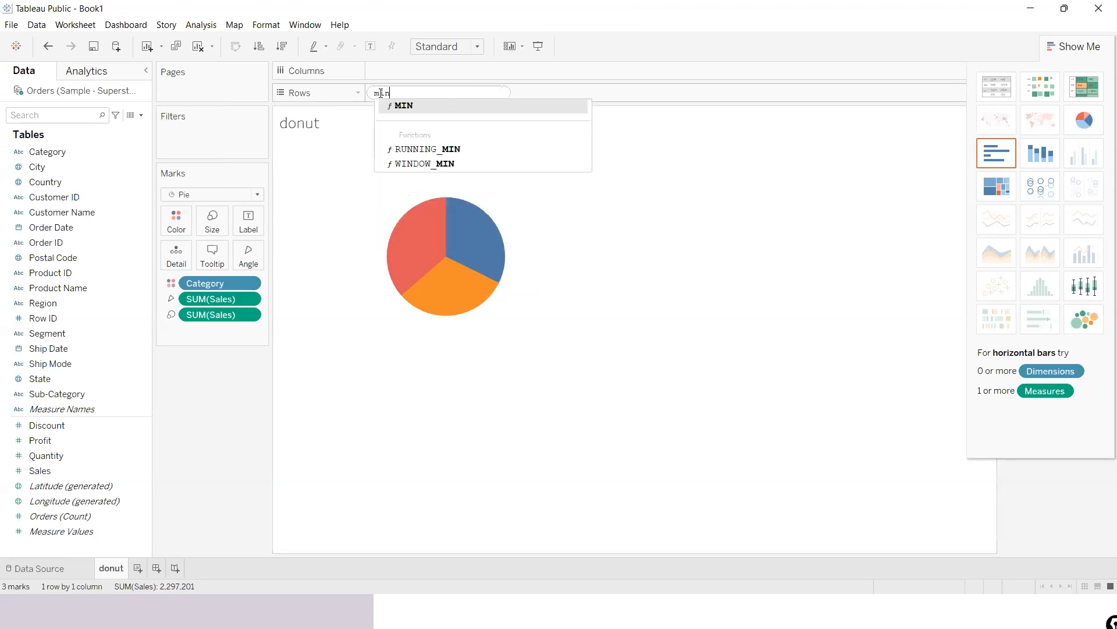
click(421, 108)
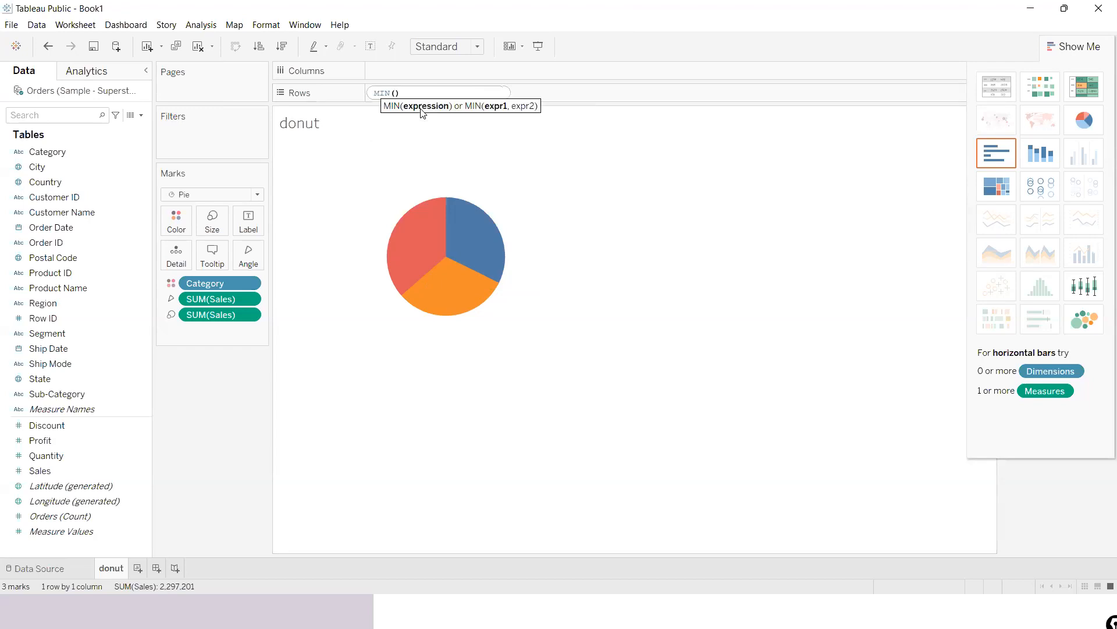
text(0)
key(Return)
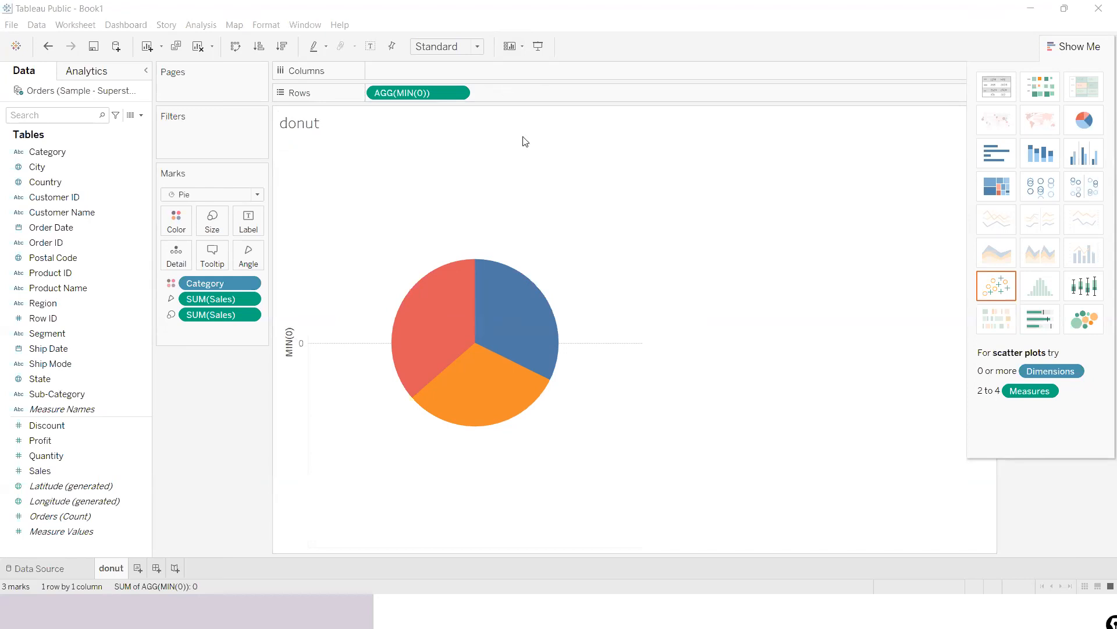
- Duplicate the MIN(0) calculation on Rows to create a second pie below the first
right_click(440, 99)
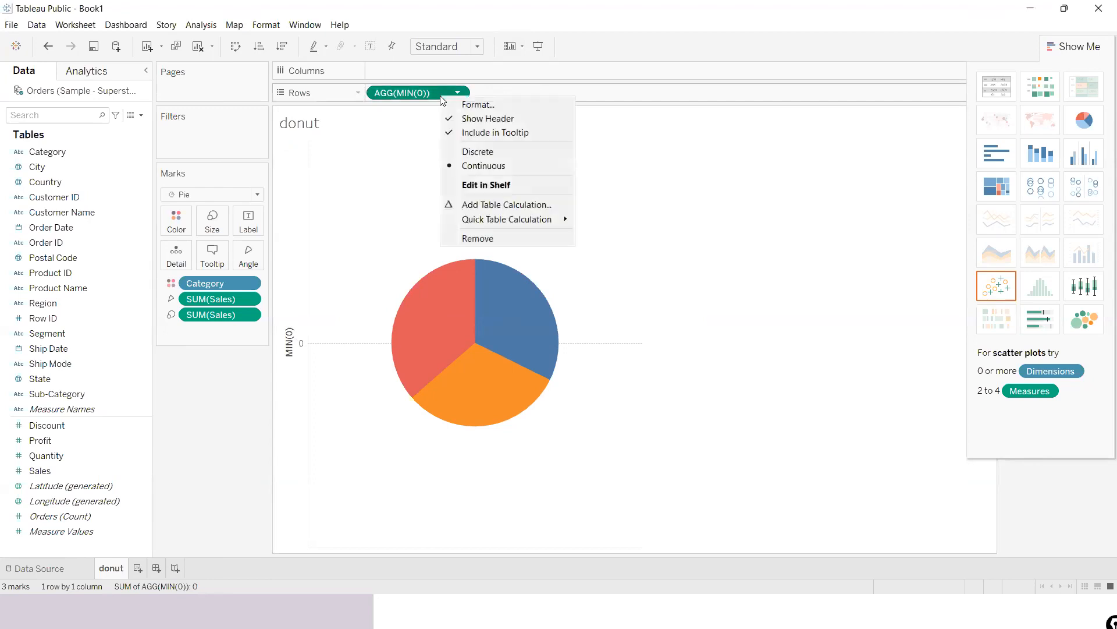
click(417, 113)
drag(420, 95, 539, 98)
drag(442, 102, 547, 99)
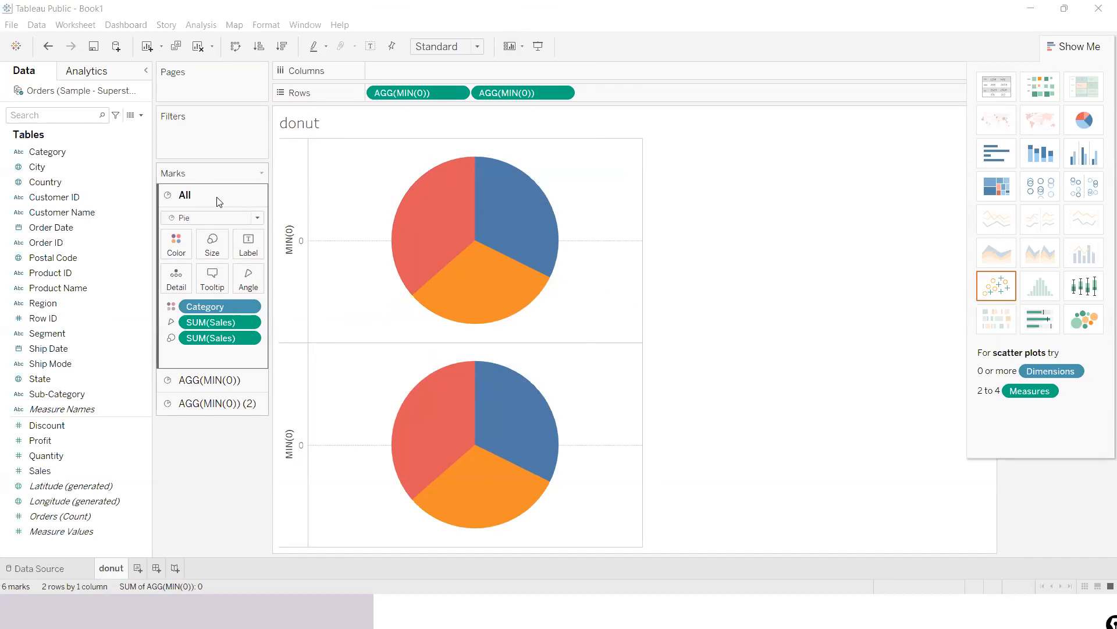
- Reduce the mark size of both pies through the All marks card and fine-tune it slightly larger on the first MIN(0) card
click(212, 244)
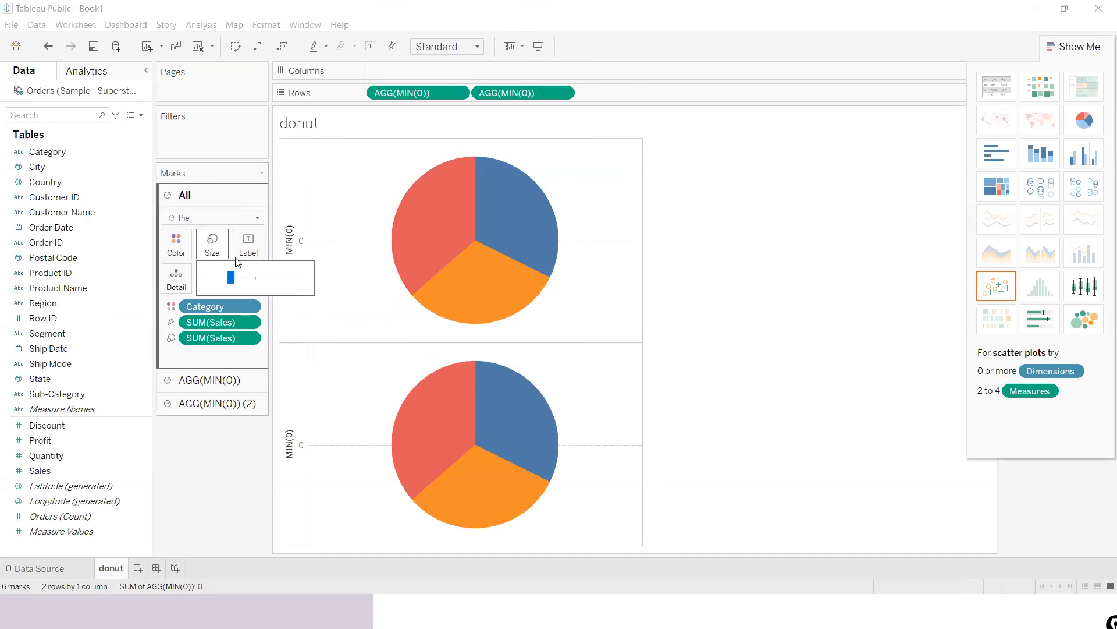
drag(237, 283, 228, 284)
click(189, 384)
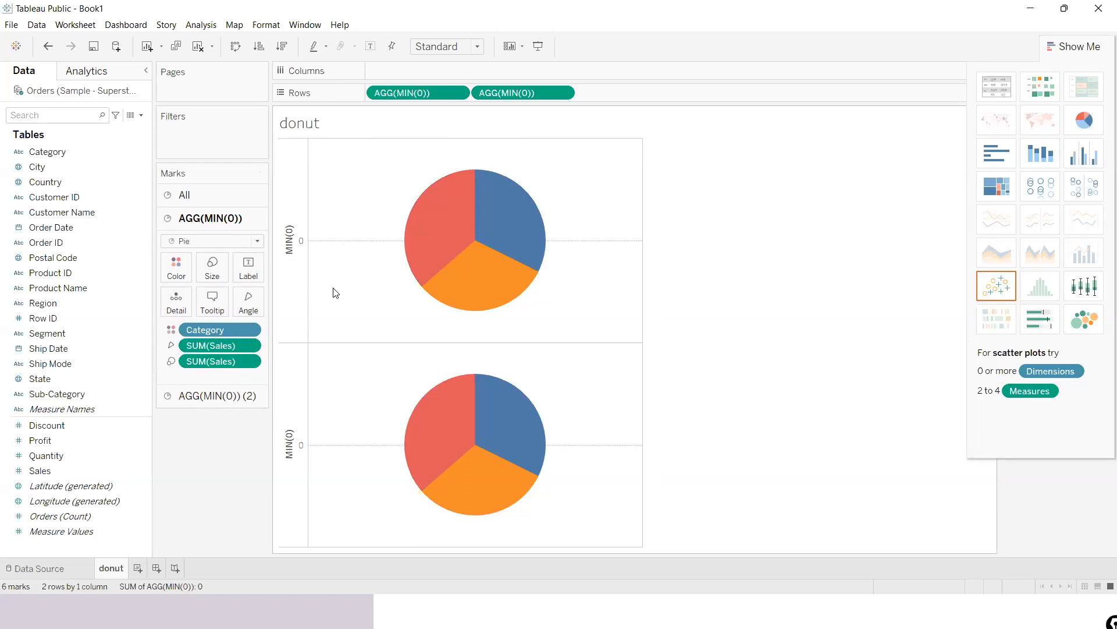
click(218, 274)
drag(227, 300, 229, 301)
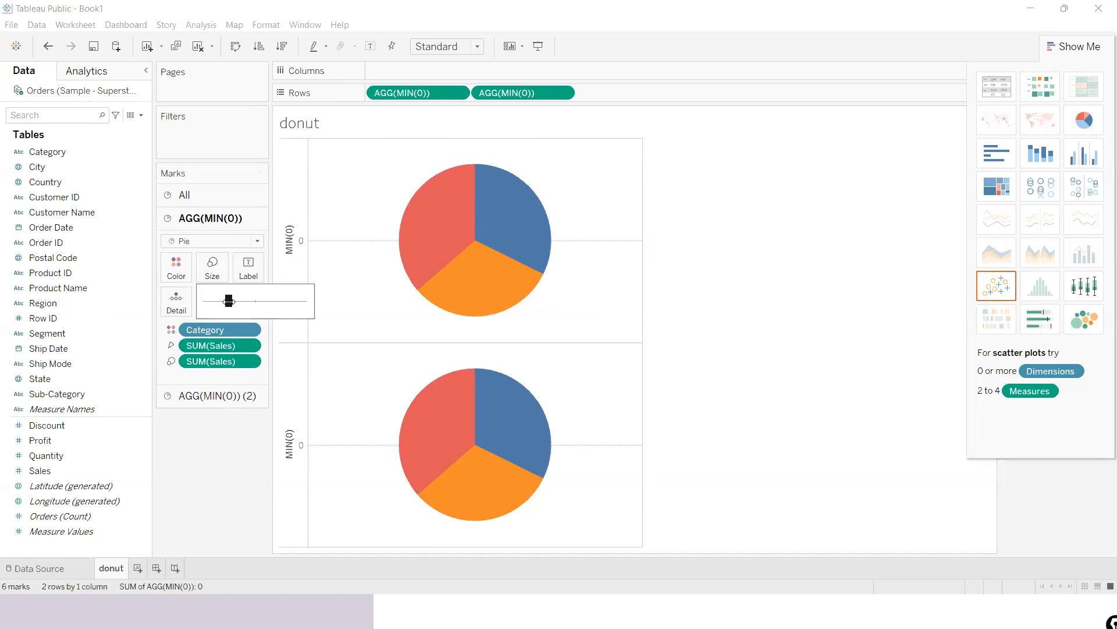
click(370, 208)
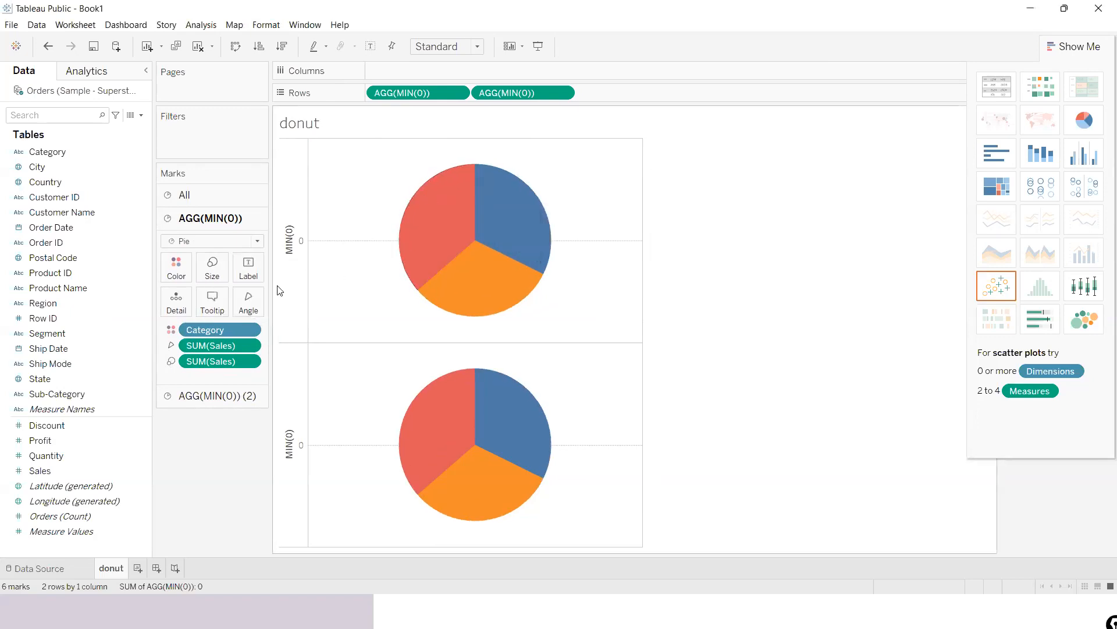
- Show the marks of the second MIN(0) pie and compare the slice details of both pies
click(212, 405)
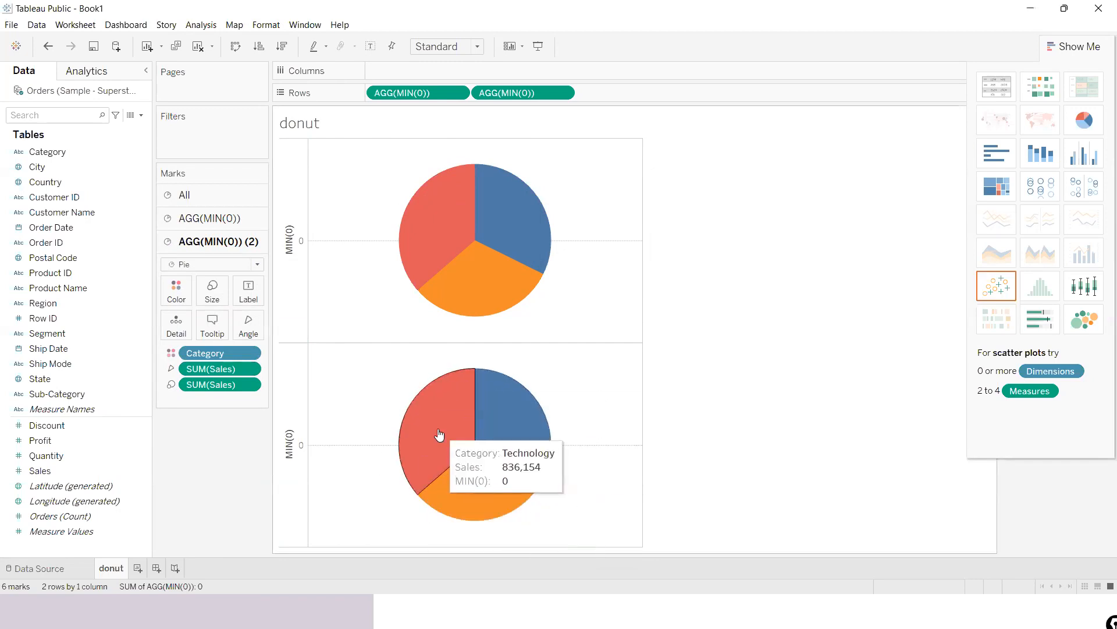
mouse_move(438, 254)
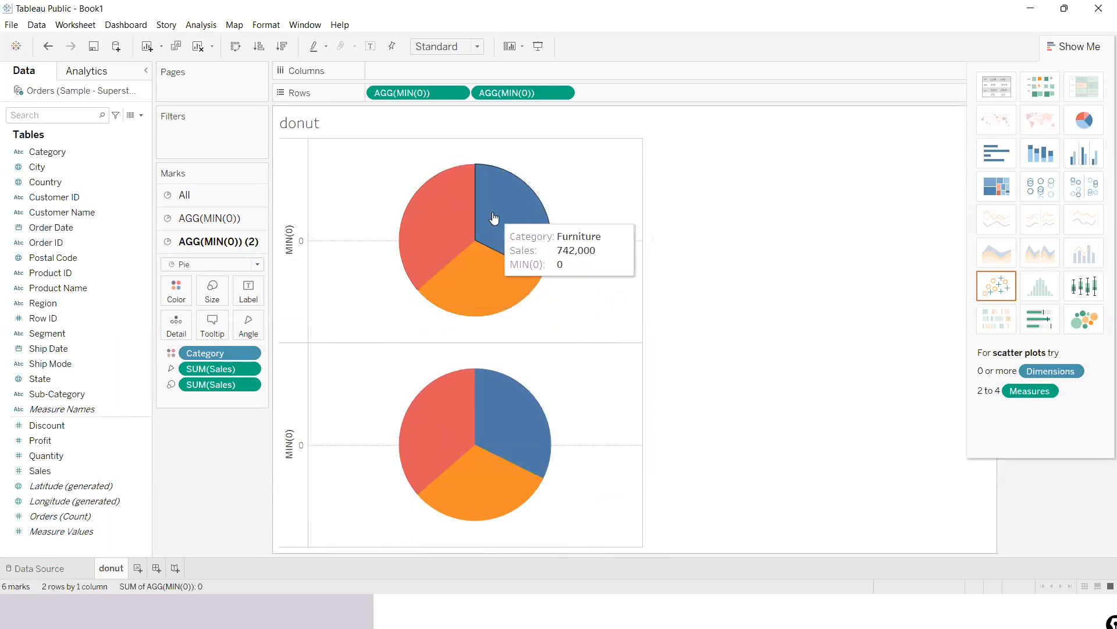
mouse_move(444, 464)
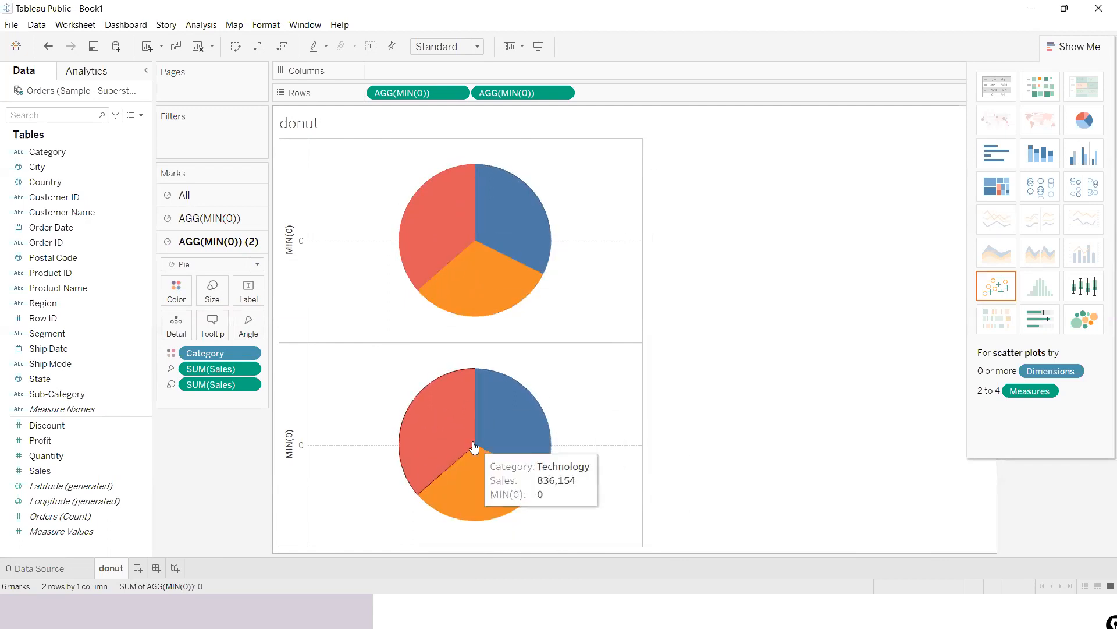
mouse_move(442, 314)
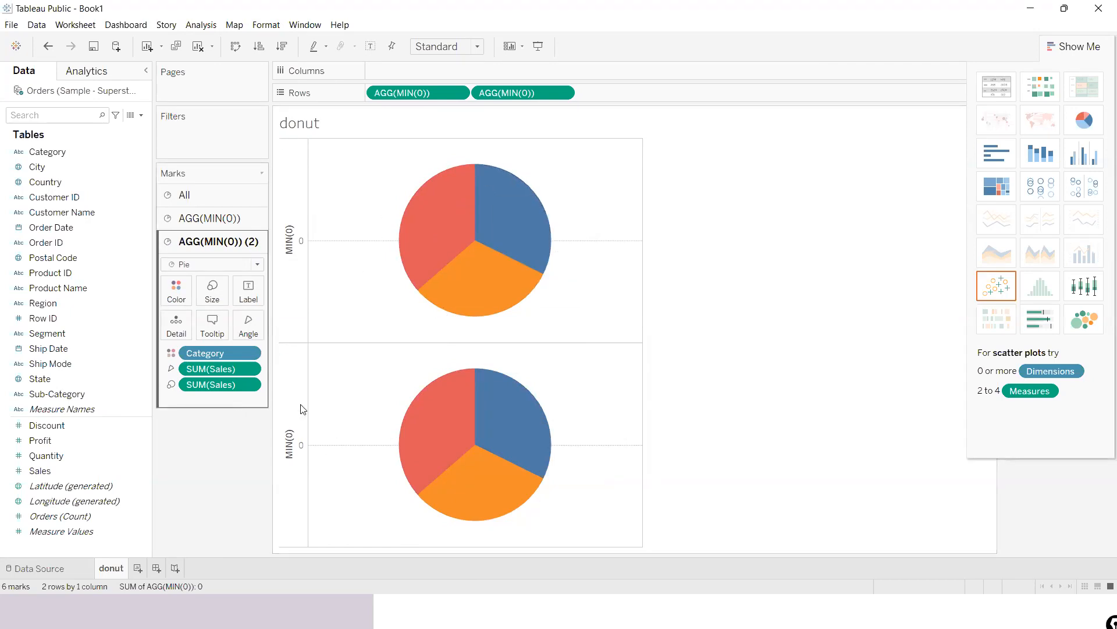
- Remove Category and both SUM(Sales) fields from the marks of the second MIN(0) pie
drag(208, 382, 202, 440)
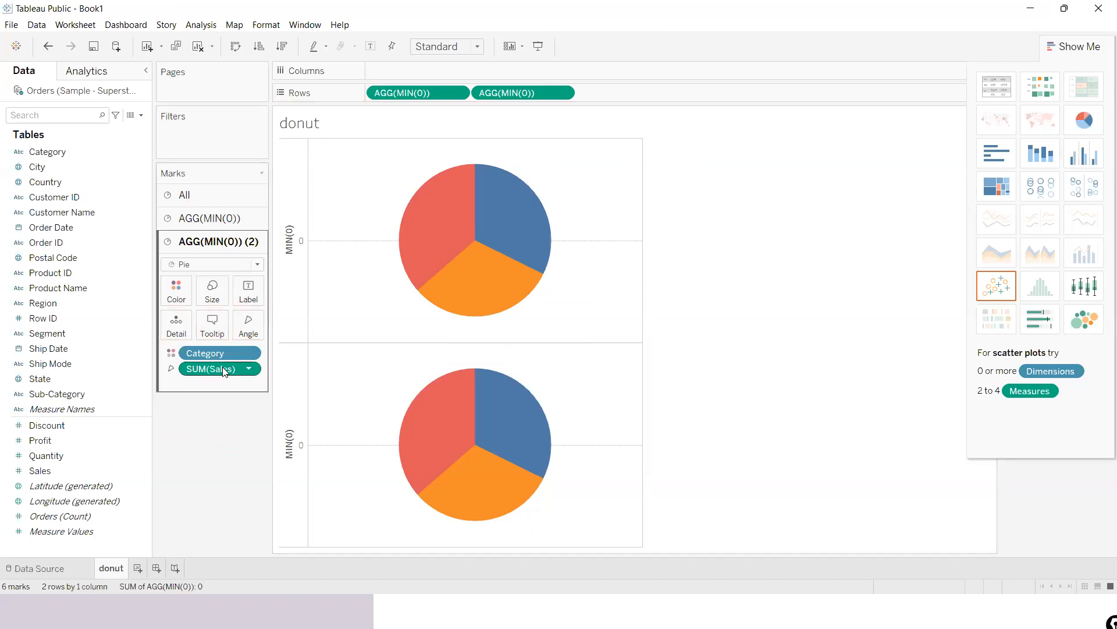
drag(222, 366, 218, 445)
drag(228, 352, 220, 454)
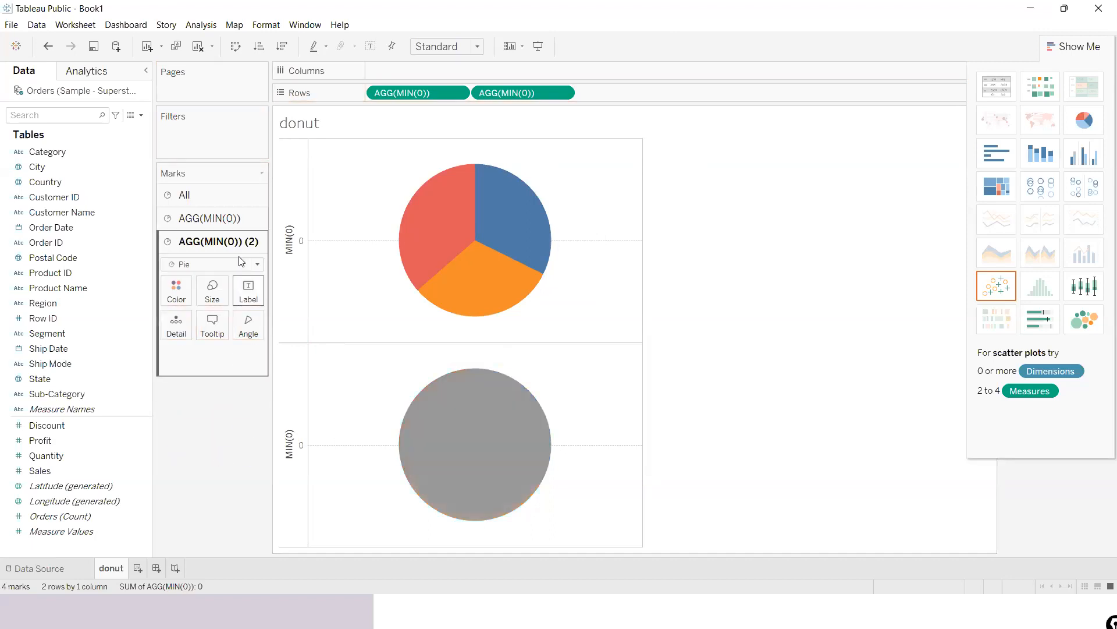
click(230, 219)
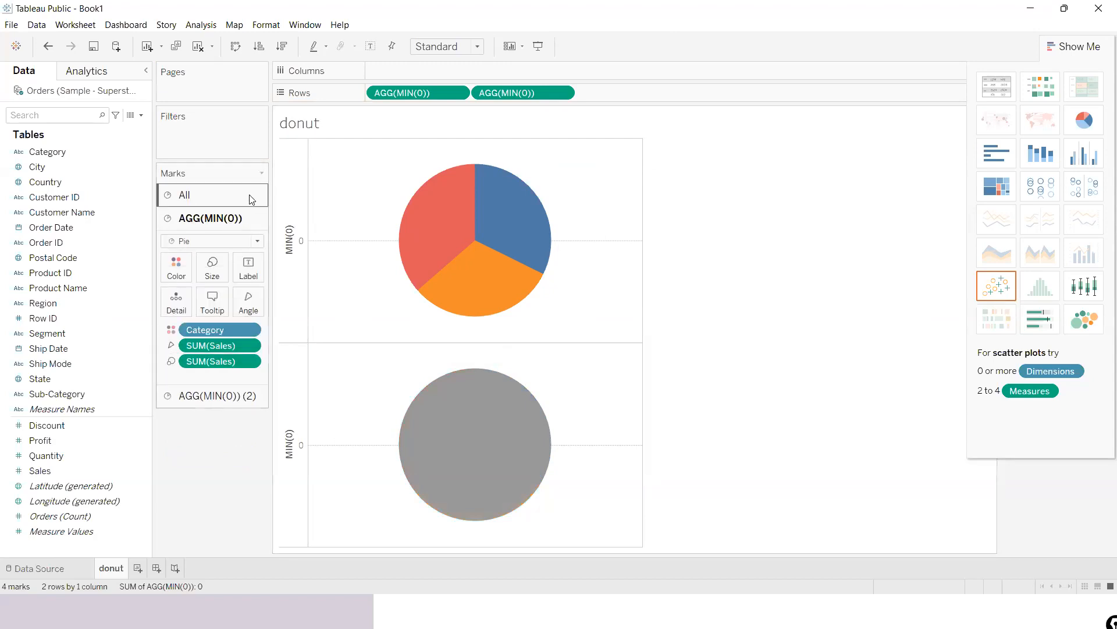
click(254, 198)
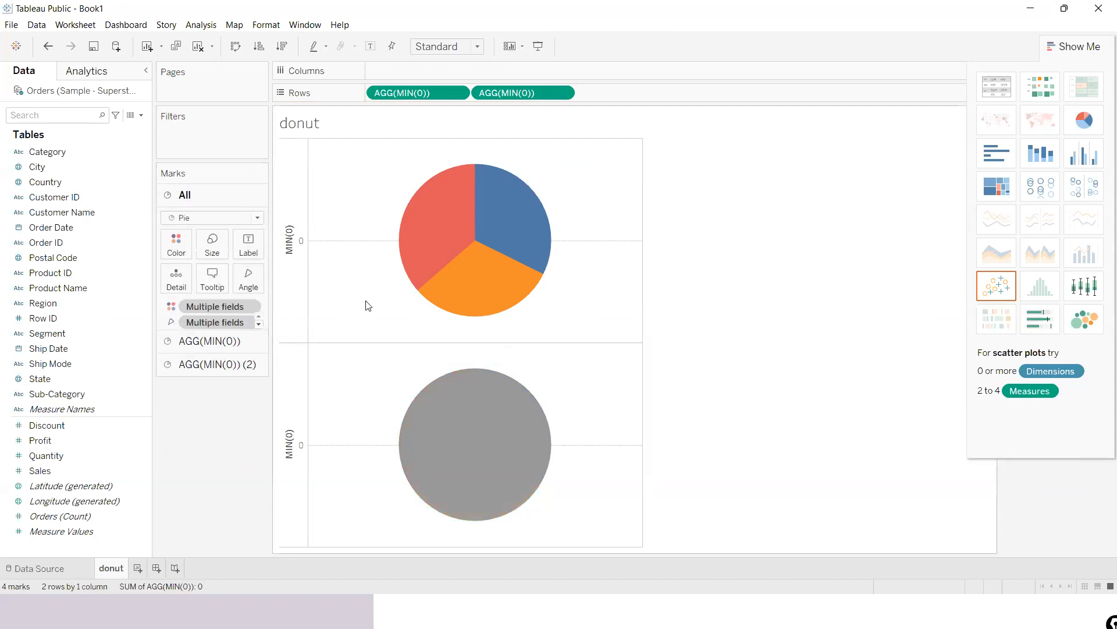
- Shrink the second MIN(0) pie below the size of the first one and colour it white
click(239, 364)
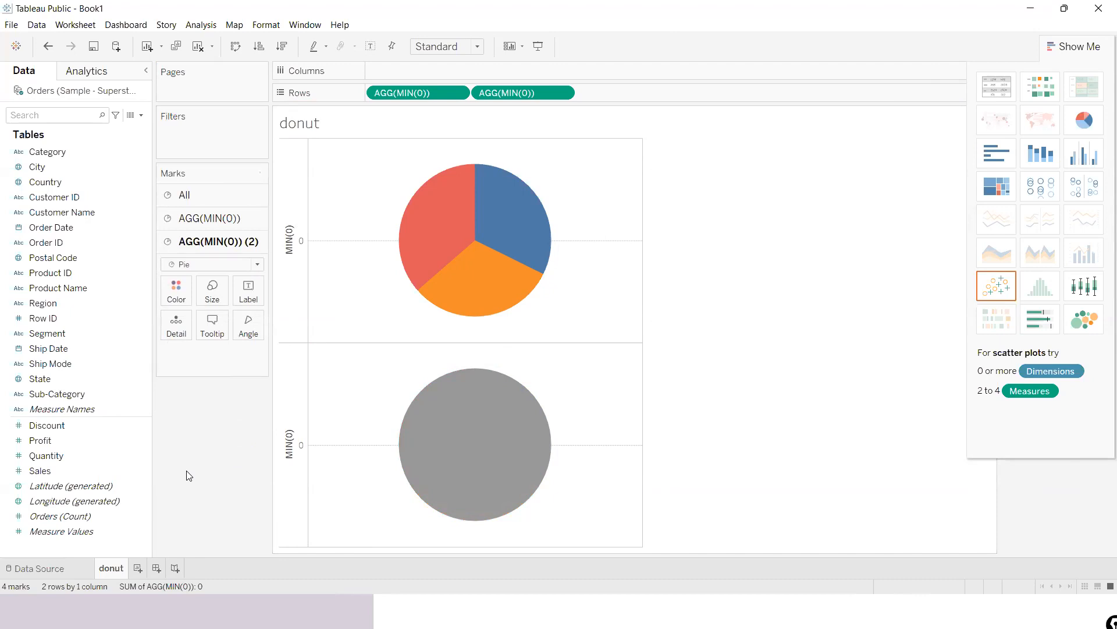
click(212, 291)
drag(223, 321, 225, 326)
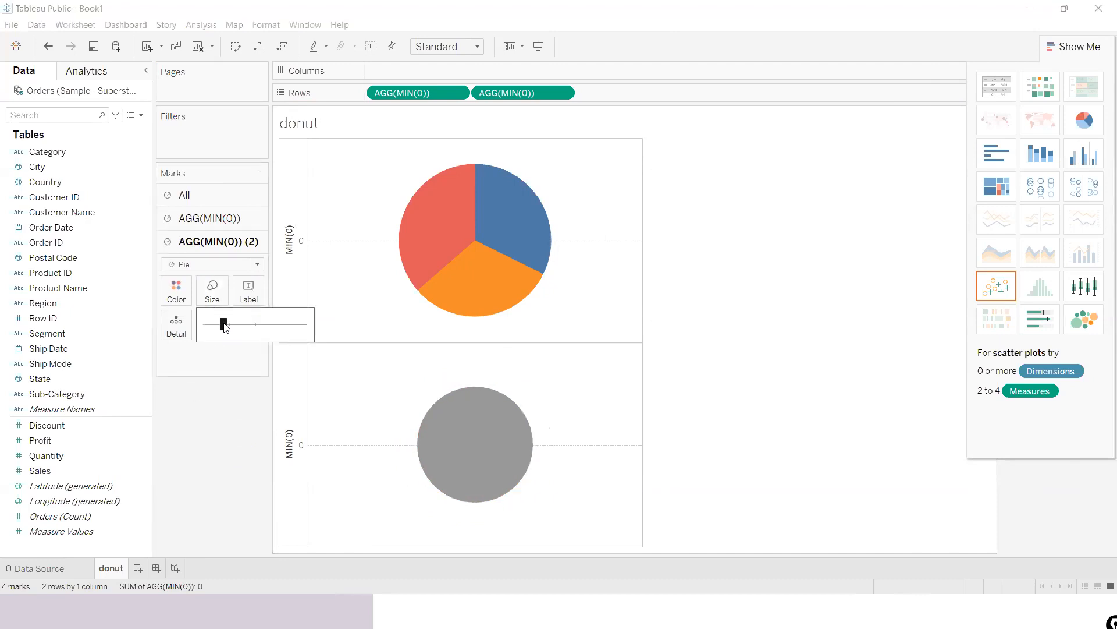
click(176, 297)
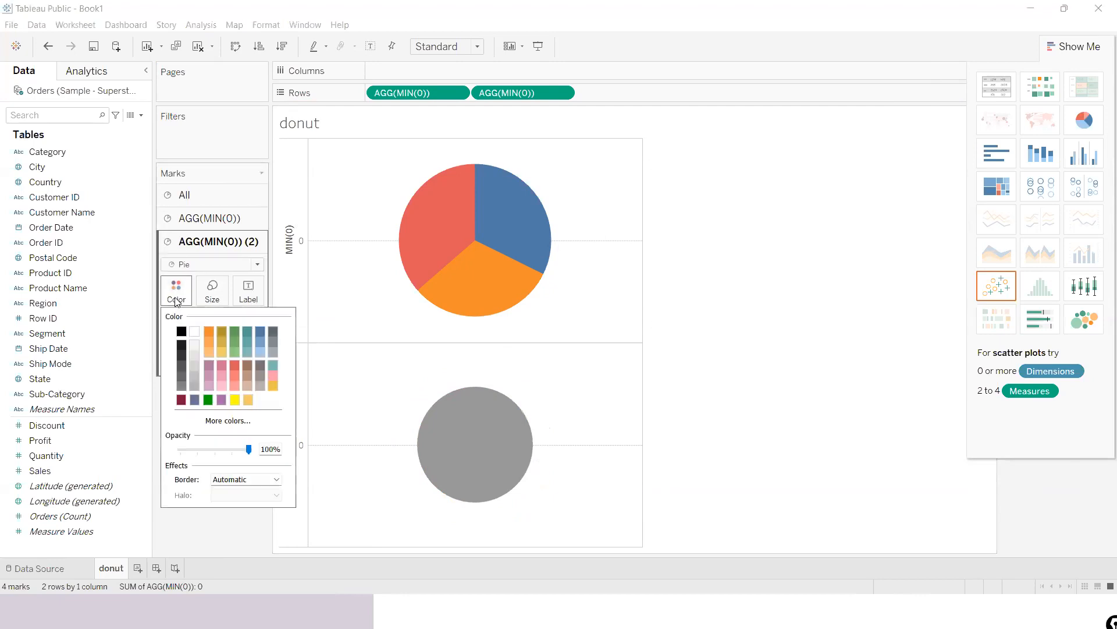
click(197, 334)
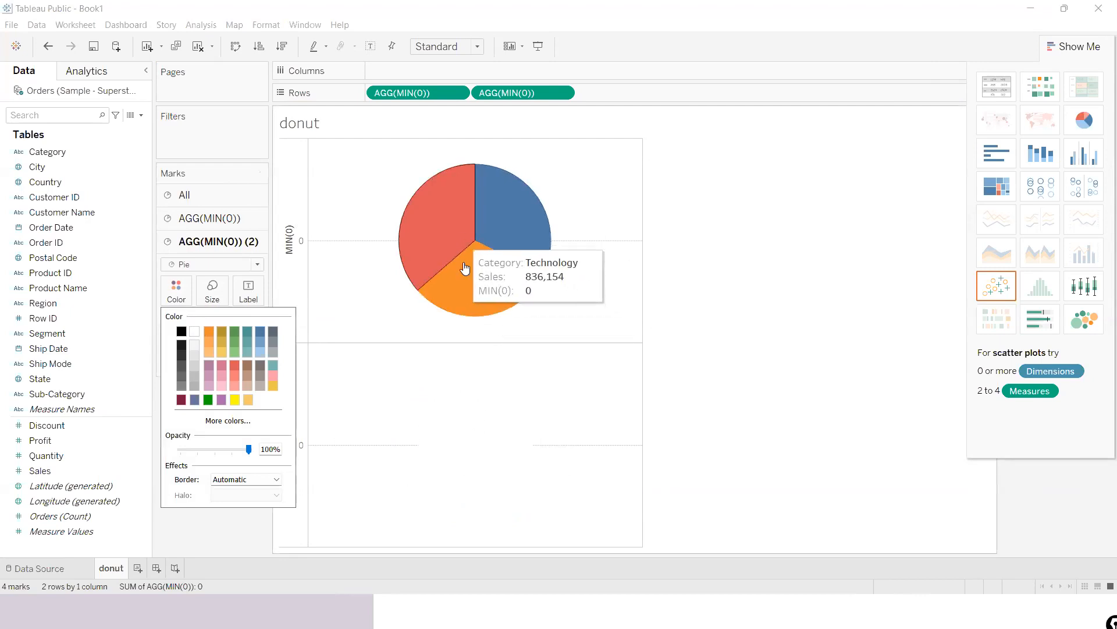
- Try overlaying the two MIN(0) pies as a dual axis and undo it
click(288, 265)
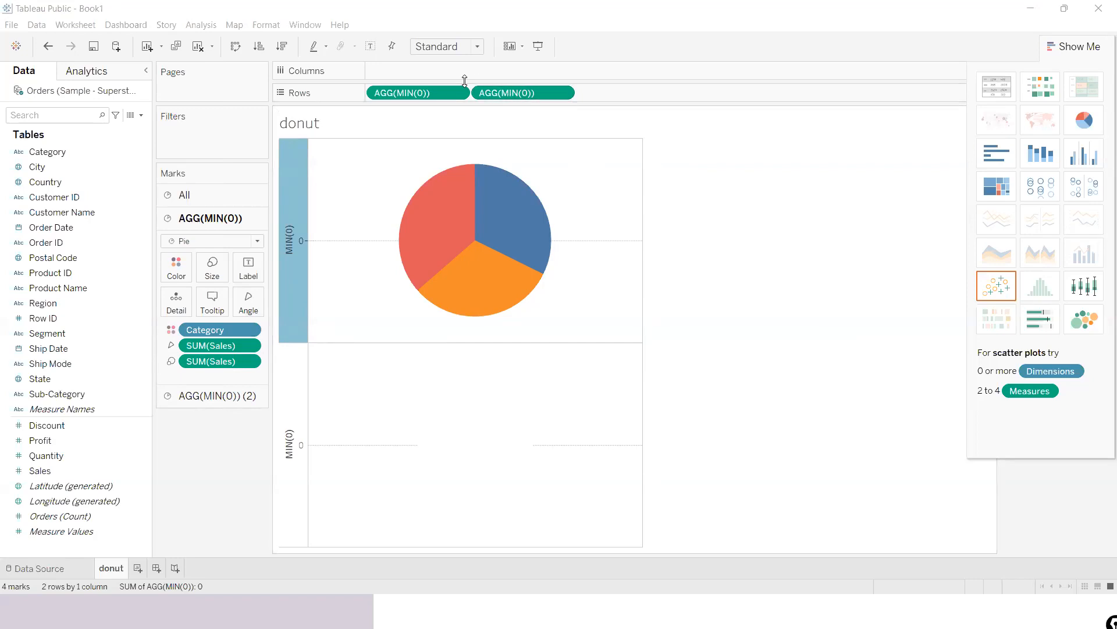
click(457, 97)
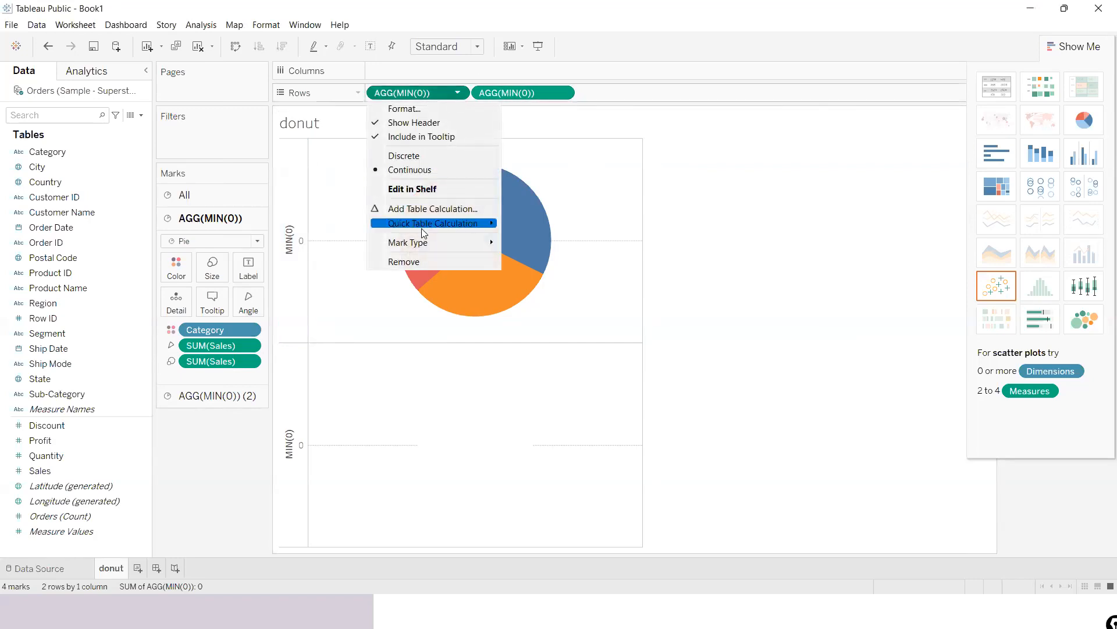
click(859, 127)
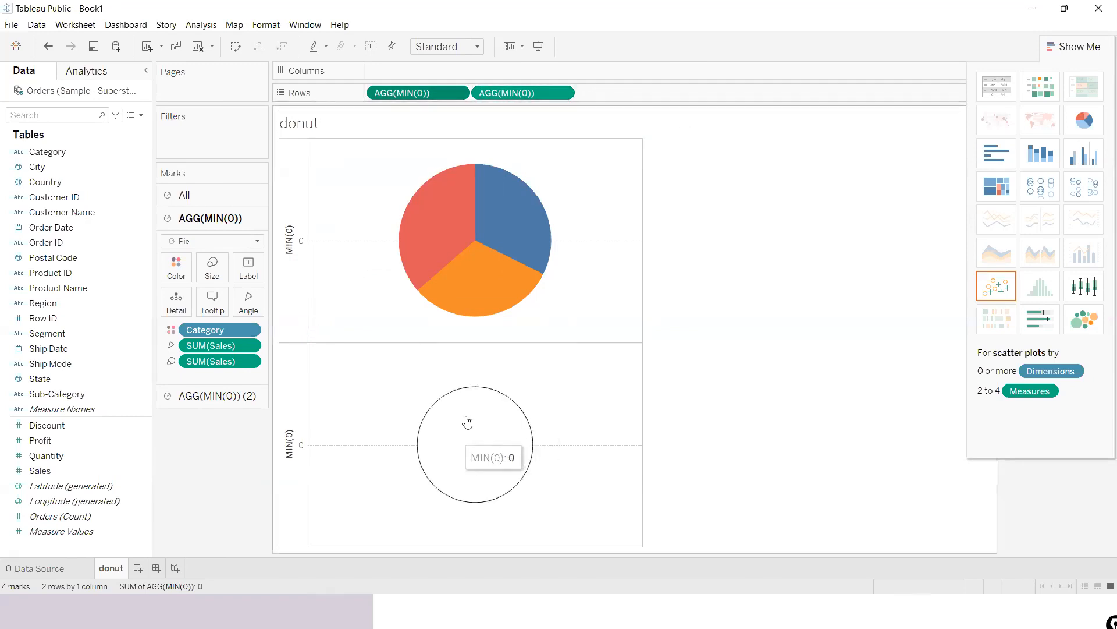
click(563, 92)
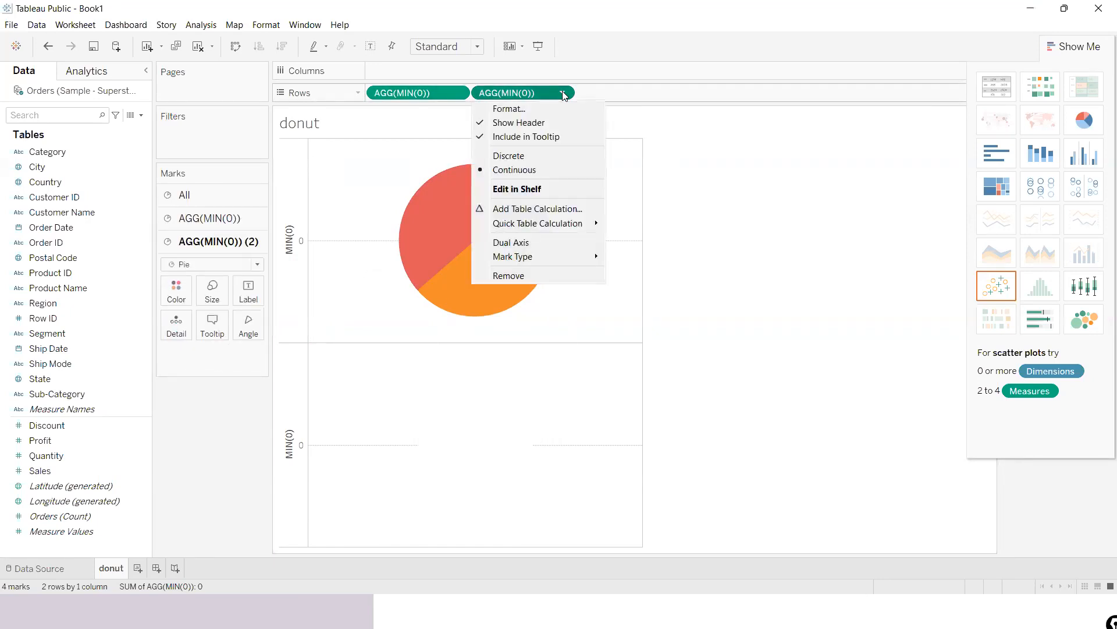
click(516, 248)
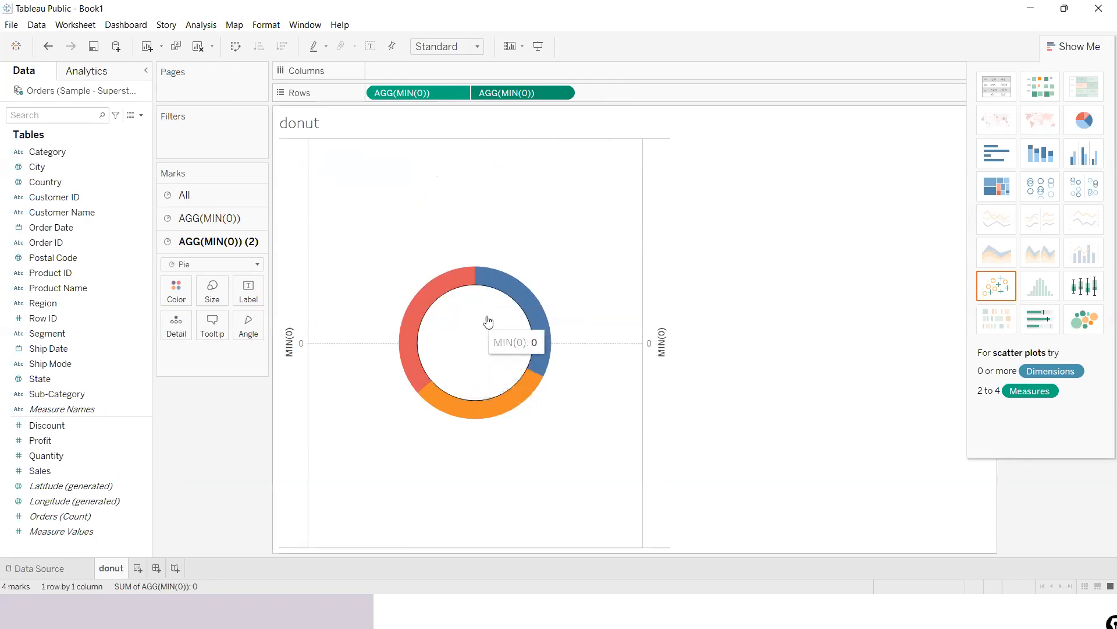
click(50, 48)
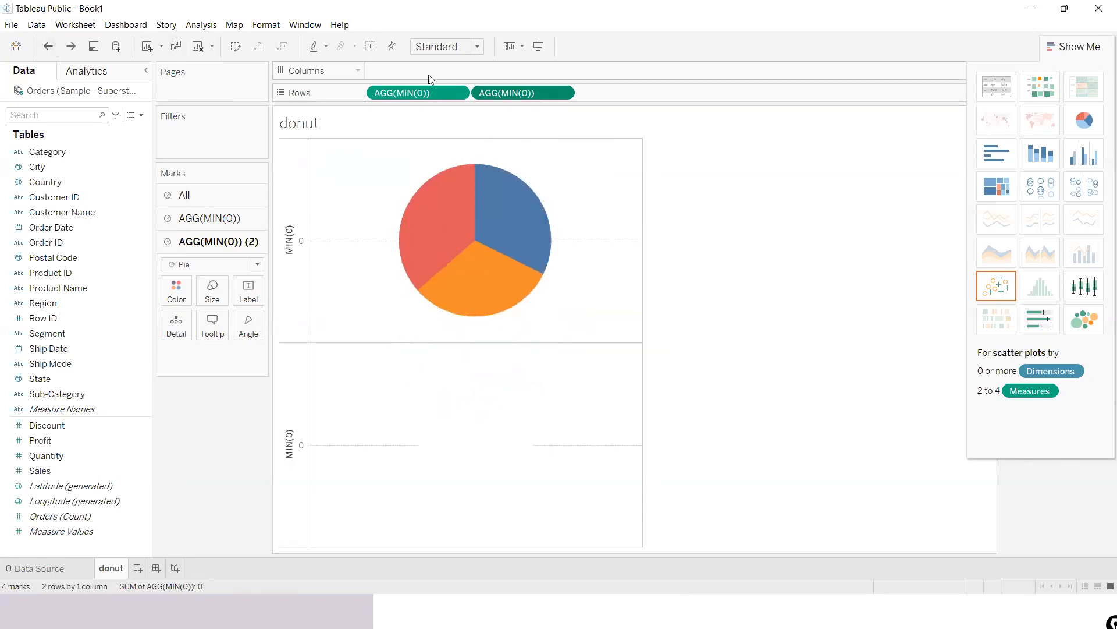
- Overlay the second MIN(0) pie on the first as a dual axis and reduce its size to thicken the ring
click(565, 97)
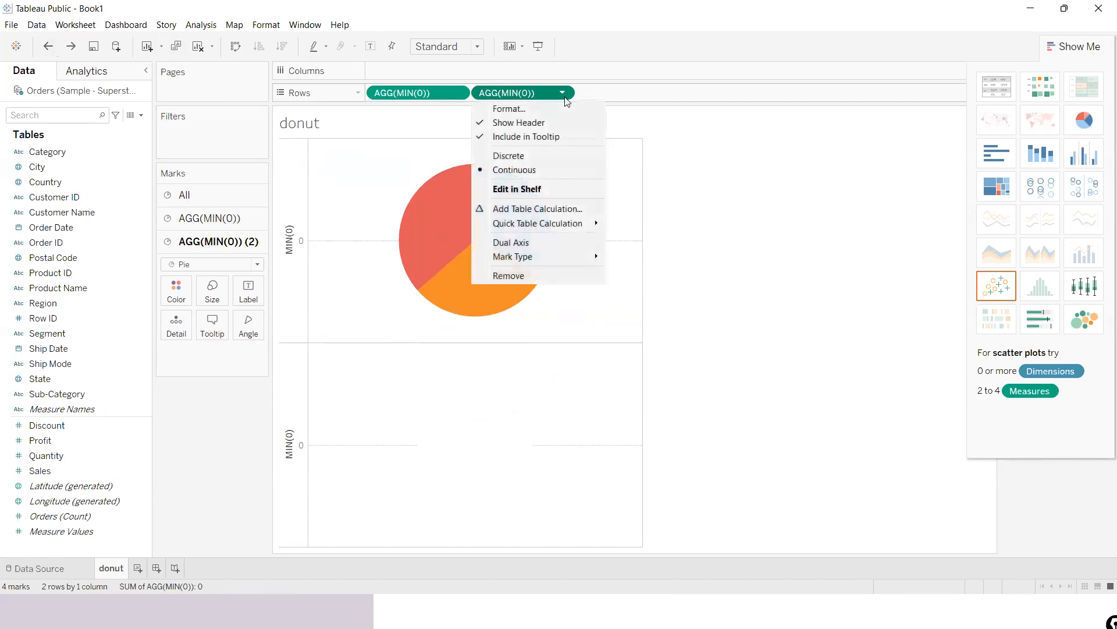
click(498, 242)
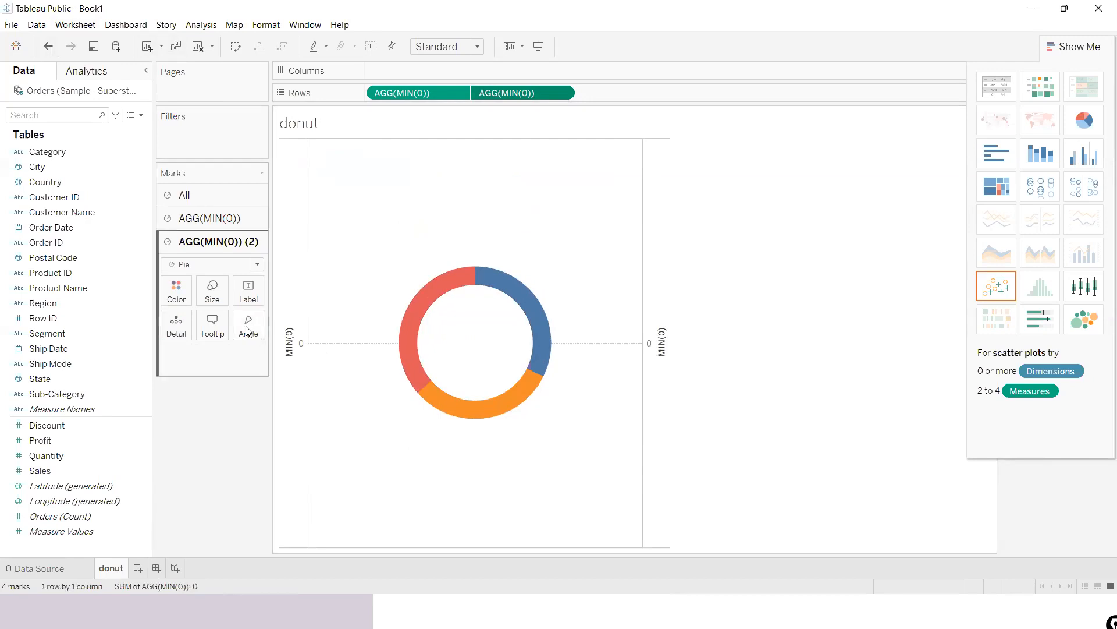
click(213, 291)
drag(221, 320, 217, 325)
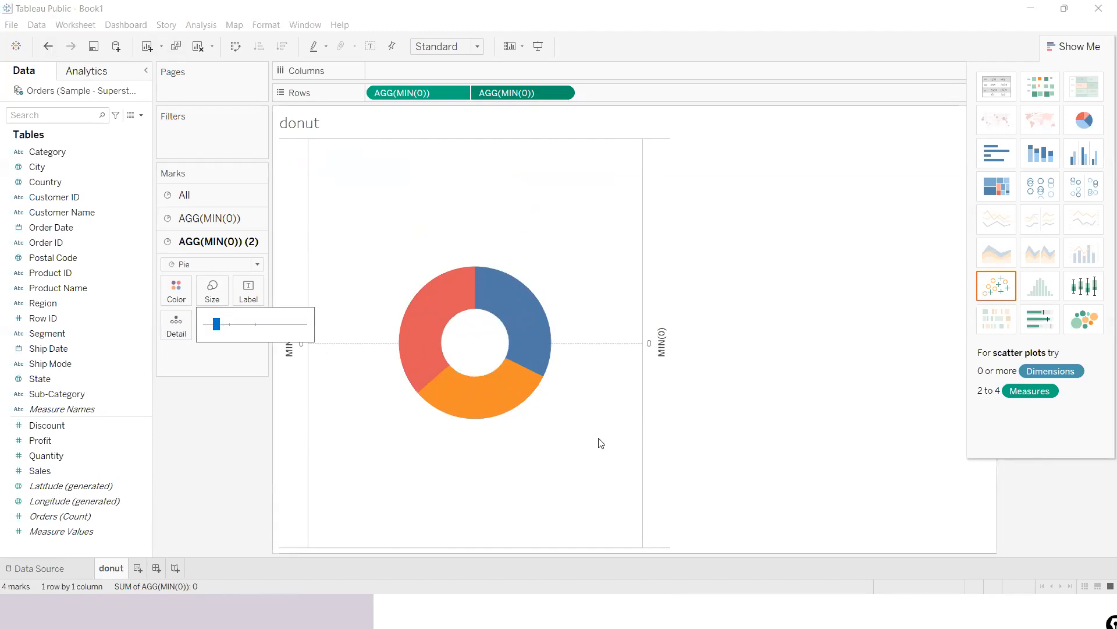
click(839, 343)
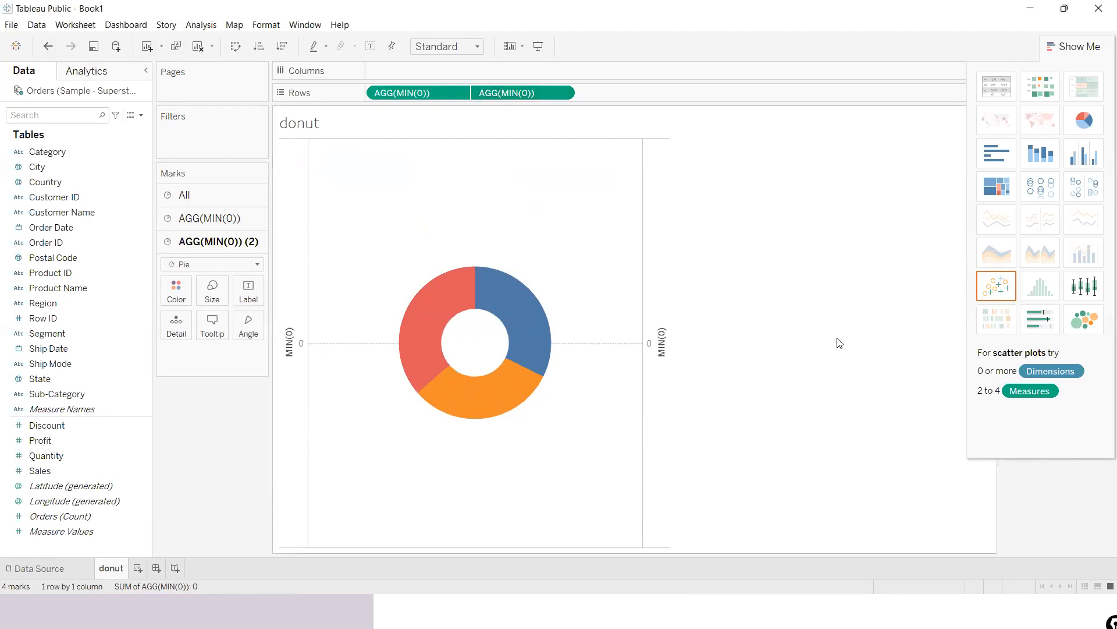
- Hide the header of the second MIN(0) axis beside the donut
click(654, 333)
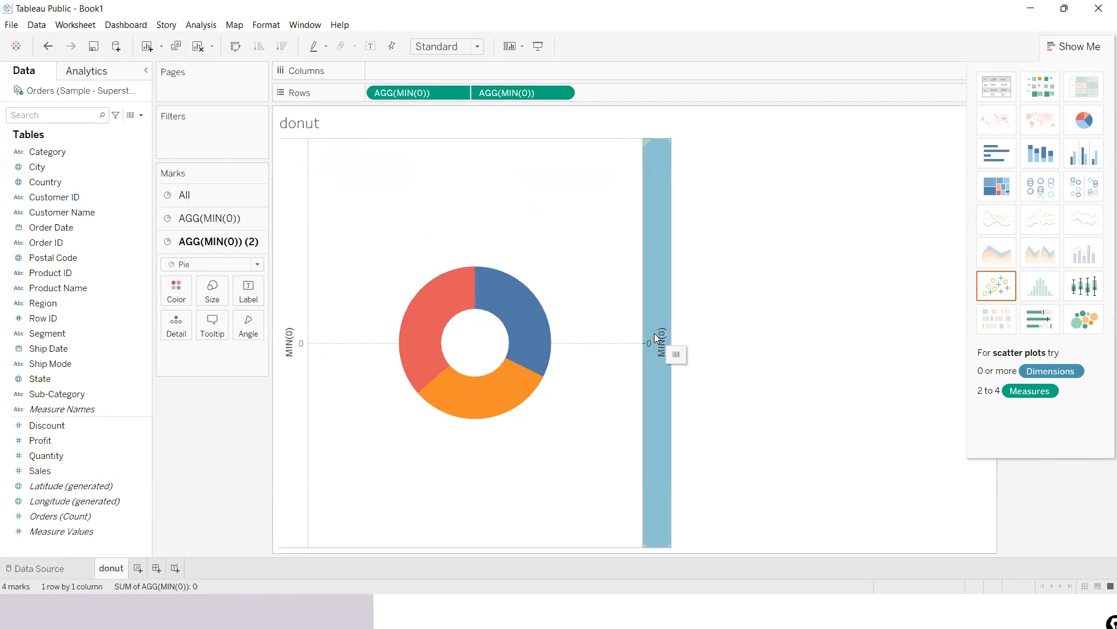
right_click(654, 332)
click(700, 263)
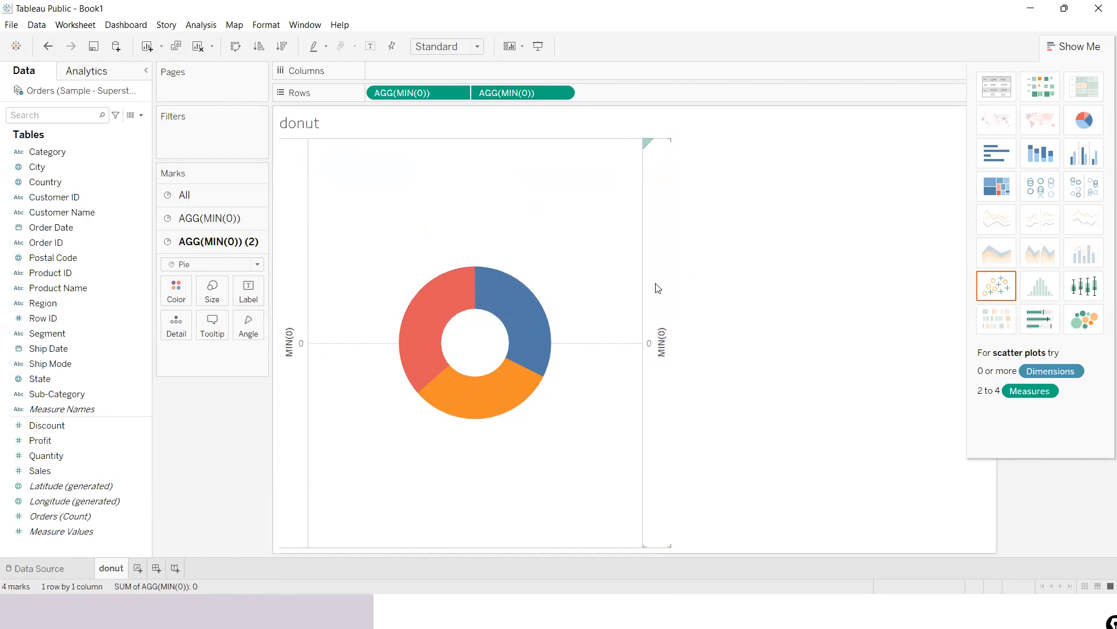
click(657, 287)
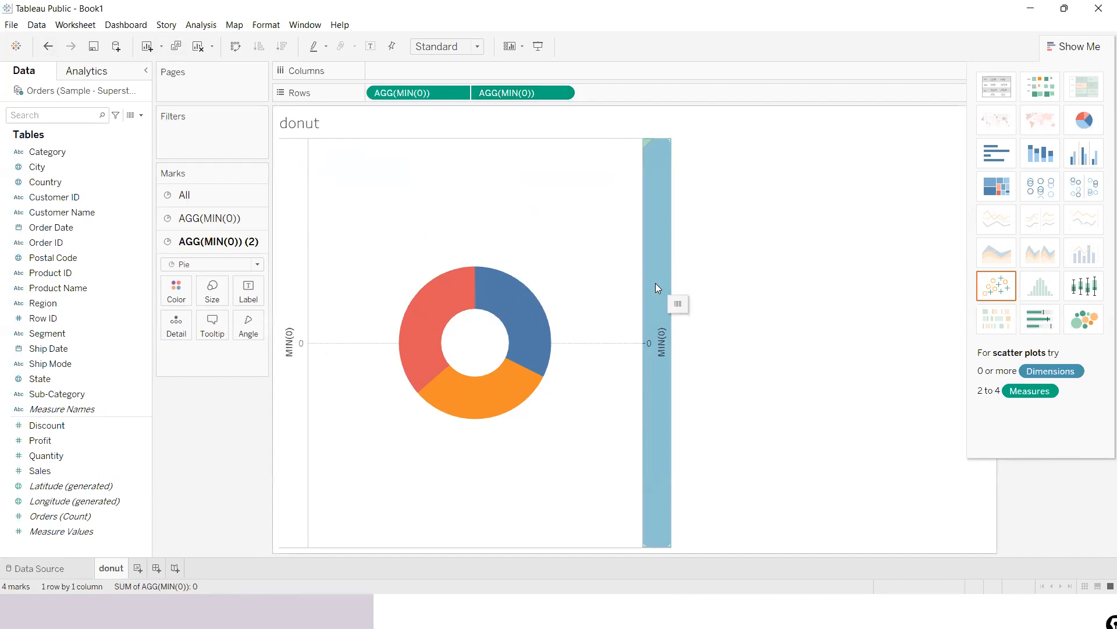
right_click(655, 284)
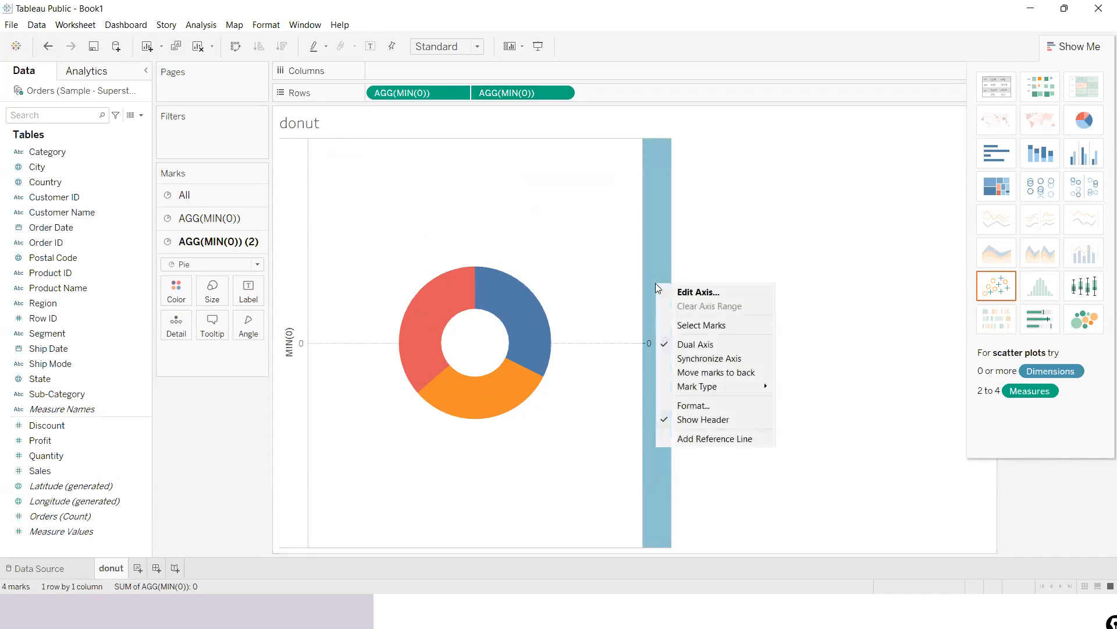
click(703, 420)
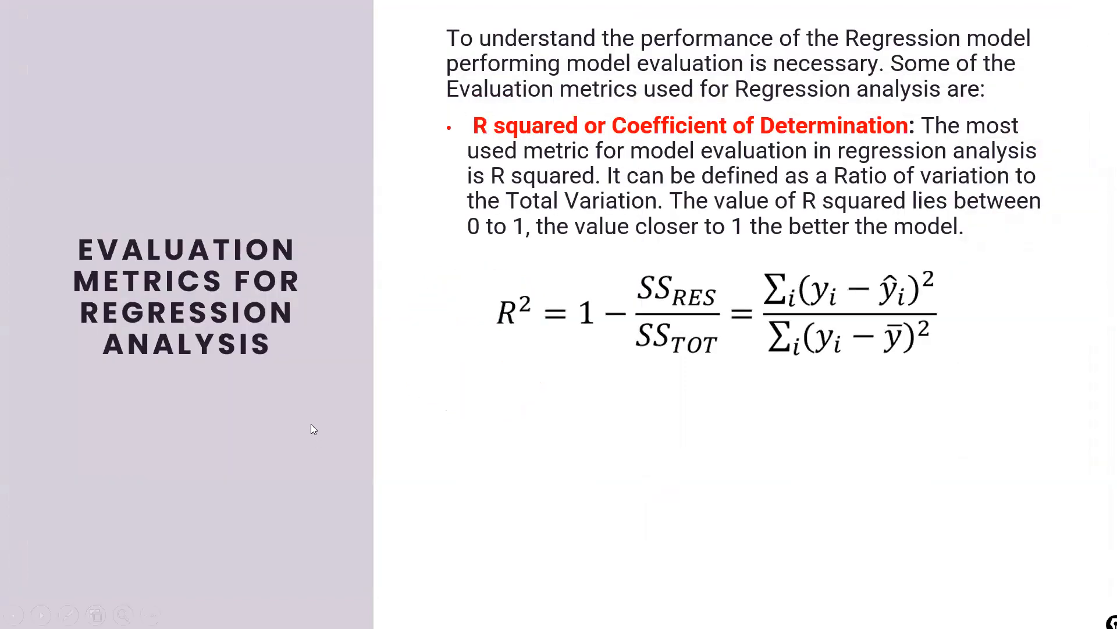
- Check the open windows and the desktop for the Tableau workbook
key(alt+Tab)
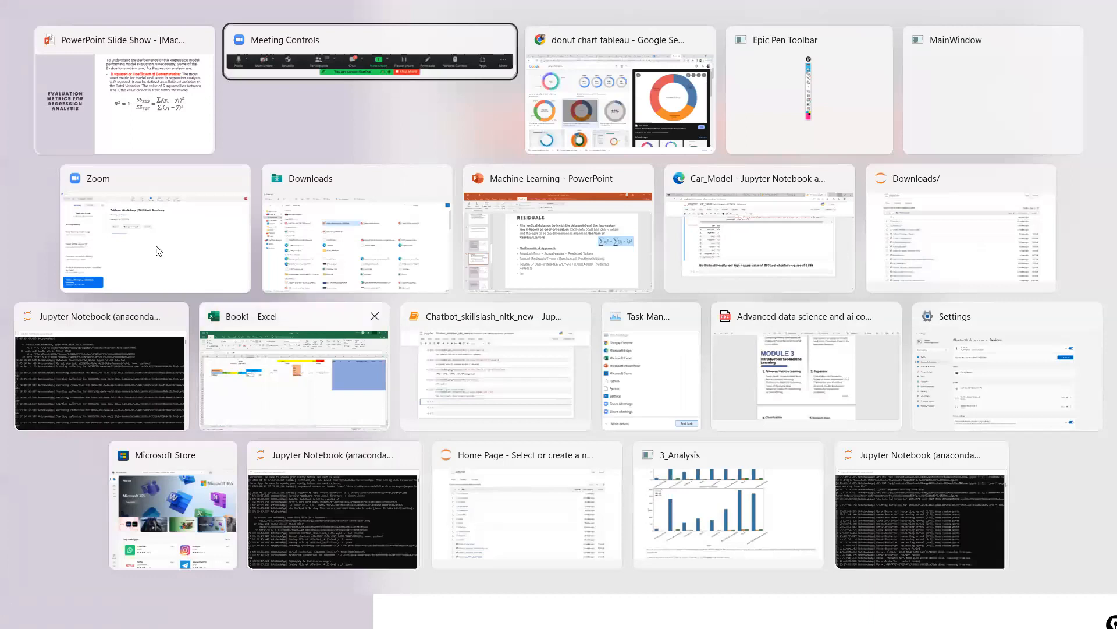
click(136, 146)
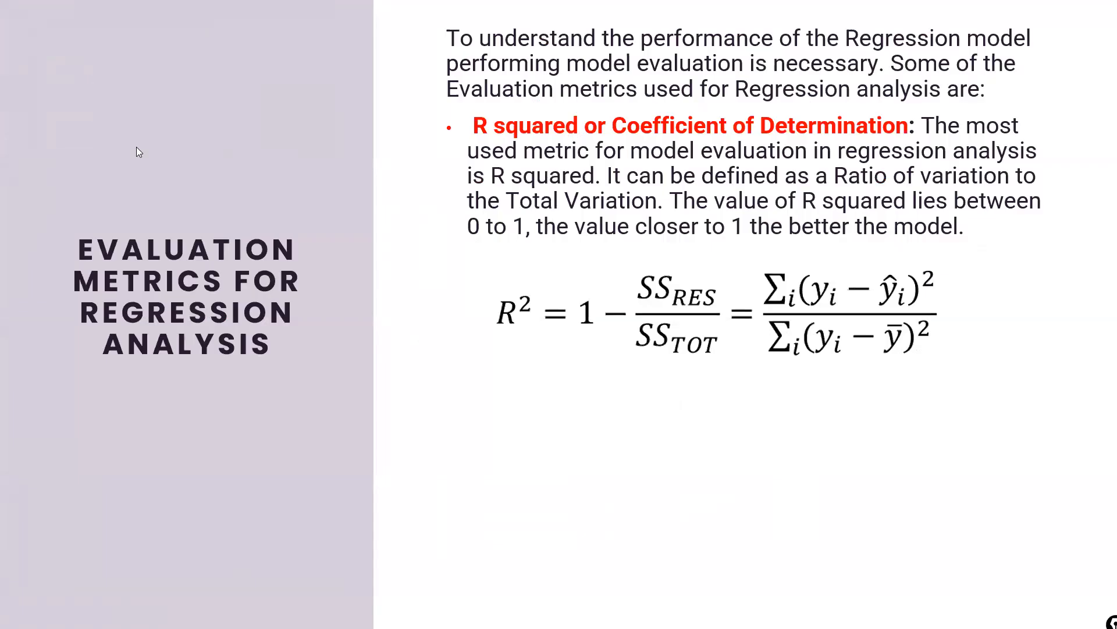
key(super+d)
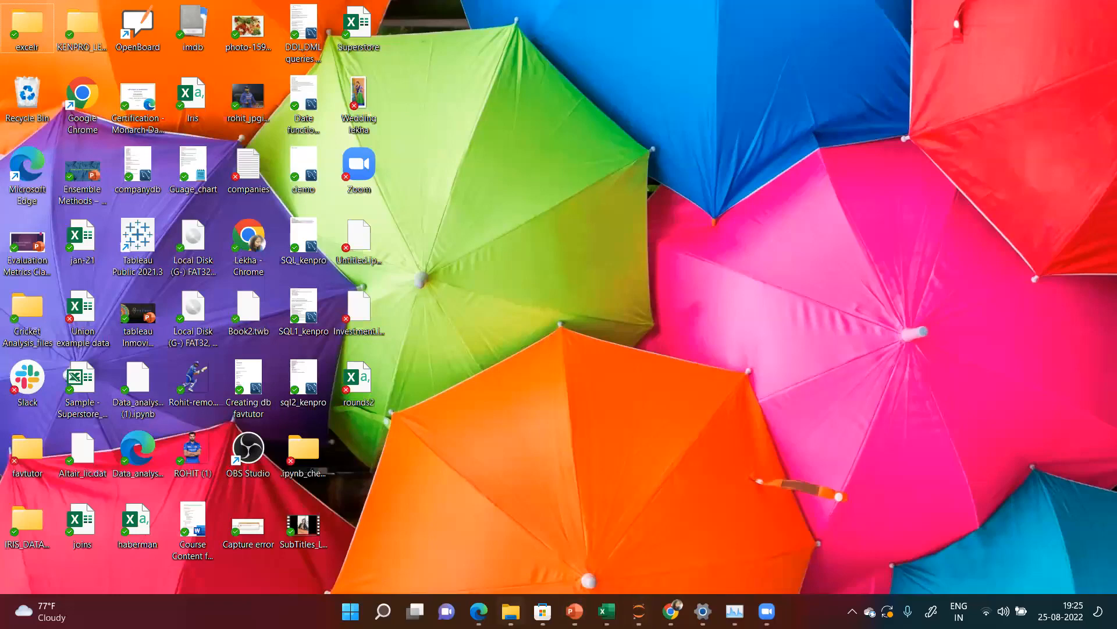
- Start Tableau Public 2021.3 again, switch to its new window and maximize it
click(389, 608)
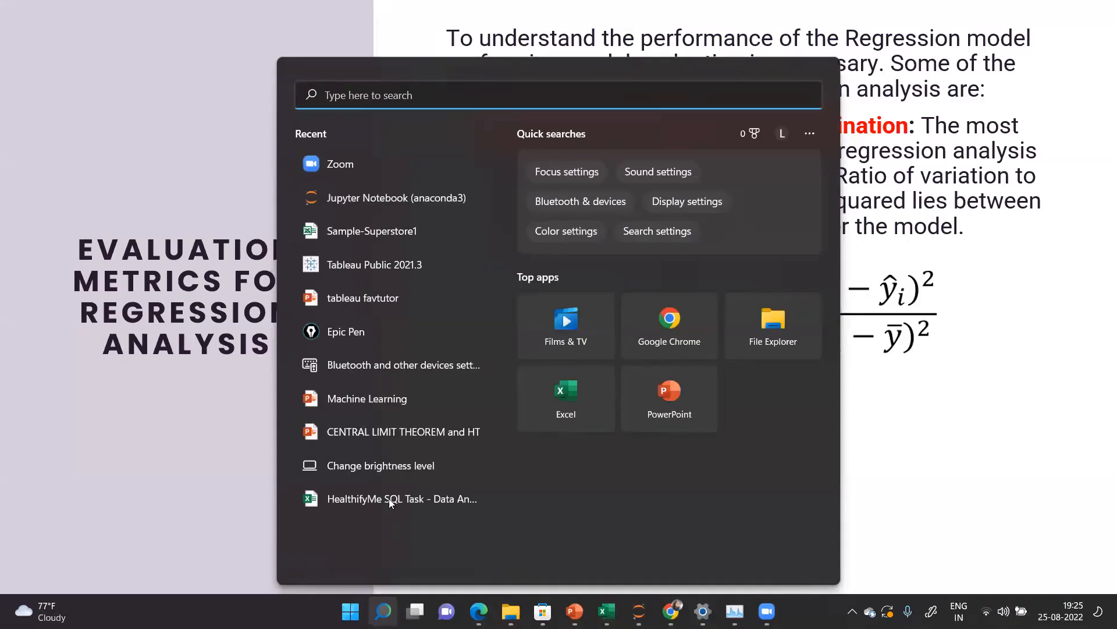
click(401, 331)
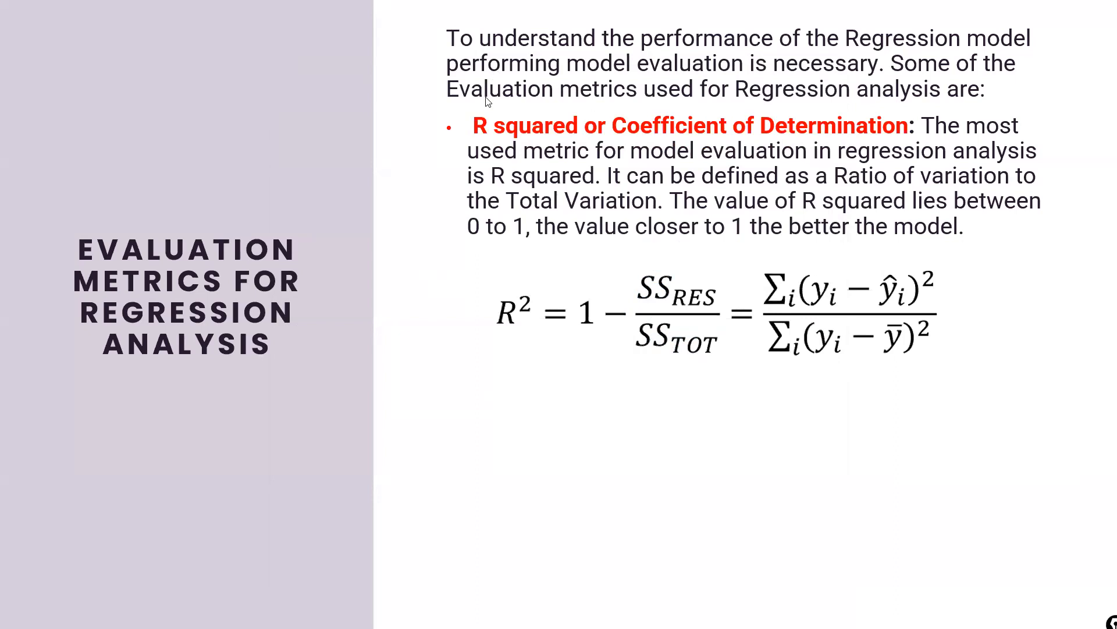
key(super+d)
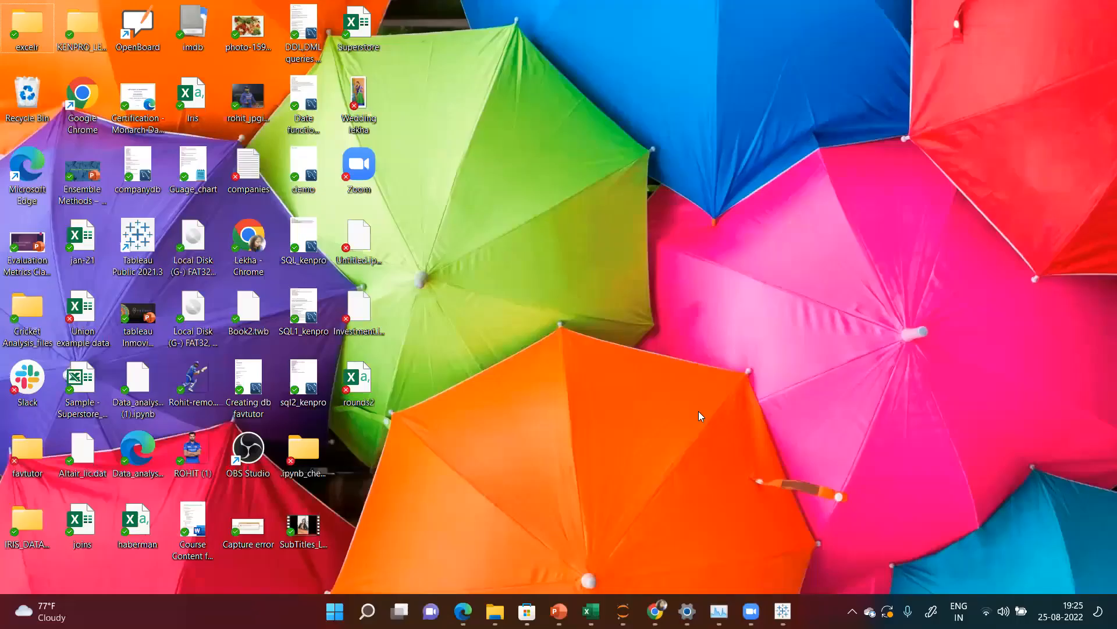
mouse_move(780, 606)
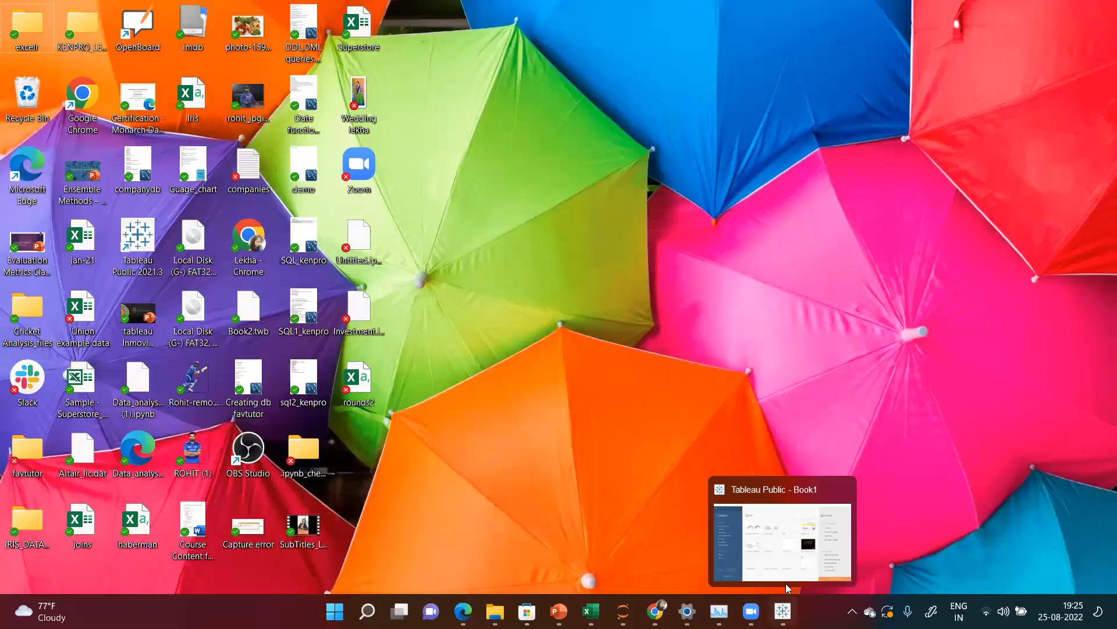
click(786, 581)
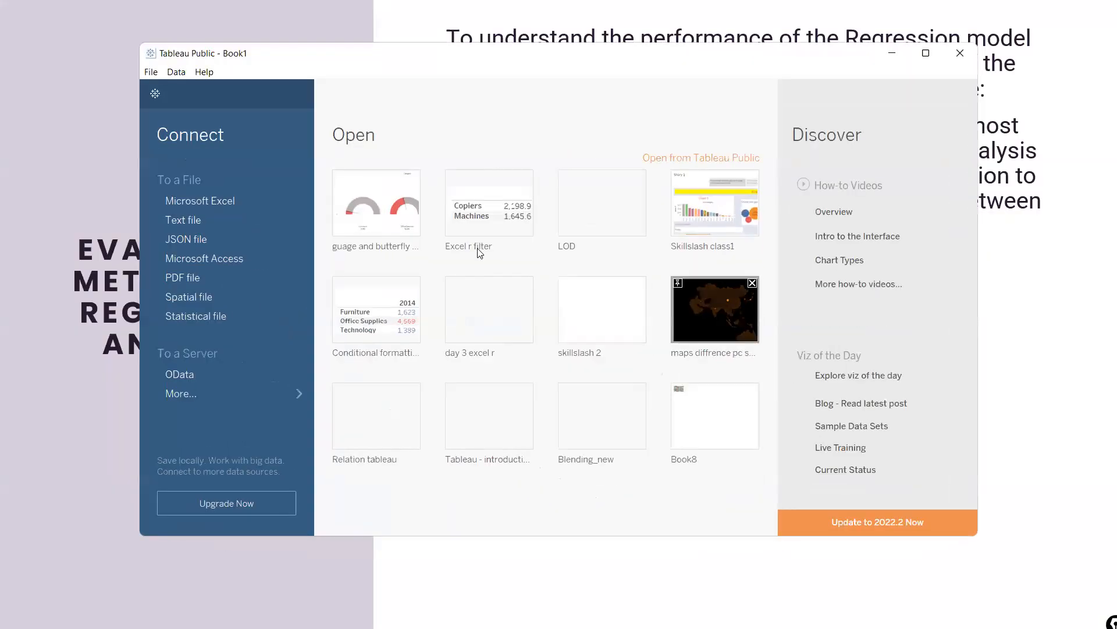
click(927, 55)
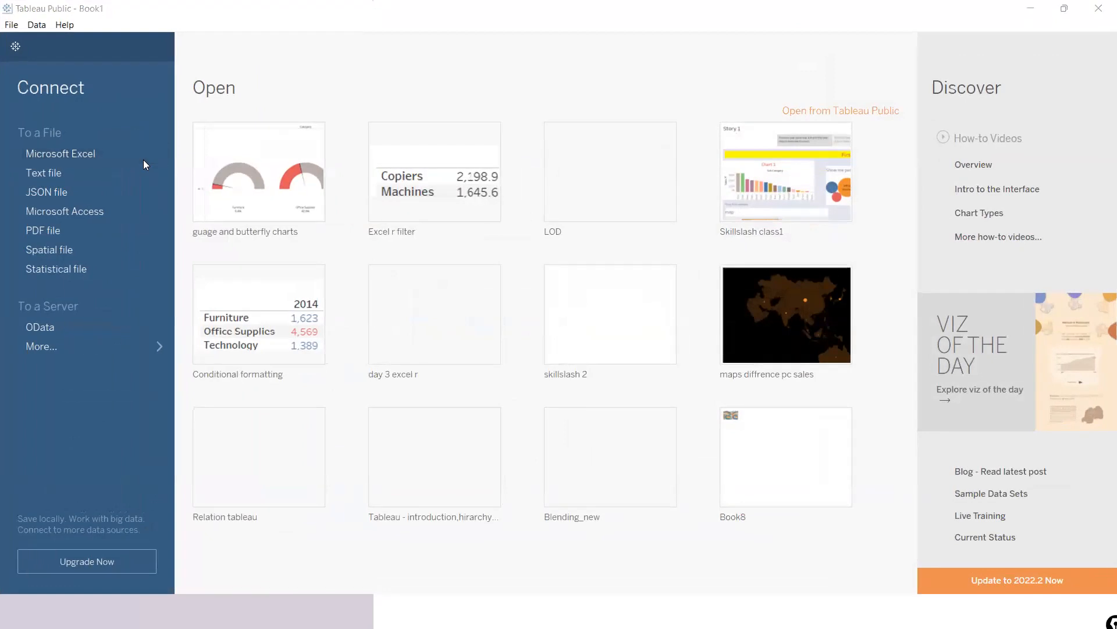
- Connect the new workbook to the Excel file Sample - Superstore.xls in Downloads, using its Orders sheet
click(143, 160)
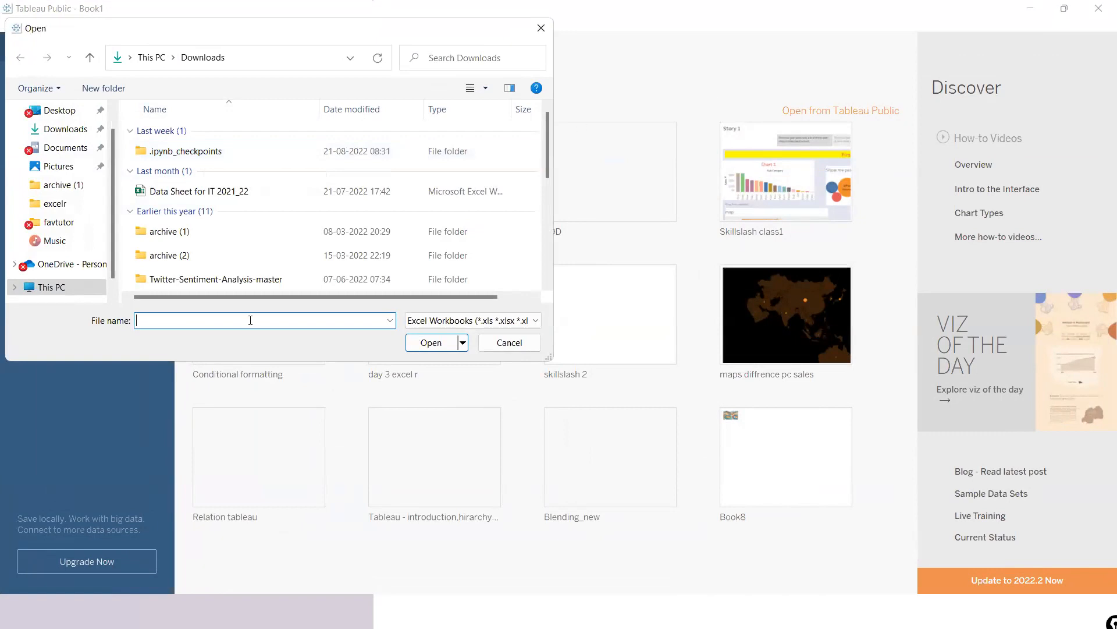
text(samp)
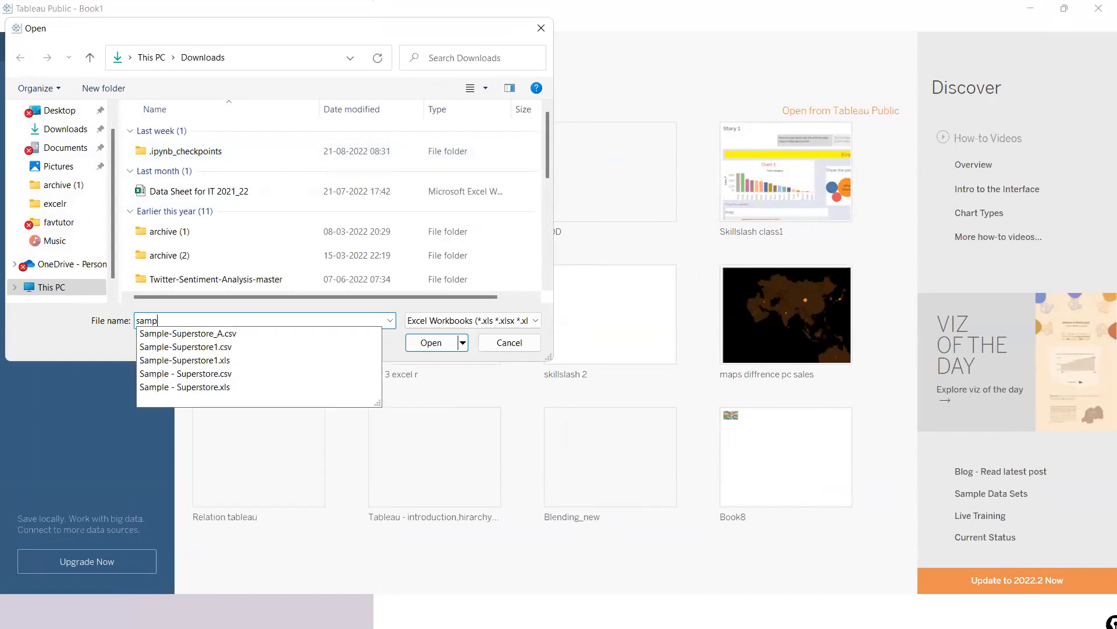
click(190, 389)
click(424, 344)
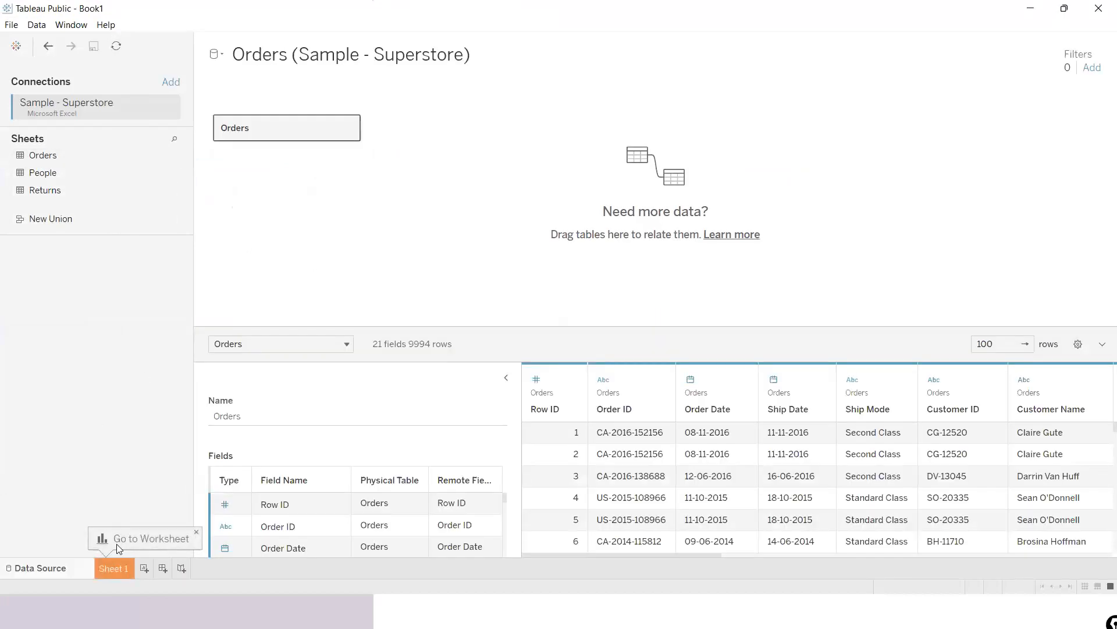
- On Sheet 1, put Category on Columns, add Sales to the view, and convert the table into a pie chart
click(113, 568)
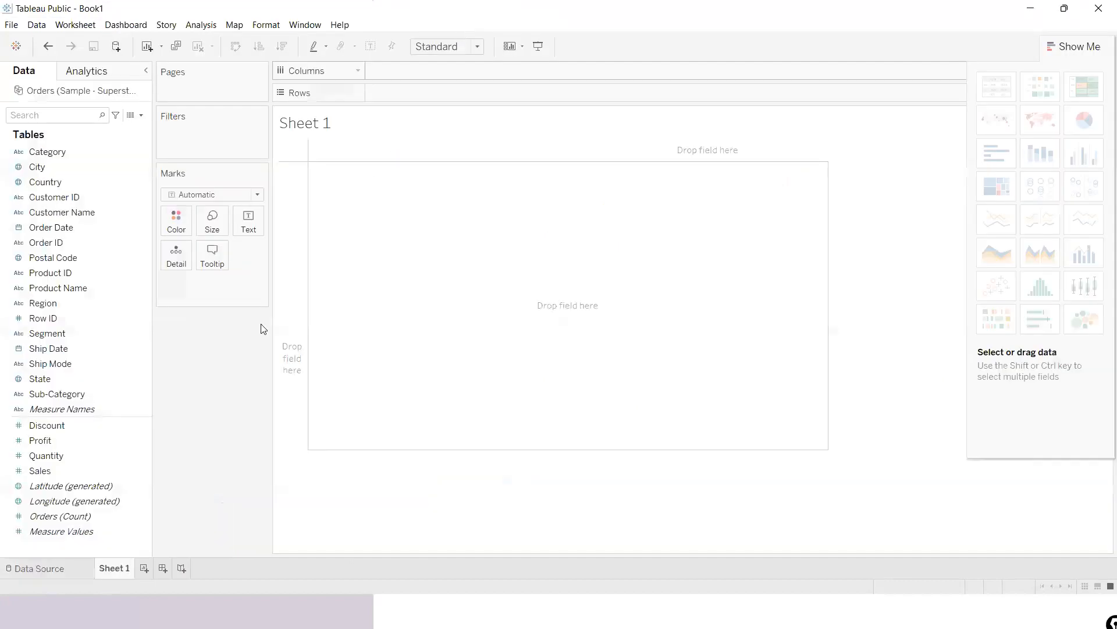
drag(50, 470, 50, 471)
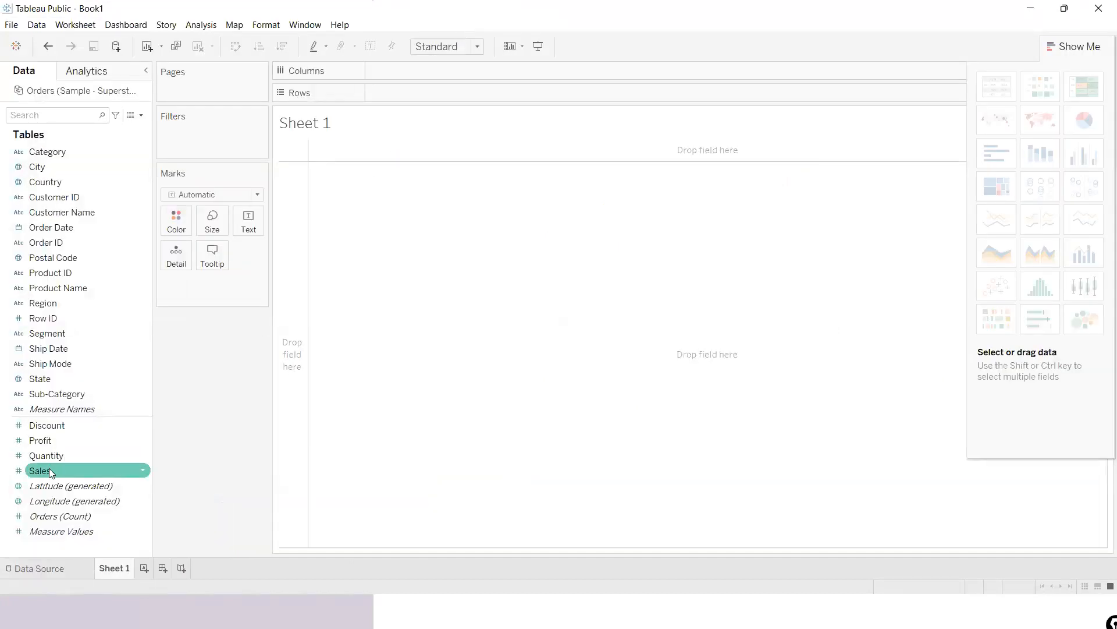
click(51, 150)
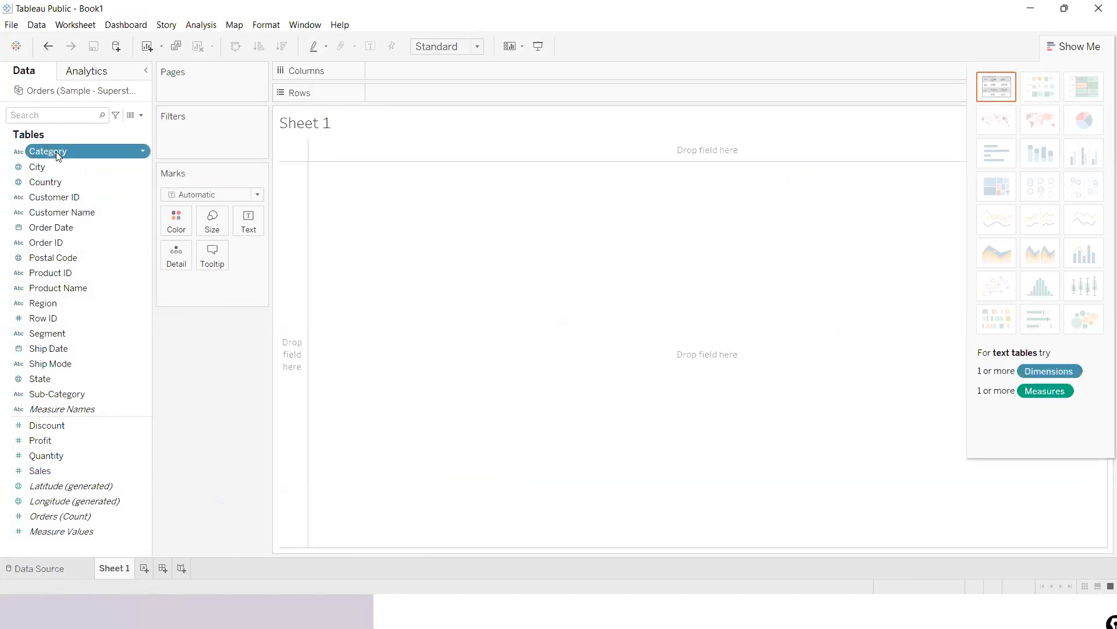
drag(57, 163, 398, 76)
click(32, 440)
click(3, 458)
click(21, 470)
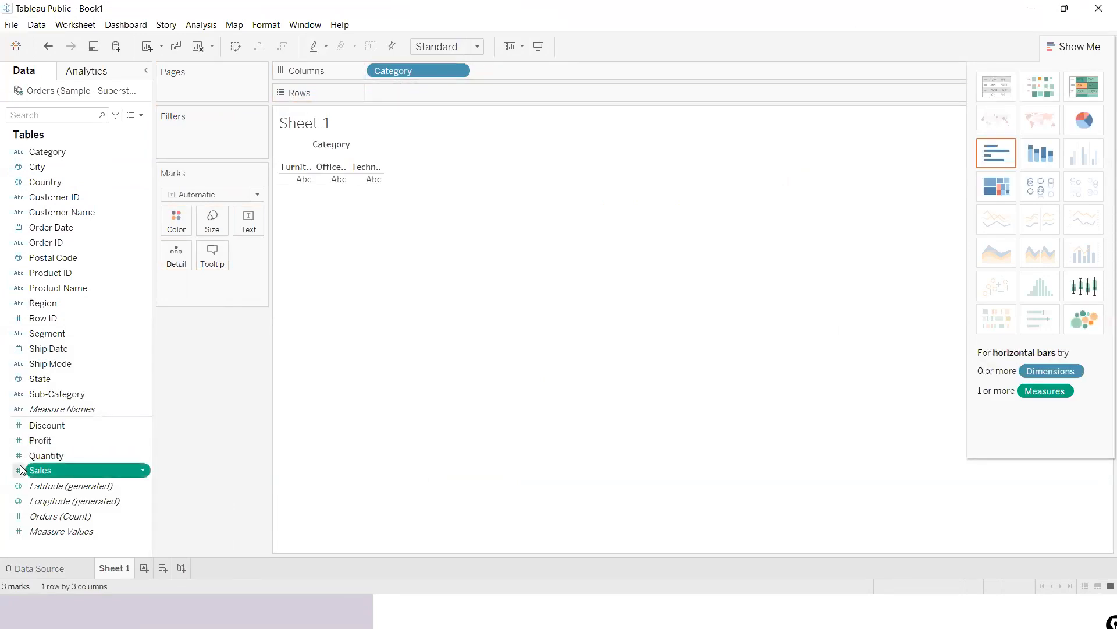
double_click(42, 471)
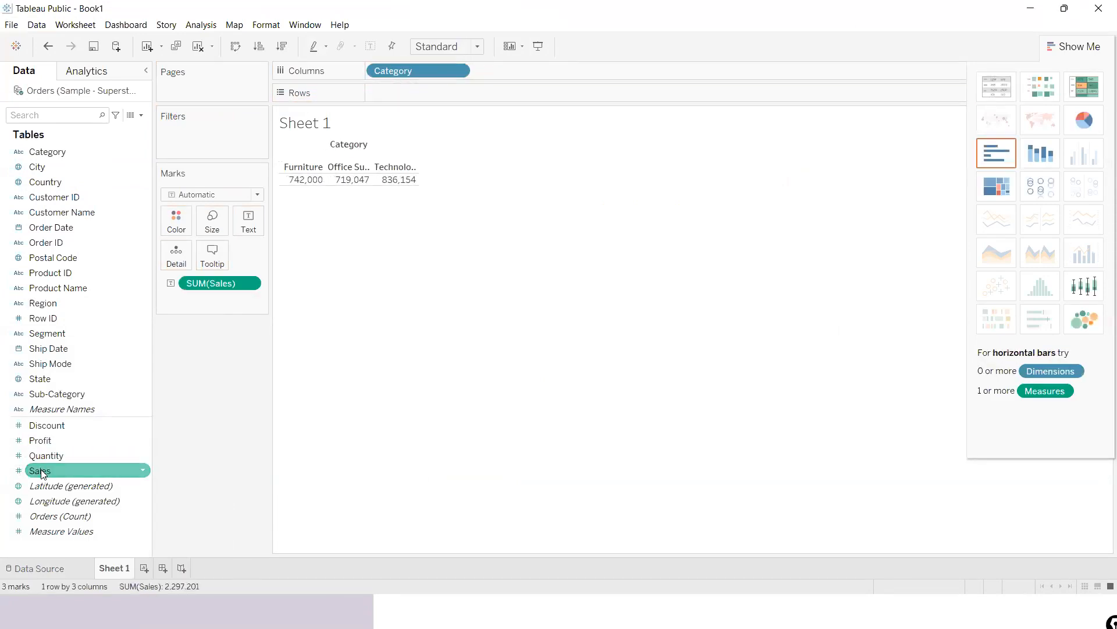
click(1084, 120)
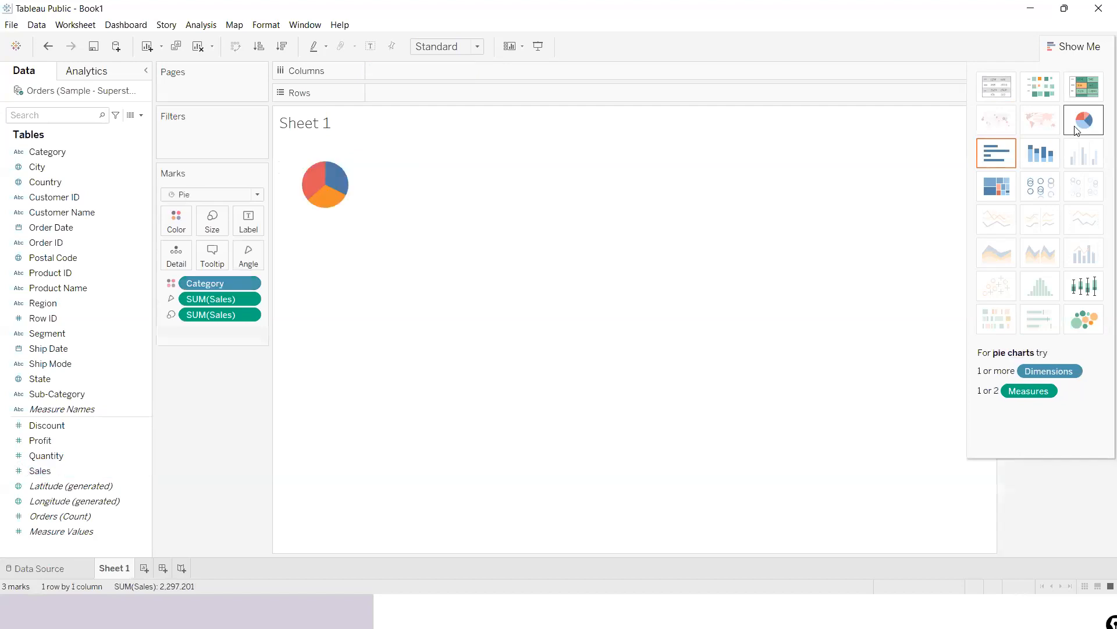
- Enlarge the pie by widening and heightening its cell in the view
mouse_move(340, 196)
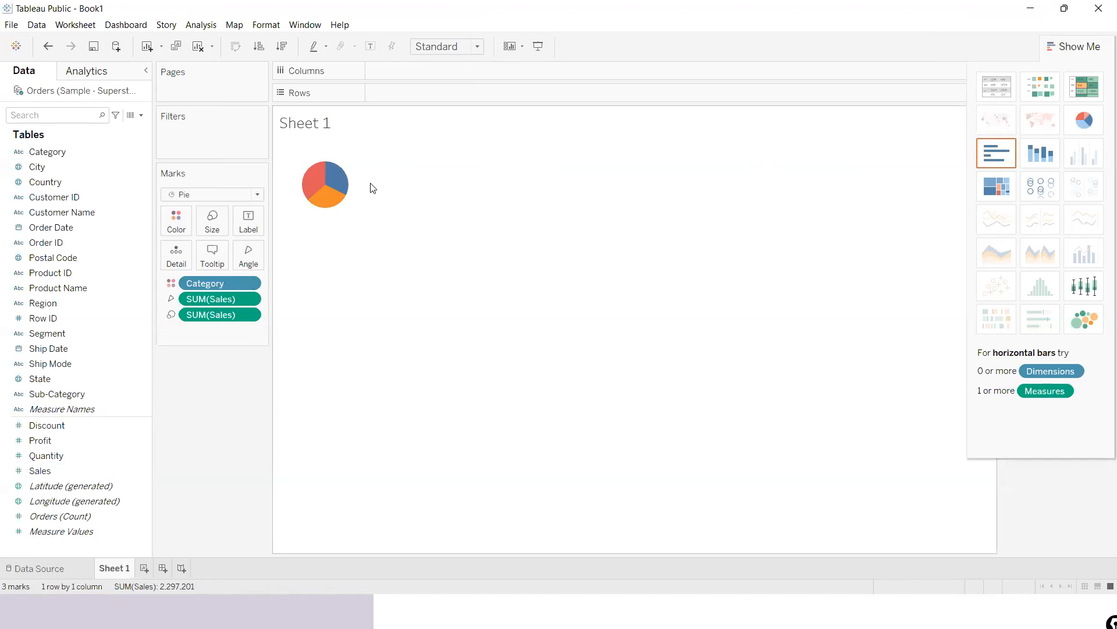
drag(621, 242, 621, 243)
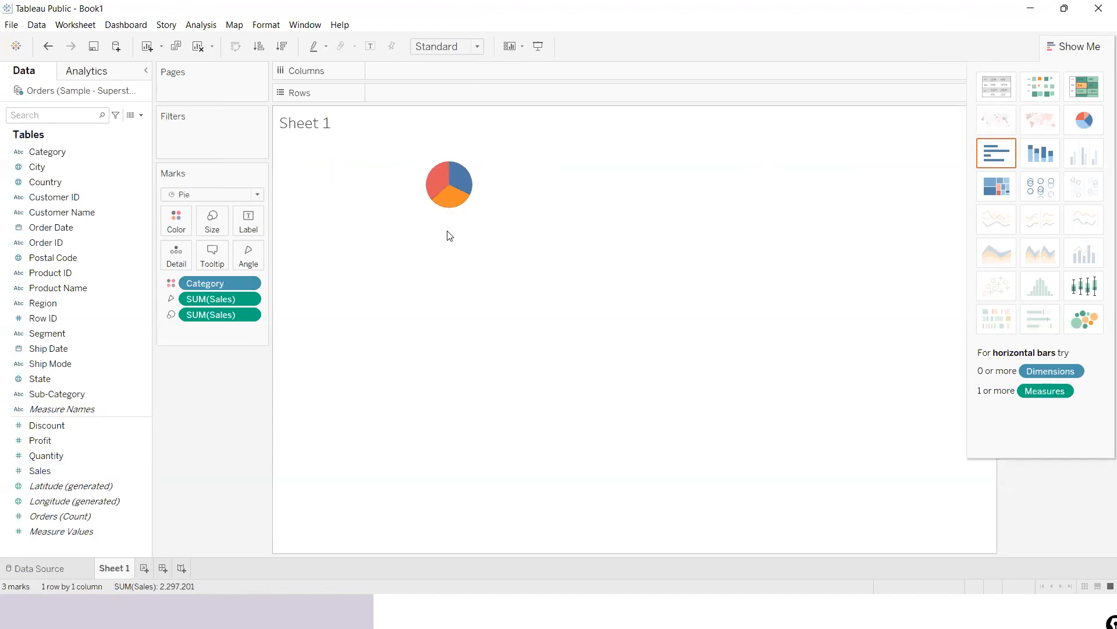
drag(447, 231, 474, 431)
click(215, 230)
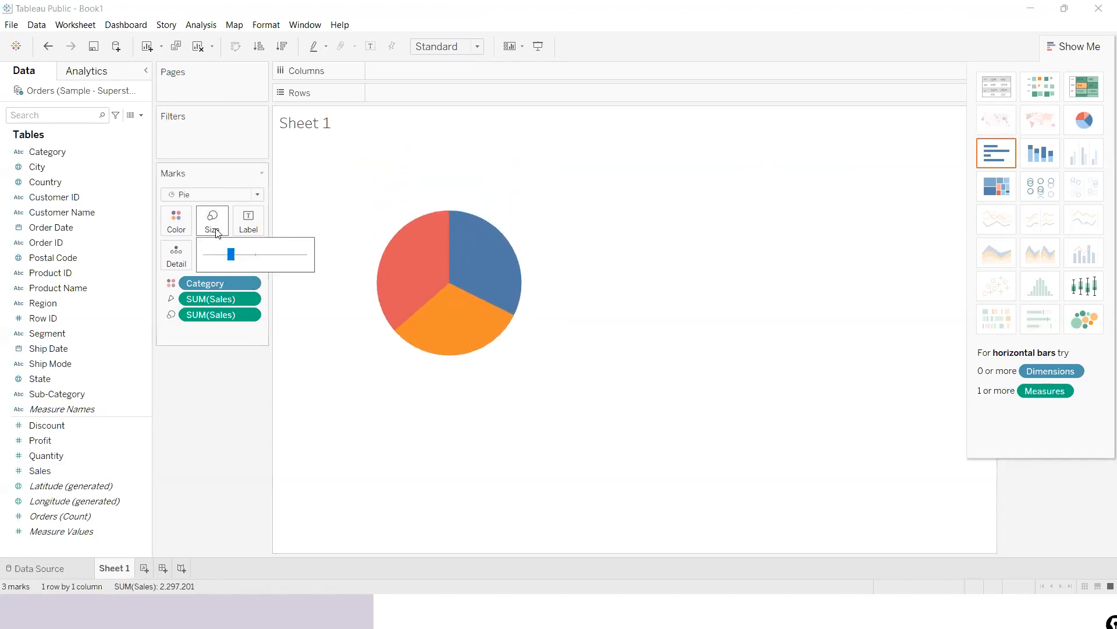
click(243, 379)
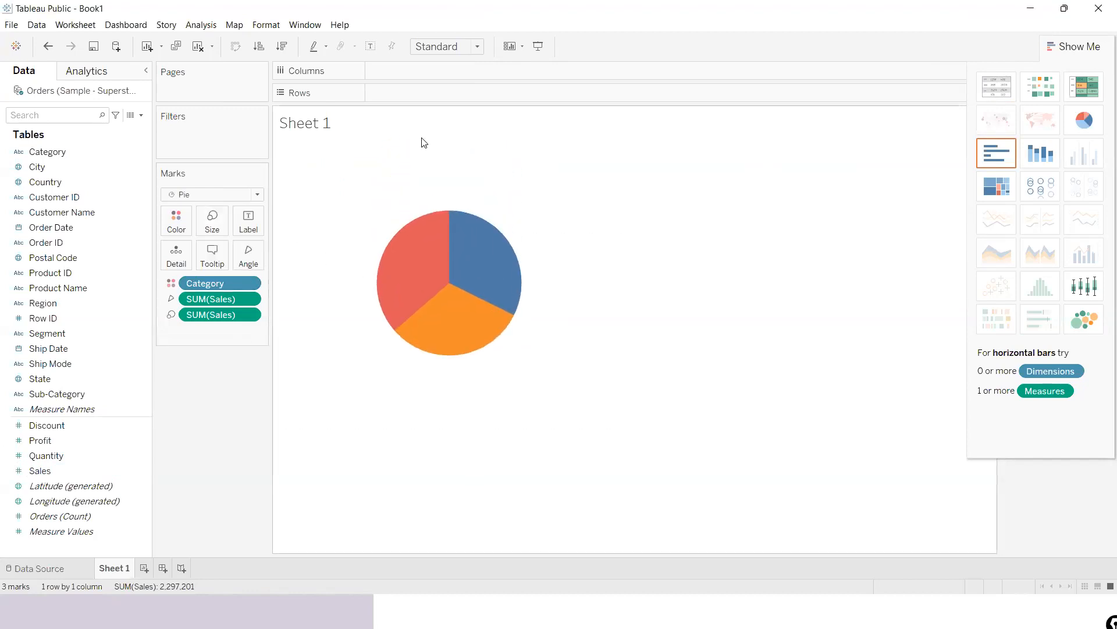
- Add a MIN(0) calculation to Rows and place a duplicate of it beside the first
double_click(405, 96)
text(min)
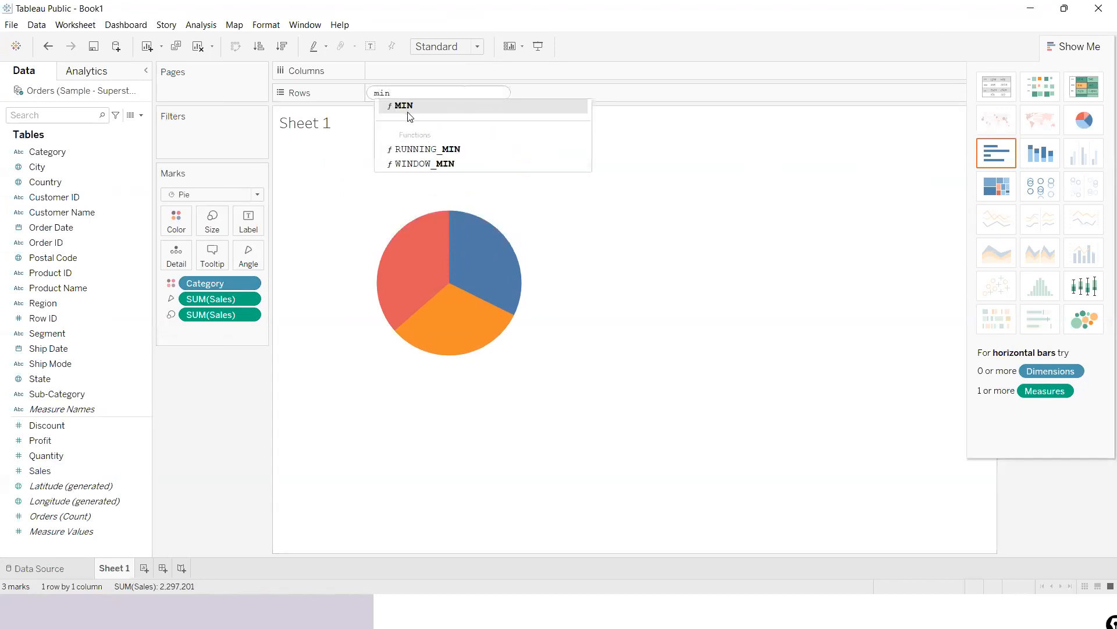
click(408, 111)
text(0)
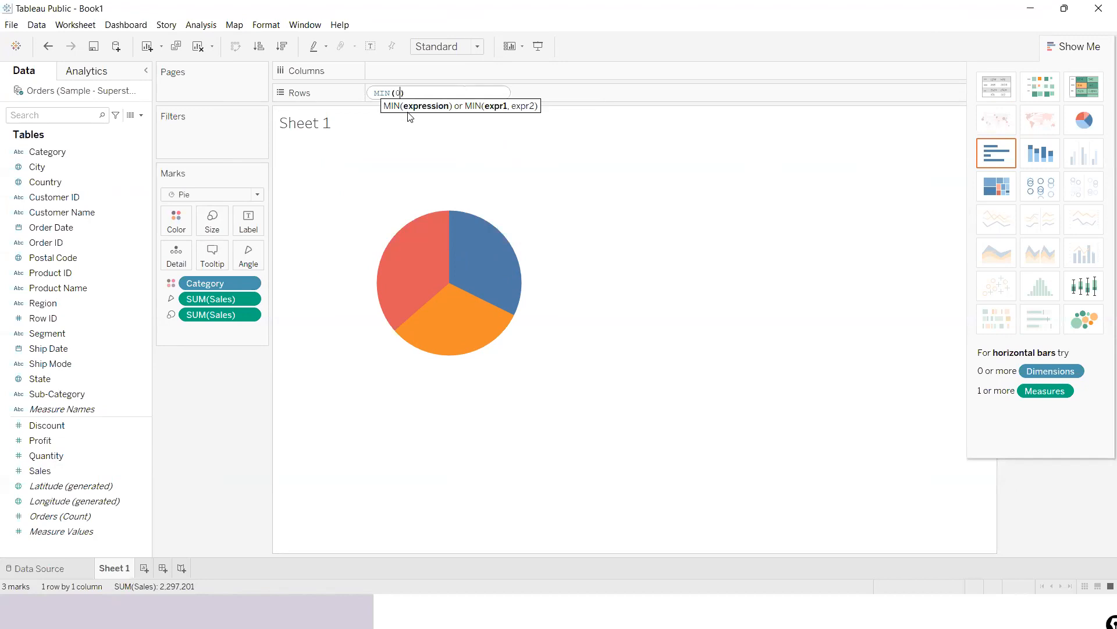
key(Return)
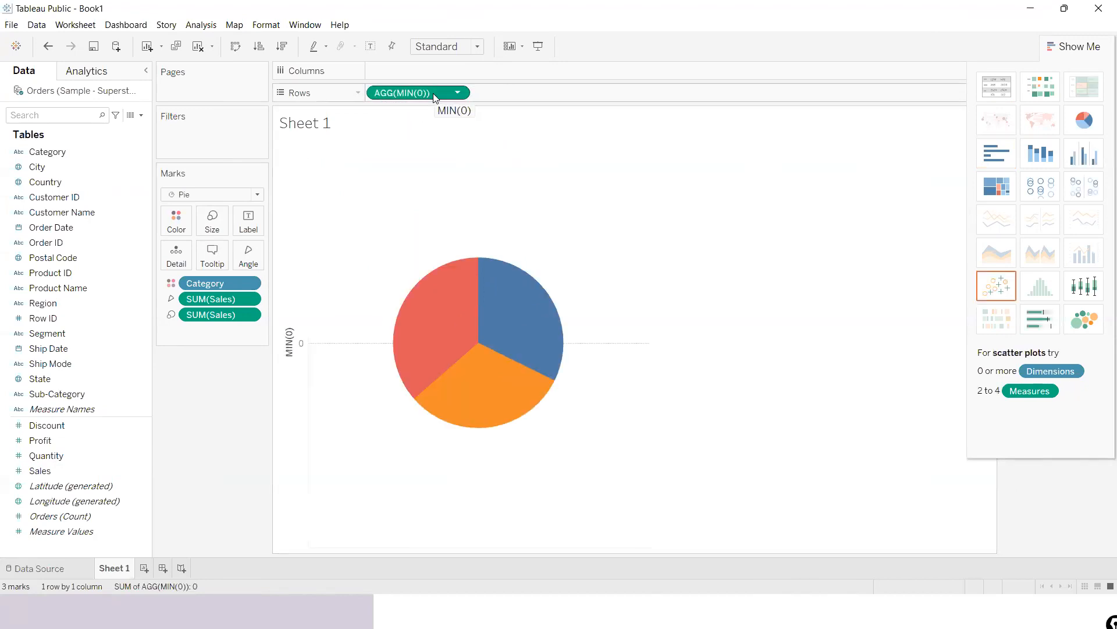
drag(433, 93, 565, 92)
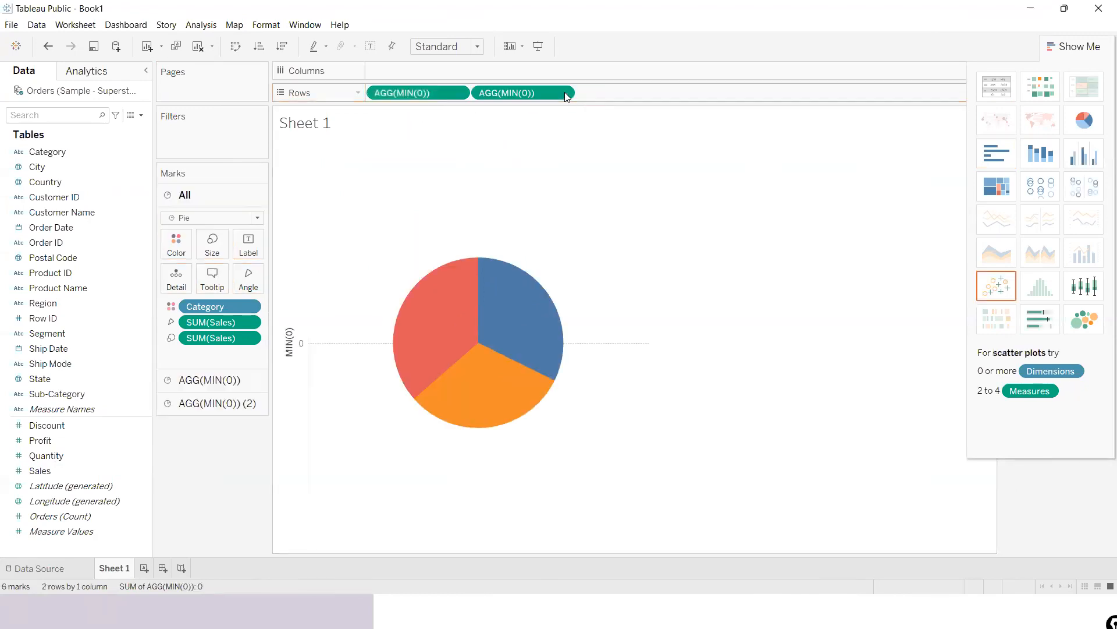
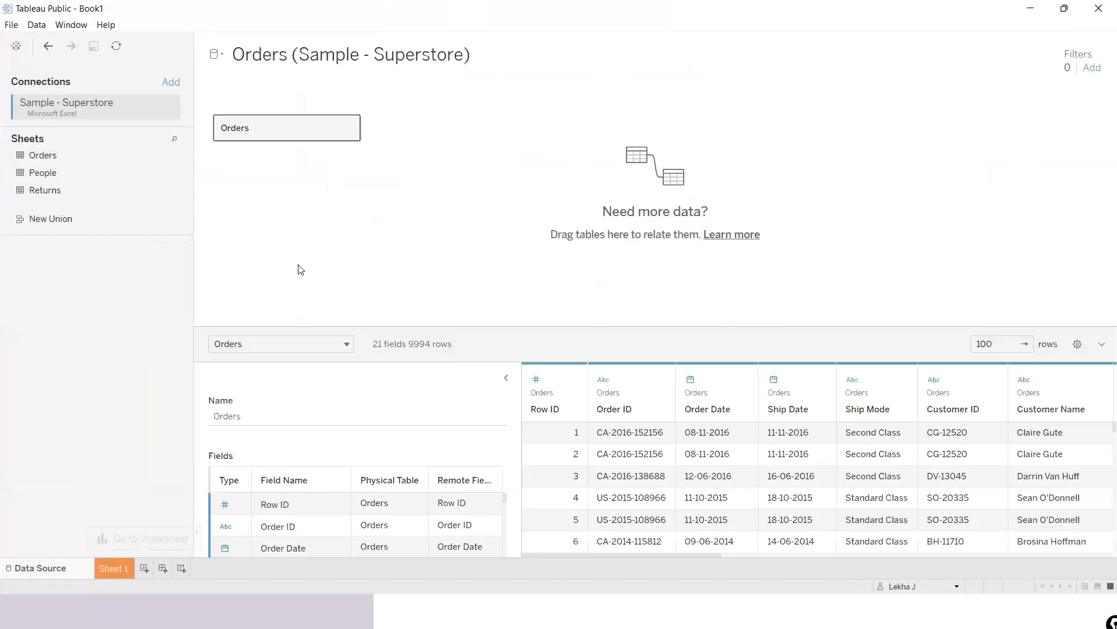
- On Sheet 1 of the fresh workbook, build a pie chart of Sales by Category and enlarge its cell
click(105, 566)
drag(70, 148, 425, 74)
click(41, 471)
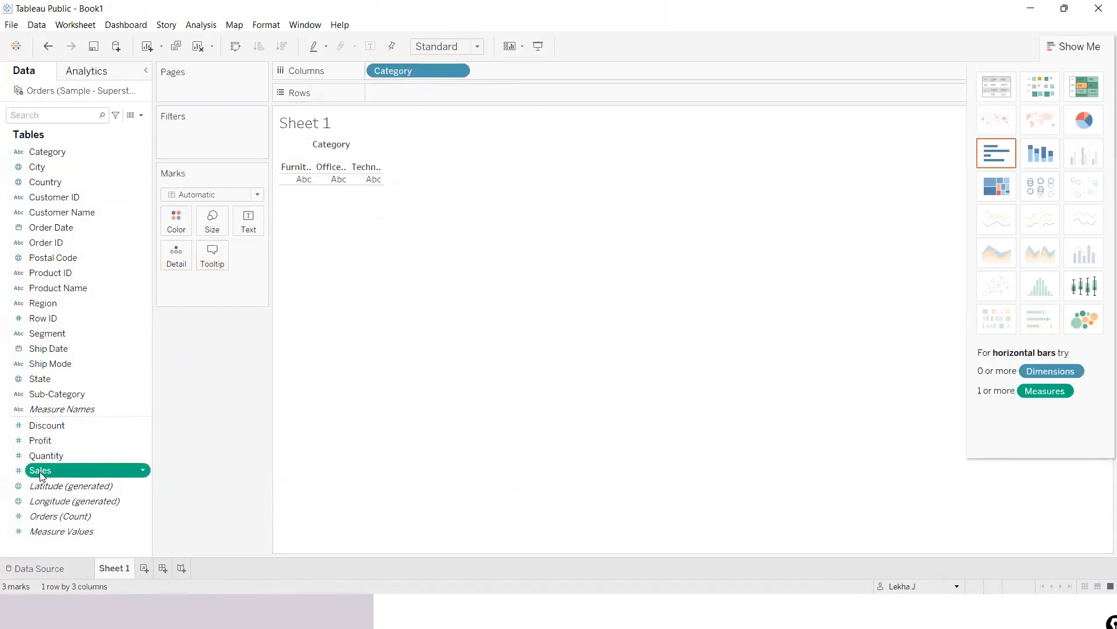
double_click(41, 472)
click(1078, 130)
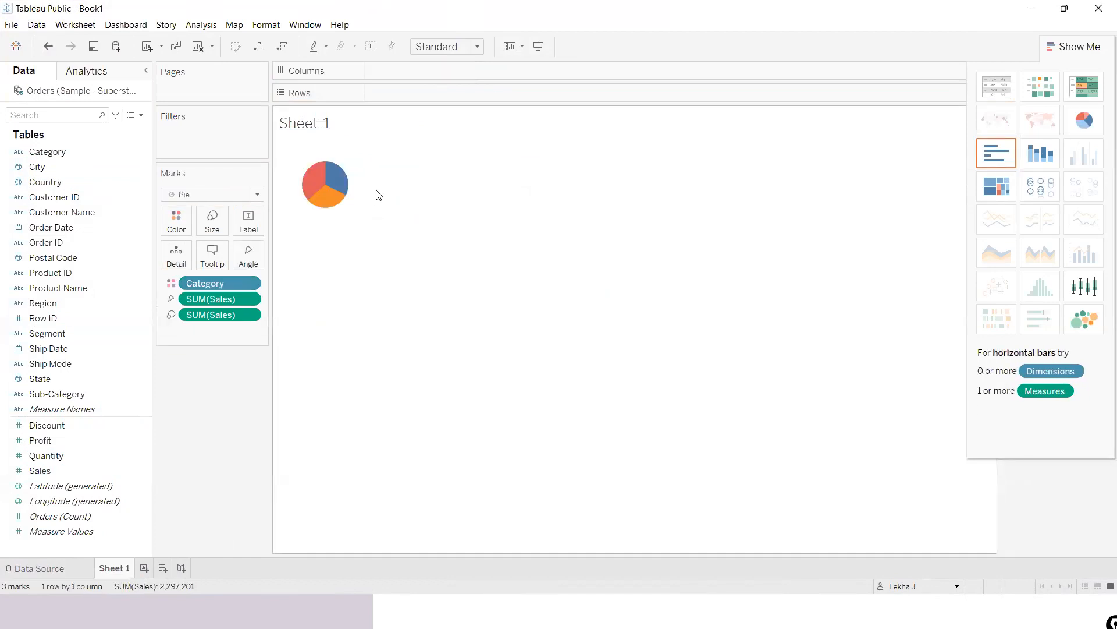
drag(371, 190, 509, 255)
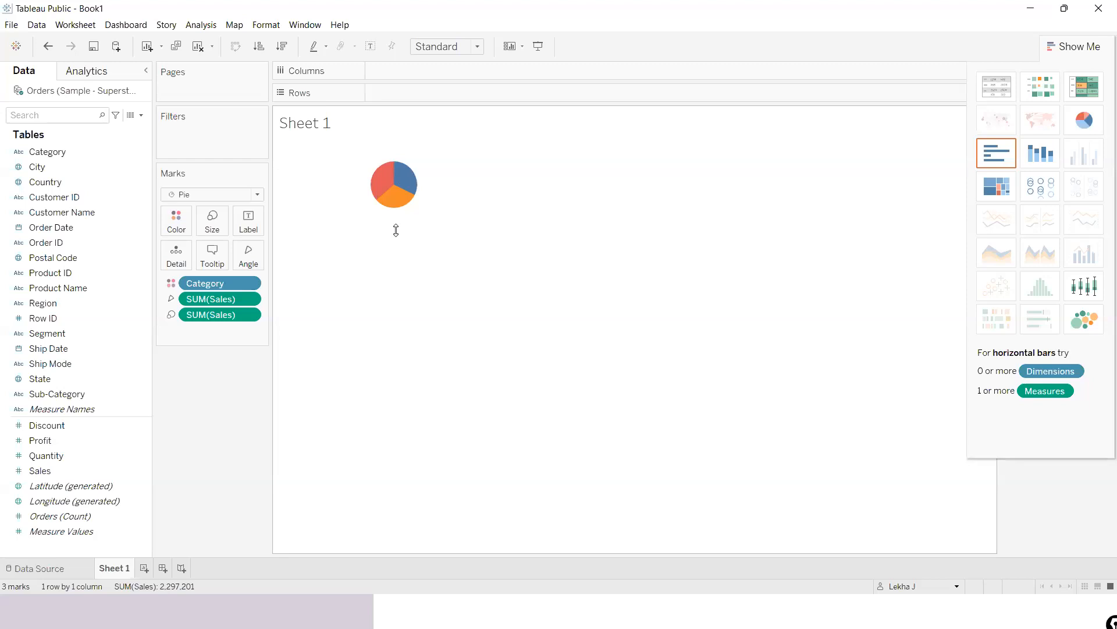
drag(396, 231, 411, 331)
- Enter a MIN(0) calculation on Rows for the pie chart
double_click(417, 93)
text(min)
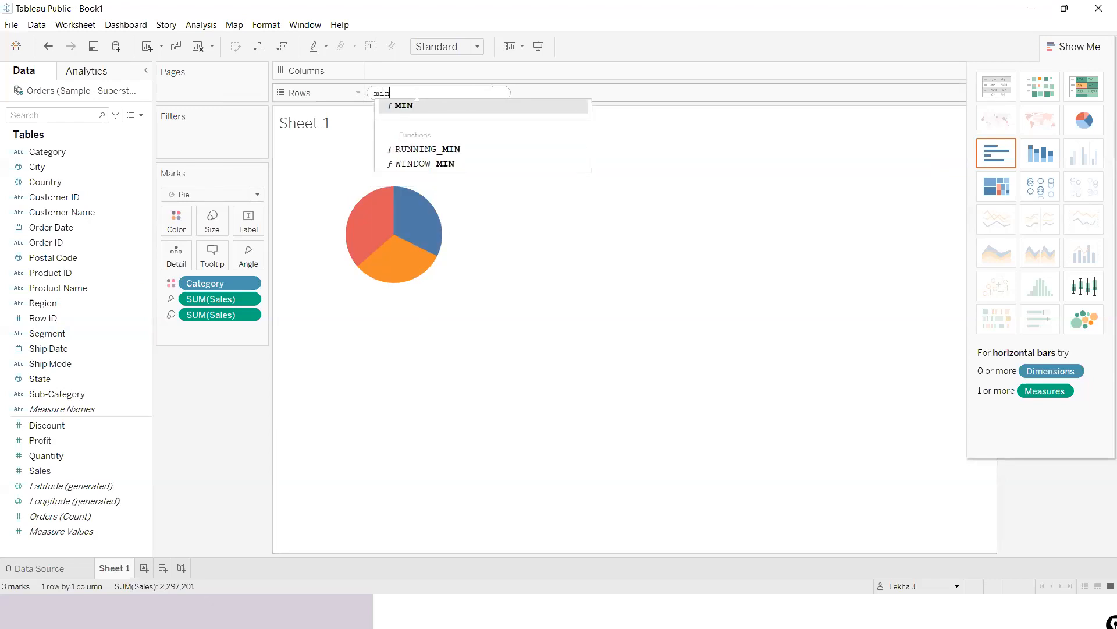
click(418, 107)
text(0)
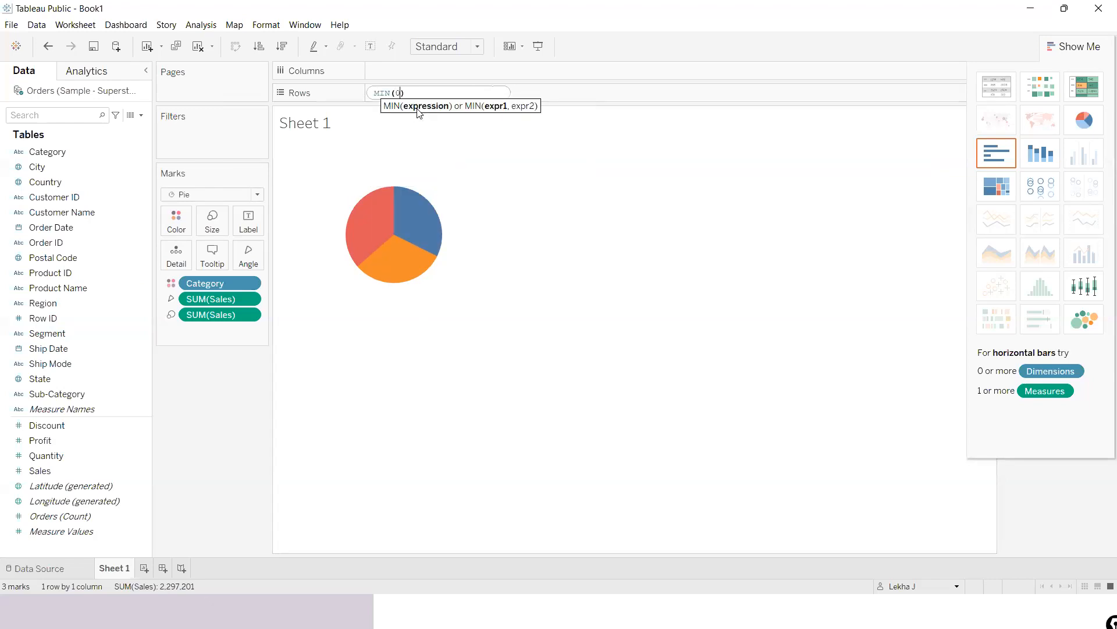
- Commit the MIN(0) calculation on Rows and place a duplicate of it beside the original
key(Return)
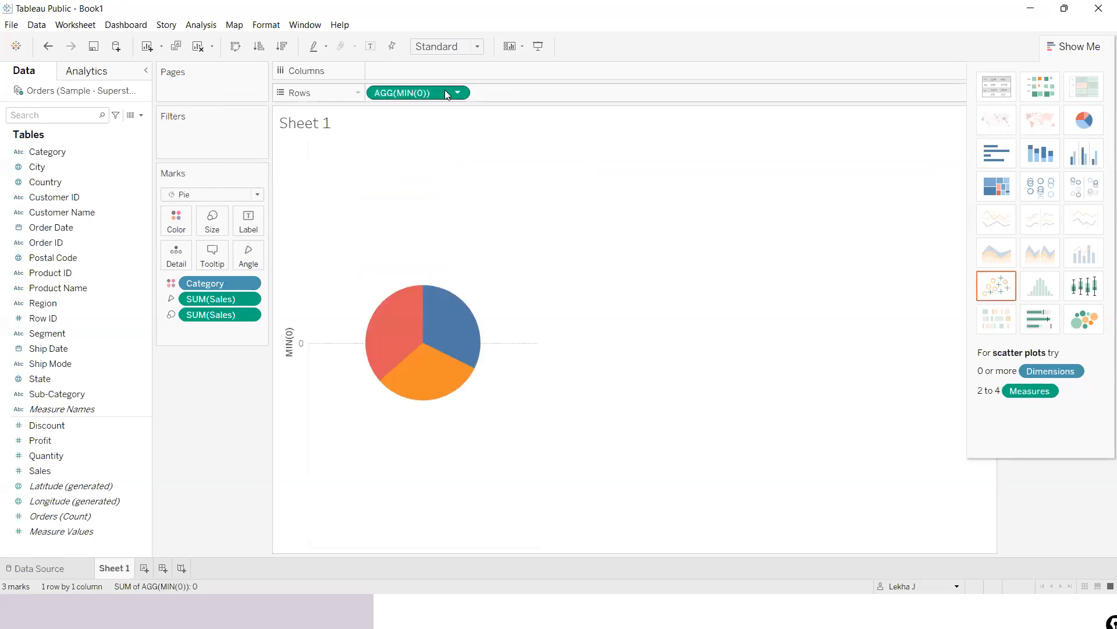
drag(447, 95, 567, 88)
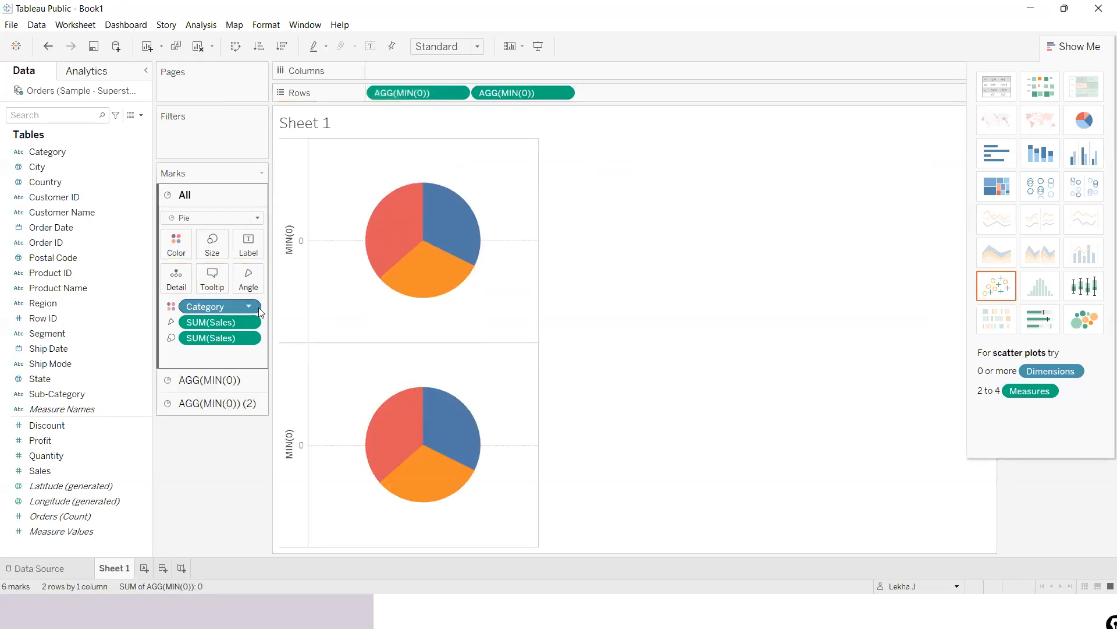
- Remove Category and both SUM(Sales) fields from the second MIN(0) pie's marks and color that pie white
click(189, 403)
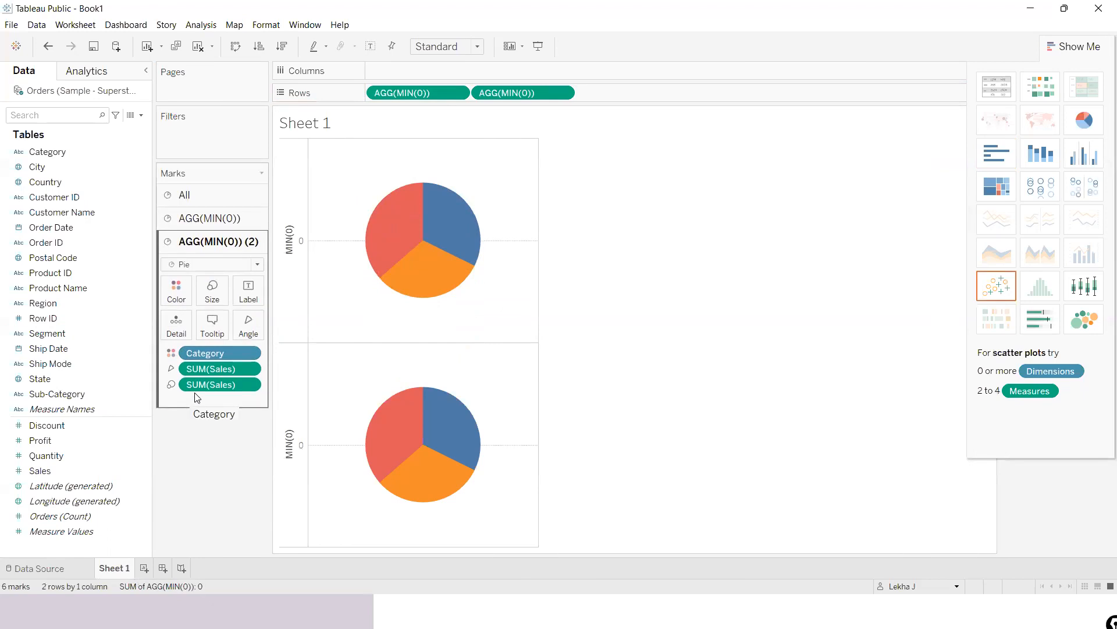
drag(218, 384, 201, 464)
drag(220, 369, 203, 466)
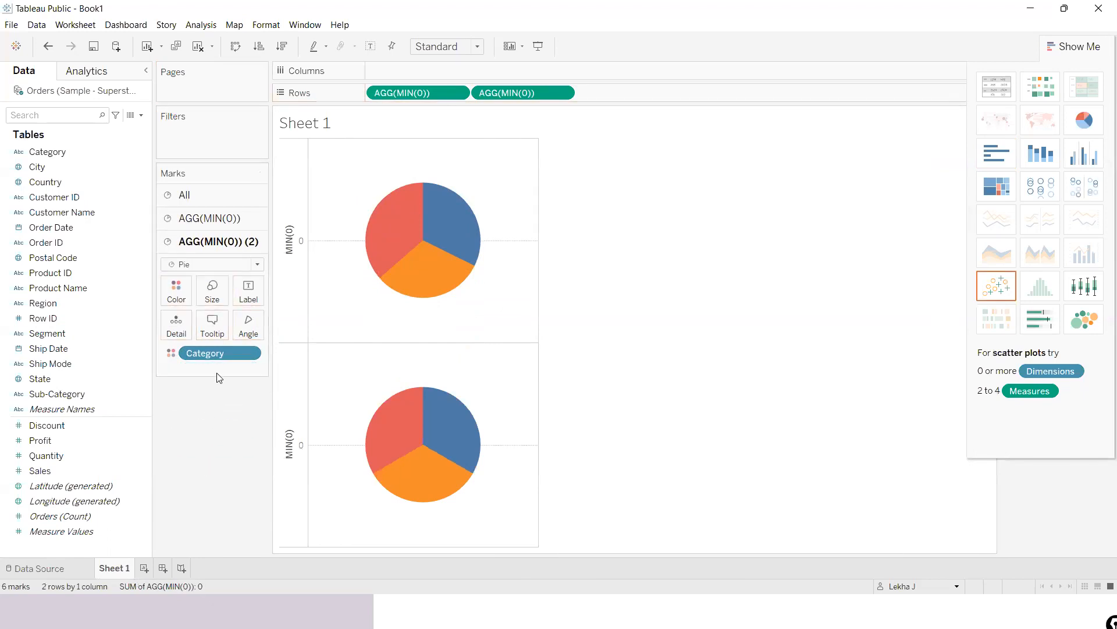
drag(217, 353, 224, 422)
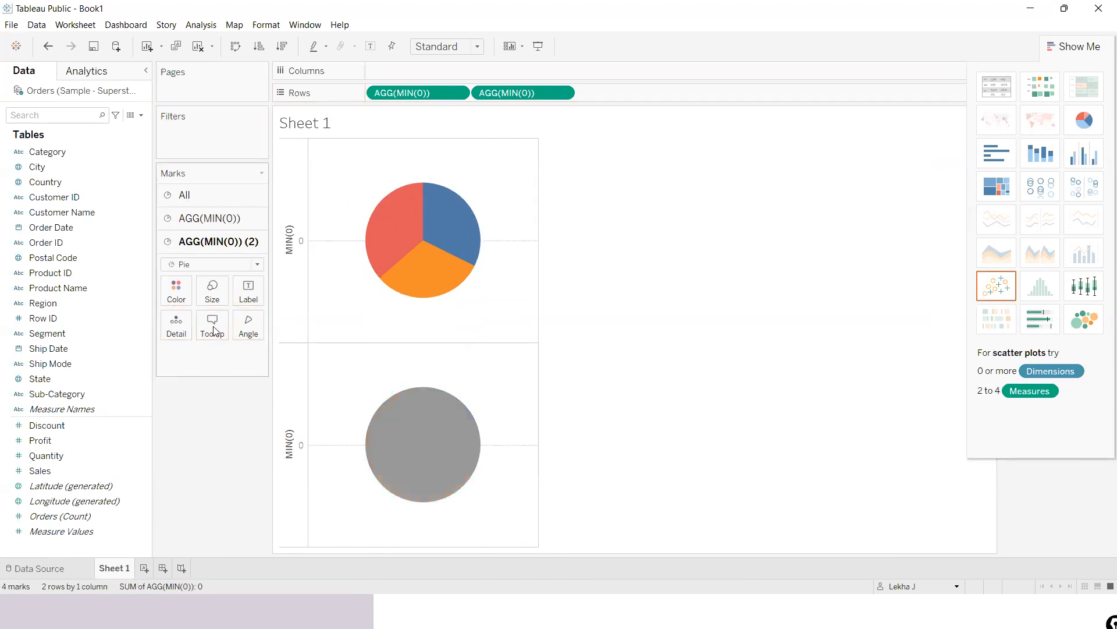
click(176, 297)
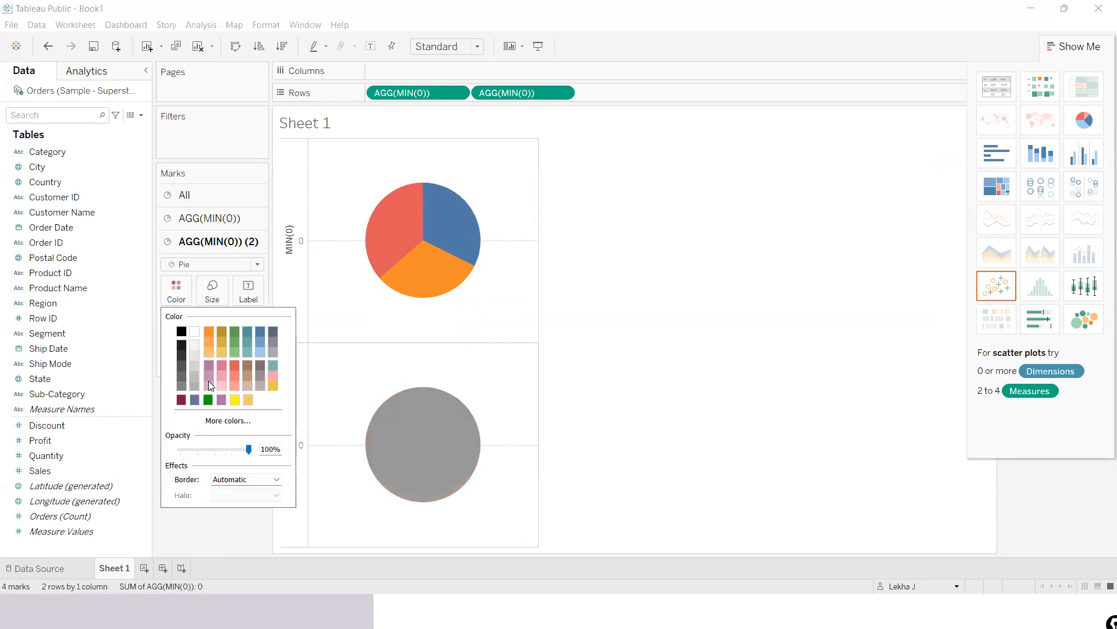
click(194, 332)
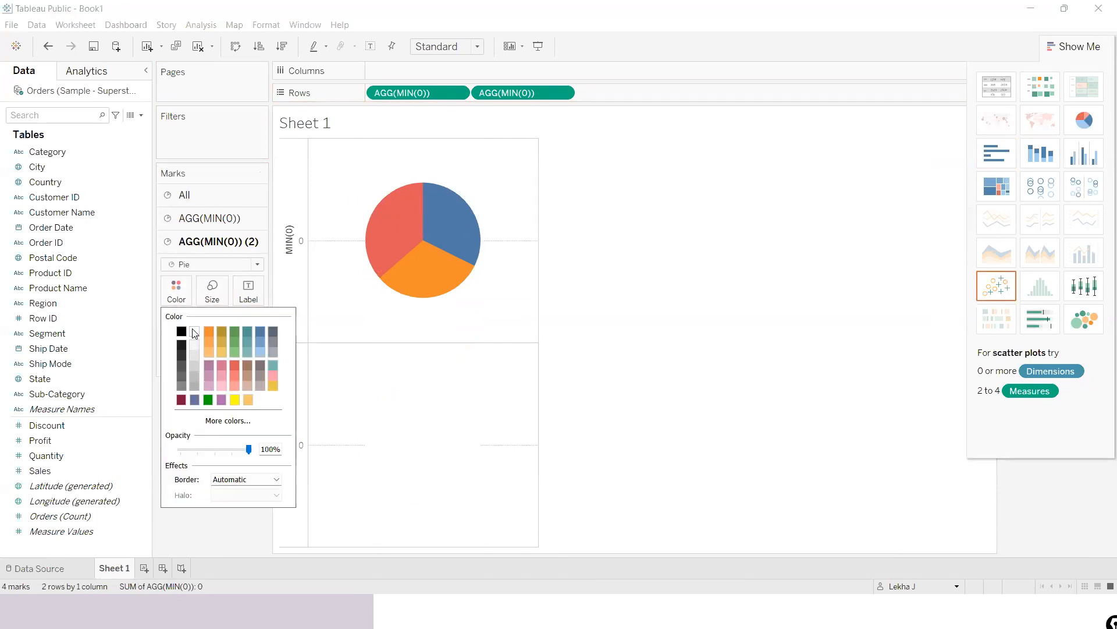
- Combine the two MIN(0) measures on a dual axis and enlarge the first pie so it forms a ring around the white one
click(563, 95)
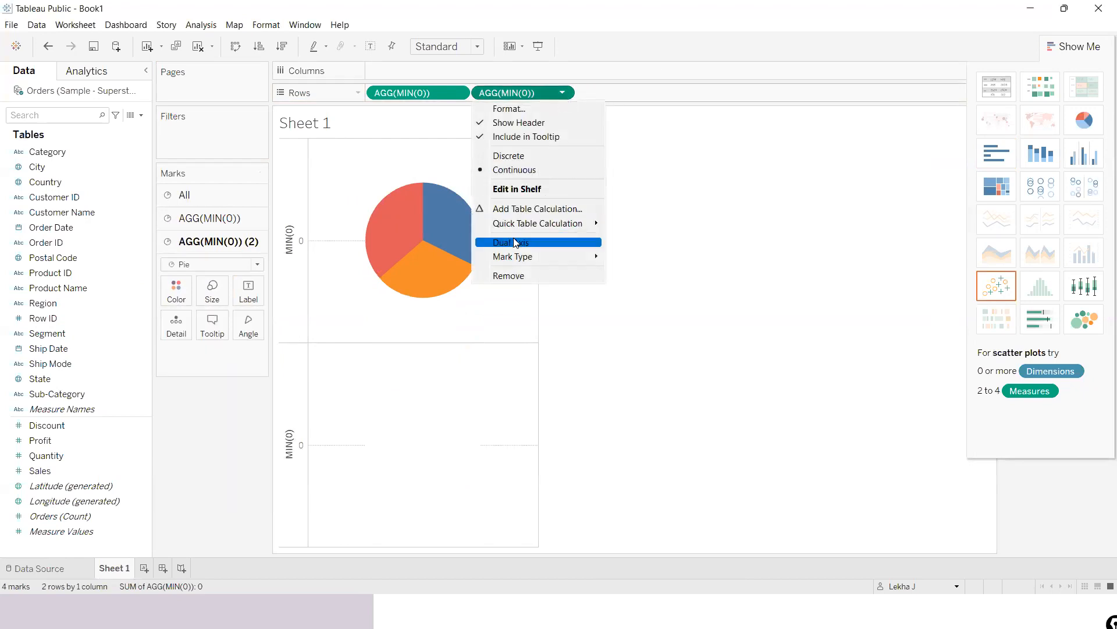
click(516, 242)
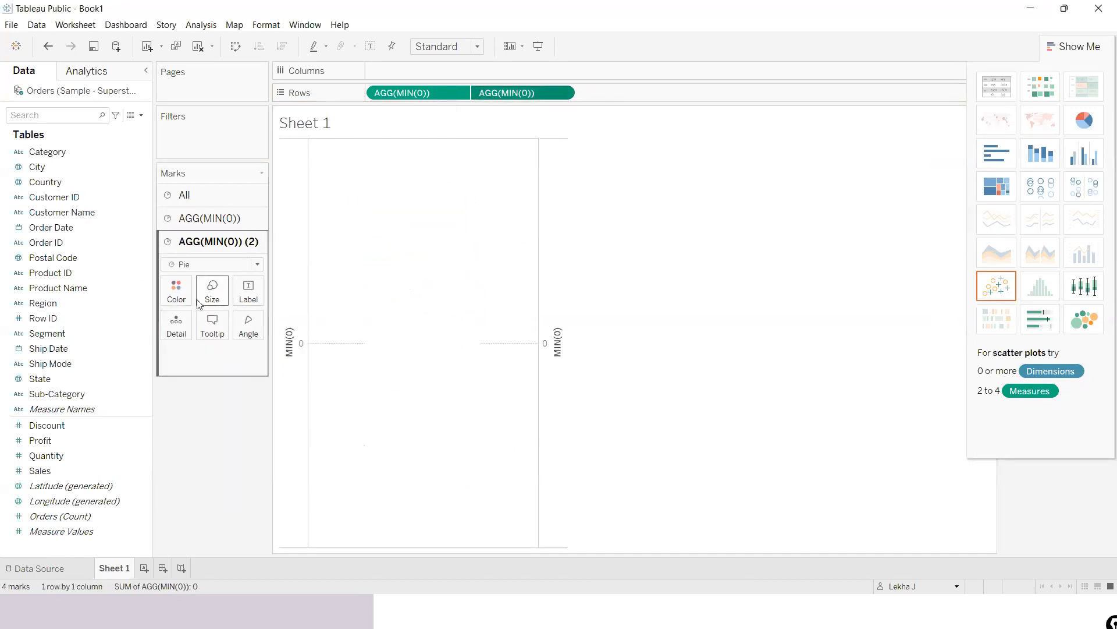
click(207, 220)
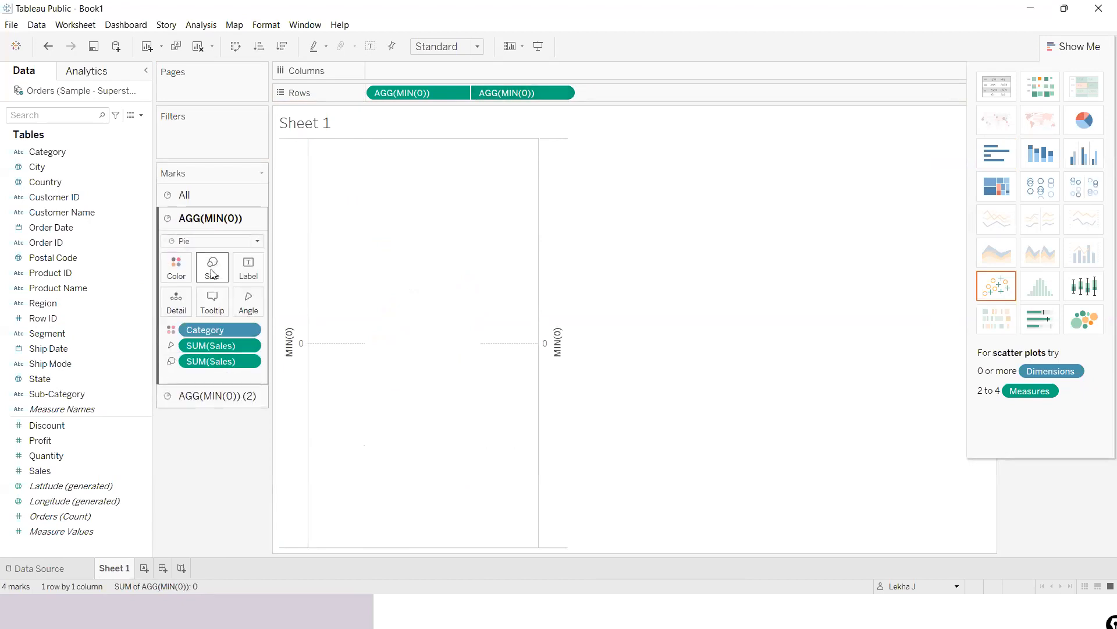
click(212, 271)
click(252, 304)
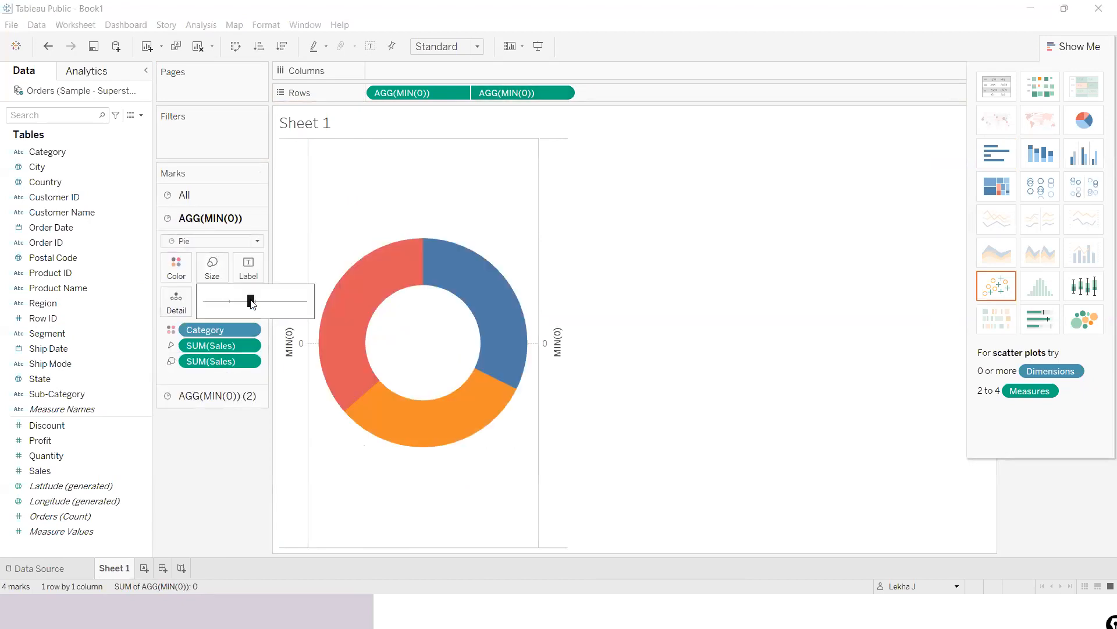
click(751, 274)
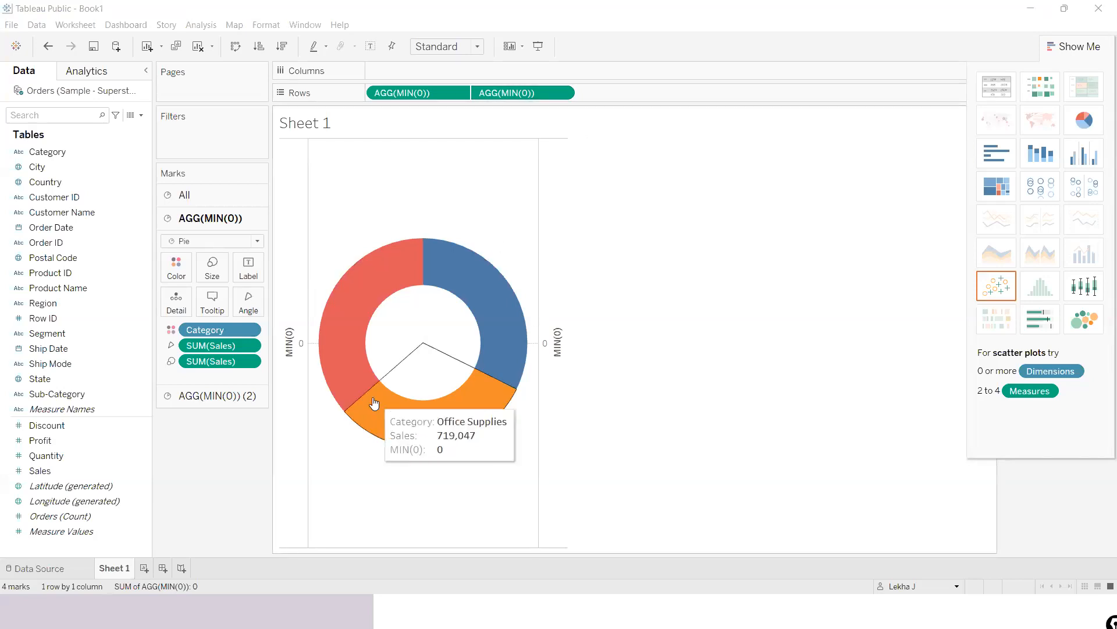
- Rename the sheet as donut
double_click(109, 568)
text(donut)
key(Return)
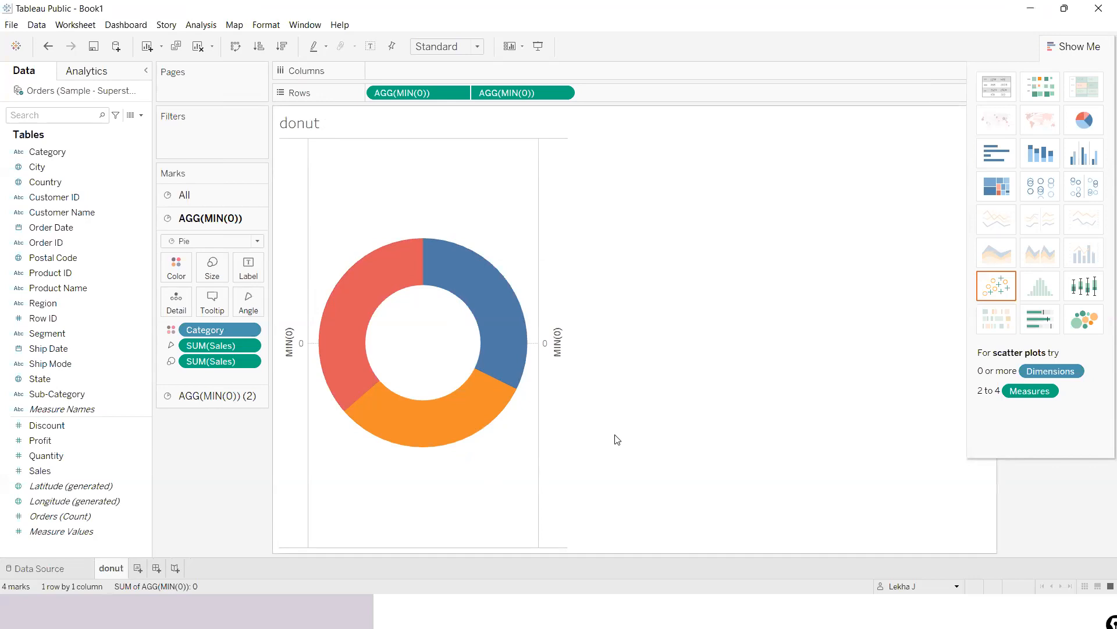
- Save the workbook to Tableau Public with the title "workshop"
key(ctrl+s)
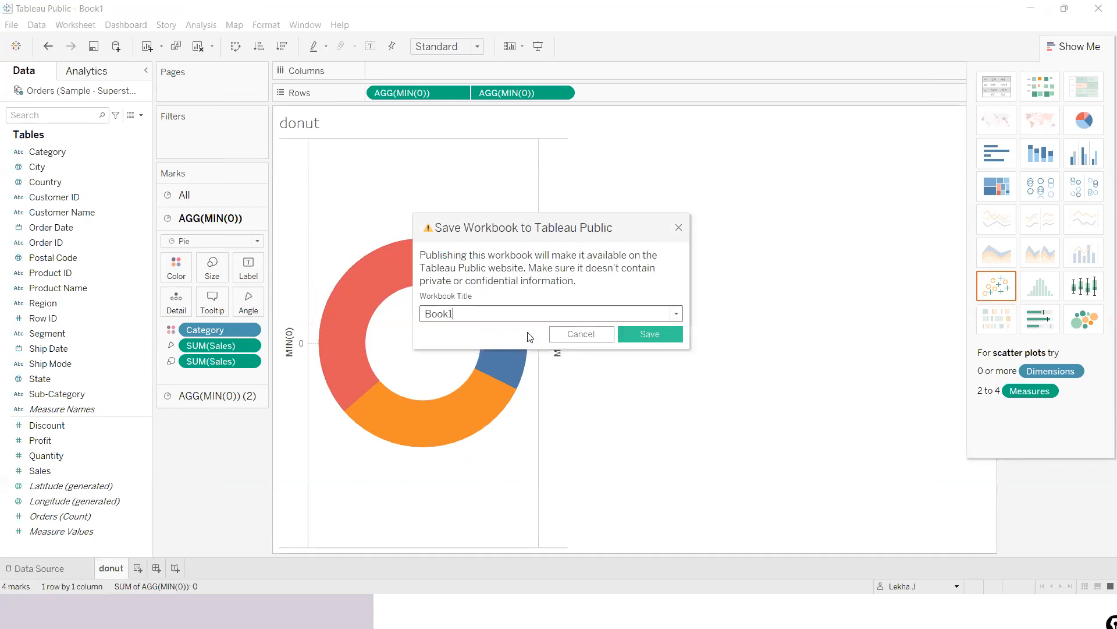
key(BackSpace)
key(BackSpace)
key(BackSpace)
key(BackSpace)
key(BackSpace)
text(workshop)
click(673, 336)
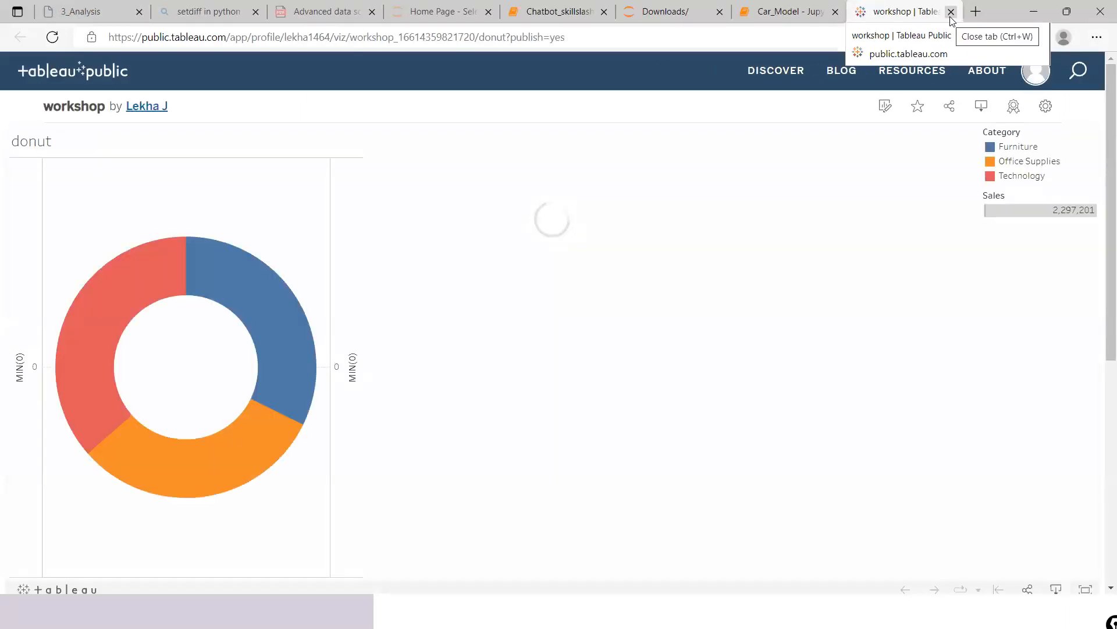
- Close the published workbook's browser page and switch back to Tableau Public
click(951, 13)
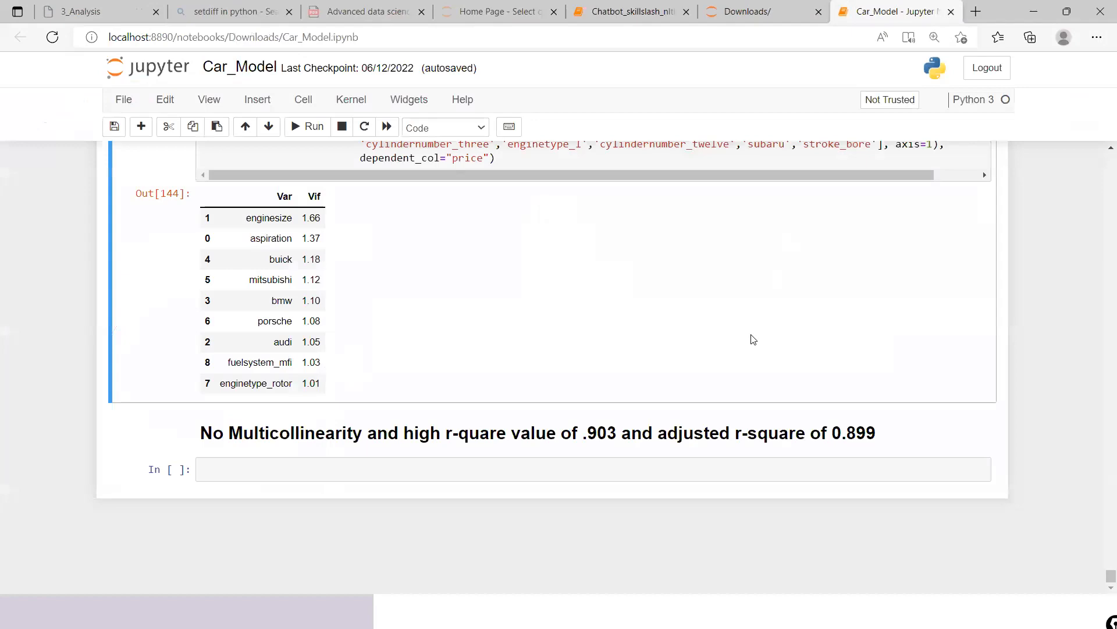
key(alt+Tab)
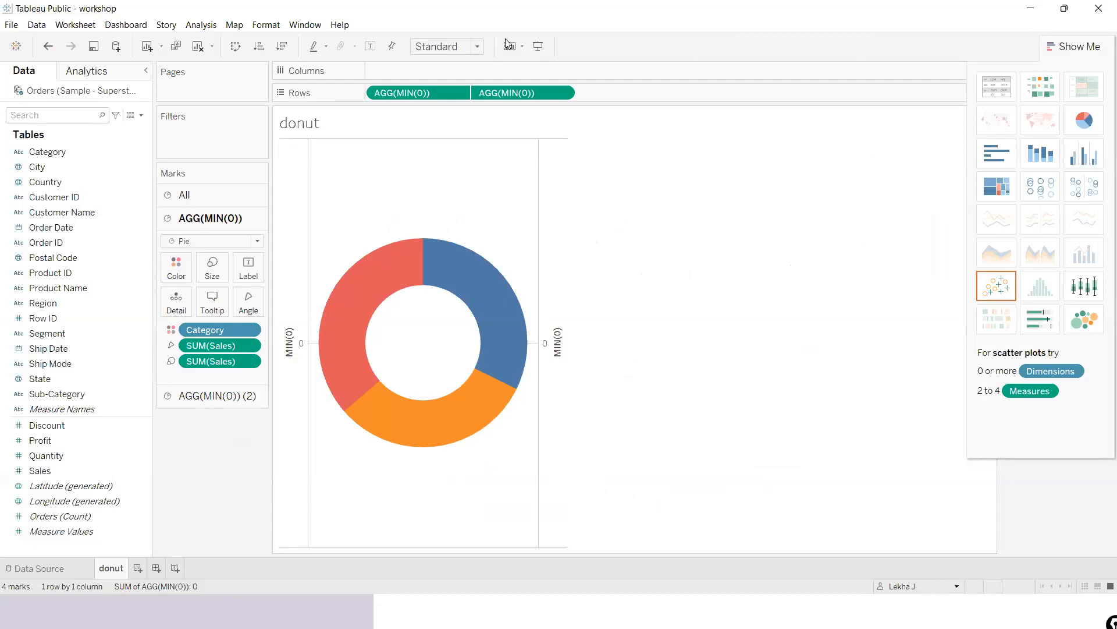
key(alt+Tab)
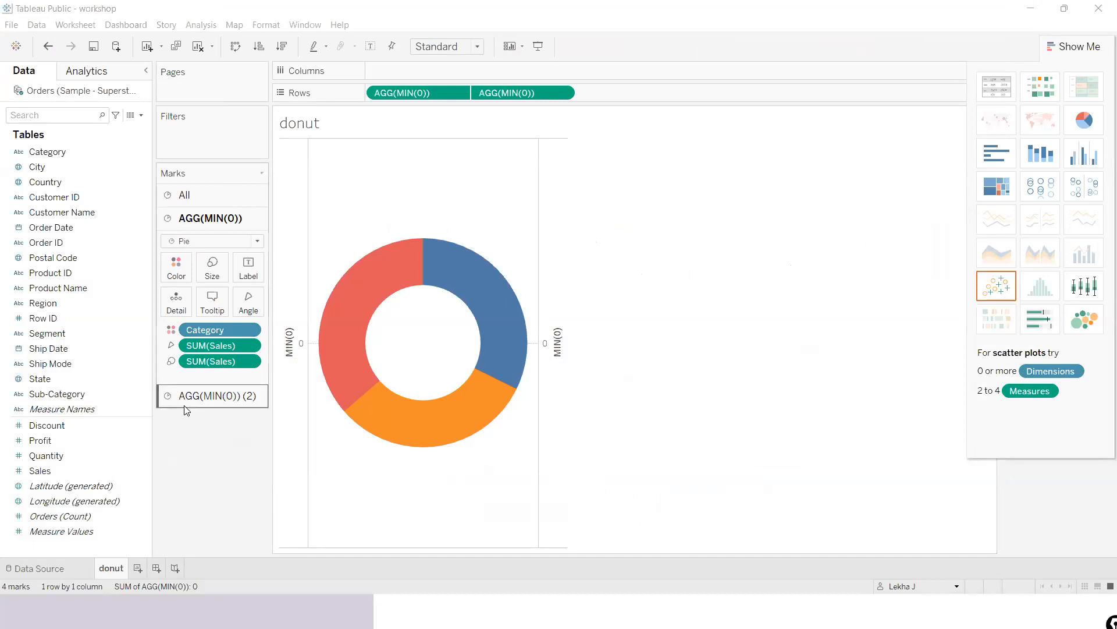
- Add a new worksheet and name it lollipop
click(137, 571)
double_click(136, 569)
text(lqilipop)
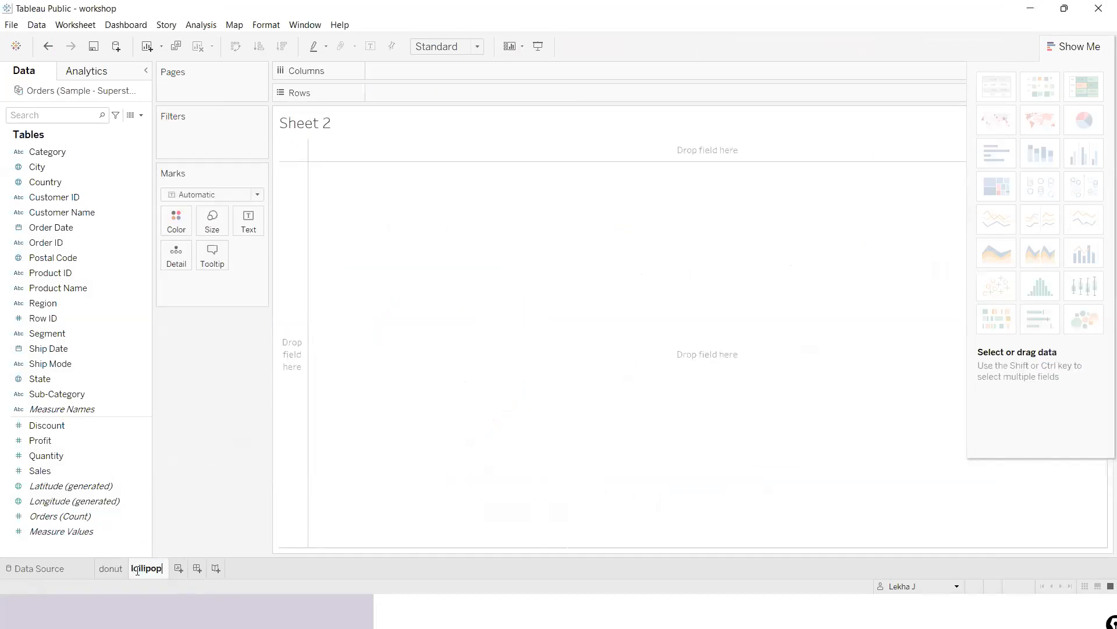
click(519, 361)
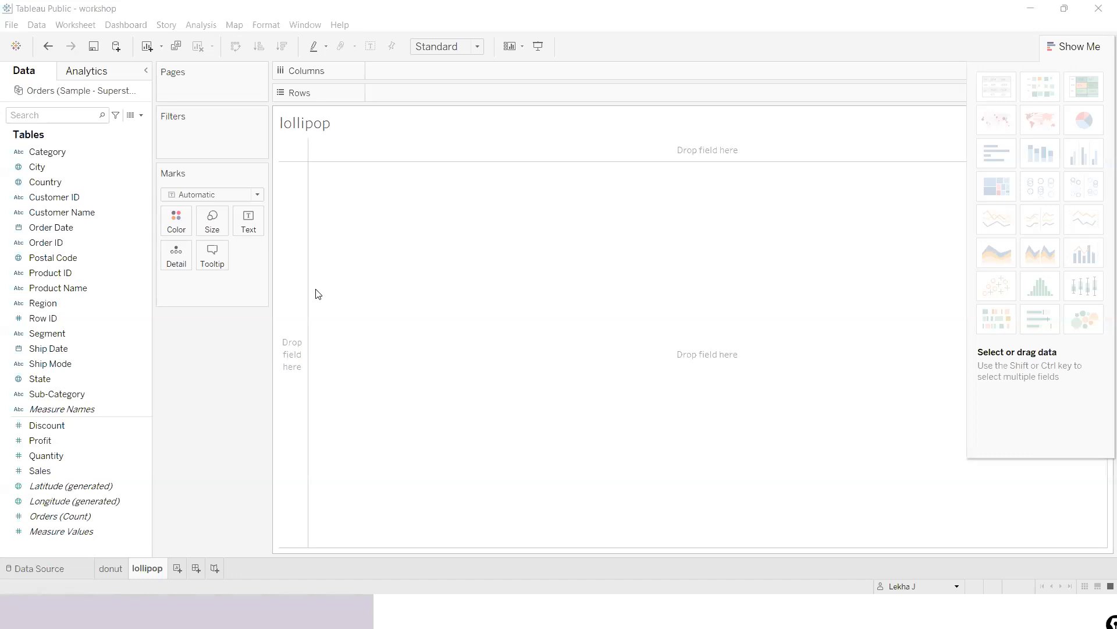
- Switch to Google Images in Chrome, search for "lollipop chart tableau" and preview the YouTube lollipop chart tutorial image
key(alt+Tab)
key(alt+Tab)
key(alt+Tab)
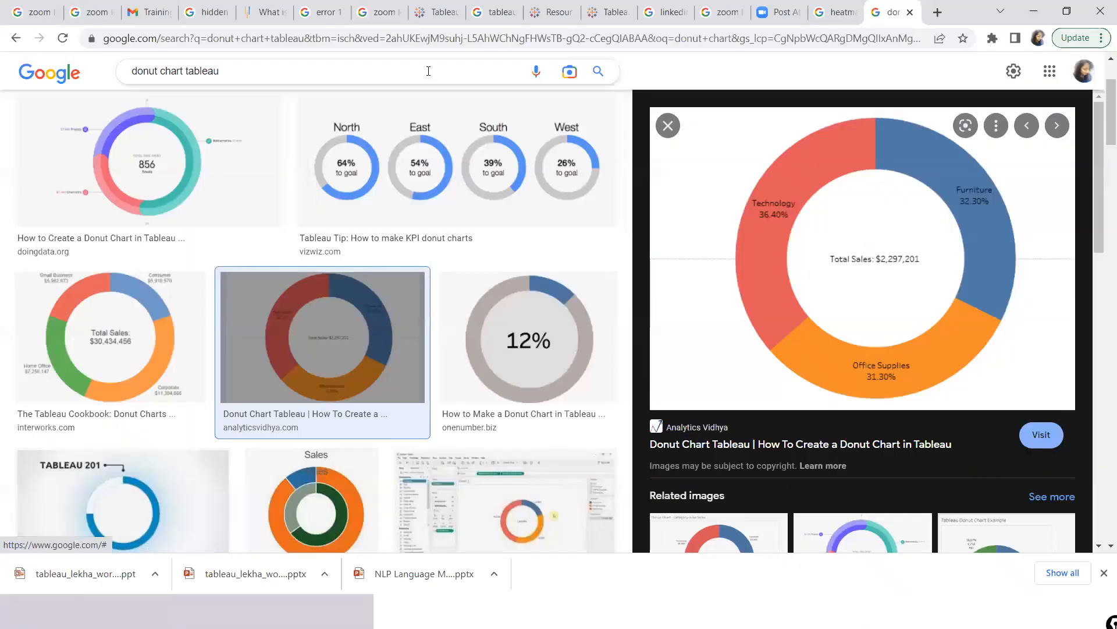
click(428, 71)
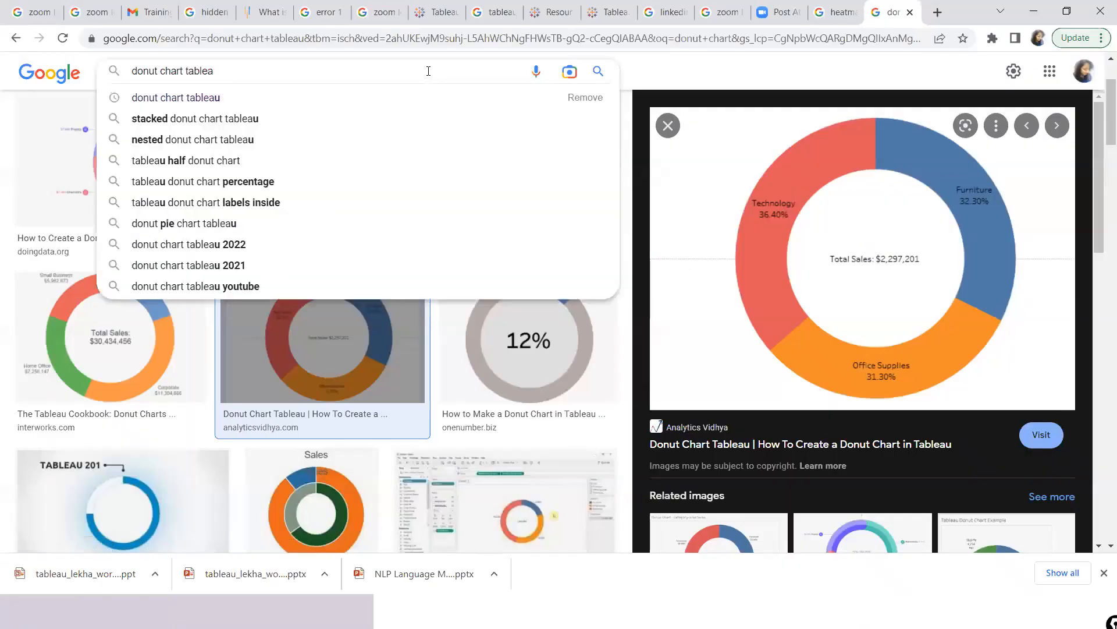
key(BackSpace)
key(BackSpace)
key(BackSpace)
key(BackSpace)
key(BackSpace)
key(BackSpace)
key(BackSpace)
key(BackSpace)
key(BackSpace)
key(BackSpace)
key(BackSpace)
key(BackSpace)
key(BackSpace)
key(BackSpace)
key(BackSpace)
key(BackSpace)
key(BackSpace)
key(BackSpace)
key(BackSpace)
text(lolli)
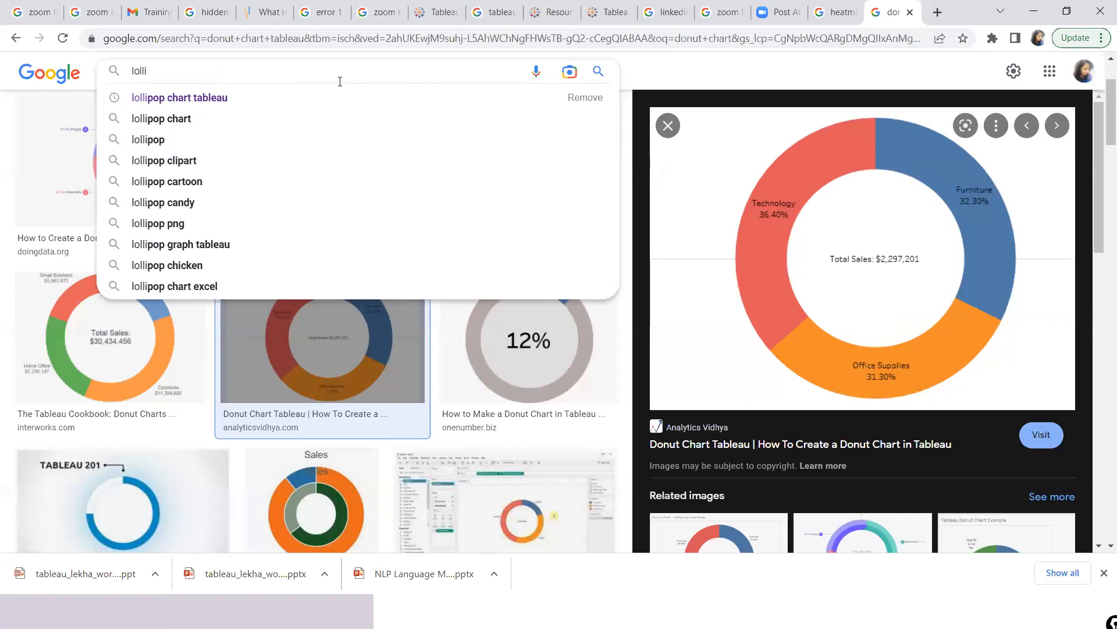
click(253, 104)
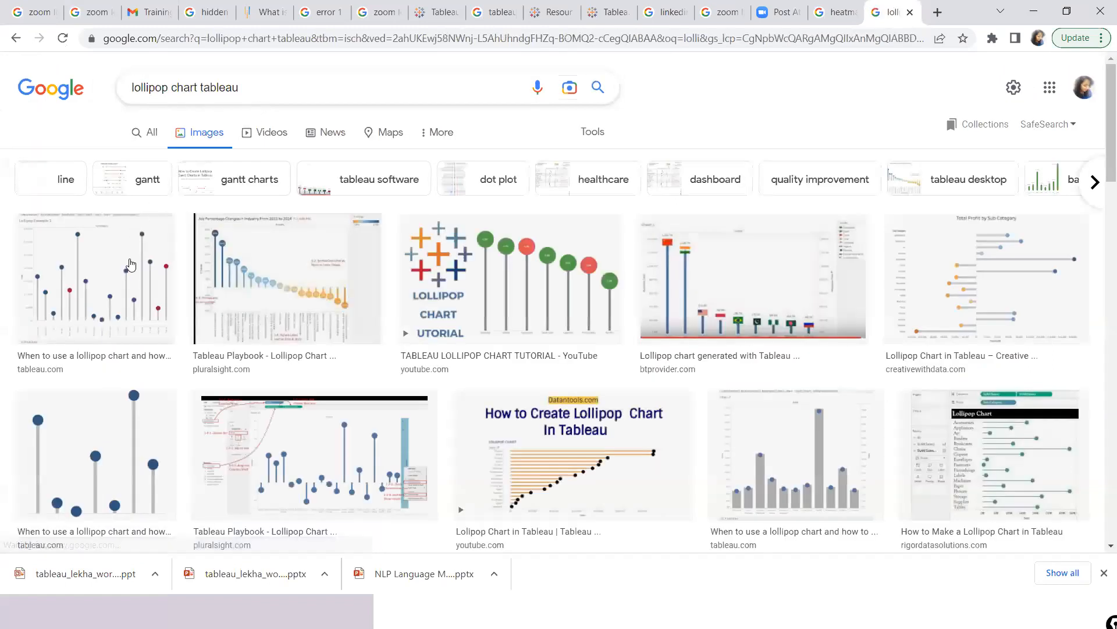
click(461, 314)
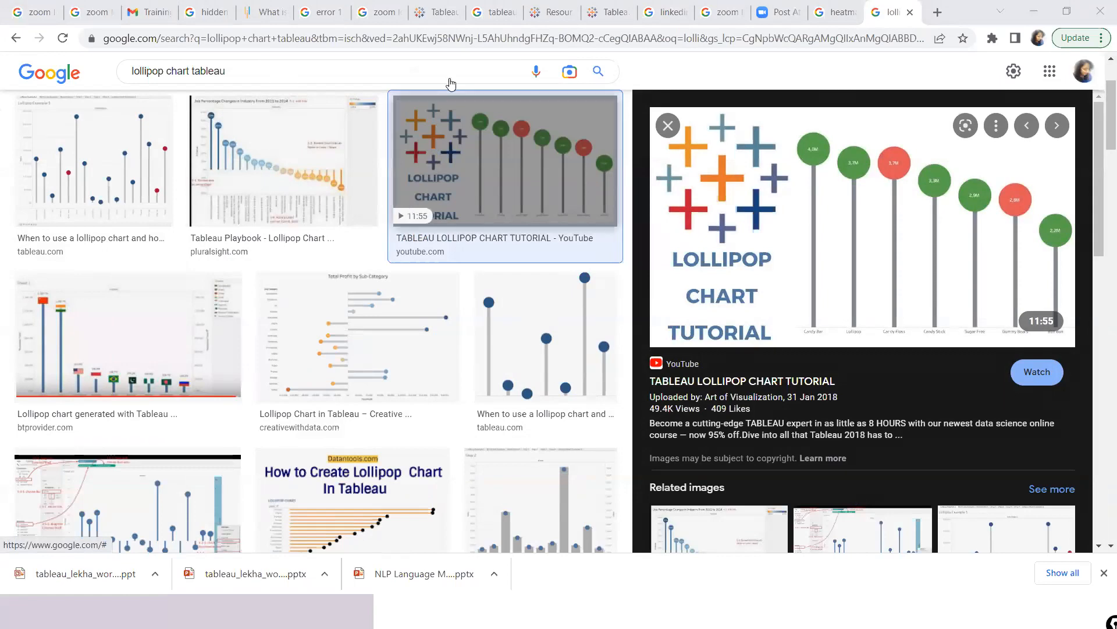
- Switch back to Tableau Public and hide the Show Me chart suggestions
key(super+Tab)
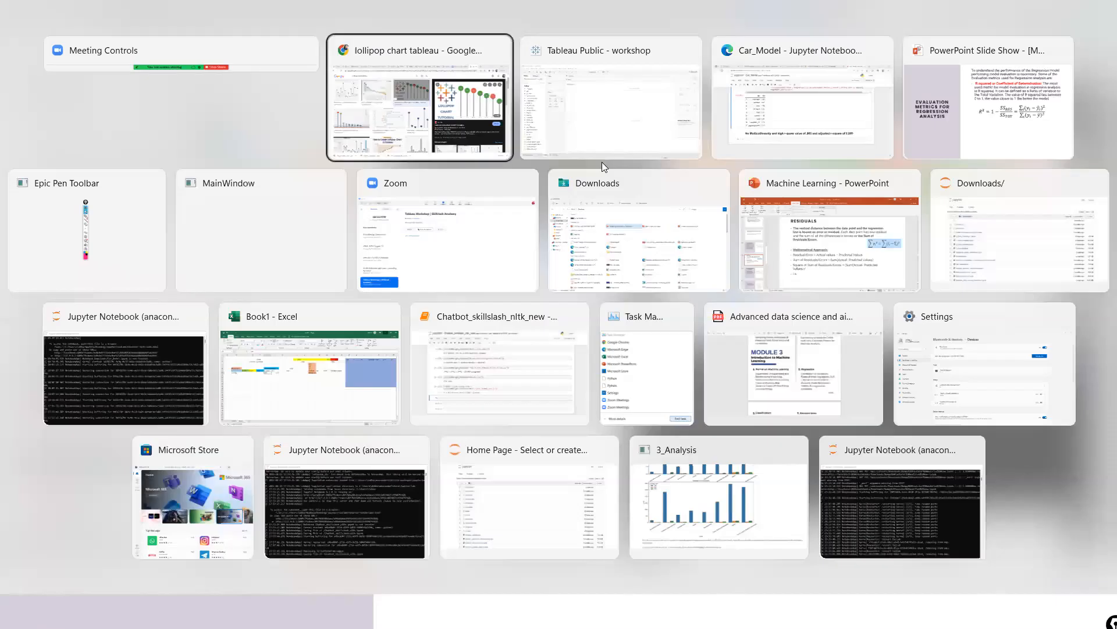
click(602, 161)
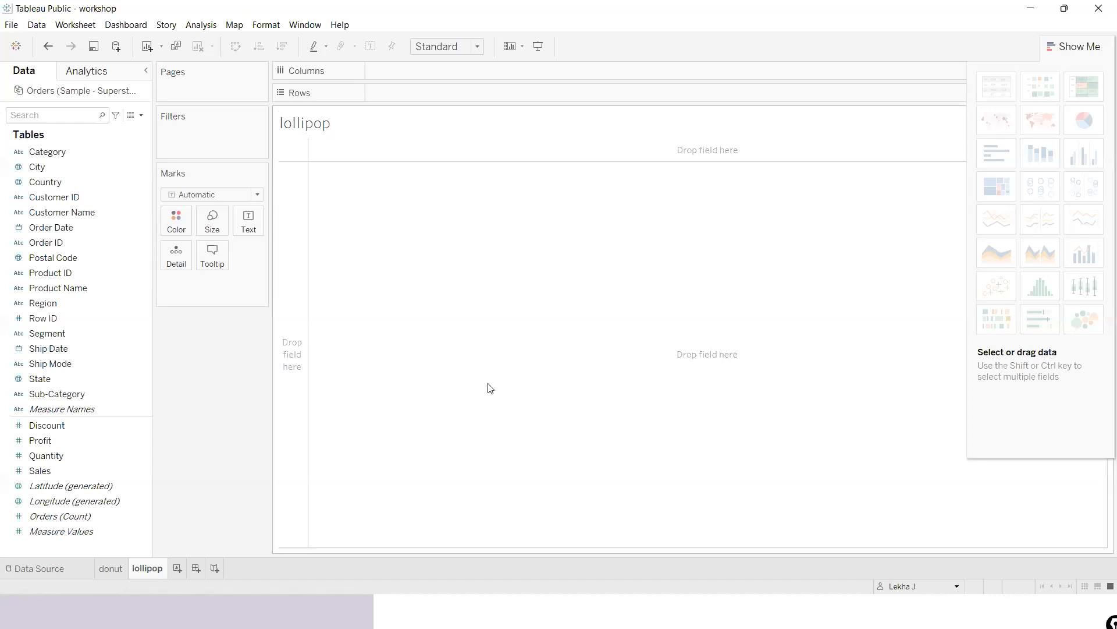
click(1059, 50)
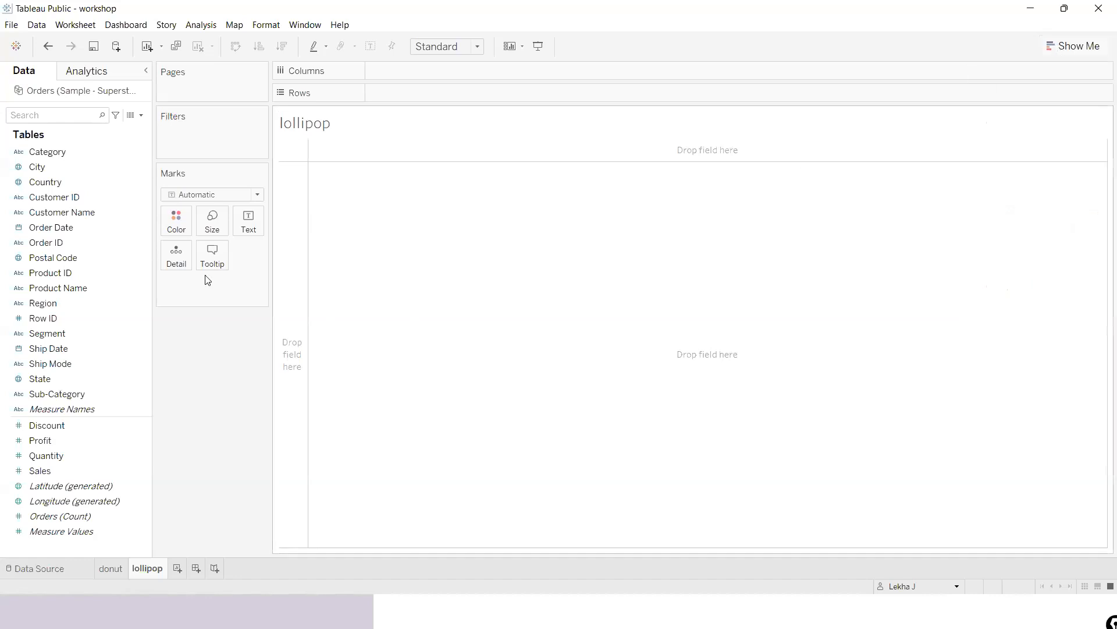
- Build a horizontal bar chart of Quantity by Sub-Category on the lollipop sheet
click(18, 394)
drag(18, 394, 371, 71)
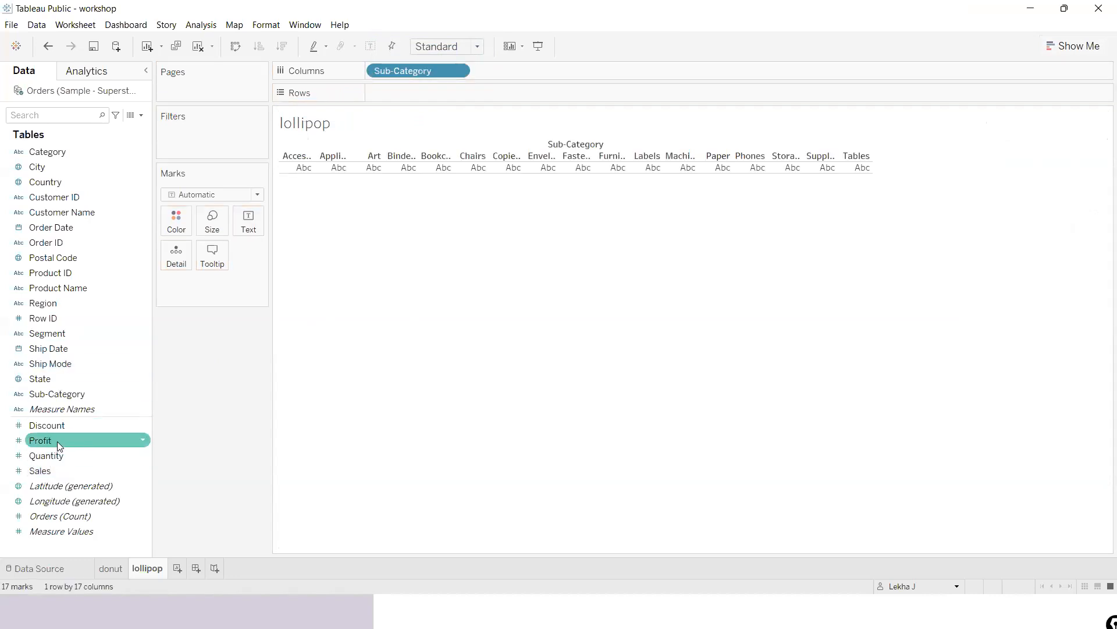
double_click(46, 455)
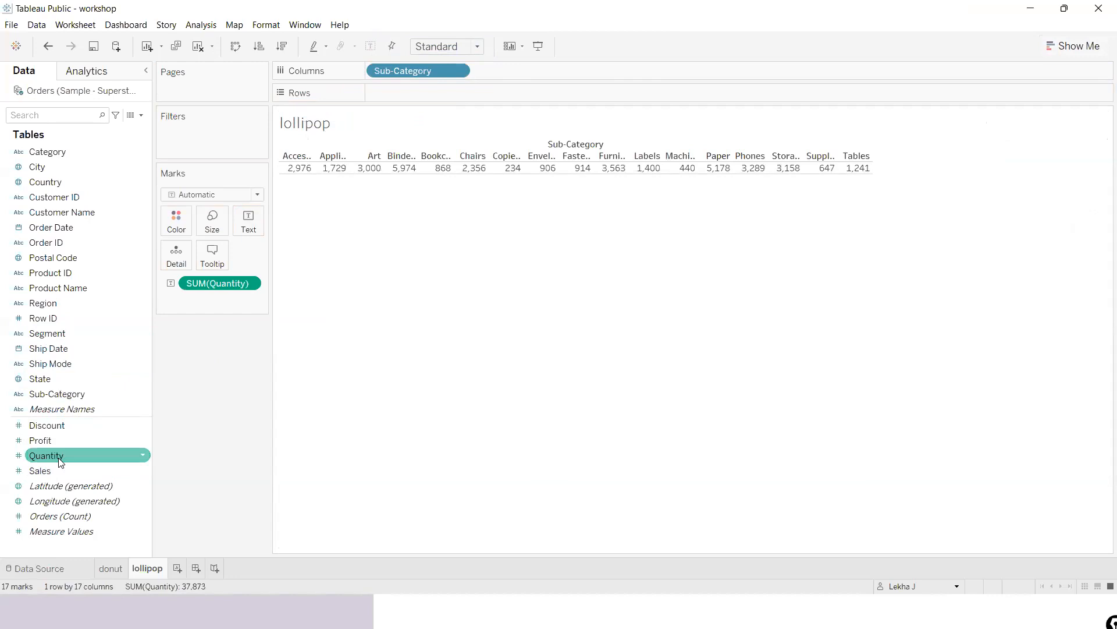
click(1063, 53)
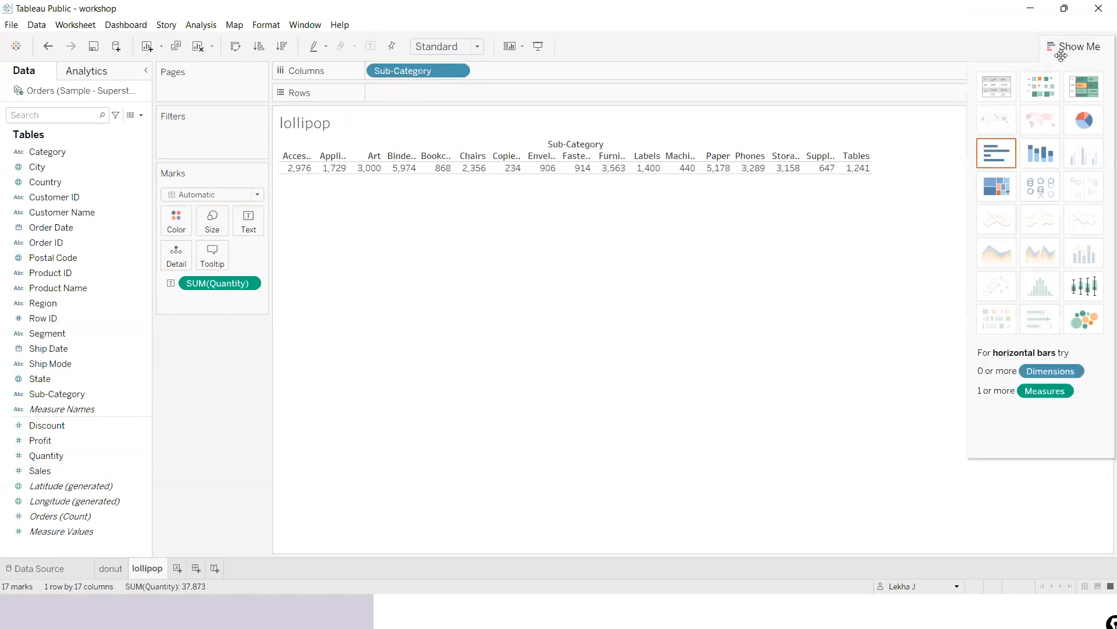
click(985, 149)
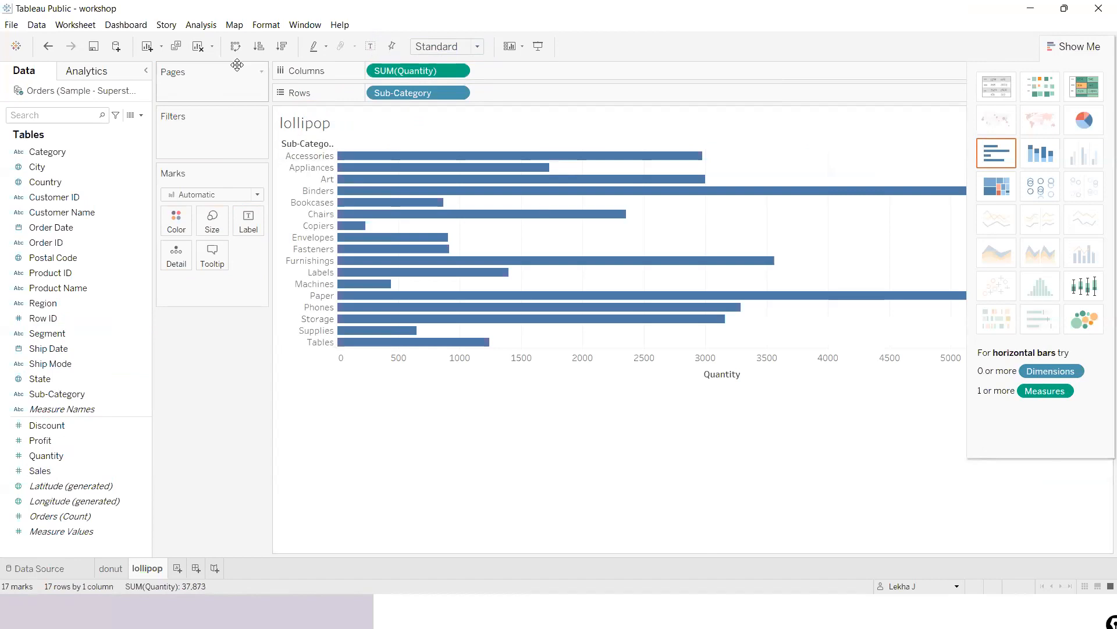
- Swap rows and columns to make the Quantity bars vertical, and reduce the bar size to thin sticks
click(235, 46)
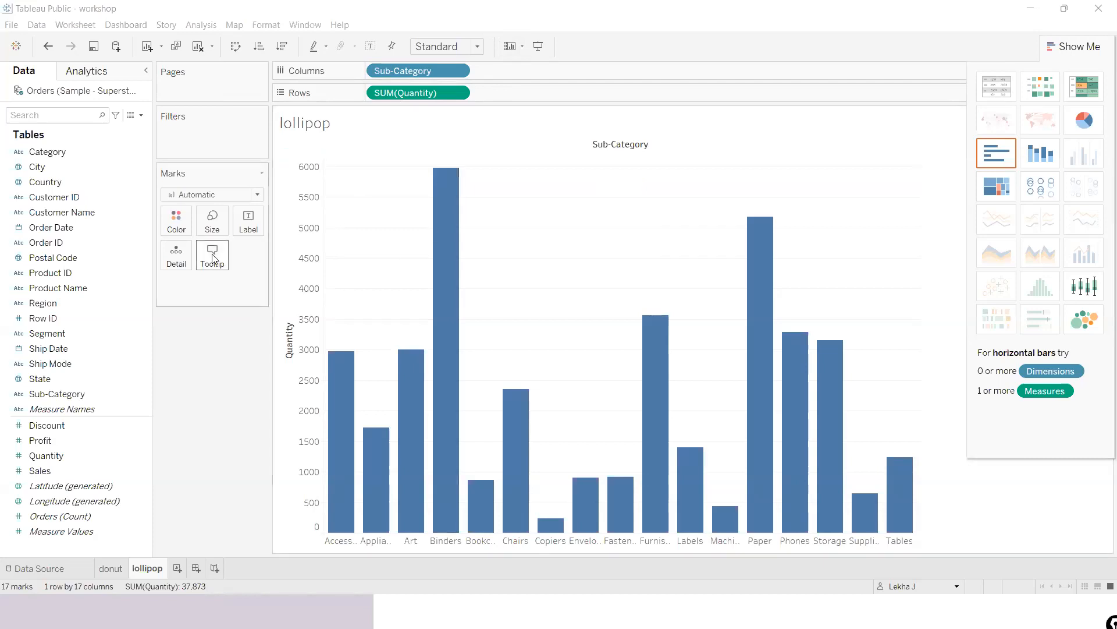
click(212, 224)
drag(278, 253, 234, 254)
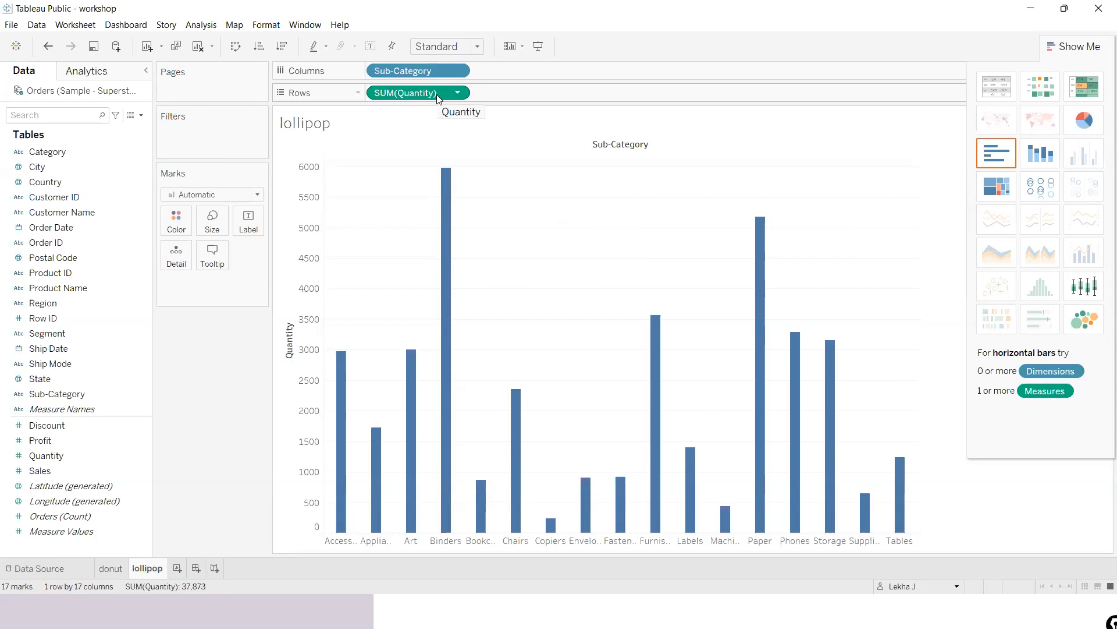
- Duplicate SUM(Quantity) on Rows to create a second Quantity bar chart
drag(438, 97, 550, 100)
drag(442, 99, 564, 99)
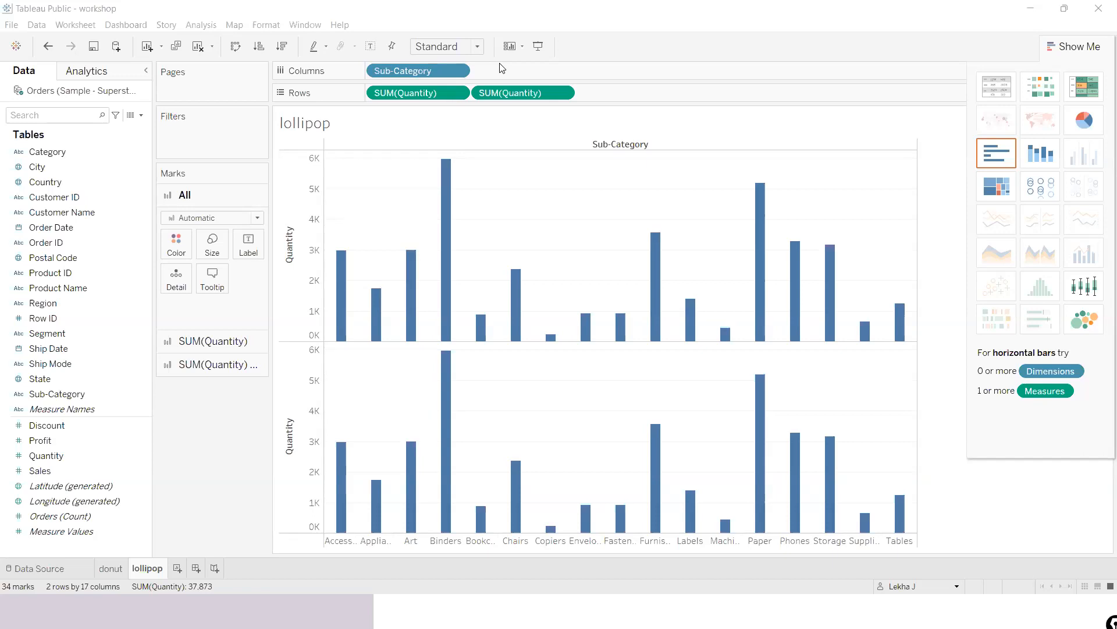
- Change the mark type of the second SUM(Quantity) chart to Circle
click(298, 454)
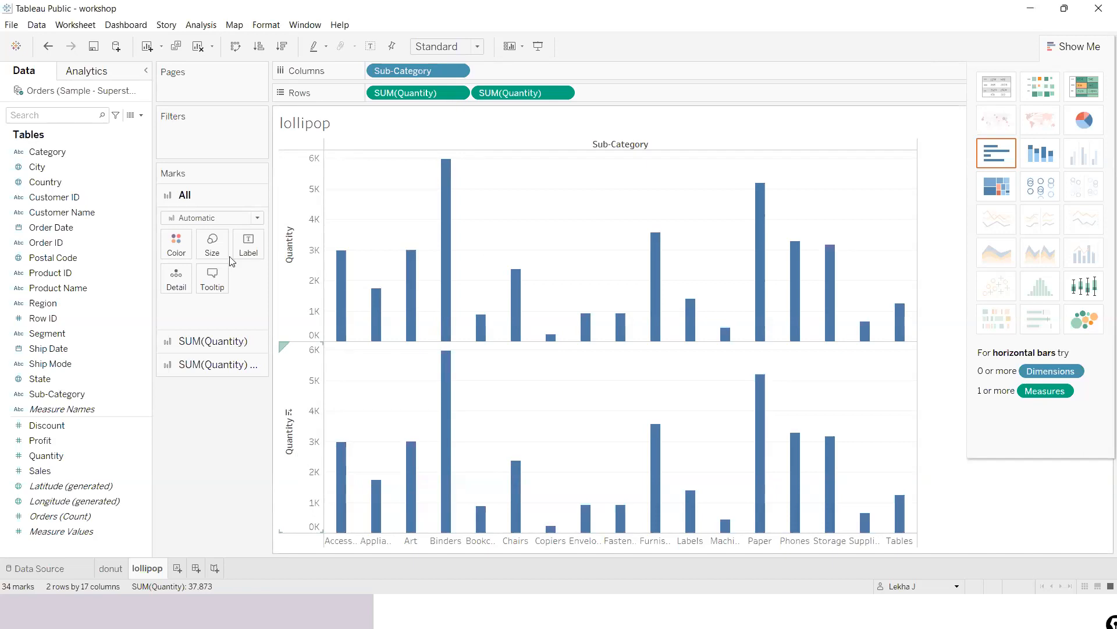
click(237, 203)
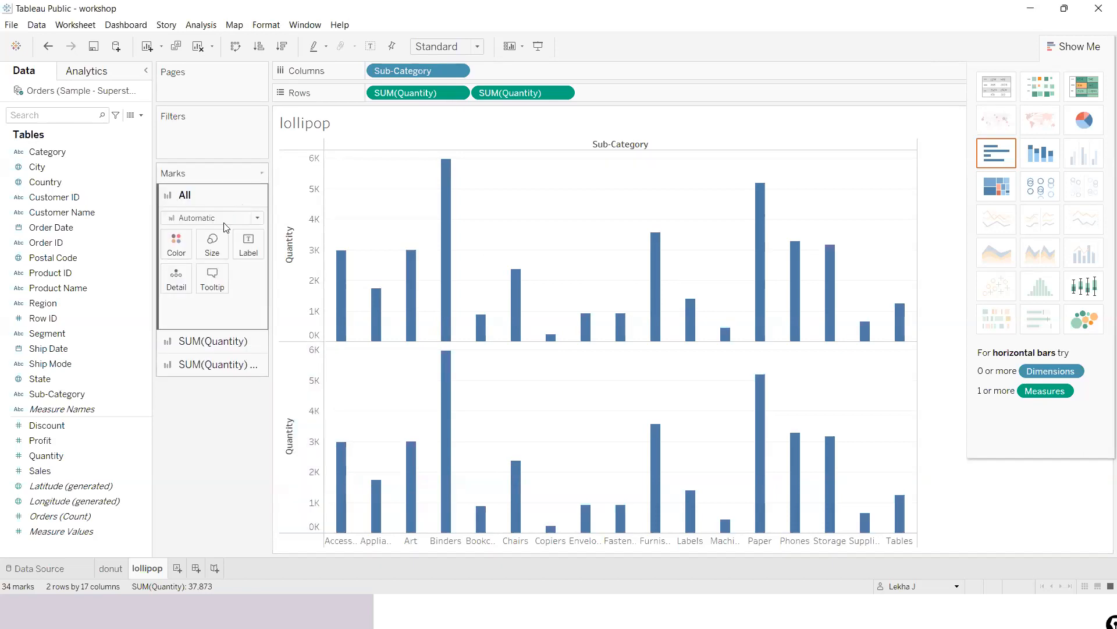
click(243, 347)
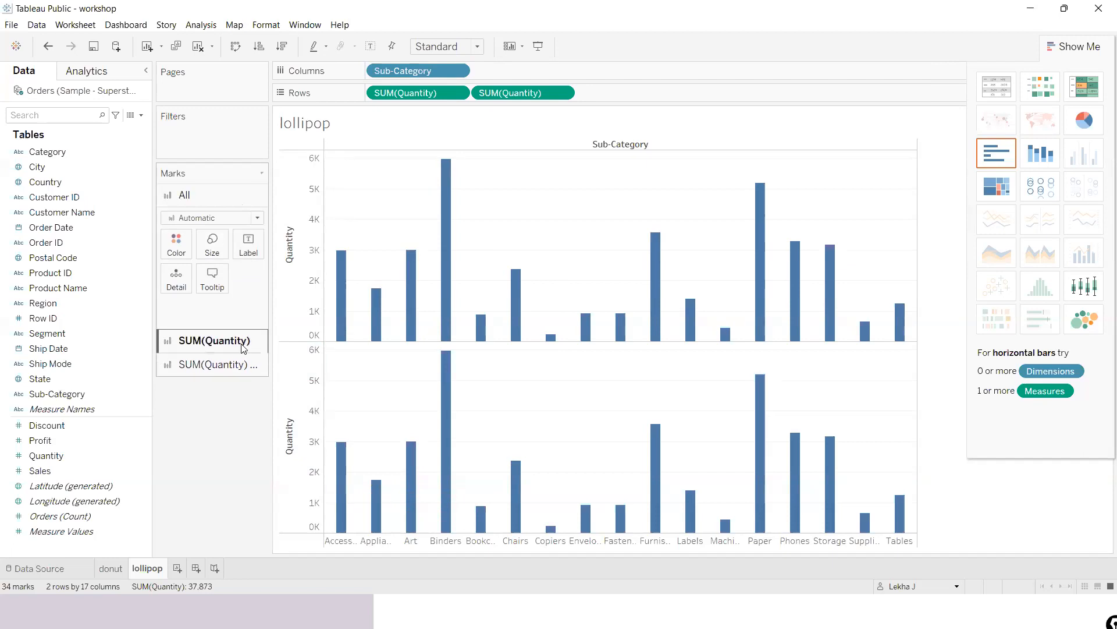
click(285, 307)
click(259, 364)
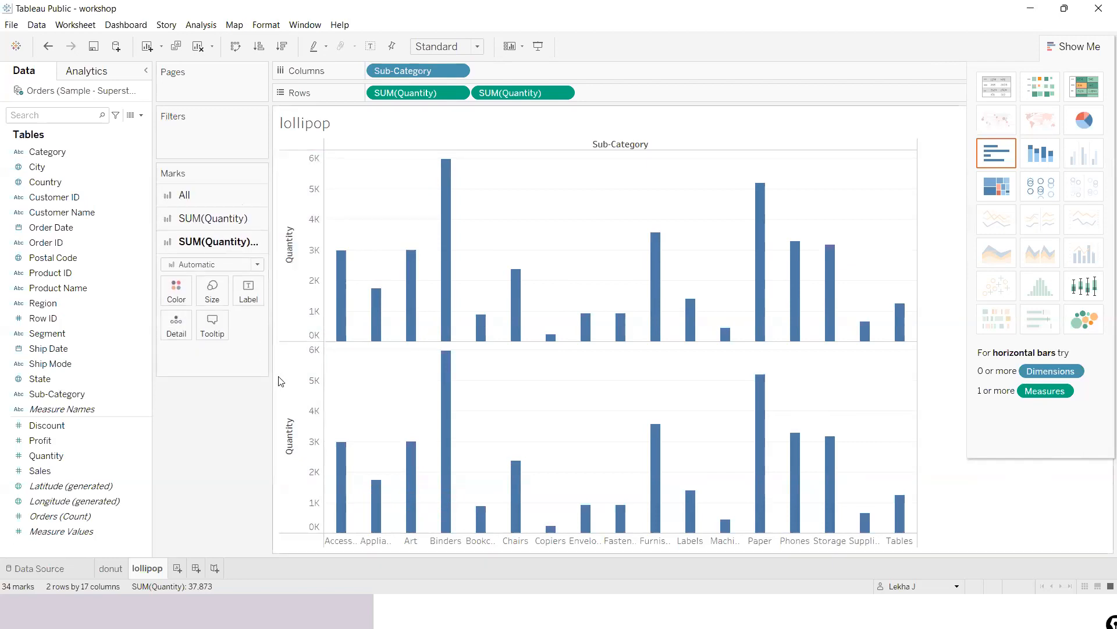
click(296, 393)
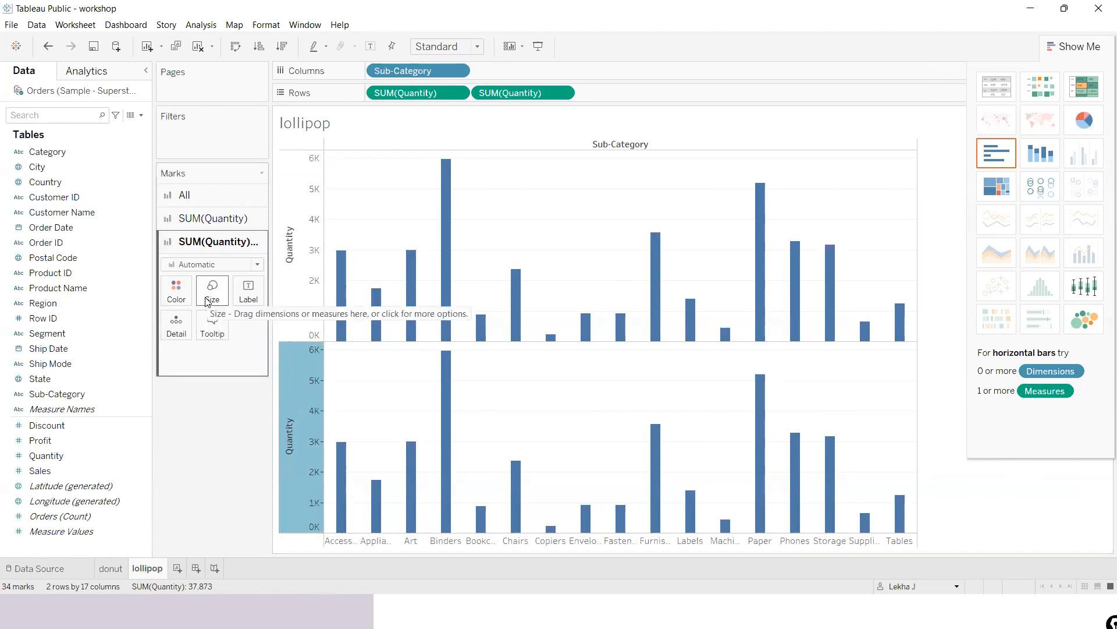
mouse_move(435, 406)
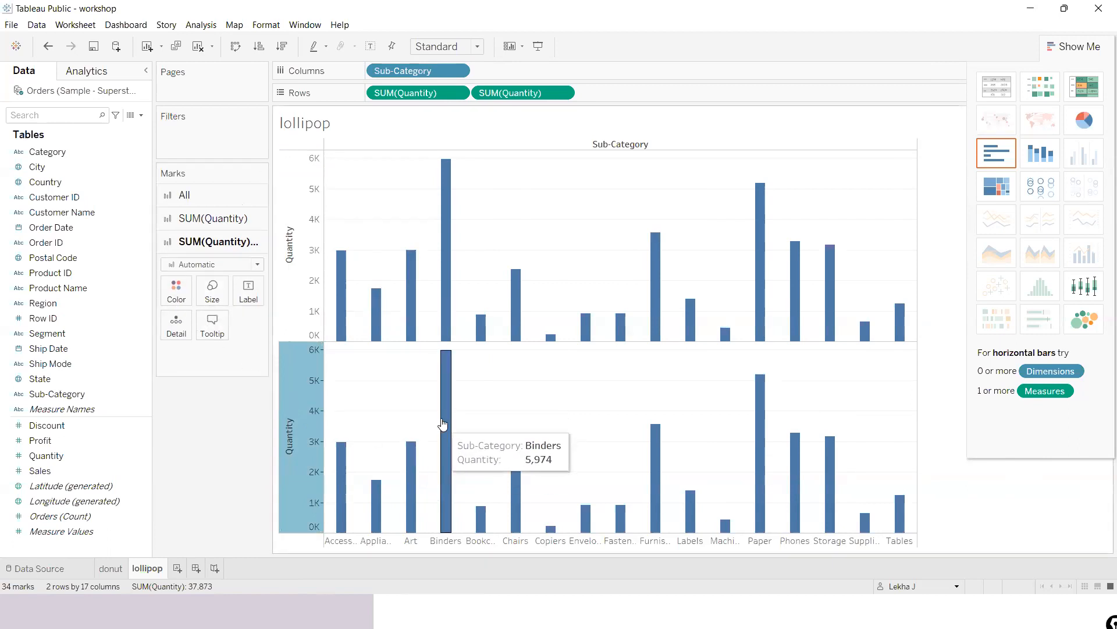
click(257, 265)
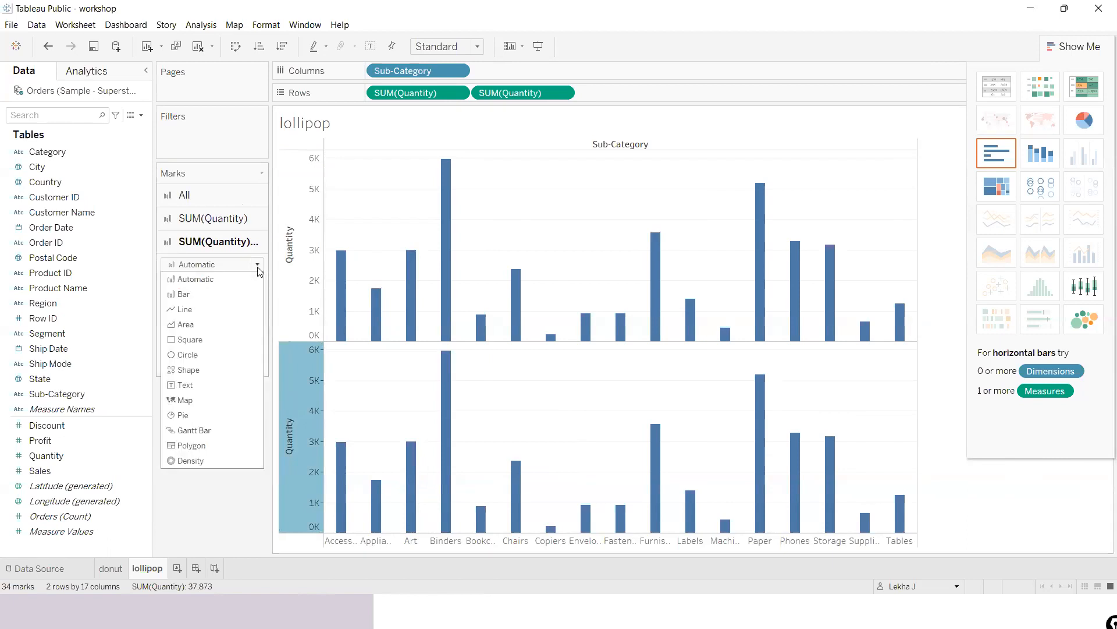
click(188, 355)
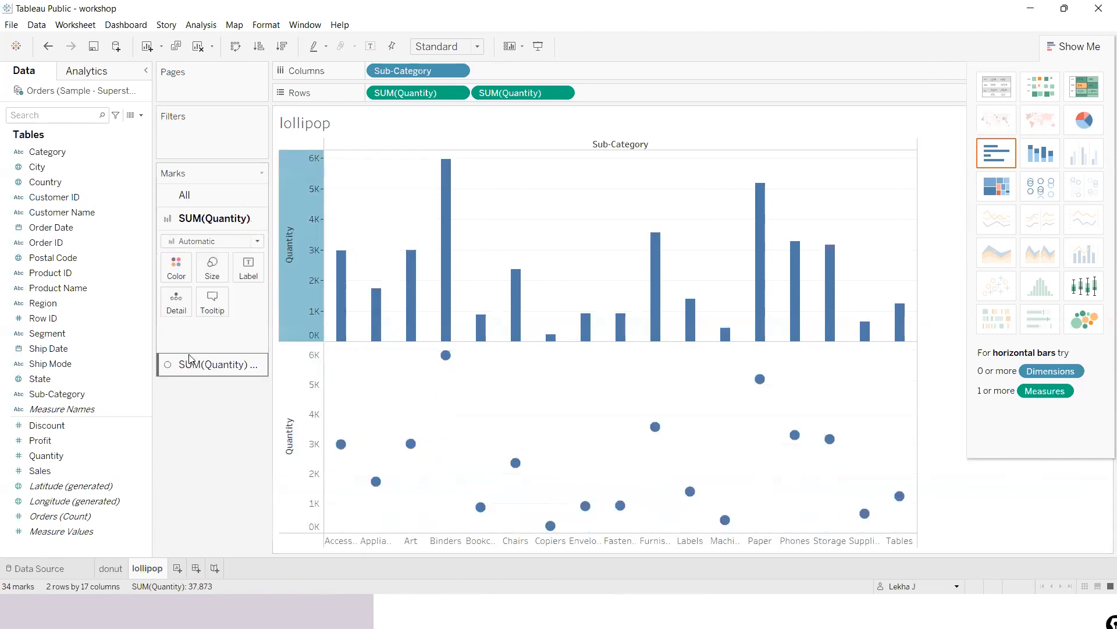
- Enlarge the circles of the second SUM(Quantity) chart and color them orange
click(218, 280)
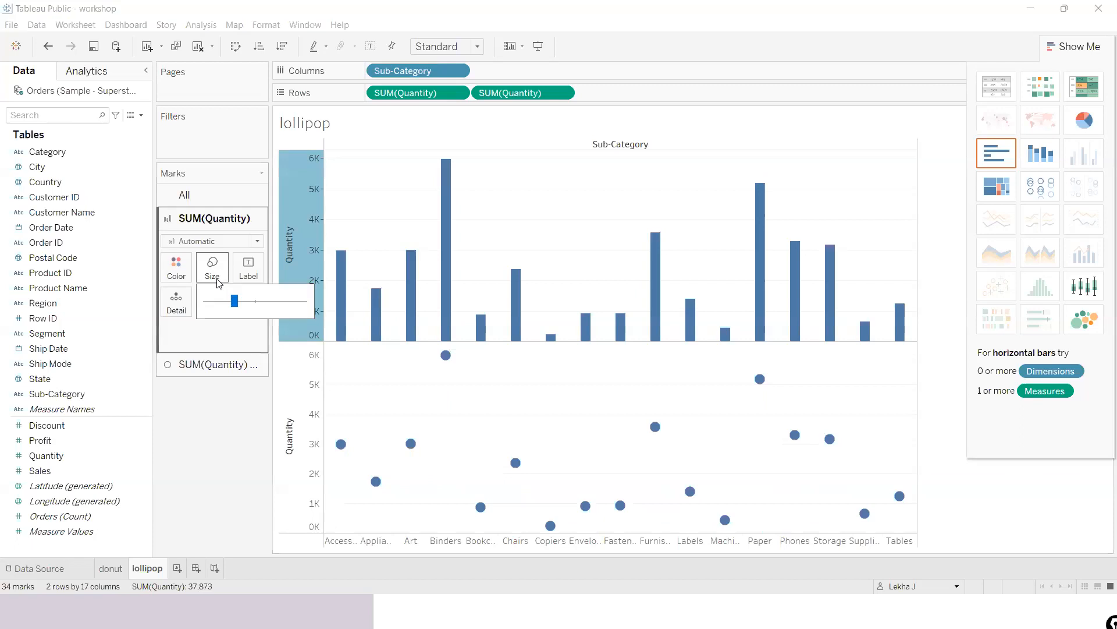
click(205, 365)
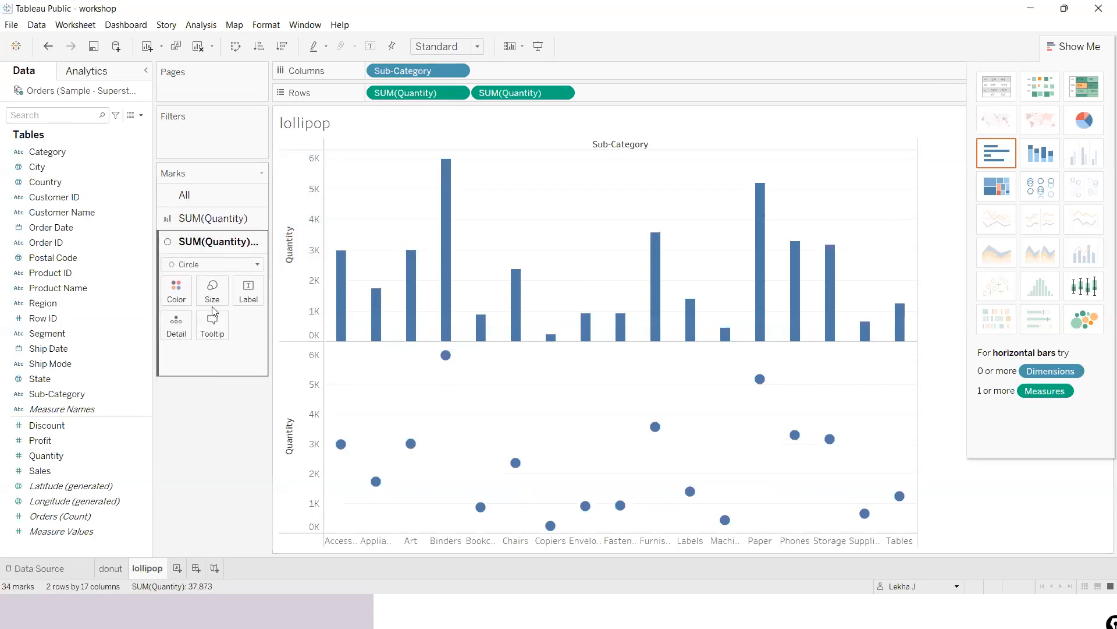
click(215, 304)
drag(220, 325, 246, 331)
click(176, 291)
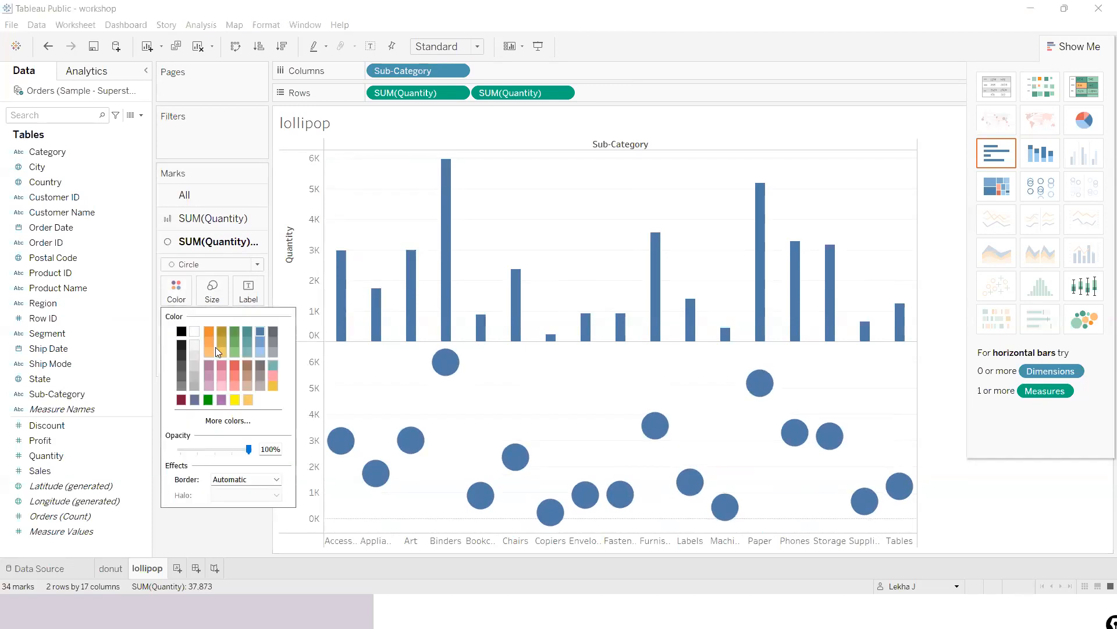
click(209, 334)
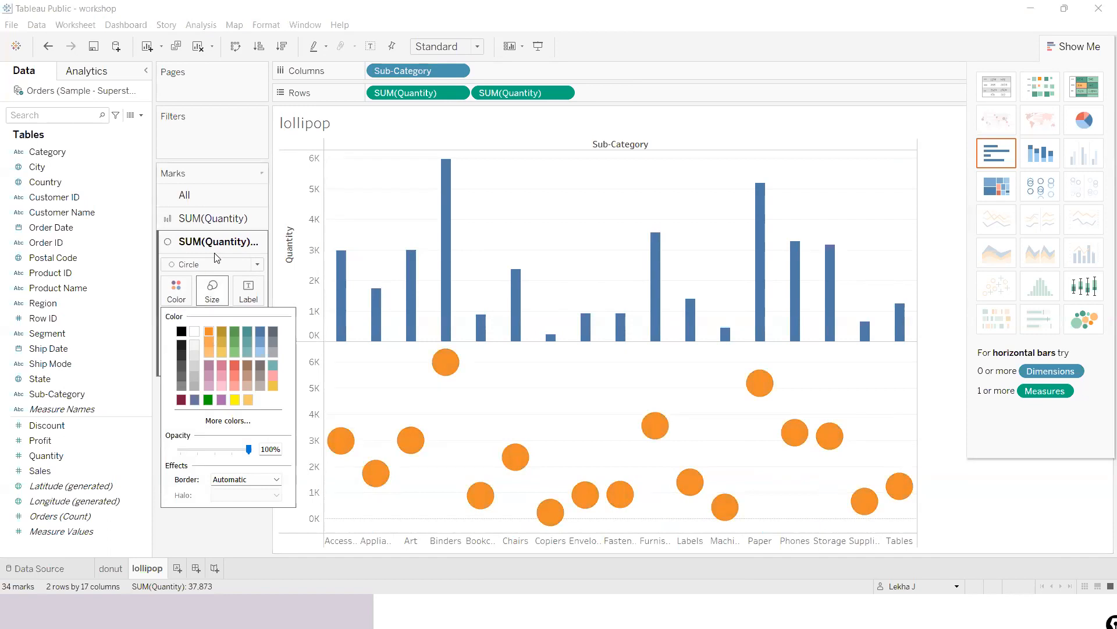
- Color the bars of the first SUM(Quantity) chart red and make them thinner
click(233, 221)
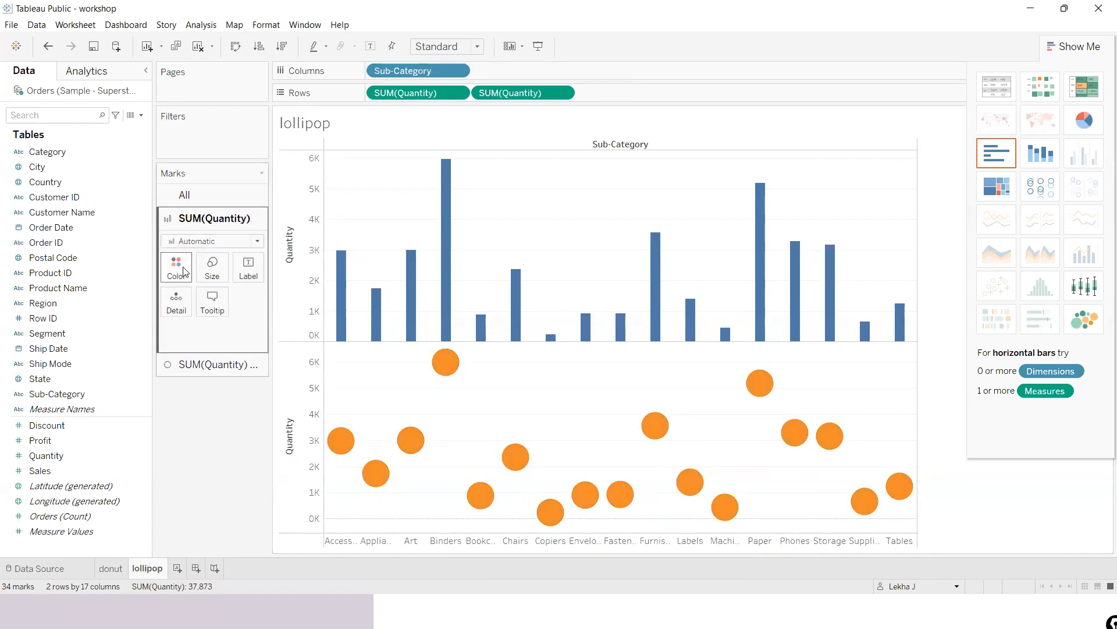
click(176, 268)
click(237, 309)
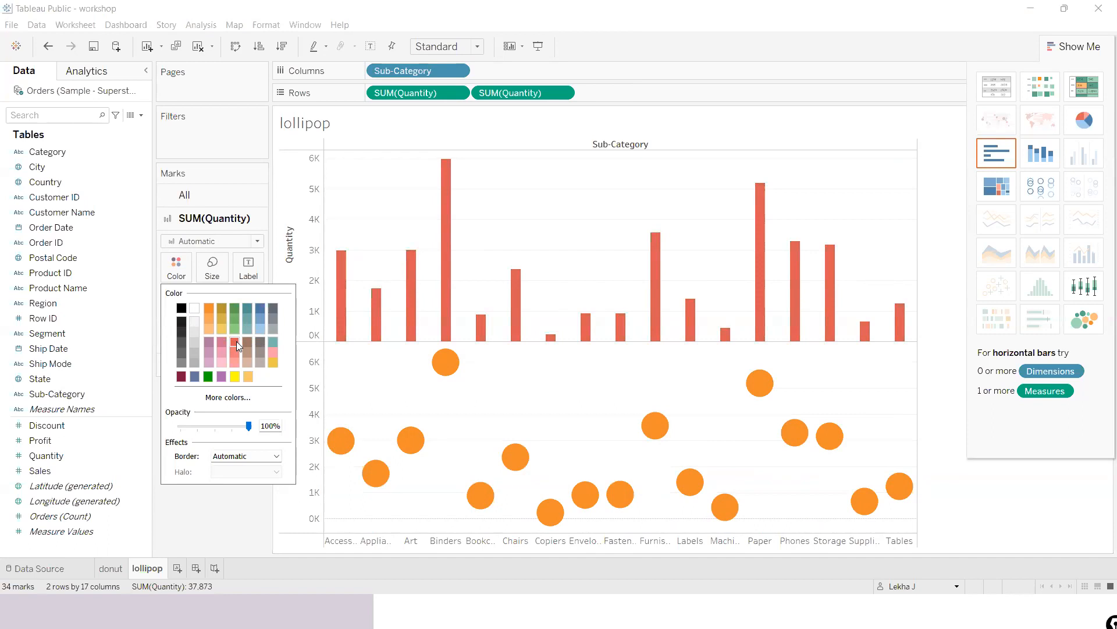
click(226, 277)
drag(234, 300, 223, 305)
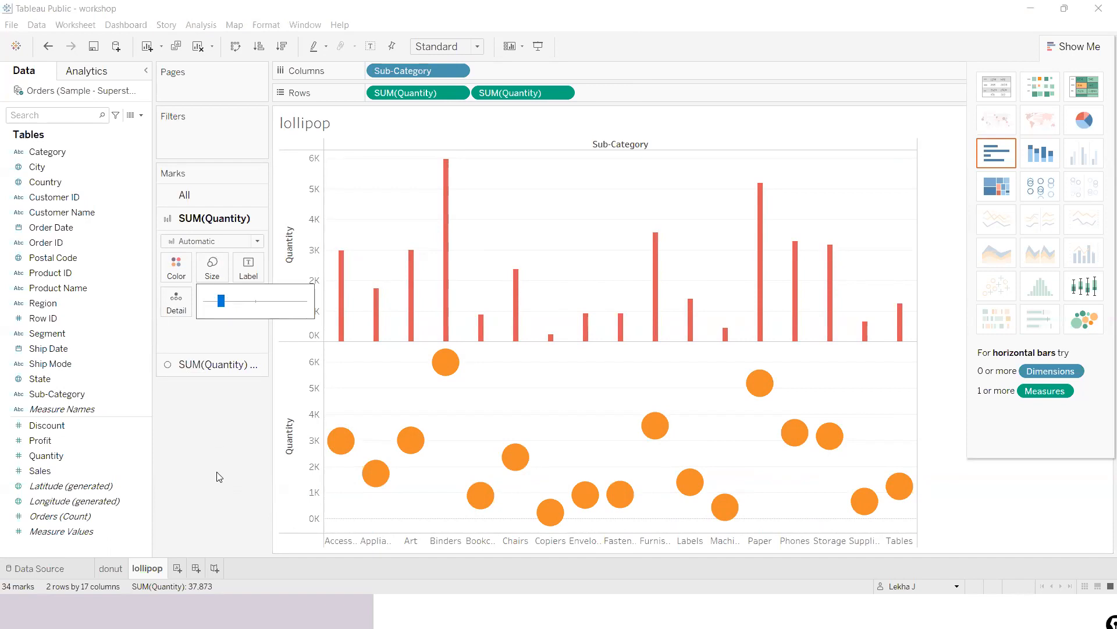
- Combine the two Quantity charts by setting the second SUM(Quantity) on Rows to Dual Axis
mouse_move(446, 373)
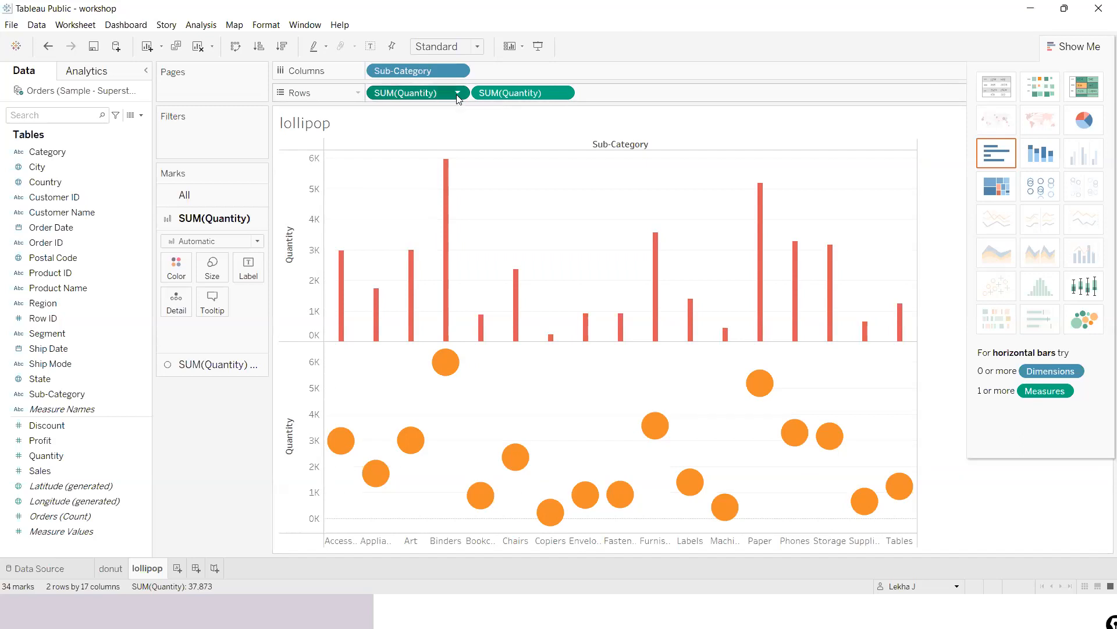
right_click(428, 93)
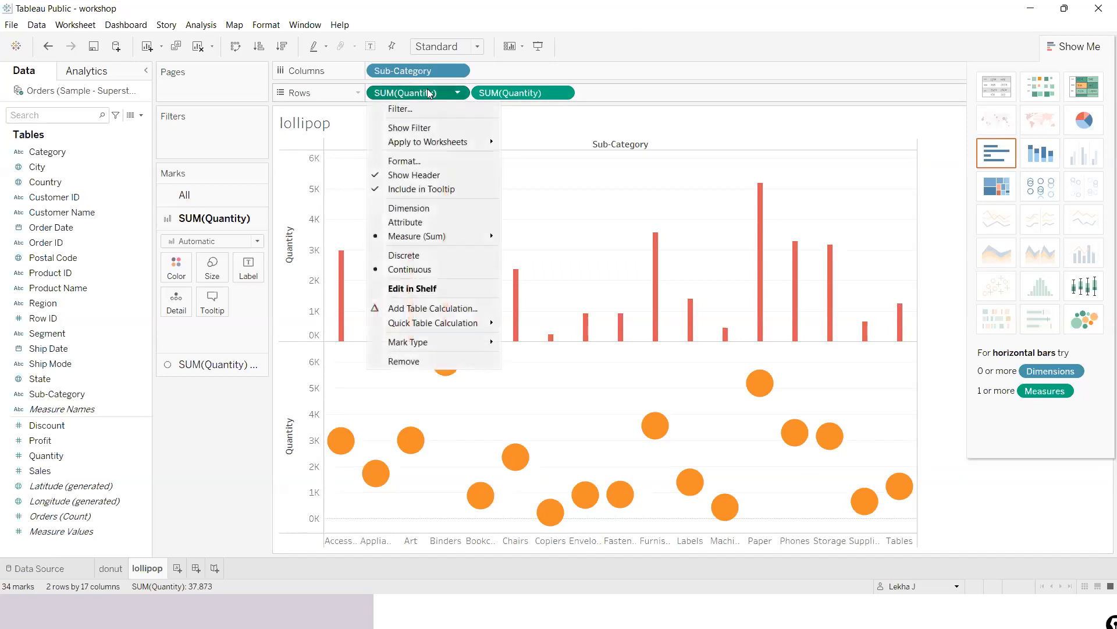
click(560, 93)
click(559, 93)
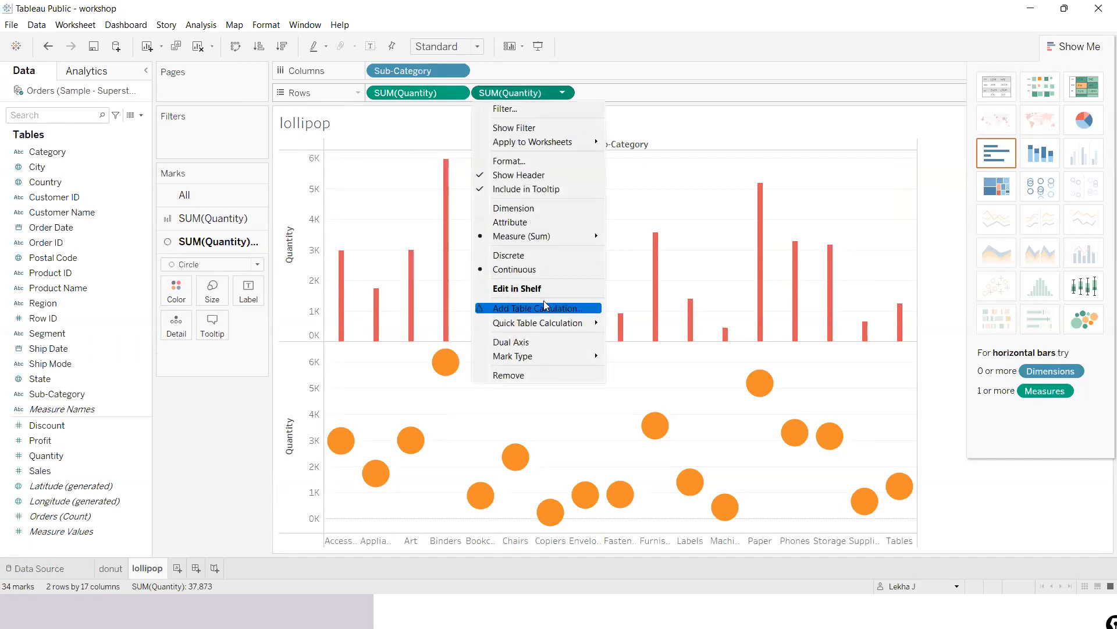
click(521, 344)
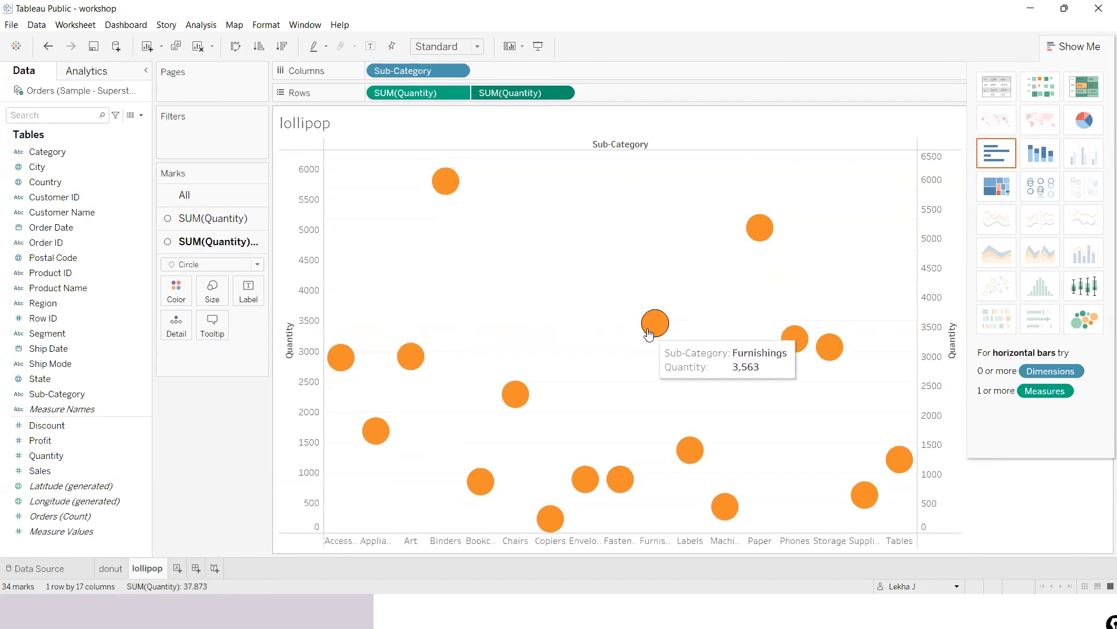
- Set the mark type of the first SUM(Quantity) to Bar so sticks run beneath the circles
click(228, 219)
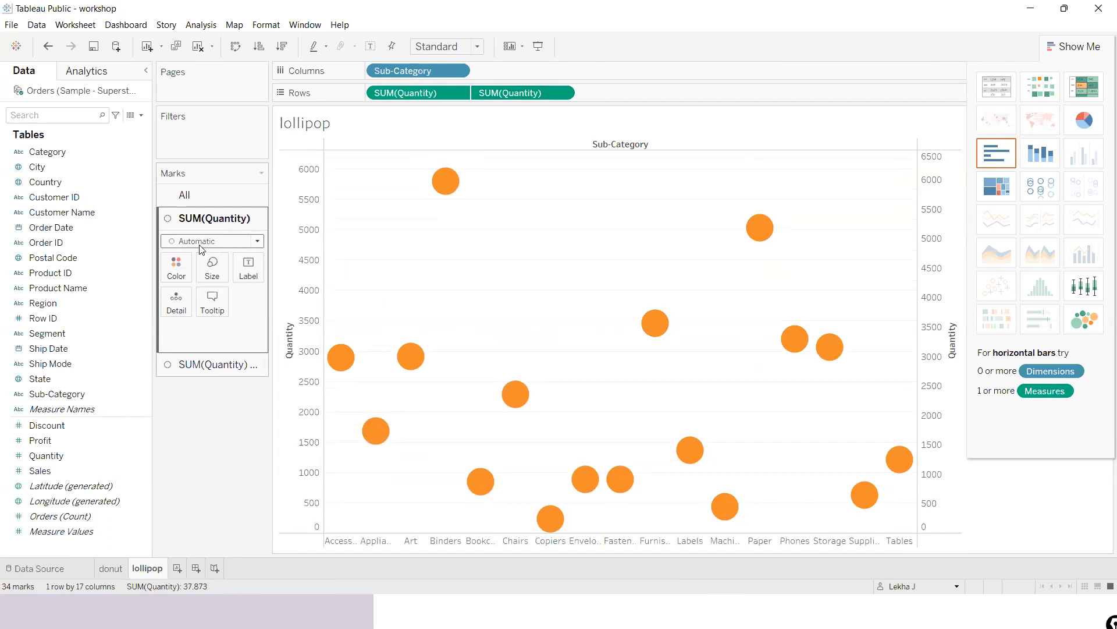
click(255, 243)
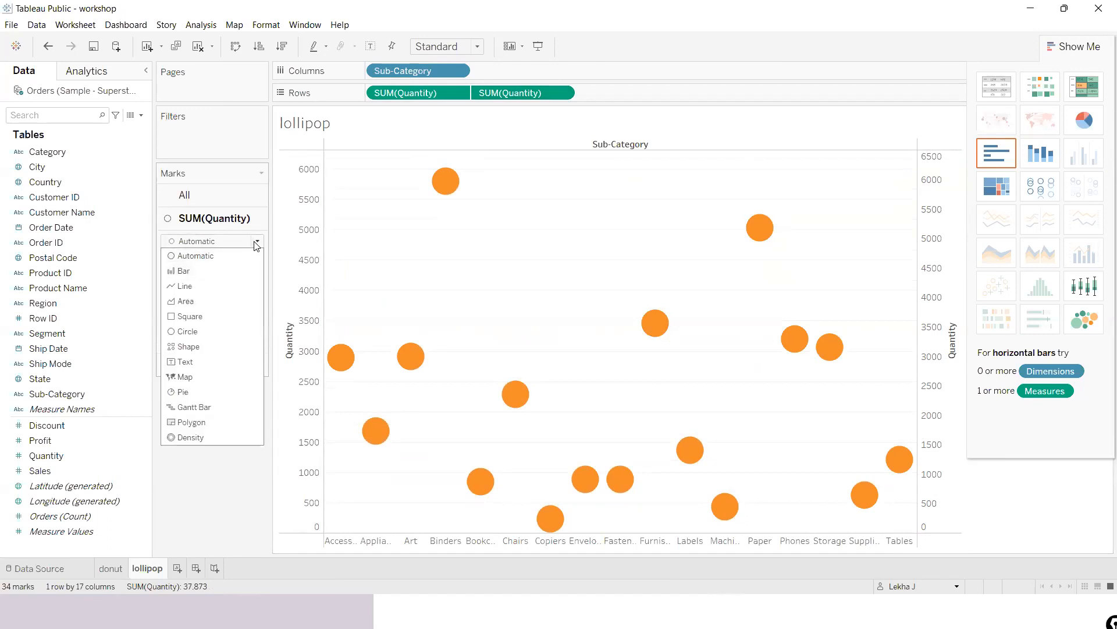
click(167, 274)
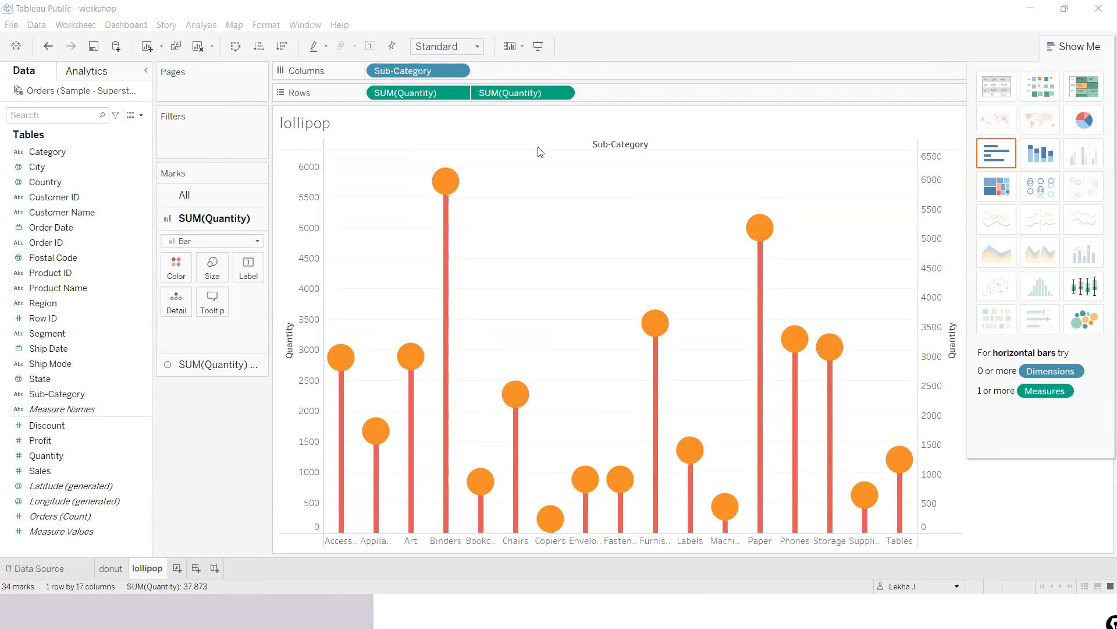
- Label the circles of the second SUM(Quantity) with the Quantity measure
mouse_move(444, 184)
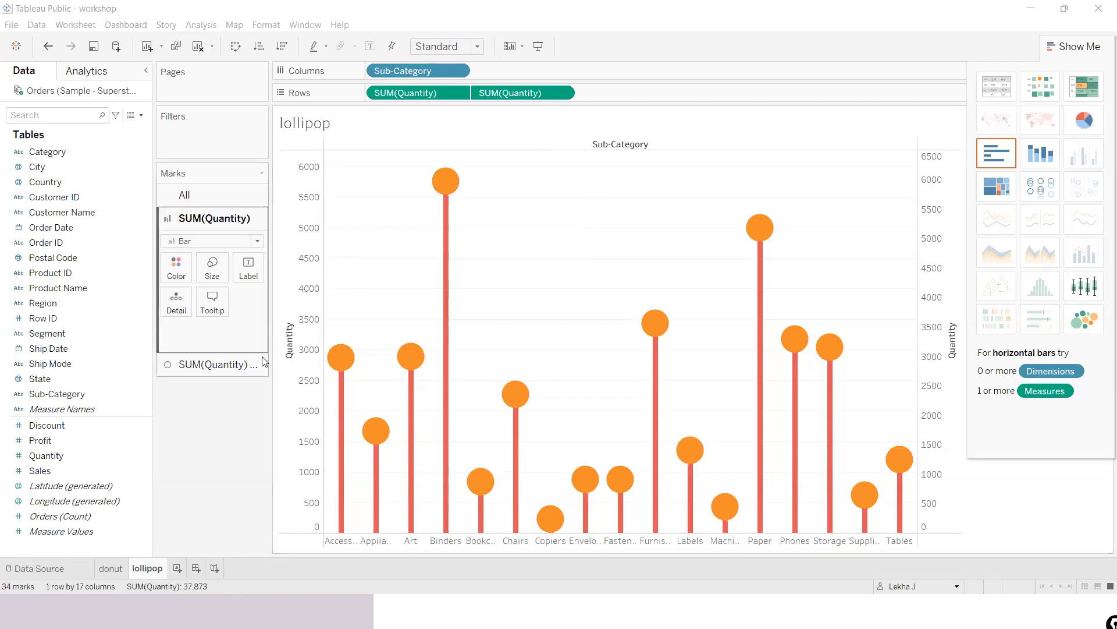
click(245, 366)
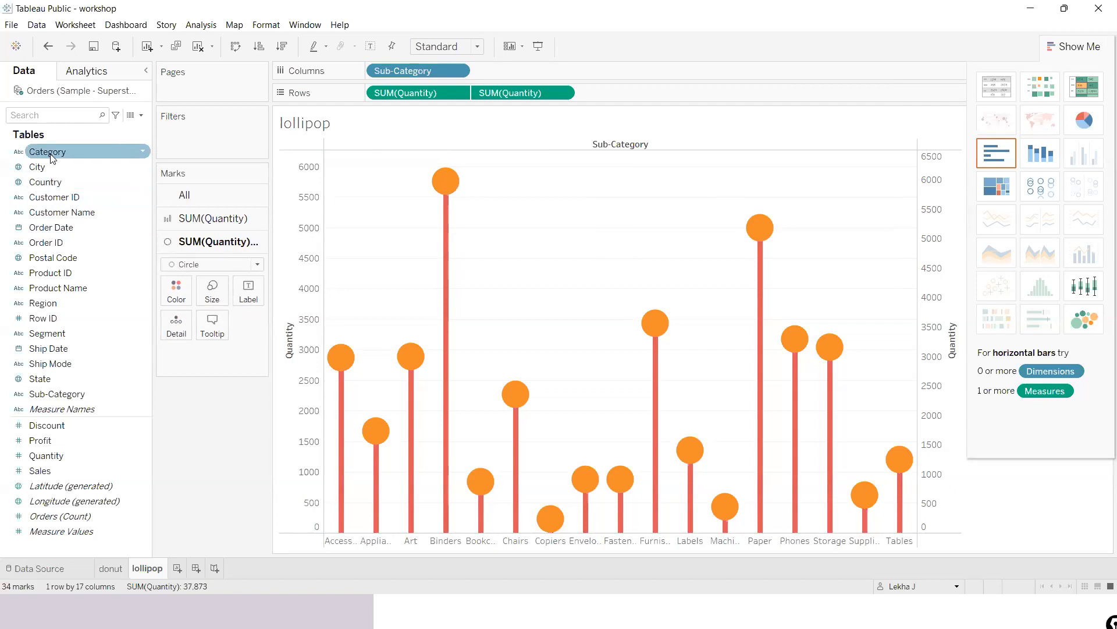
click(42, 455)
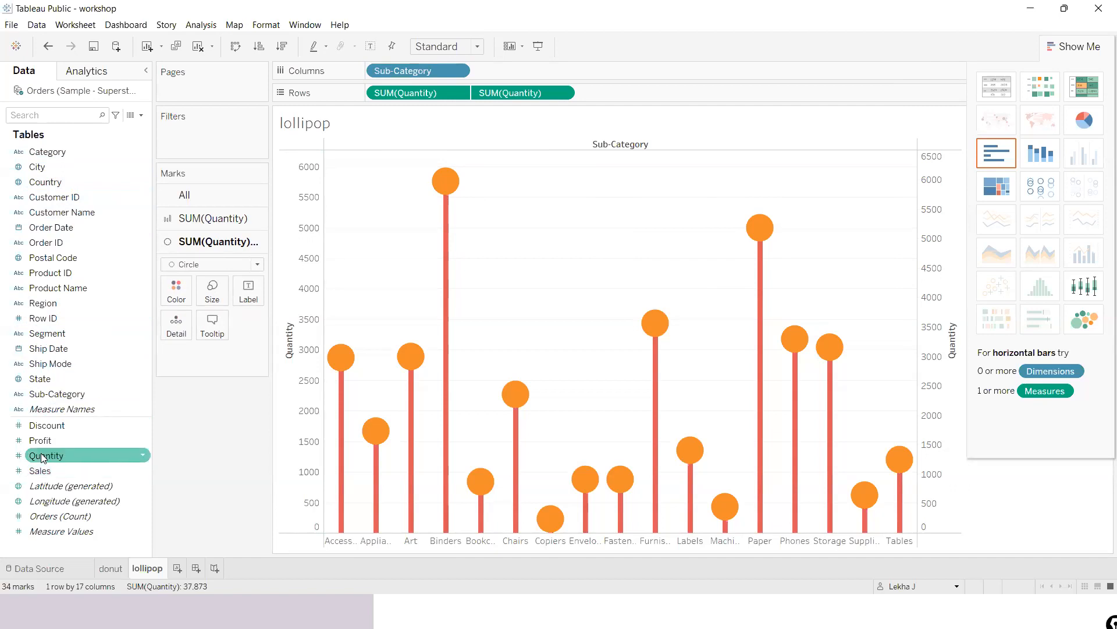
drag(244, 255, 248, 287)
- Set the vertical alignment of the Quantity labels to Middle so they sit inside the circles
mouse_move(449, 206)
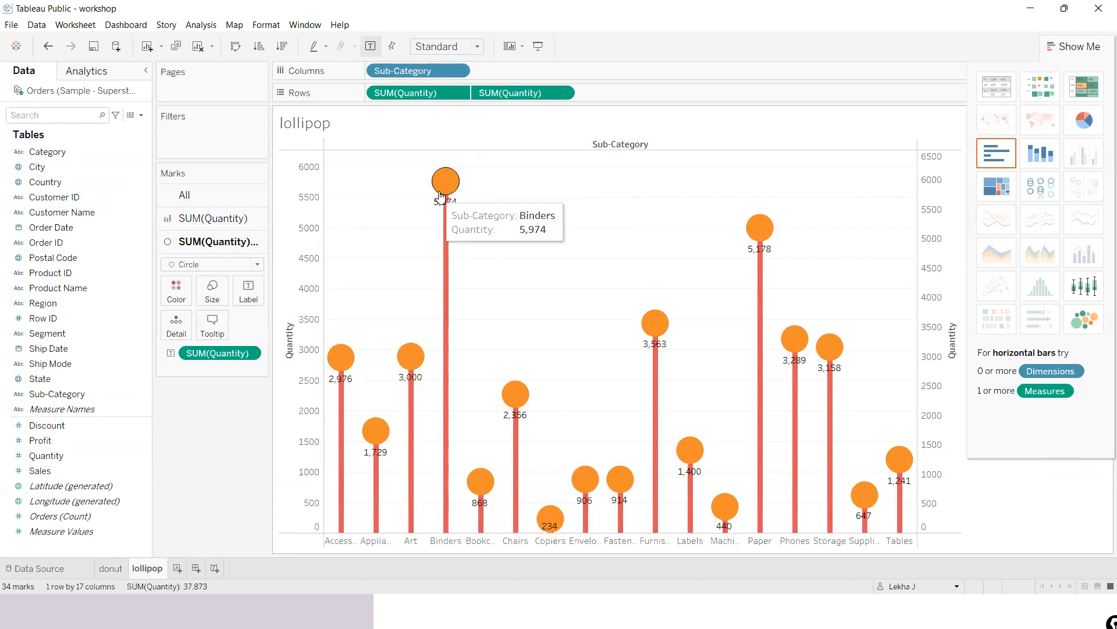
click(250, 297)
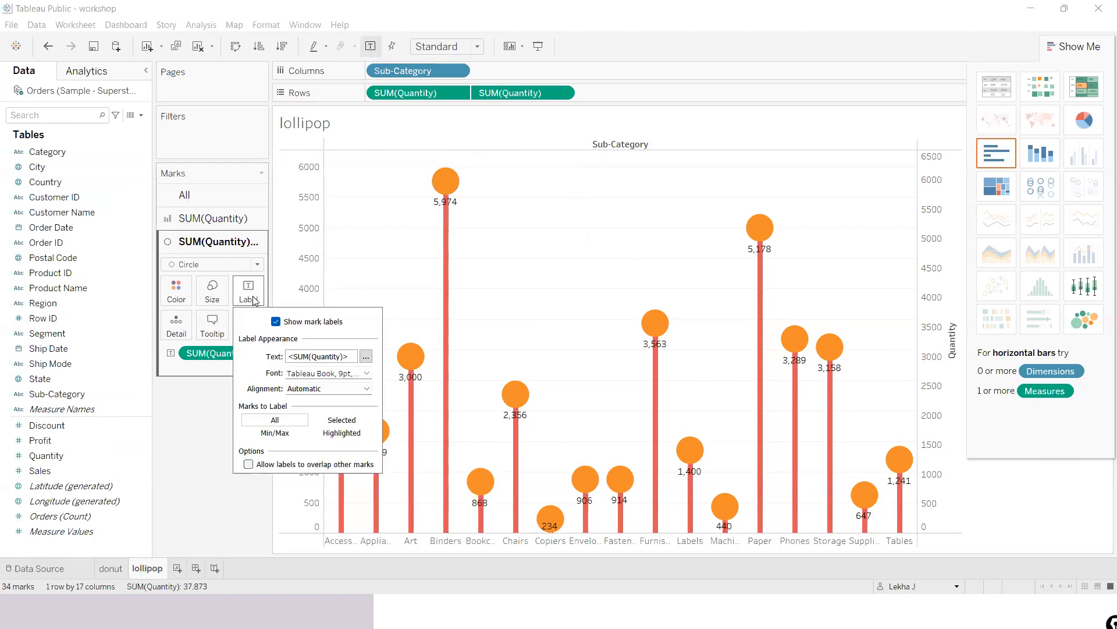
click(314, 390)
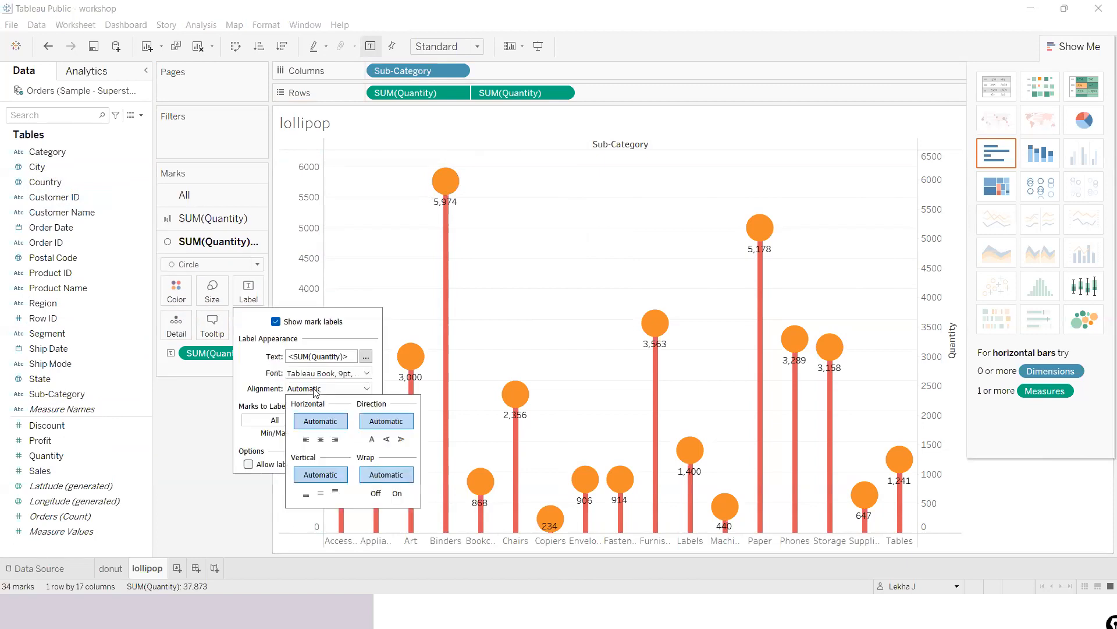
click(321, 494)
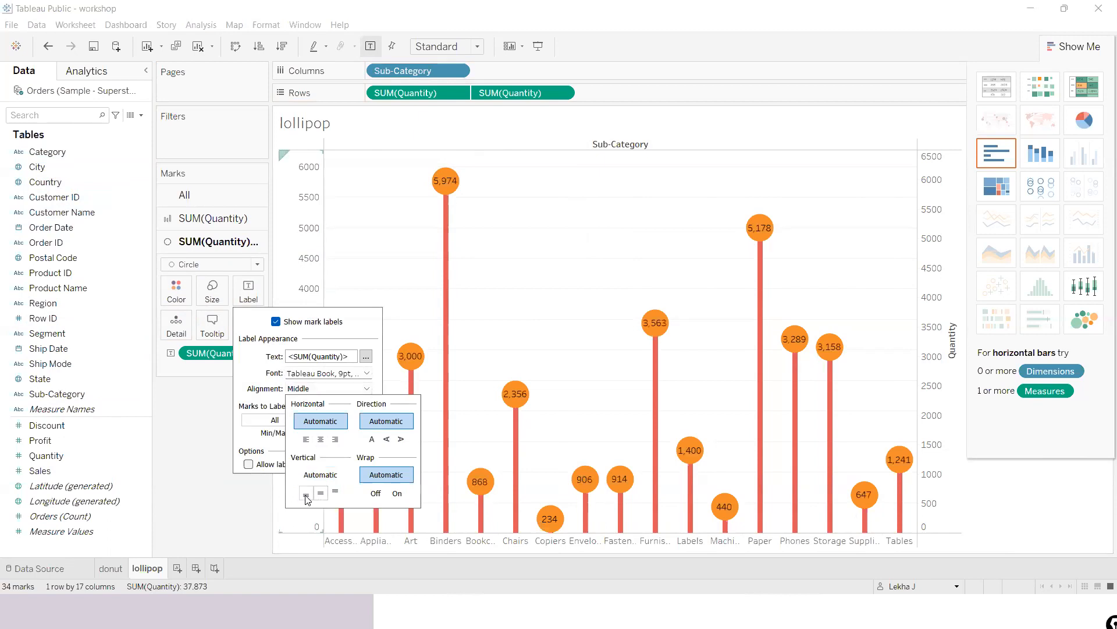
click(306, 494)
click(321, 494)
click(576, 346)
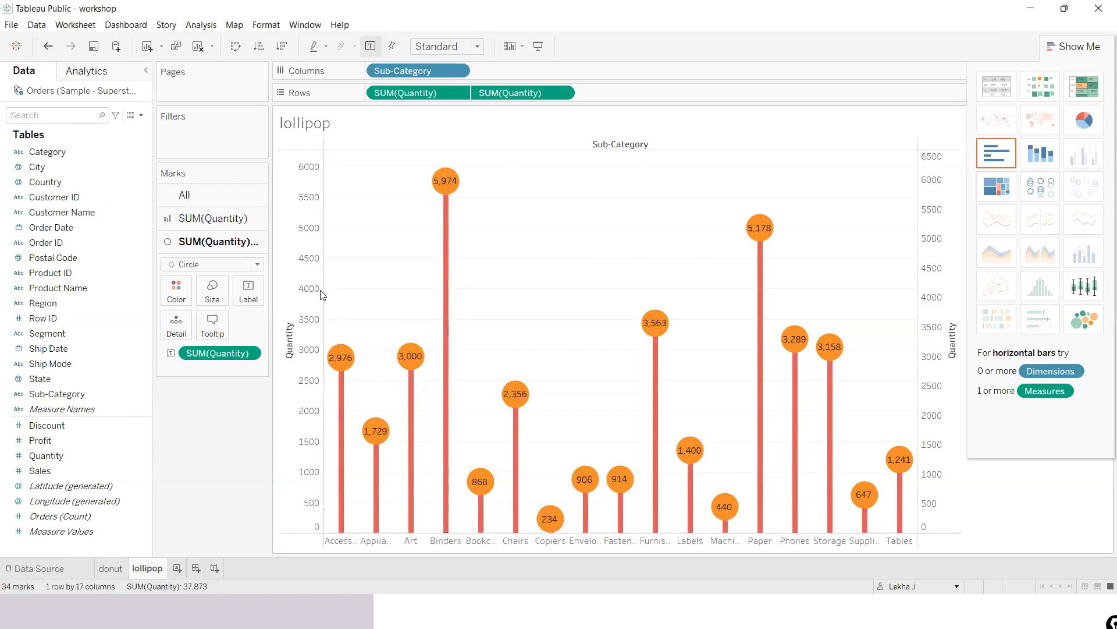
click(254, 290)
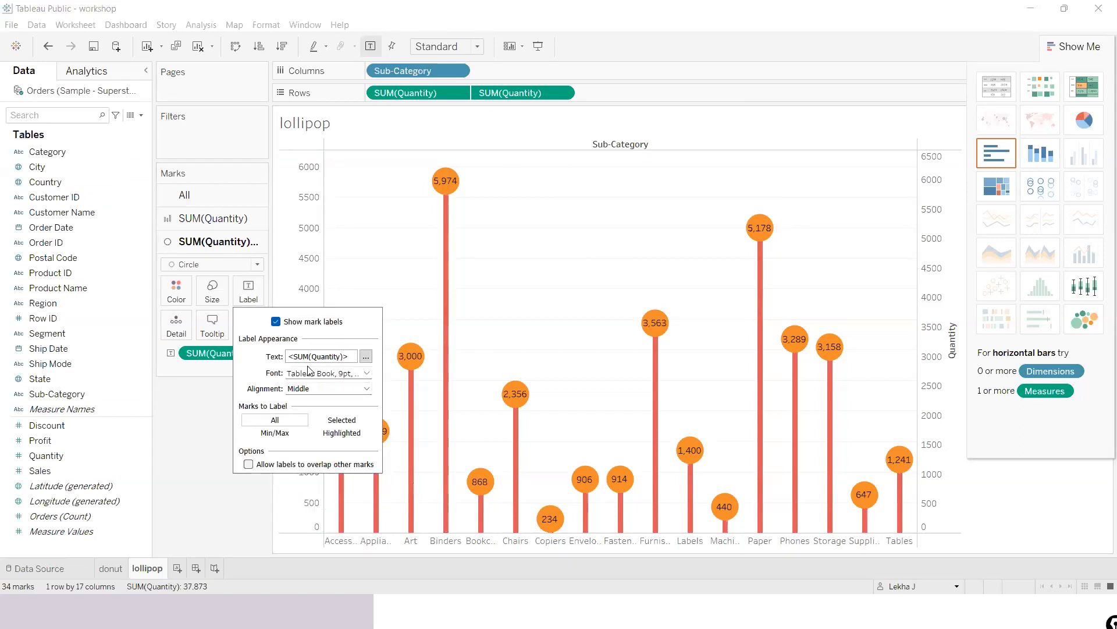
click(582, 260)
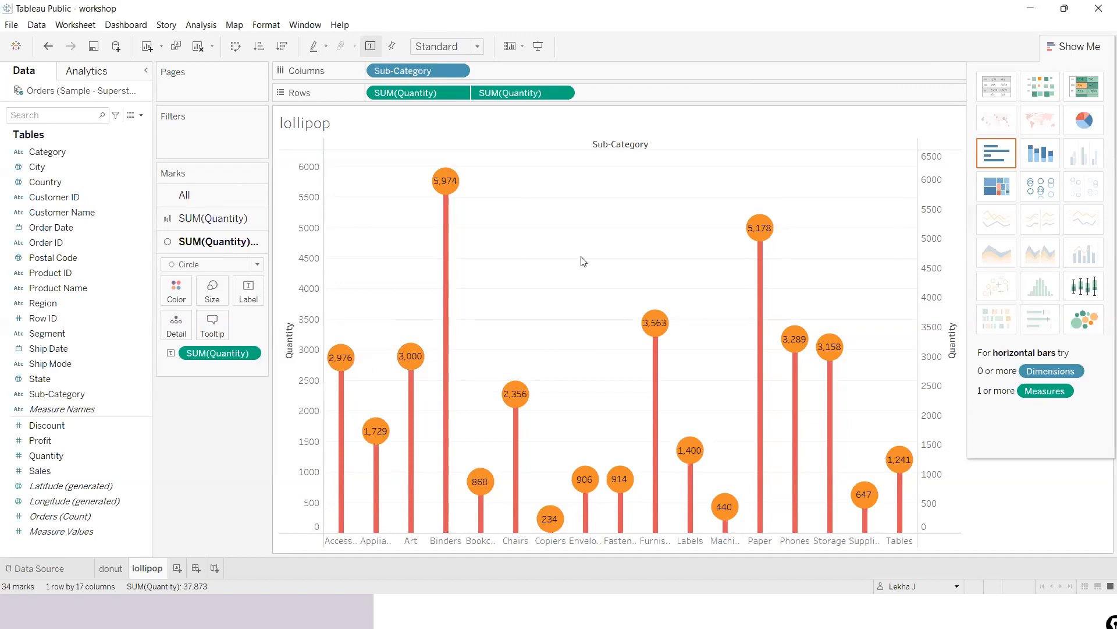
- Hide the header of the secondary Quantity axis
click(937, 239)
right_click(936, 239)
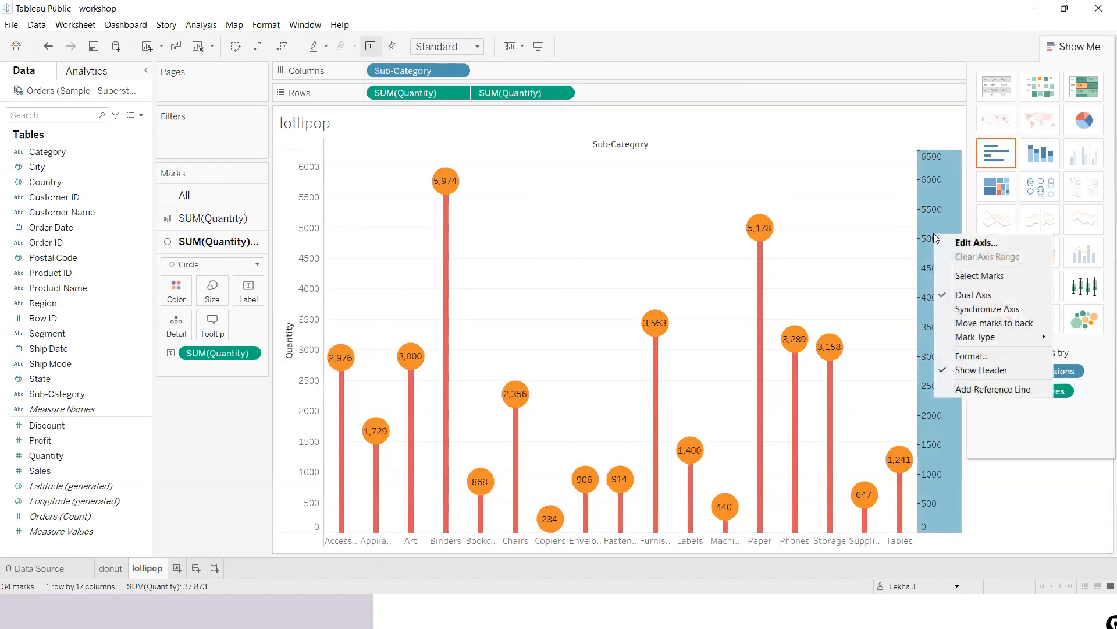
click(974, 370)
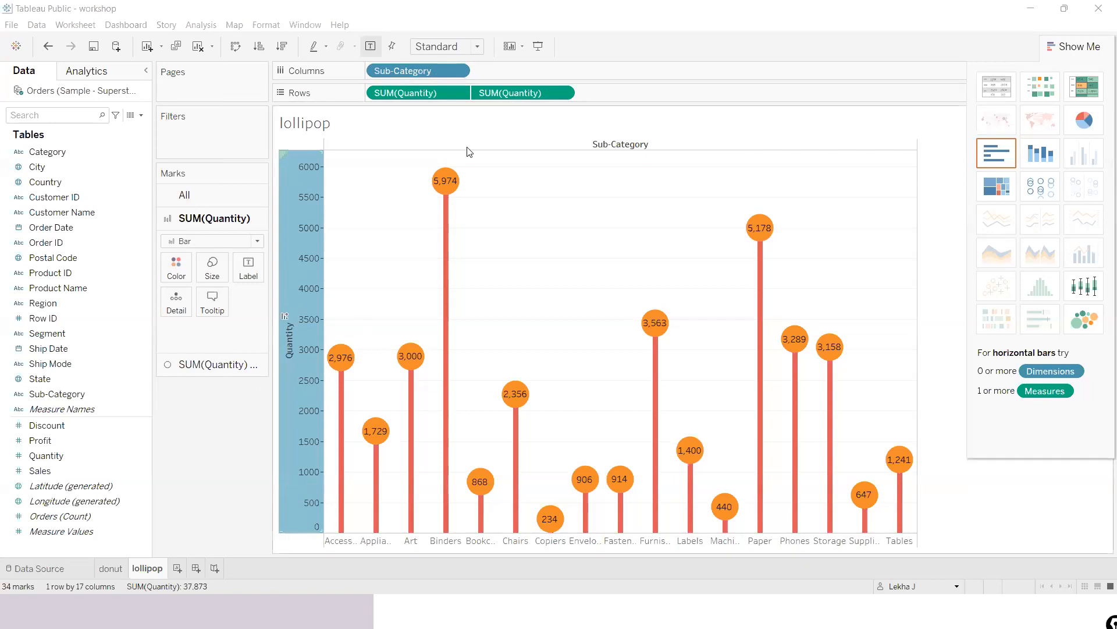
mouse_move(377, 423)
click(564, 95)
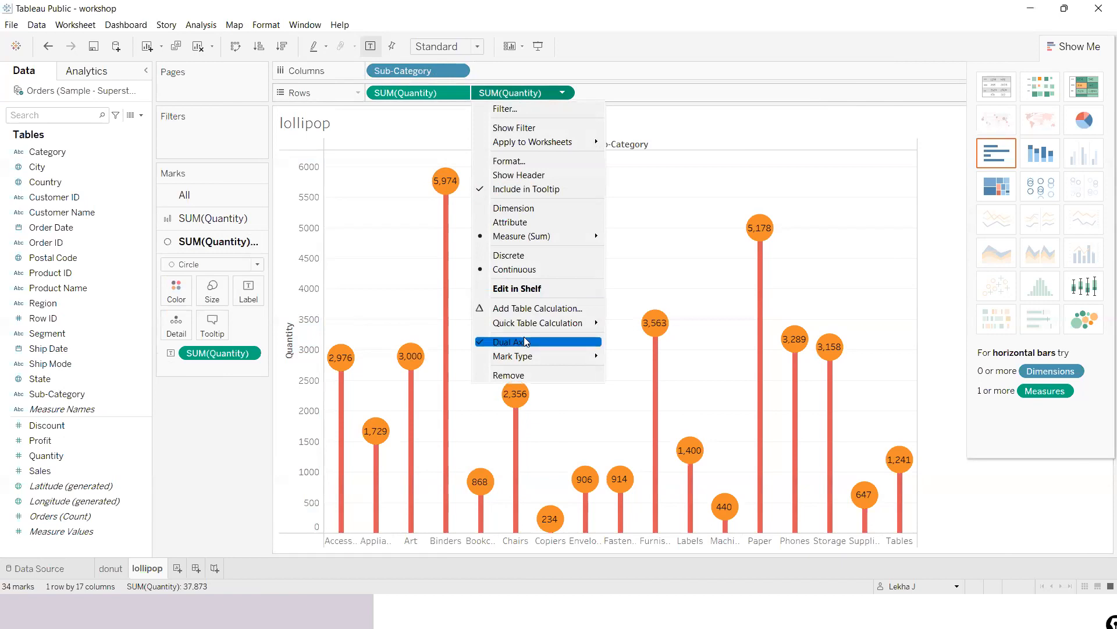
click(817, 124)
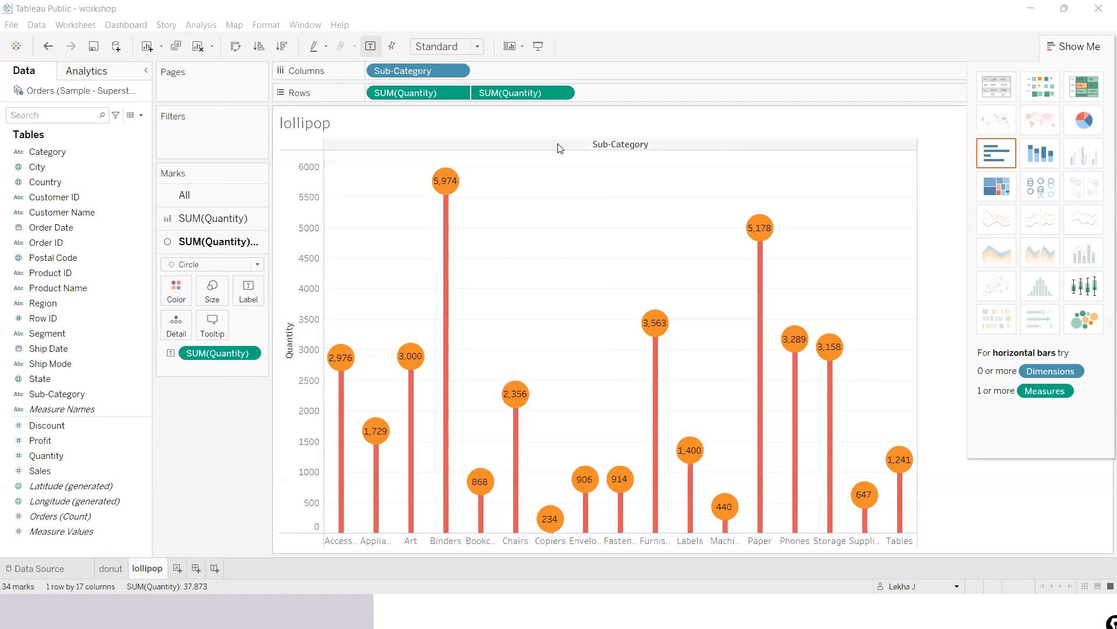
click(563, 96)
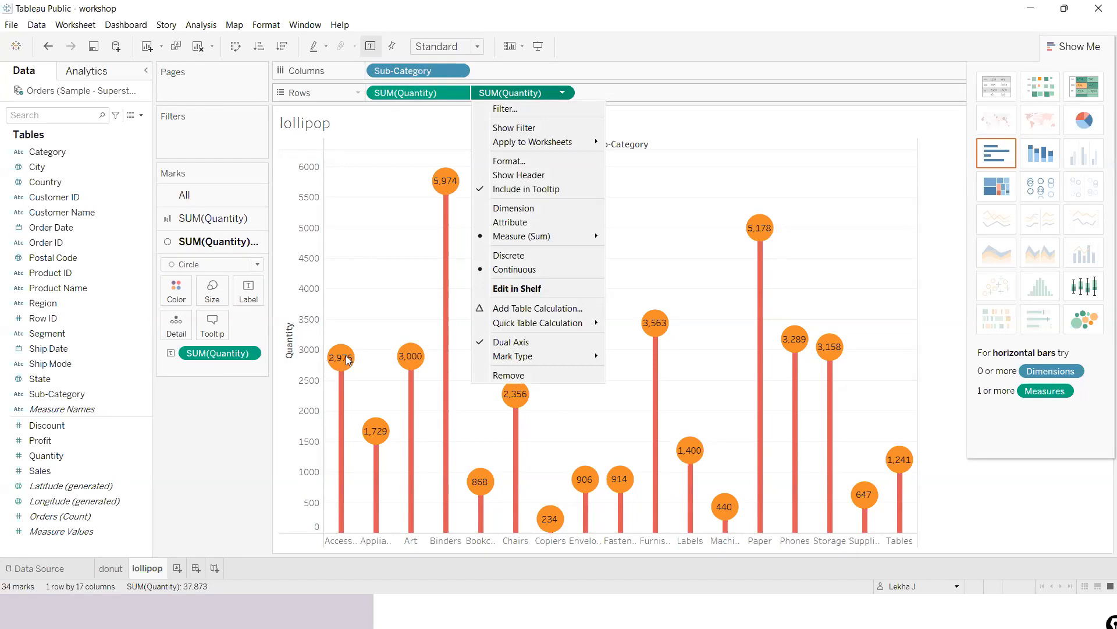
click(736, 146)
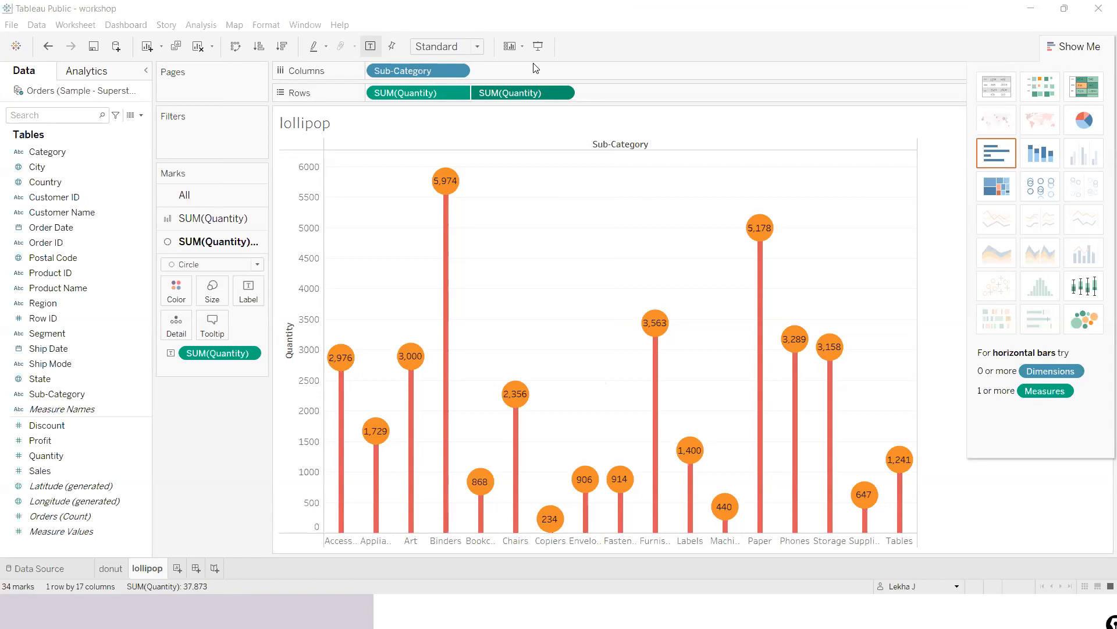
- Hide the header of the remaining Quantity axis in the lollipop chart
click(308, 274)
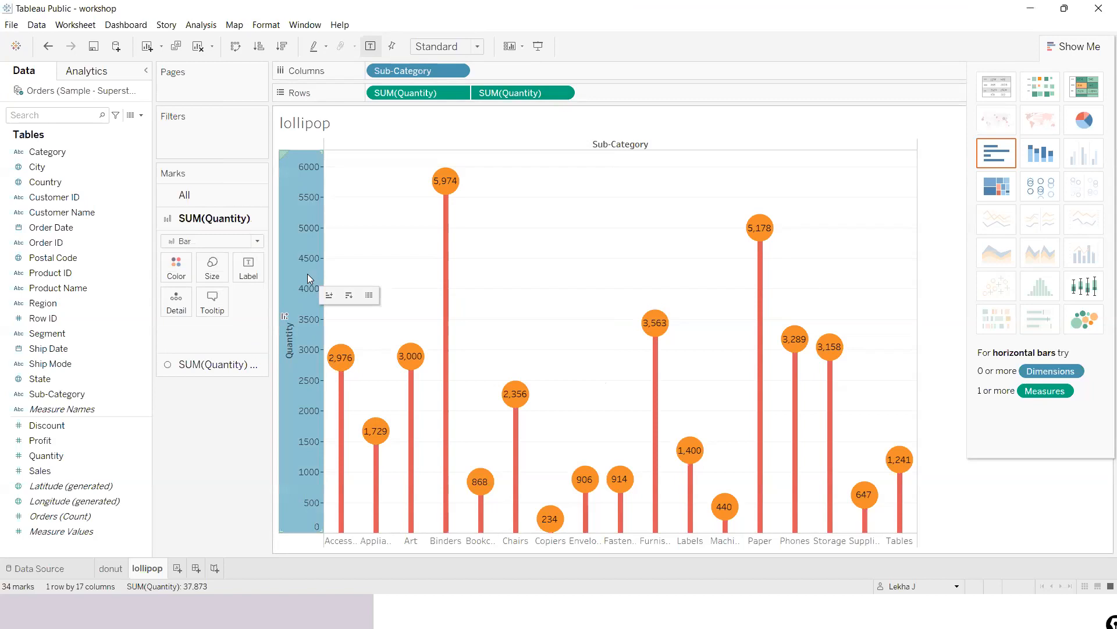
right_click(307, 274)
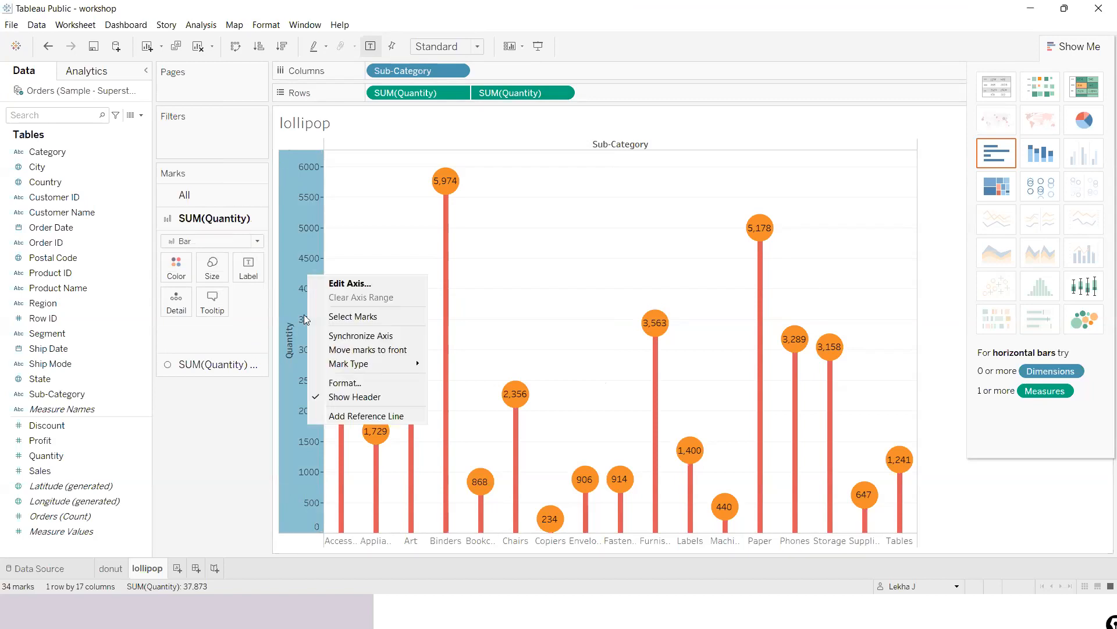
click(342, 398)
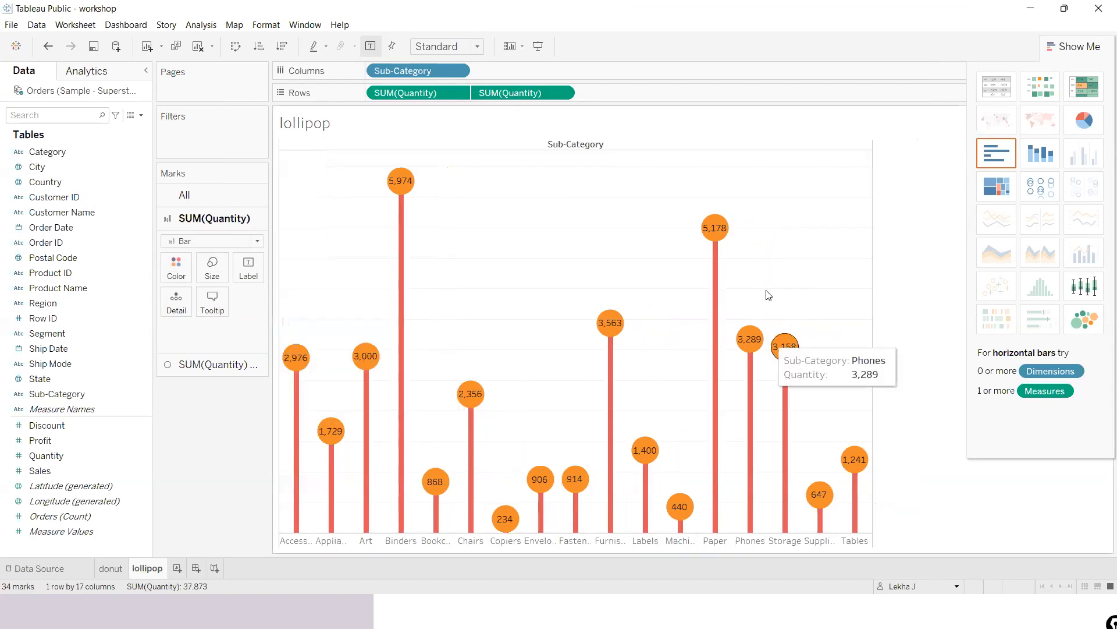
mouse_move(703, 215)
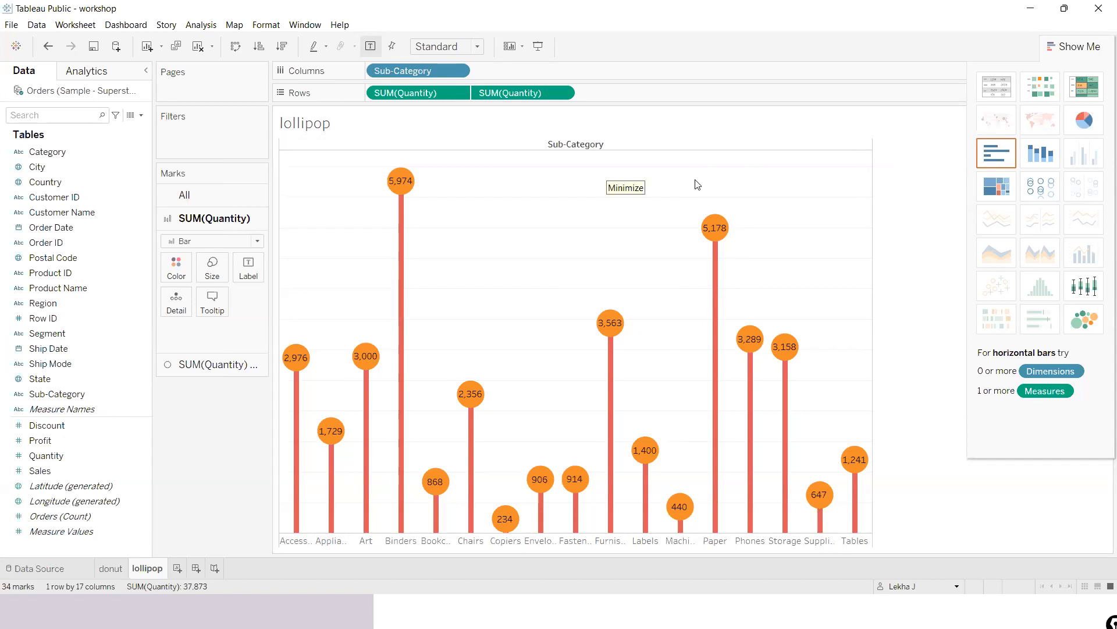
- Add a new worksheet and name it funnel
click(178, 568)
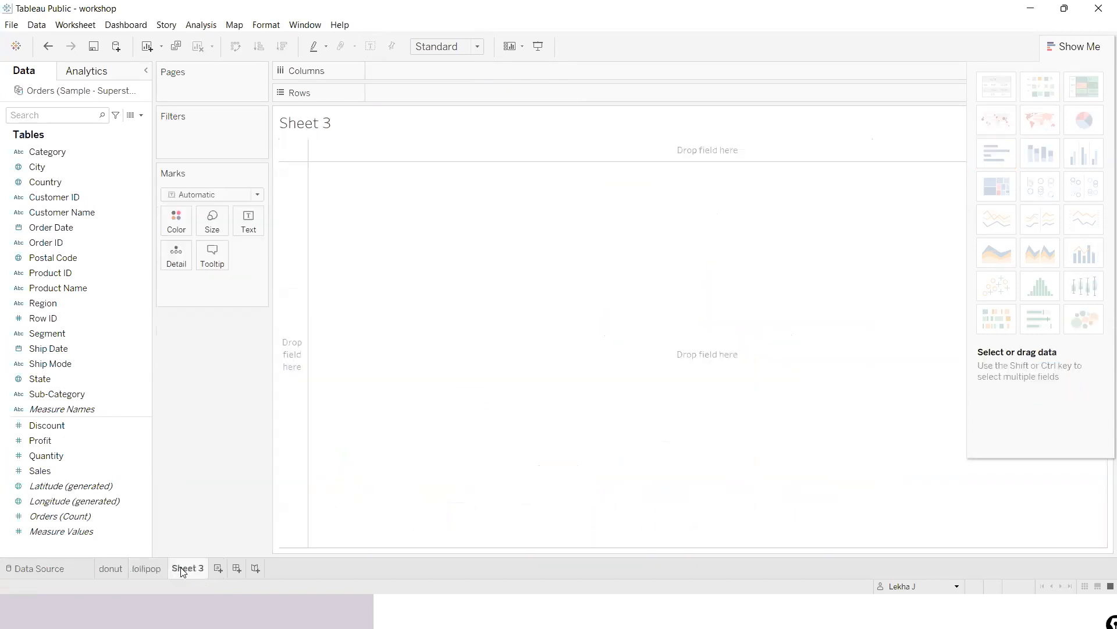
double_click(186, 568)
text(funnel)
click(359, 483)
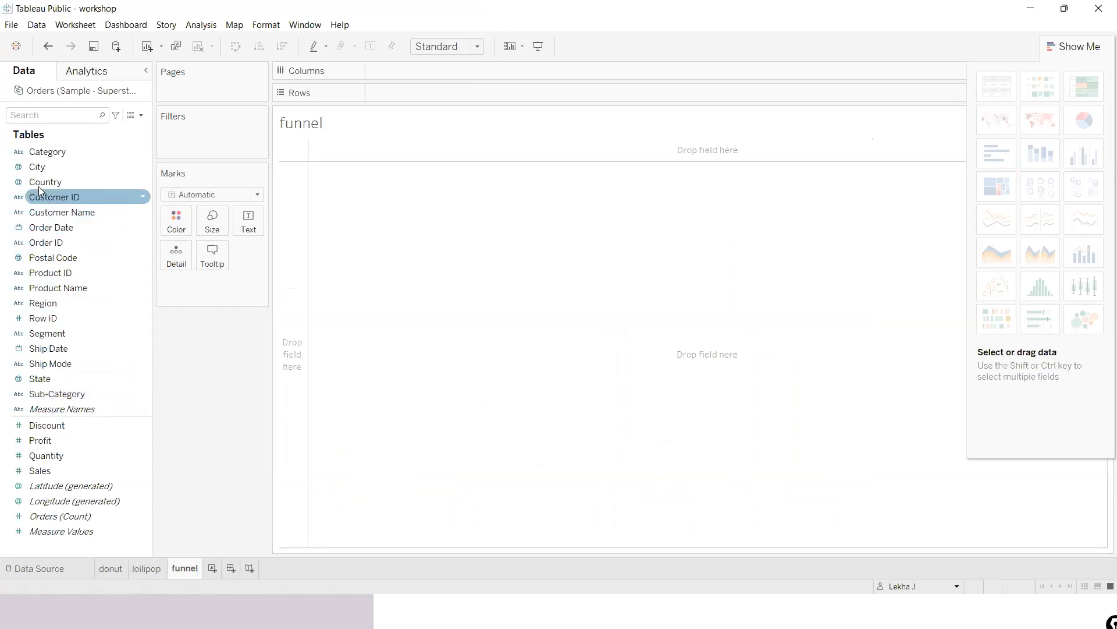
- Put Category on Rows, add Sales to the view, and turn the table into a stacked bar chart
click(52, 155)
drag(53, 157, 399, 104)
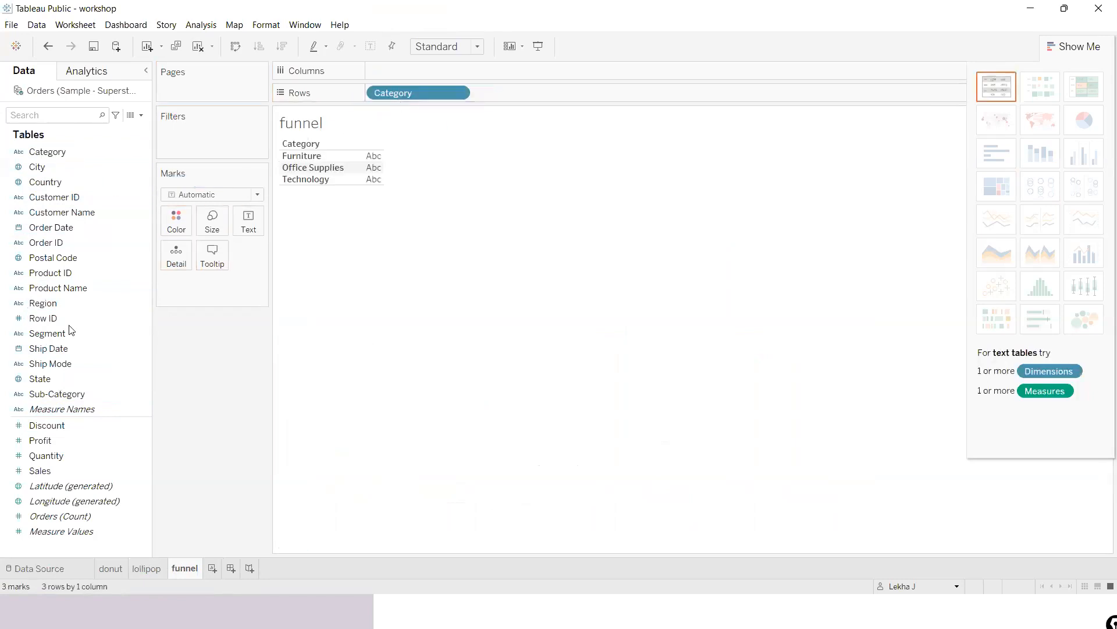
click(44, 468)
double_click(45, 468)
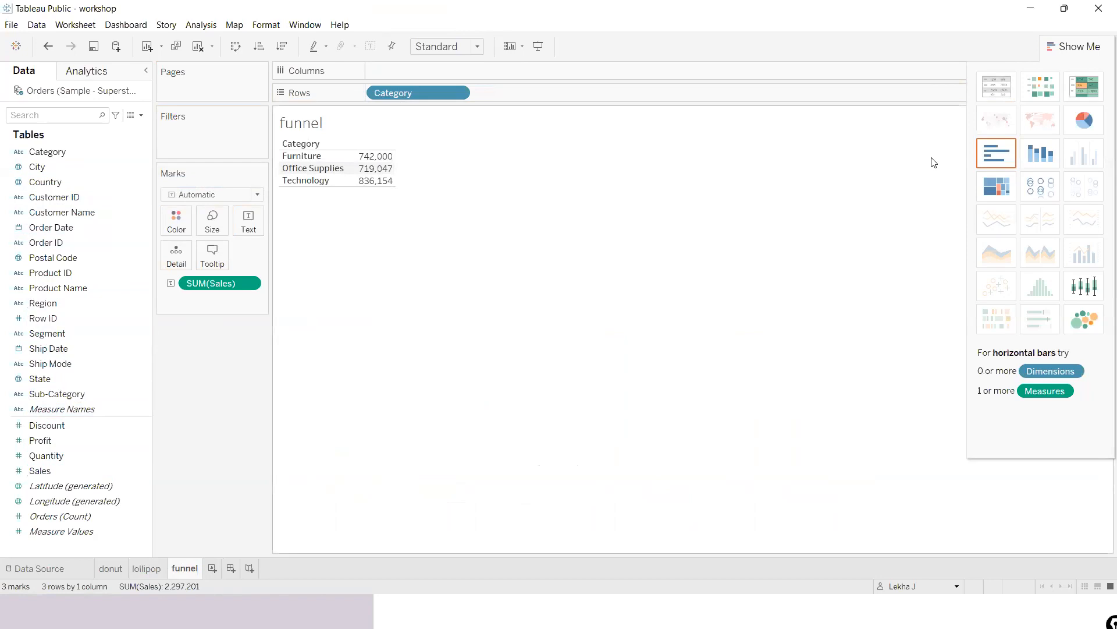
click(1052, 150)
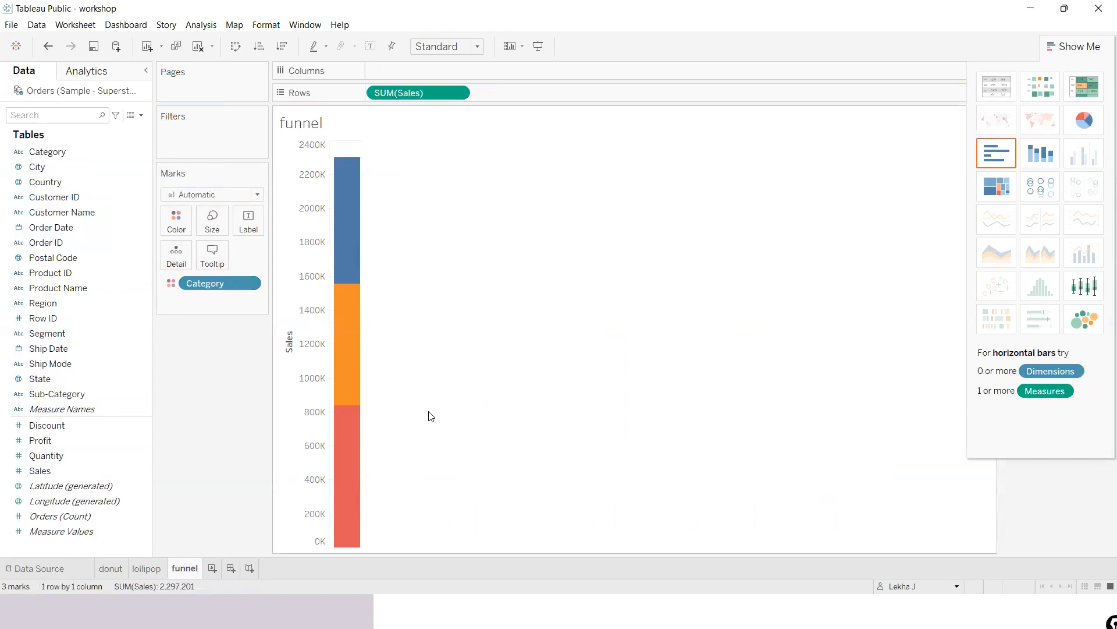
- Switch to Chrome and search Google Images for "funnel chart tableau"
key(alt)
key(alt+Tab)
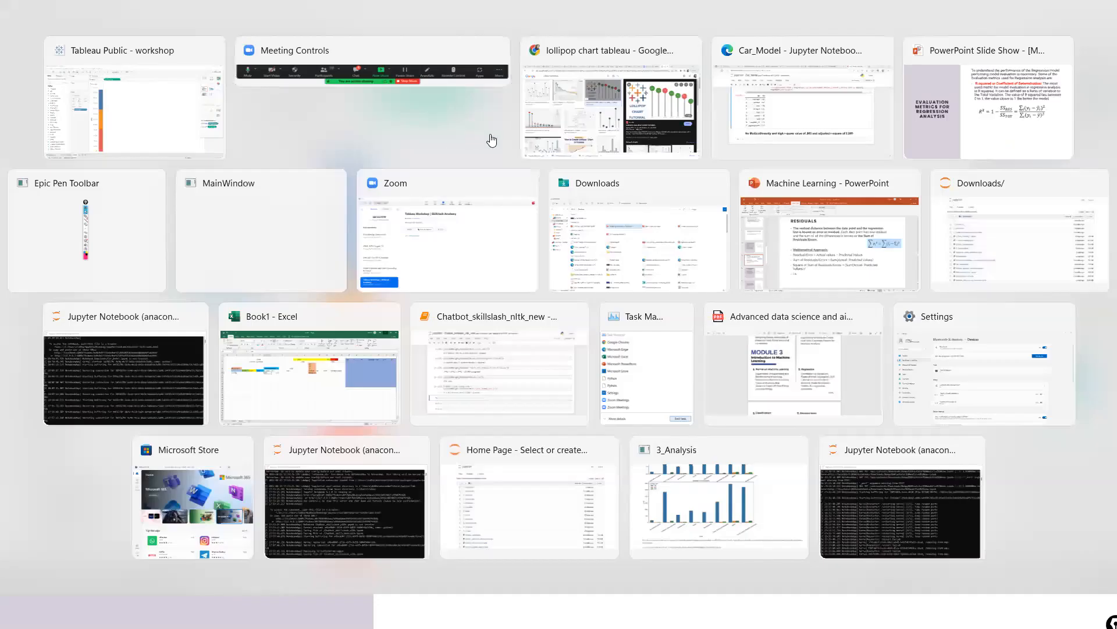
key(BackSpace)
key(BackSpace)
key(BackSpace)
key(BackSpace)
key(BackSpace)
key(BackSpace)
key(BackSpace)
key(BackSpace)
key(BackSpace)
key(BackSpace)
key(BackSpace)
key(BackSpace)
key(BackSpace)
key(BackSpace)
key(BackSpace)
key(BackSpace)
key(BackSpace)
key(BackSpace)
key(BackSpace)
key(BackSpace)
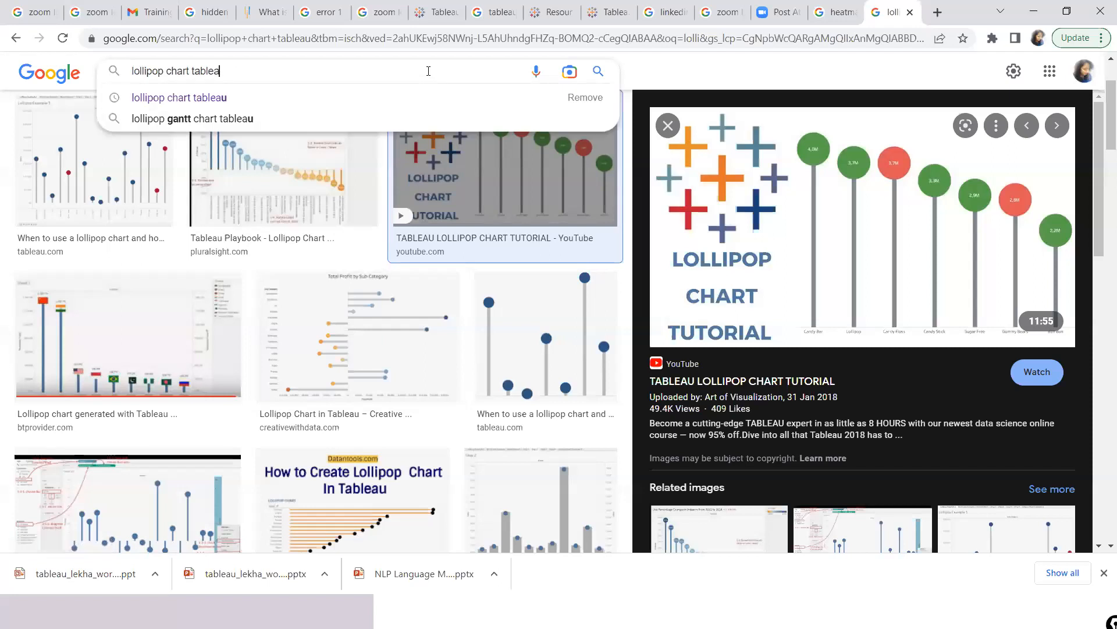
text(funnel)
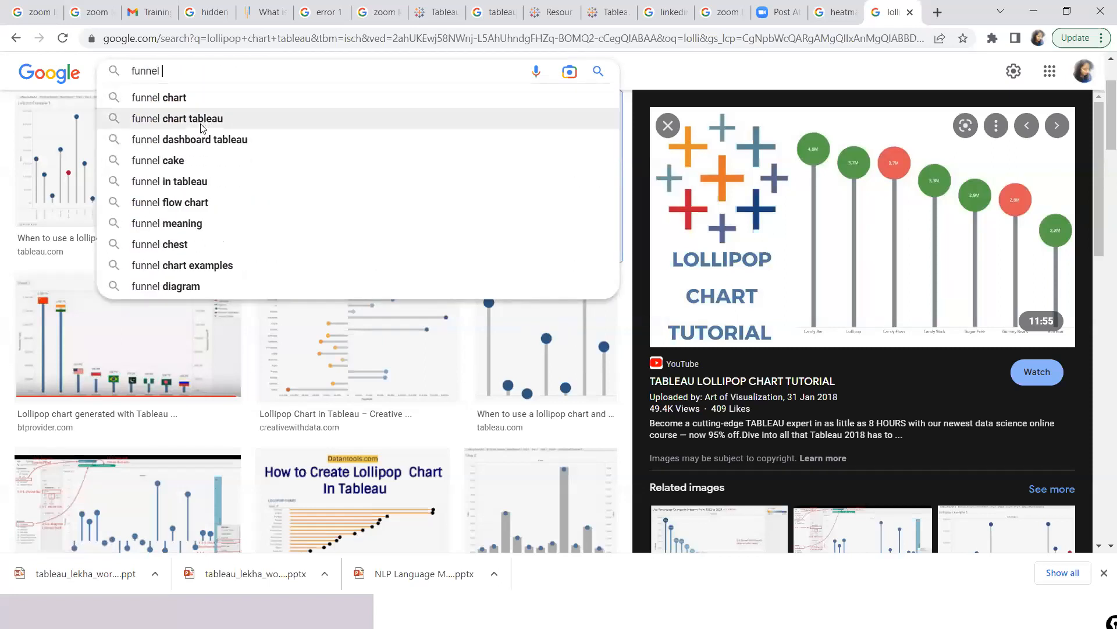
click(202, 119)
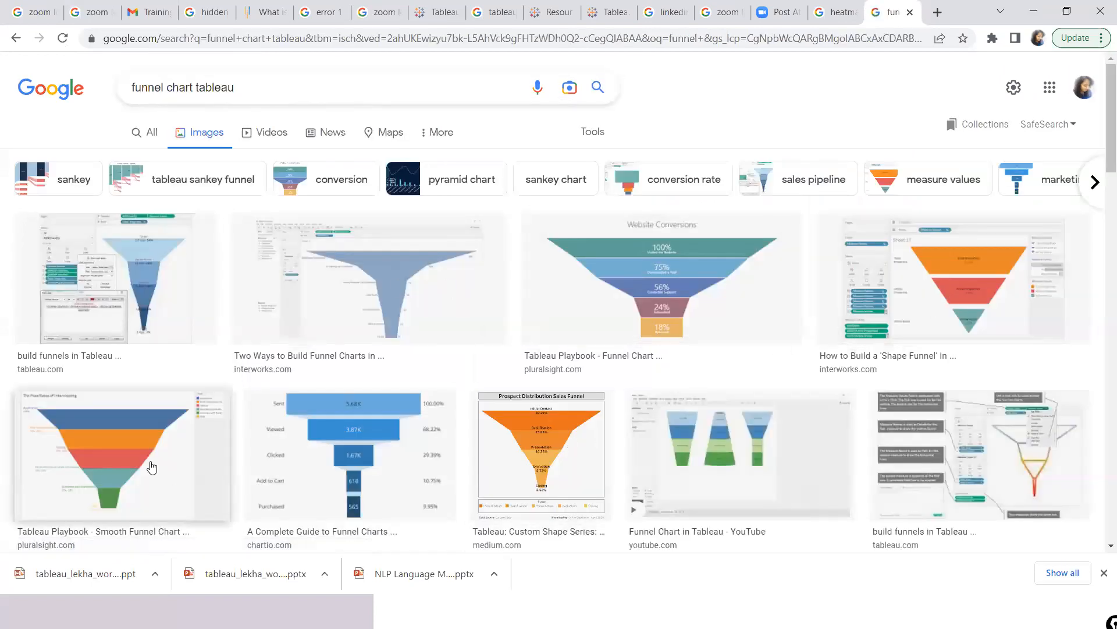
- Preview the Chartio and The Excel Club funnel chart examples, then return to Tableau Public
click(362, 504)
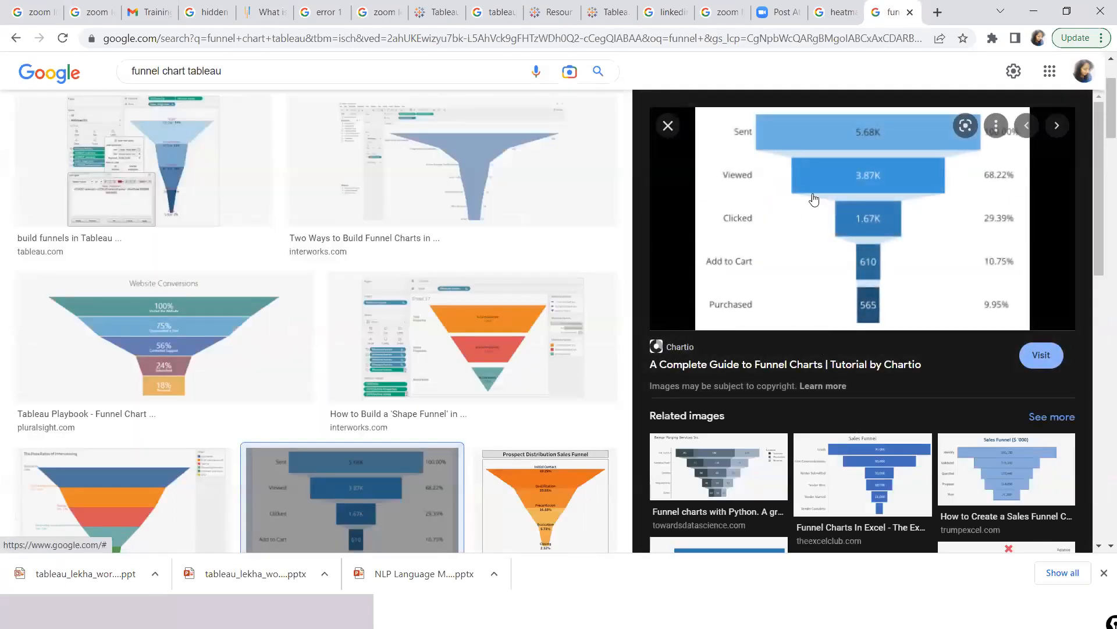
click(887, 488)
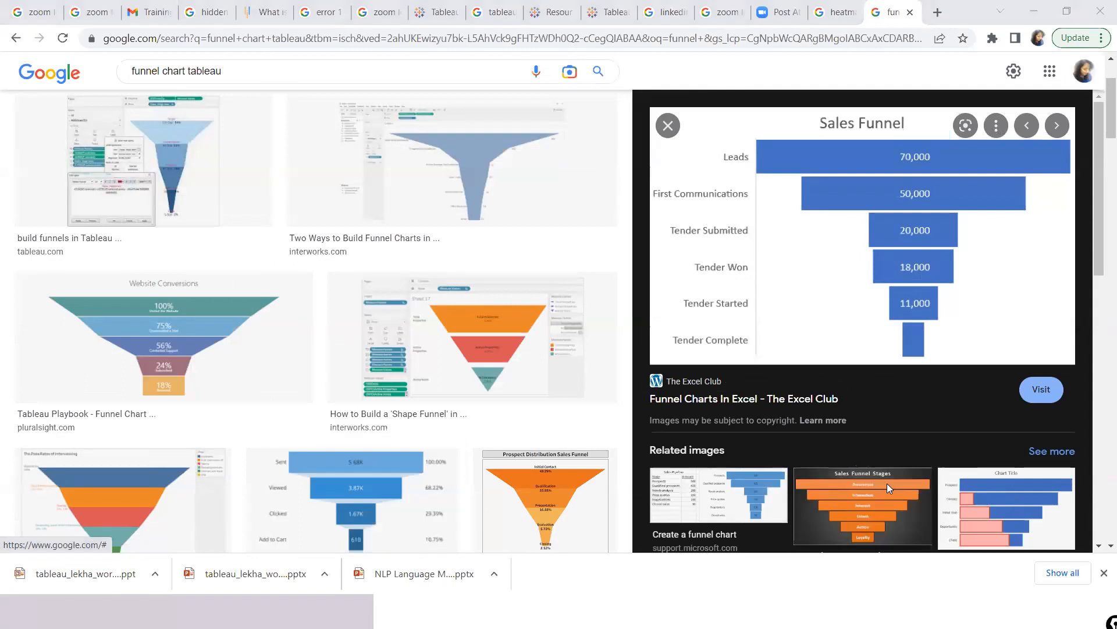
key(alt+Tab)
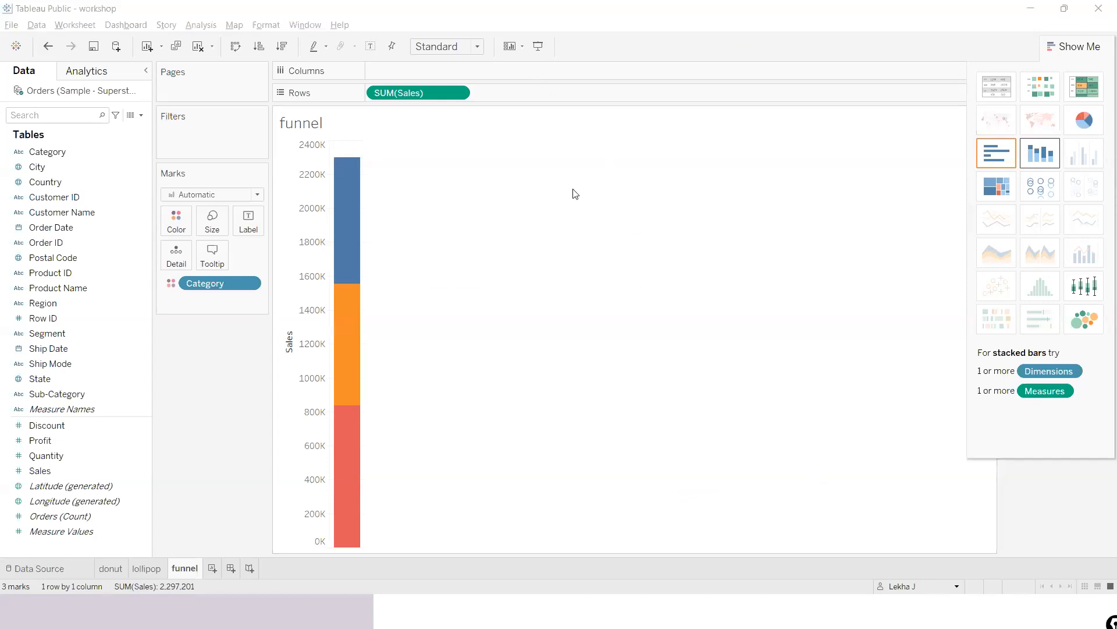
- Size the stacked bar segments by Sales and sort the categories in descending order of Sales
mouse_move(347, 371)
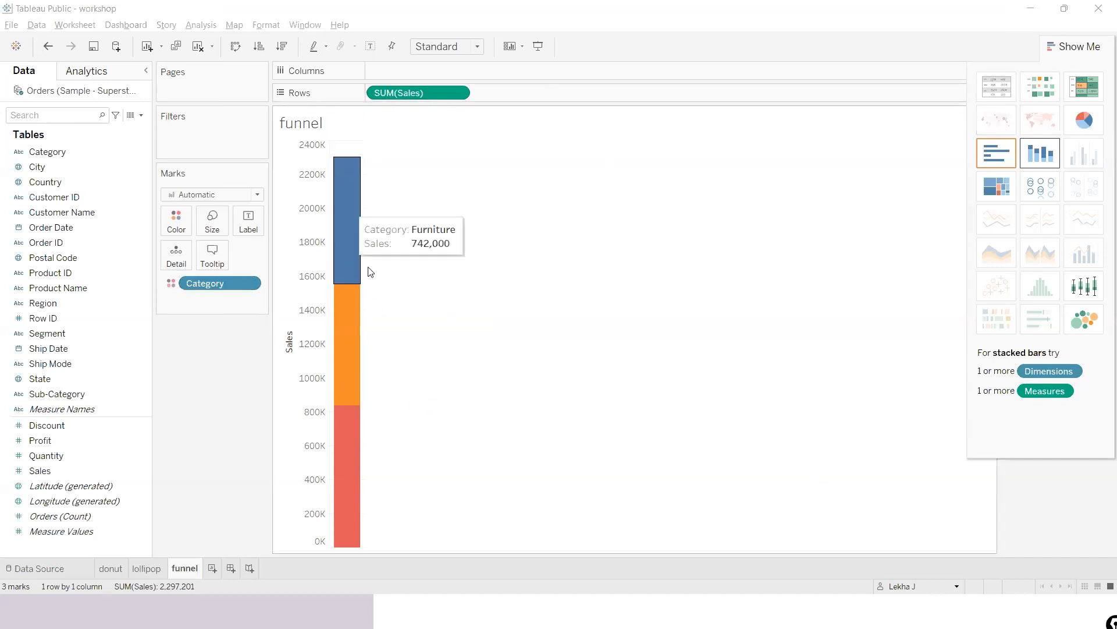
mouse_move(345, 292)
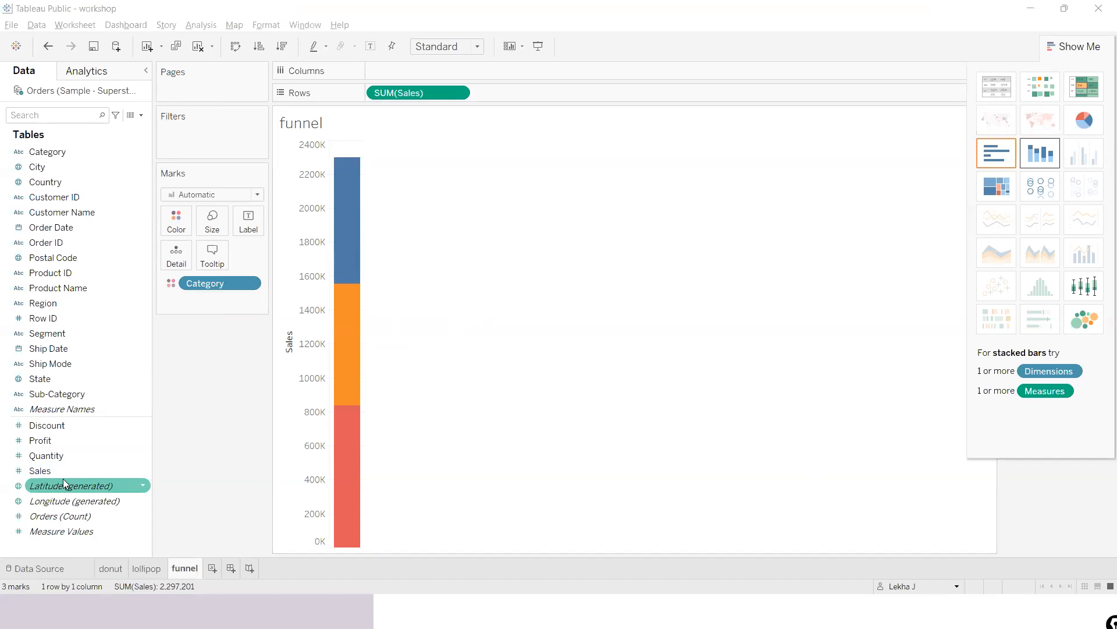
drag(48, 476, 215, 229)
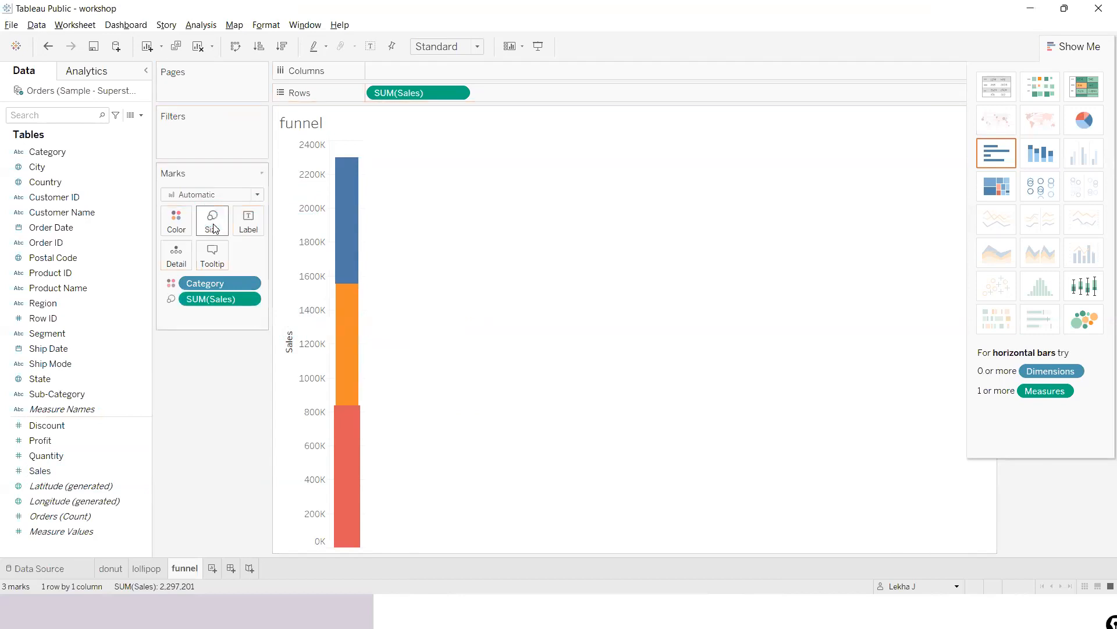
click(280, 58)
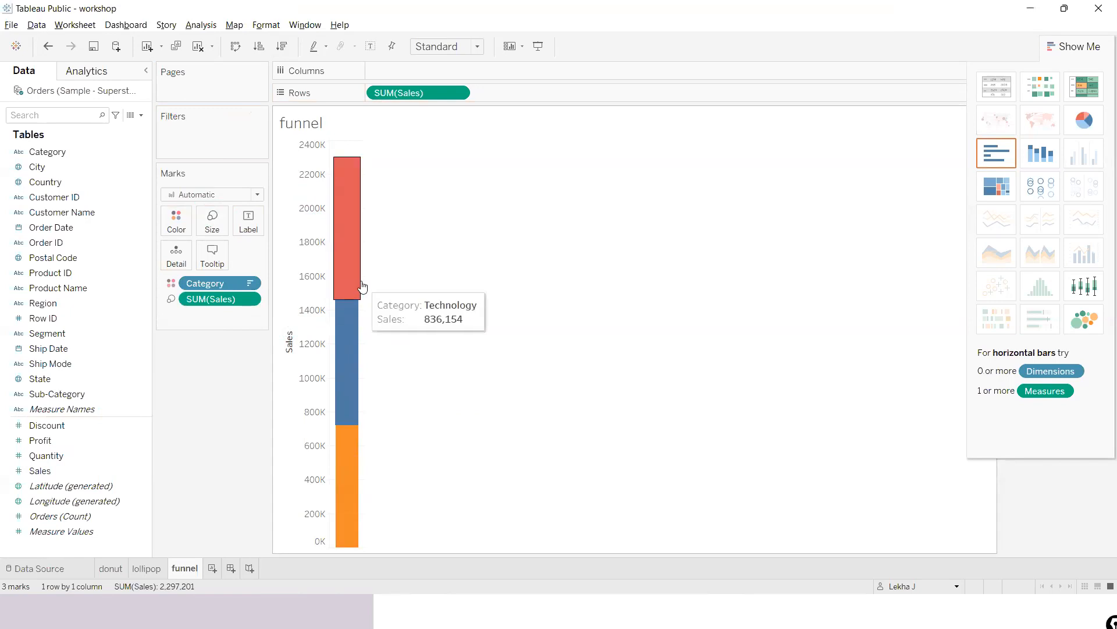
- Widen the stacked bar into a funnel shape and label its segments with Category
drag(365, 280, 630, 282)
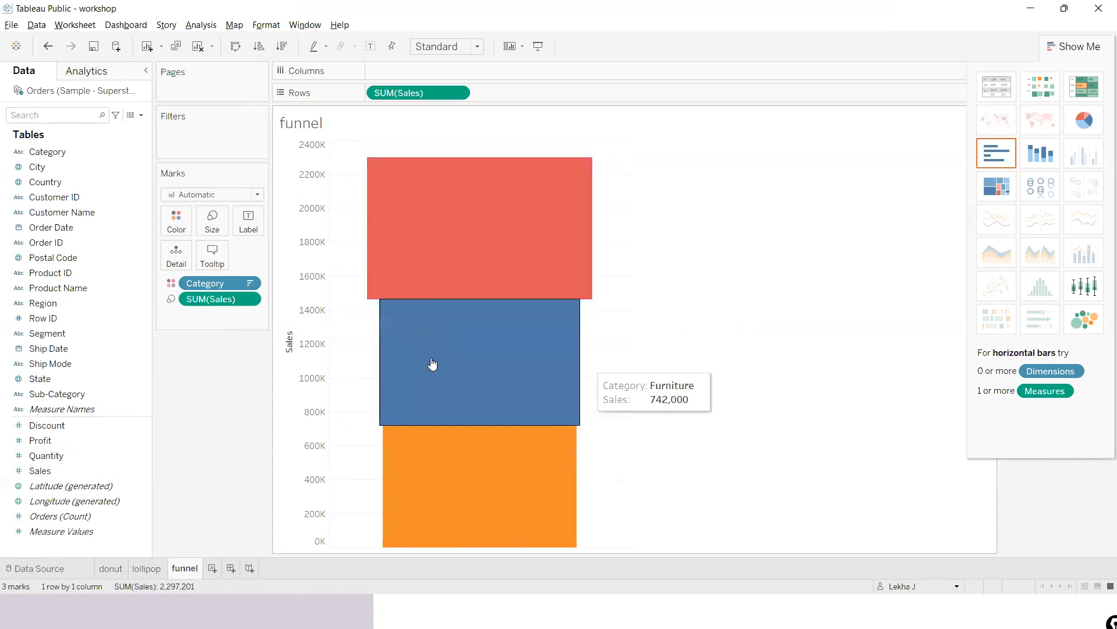
drag(56, 151, 245, 226)
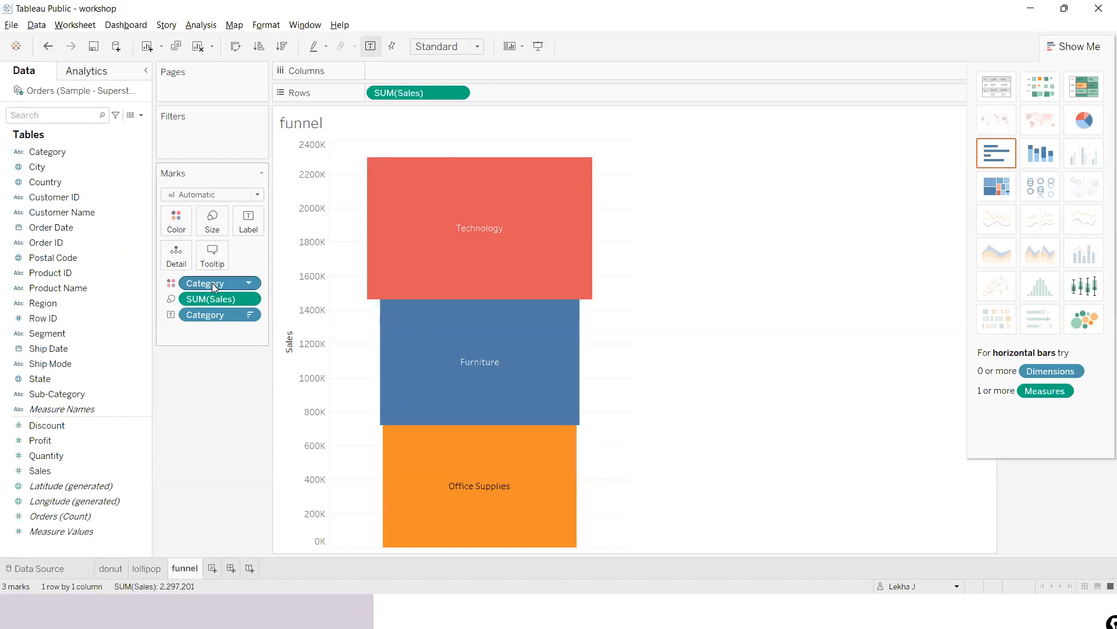
drag(213, 284, 207, 444)
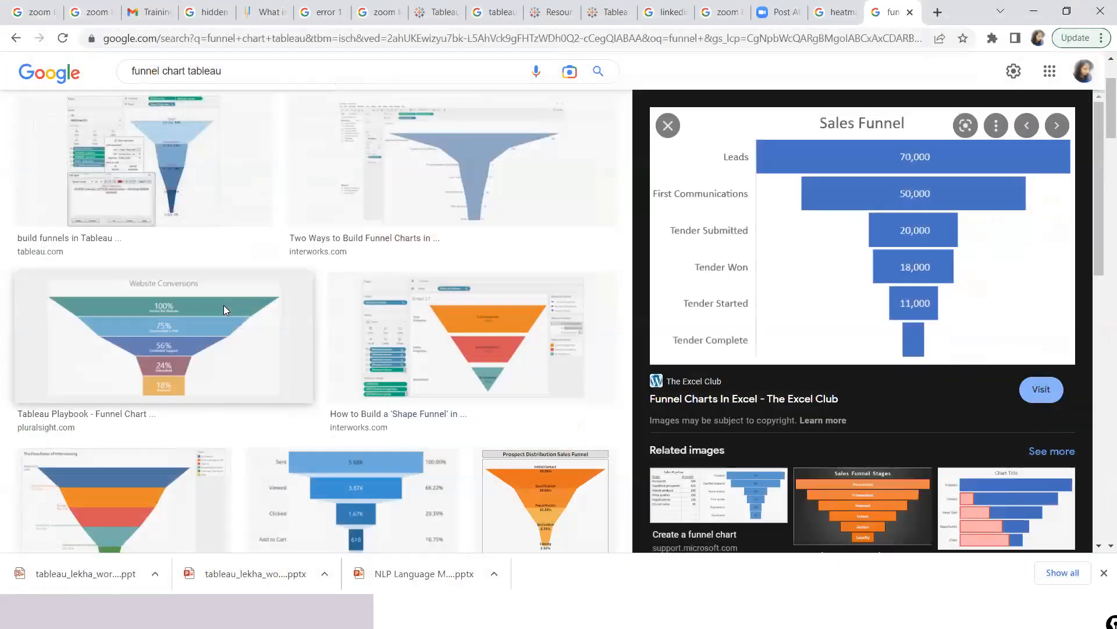
- Clear the browser windows away, relaunch Tableau Public and open the recent workbook "workshop"
click(223, 305)
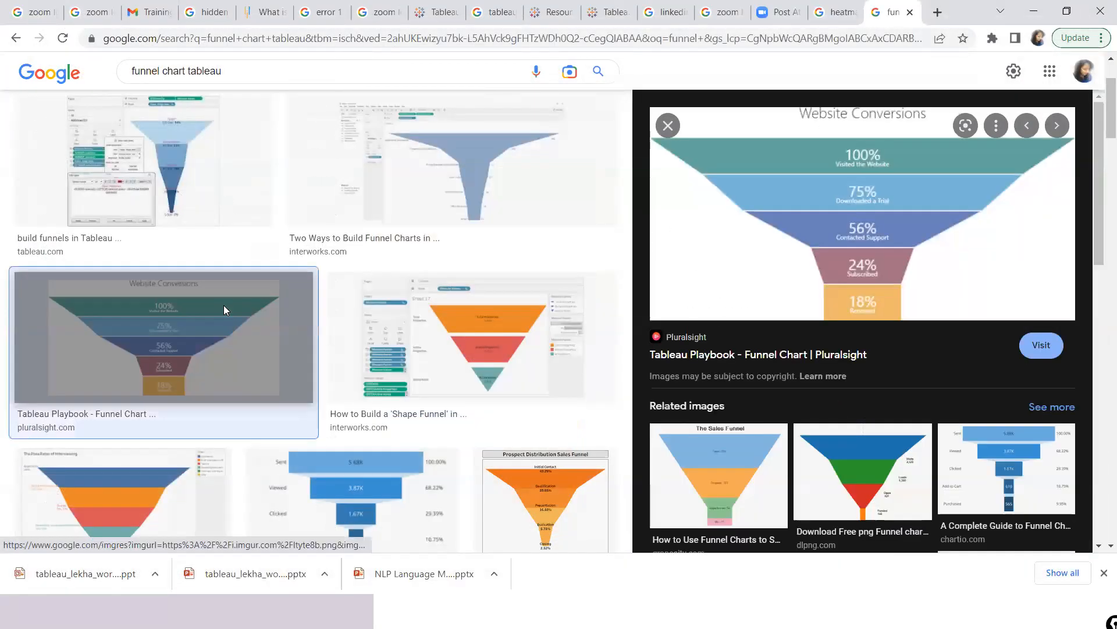
click(1033, 12)
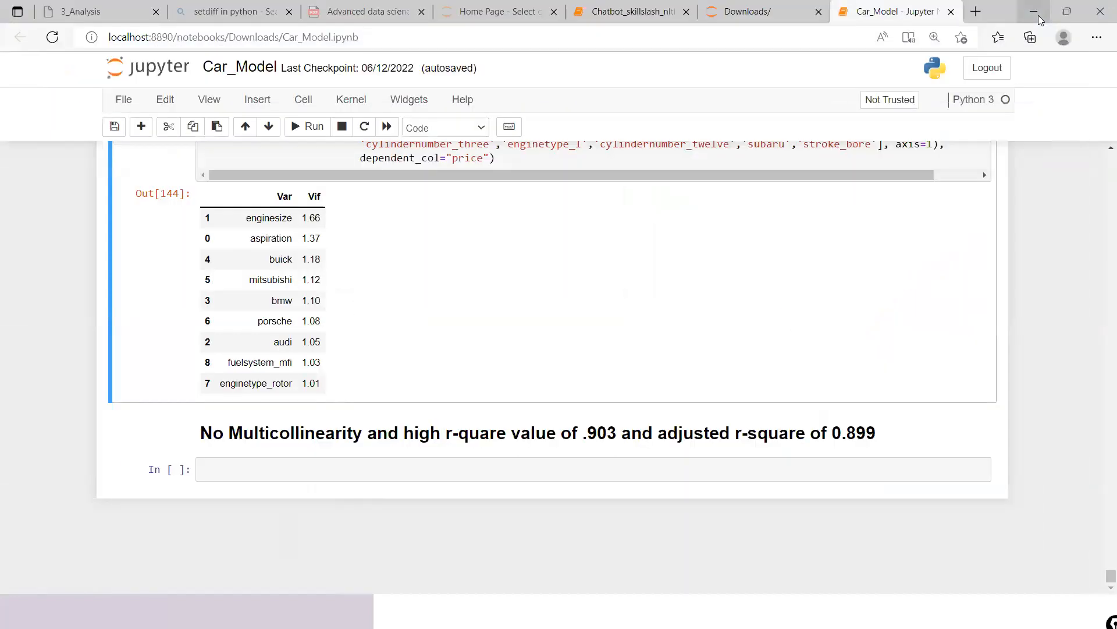
click(1067, 11)
key(super+d)
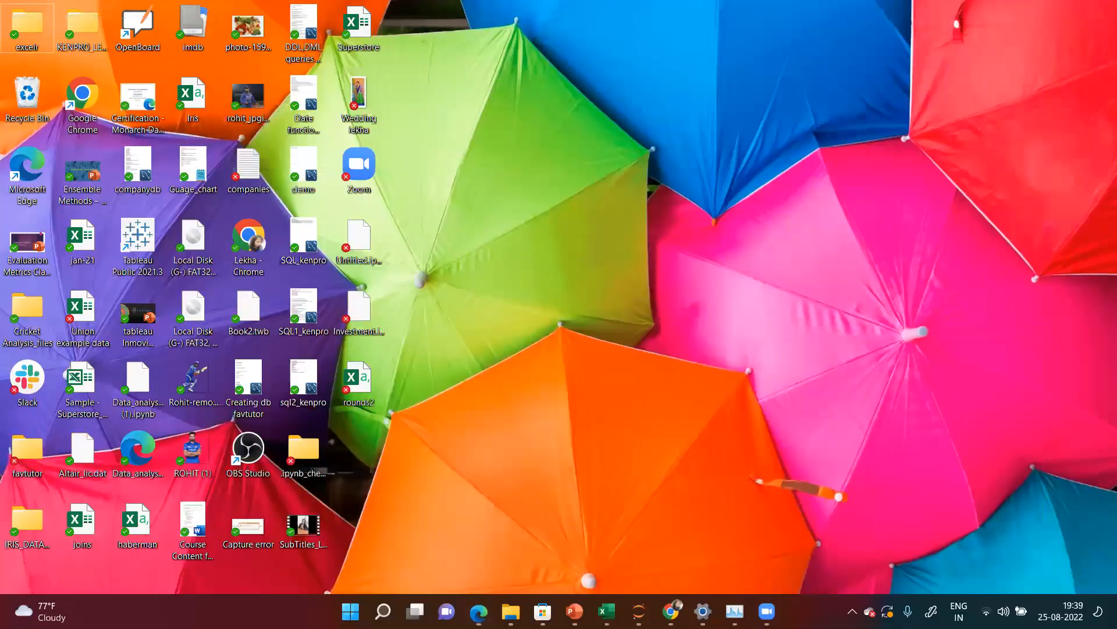
click(383, 611)
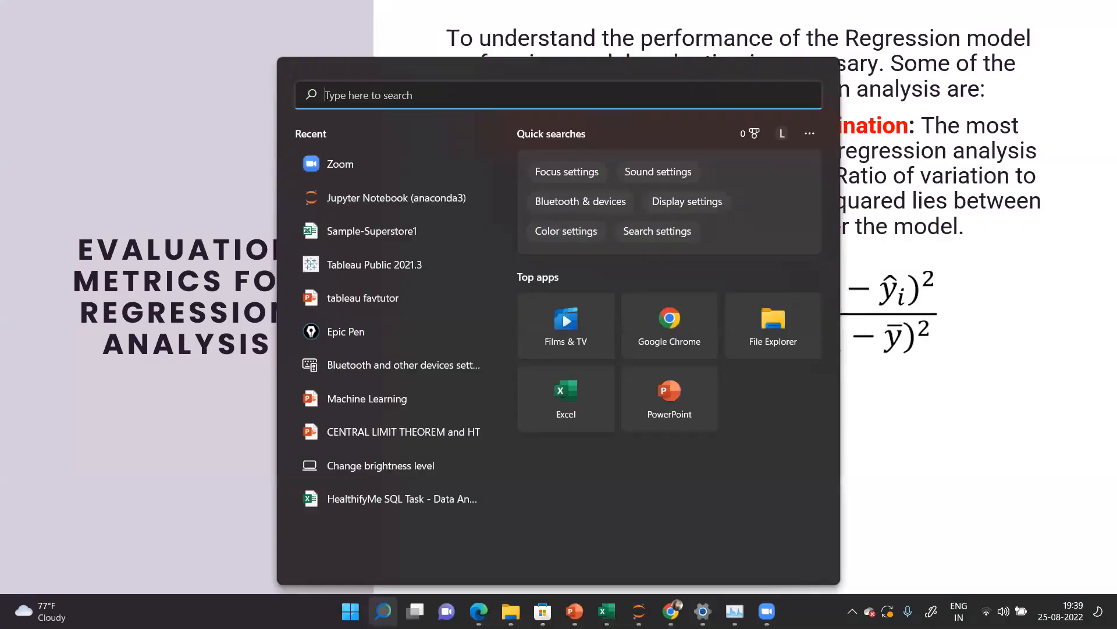
key(Escape)
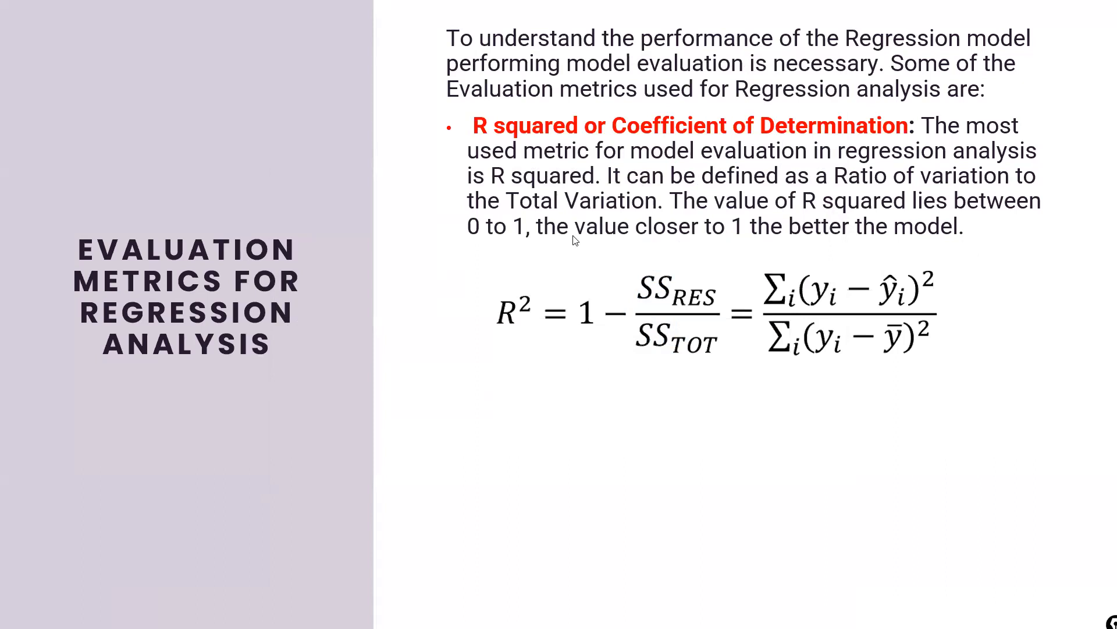
key(super+d)
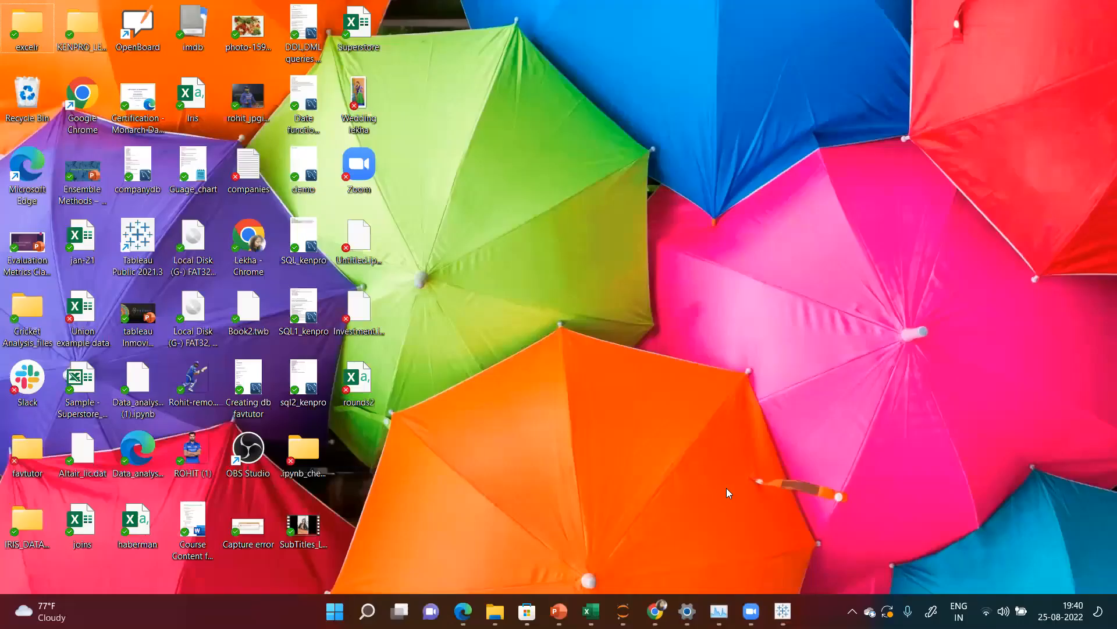
click(784, 610)
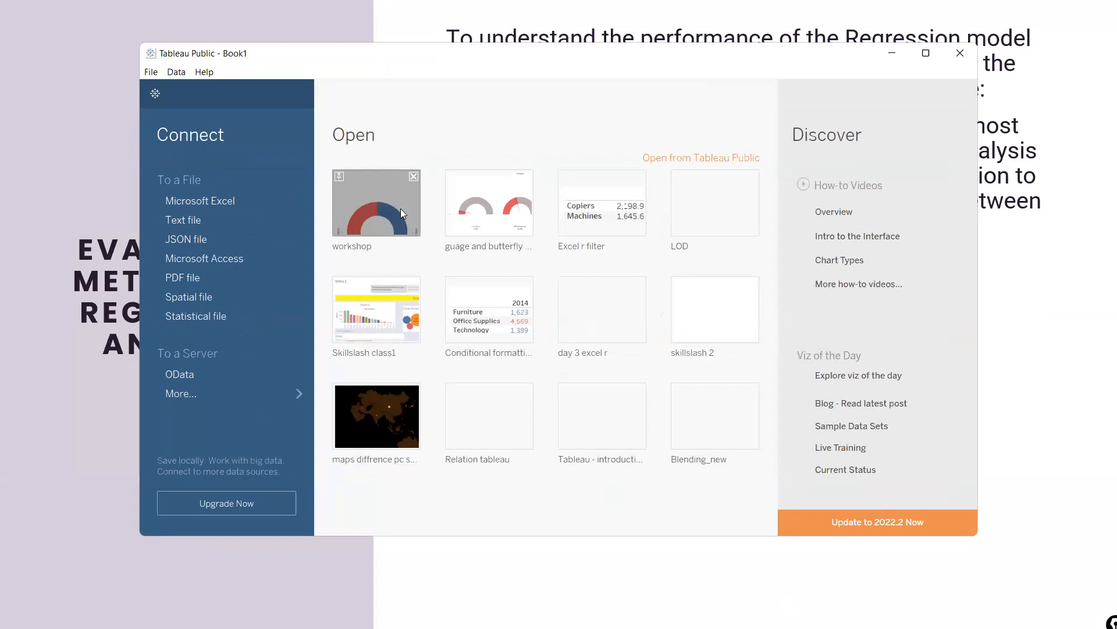
click(356, 214)
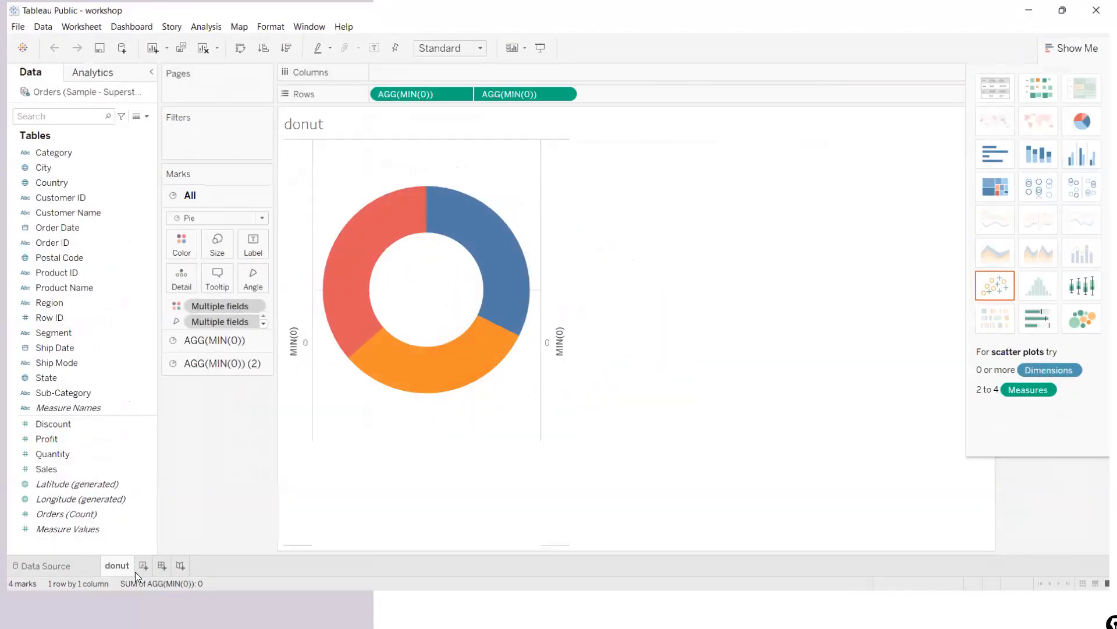
- Add a new worksheet named "funnel" after the donut sheet and dismiss the Tableau Public sign-in prompt
click(135, 572)
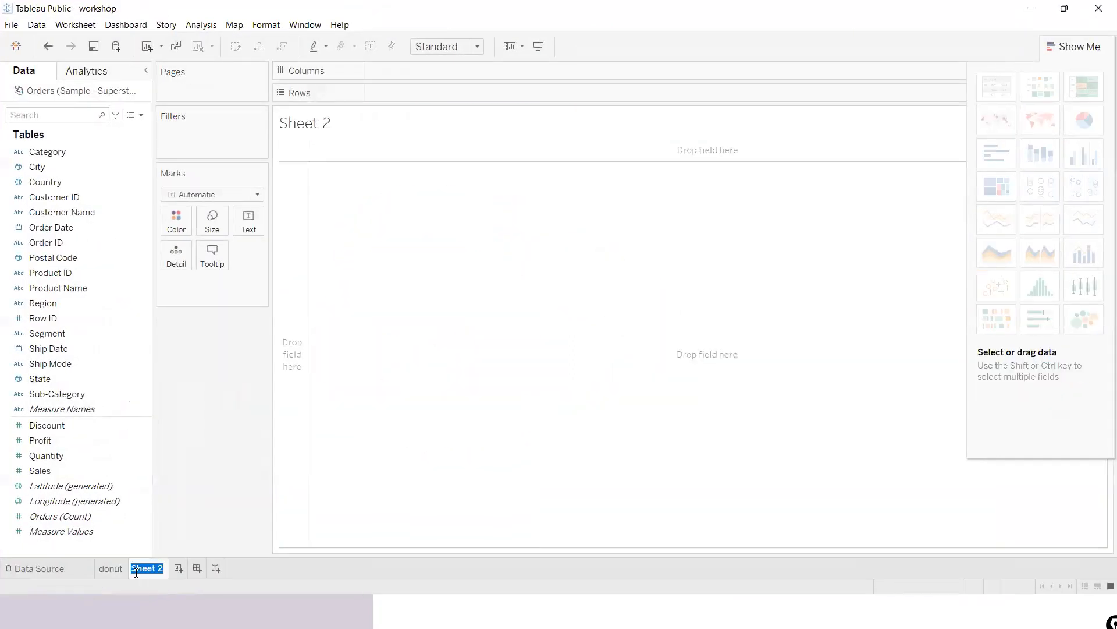
text(funnel)
key(Return)
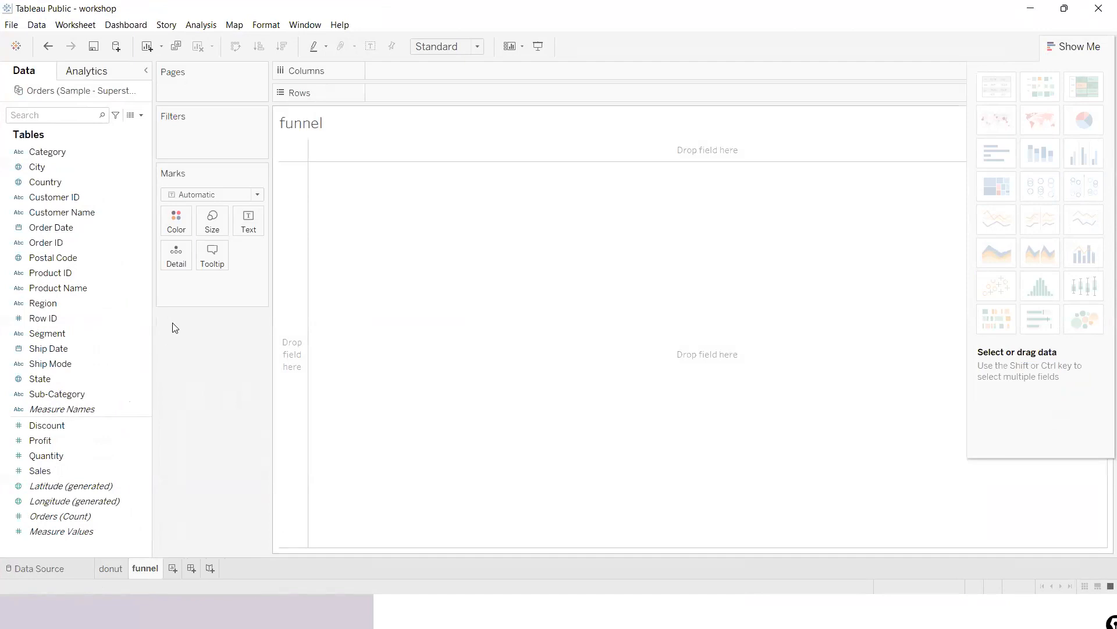
key(ctrl+s)
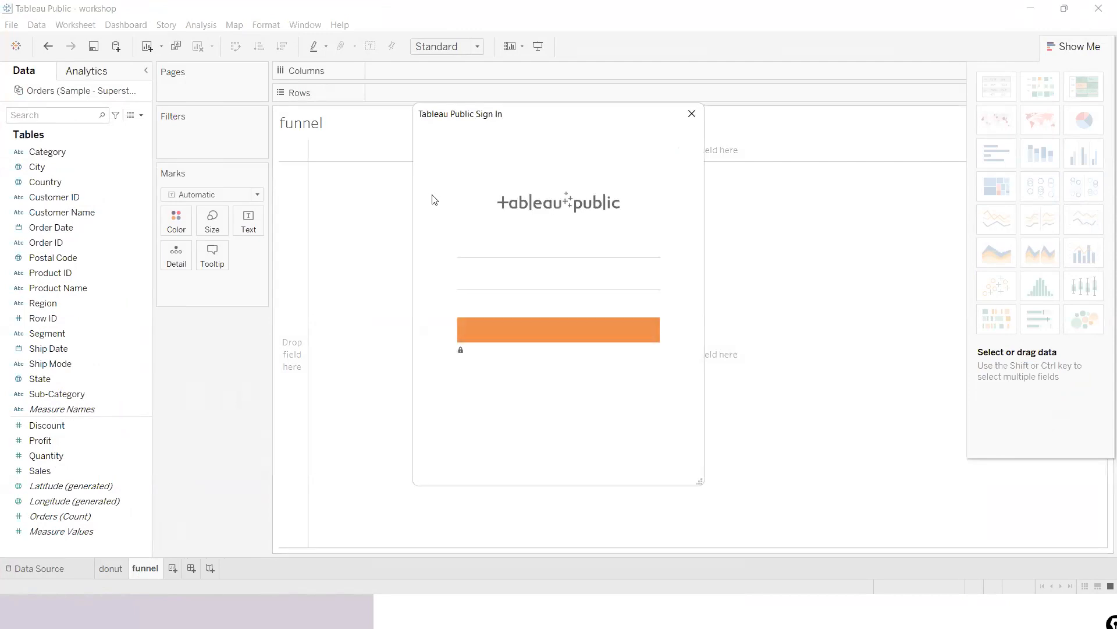
click(692, 112)
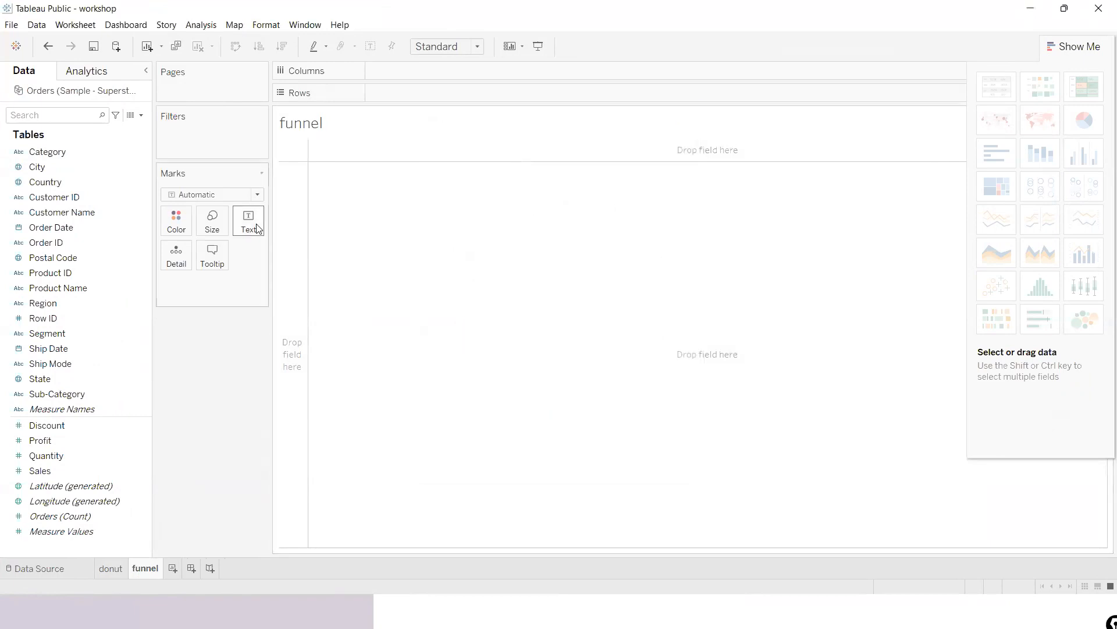
- Build a stacked bar chart of Sales coloured by Category on the funnel worksheet
click(64, 154)
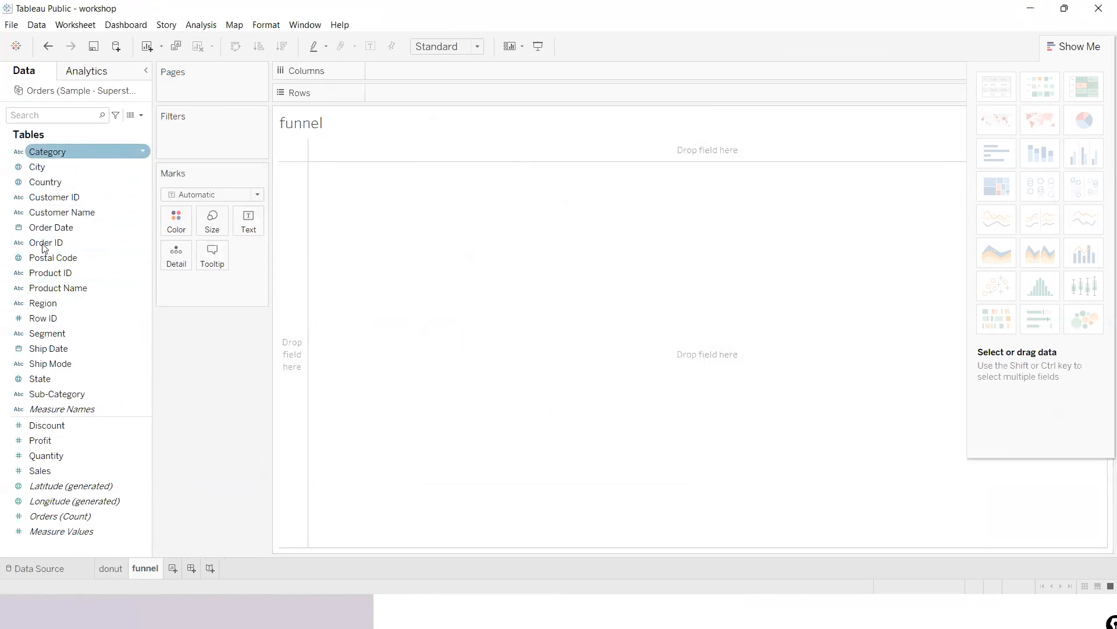
click(69, 155)
drag(68, 157, 422, 95)
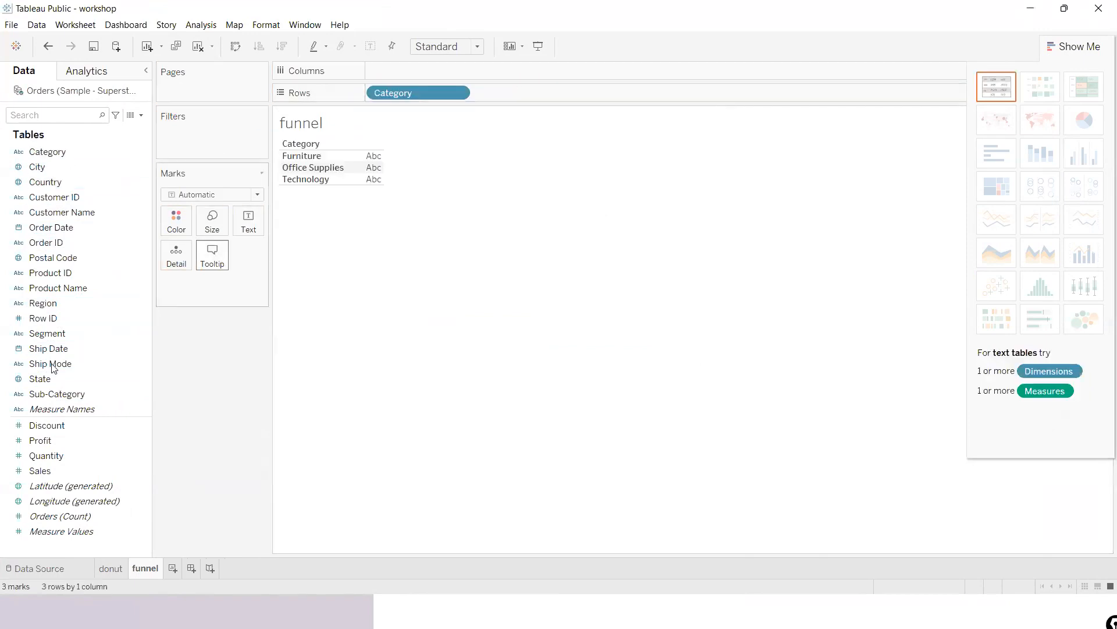
double_click(42, 469)
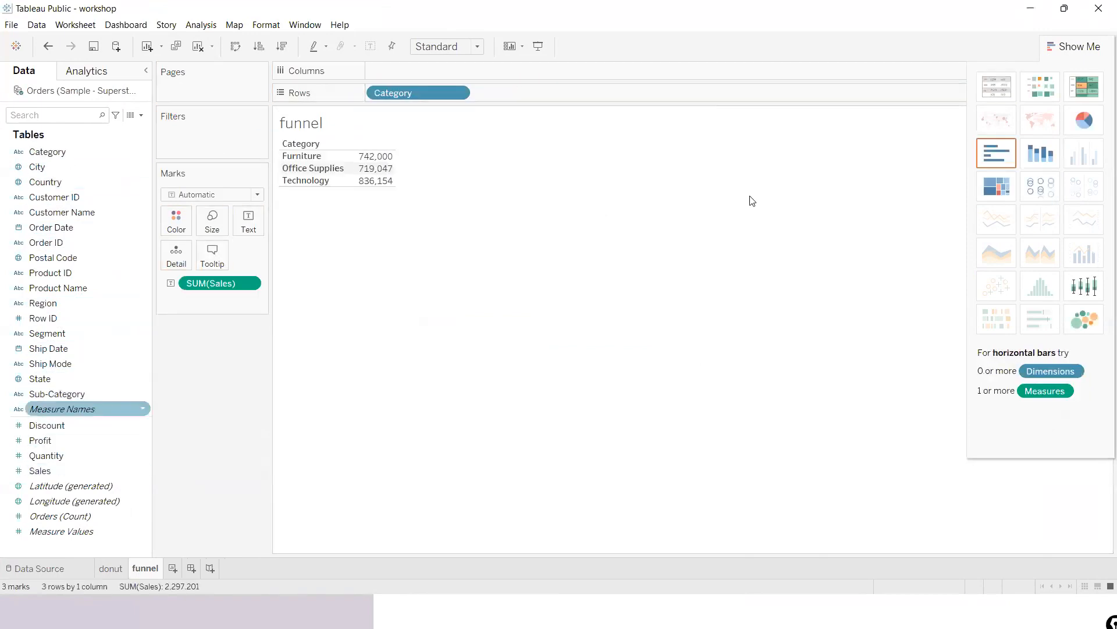
click(1034, 167)
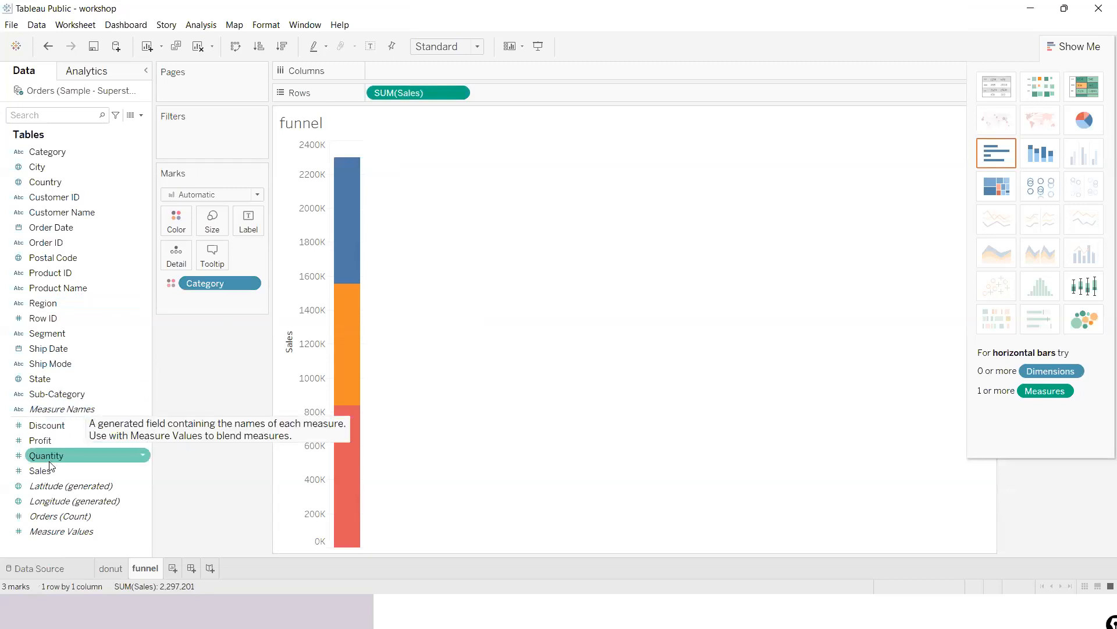
- Turn the stacked bar into a wide funnel, with segments sized by Sales and categories sorted in descending order
drag(49, 468, 212, 220)
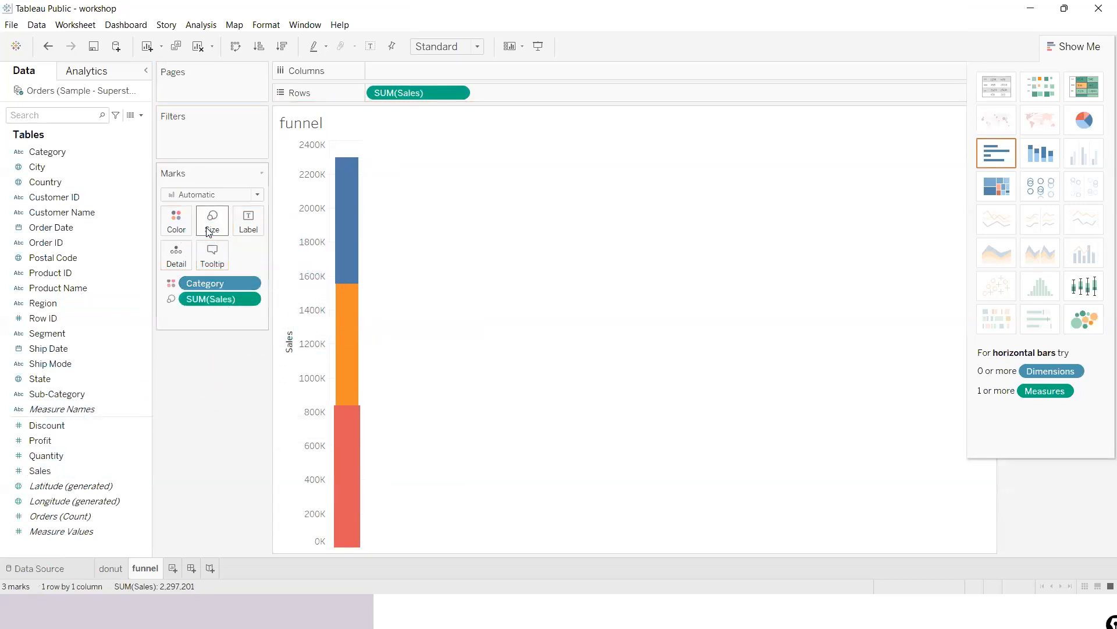
click(288, 47)
drag(363, 261, 600, 302)
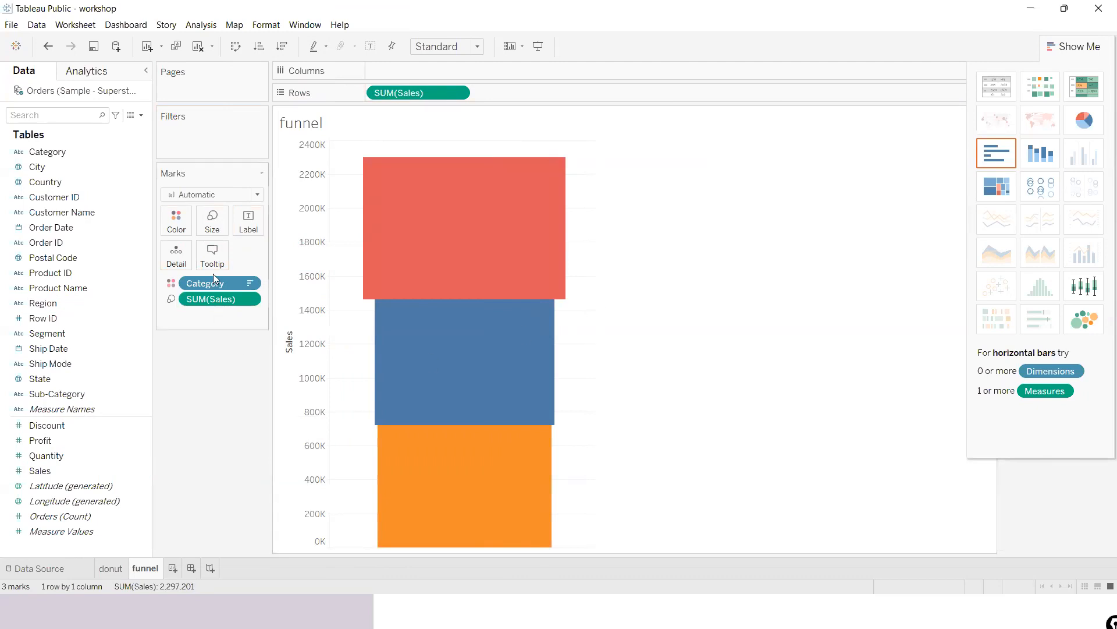
- Label the funnel segments with Category and take a brief look at the donut worksheet
drag(32, 158, 166, 227)
drag(147, 154, 249, 230)
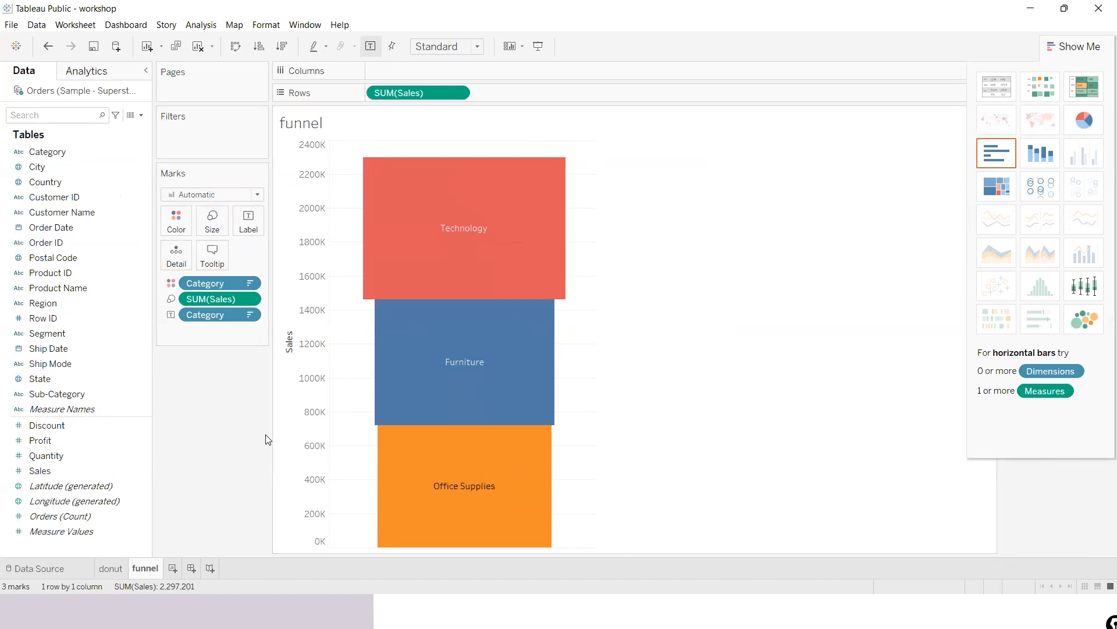
click(114, 574)
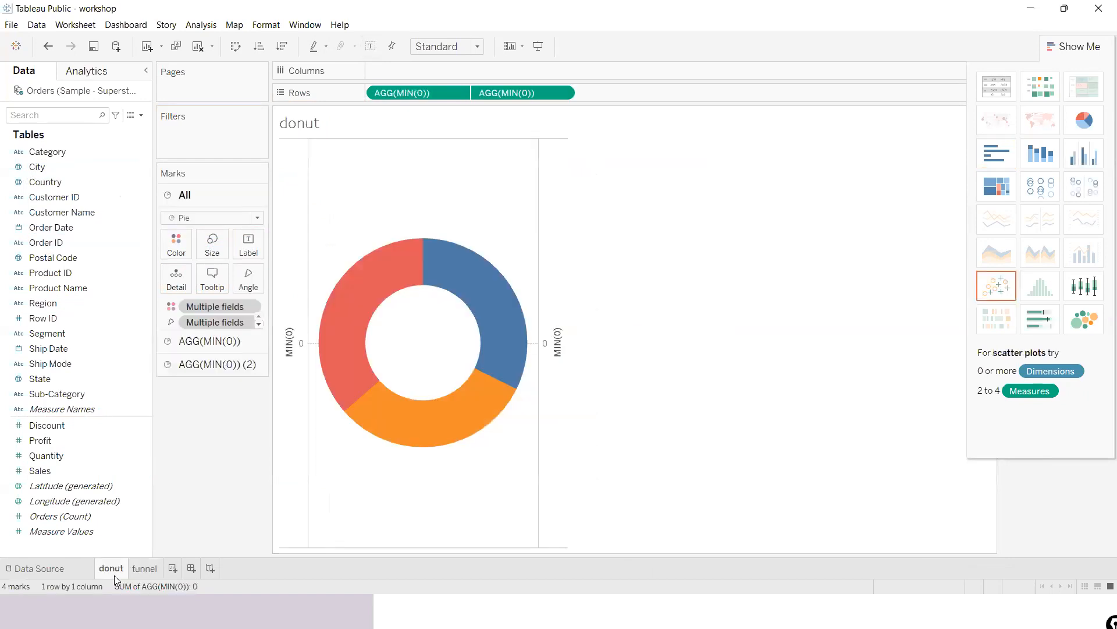
click(135, 569)
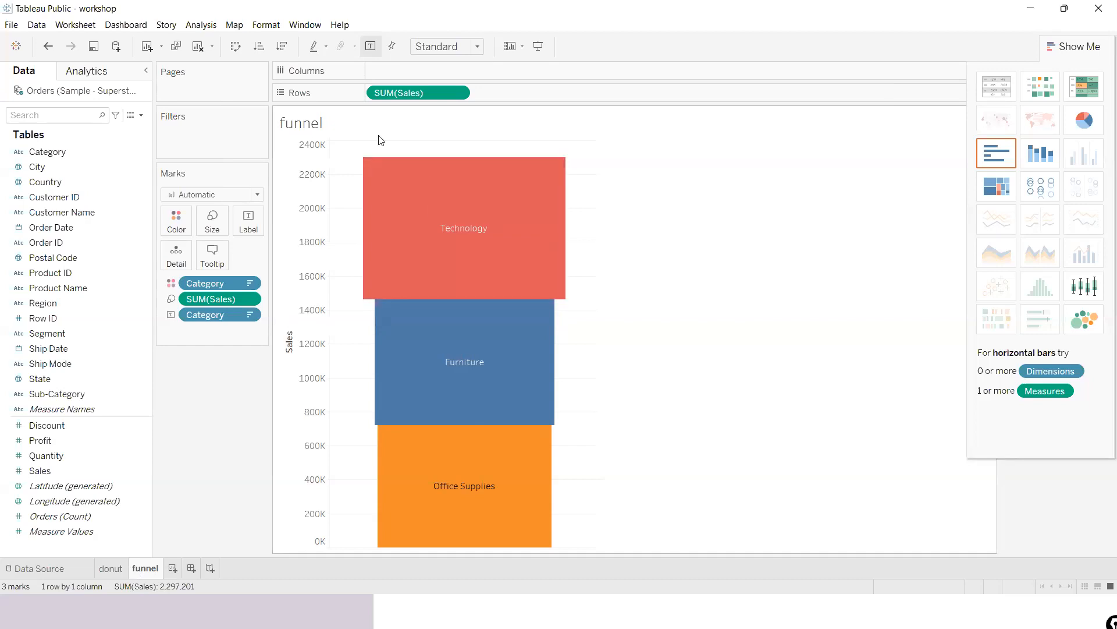
- Shade the funnel worksheet's background near-black
click(270, 30)
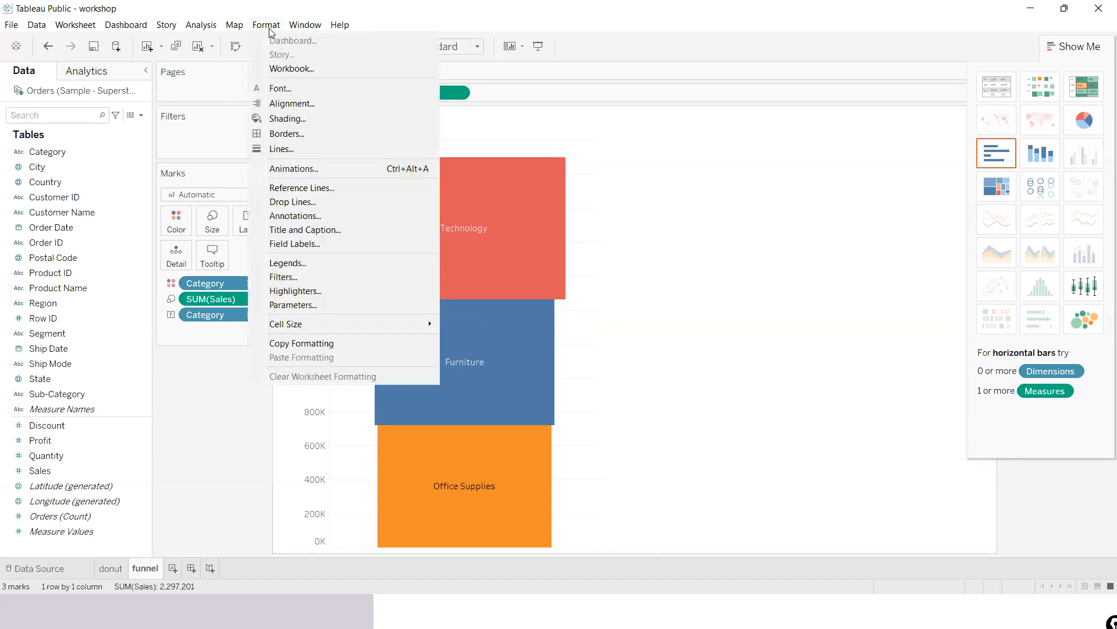
click(288, 122)
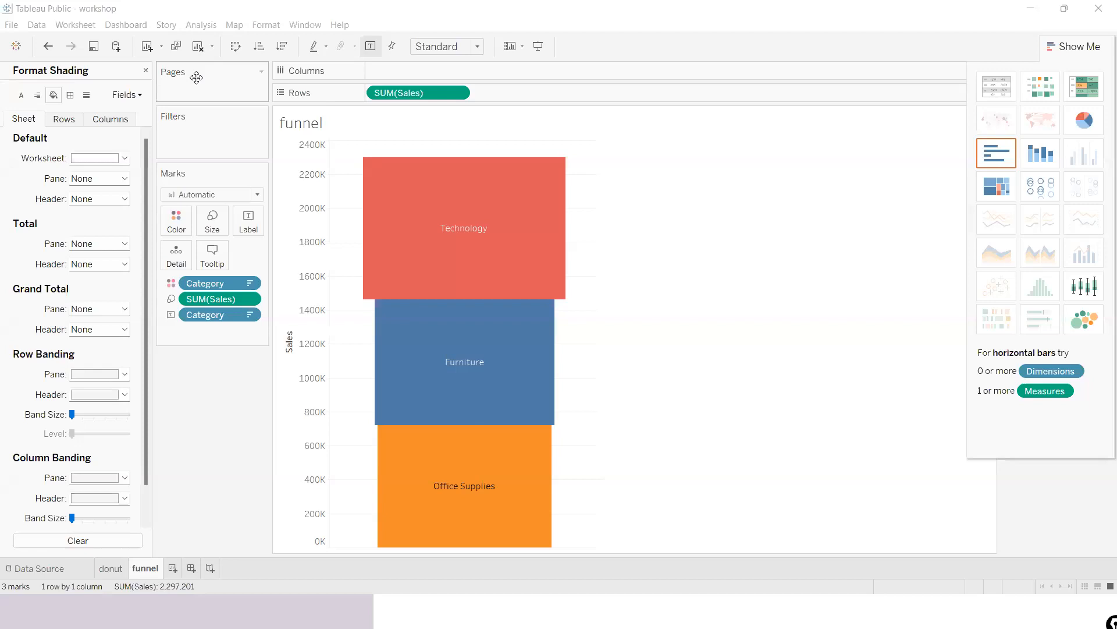
click(21, 97)
click(37, 97)
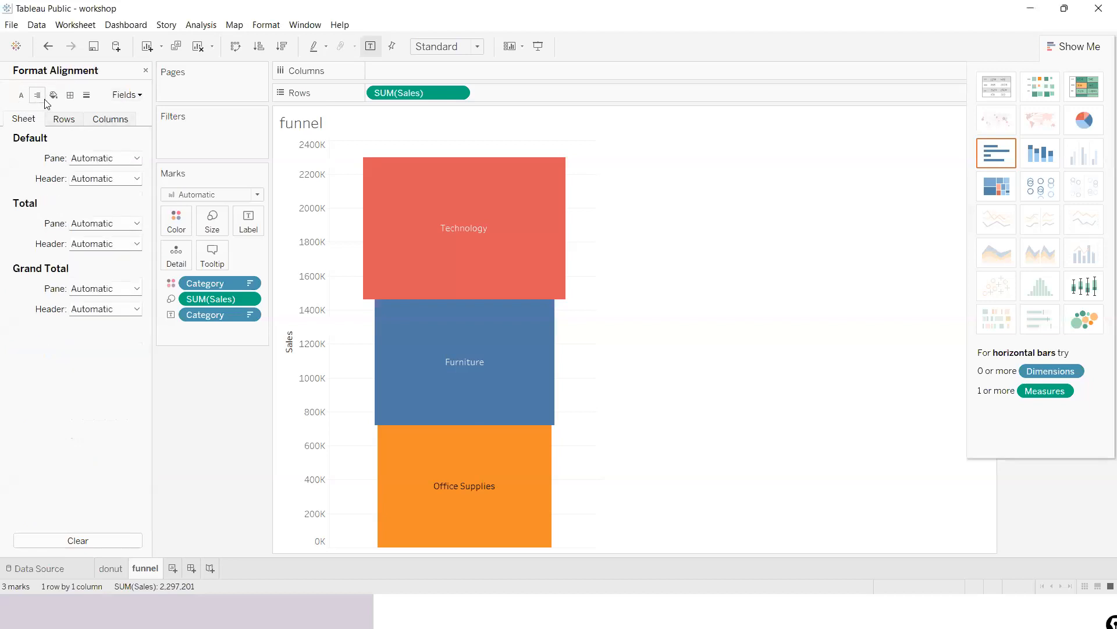
click(54, 99)
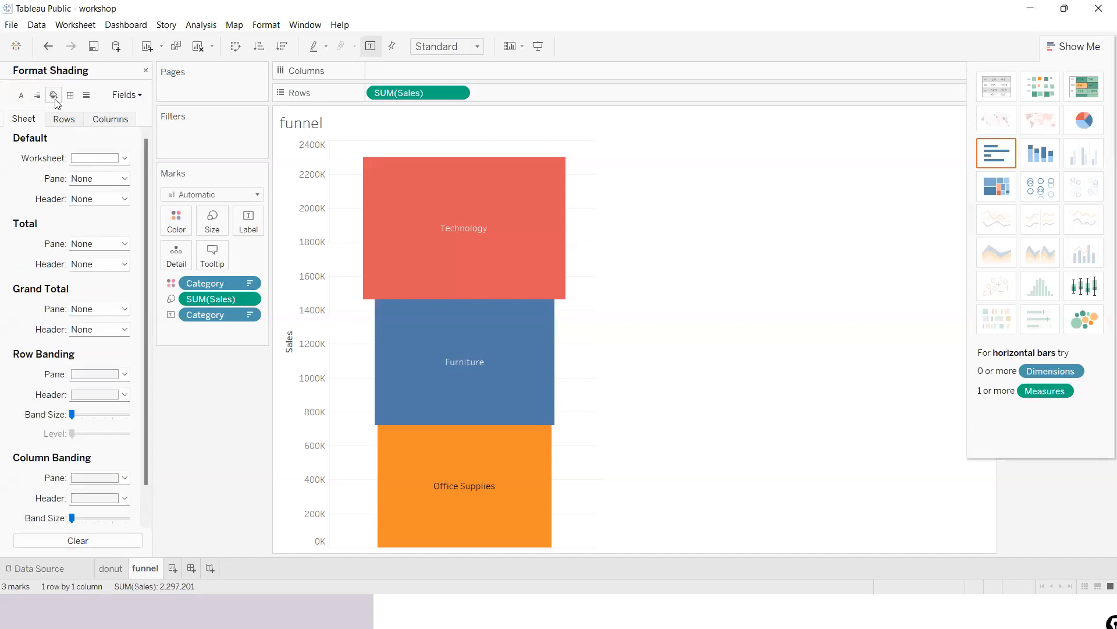
click(125, 159)
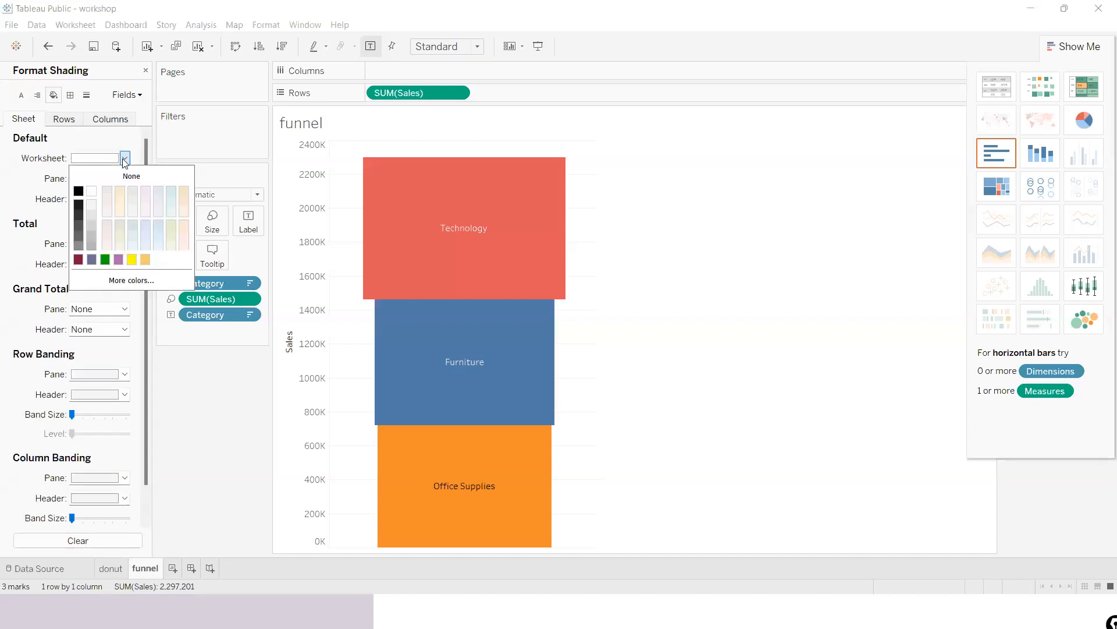
click(79, 206)
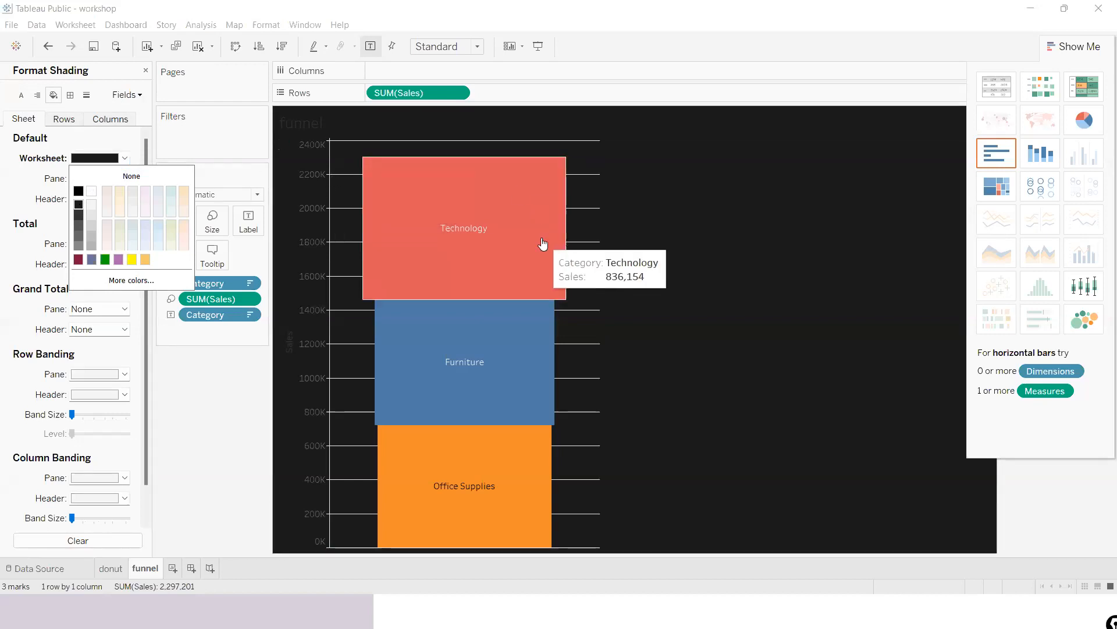
click(512, 70)
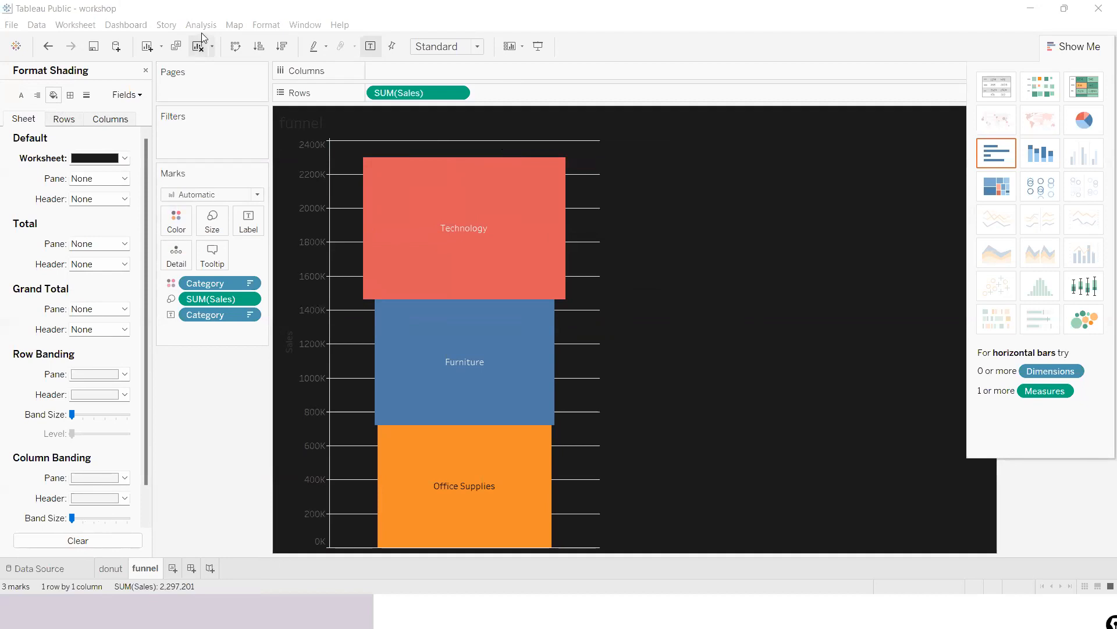
- Try yellow and dark grey as the worksheet shading, and return to the near-black shade
click(260, 28)
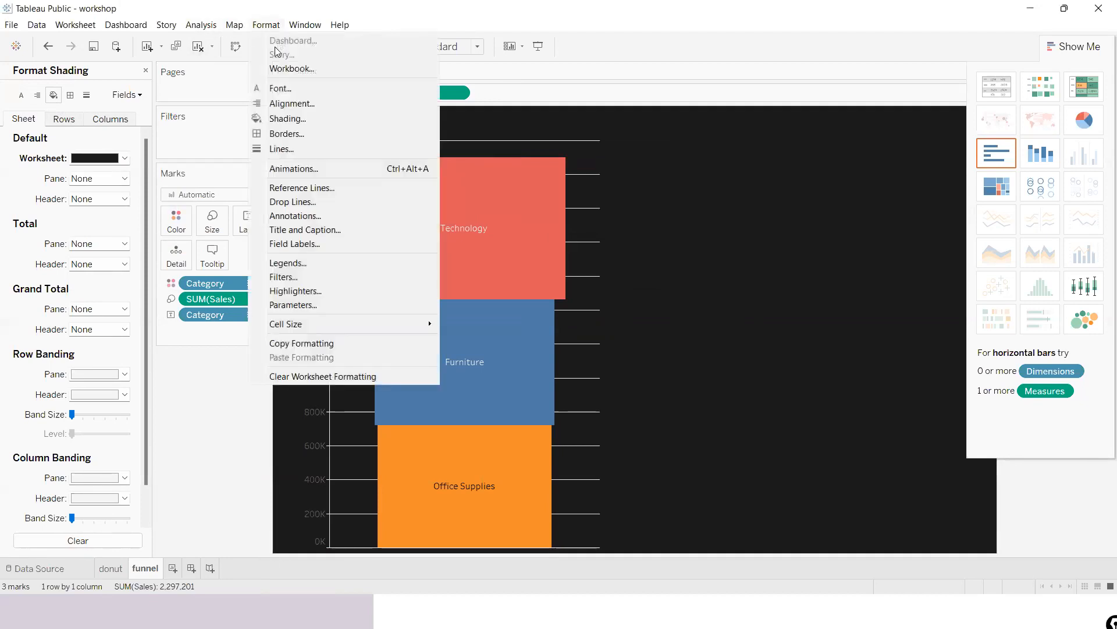
click(285, 119)
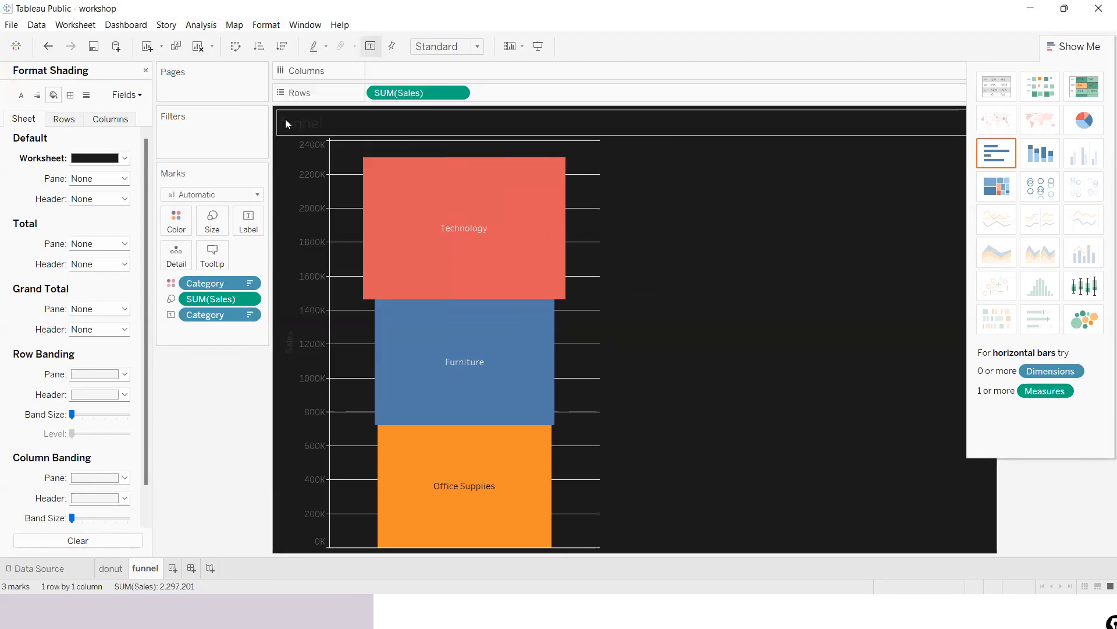
click(124, 160)
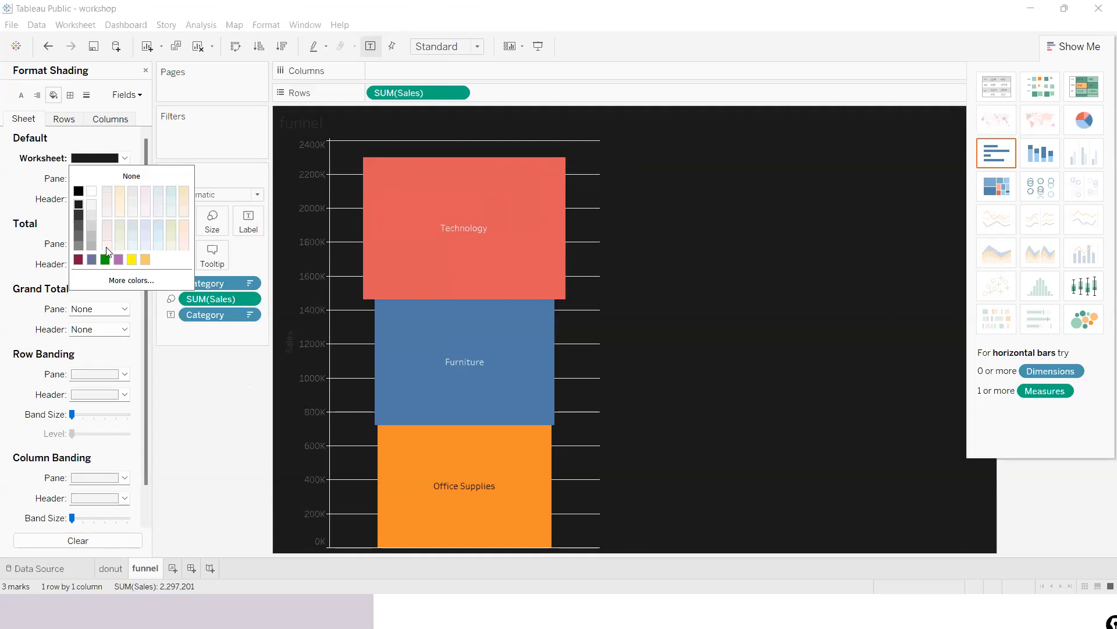
click(131, 259)
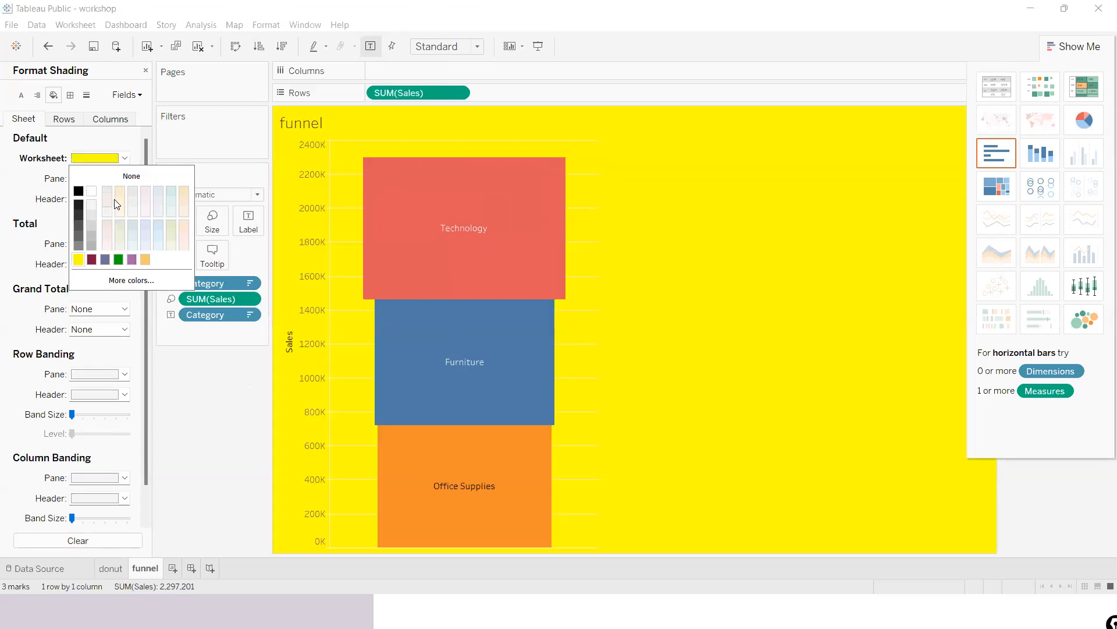
click(78, 218)
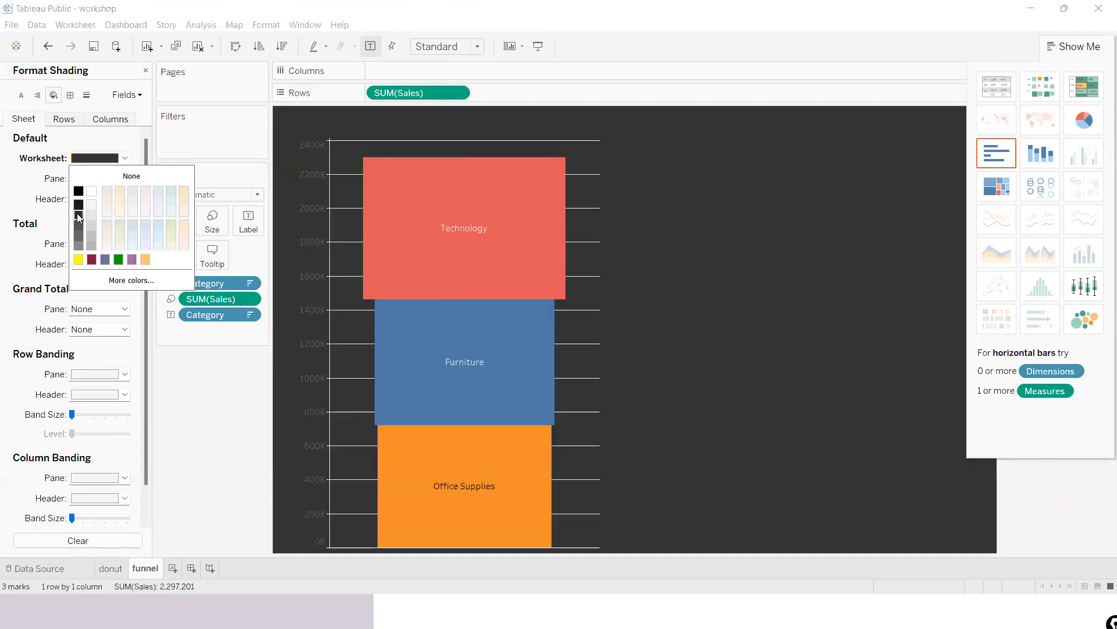
click(79, 205)
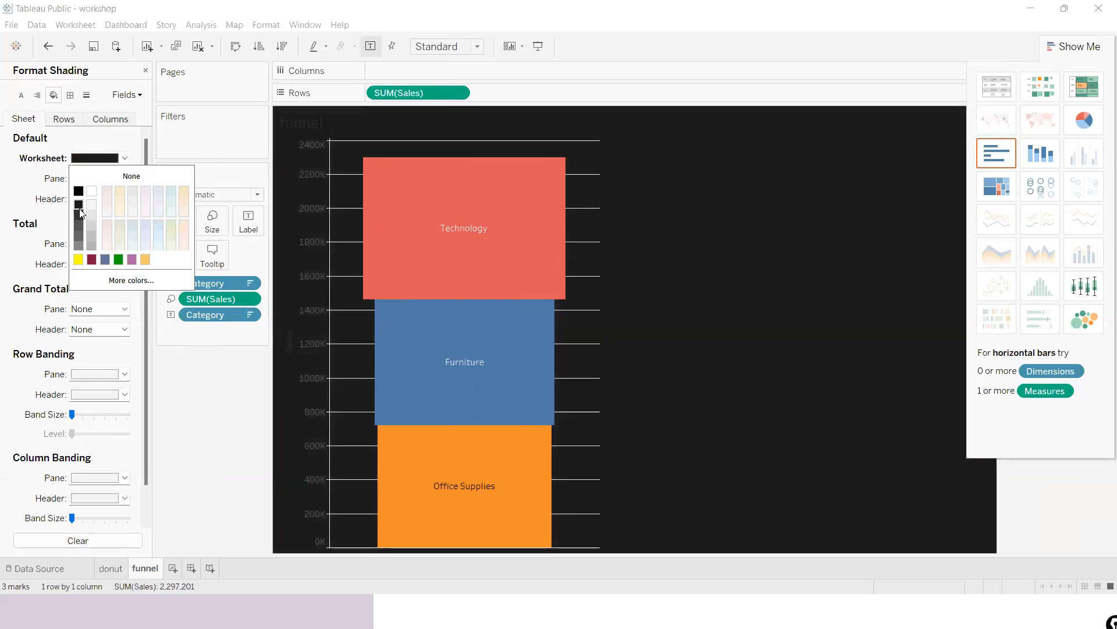
click(197, 406)
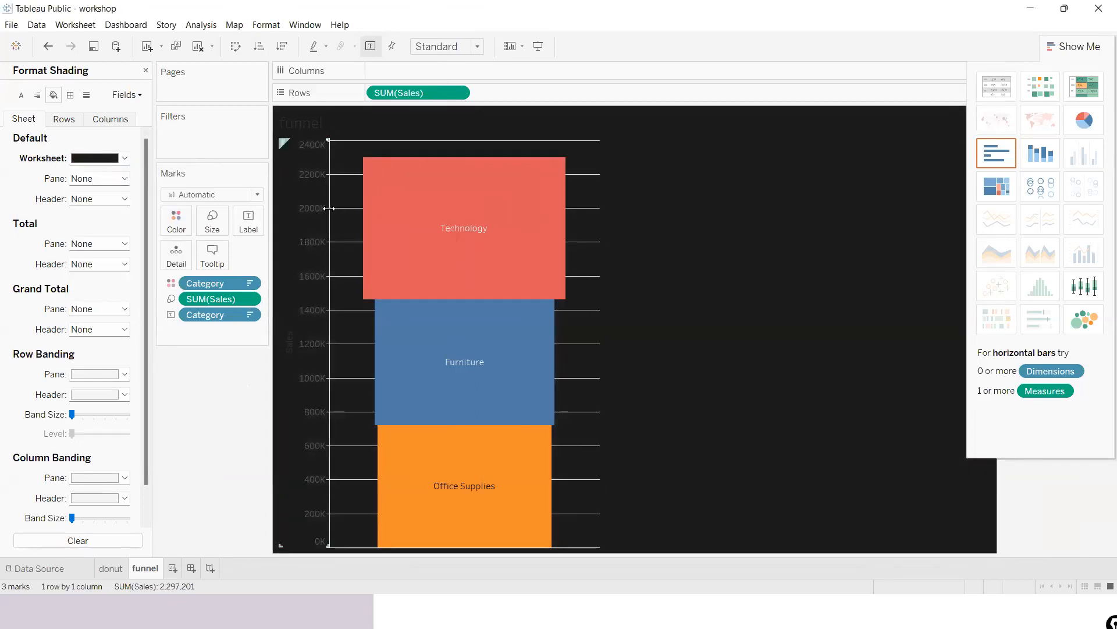
- Set the funnel worksheet's zero lines to None
click(86, 96)
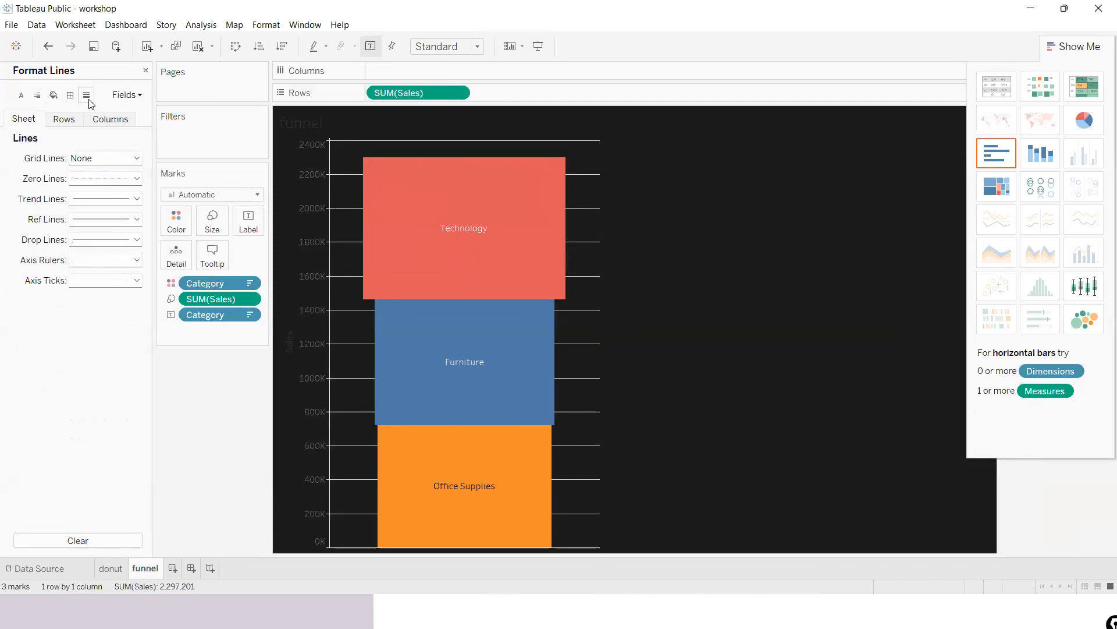
click(139, 184)
click(125, 195)
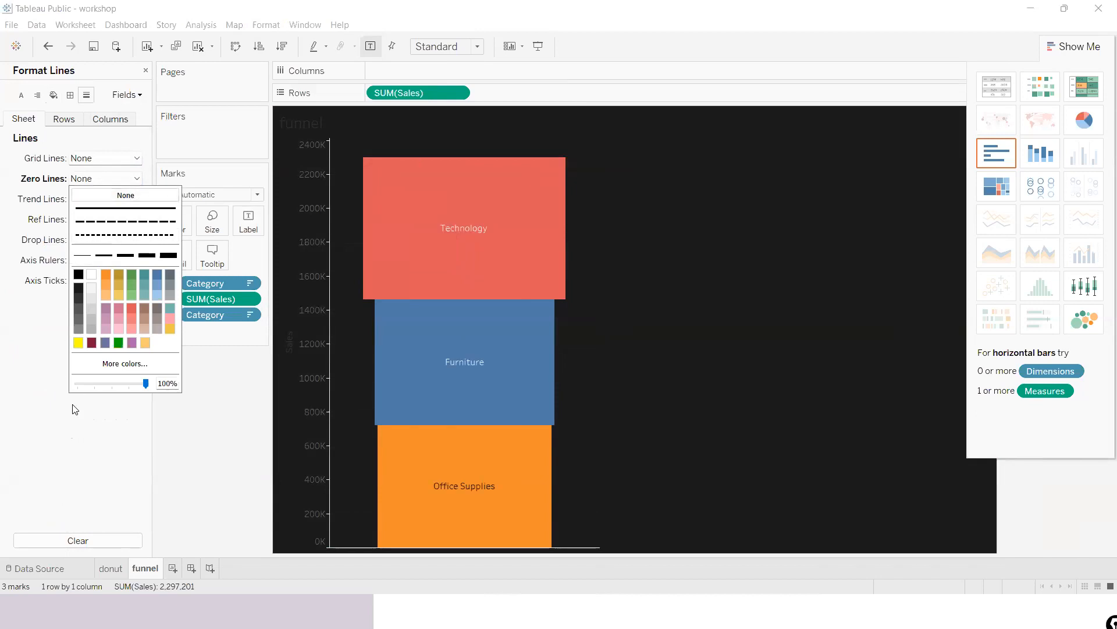
click(76, 421)
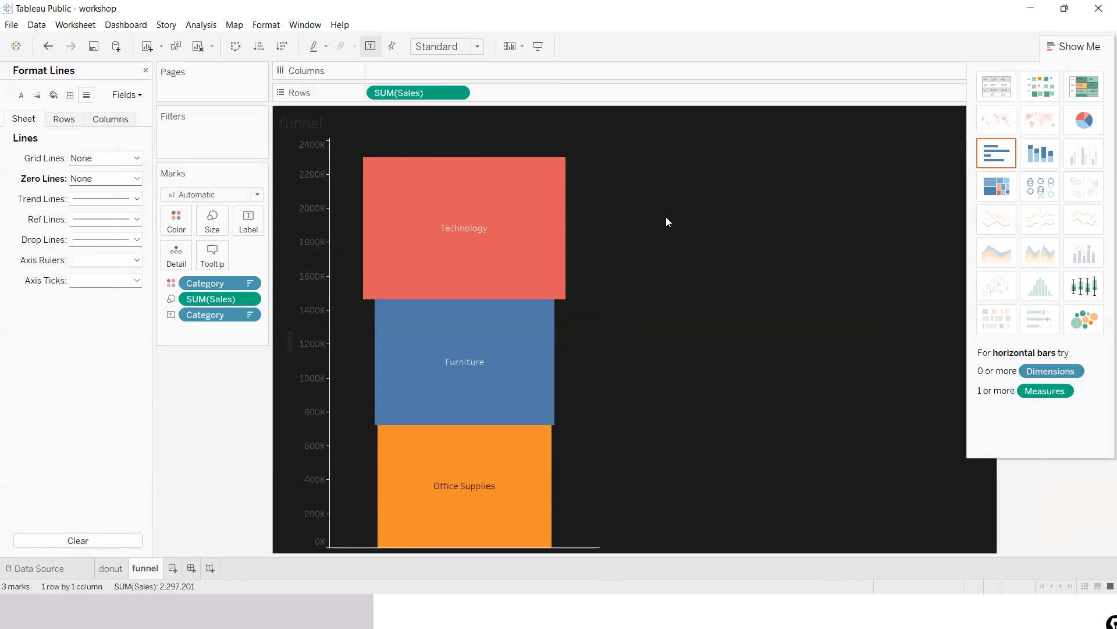
click(312, 208)
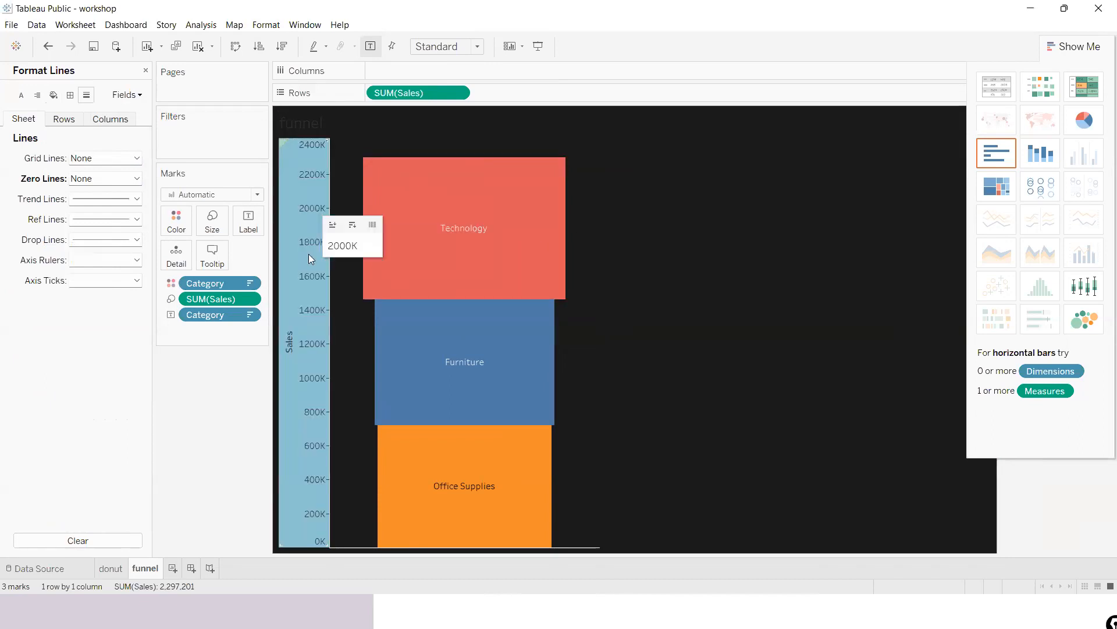
click(690, 308)
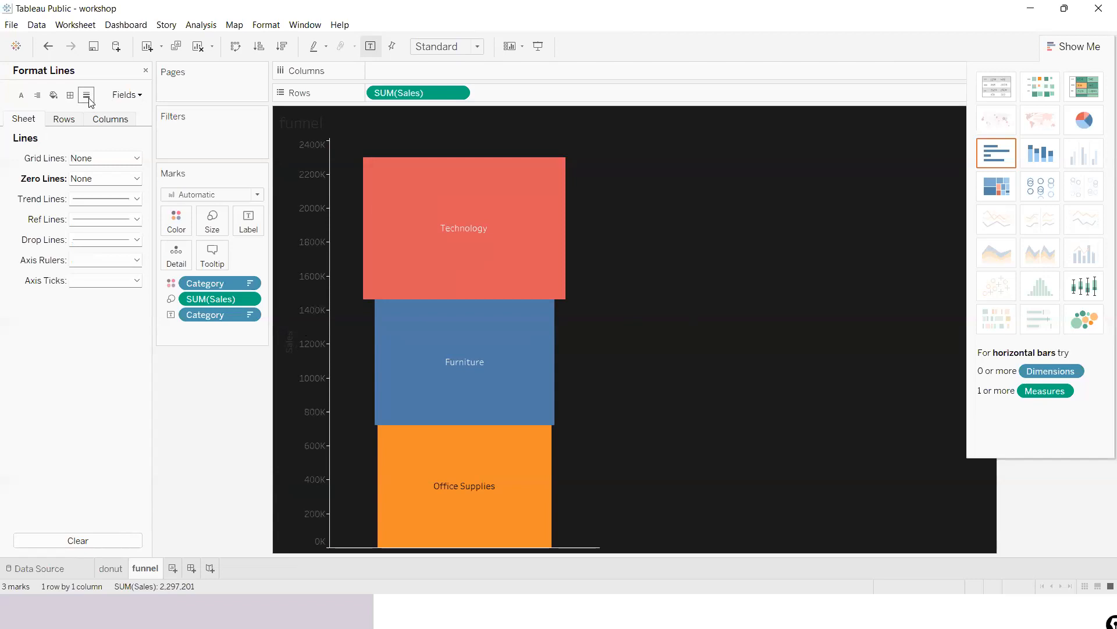
- Try orange as the funnel worksheet's default font color and undo the change
click(70, 97)
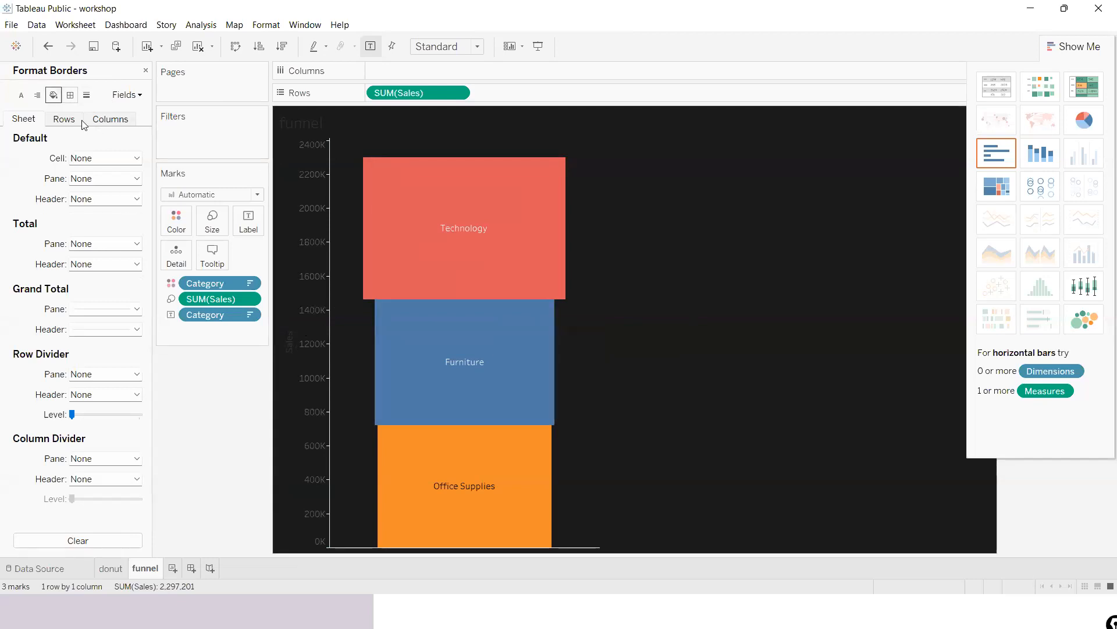
click(54, 95)
click(37, 96)
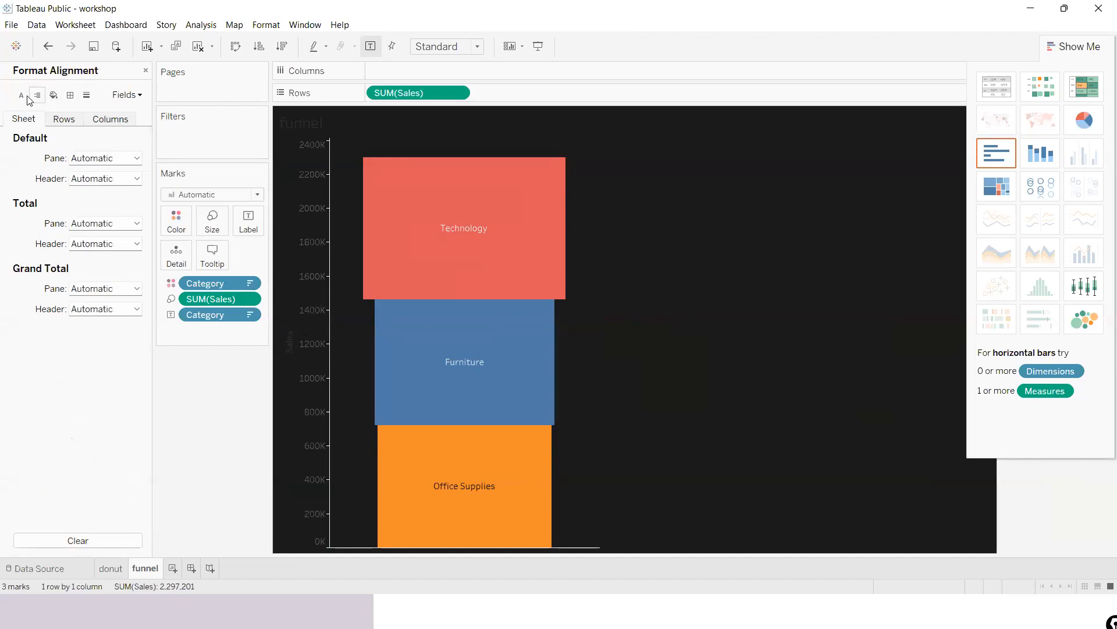
click(22, 96)
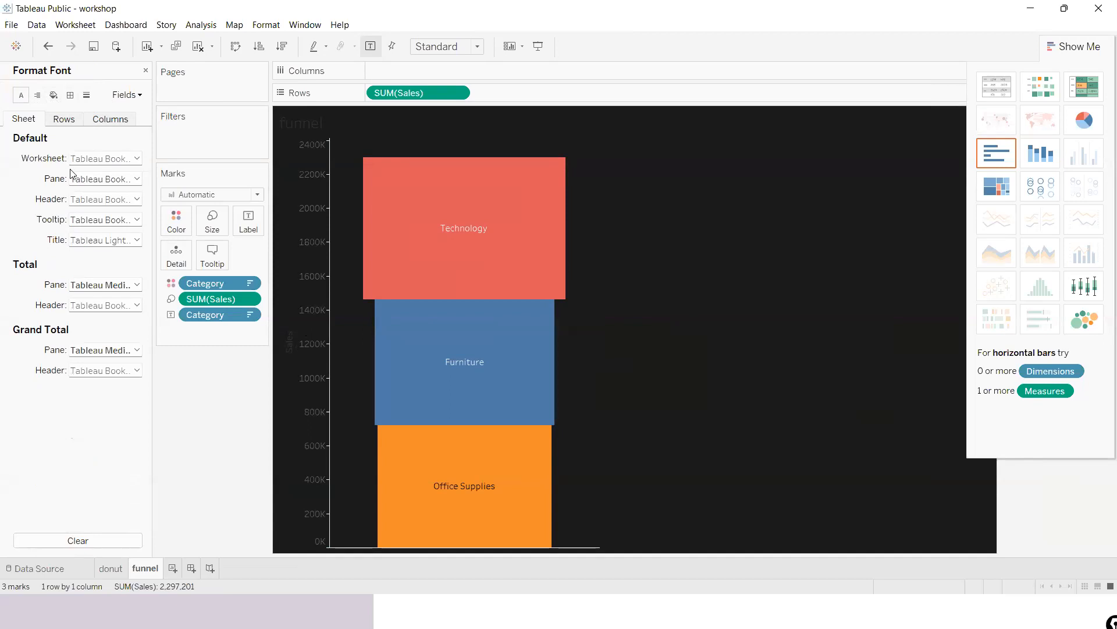
click(137, 158)
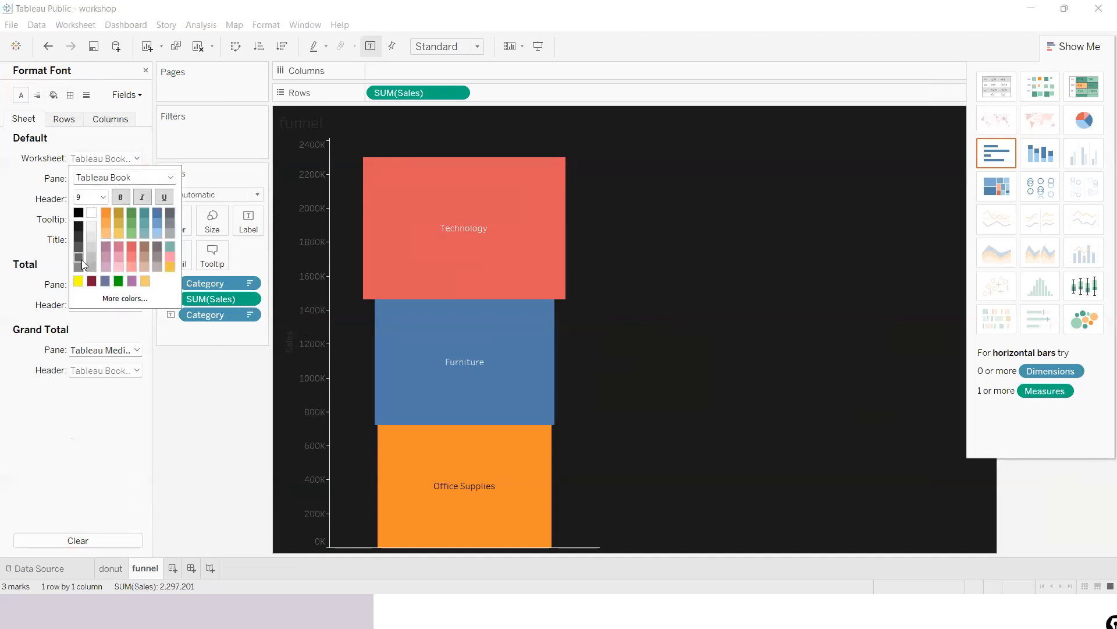
click(106, 213)
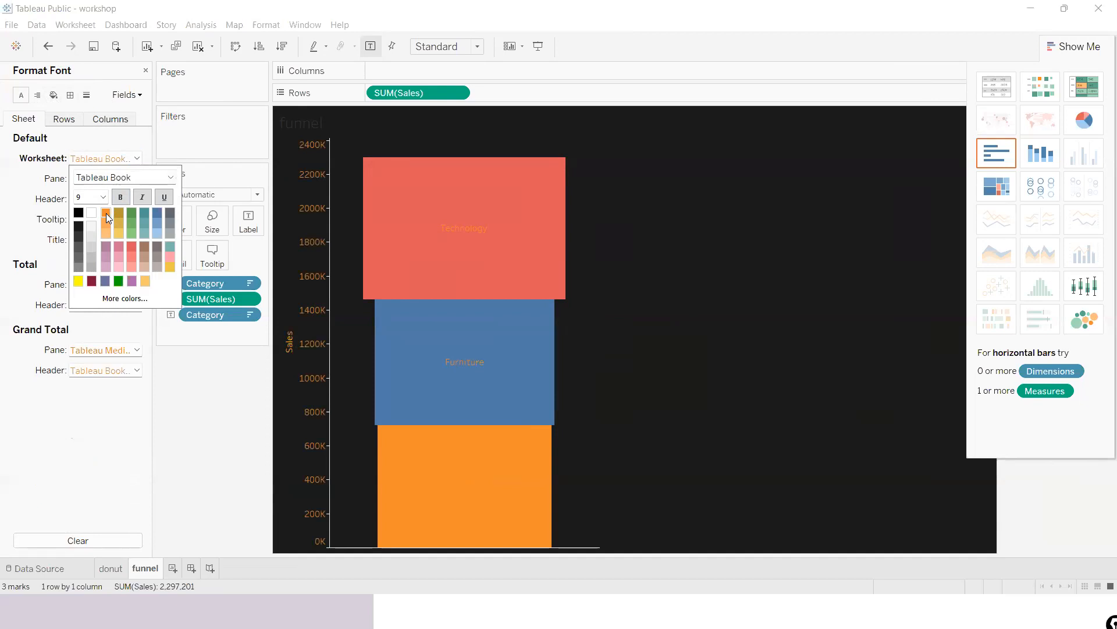
click(174, 407)
click(50, 47)
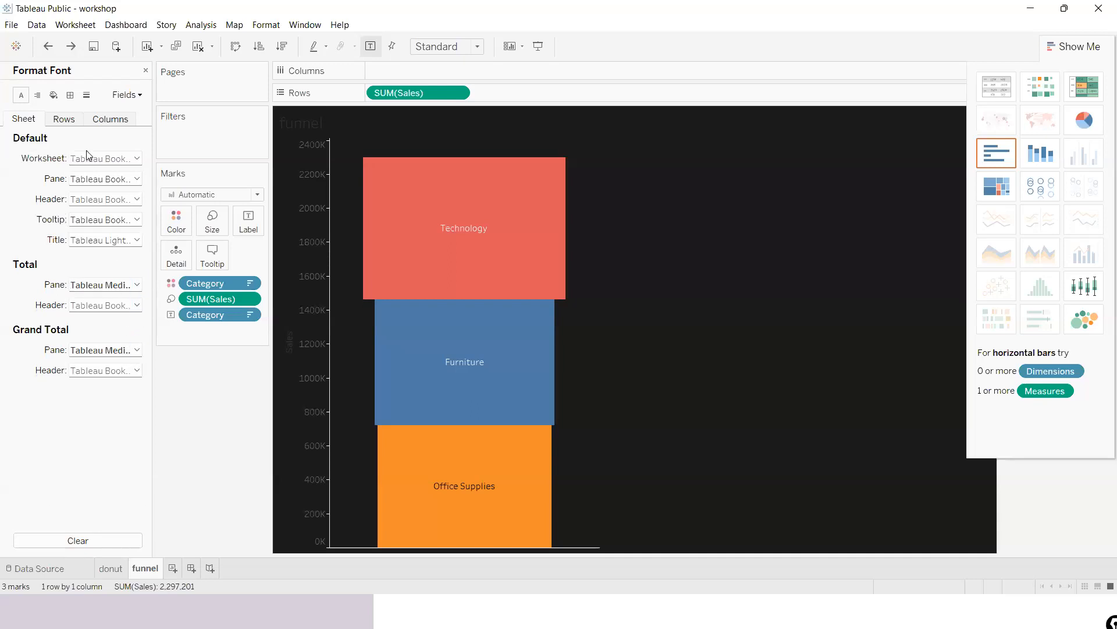
- Set the default header font color for the funnel worksheet's columns to orange
click(68, 118)
click(107, 121)
click(81, 123)
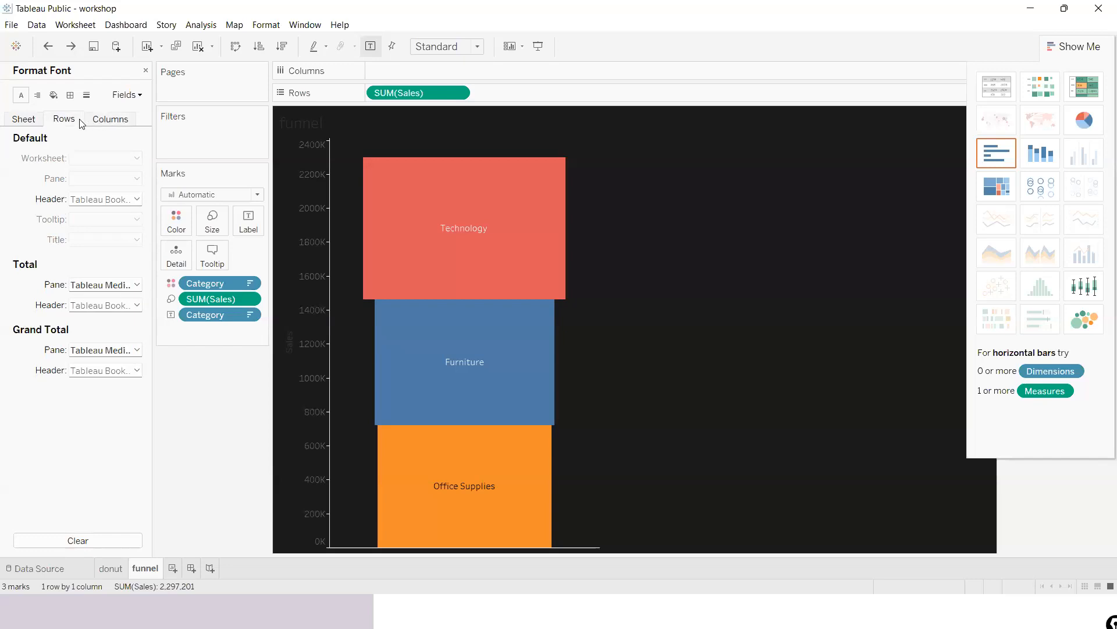
click(100, 120)
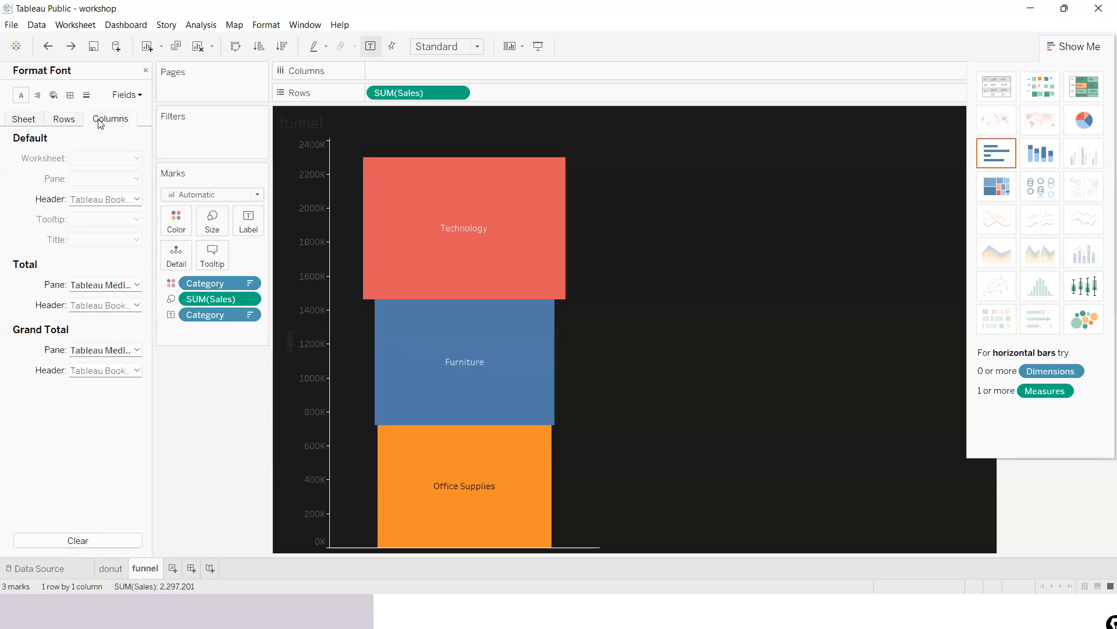
click(137, 200)
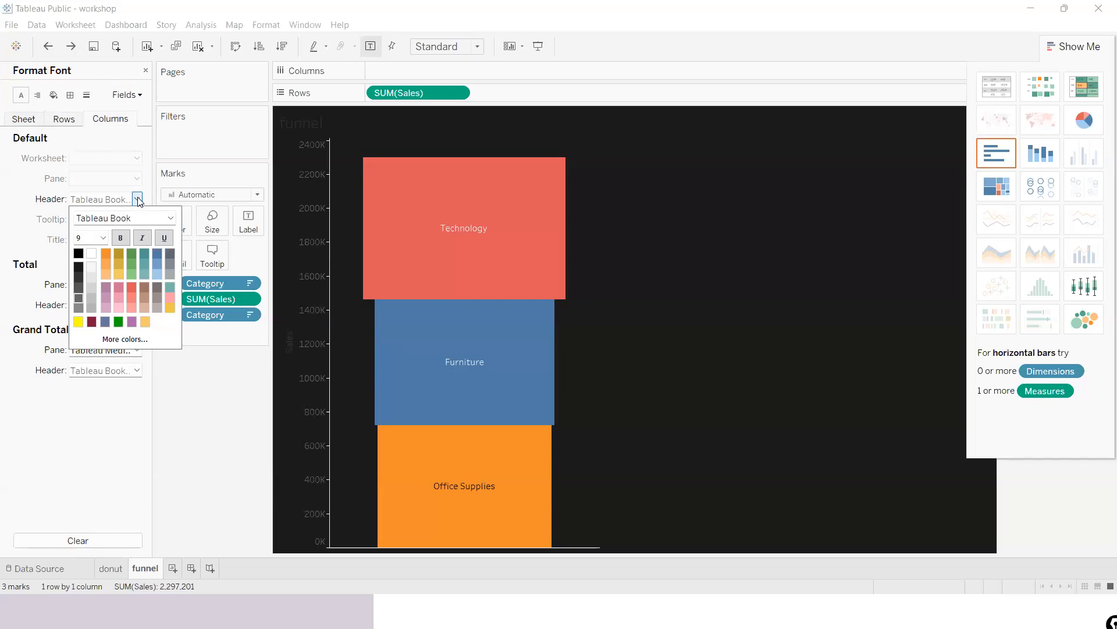
click(107, 259)
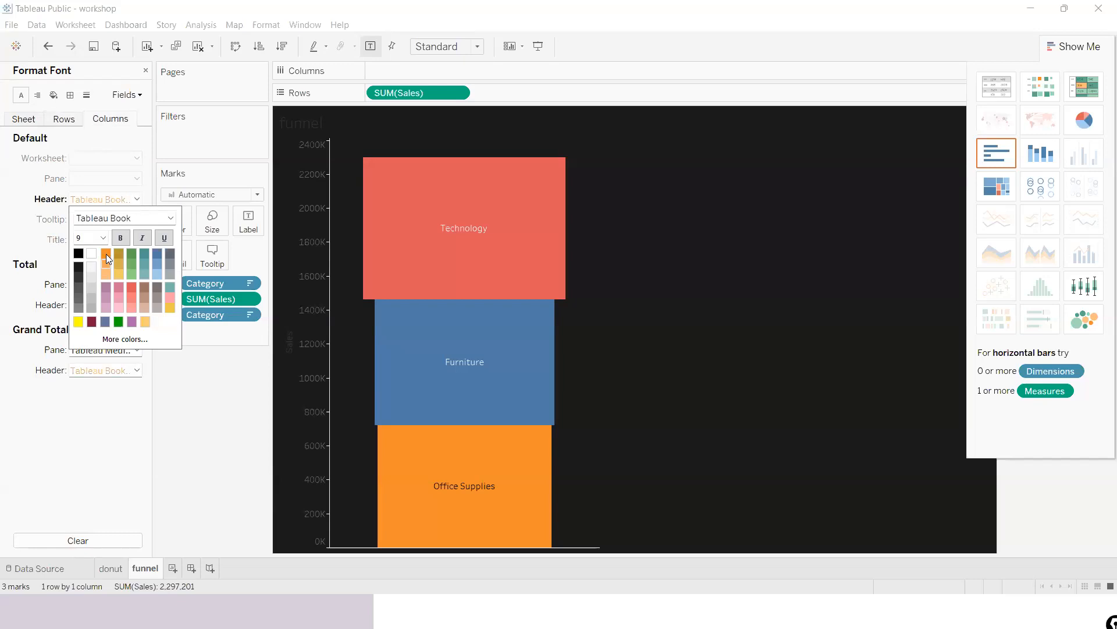
- Set the default header font color for the funnel worksheet's rows to orange
click(79, 125)
click(79, 125)
click(137, 199)
click(106, 260)
click(669, 304)
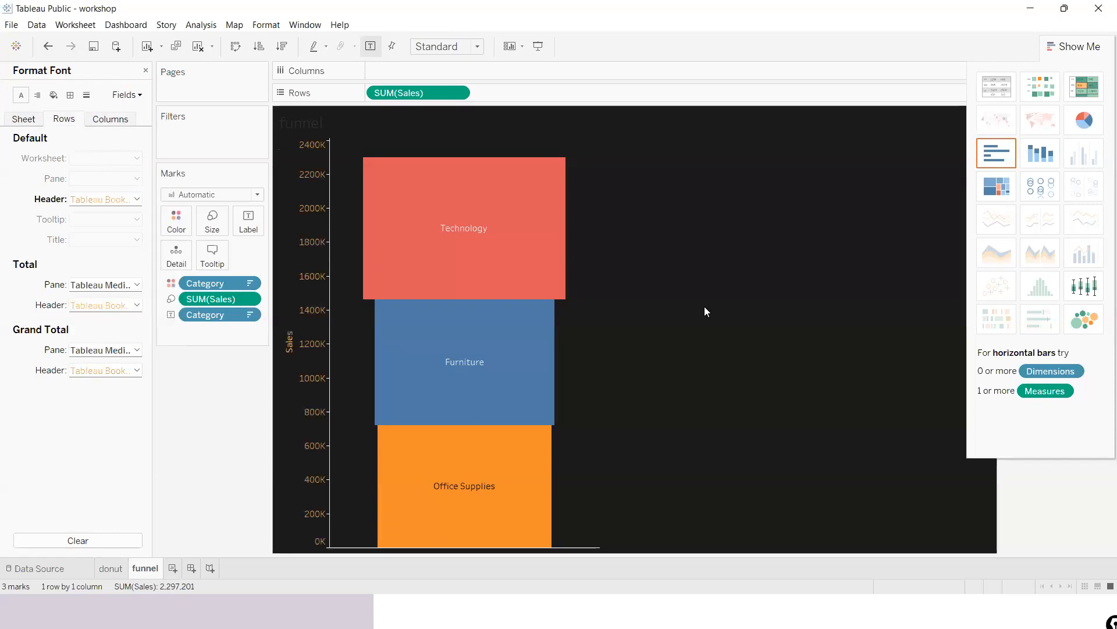
click(39, 97)
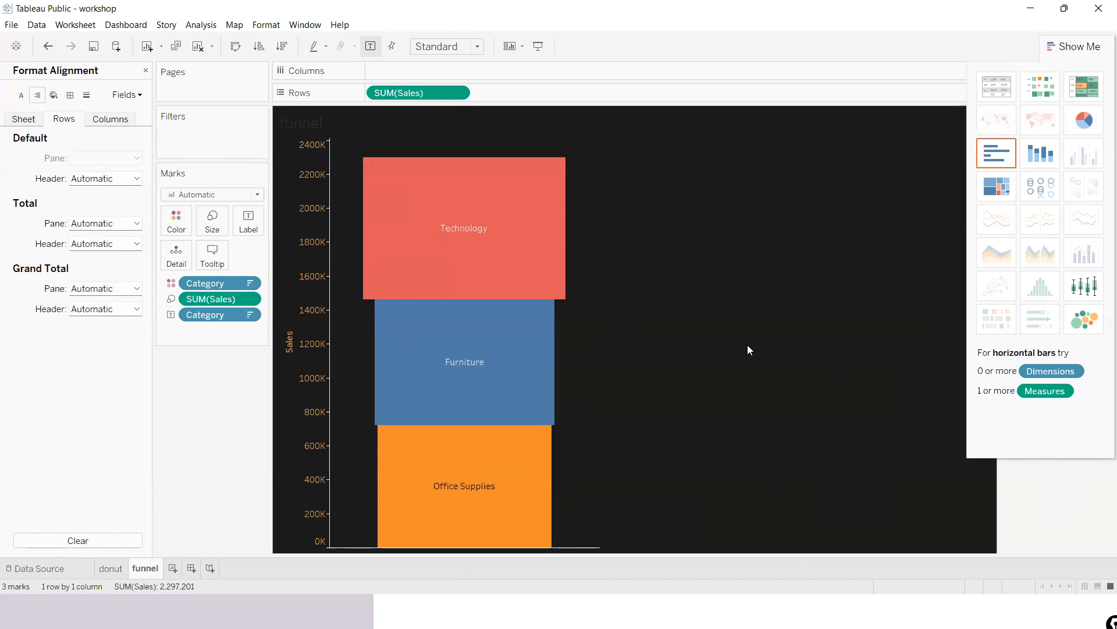
click(55, 96)
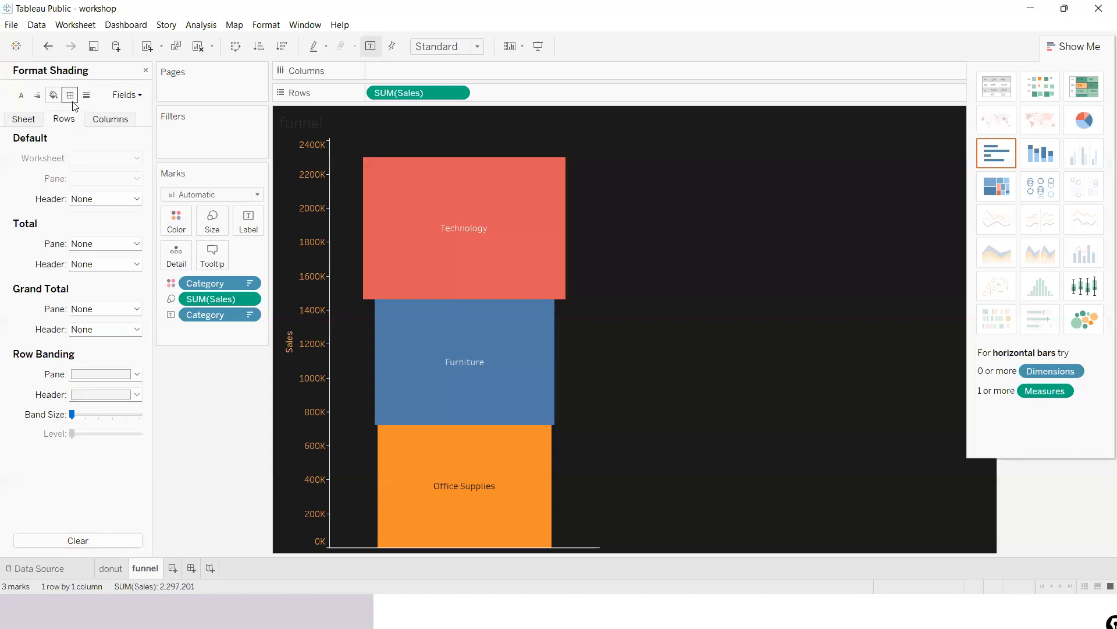
click(70, 95)
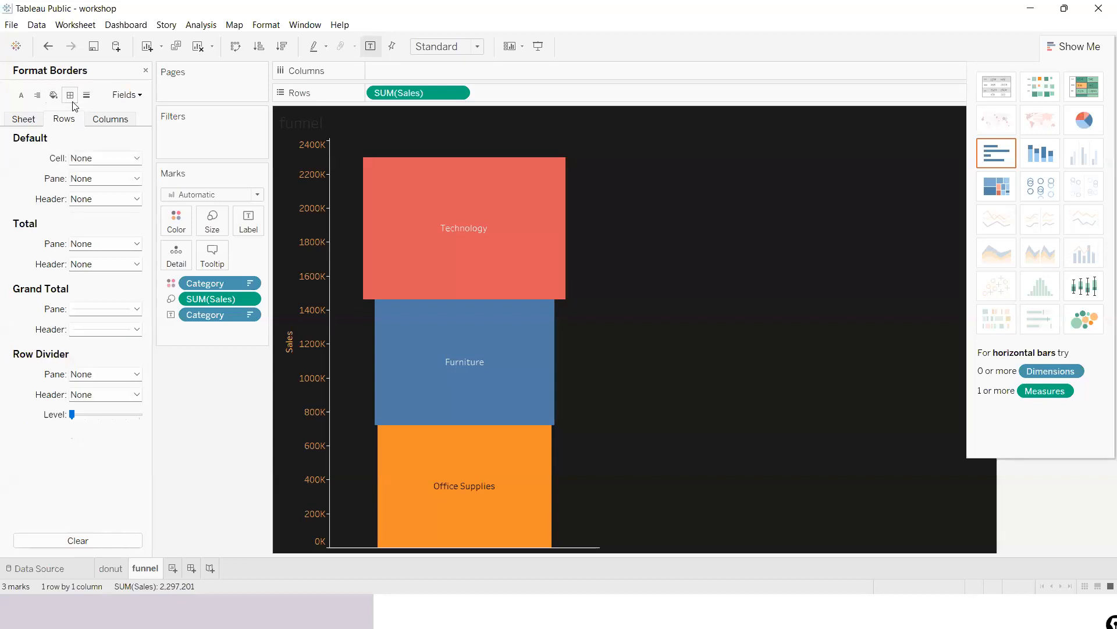
click(86, 97)
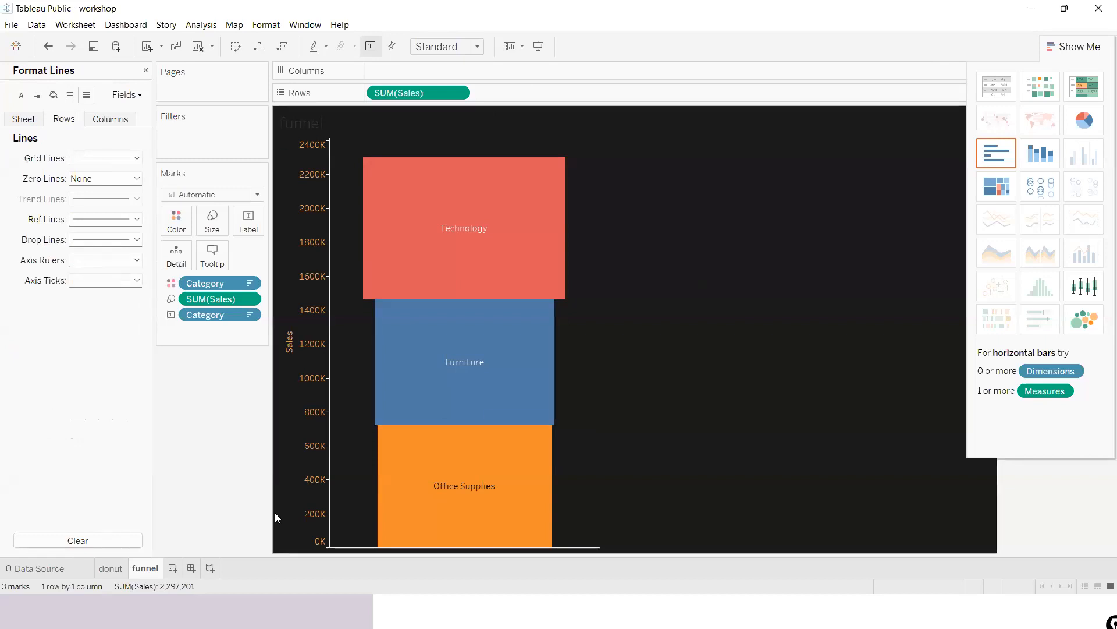
click(112, 569)
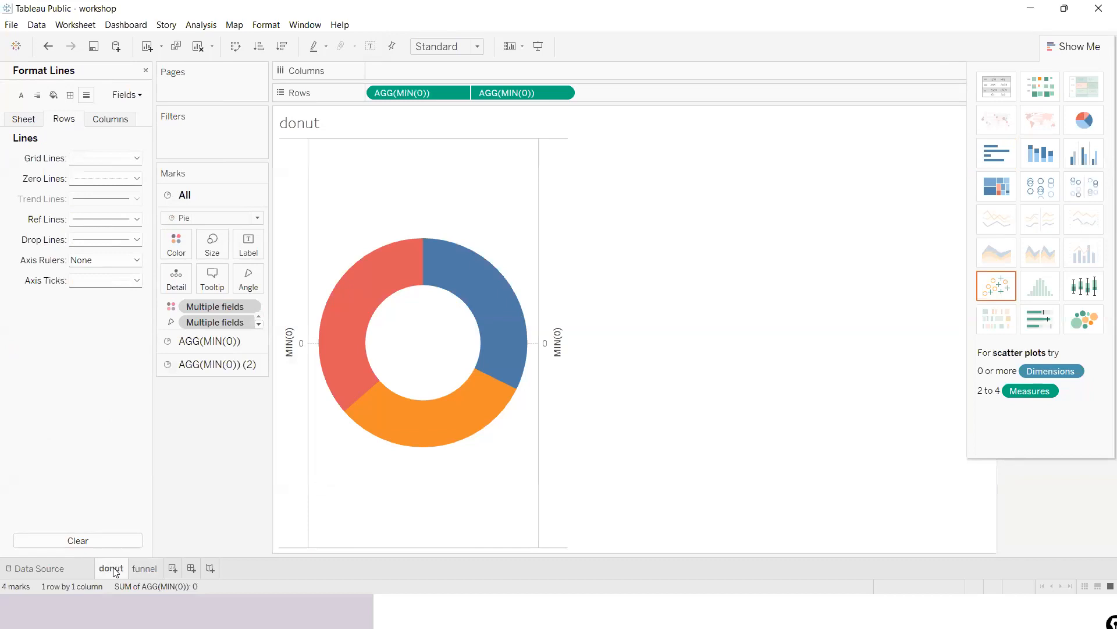
click(134, 568)
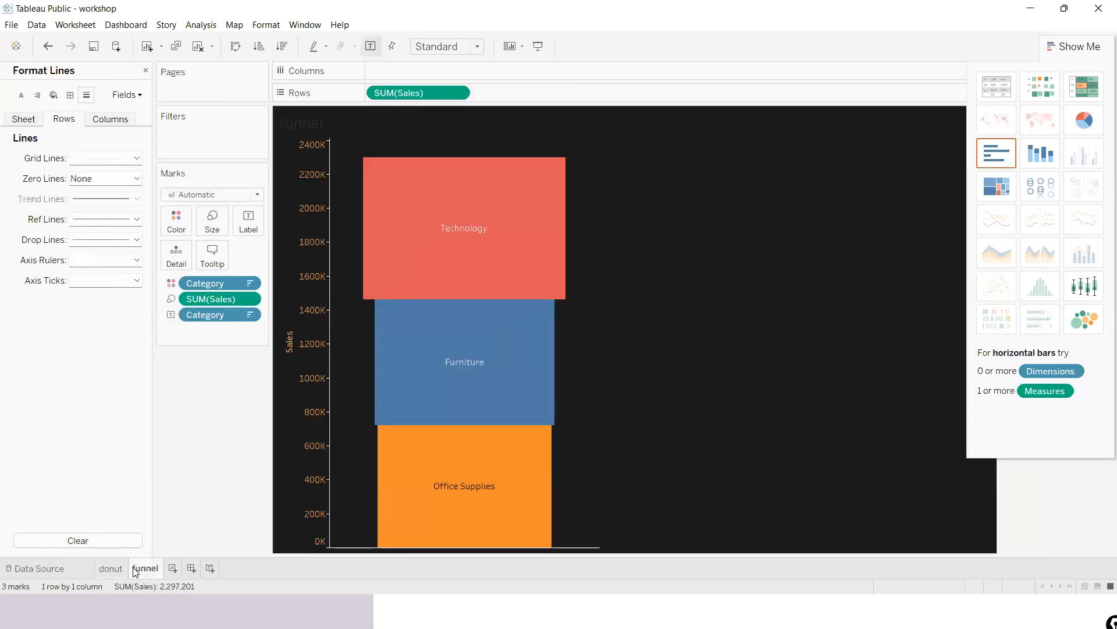
- Shade the donut worksheet's background near-black
click(115, 570)
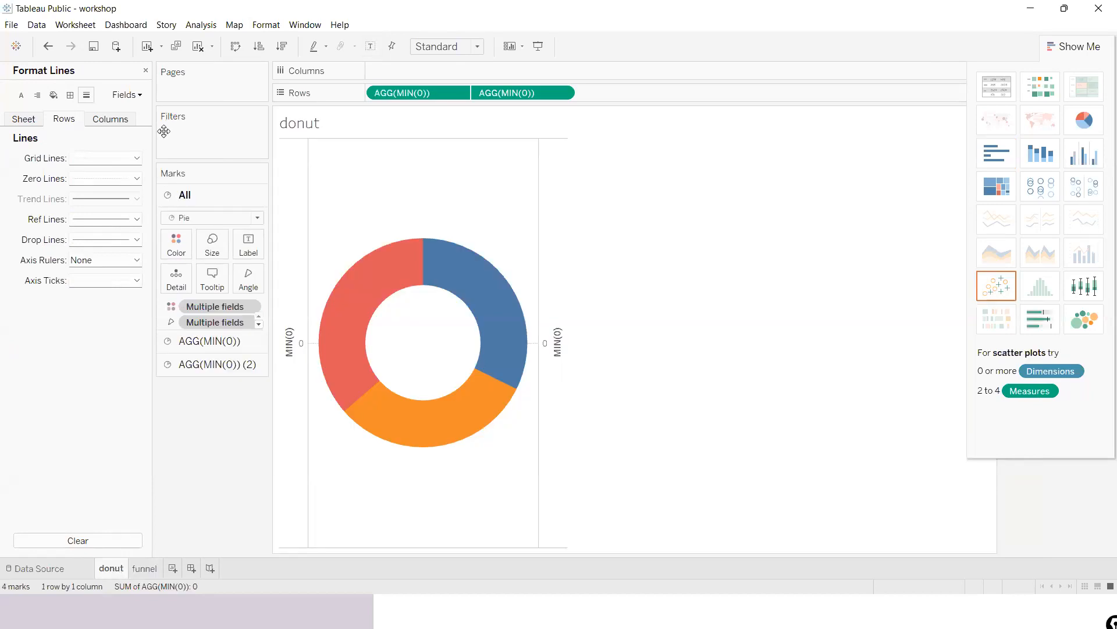
click(275, 27)
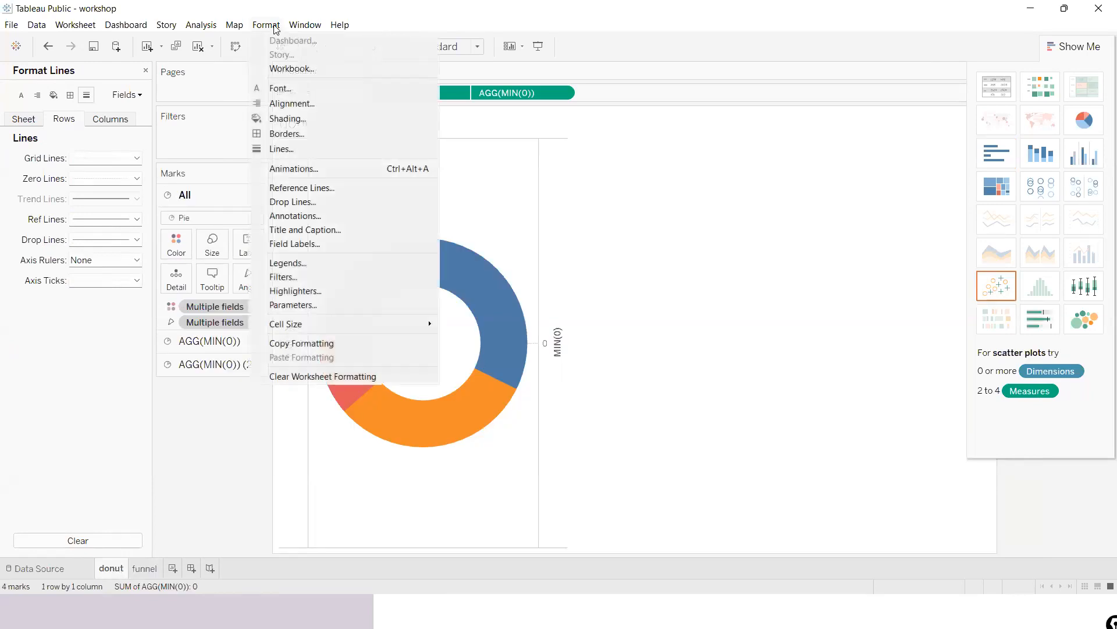
click(303, 119)
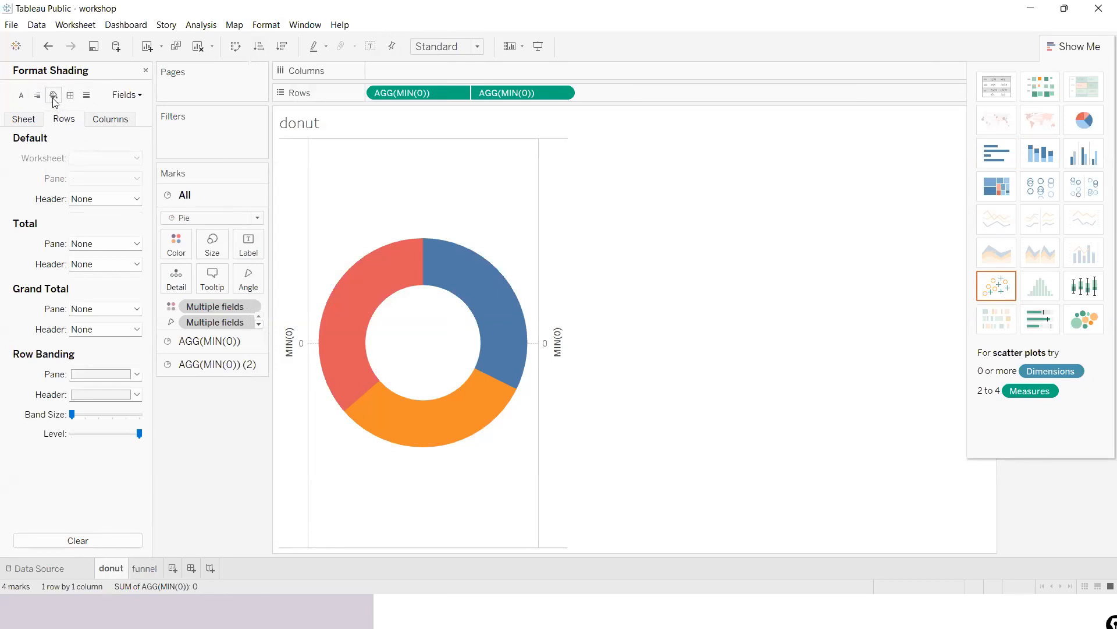
click(38, 116)
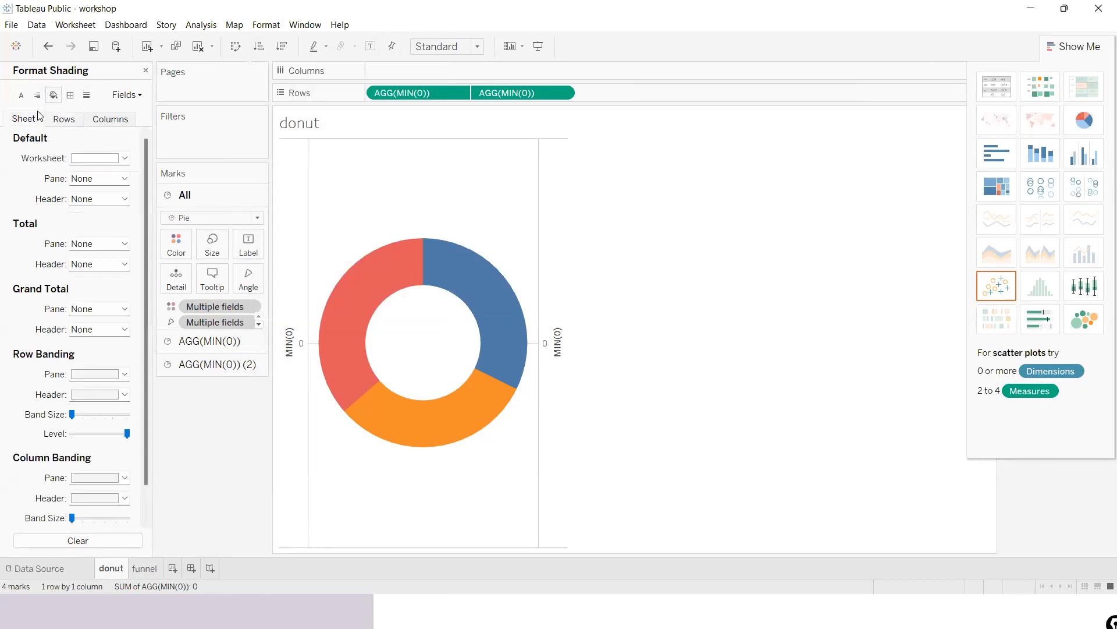
click(124, 159)
click(79, 205)
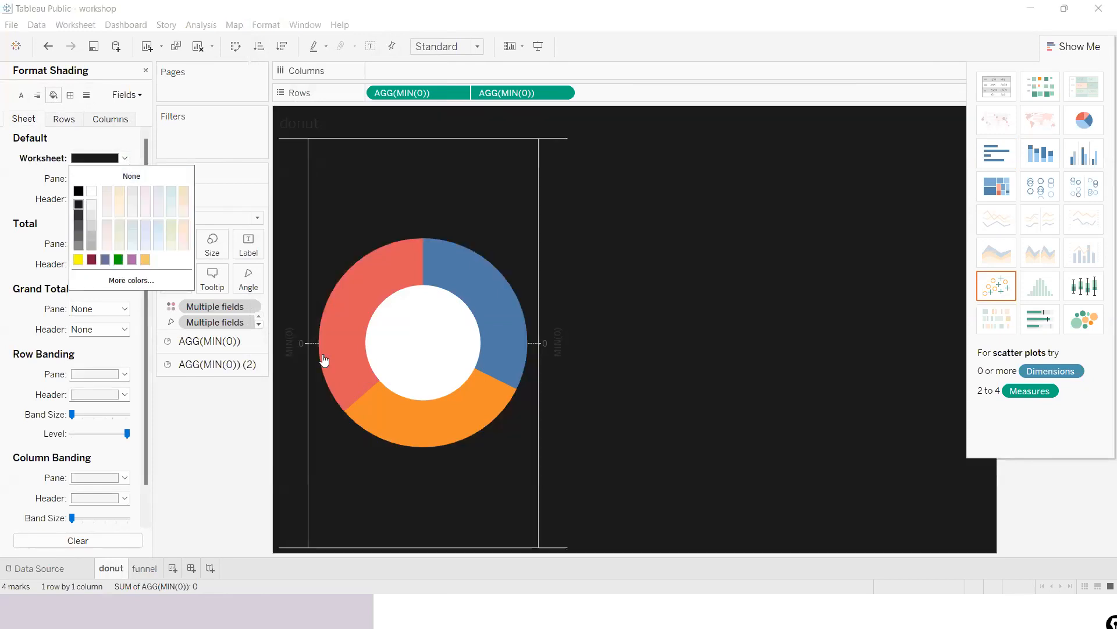
click(624, 345)
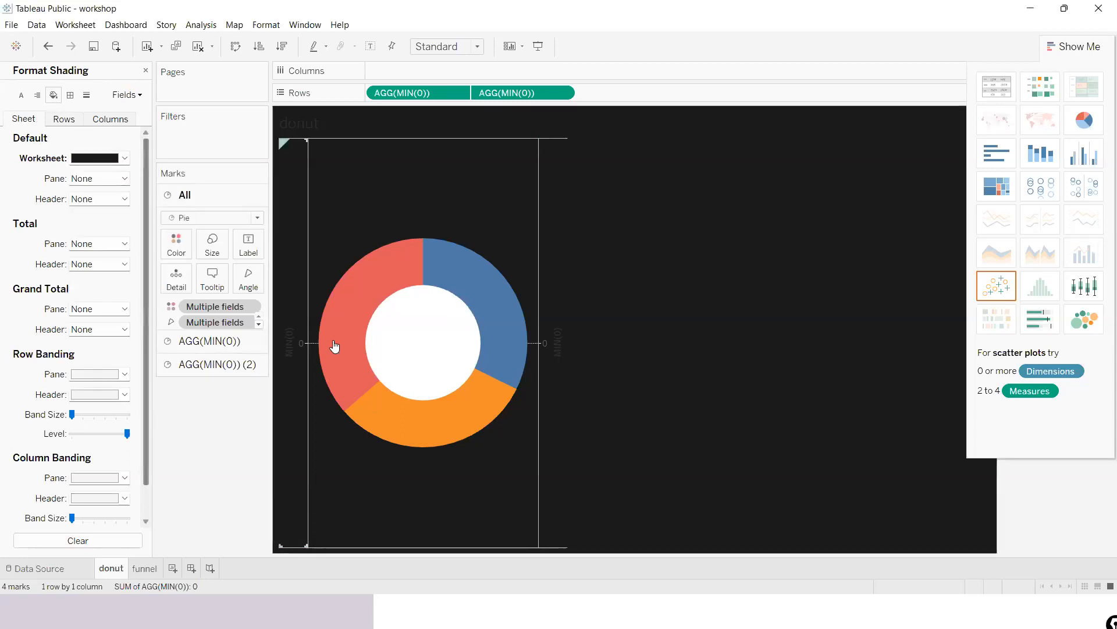
- Try pure black for the donut's inner circle, and color it near-black to match the worksheet background
click(220, 367)
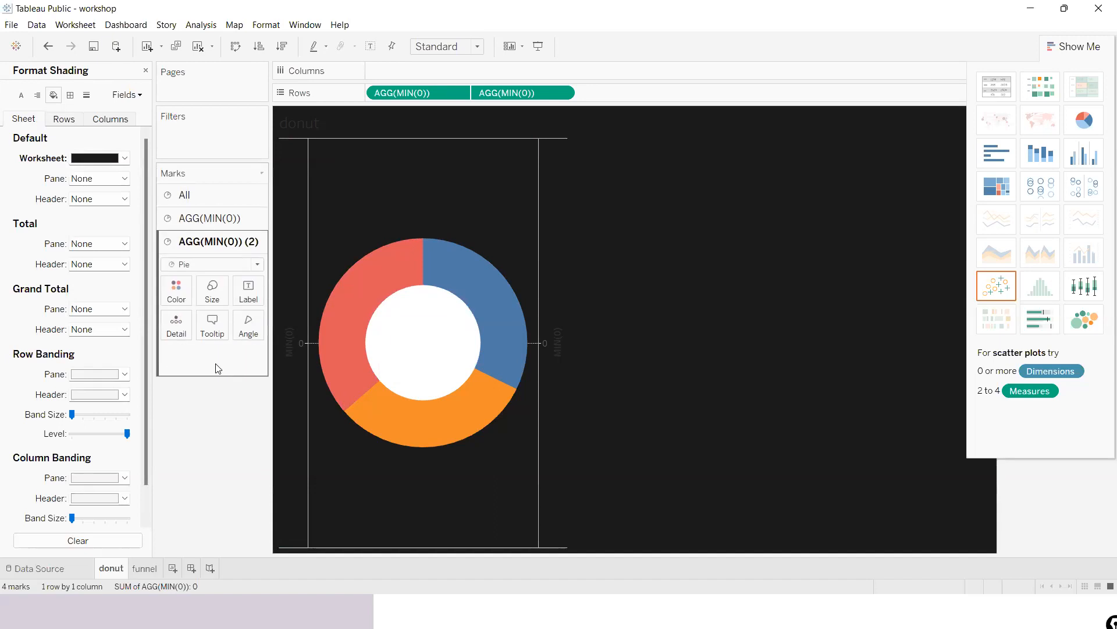
click(177, 291)
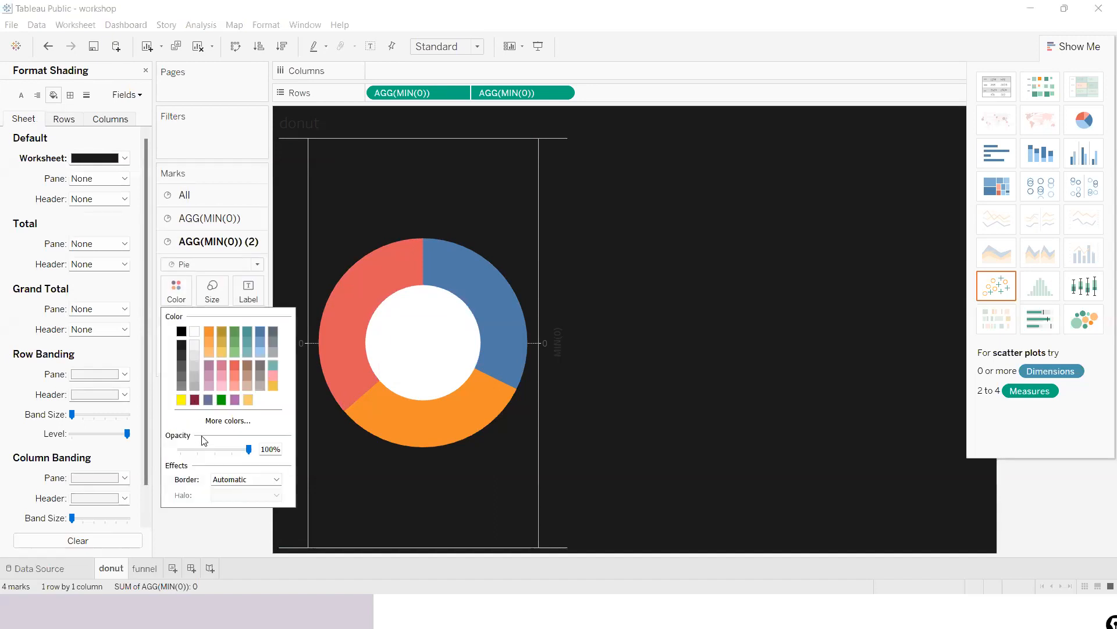
click(181, 331)
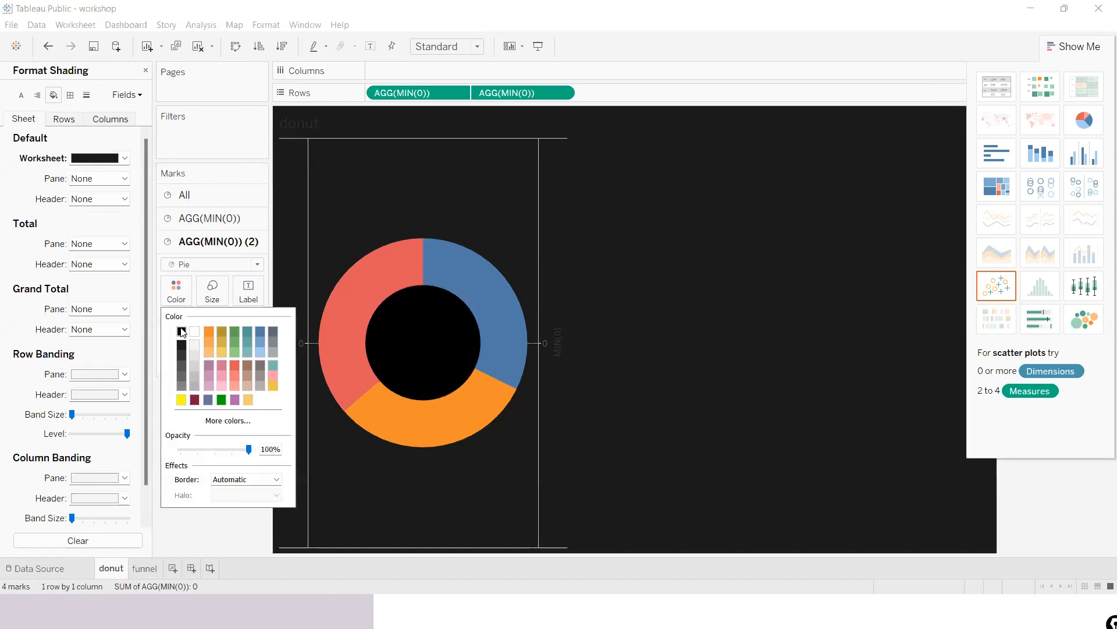
click(751, 394)
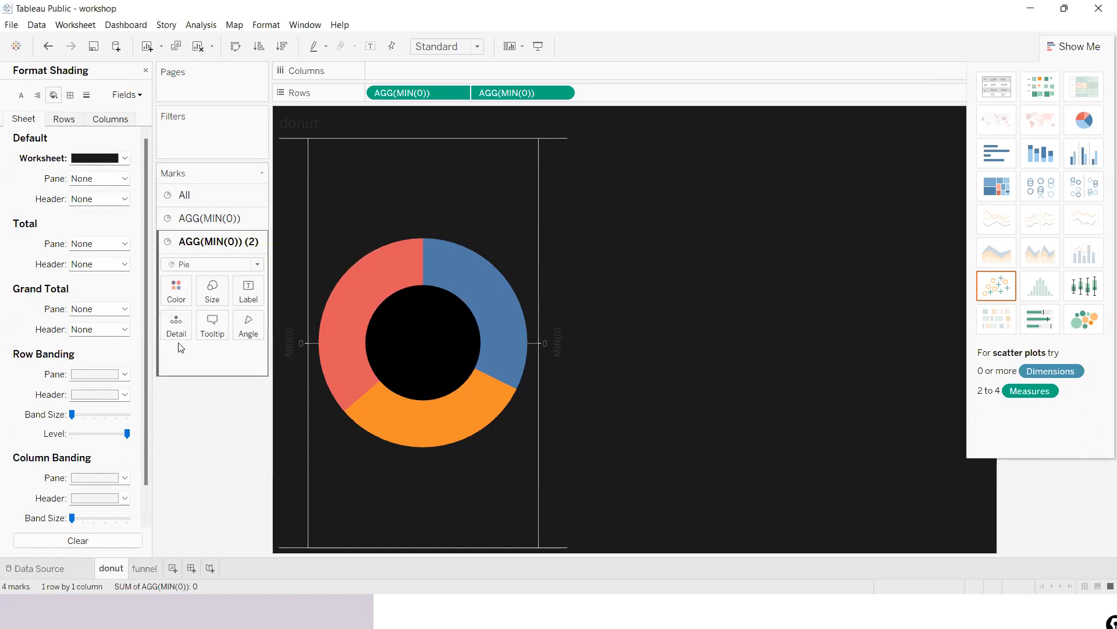
click(176, 294)
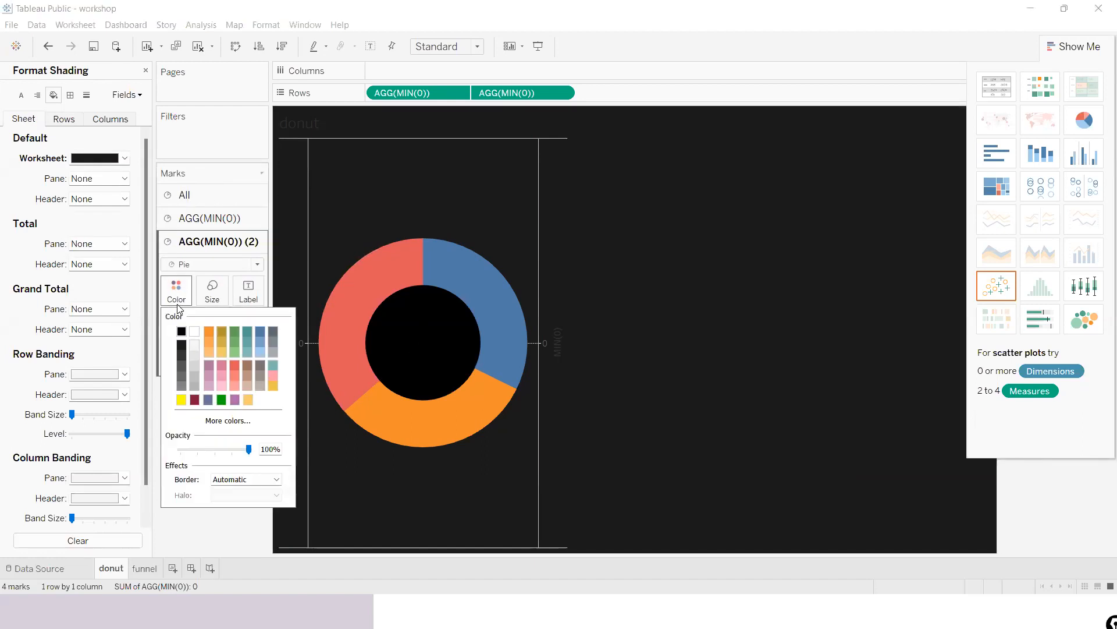
click(181, 344)
click(733, 270)
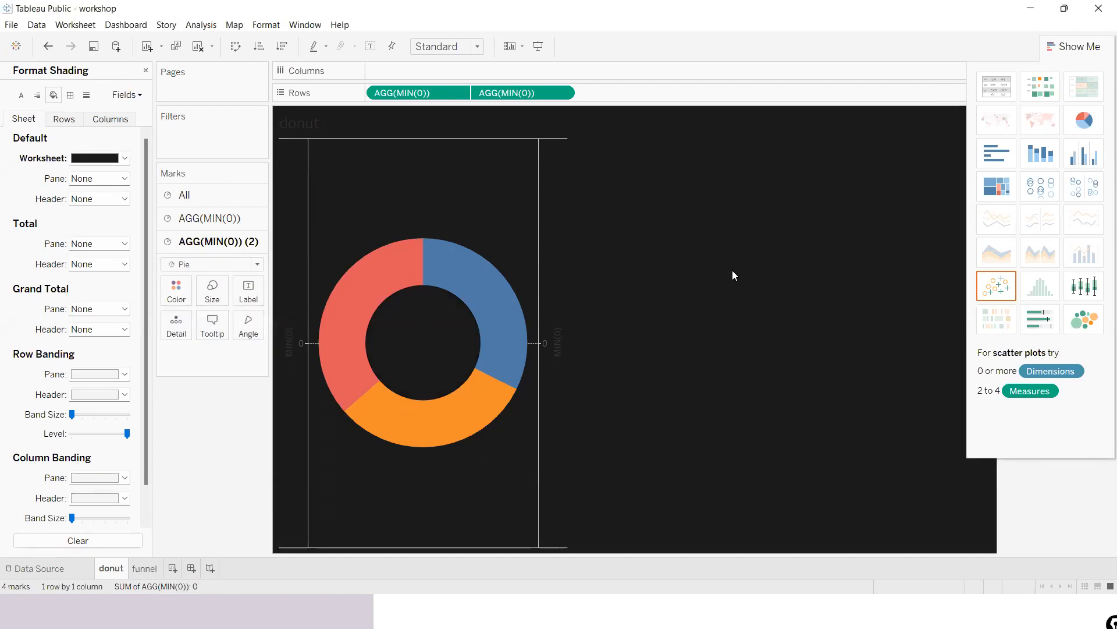
- Hide the headers of both MIN(0) axes, widen the donut chart, and close the formatting options
right_click(552, 361)
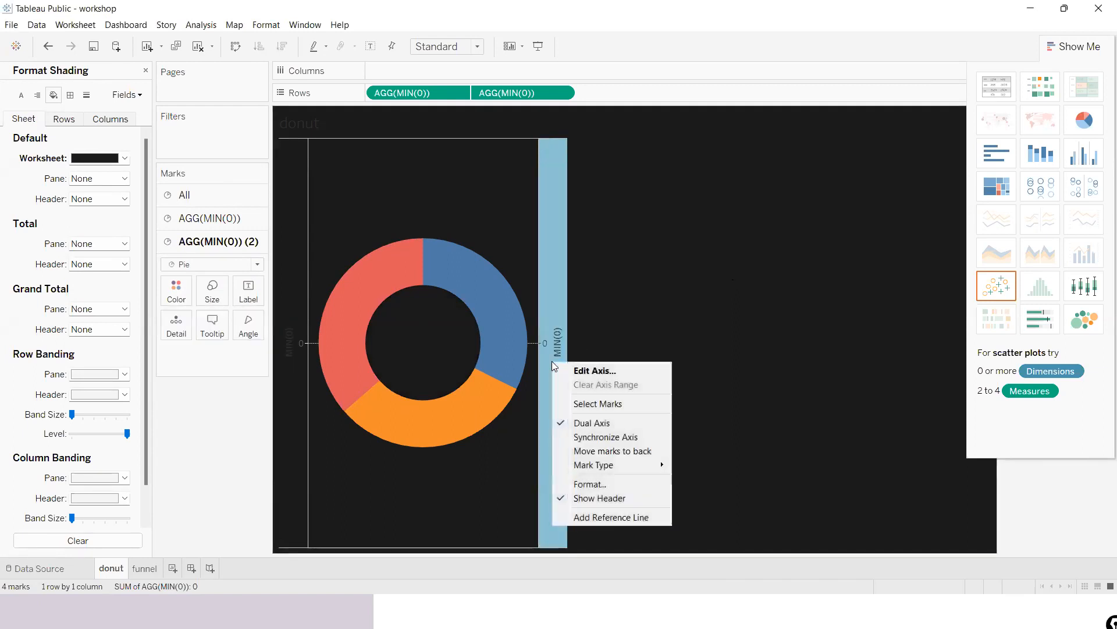
click(599, 497)
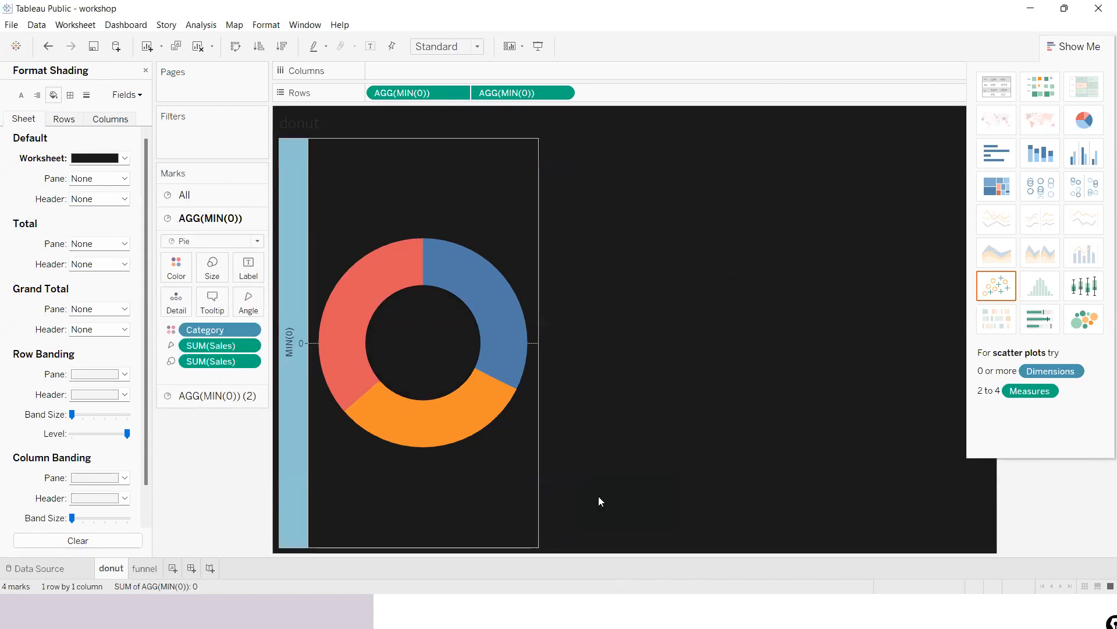
right_click(291, 412)
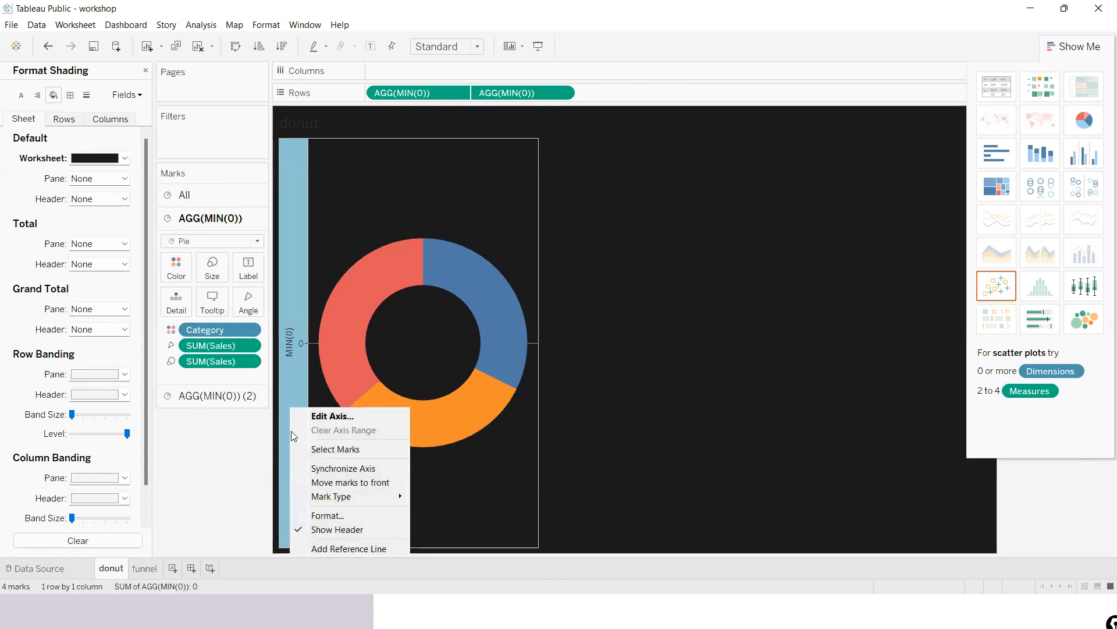
click(322, 530)
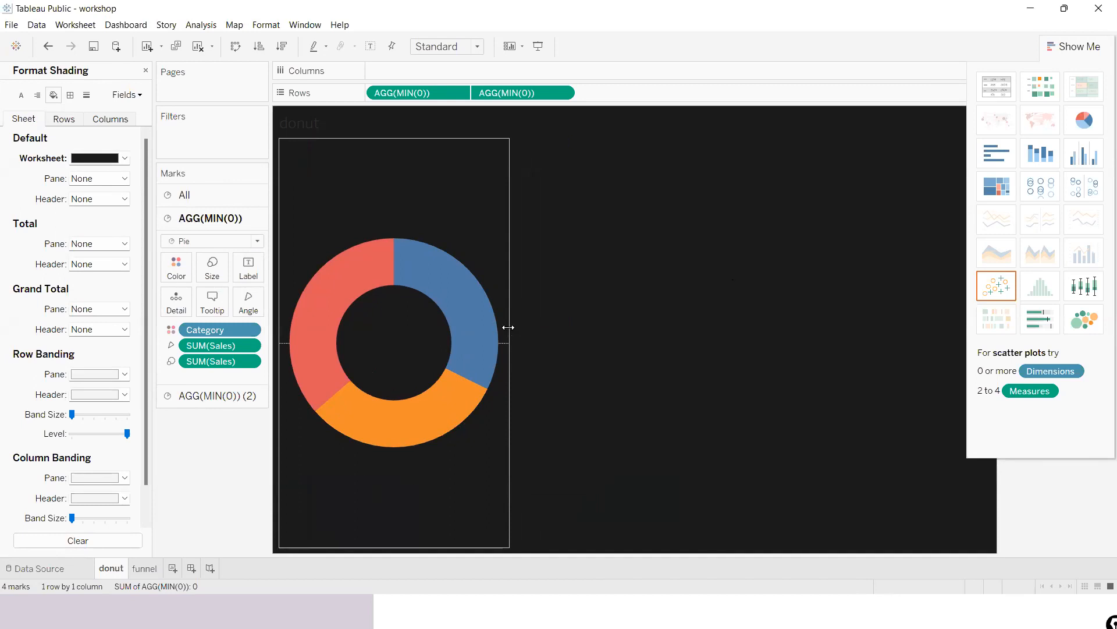
drag(508, 327, 605, 332)
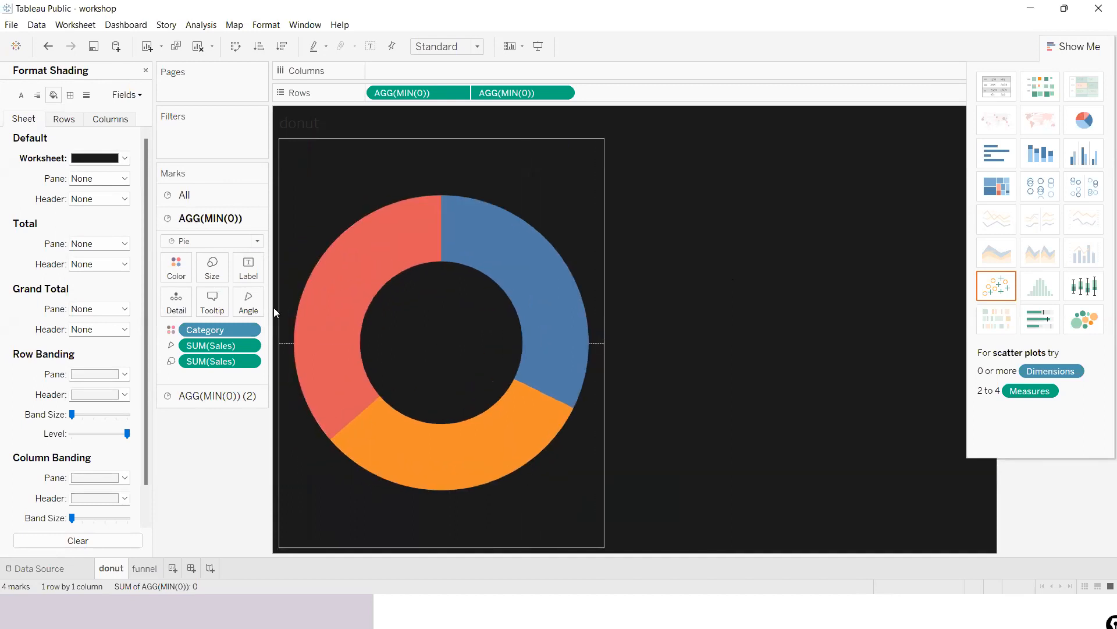
click(146, 71)
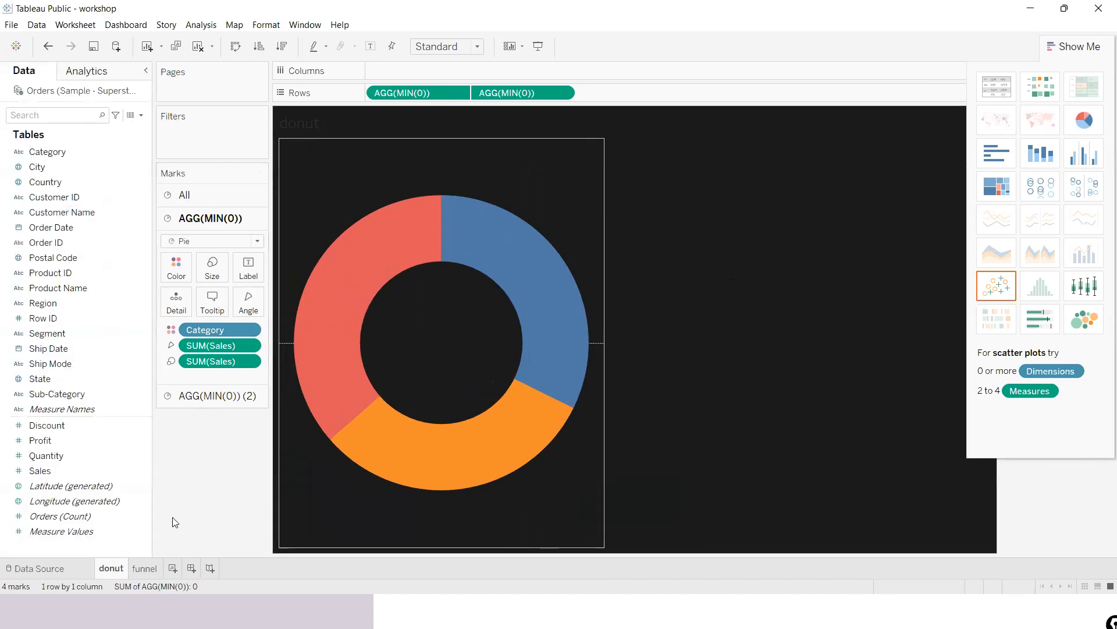
- Shade the donut worksheet's title background slate blue
click(146, 568)
click(114, 568)
right_click(323, 125)
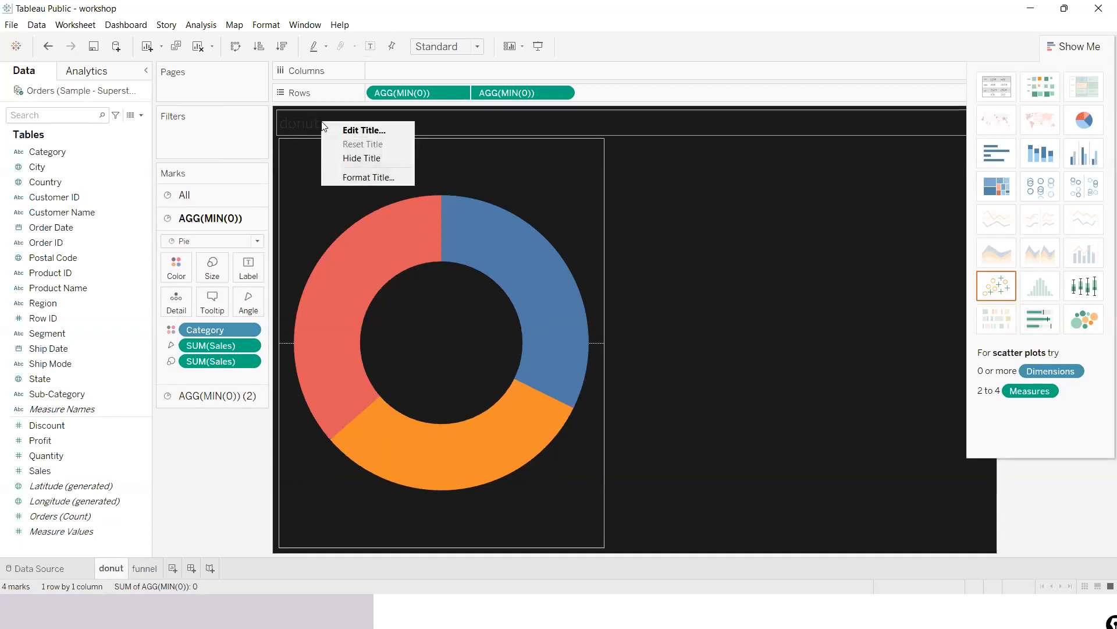
click(363, 177)
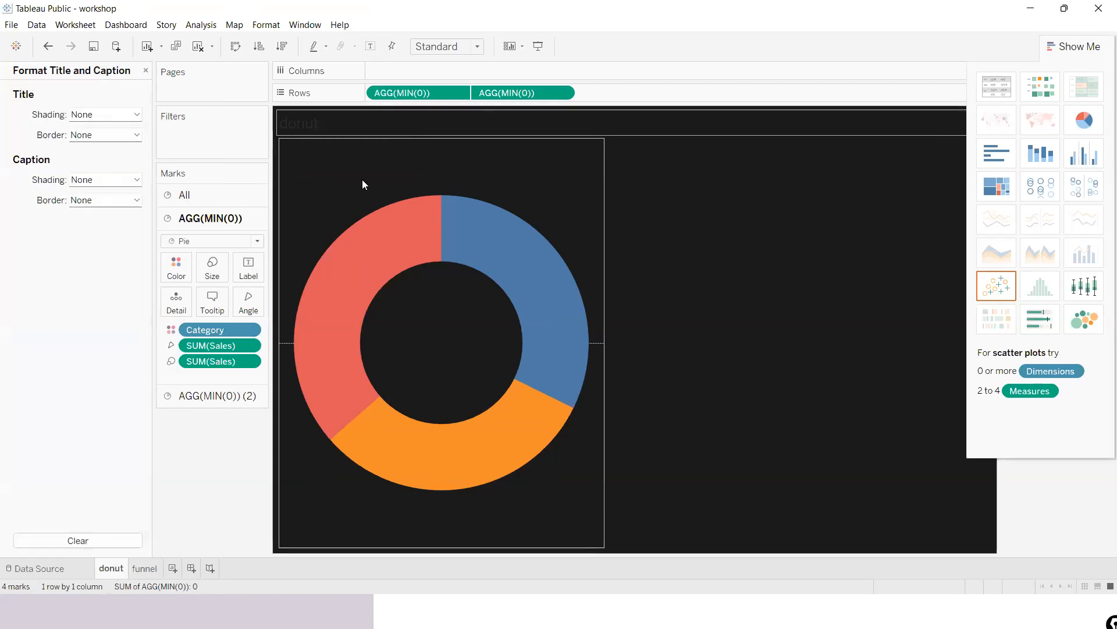
click(136, 115)
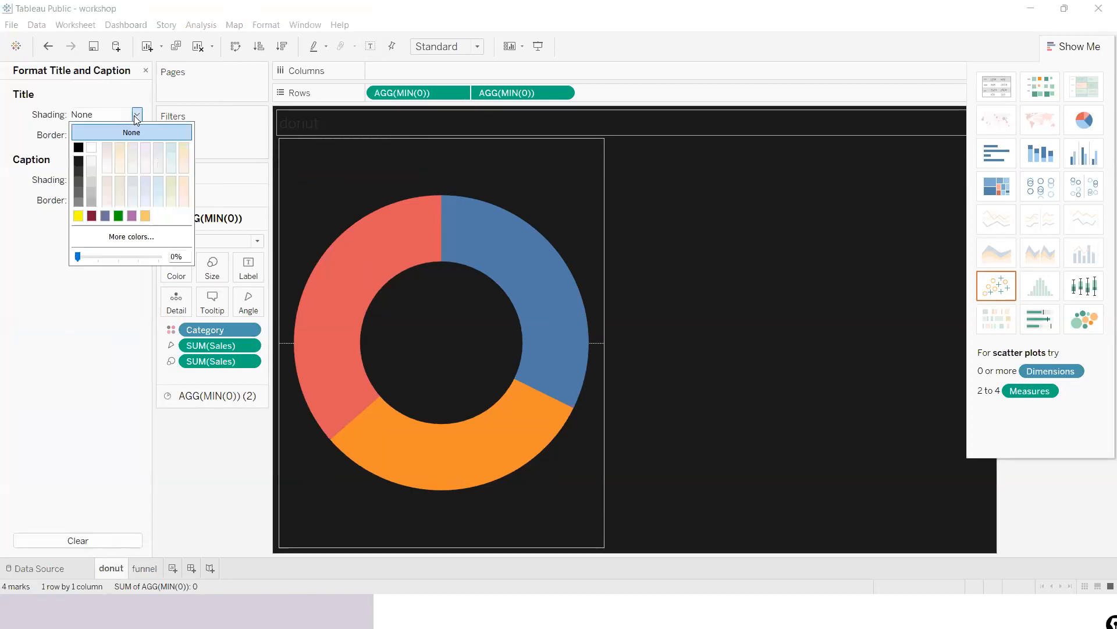
click(105, 216)
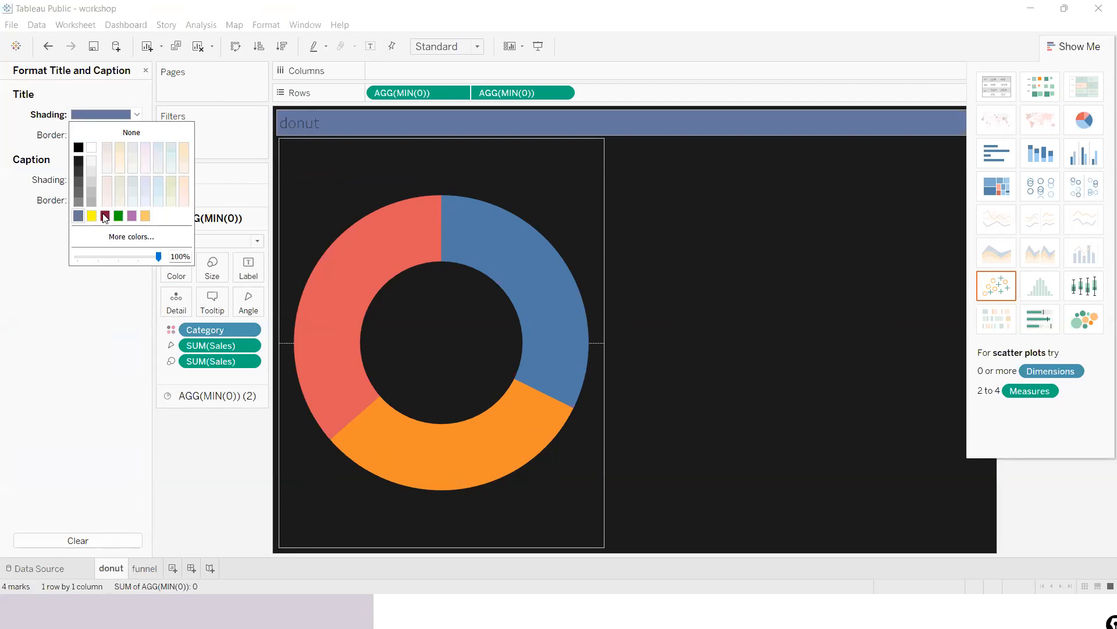
click(480, 127)
- Make the donut worksheet's title text bold and orange, and center it
right_click(480, 127)
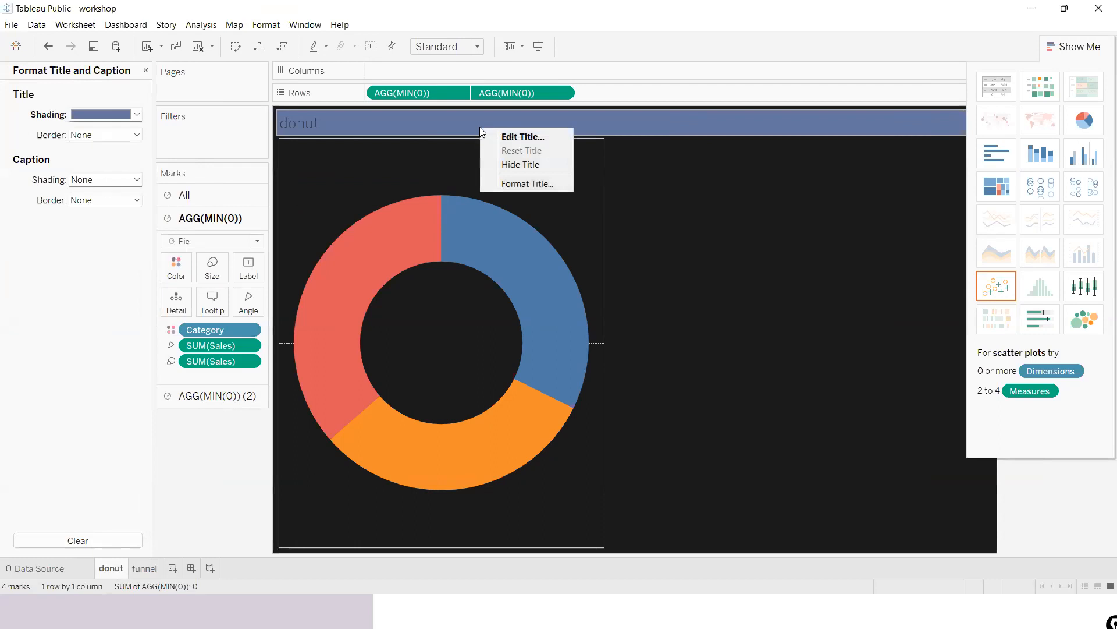
click(516, 136)
drag(498, 252, 404, 251)
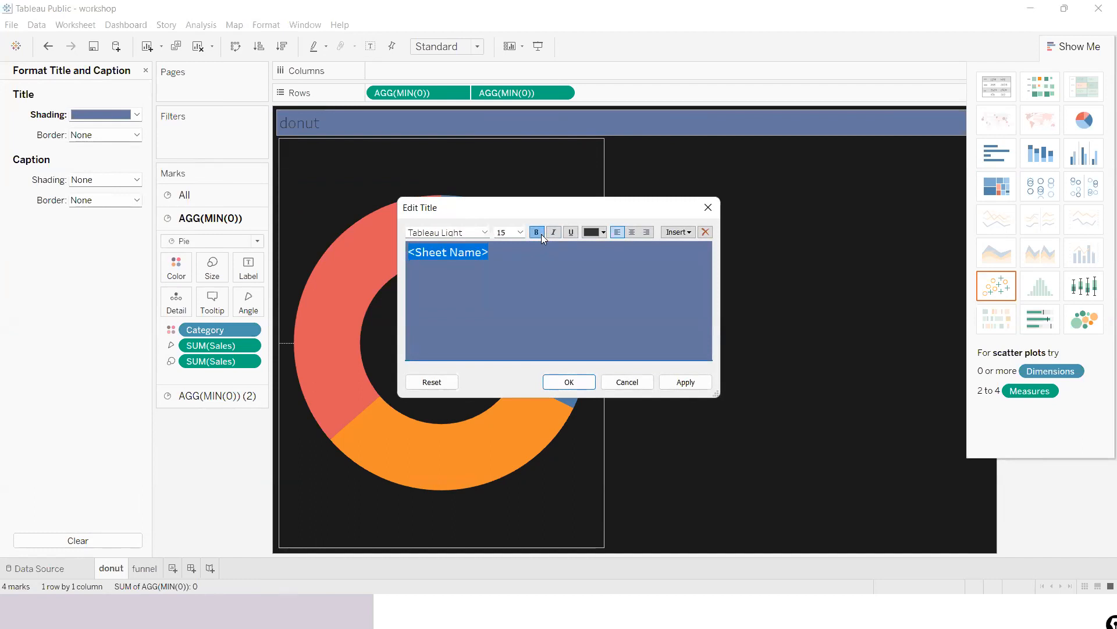
click(604, 233)
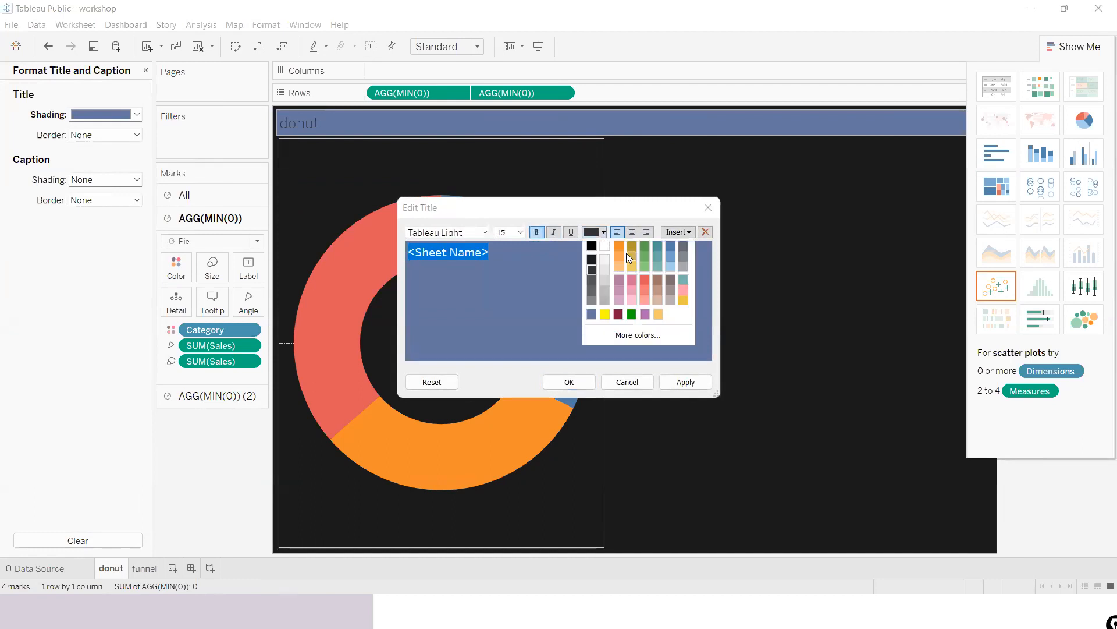
click(621, 247)
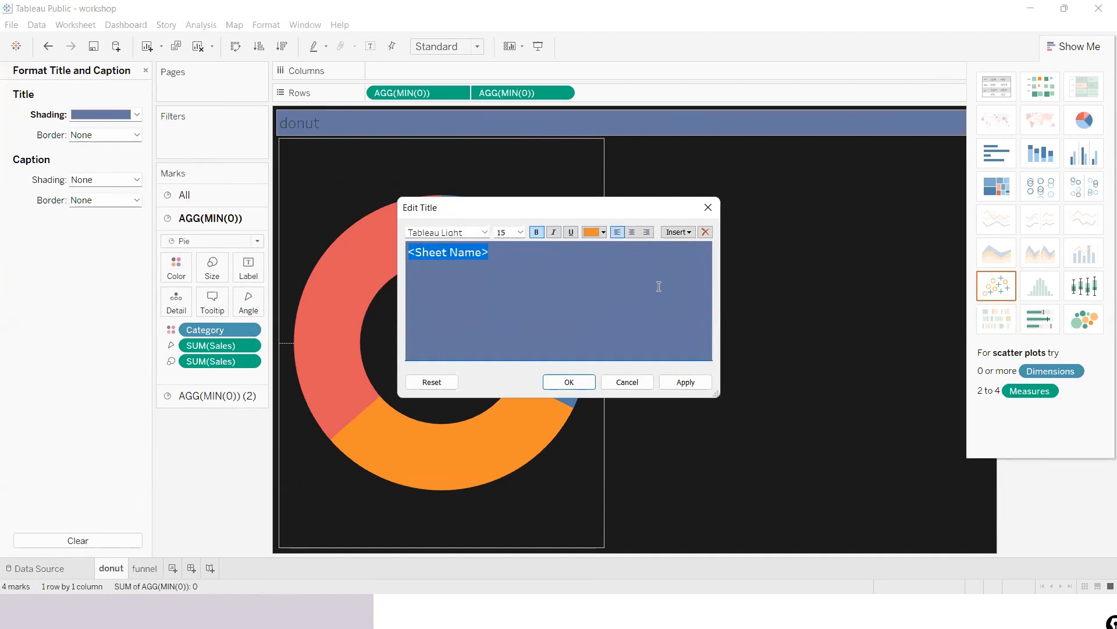
click(633, 232)
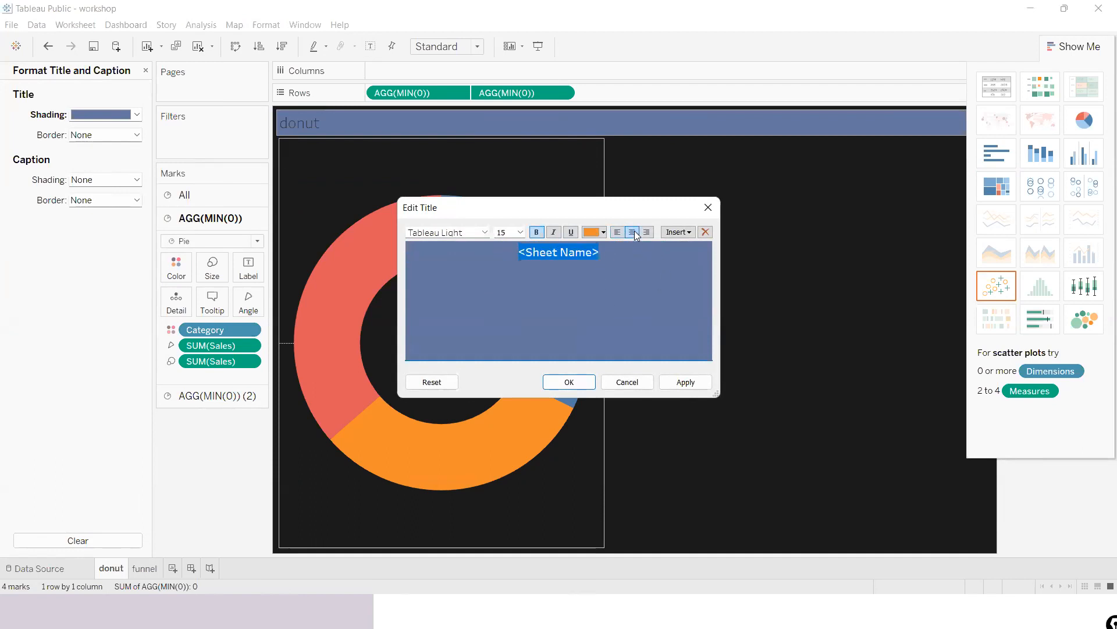
click(676, 387)
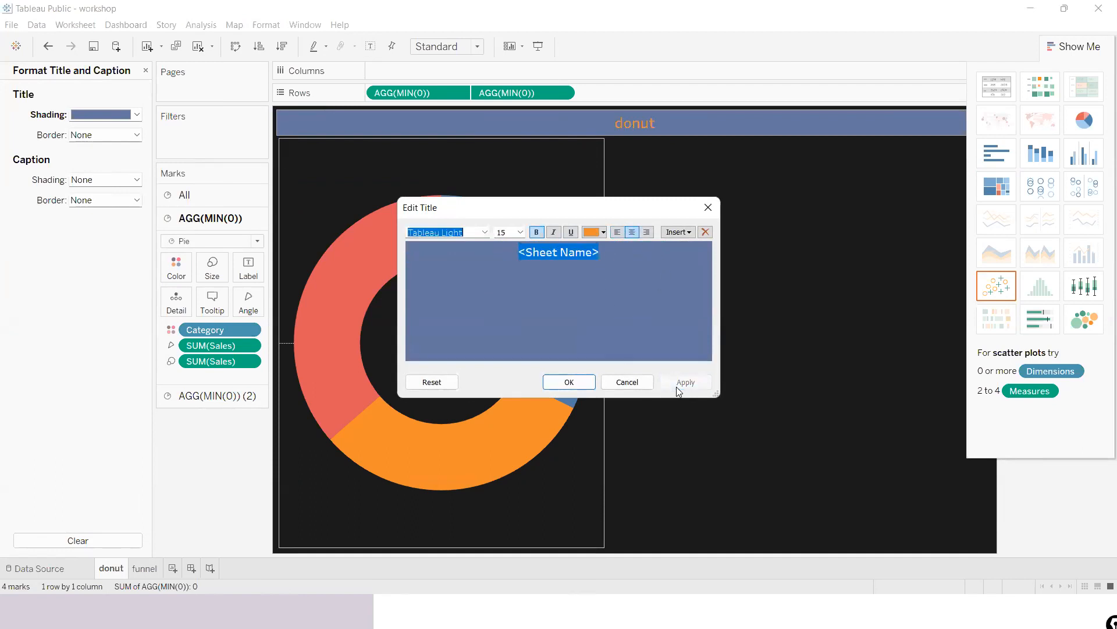
click(587, 382)
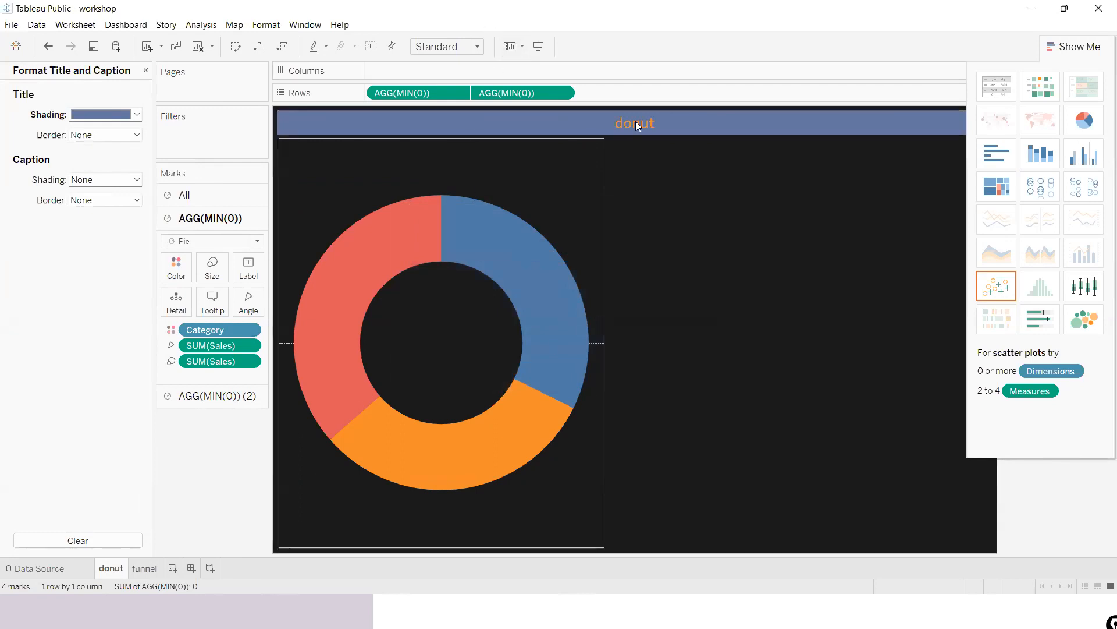
- Format the funnel worksheet's title as centered, orange and bold, and save the workbook
right_click(687, 125)
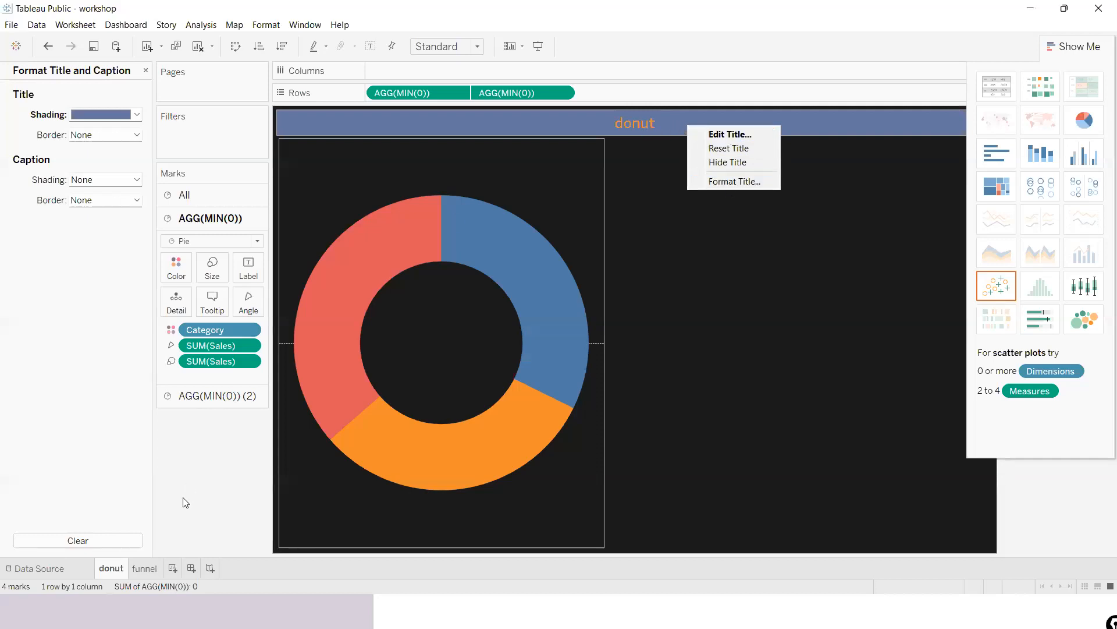
click(147, 574)
click(147, 574)
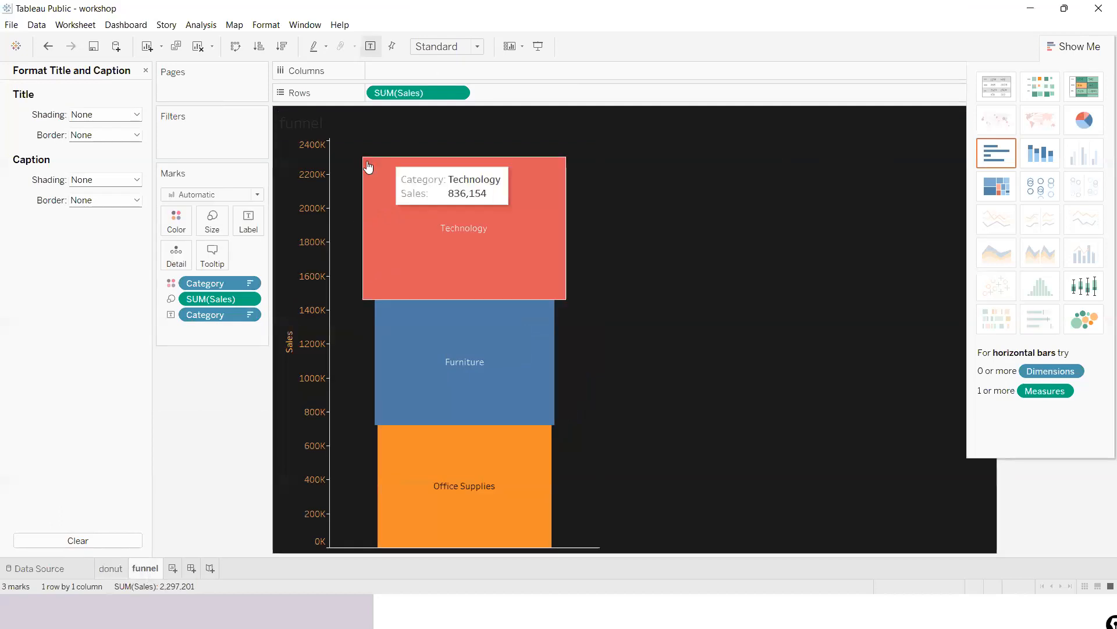
right_click(332, 125)
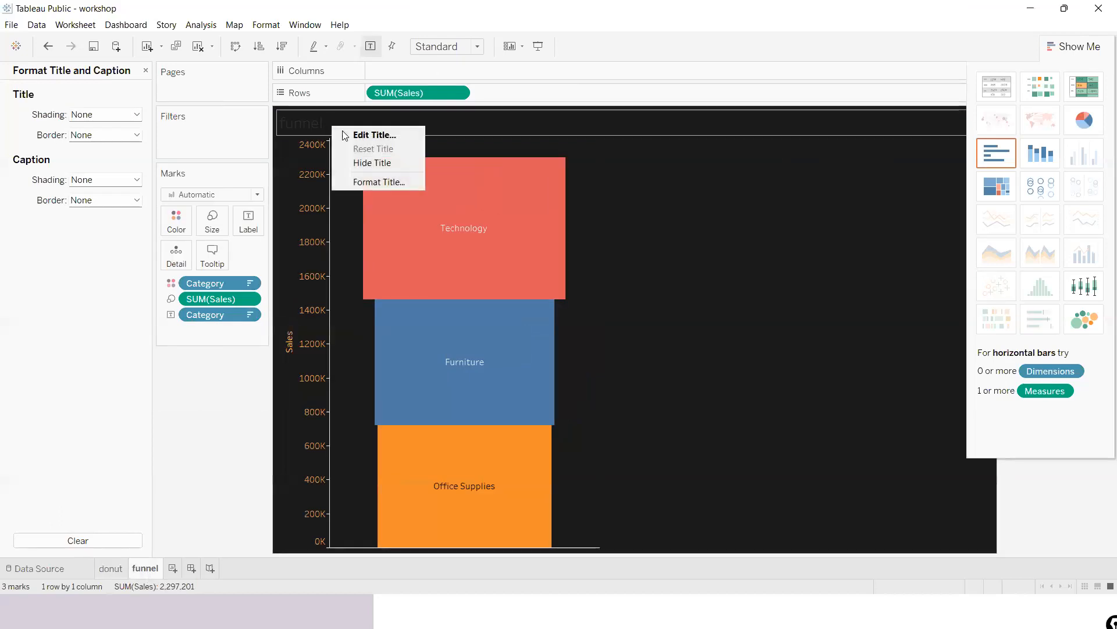
click(351, 133)
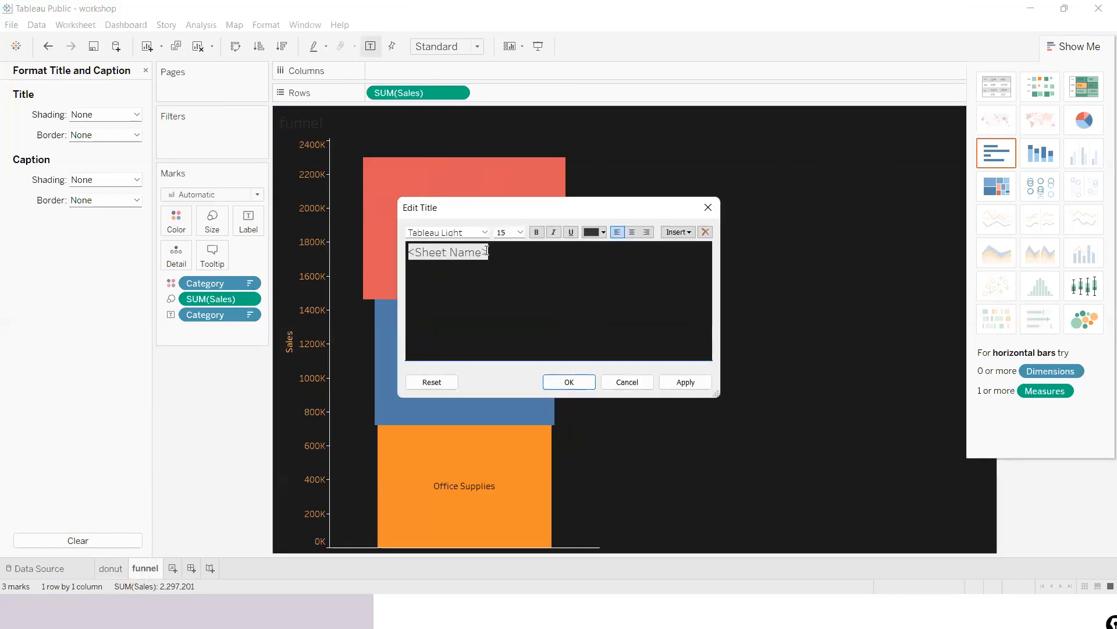
drag(491, 250, 409, 250)
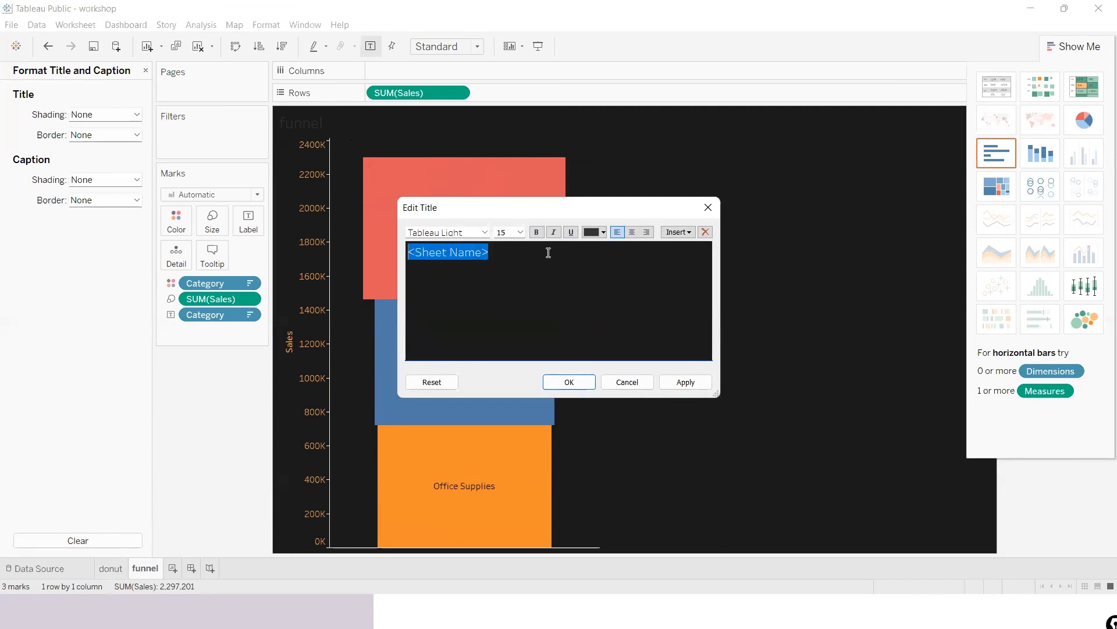
click(632, 232)
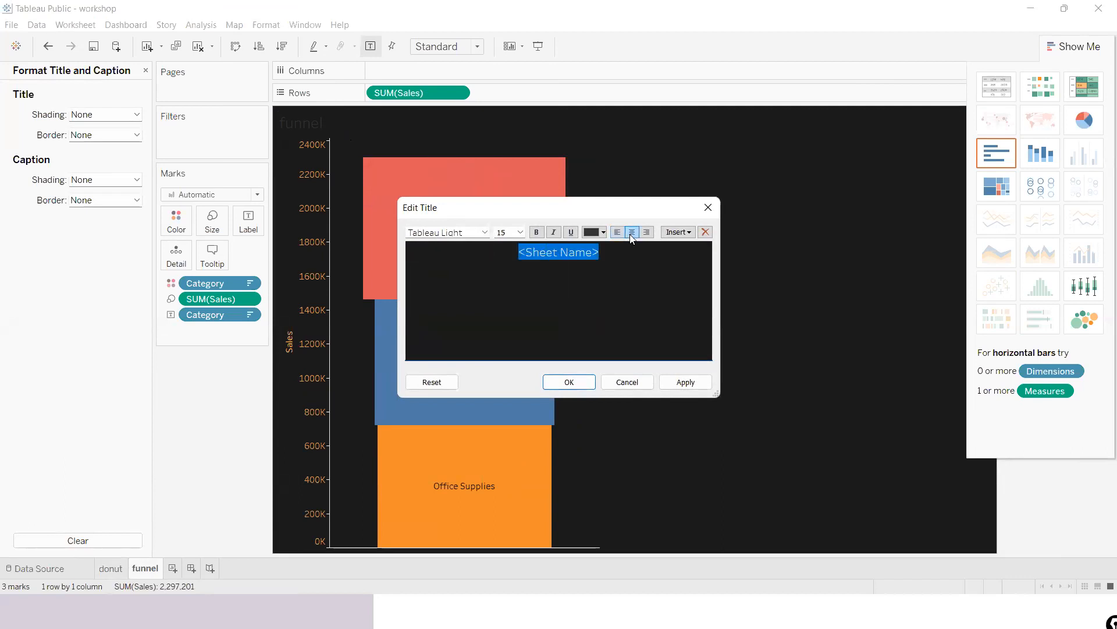
click(603, 232)
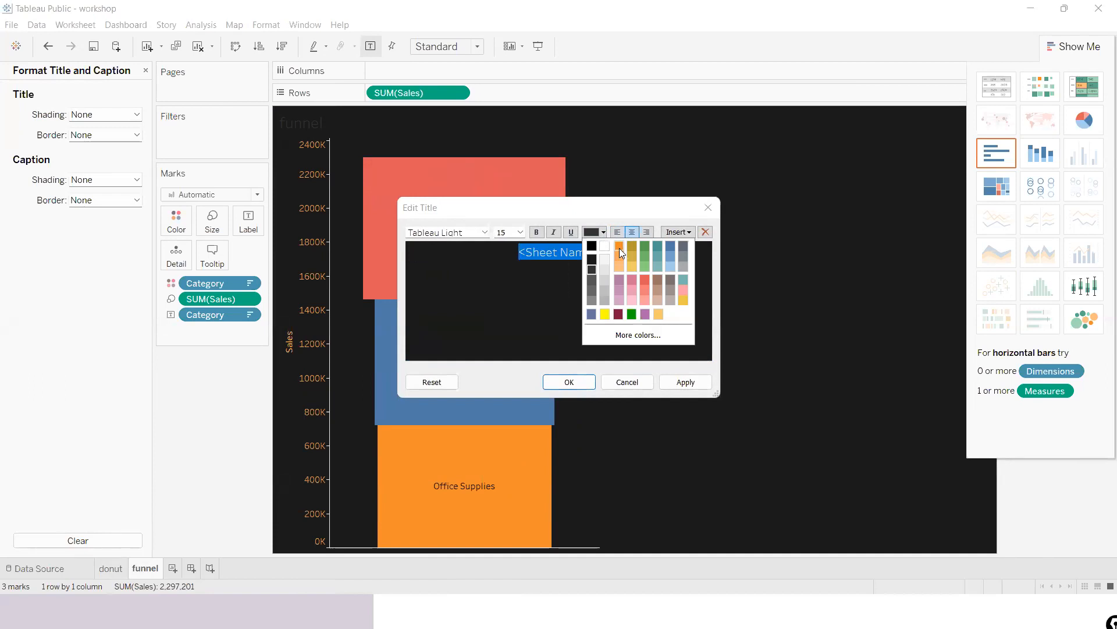
click(619, 248)
click(537, 233)
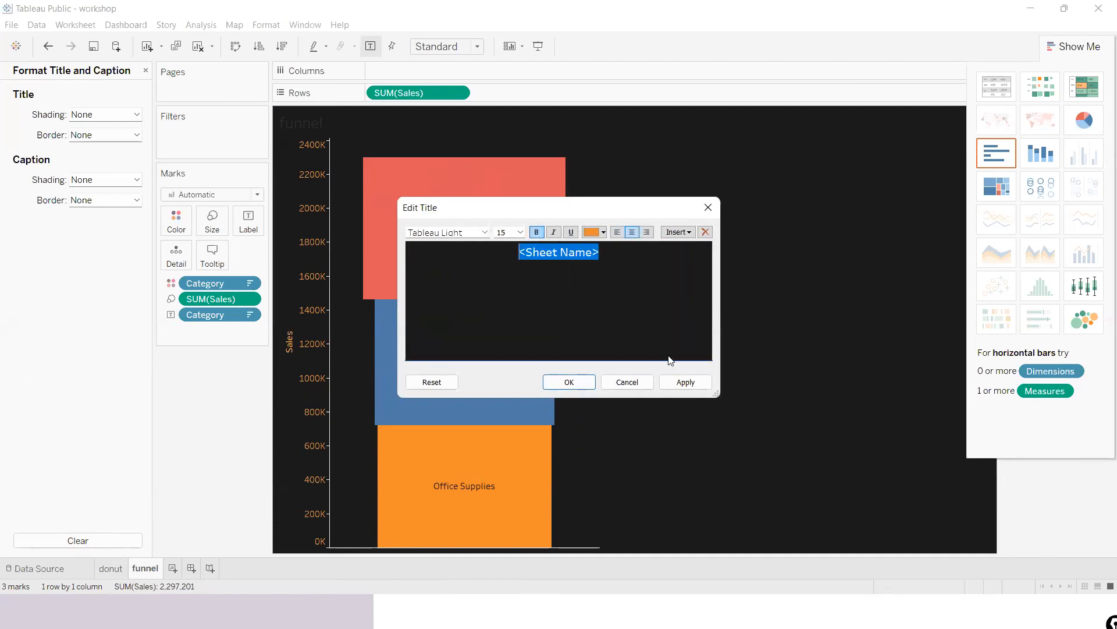
click(685, 382)
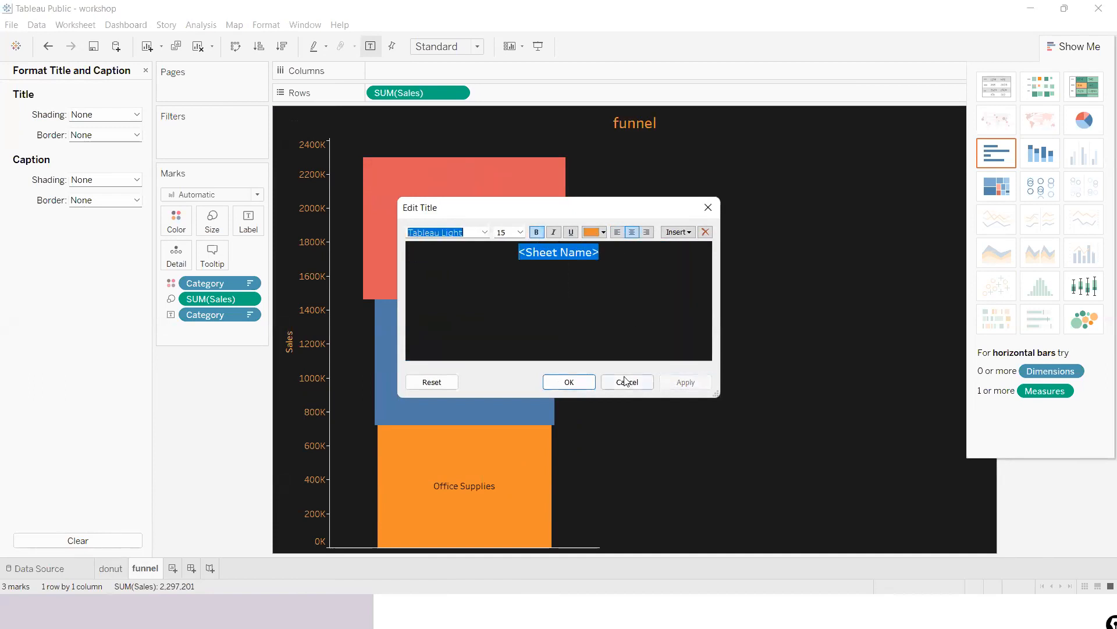
click(588, 382)
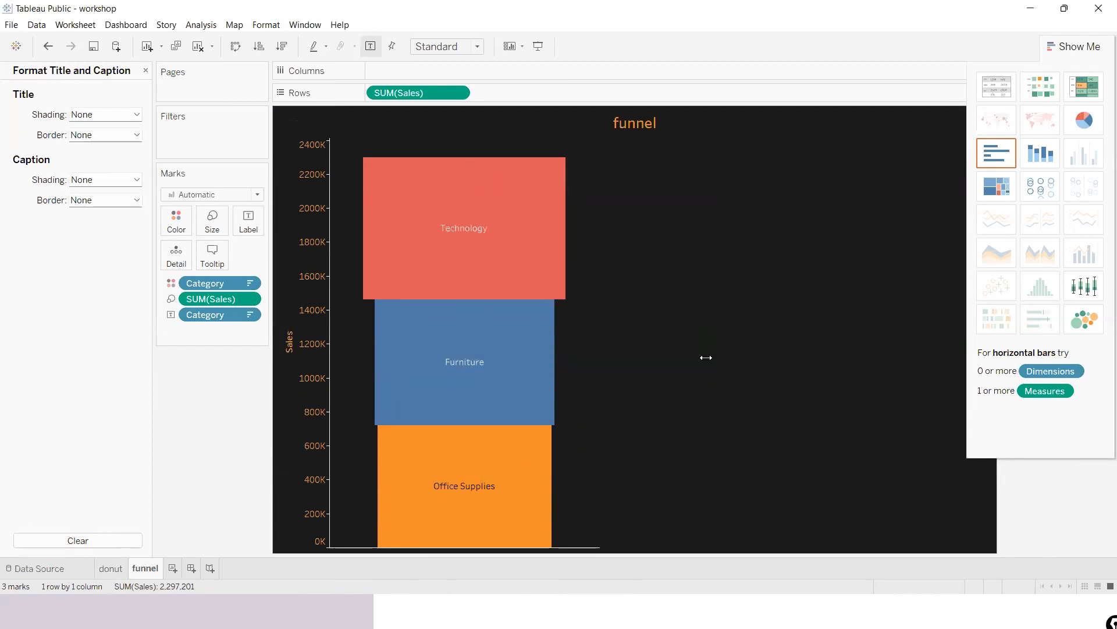
key(ctrl+s)
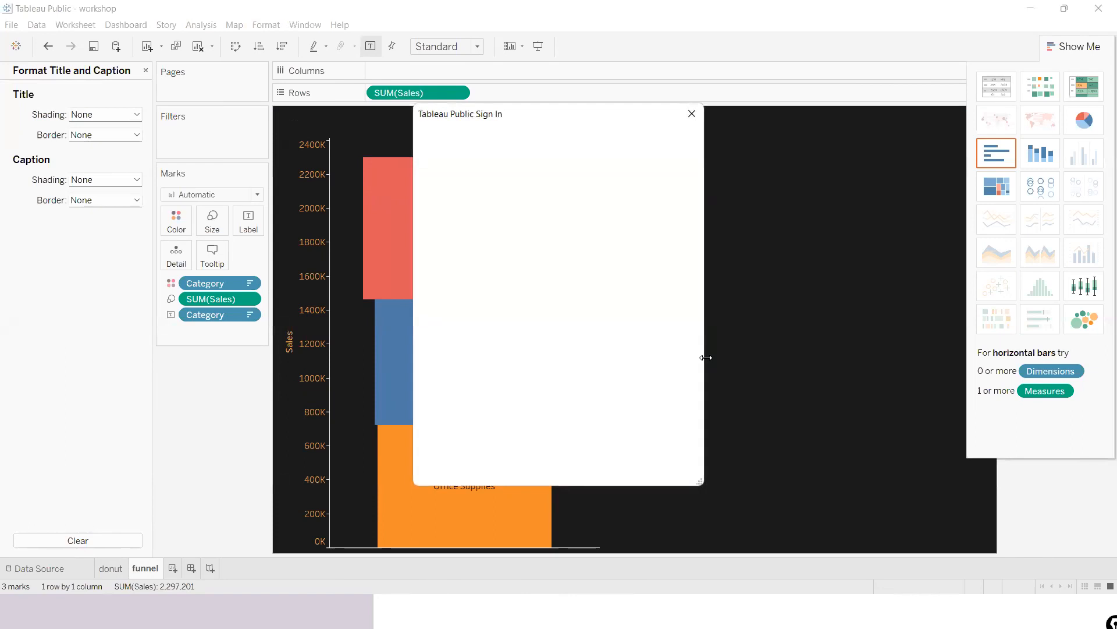
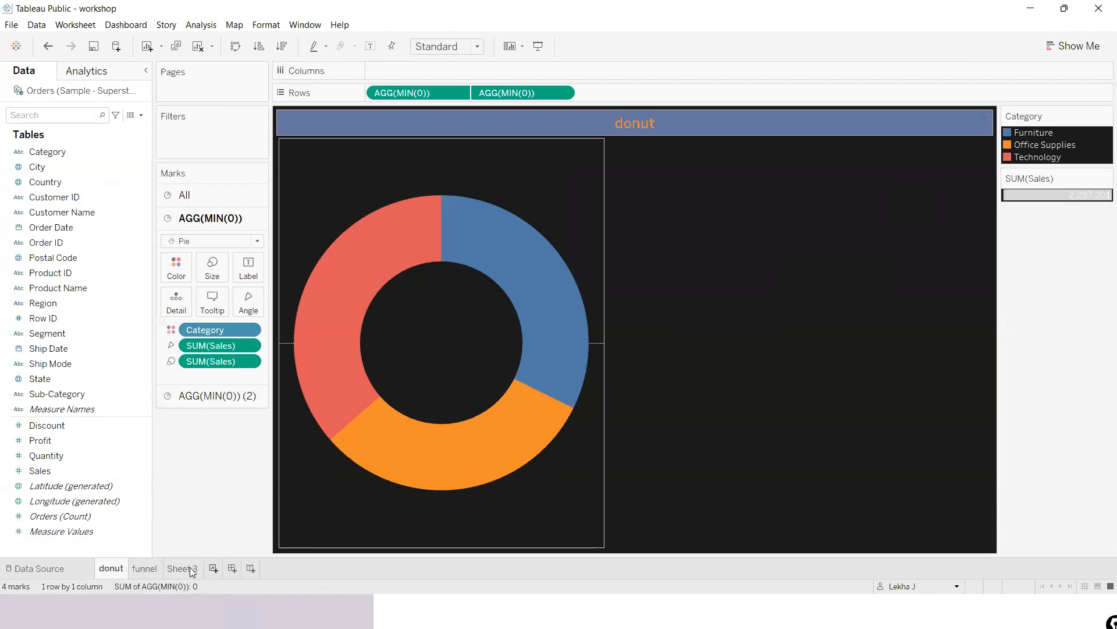
click(214, 568)
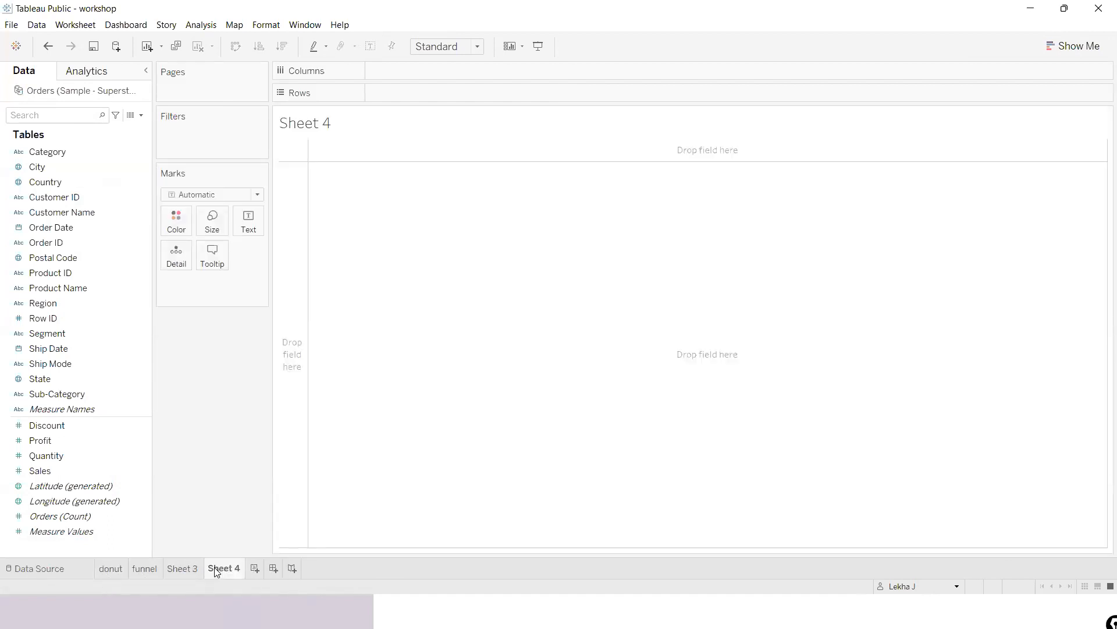
right_click(214, 566)
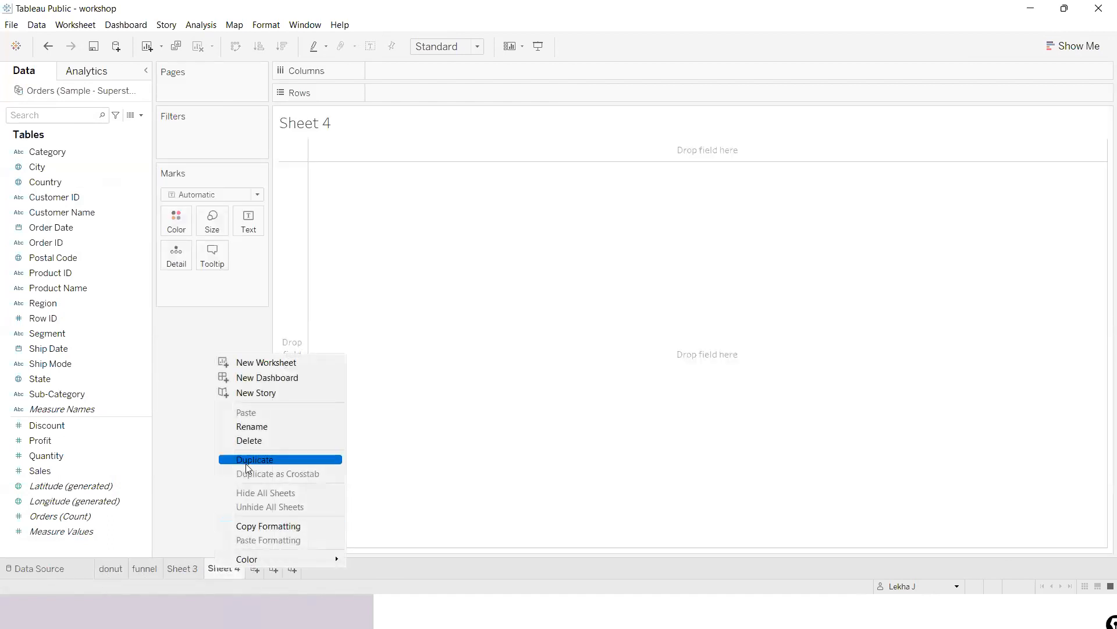
click(248, 442)
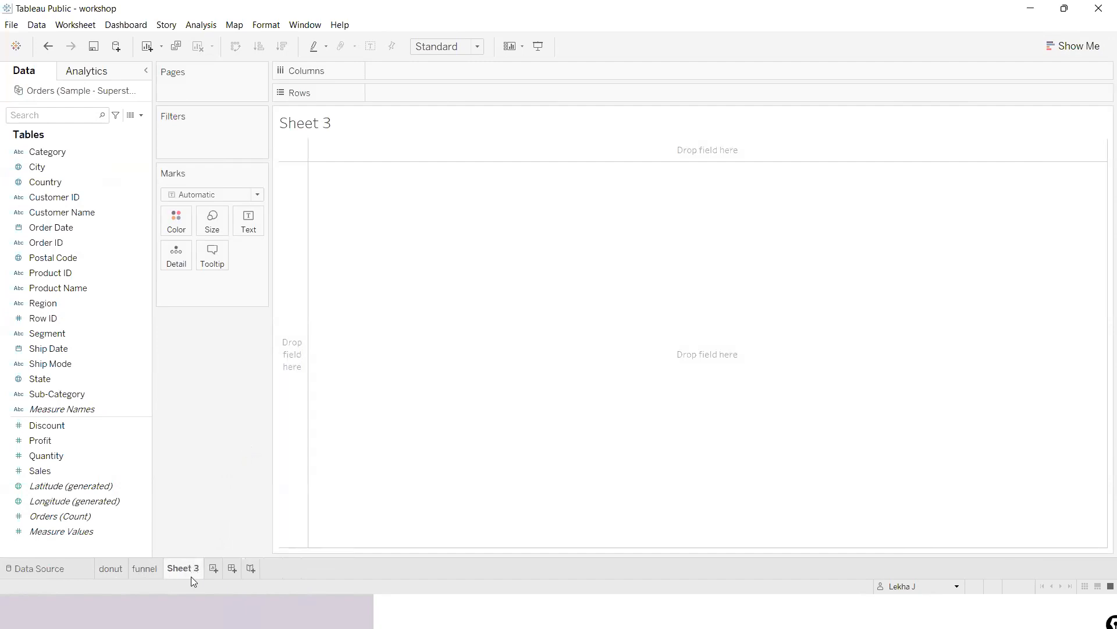
- Delete the empty worksheet Sheet 3 and create a new dashboard
right_click(191, 575)
click(226, 449)
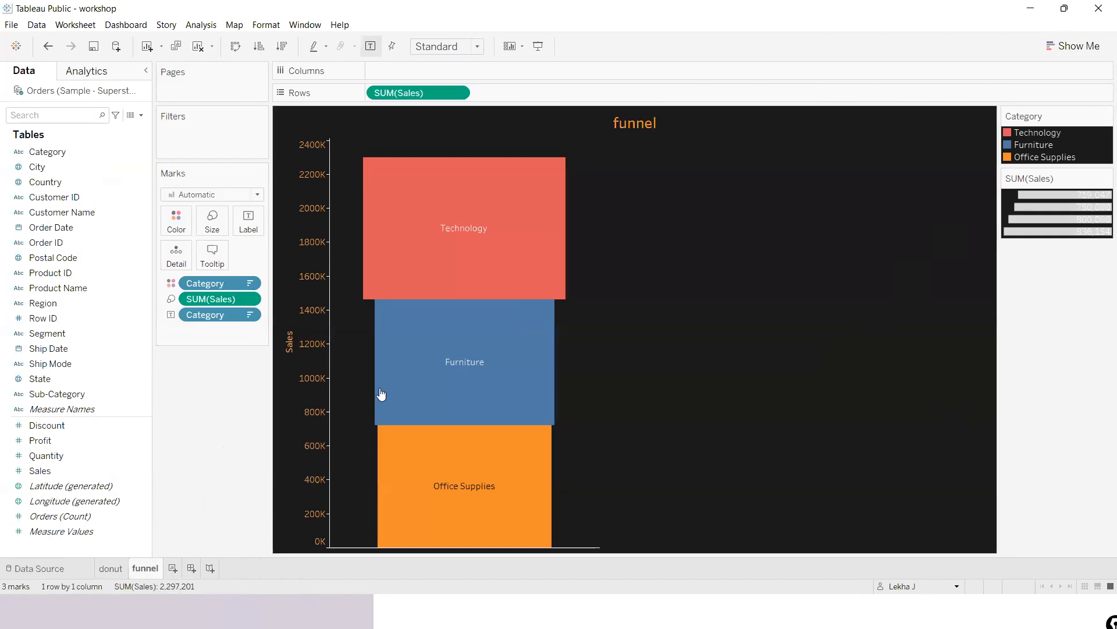
click(191, 568)
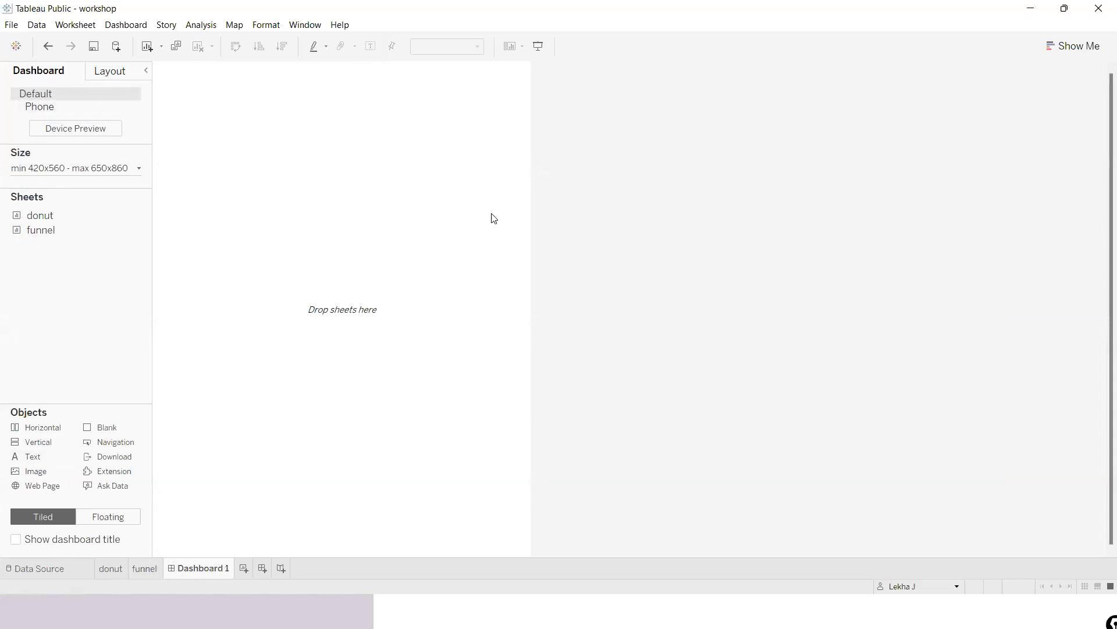
click(42, 109)
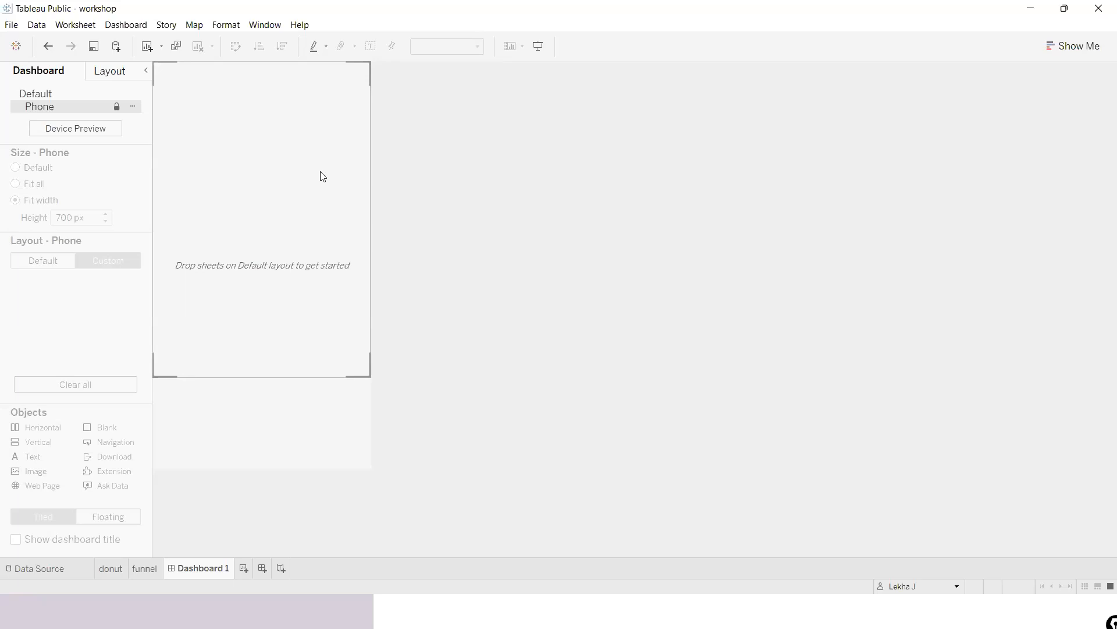
click(112, 76)
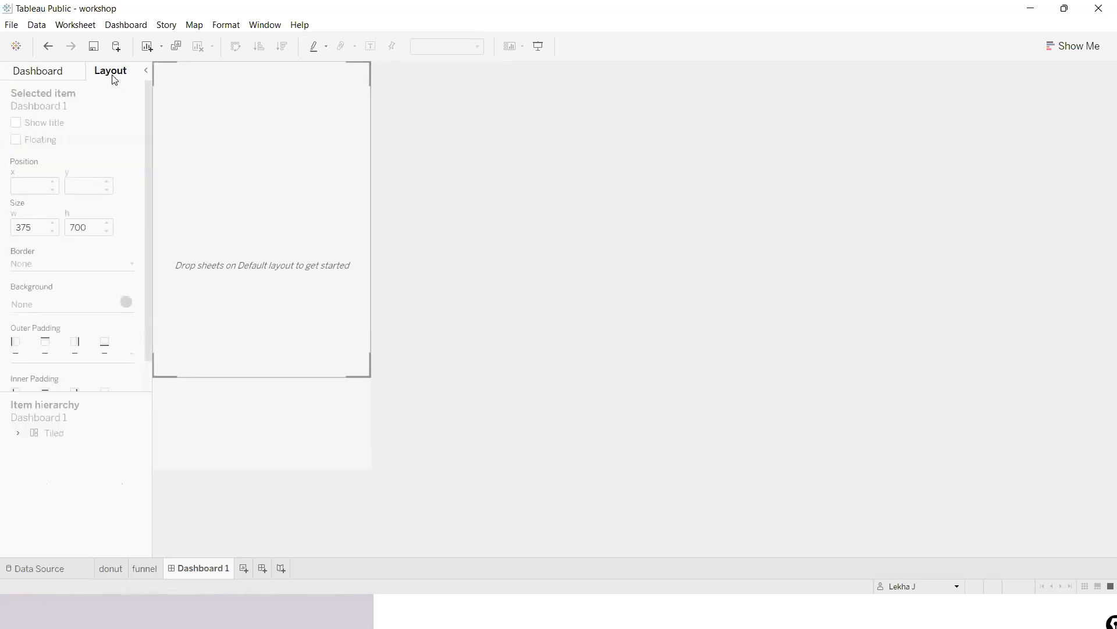
click(229, 238)
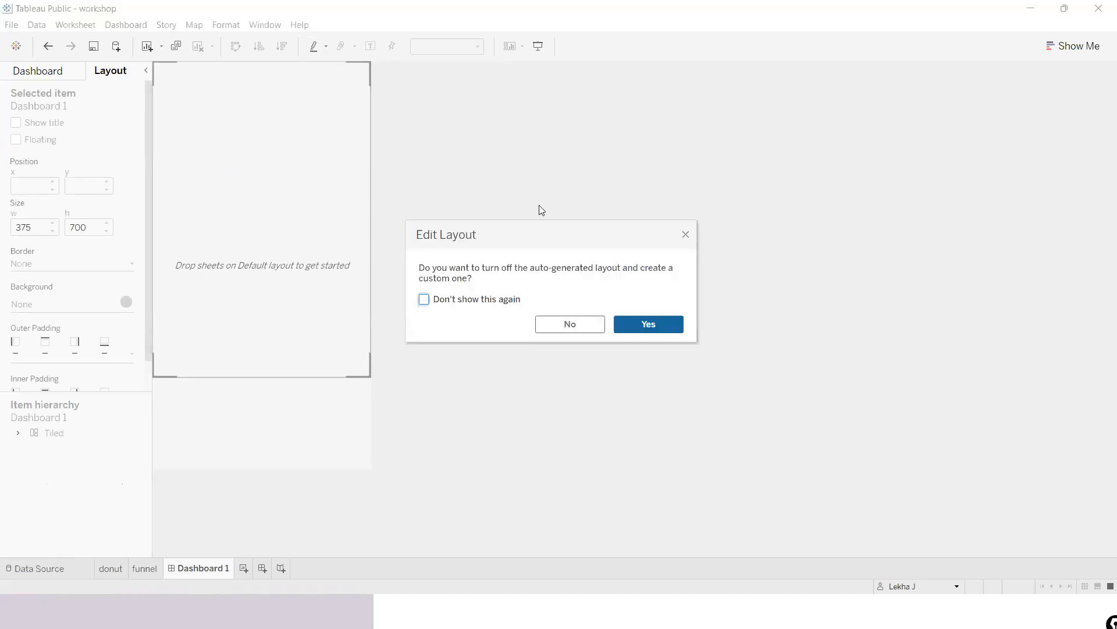
click(686, 235)
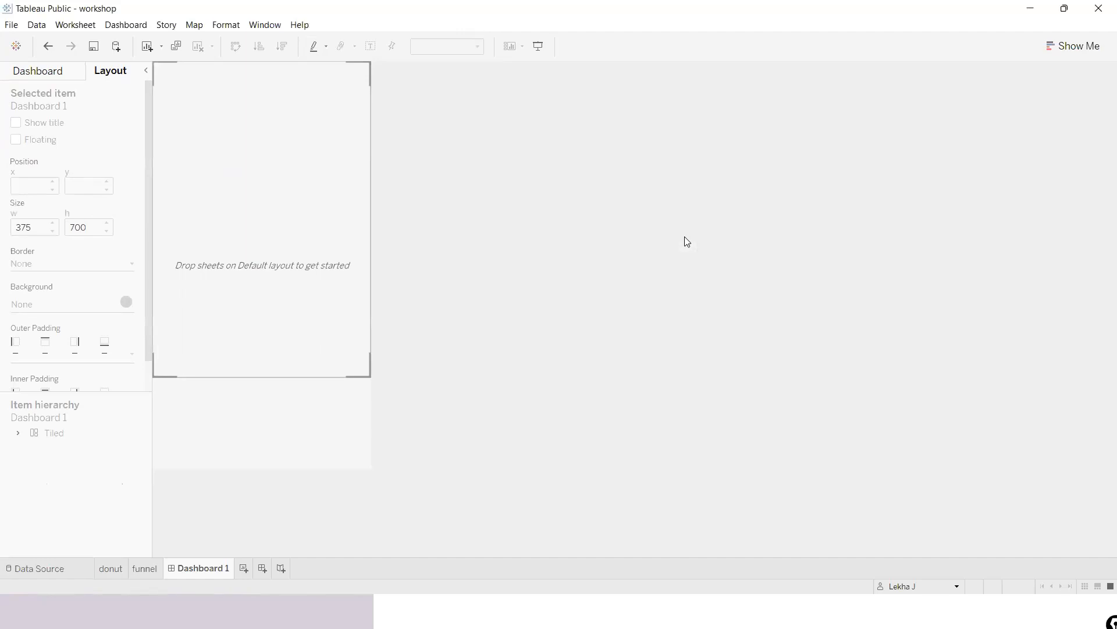
click(51, 78)
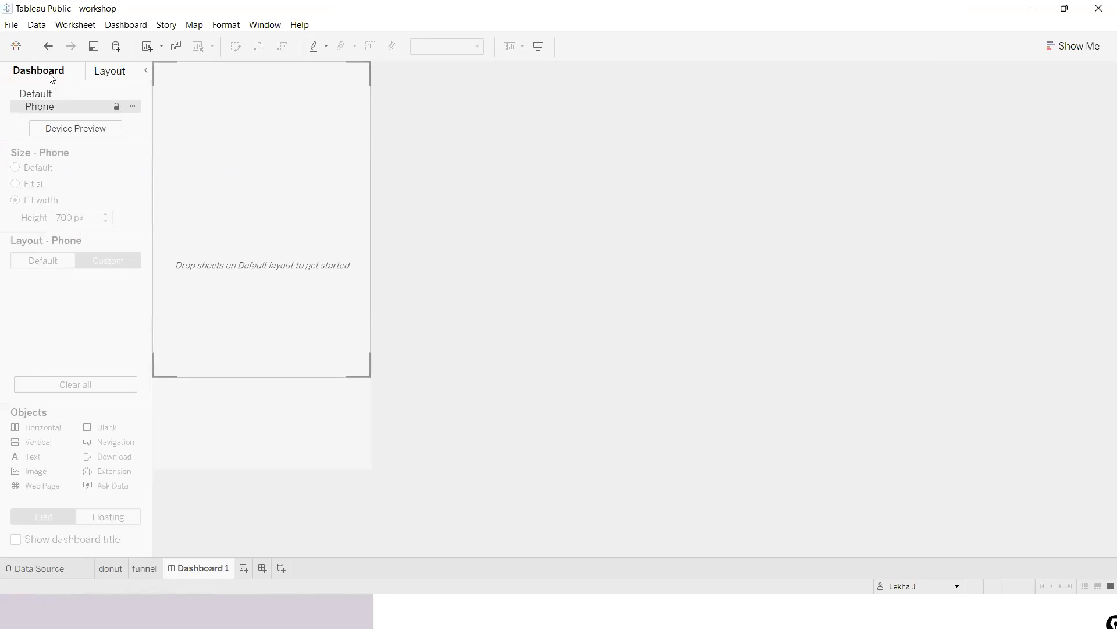
- Turn on the dashboard's device preview and set the device type to Tablet
click(82, 133)
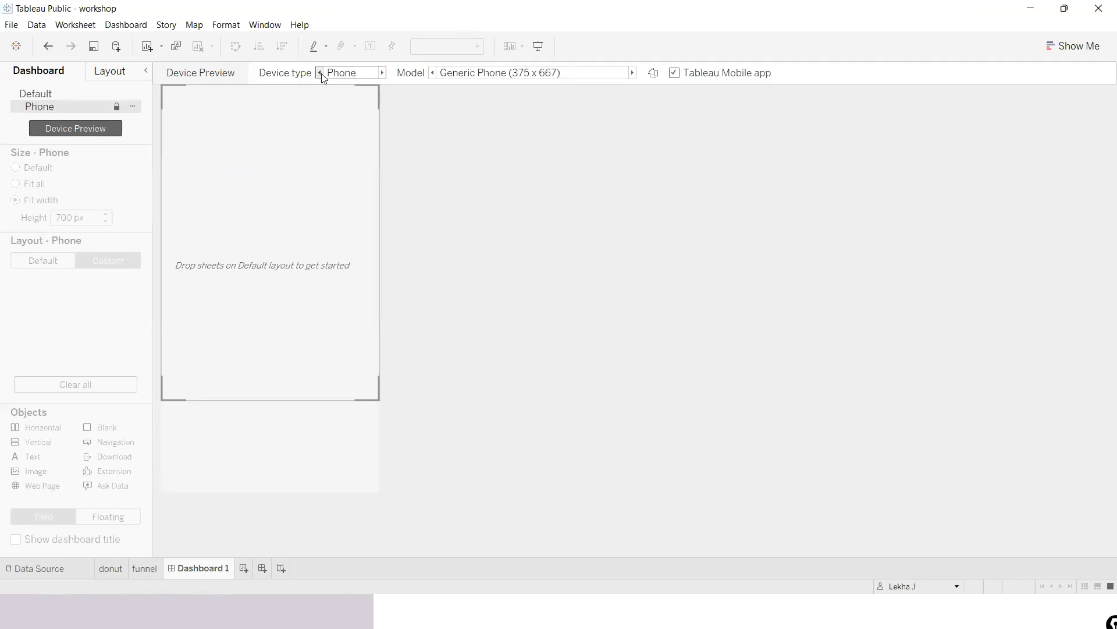
click(320, 73)
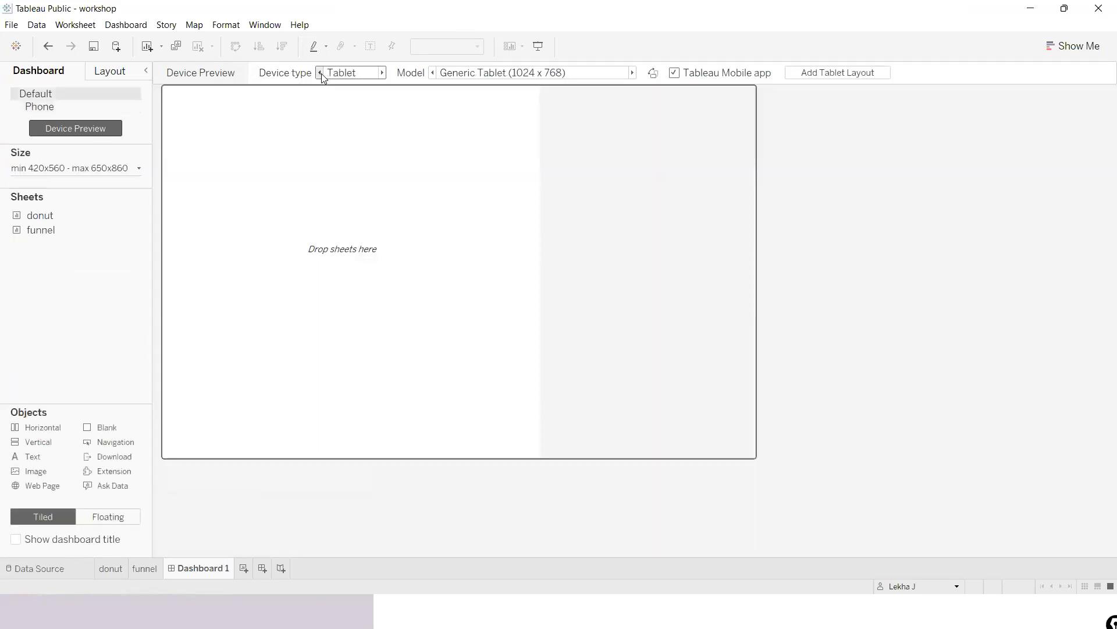
- Set the preview device type to Desktop and the model to iPad Pro 12.9-inch (1366 x 1024), keeping the default layout selected
click(320, 73)
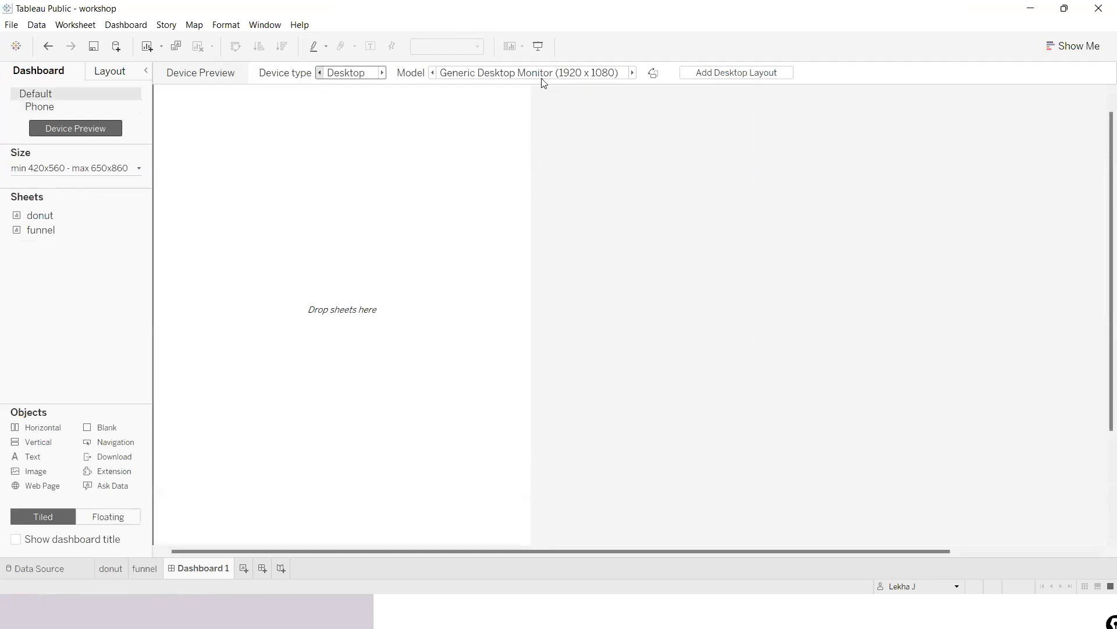
click(632, 72)
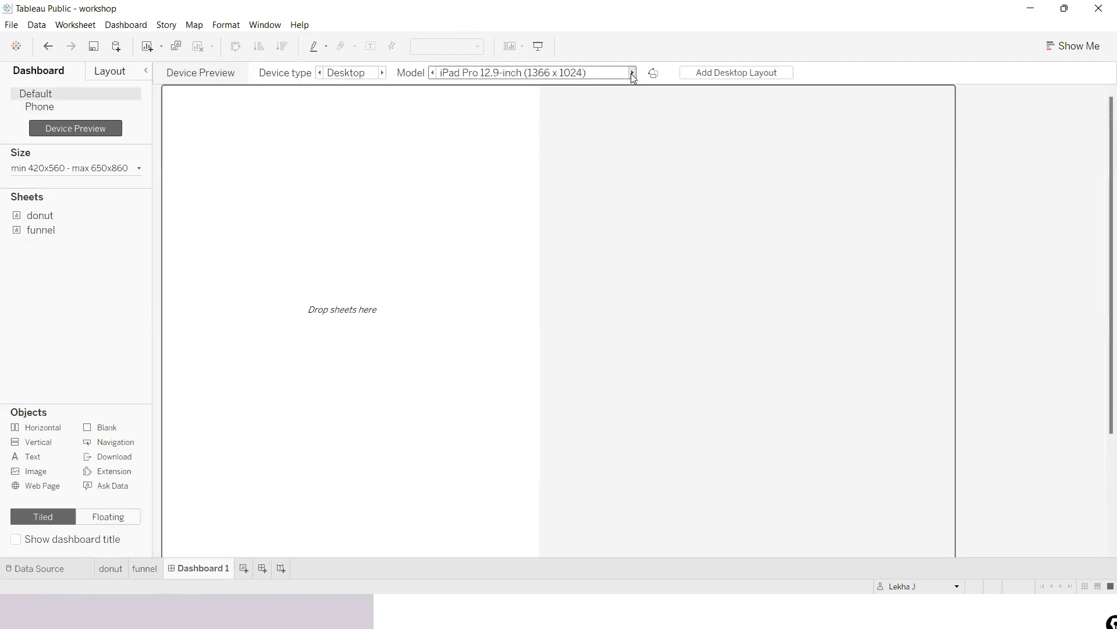
click(49, 104)
click(49, 94)
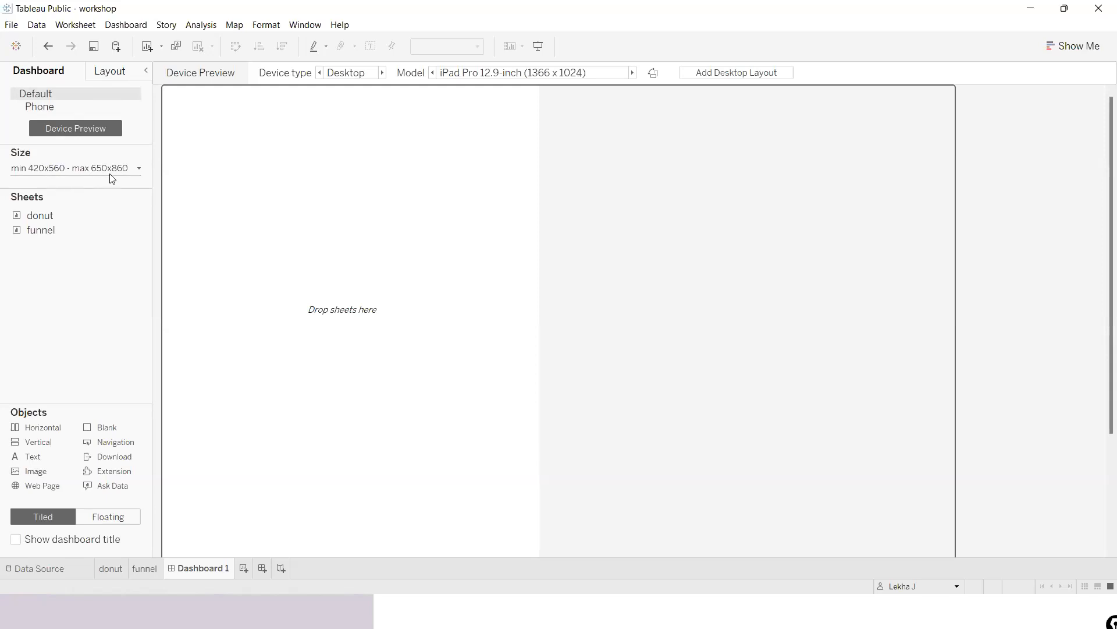
- Add a desktop layout, turn off the device preview, and try the Fit all and Fit width sizes
click(733, 74)
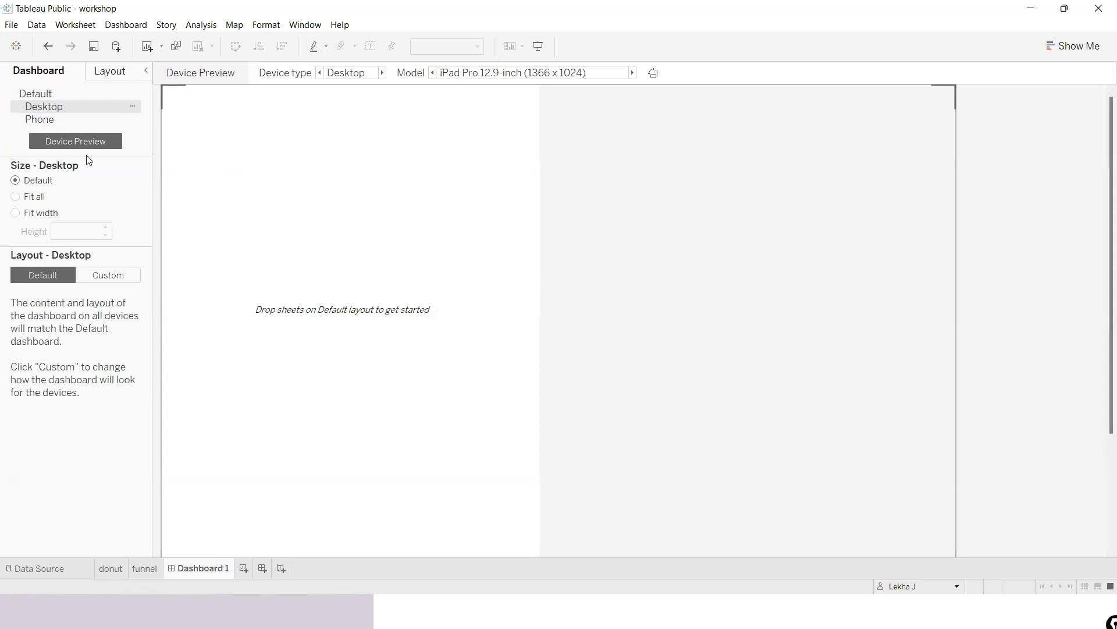
click(64, 141)
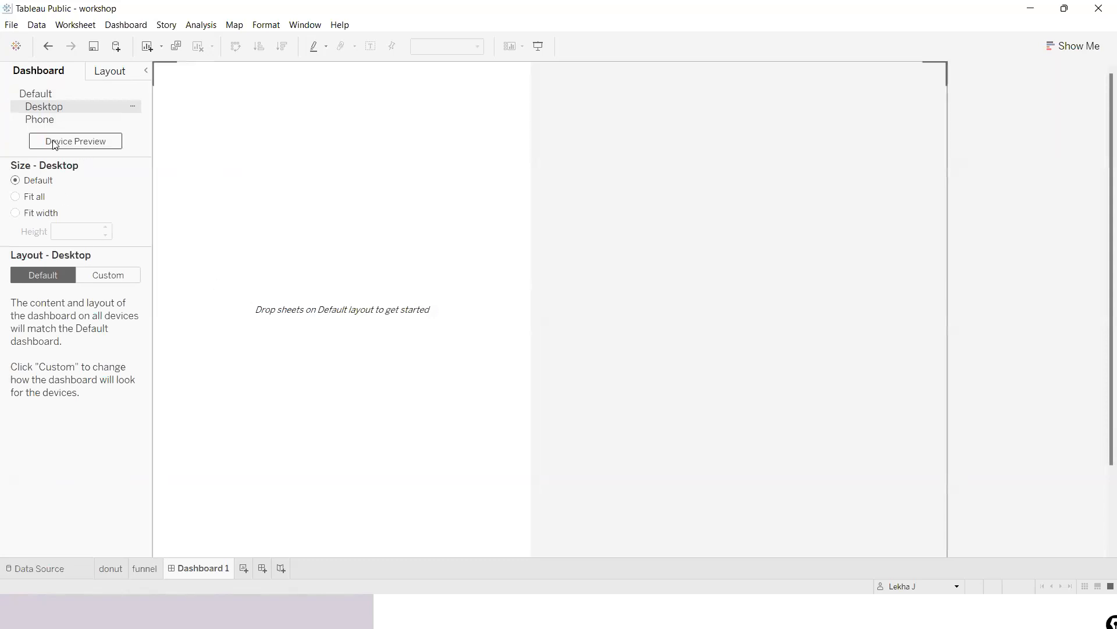
click(16, 199)
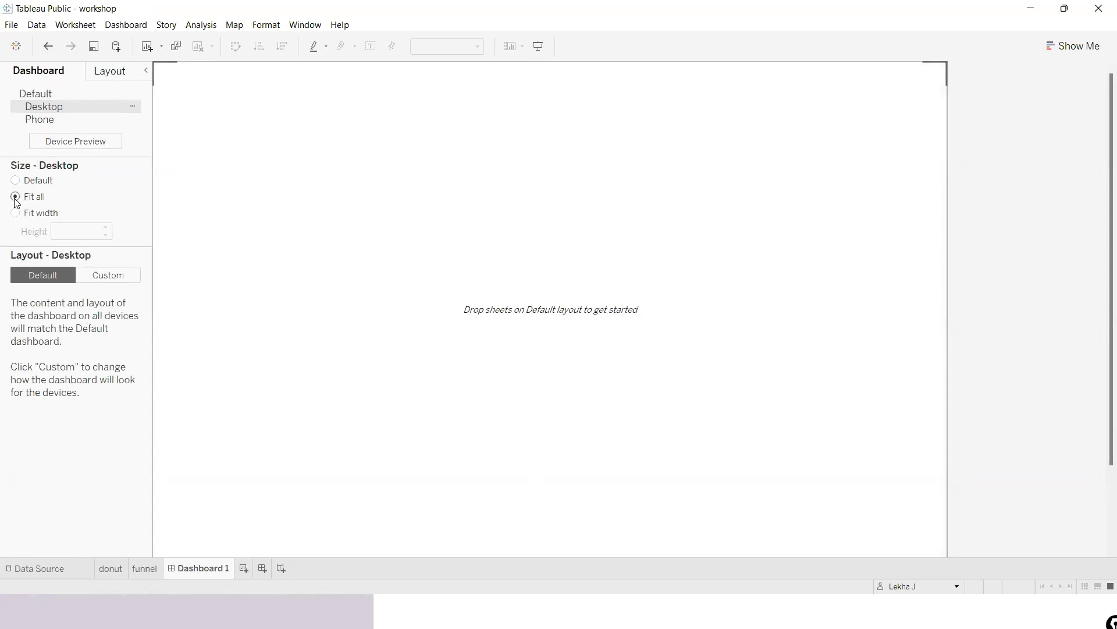
click(16, 213)
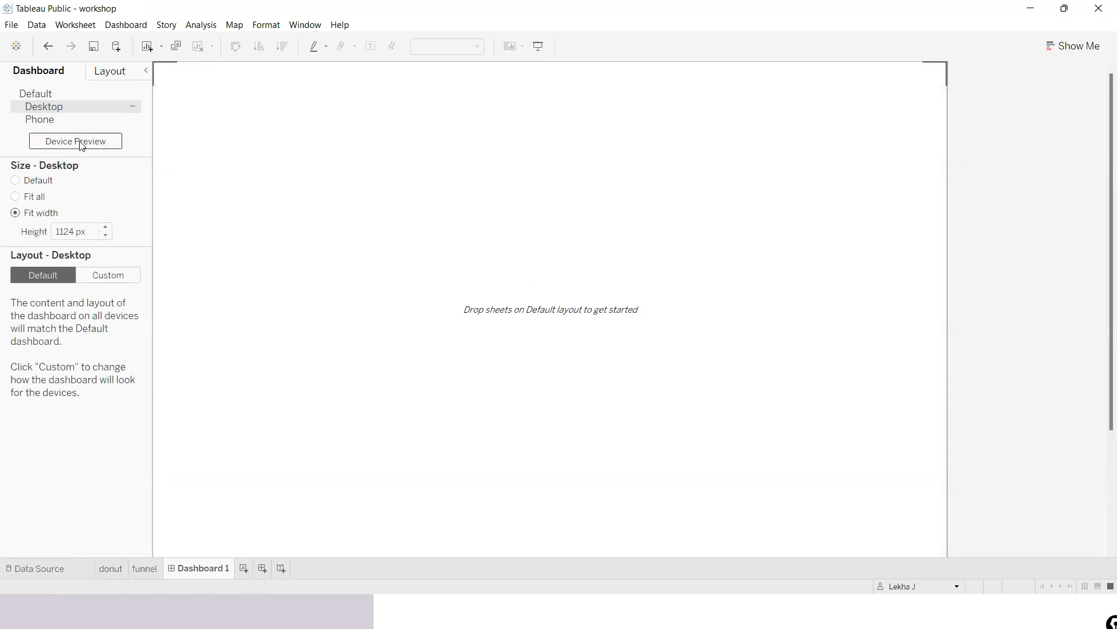
- Try the Custom option for the desktop layout and return it to Default
click(106, 72)
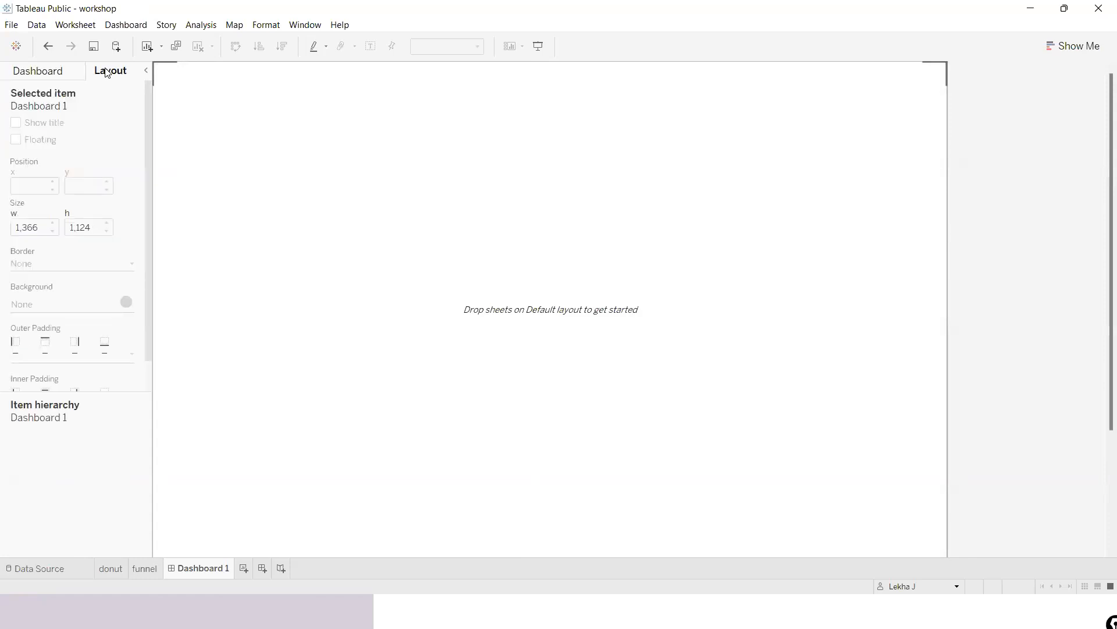
click(68, 77)
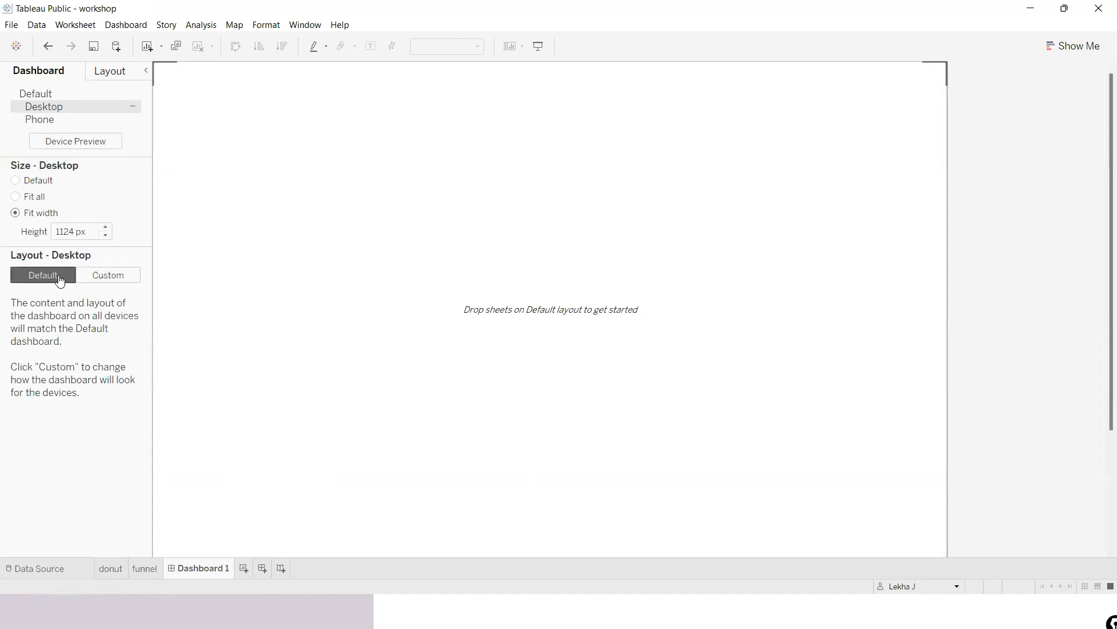
click(87, 281)
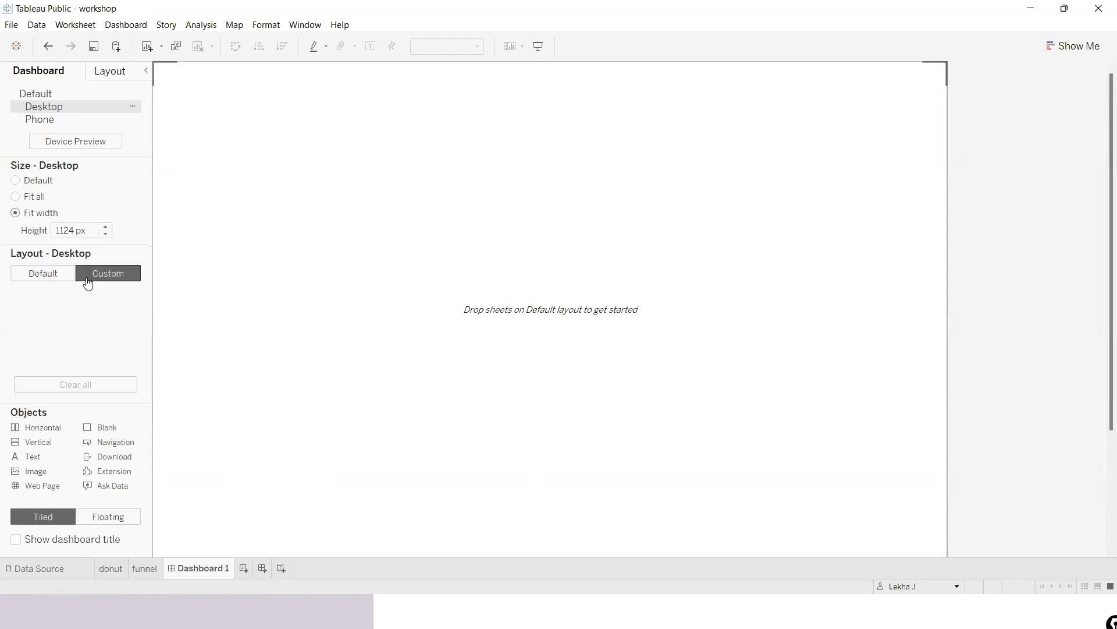
click(59, 278)
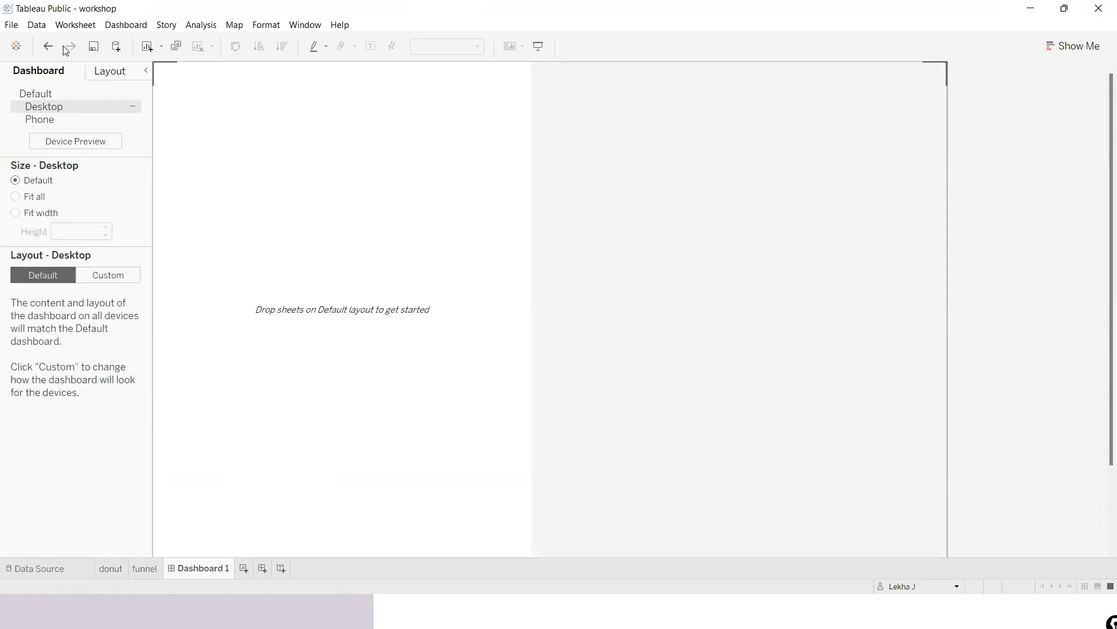
- Undo the desktop layout changes back to the dashboard's default layout with device preview on
click(48, 48)
click(48, 48)
click(48, 48)
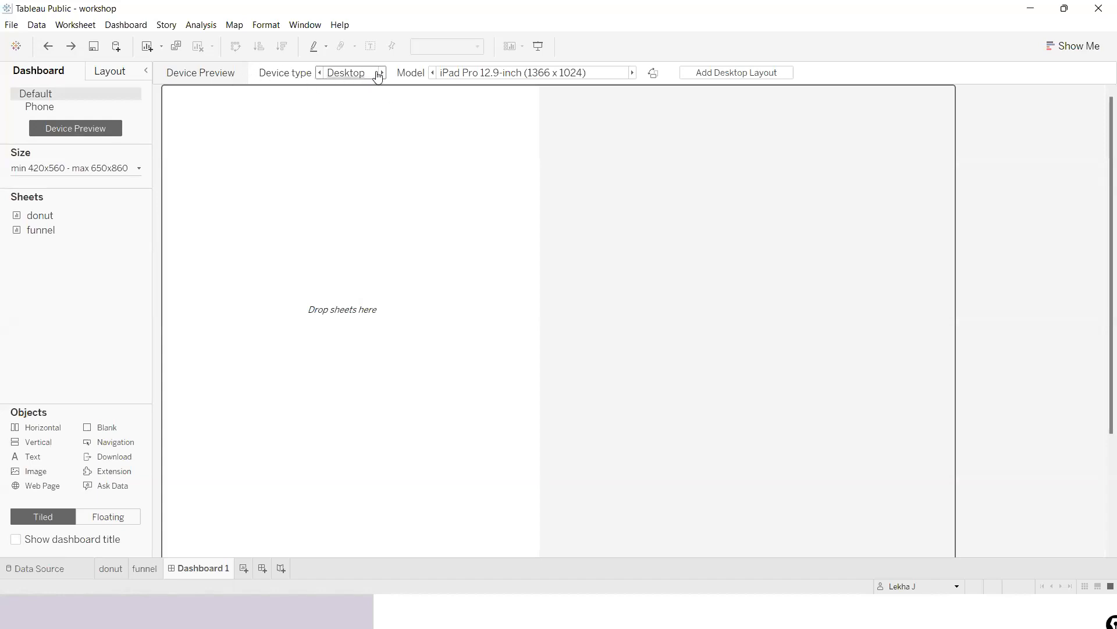
- Preview the dashboard on other desktop models, including Generic Desktop Monitor (1920 x 1080), and return to iPad Pro 12.9-inch (1366 x 1024)
click(632, 72)
click(632, 72)
click(632, 72)
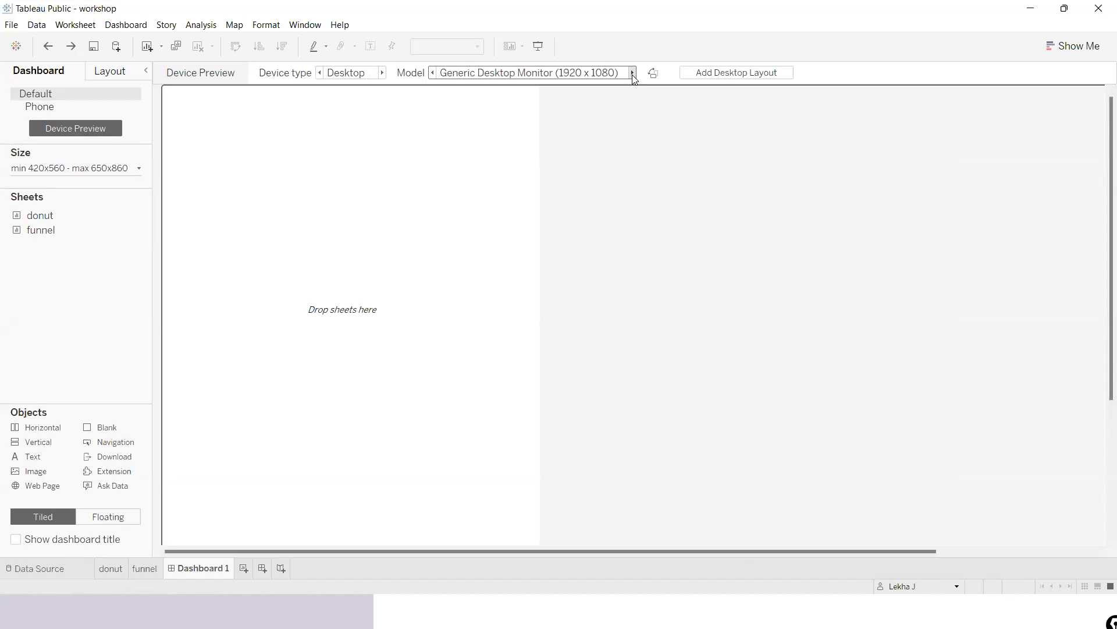
click(435, 72)
click(434, 72)
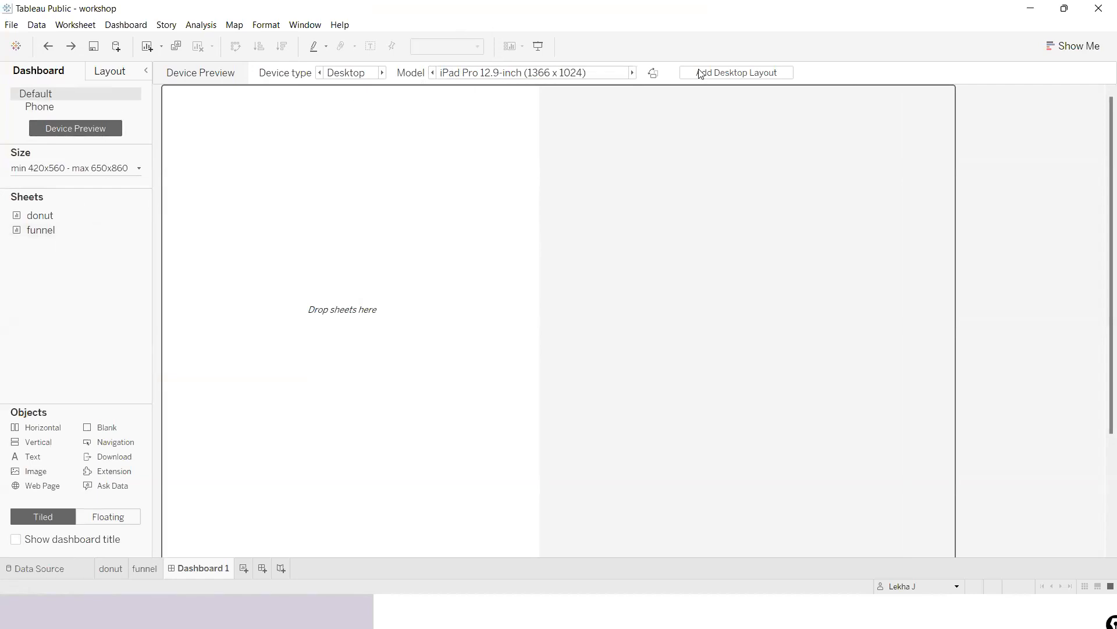
- Set the dashboard range's minimum size to 620 px wide and 660 px high
click(73, 172)
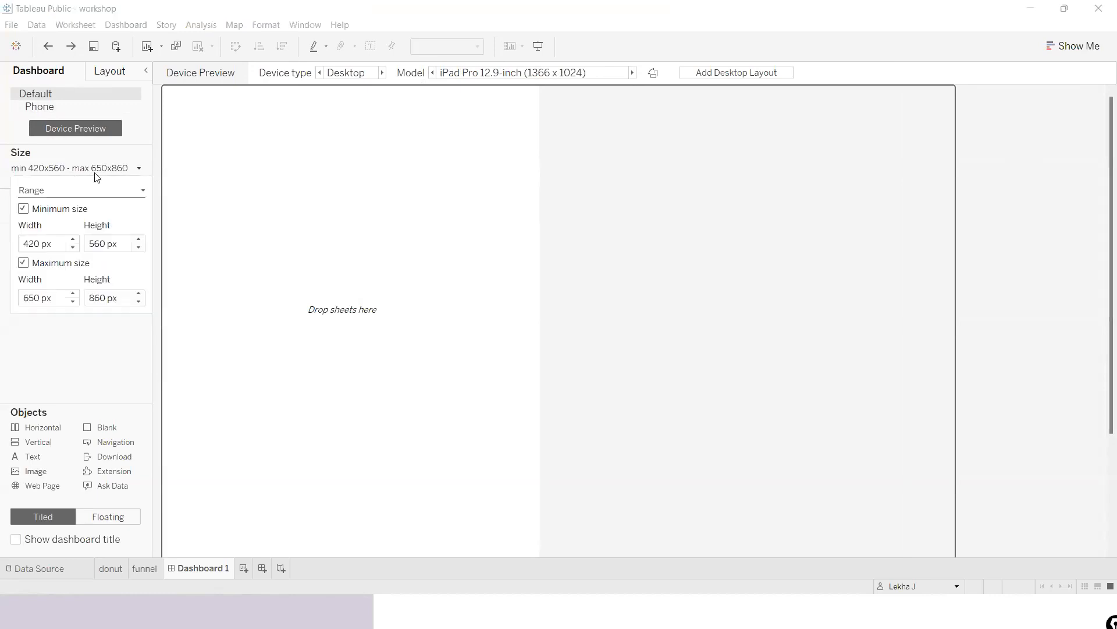
click(138, 240)
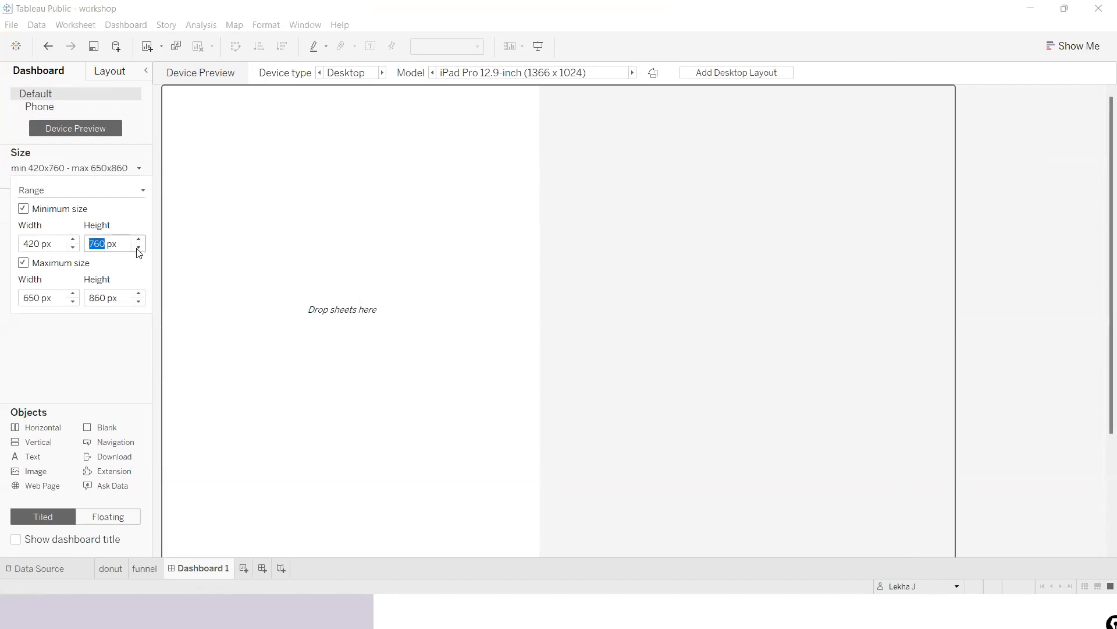
click(72, 240)
click(73, 239)
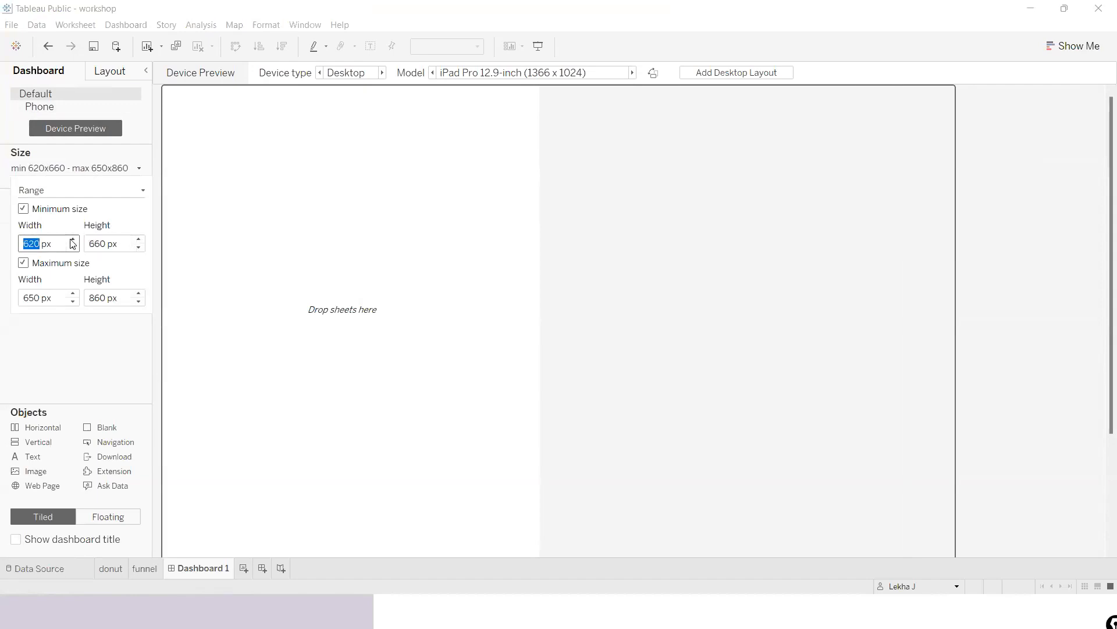
- Set the dashboard size to Automatic and the preview model to Large Desktop Monitor (2560 x 1440)
click(142, 190)
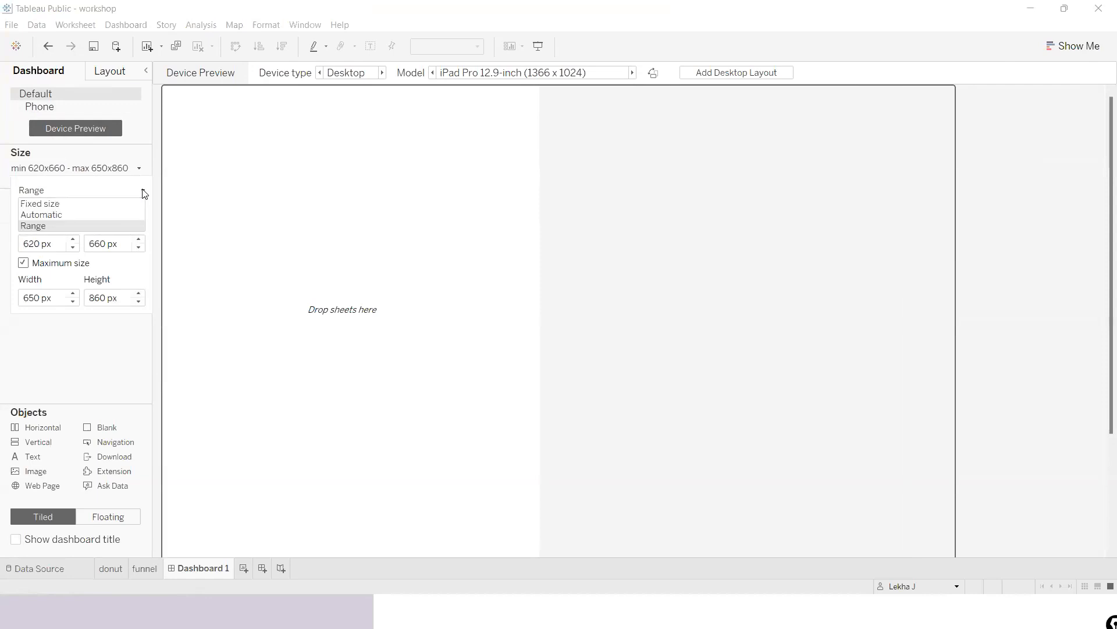
click(52, 216)
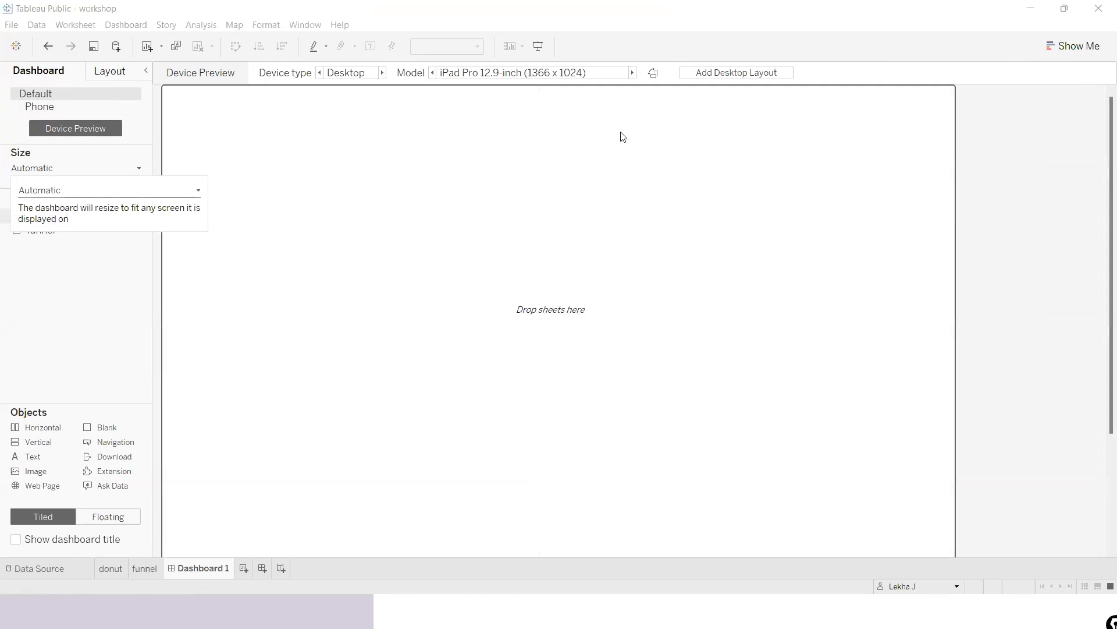
click(633, 72)
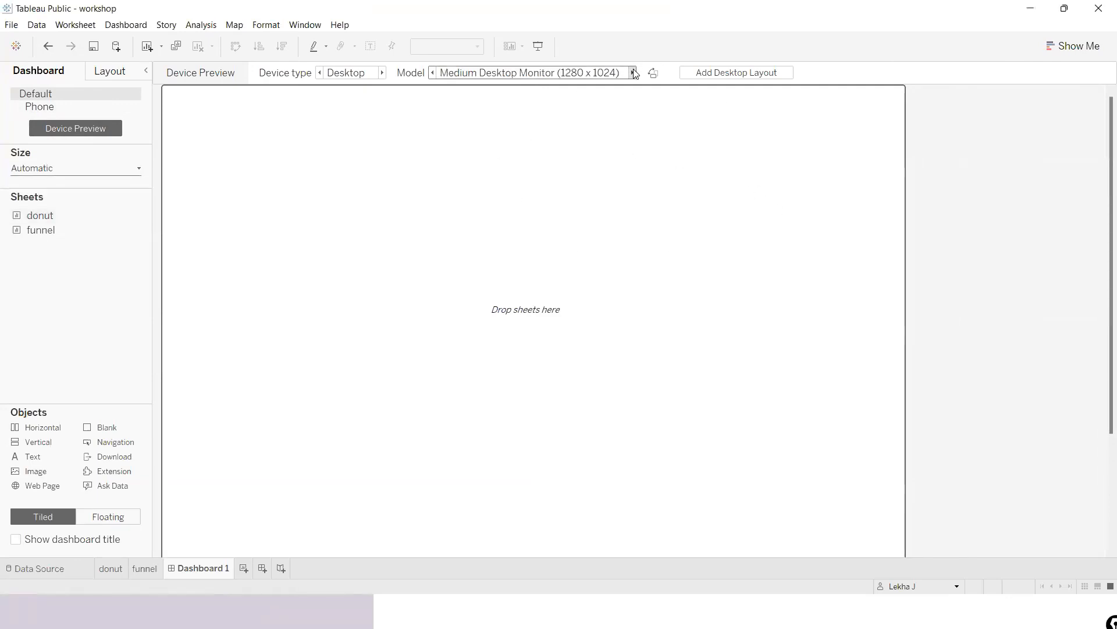
click(632, 72)
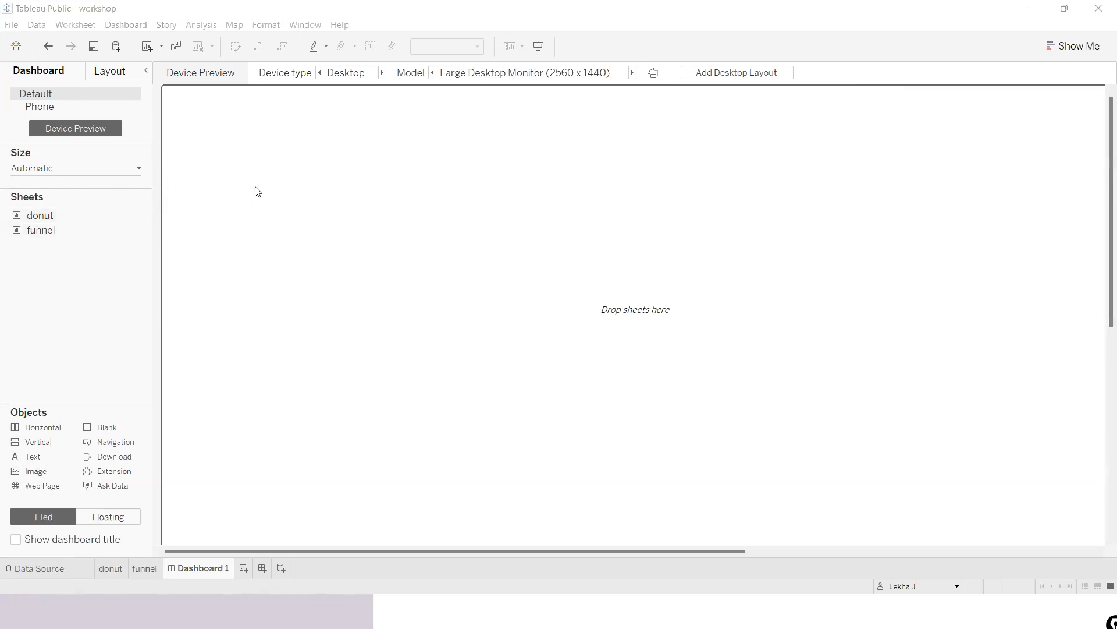
- Add the donut sheet and the funnel sheet beside it to the dashboard, and preview them on Medium Desktop Monitor (1280 x 1024)
drag(34, 214, 216, 205)
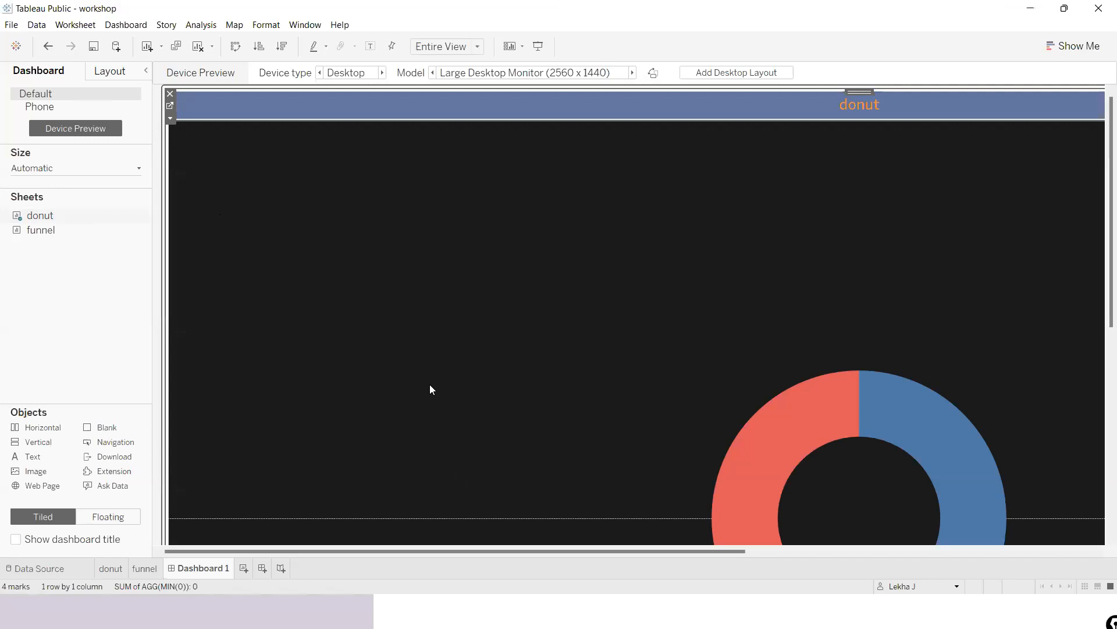
mouse_move(44, 232)
drag(44, 235, 359, 251)
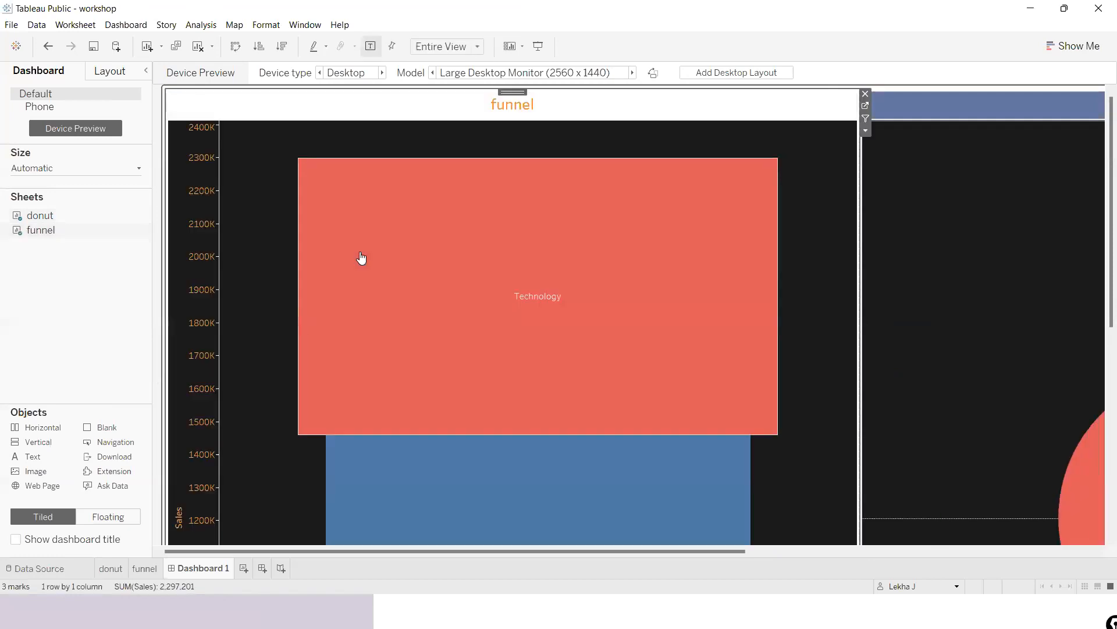
click(432, 75)
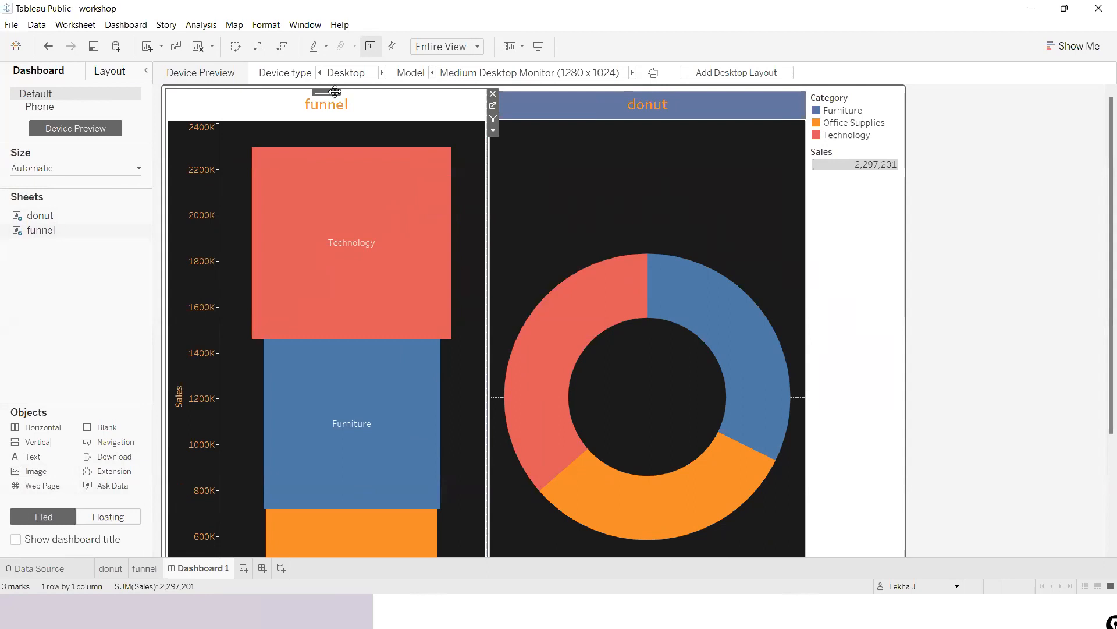
- Try the tiled funnel sheet above the donut and under the legends, and place it to the right of the donut
drag(327, 91, 594, 201)
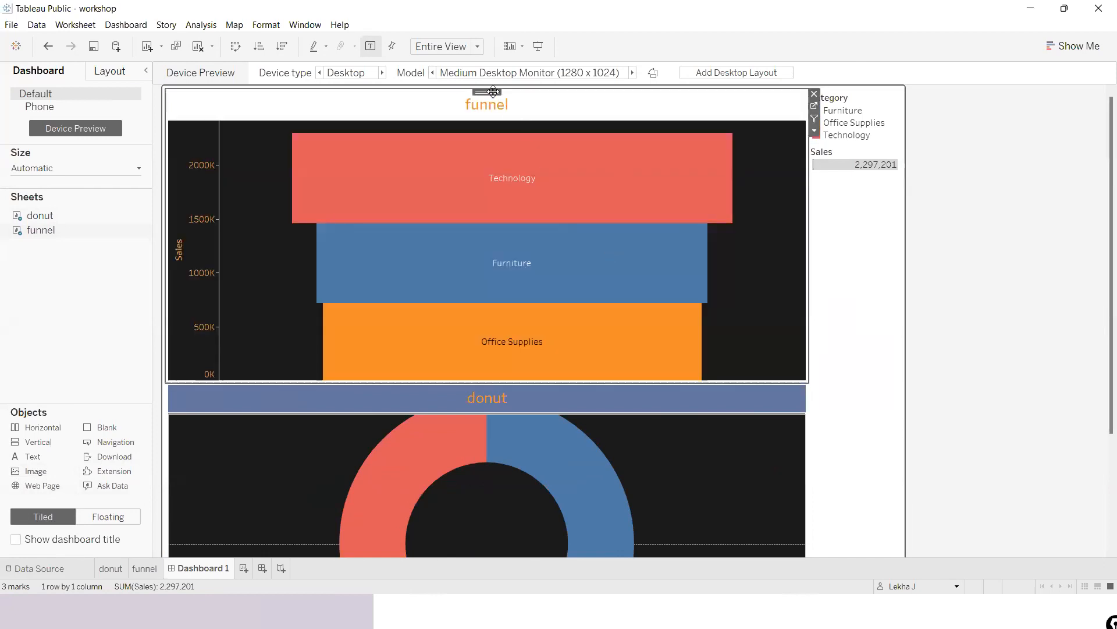
drag(728, 185, 844, 298)
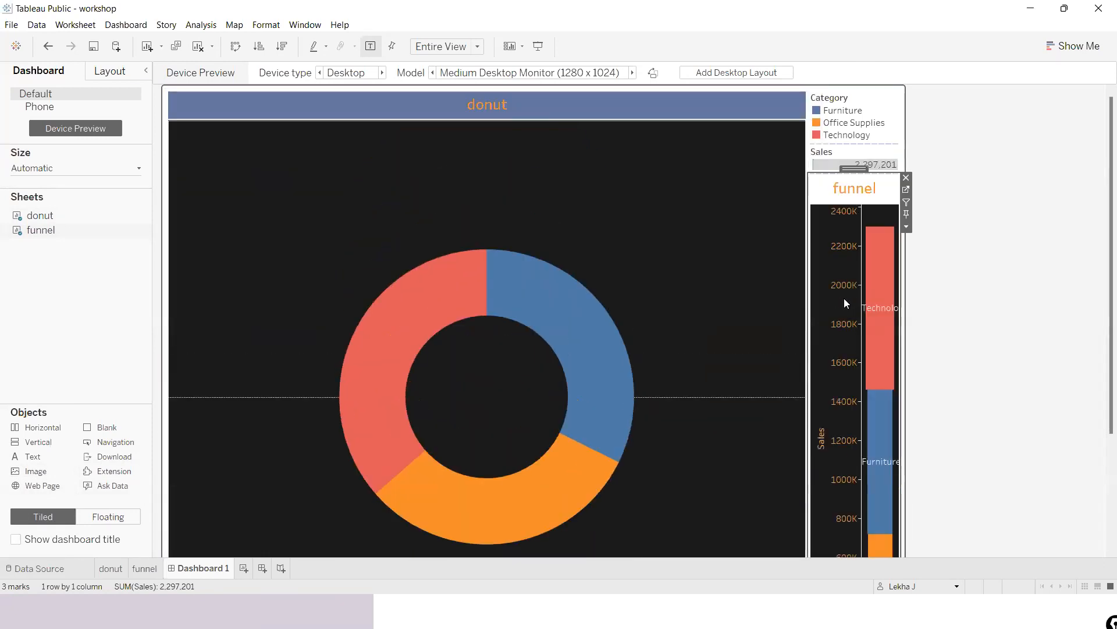
drag(854, 168, 551, 377)
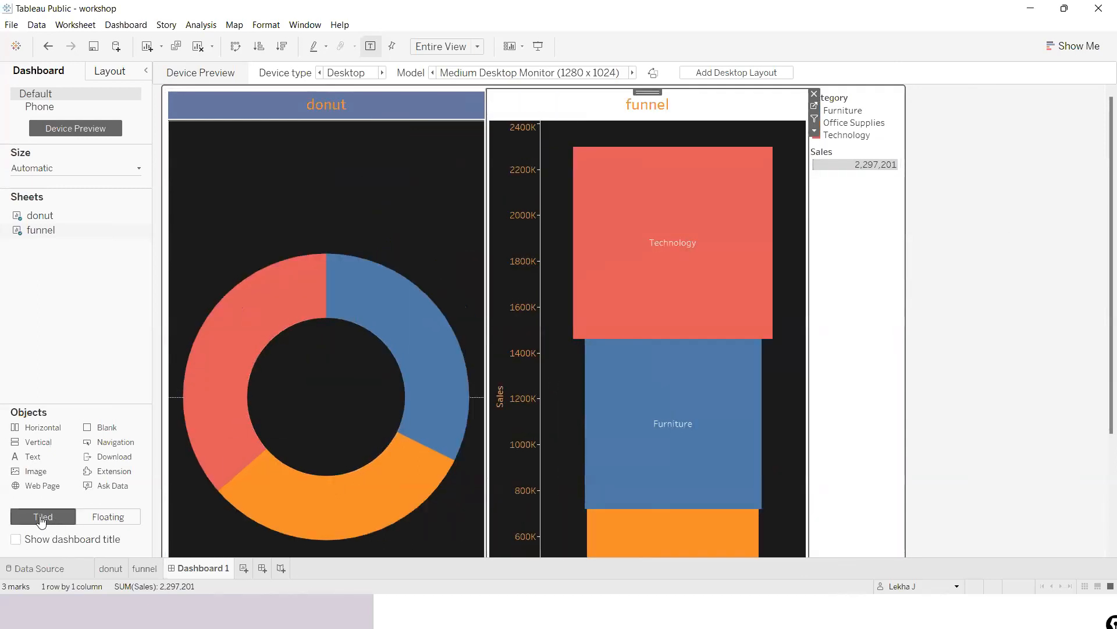
- Switch new dashboard objects to Floating and remove the tiled donut and funnel sheets from the dashboard
click(93, 524)
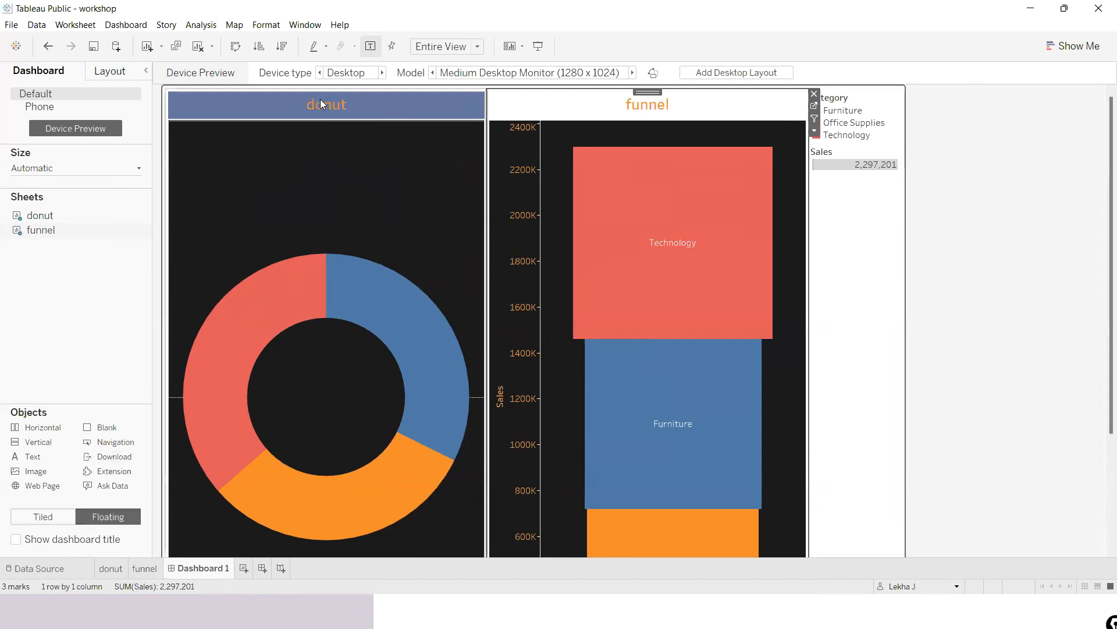
click(365, 104)
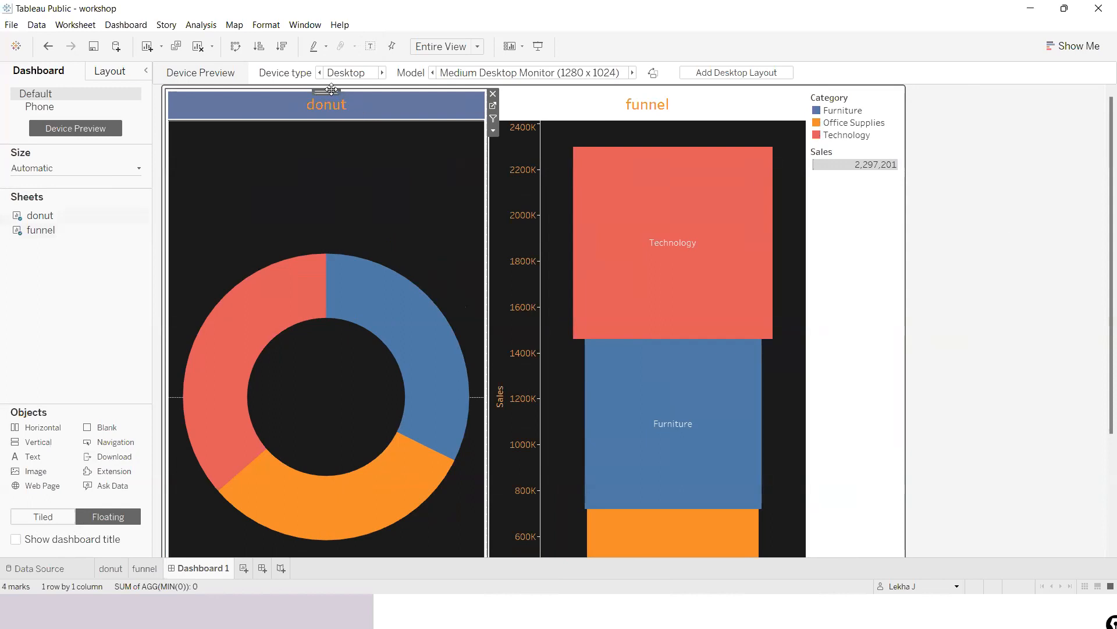
click(493, 93)
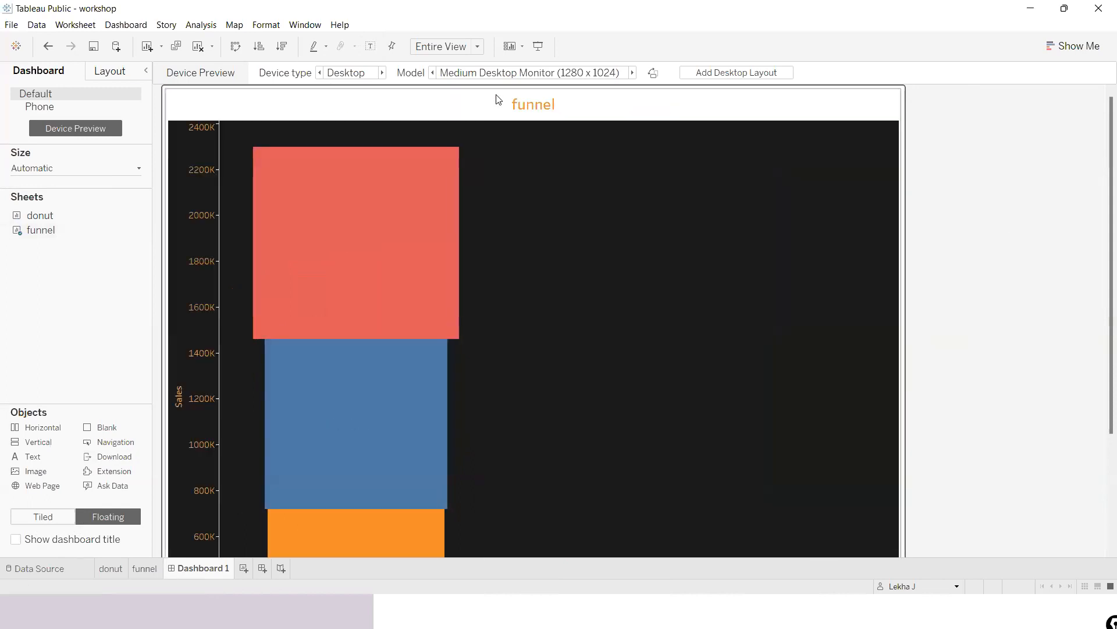
click(882, 99)
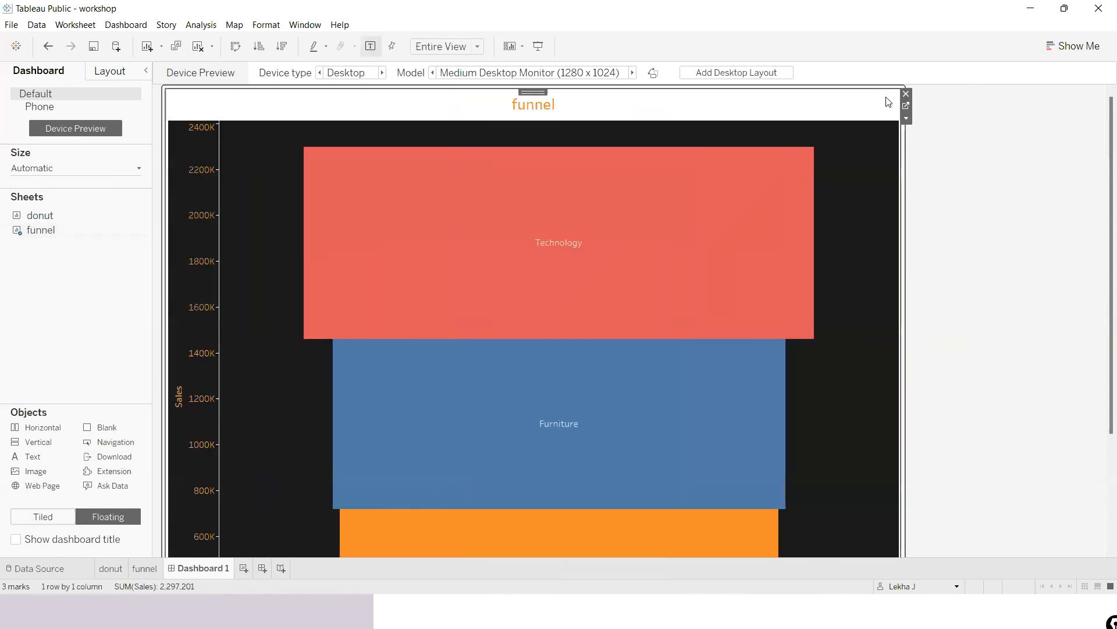
click(906, 95)
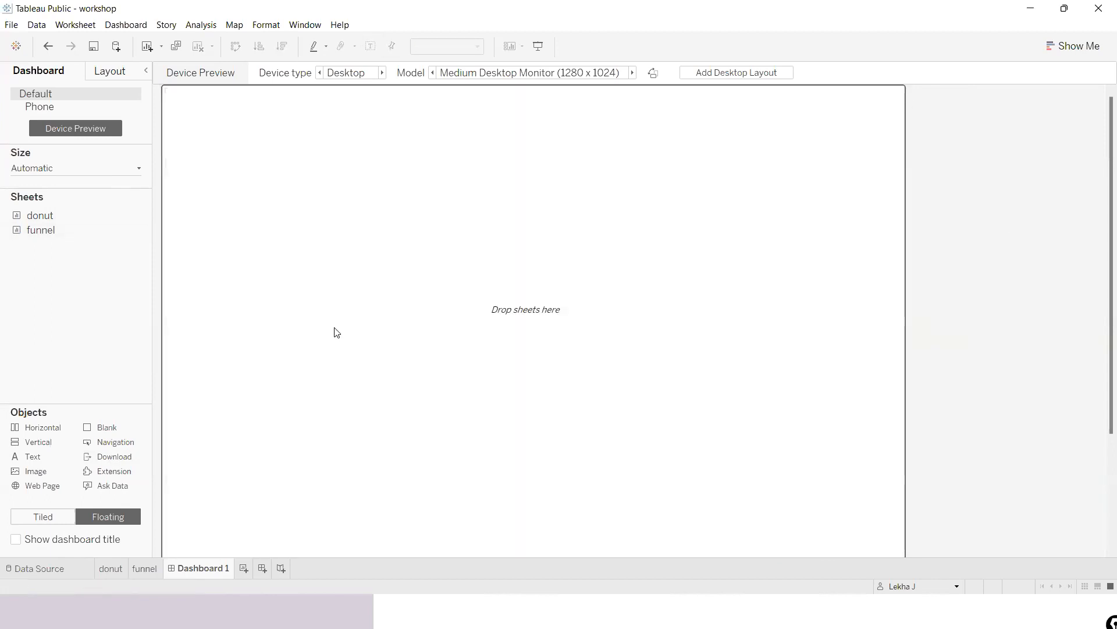
- Add the donut sheet as a floating object, enlarge it toward the dashboard's lower right, and select its Category legend
mouse_move(53, 217)
drag(52, 215, 314, 167)
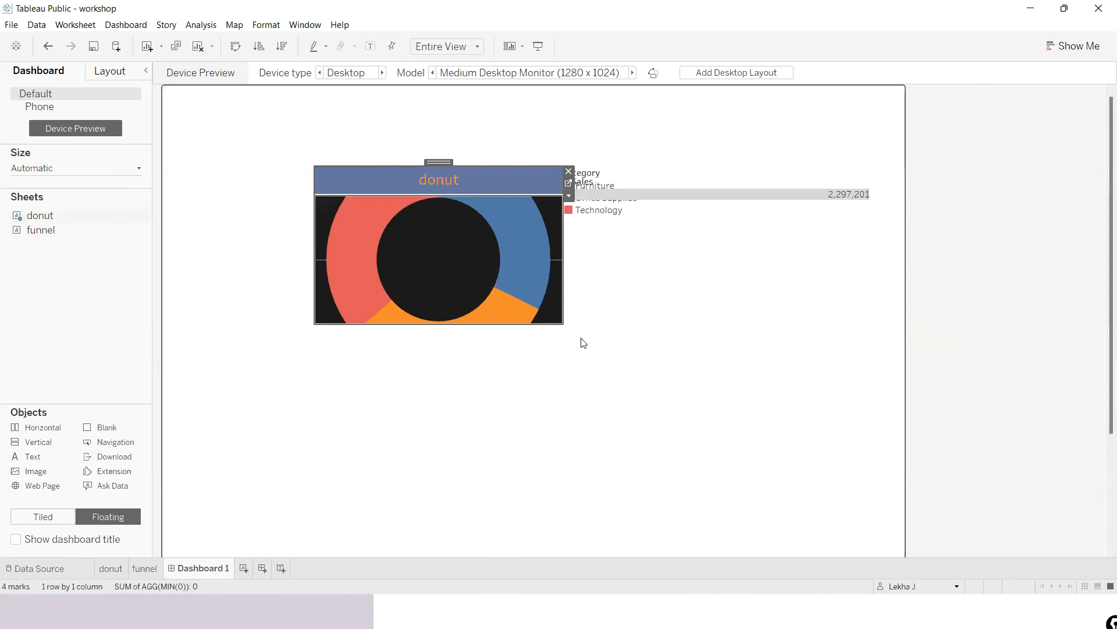
drag(560, 320, 860, 536)
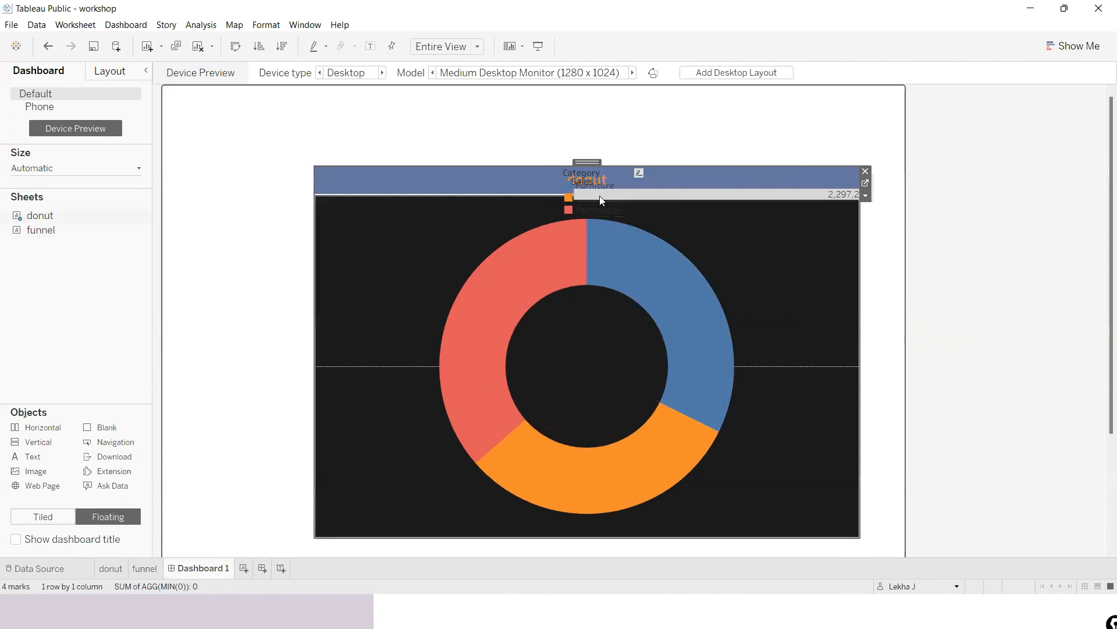
click(580, 174)
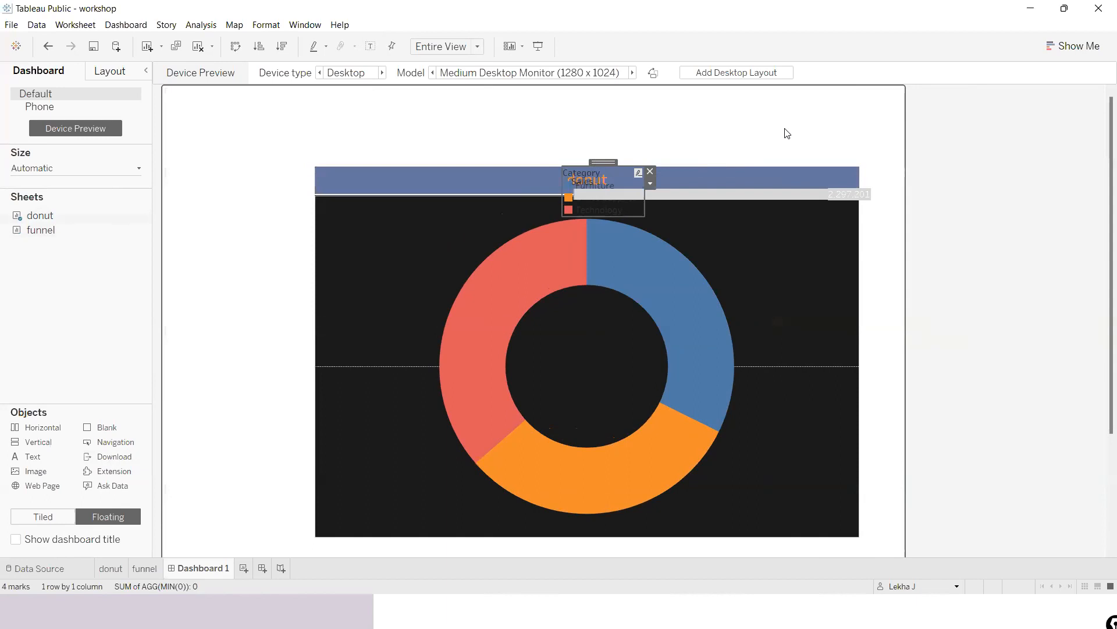
- Move the floating Category legend above the donut's upper-right corner and narrow the donut from its left edge
drag(603, 160, 854, 107)
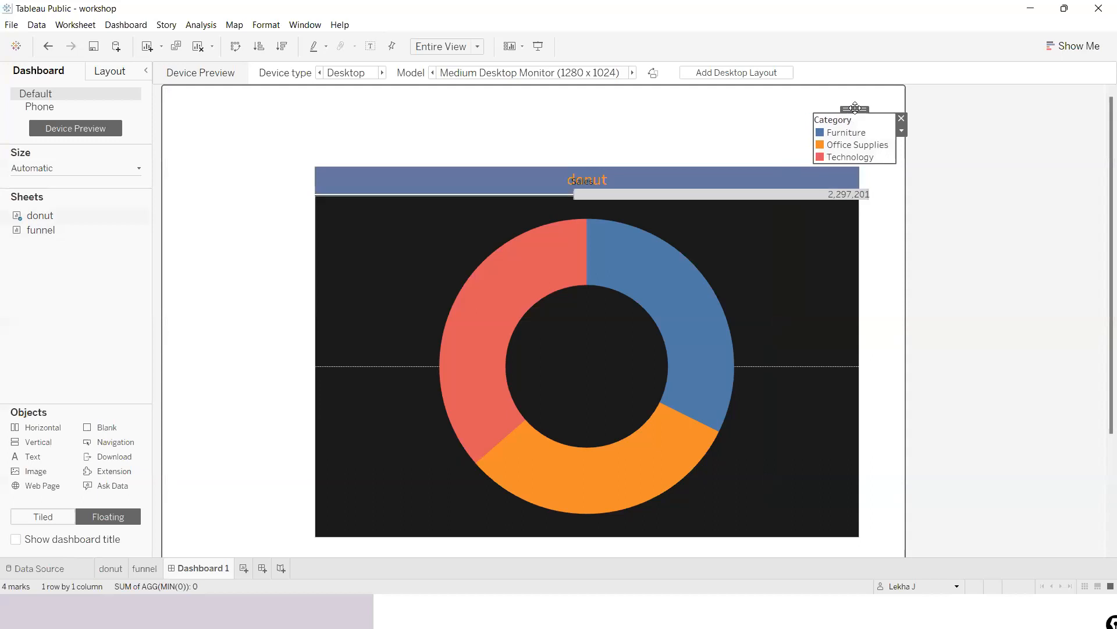
click(405, 290)
drag(315, 373, 366, 383)
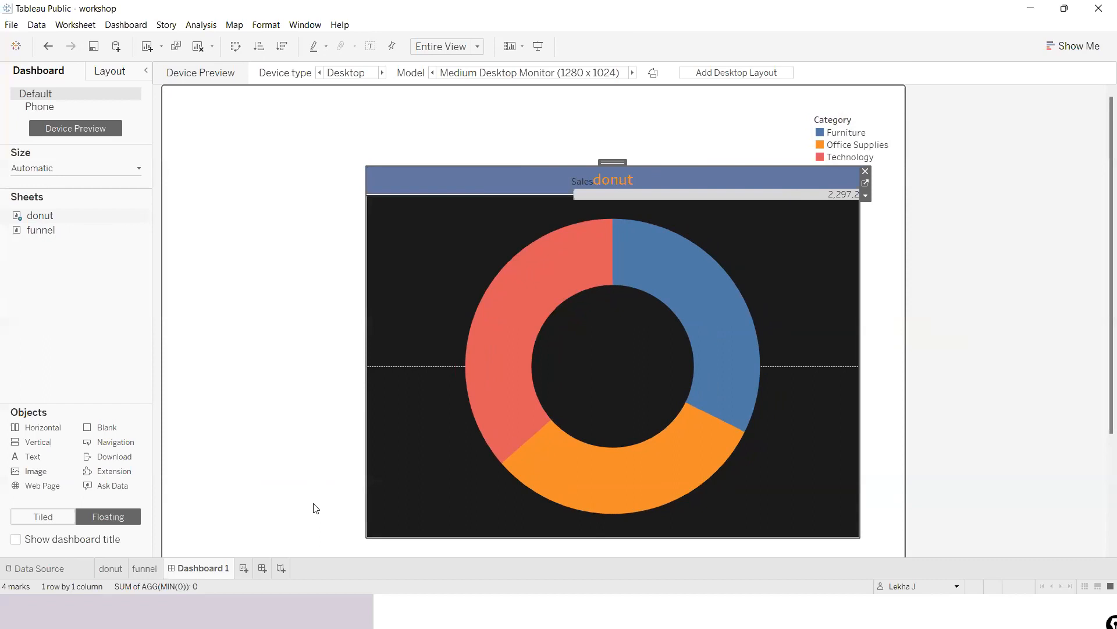
- On the donut sheet, reduce the mark size of both the outer pie and the inner pie to get a smaller ring
click(113, 575)
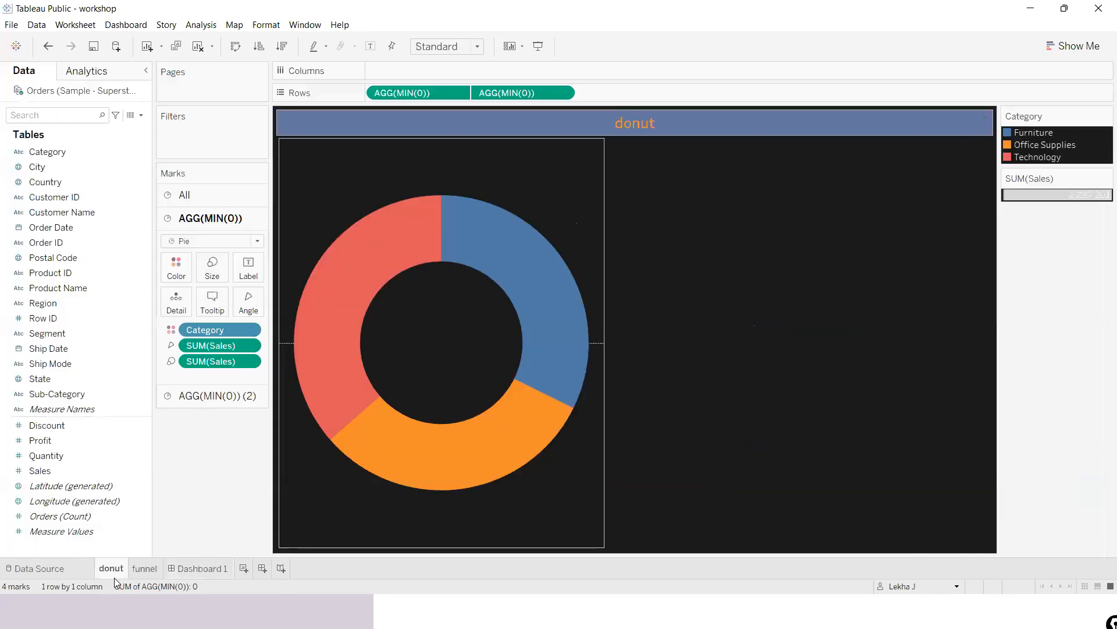
click(212, 269)
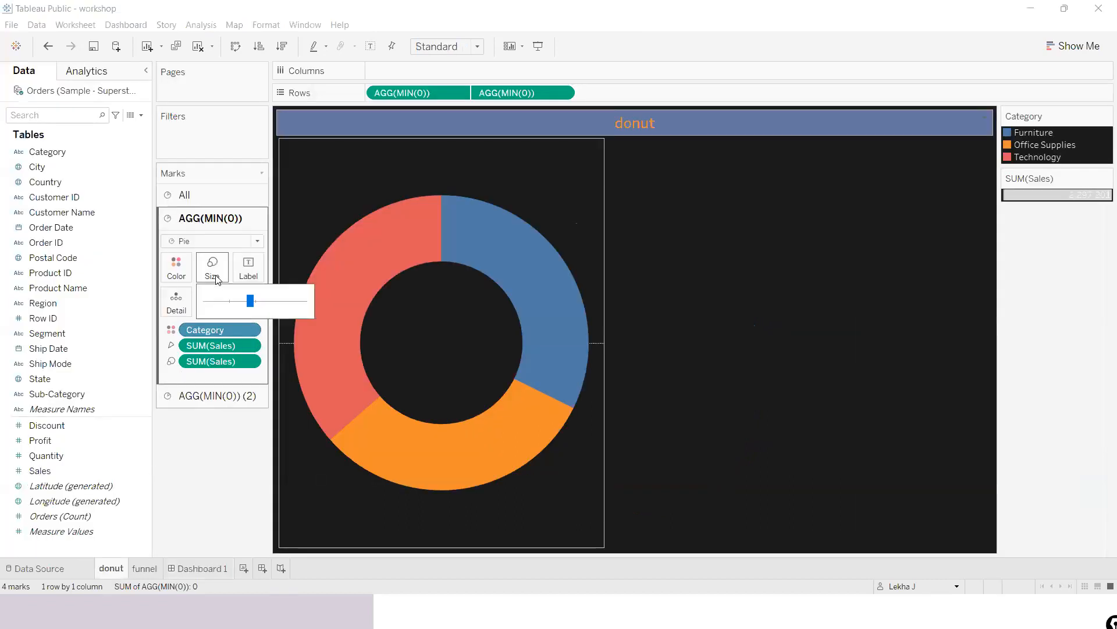
drag(245, 307, 233, 309)
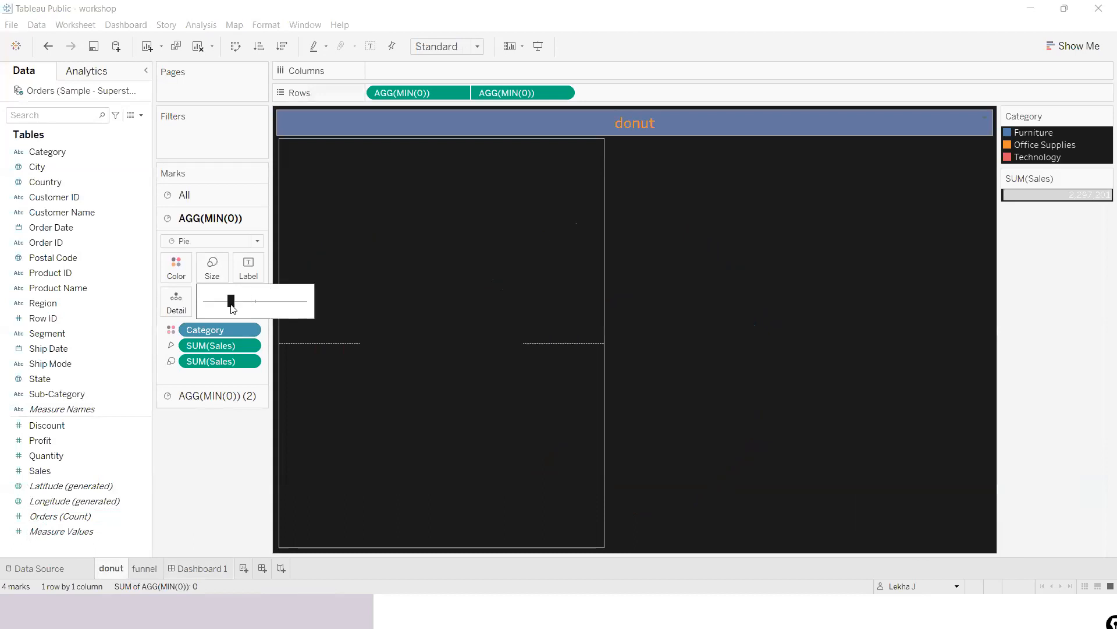
click(238, 396)
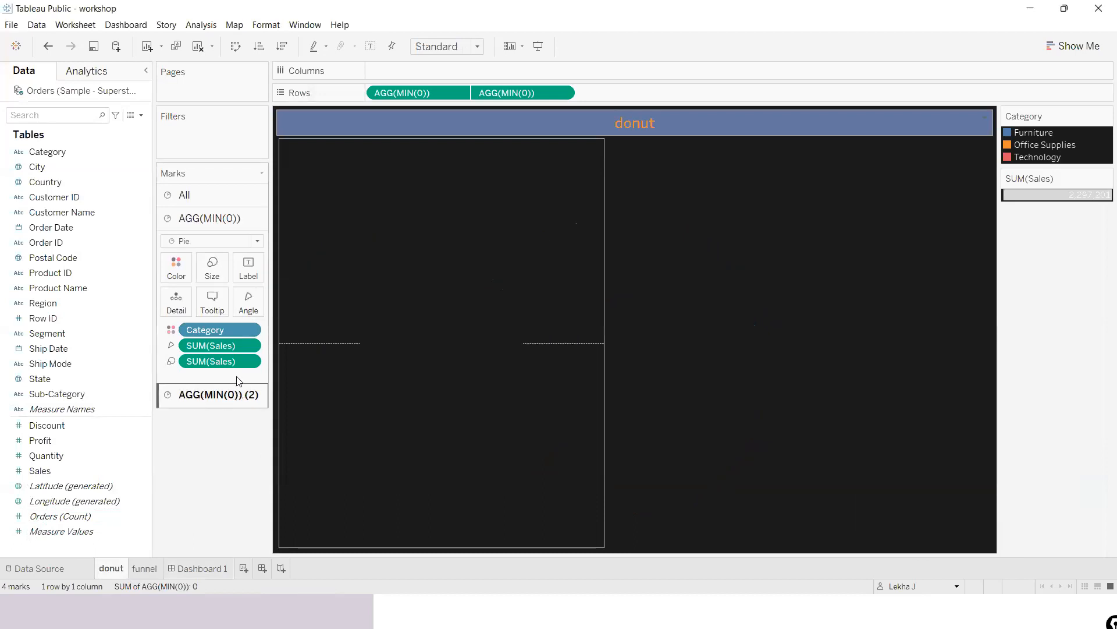
click(213, 294)
drag(231, 327, 218, 326)
click(217, 453)
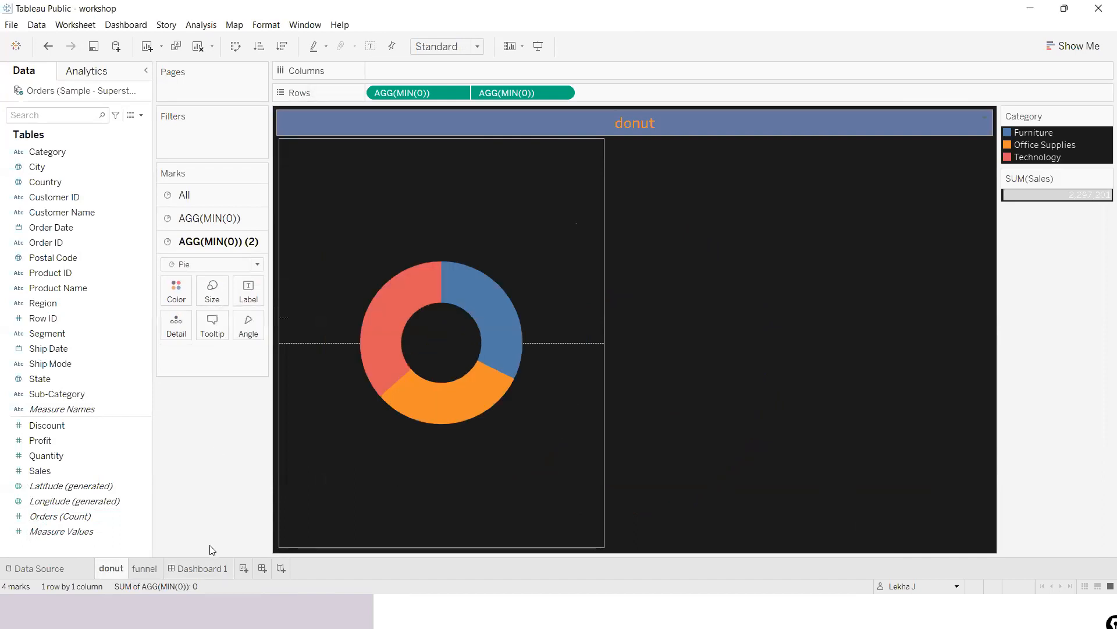
- Narrow the donut on Dashboard 1 further from its left edge and remove its Sales size legend
click(205, 564)
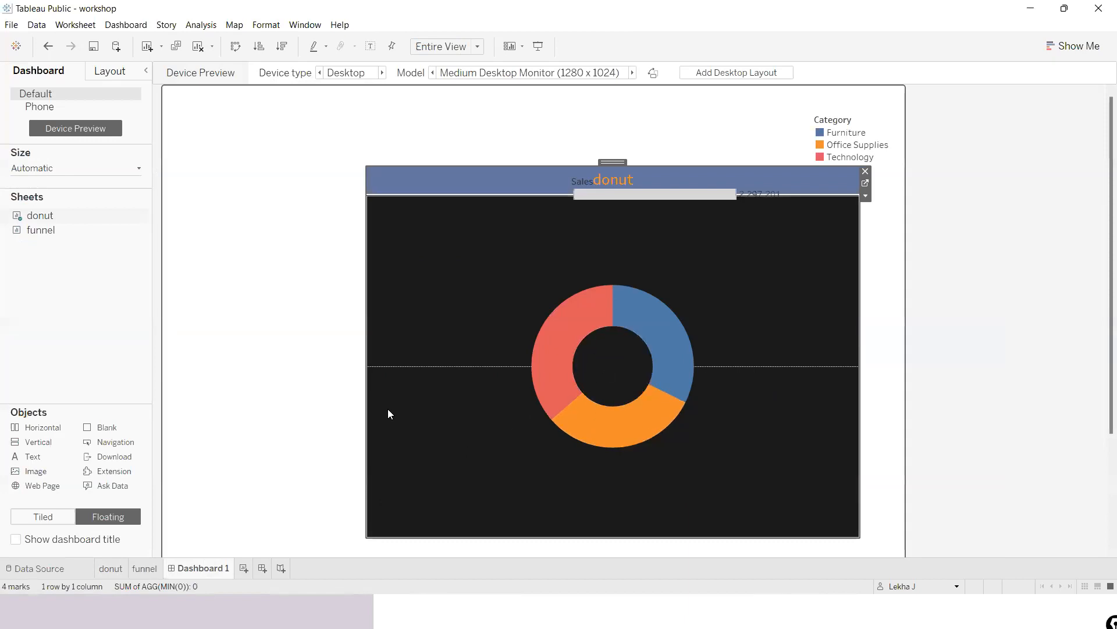
drag(367, 387, 452, 412)
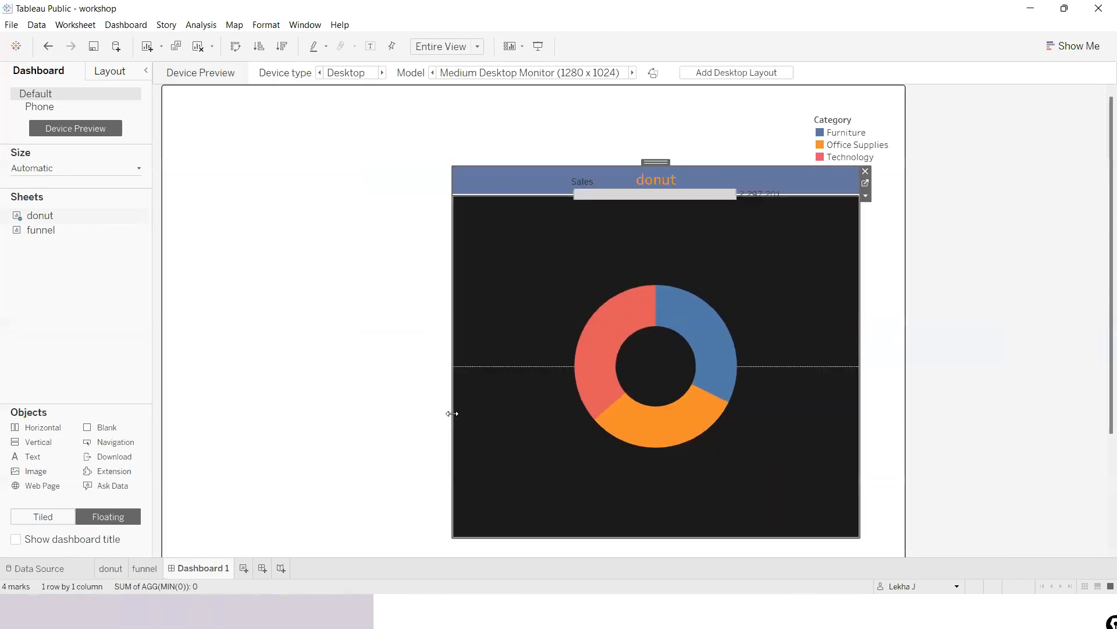
click(598, 181)
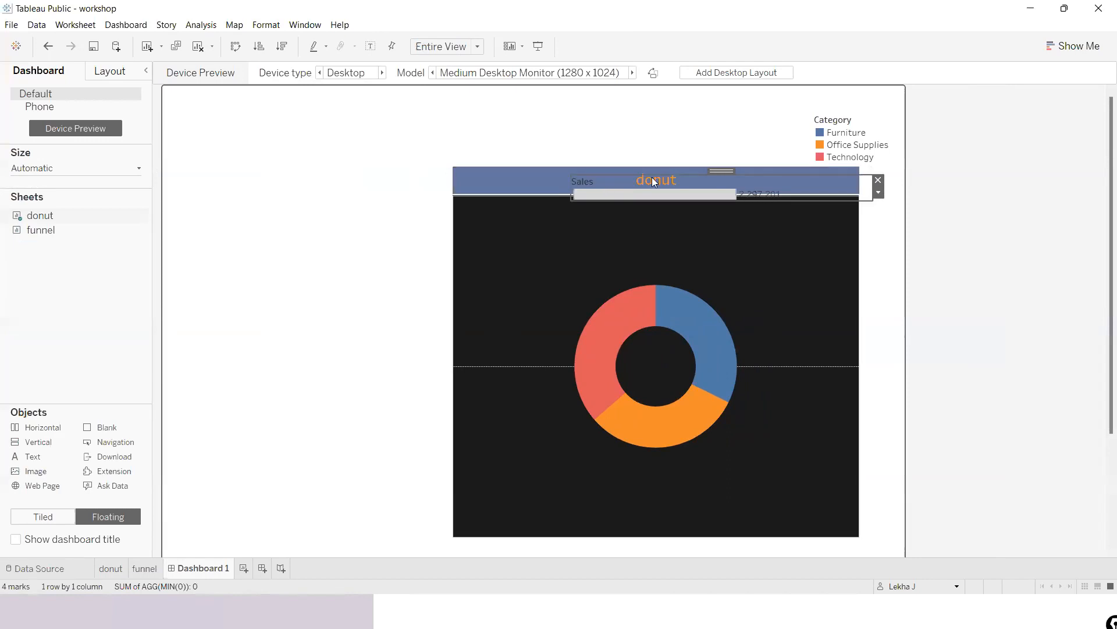
drag(719, 170, 689, 106)
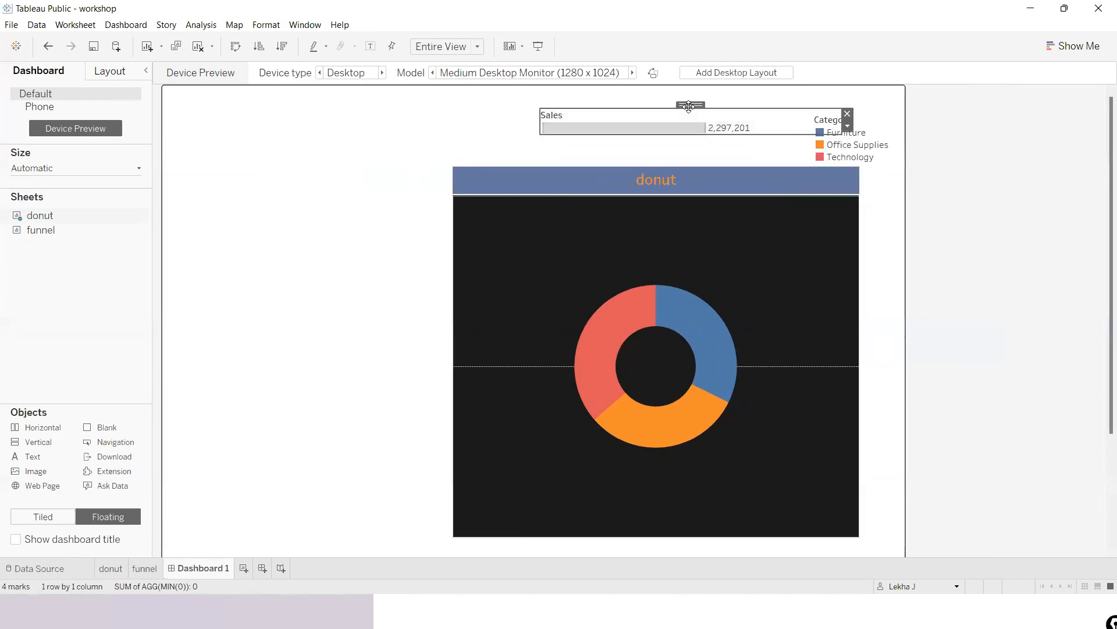
click(847, 115)
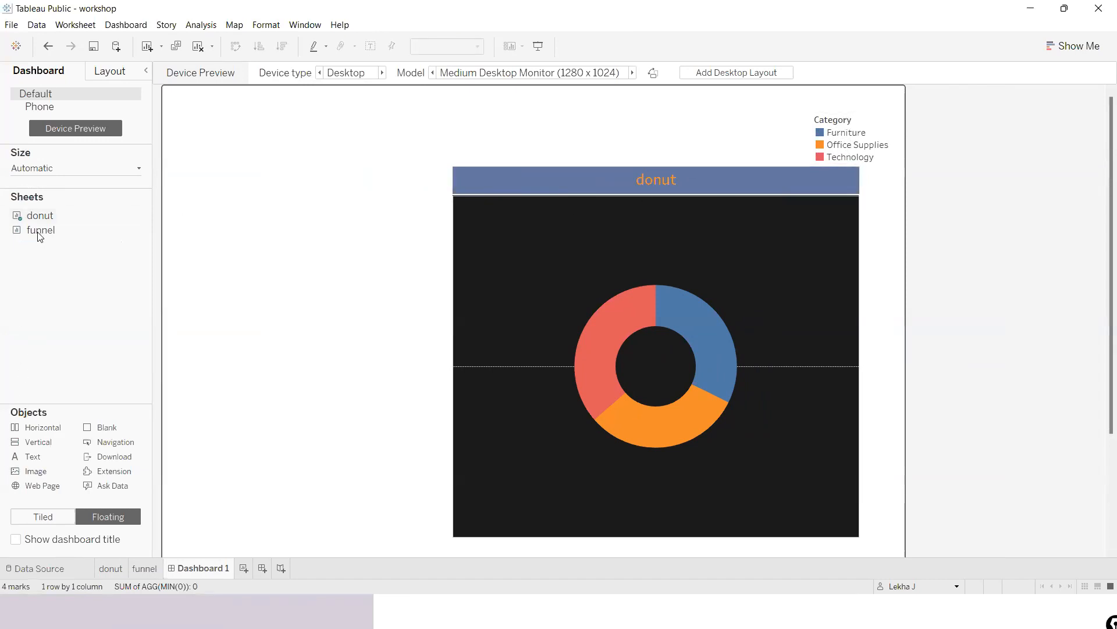
- Add the funnel sheet as a floating object left of the donut, make it taller, and remove its Sales legend
drag(40, 232, 186, 206)
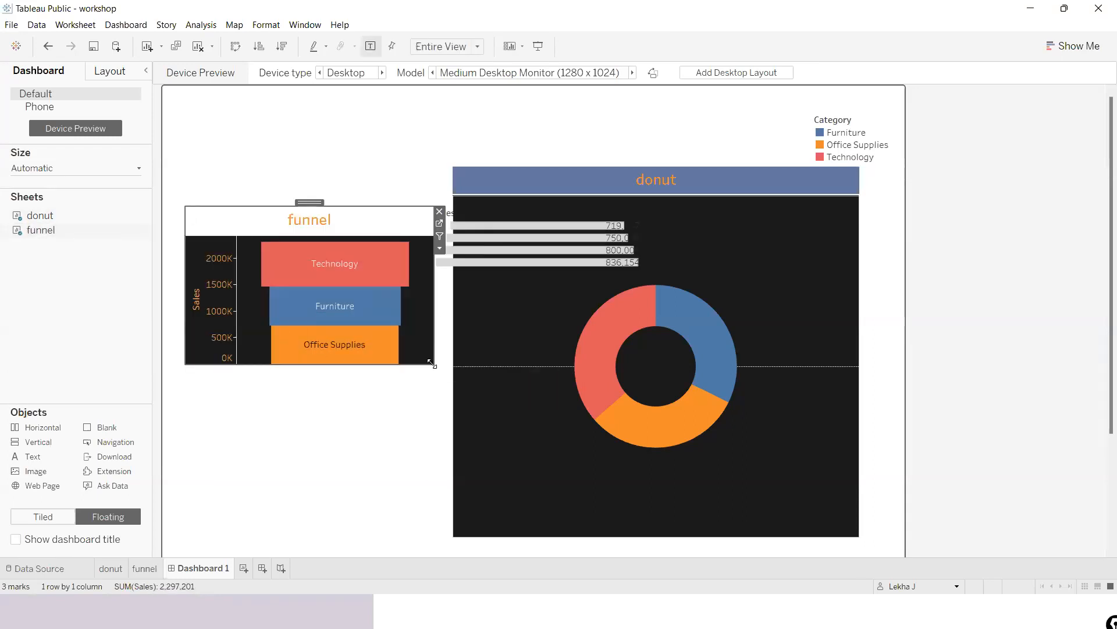
drag(432, 365, 431, 504)
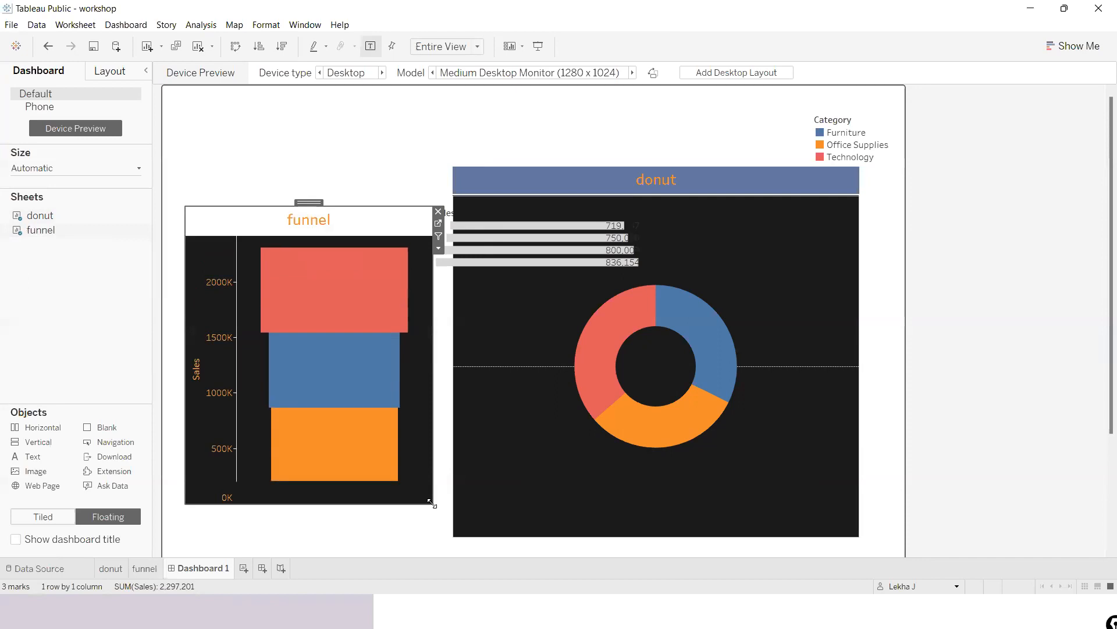
click(453, 216)
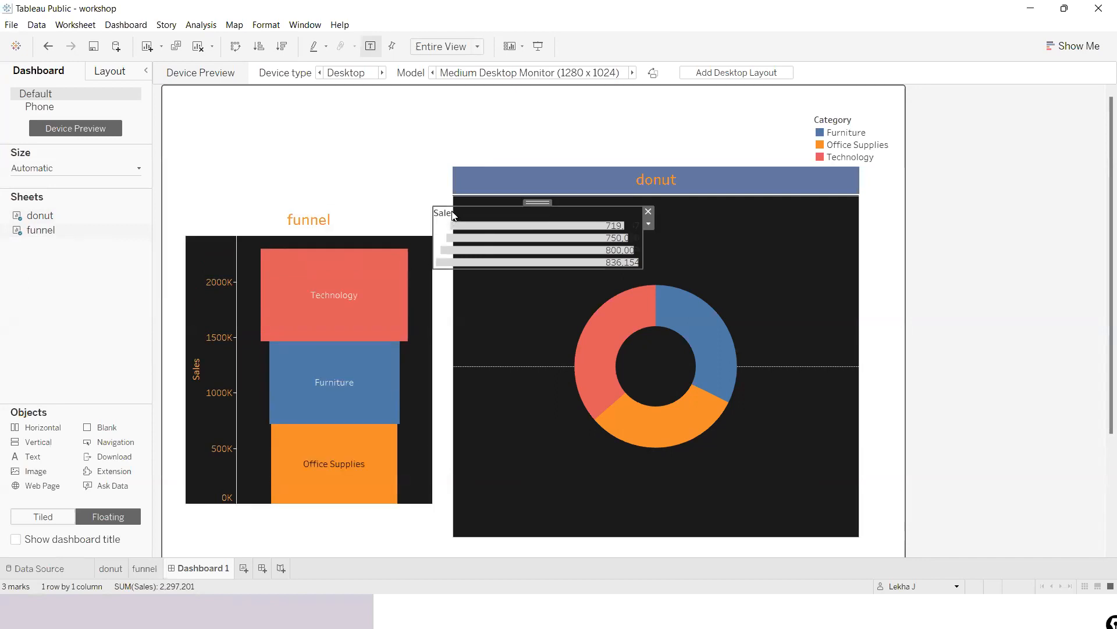
click(652, 212)
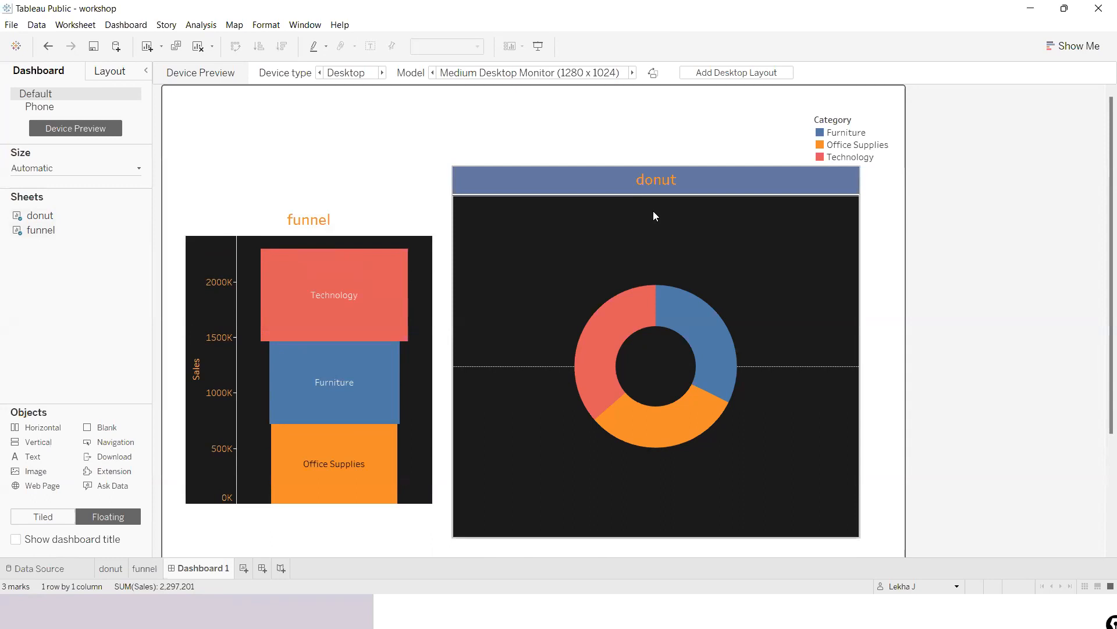
- Move the floating funnel to the dashboard's upper-left corner and widen it until it meets the donut's left edge
click(369, 219)
drag(308, 203, 295, 85)
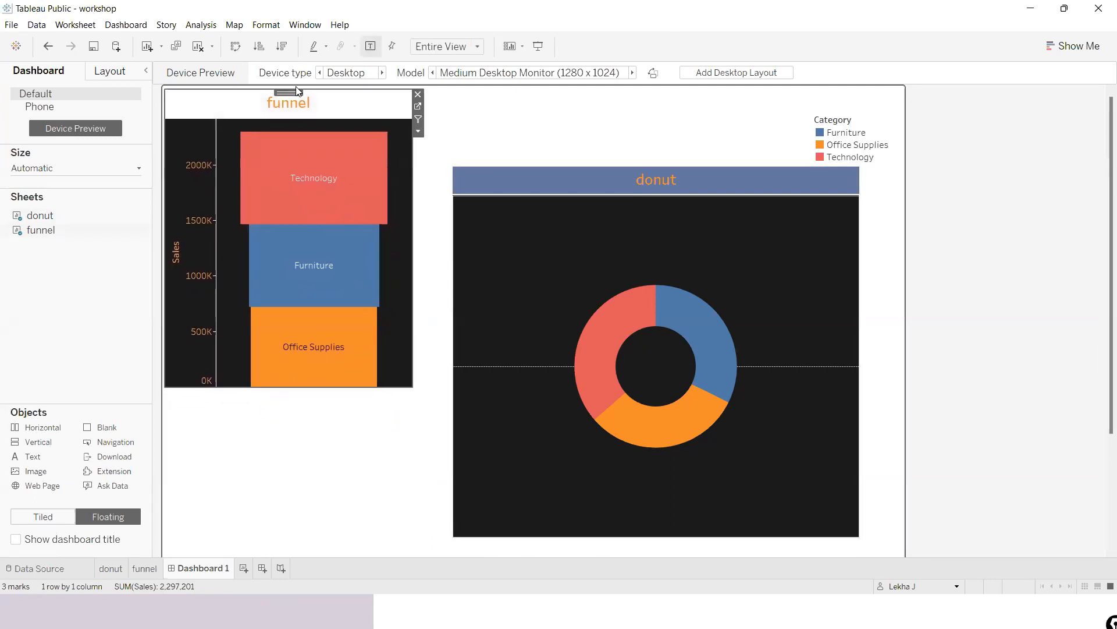
drag(413, 214, 451, 239)
click(561, 130)
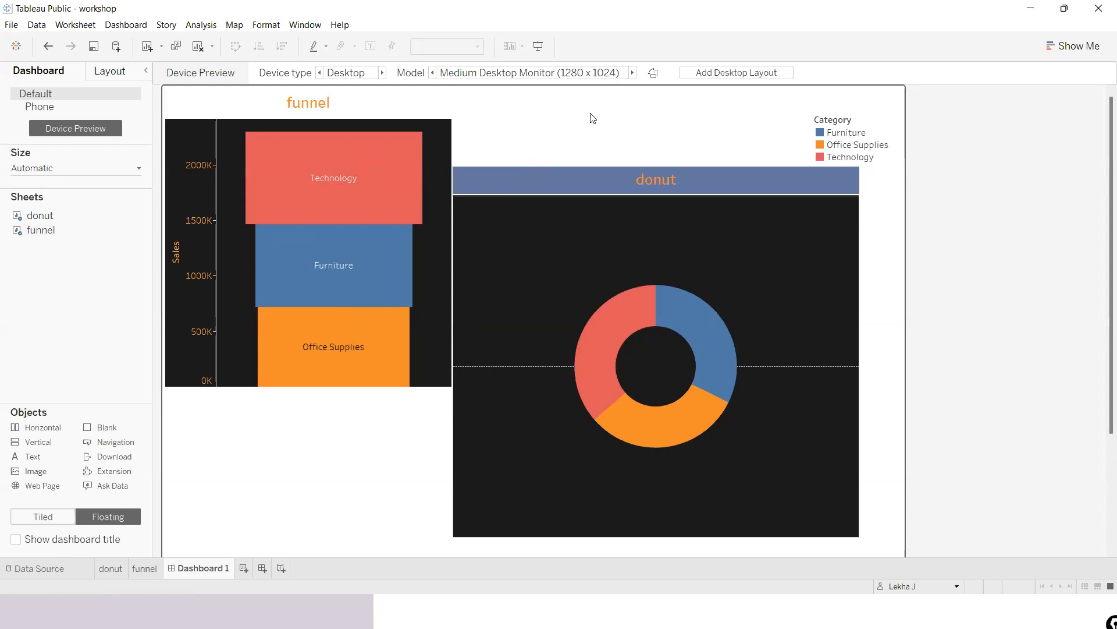
click(328, 105)
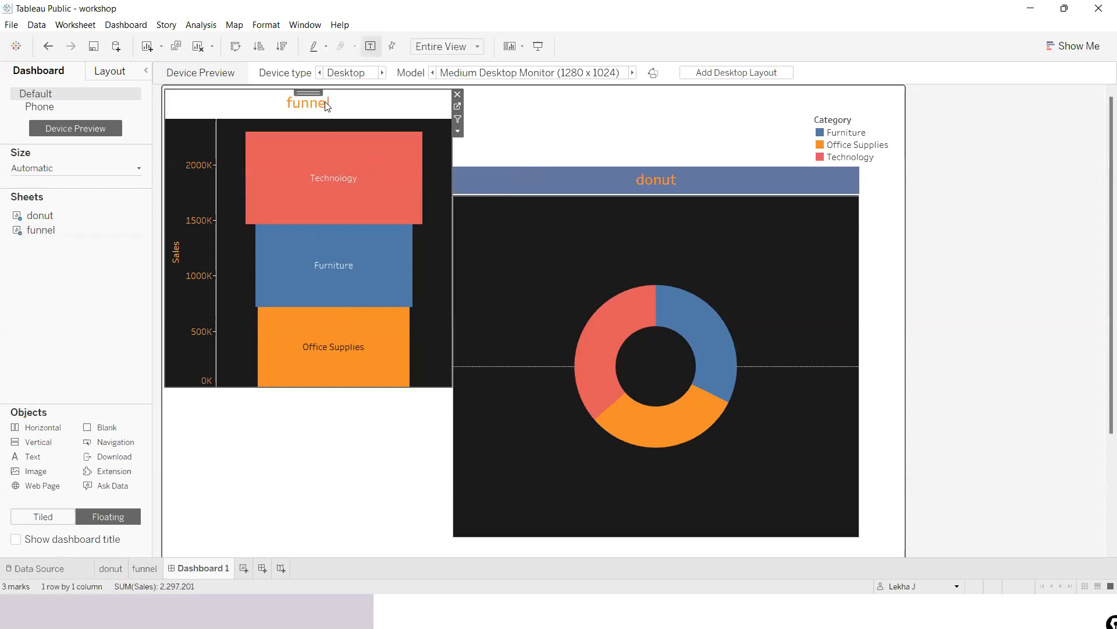
click(505, 120)
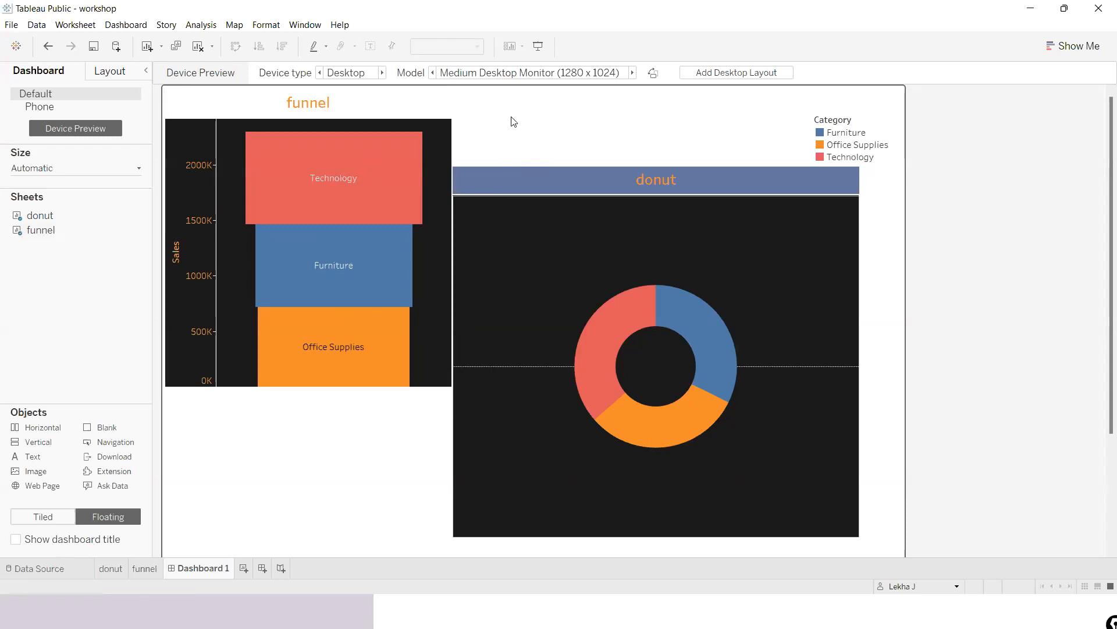
- Set the dashboard's default shading to the near-black color that matches the chart backgrounds
click(127, 25)
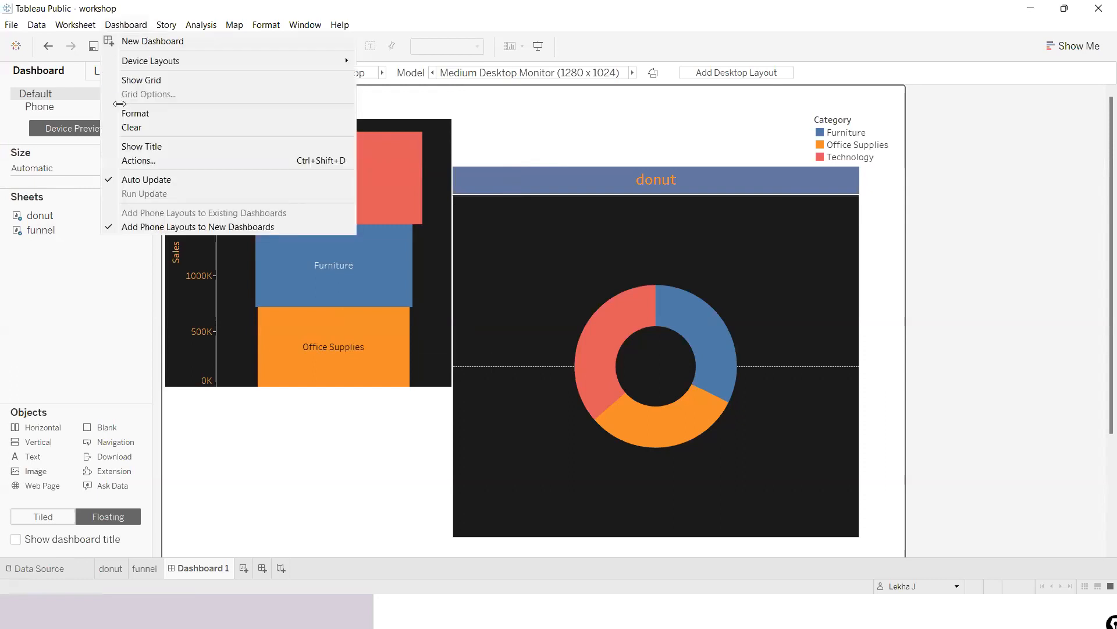
click(137, 114)
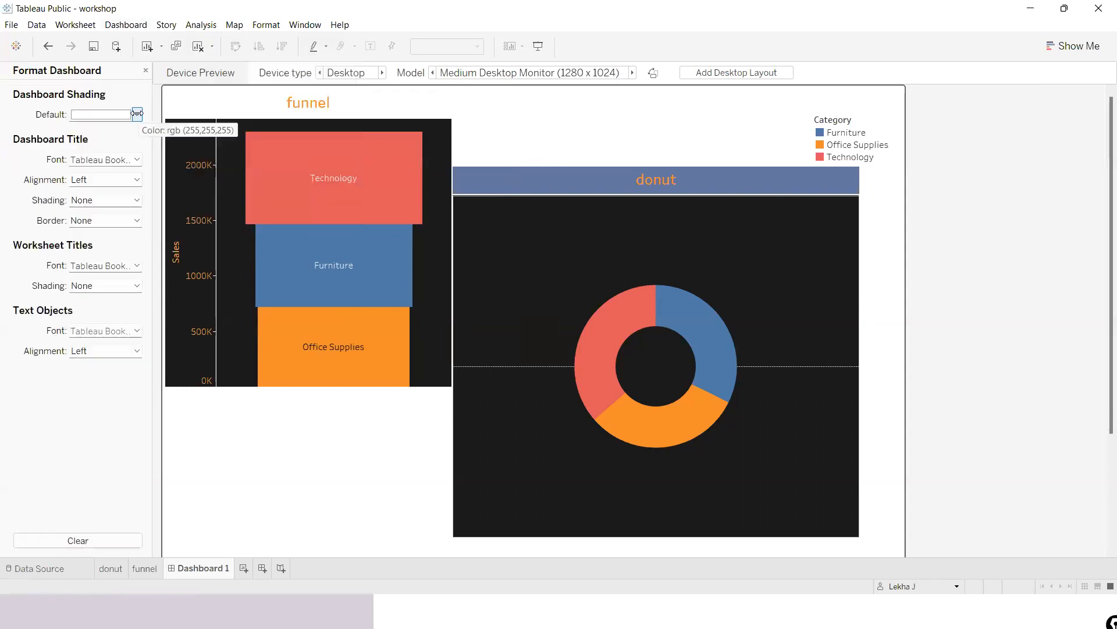
click(137, 114)
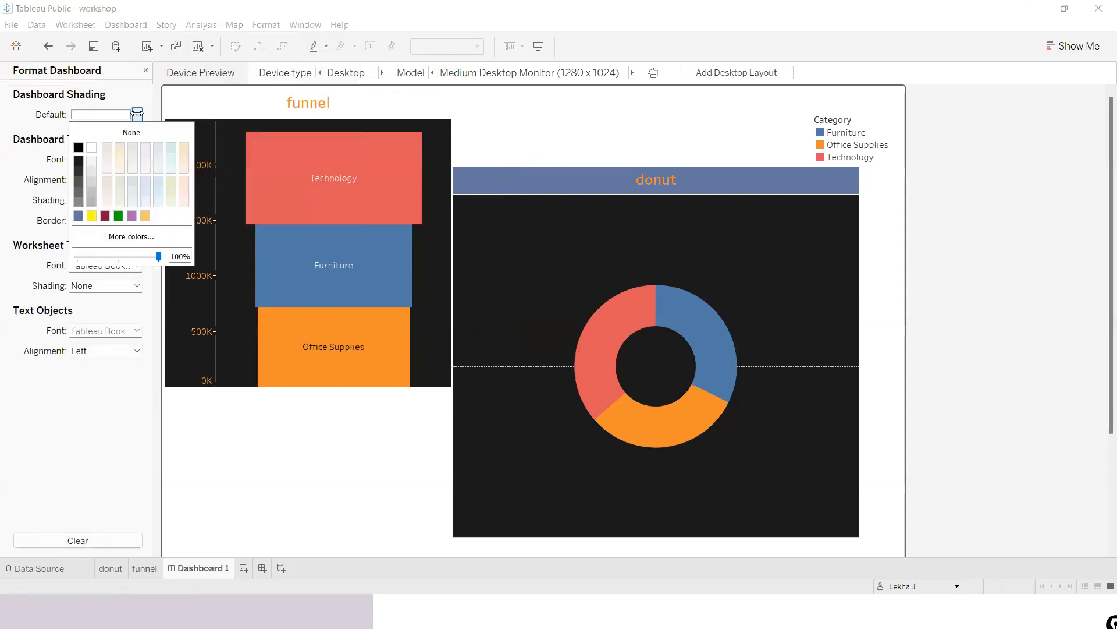
click(78, 160)
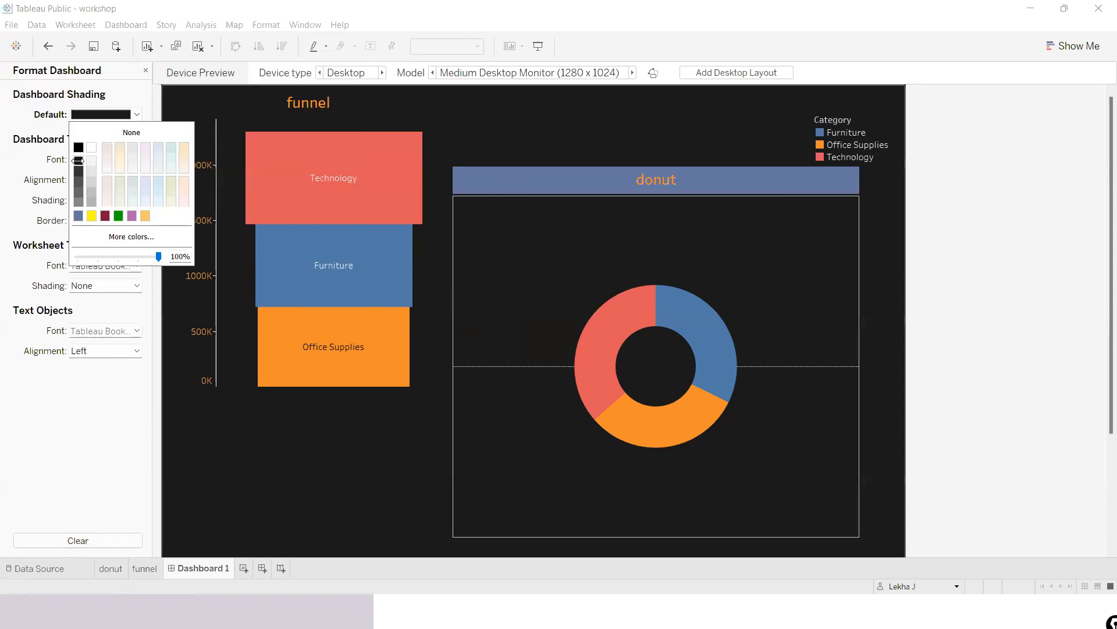
click(336, 466)
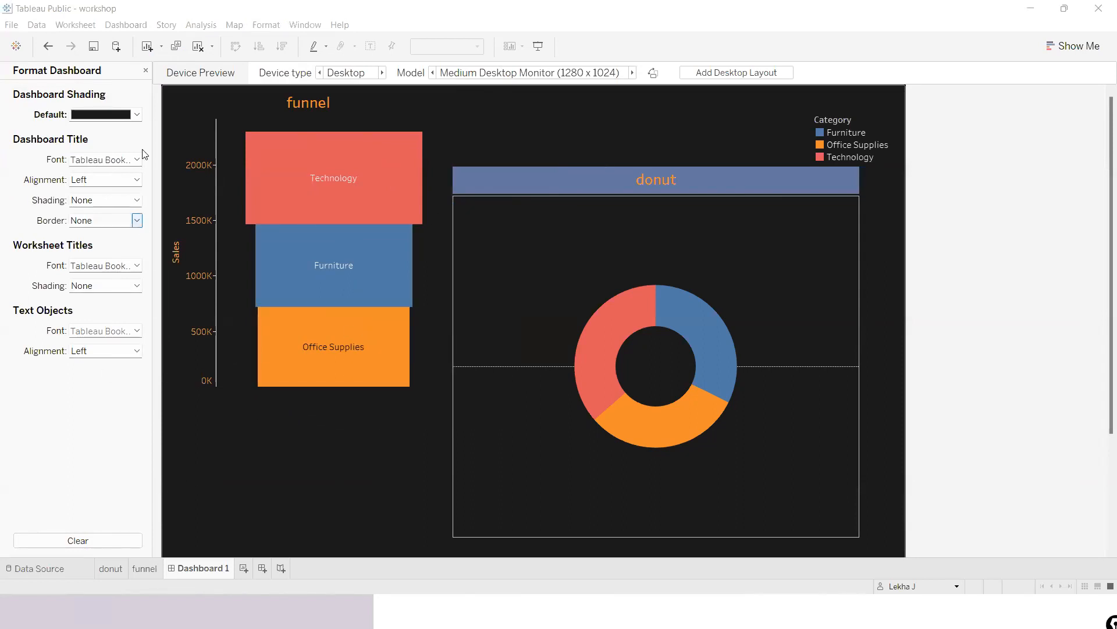
click(146, 71)
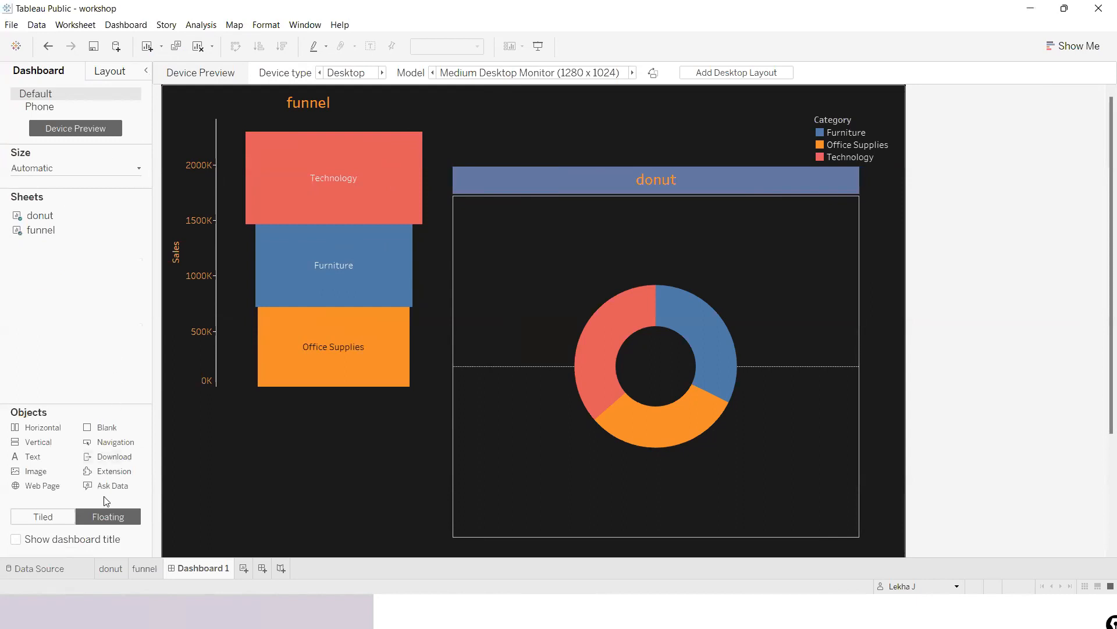
- Show the dashboard title and move the floating funnel down clear of it, level with the donut
click(16, 540)
click(248, 105)
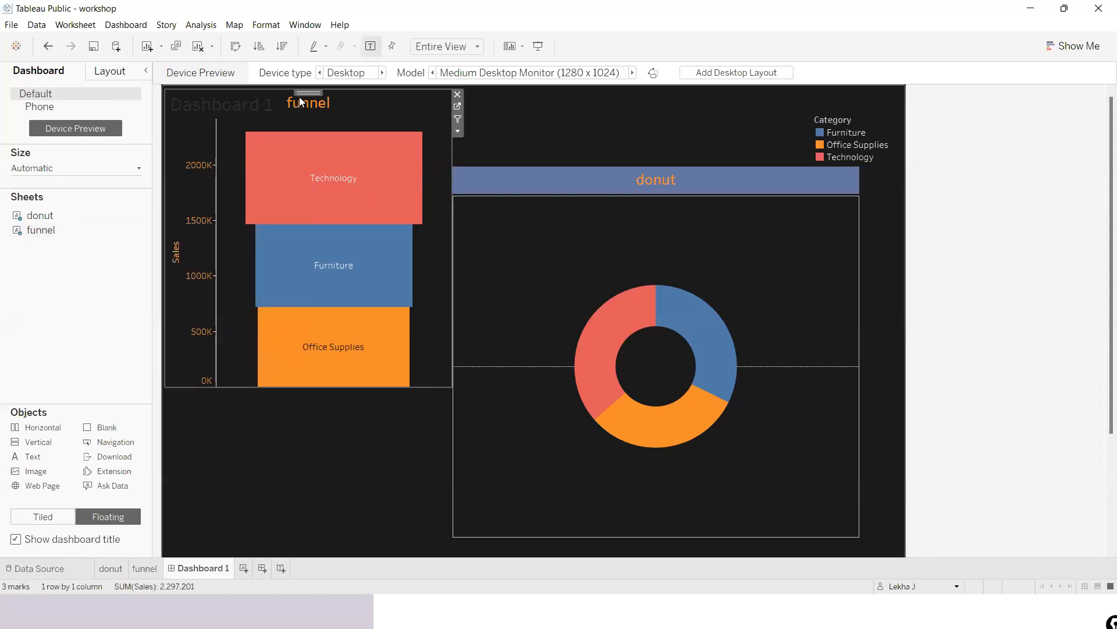
drag(306, 92, 307, 184)
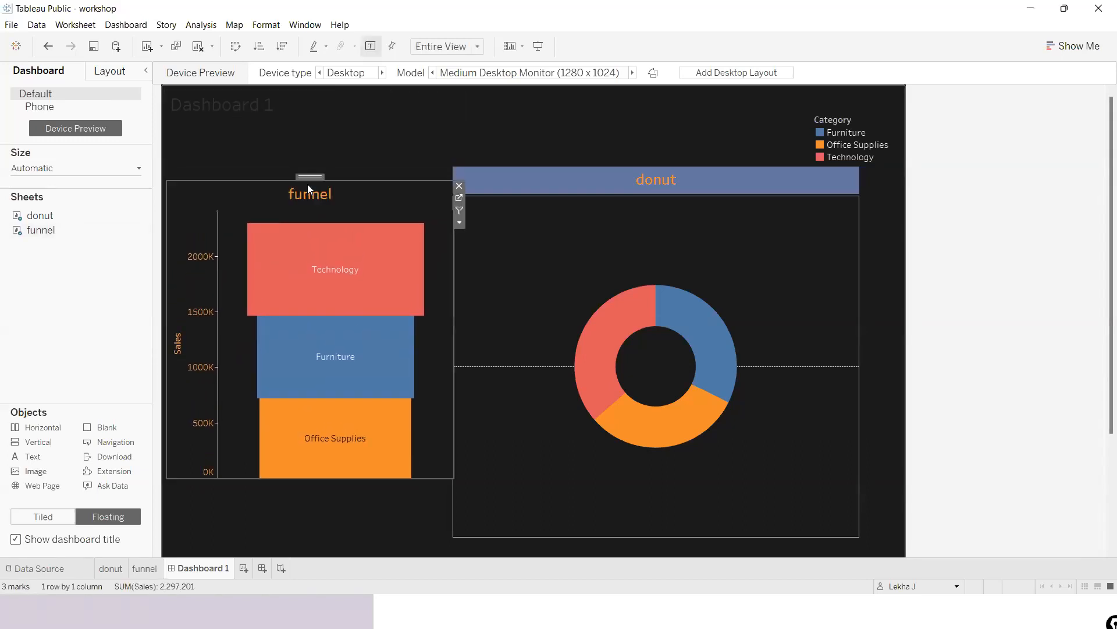
- Replace the dashboard title's text with "first dashboard"
click(266, 118)
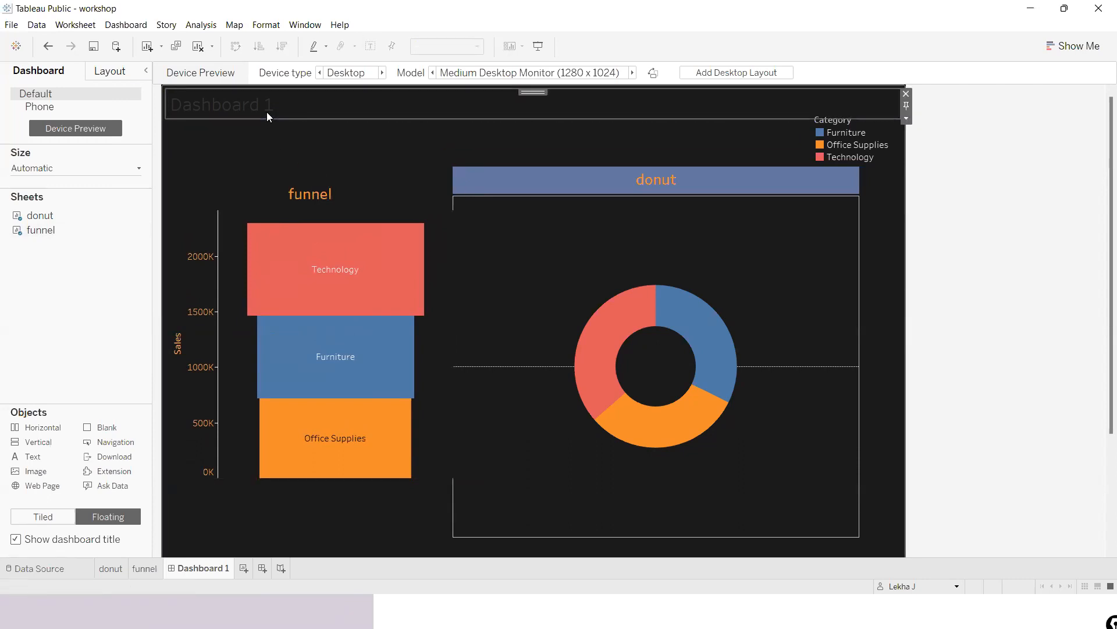
right_click(267, 112)
click(294, 121)
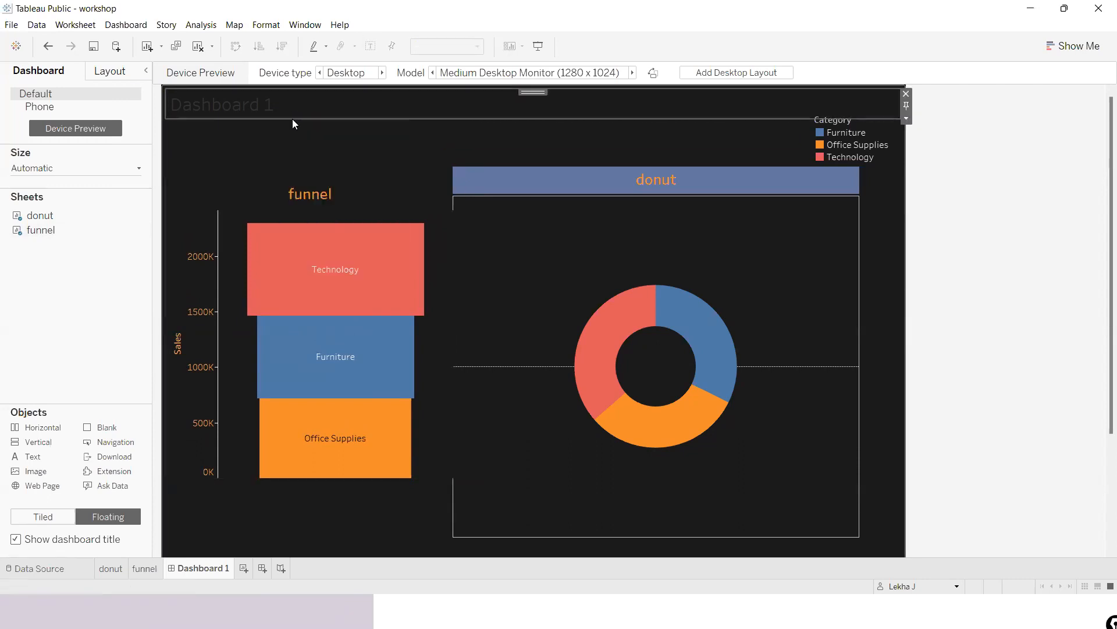
drag(513, 258, 410, 255)
key(BackSpace)
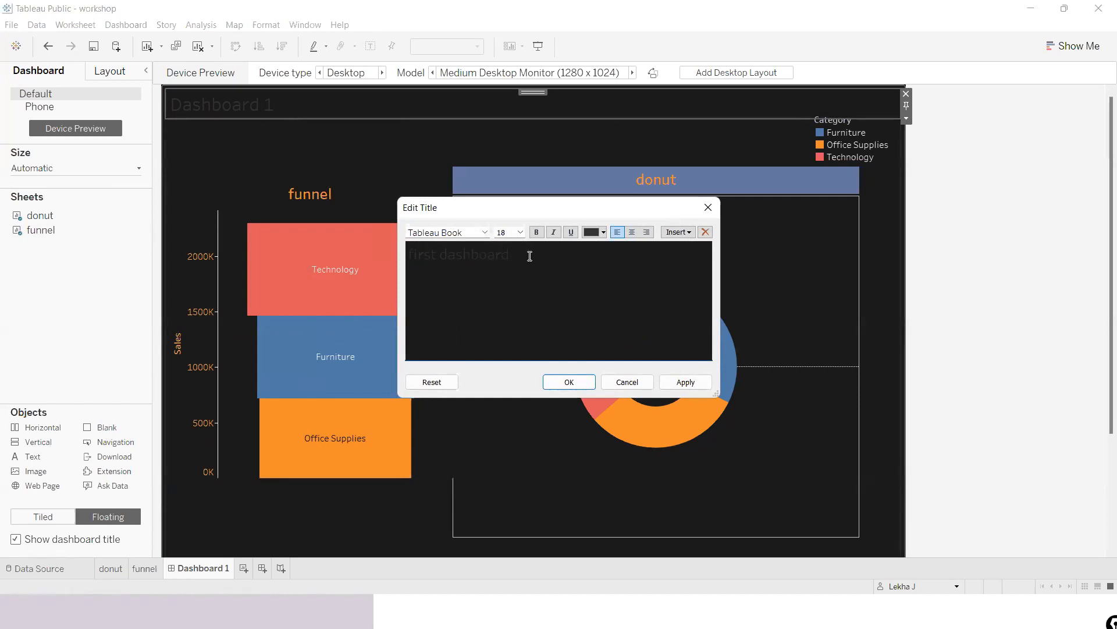
- Make the whole dashboard title bold, centered and orange, and apply the formatting
drag(519, 254, 419, 245)
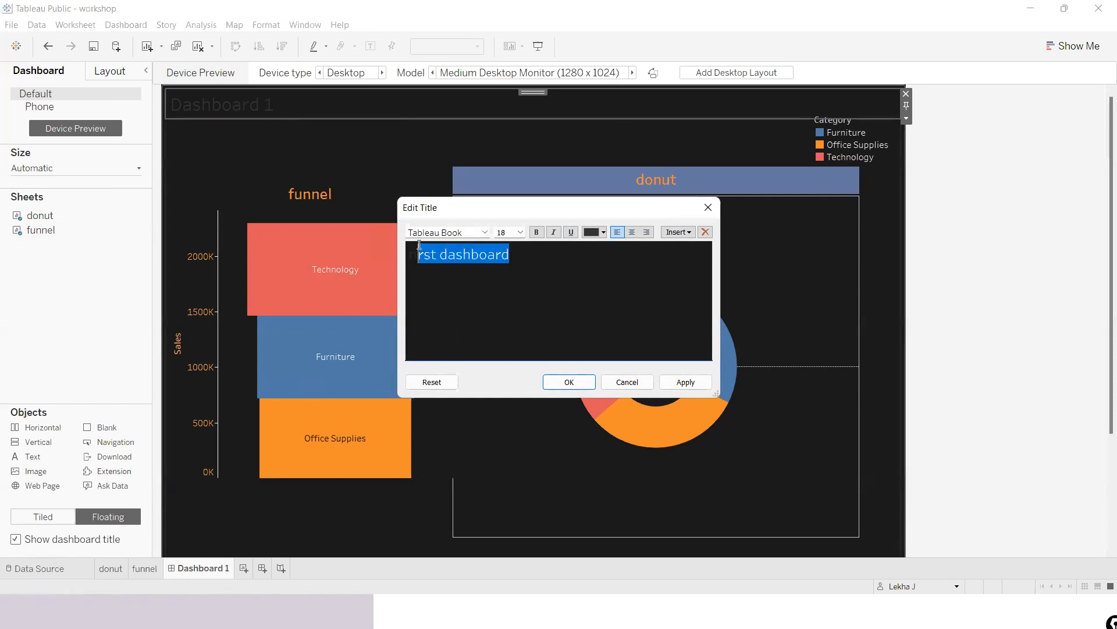
click(519, 264)
drag(420, 254, 407, 254)
click(633, 233)
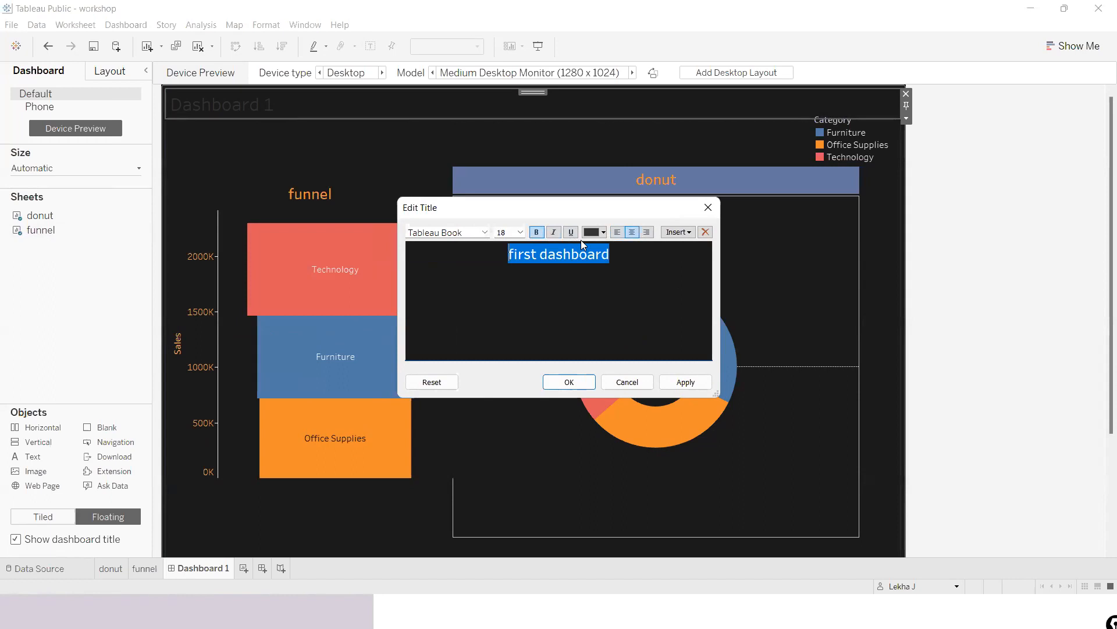
click(603, 233)
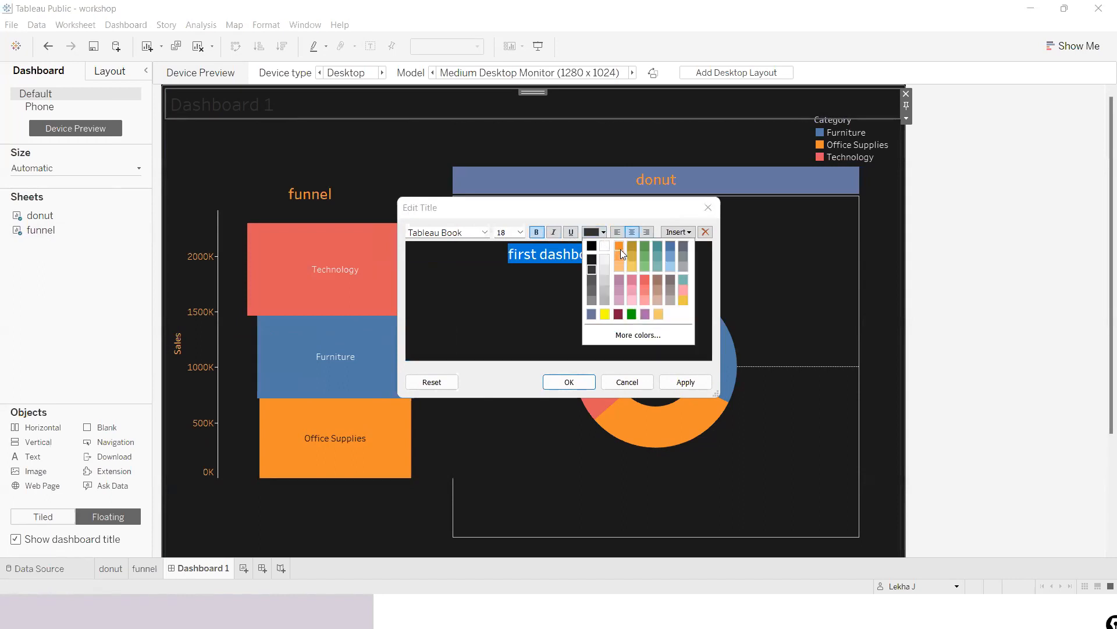
click(621, 249)
click(686, 381)
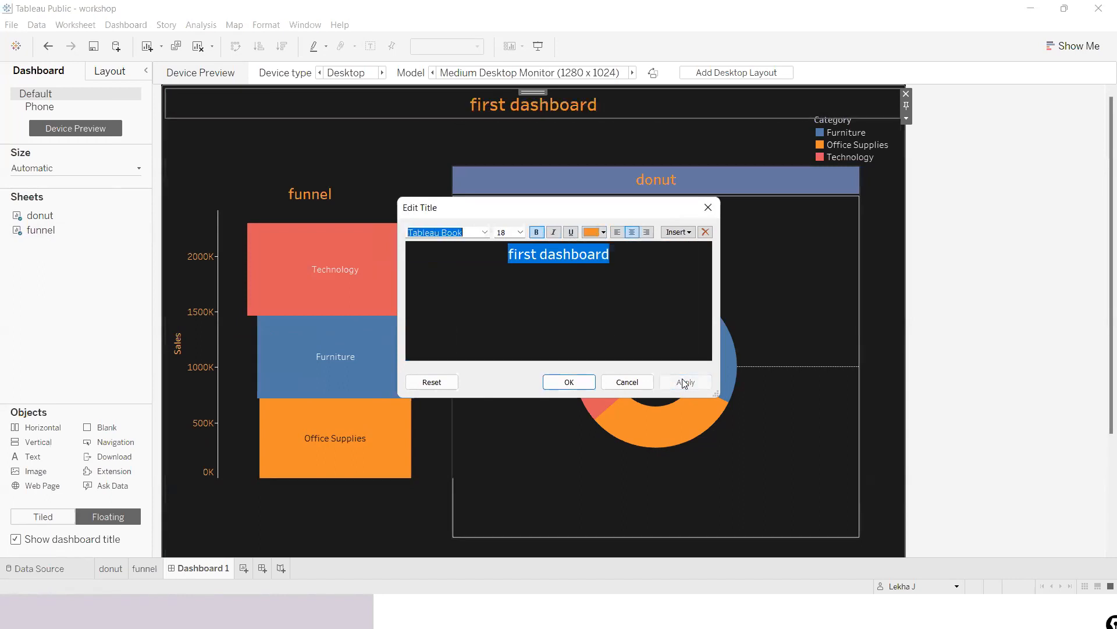
- Accept the dashboard title formatting and save the workbook, closing the published web page and returning to Tableau Public
click(585, 384)
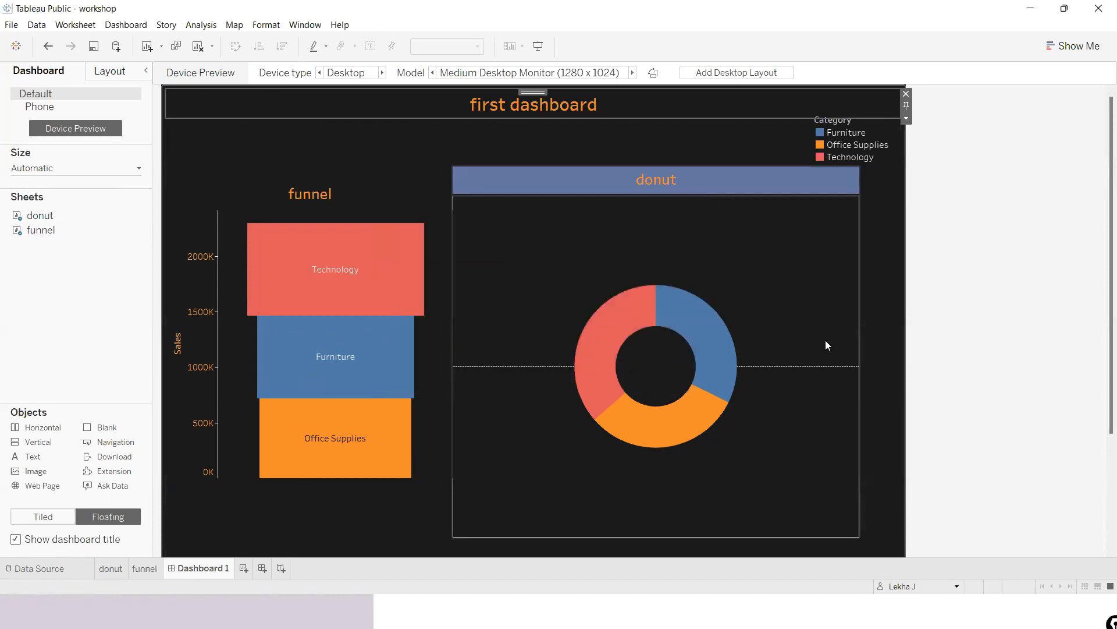
click(962, 328)
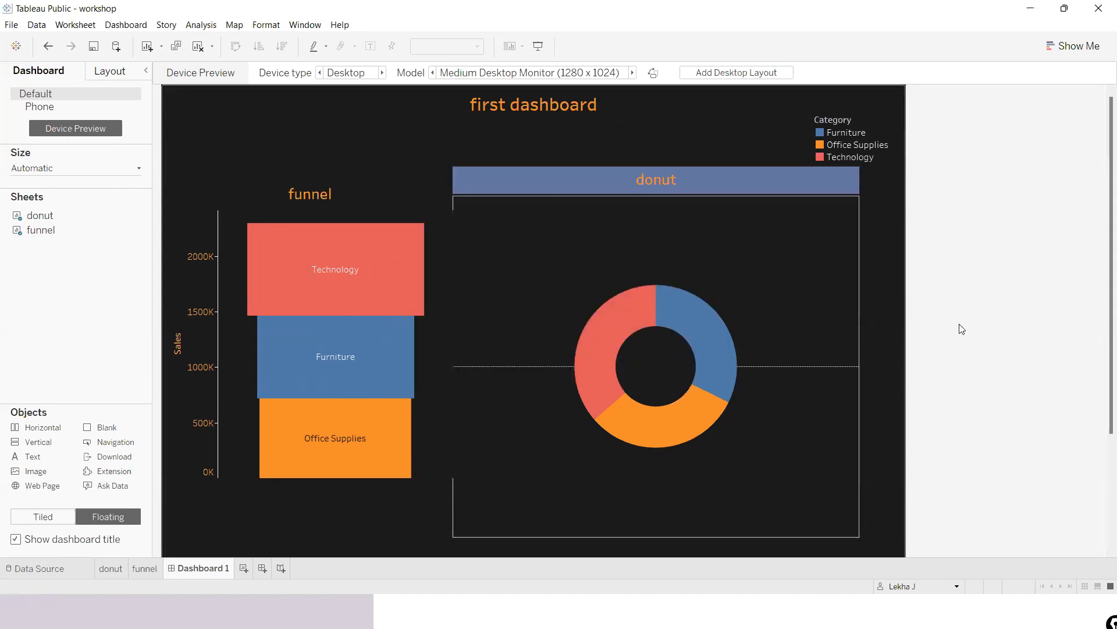
key(ctrl+s)
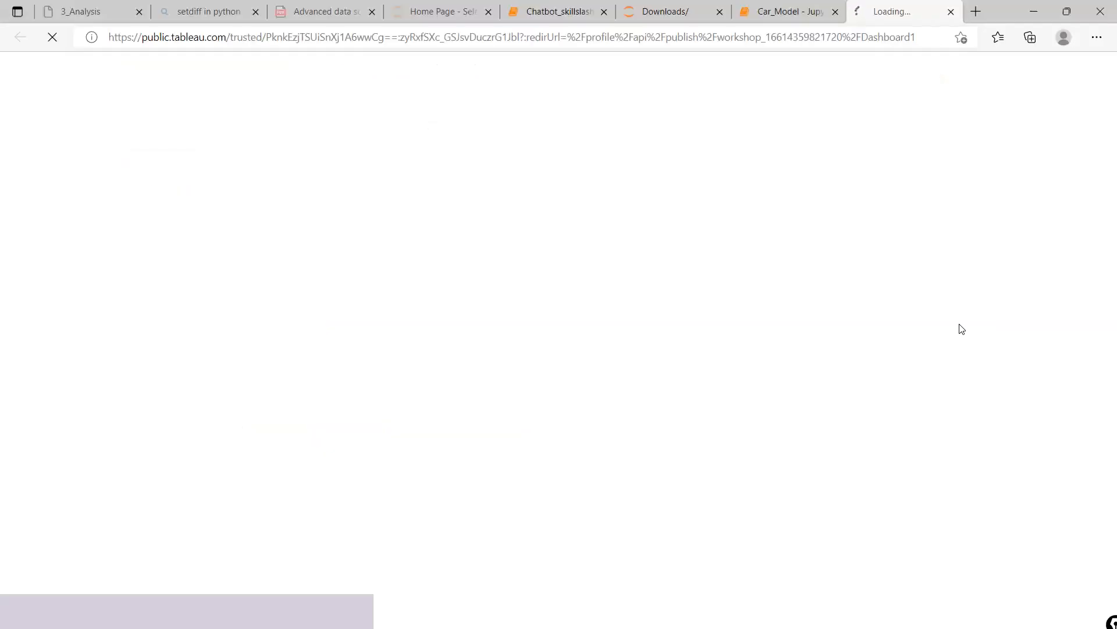
click(952, 12)
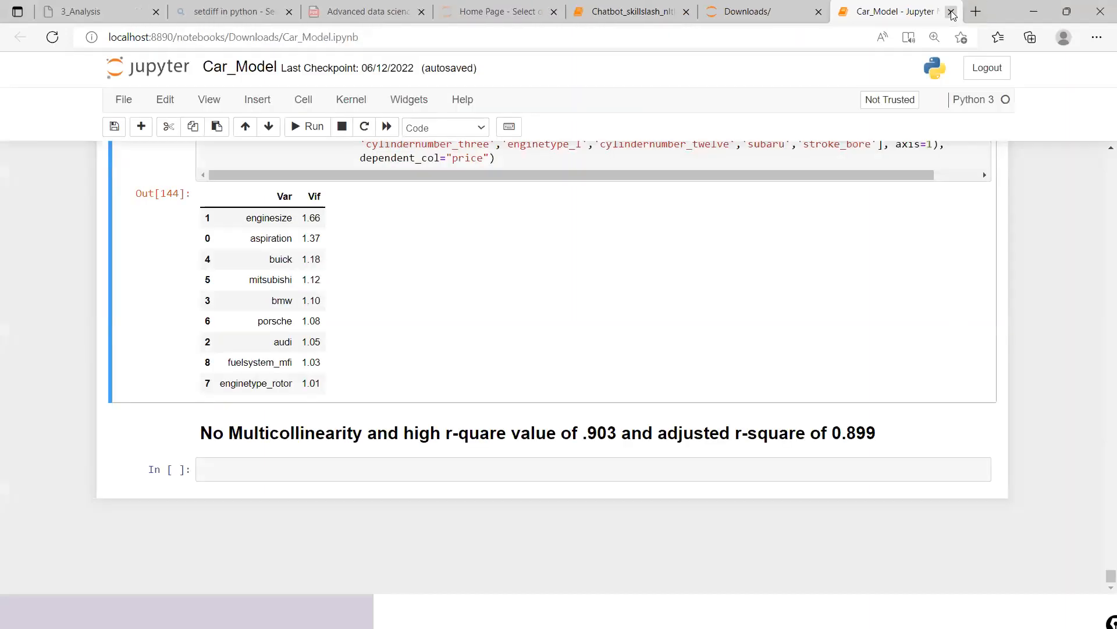
key(alt+Tab)
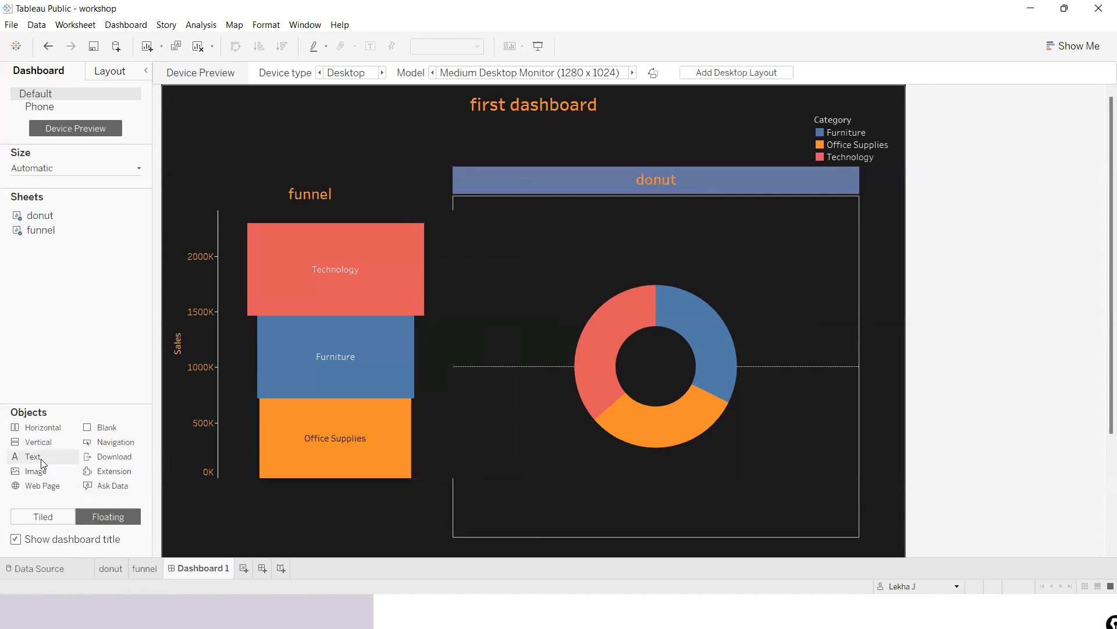
- Try out a floating horizontal container and a floating vertical container, removing each one from the dashboard
double_click(52, 429)
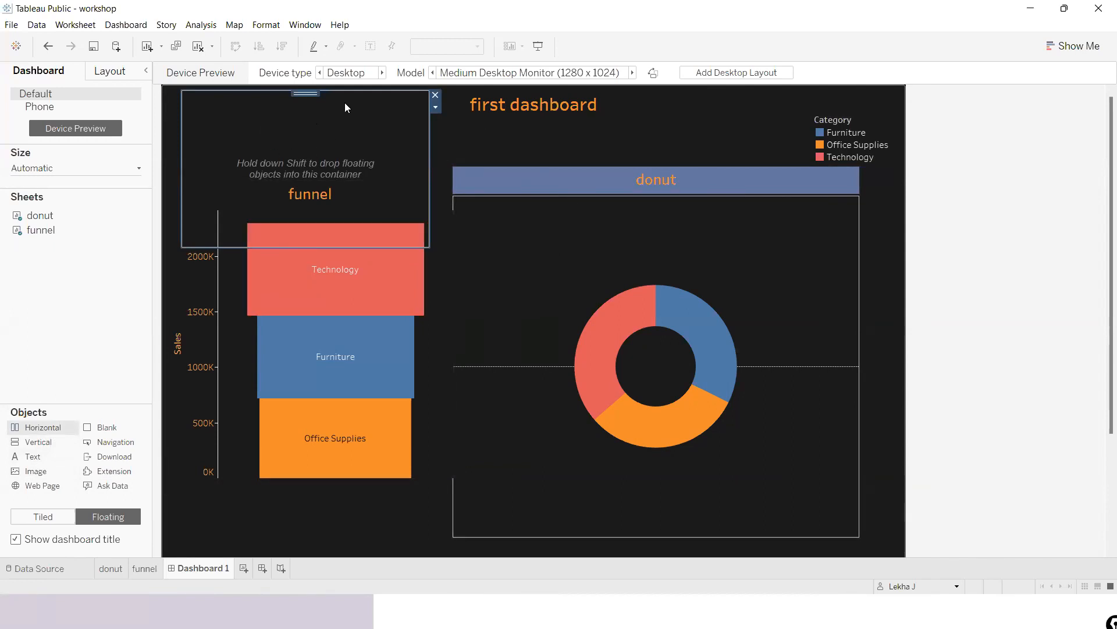
click(436, 96)
double_click(43, 439)
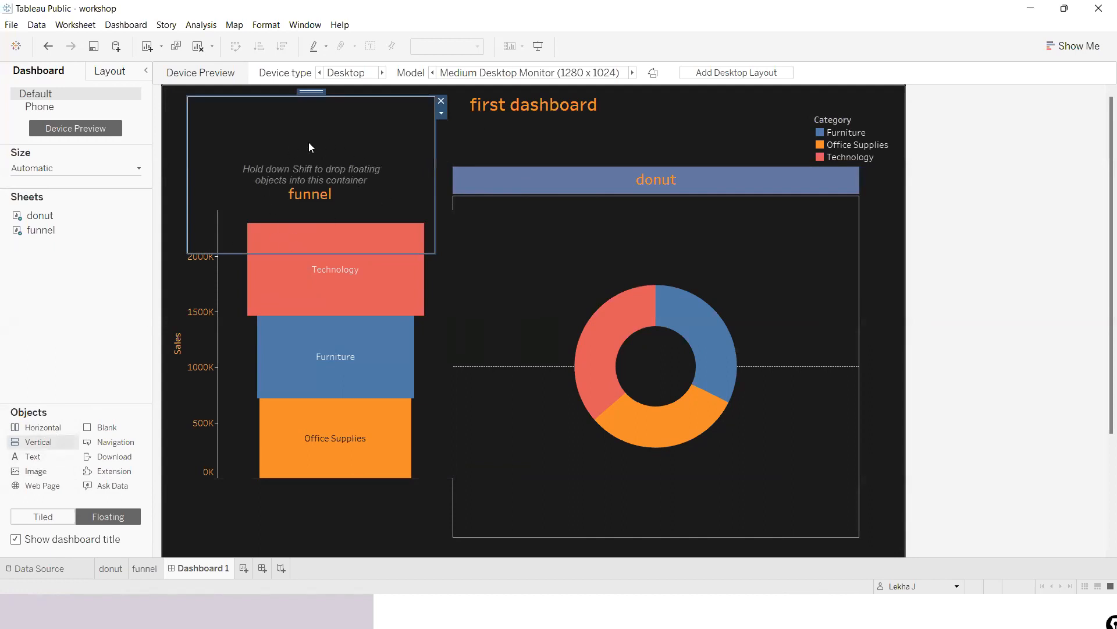
click(441, 100)
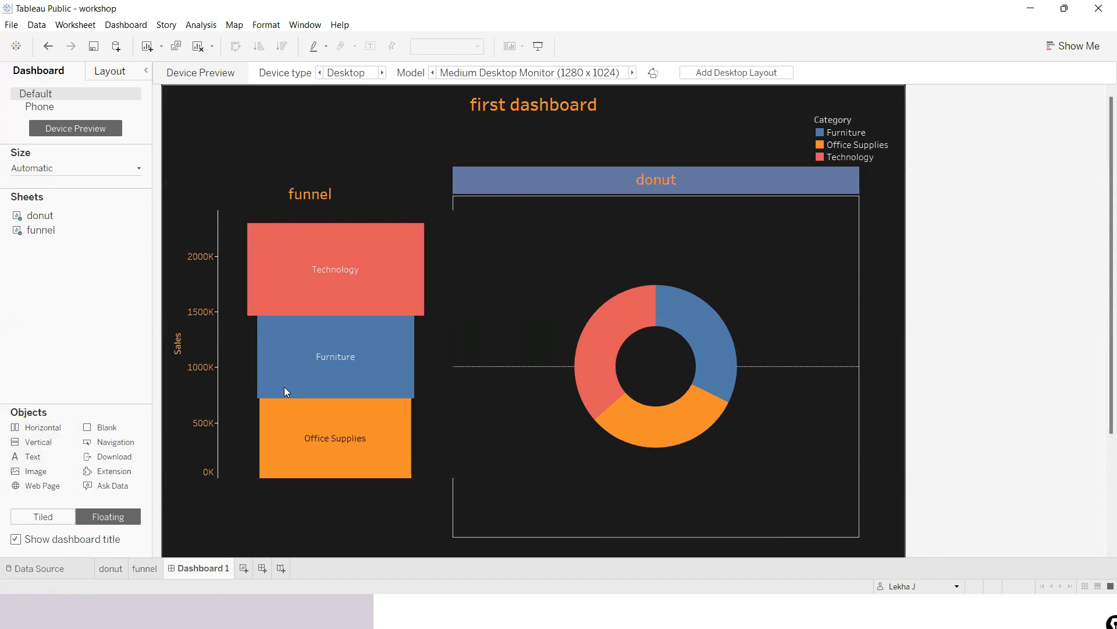
- Add a floating text object reading "Dashboard" to the dashboard
double_click(25, 458)
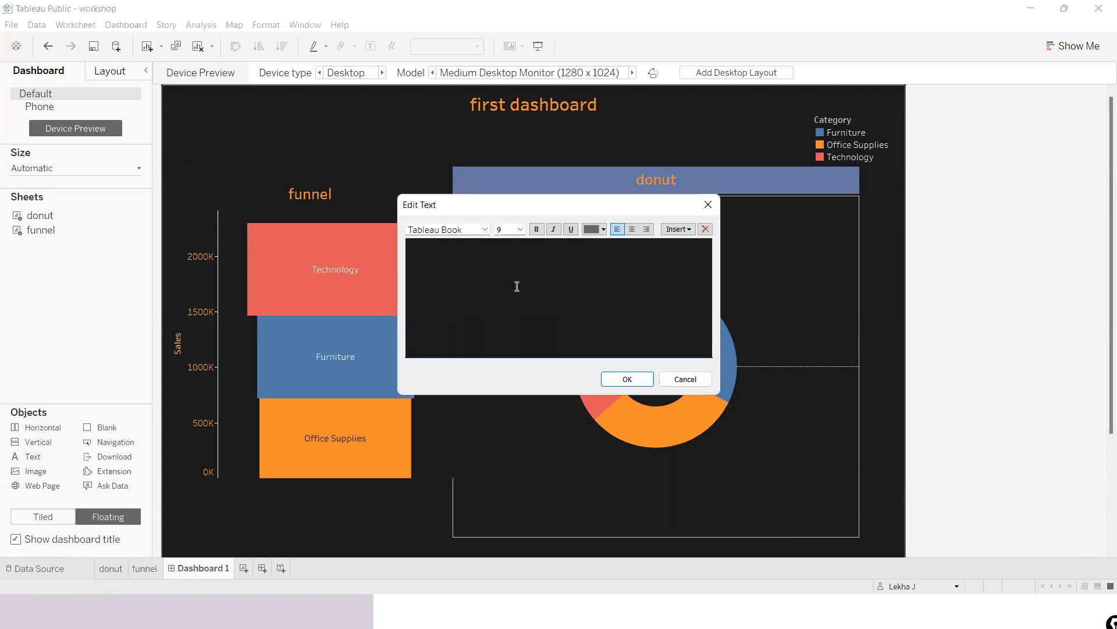
text(H)
key(BackSpace)
text(Dashboard)
click(634, 381)
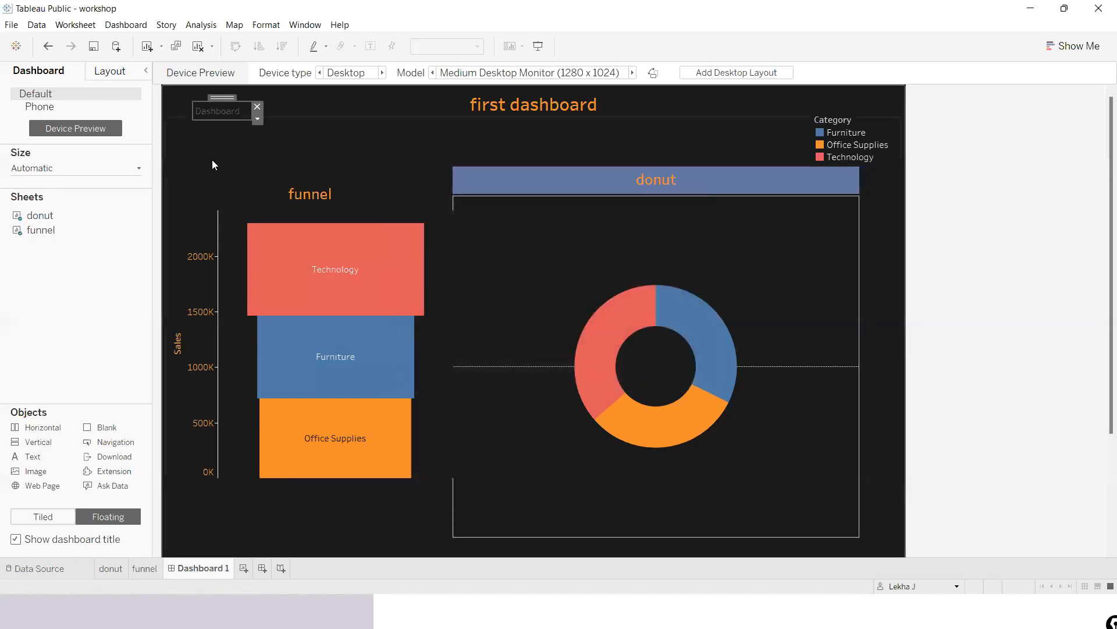
- Reopen the floating text object for editing and make the whole word "Dashboard" bold
double_click(229, 110)
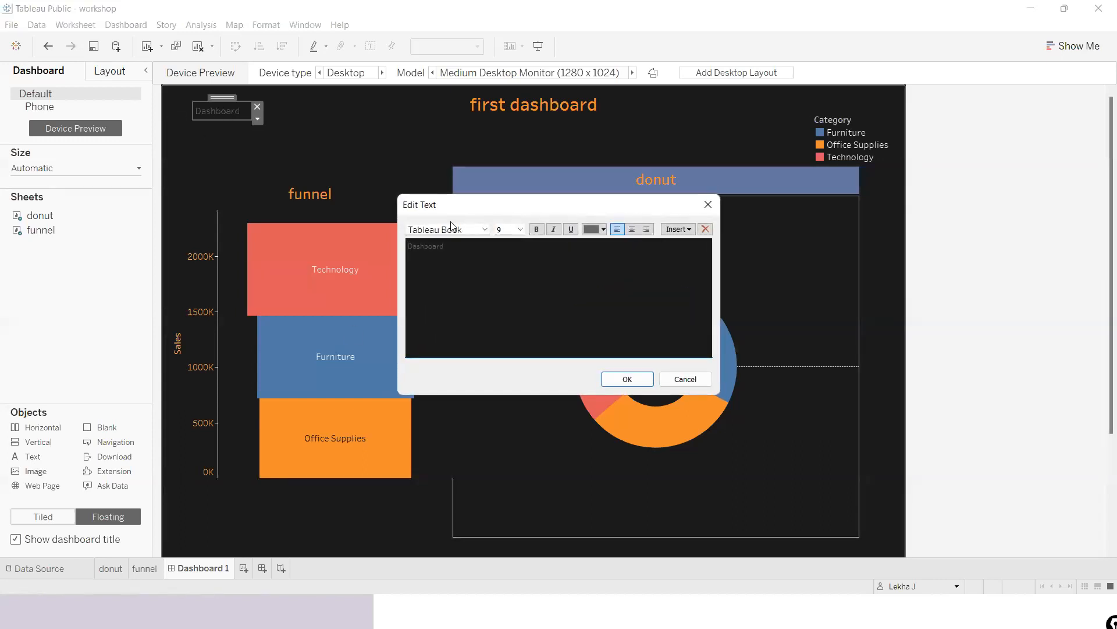
drag(444, 246, 406, 246)
click(538, 230)
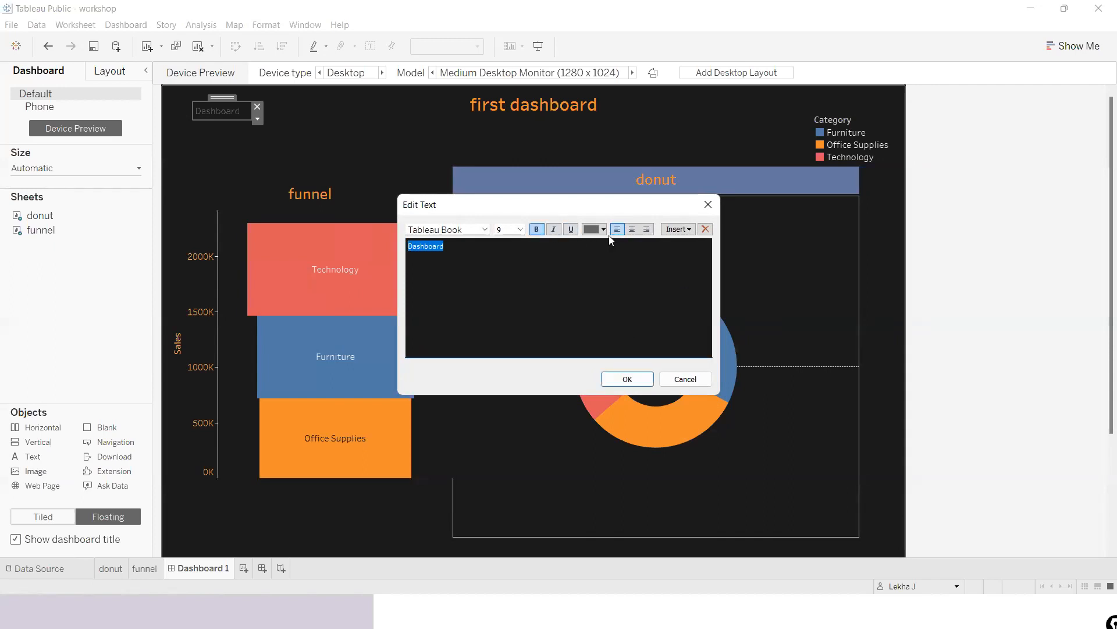